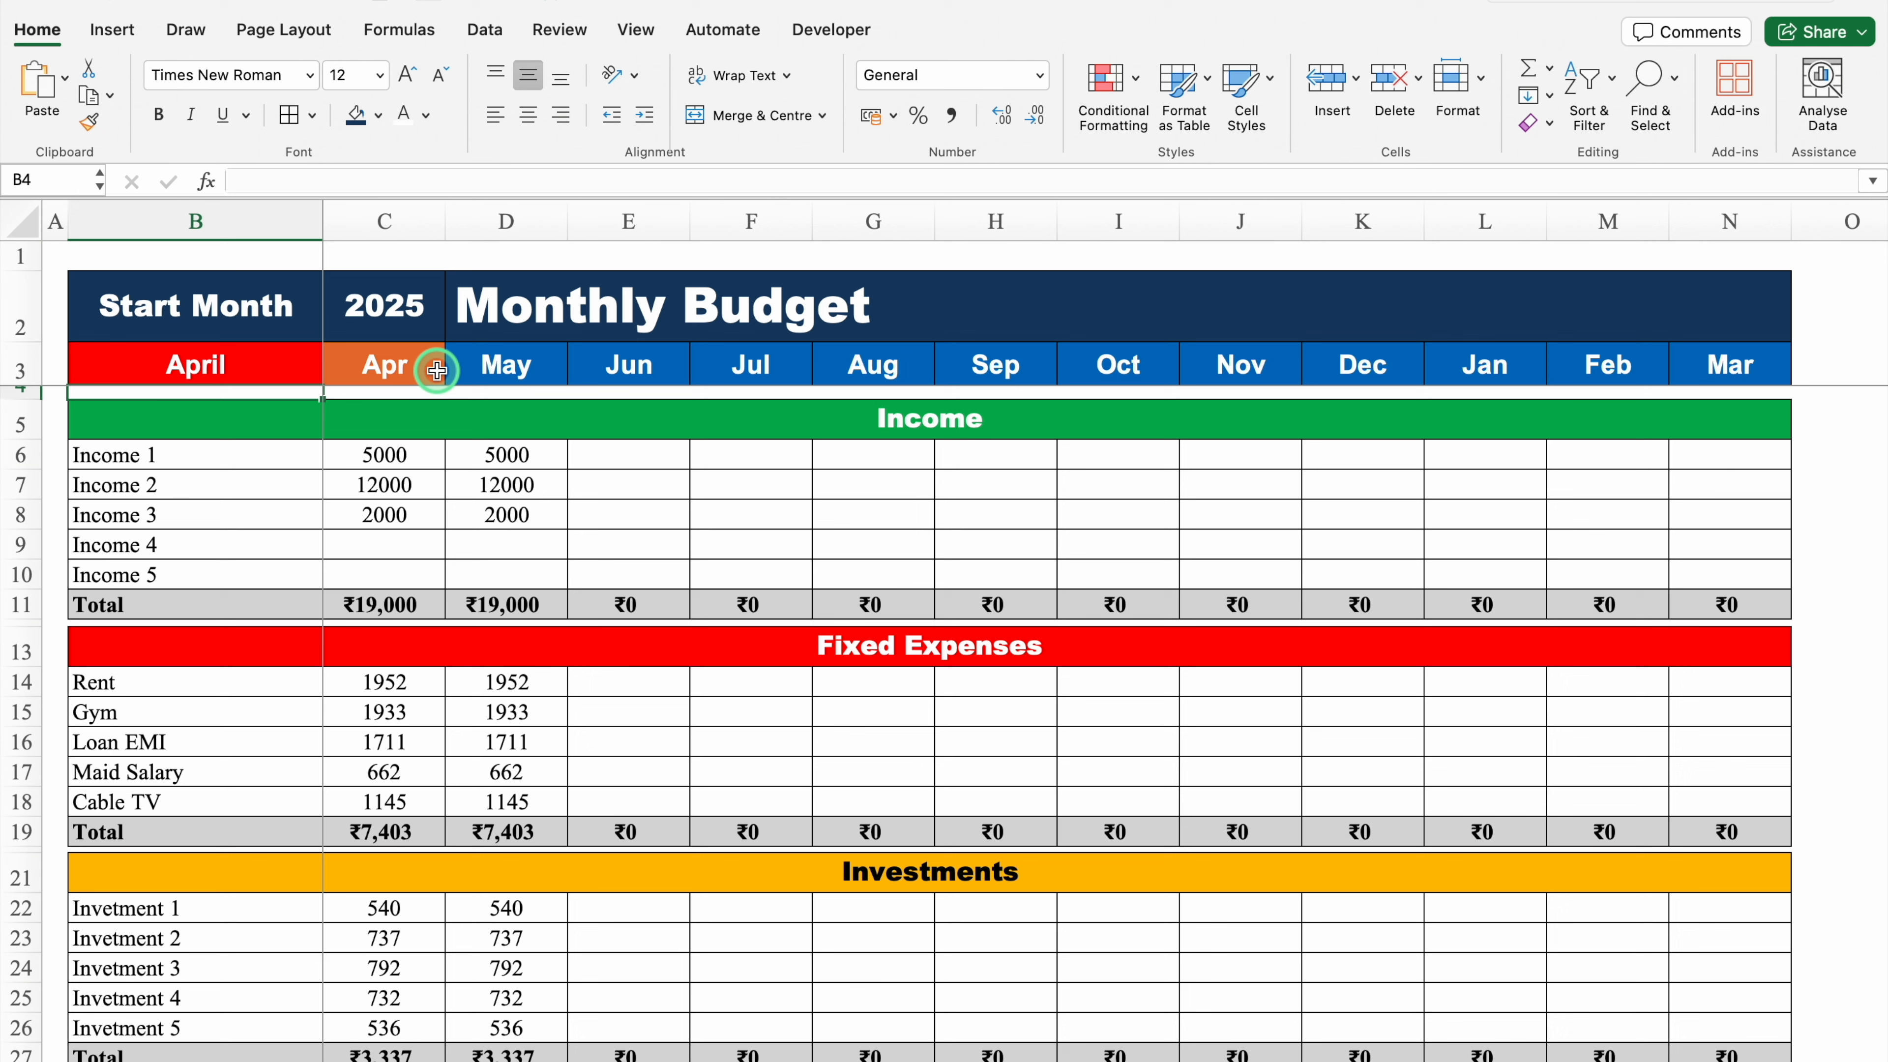
Step: Change the budget's start month to February and scroll through the sections to review the shifted month columns
left_click(238, 364)
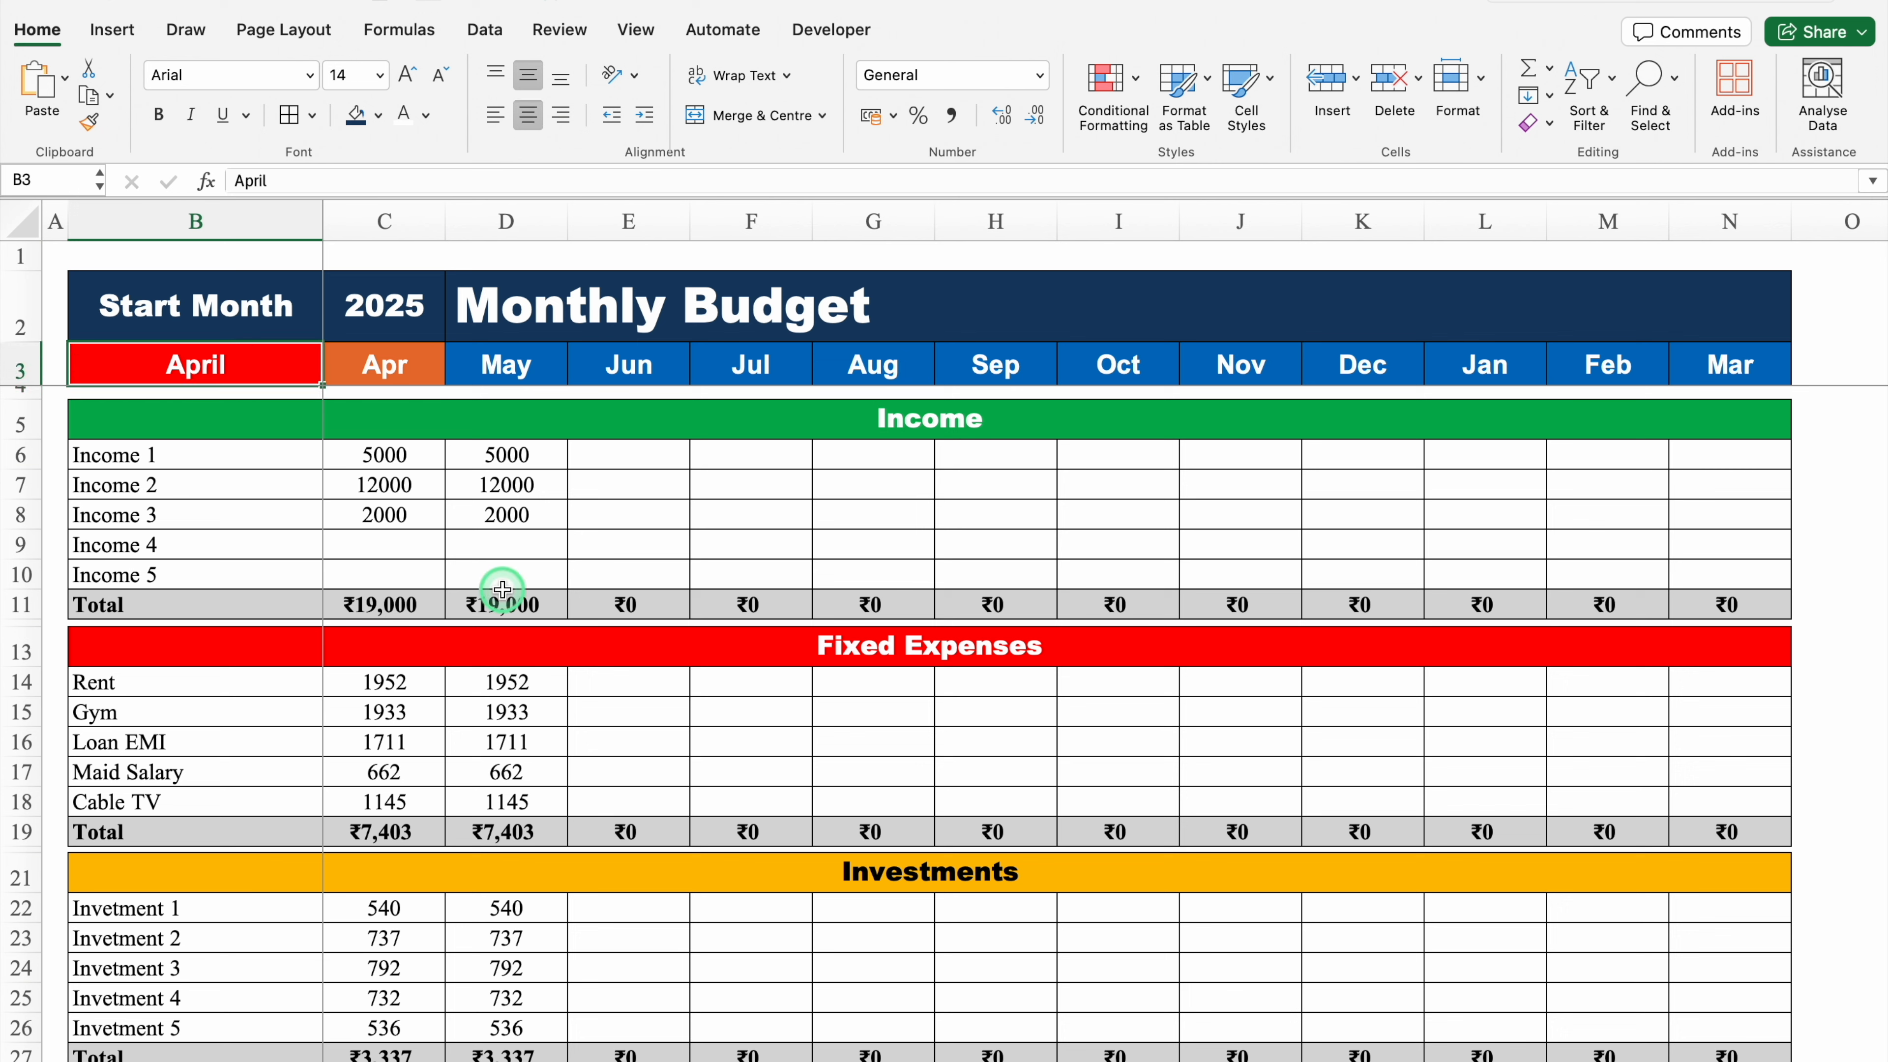
type("February")
key("Return")
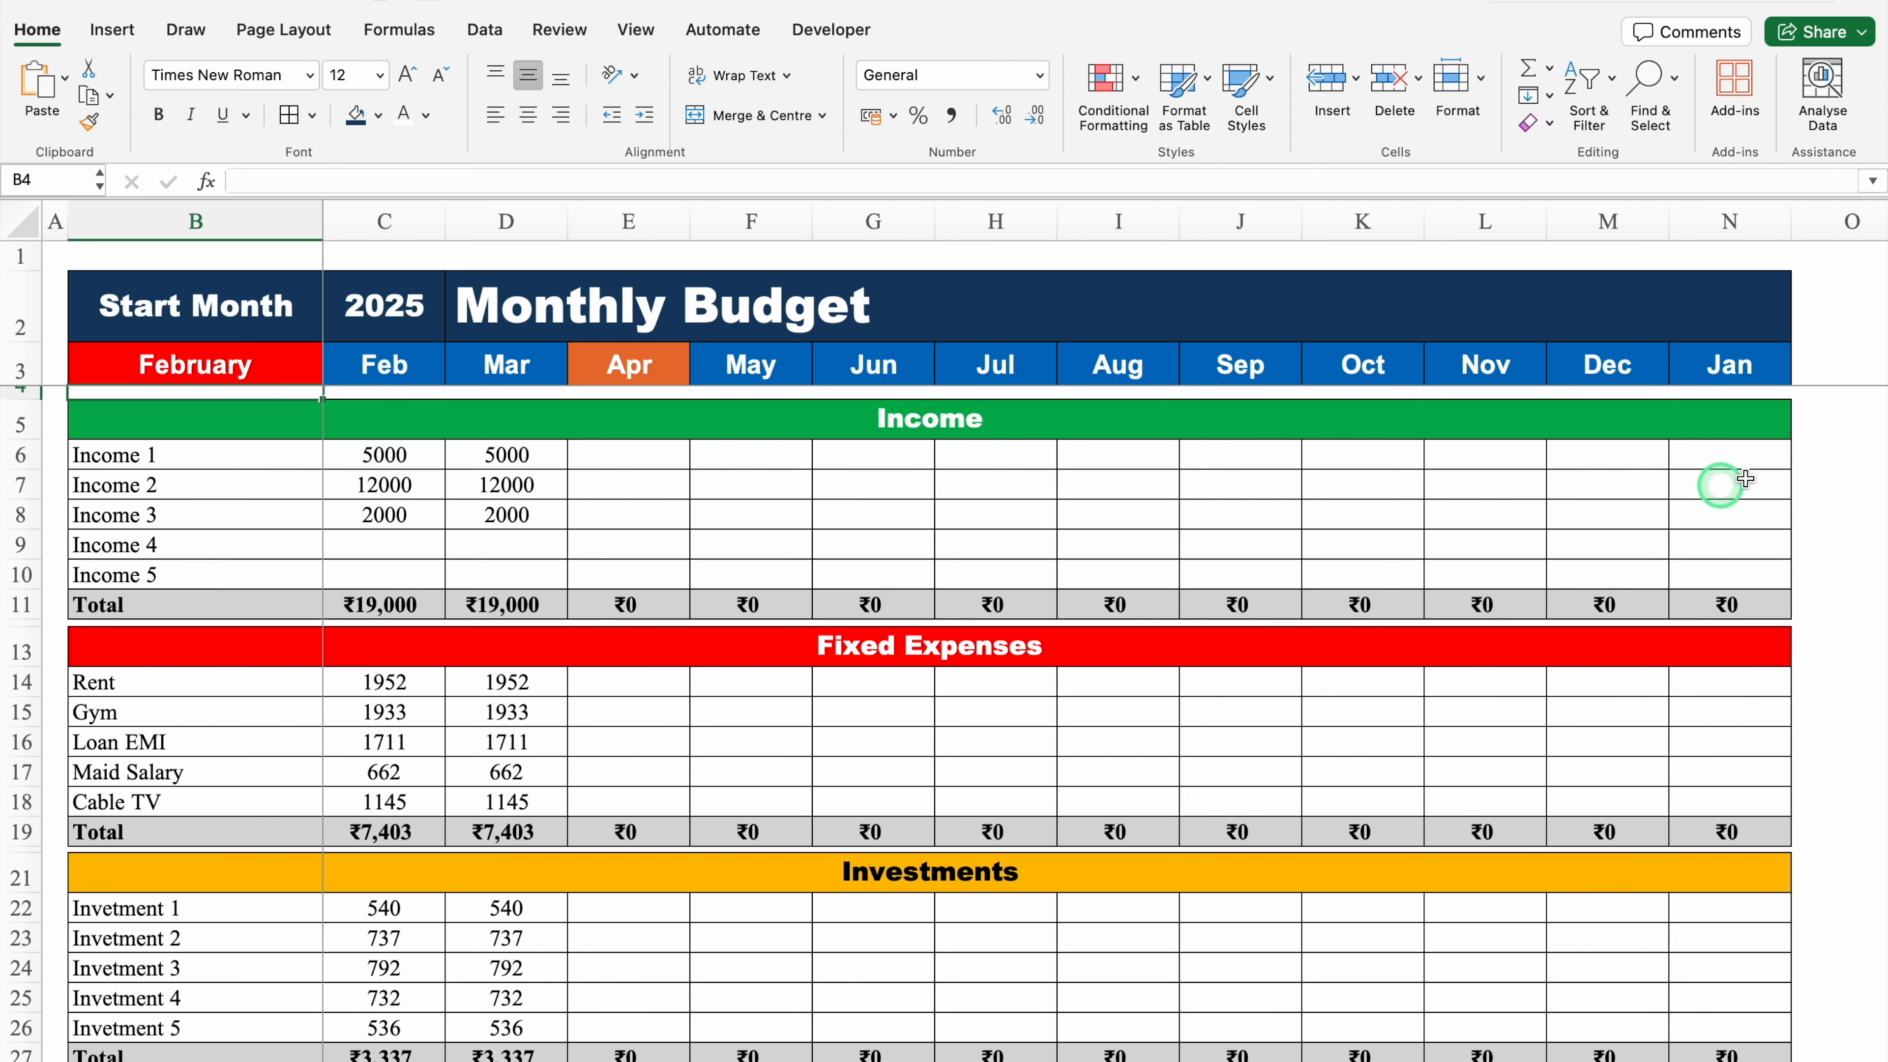
left_click_drag(1877, 387, 1870, 578)
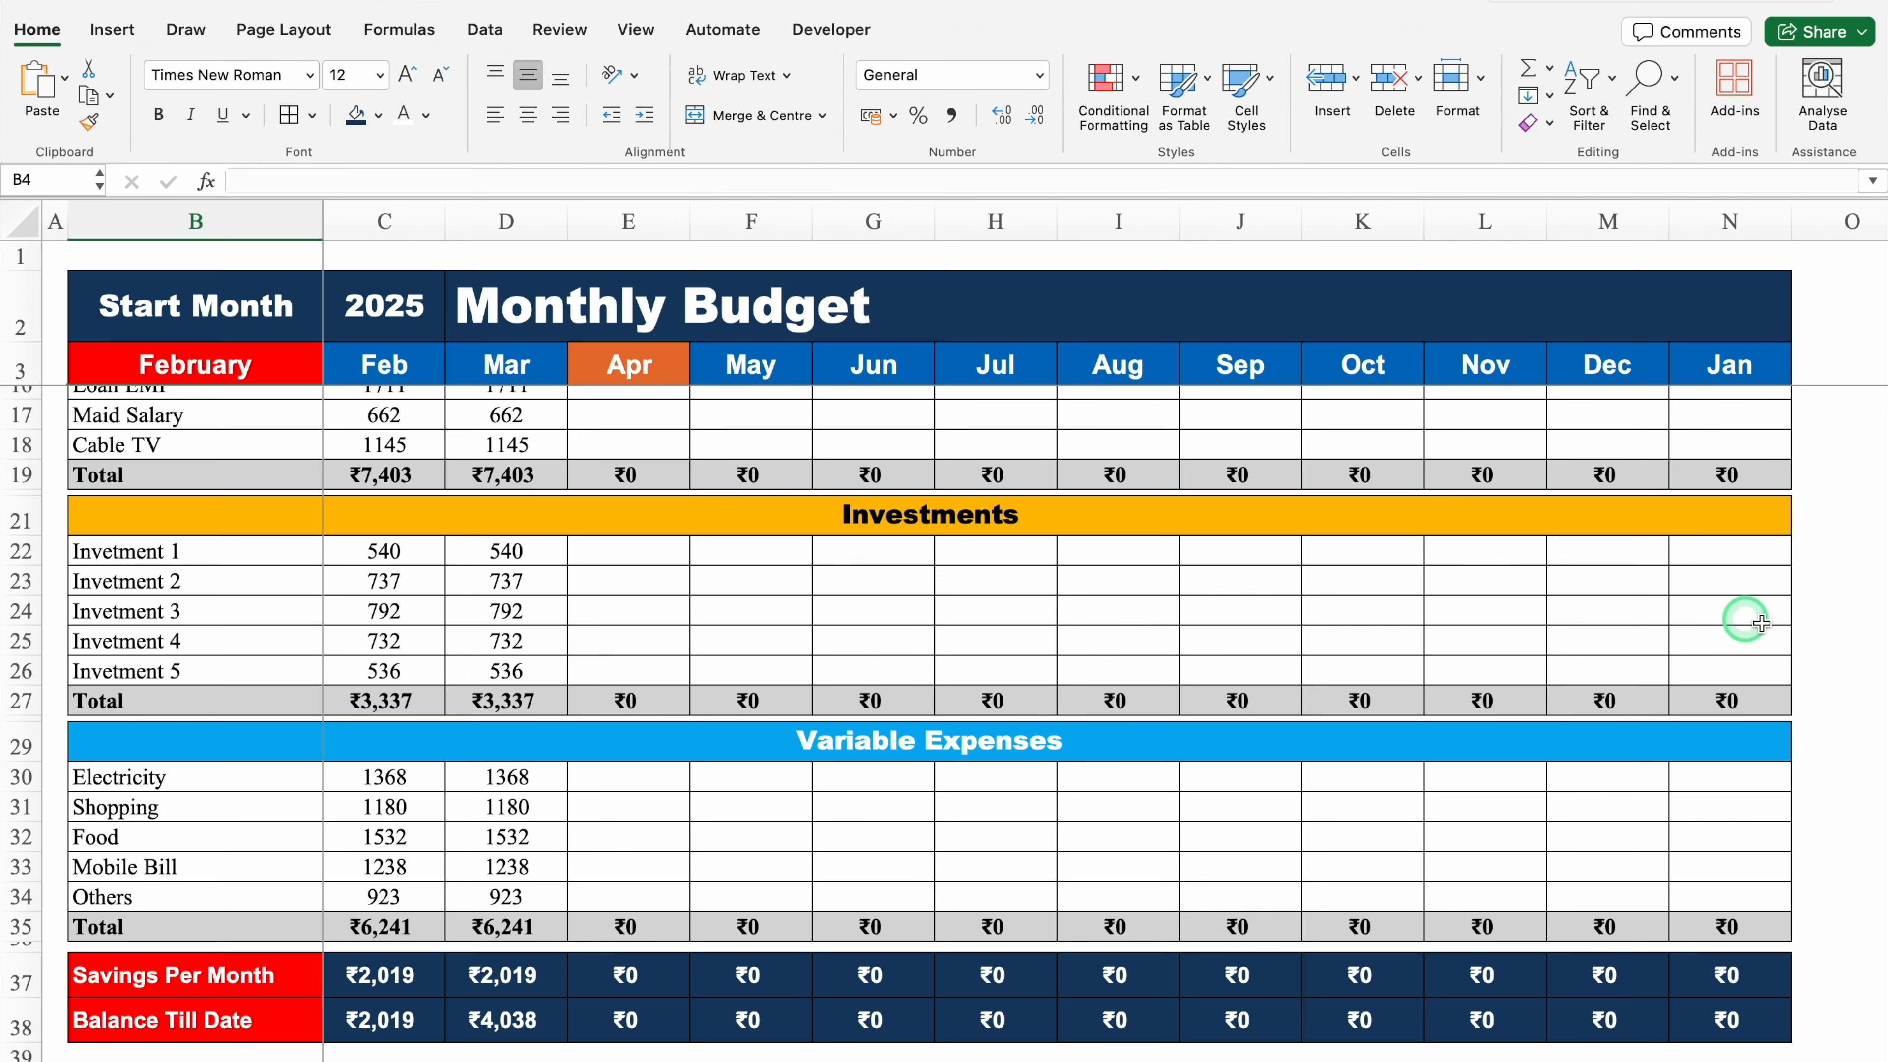
scroll(1869, 833, "up", 2)
left_click_drag(1876, 847, 1876, 792)
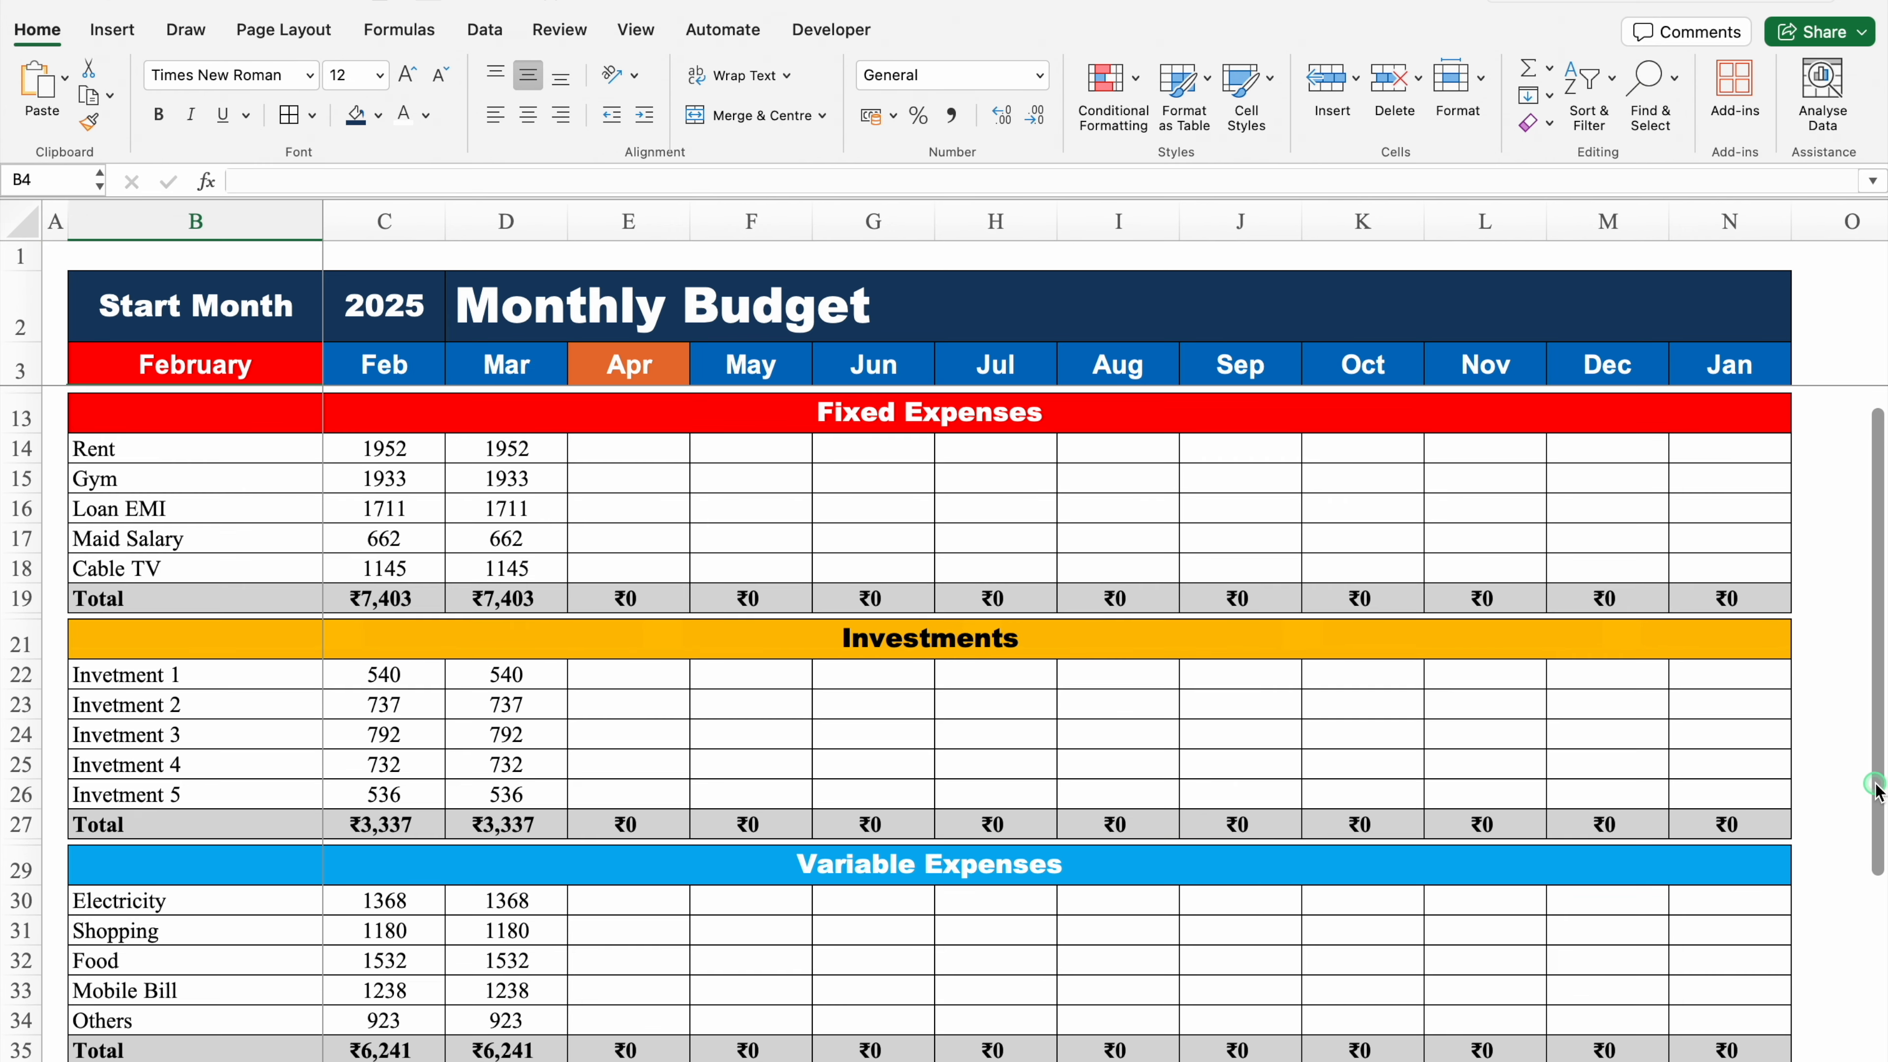
left_click_drag(1876, 789, 1881, 981)
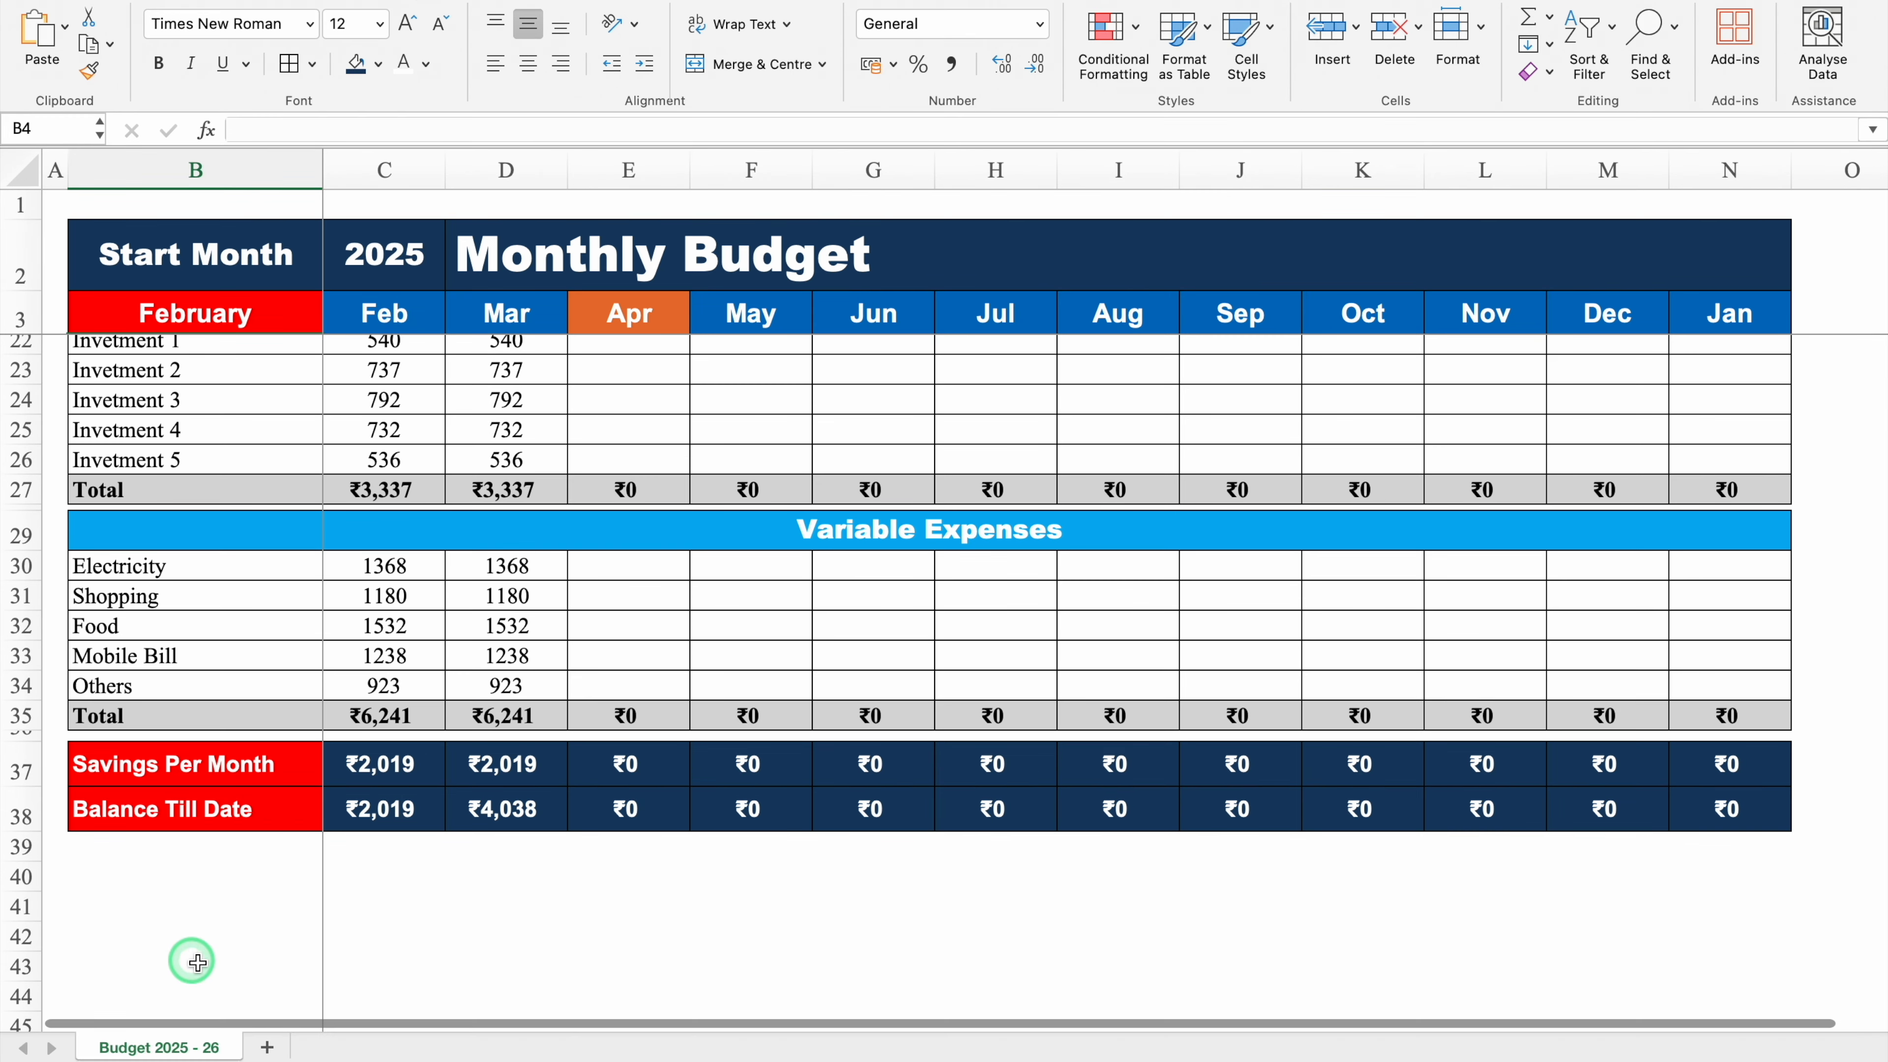
Step: Add a new worksheet and rename it Budget
left_click(267, 1047)
double_click(292, 1047)
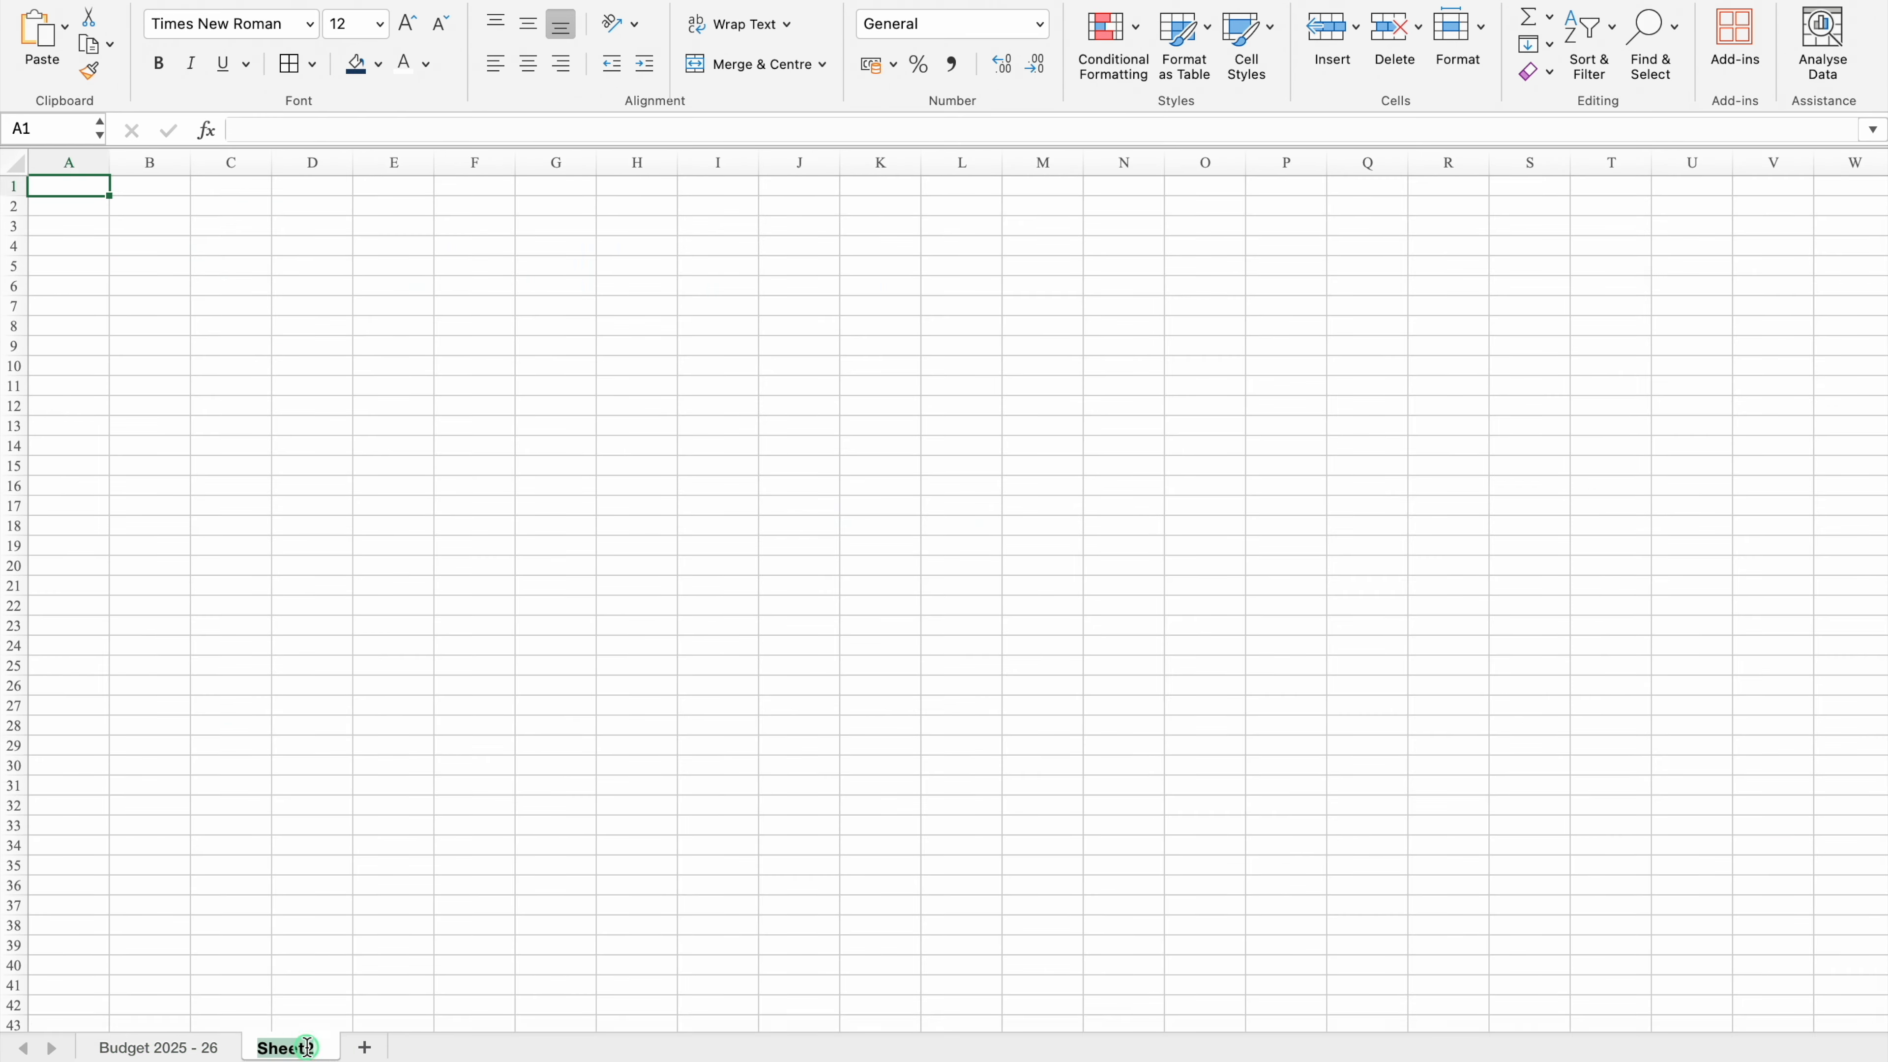
type("Budge")
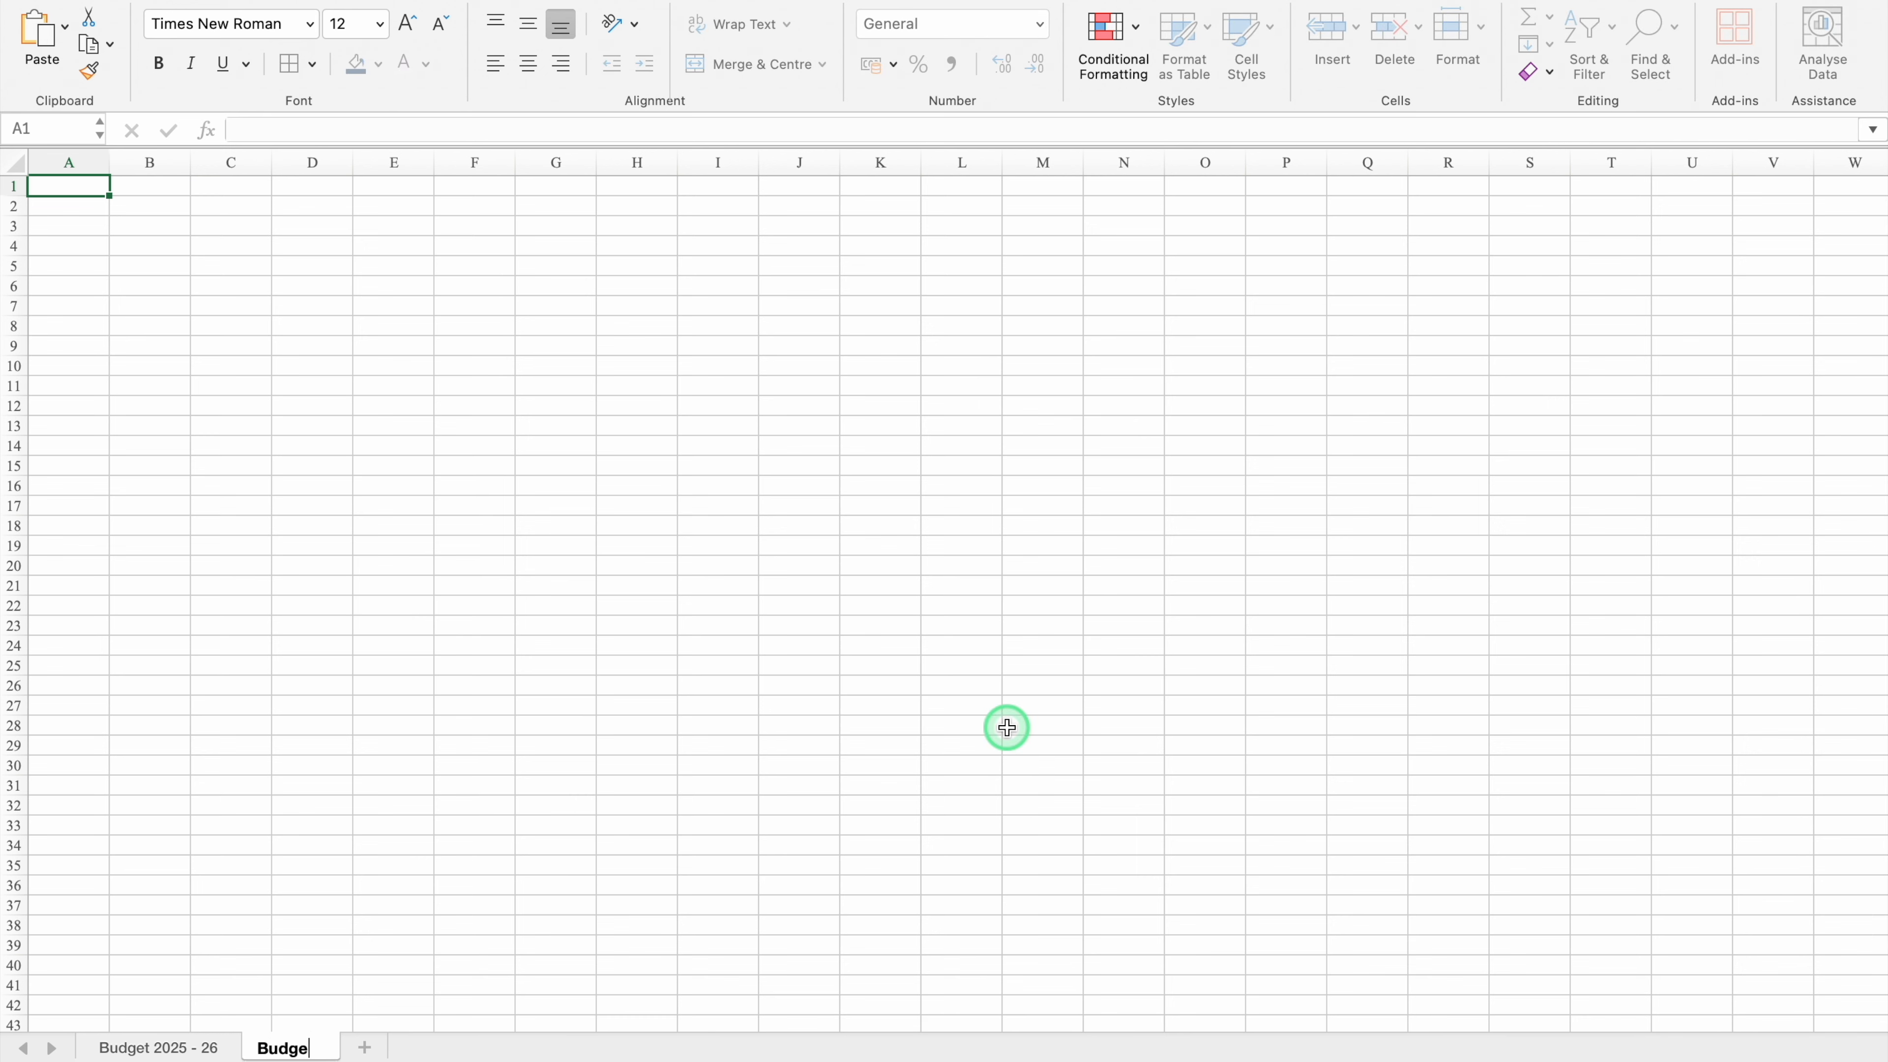
type("t")
left_click(60, 186)
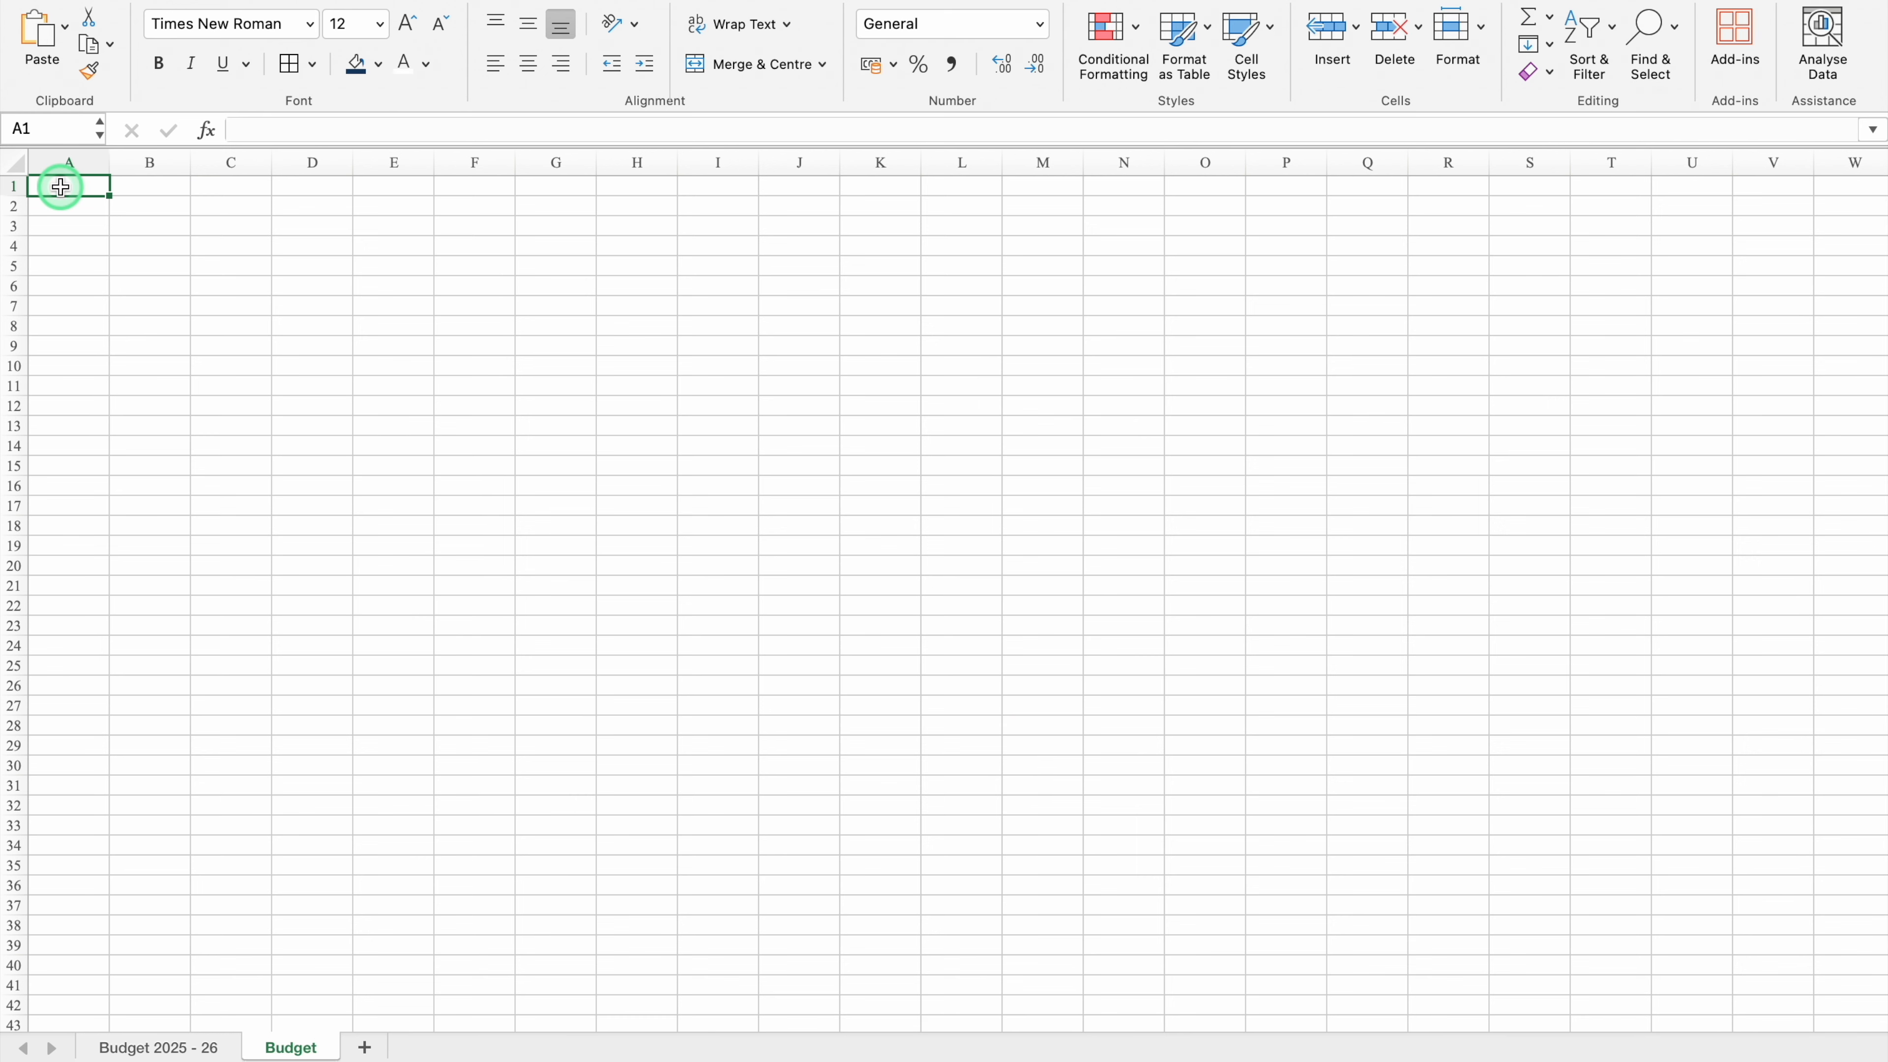
Step: Enter the label Start Month in B2 and January in B3 below it
left_click_drag(109, 162, 45, 173)
left_click(93, 209)
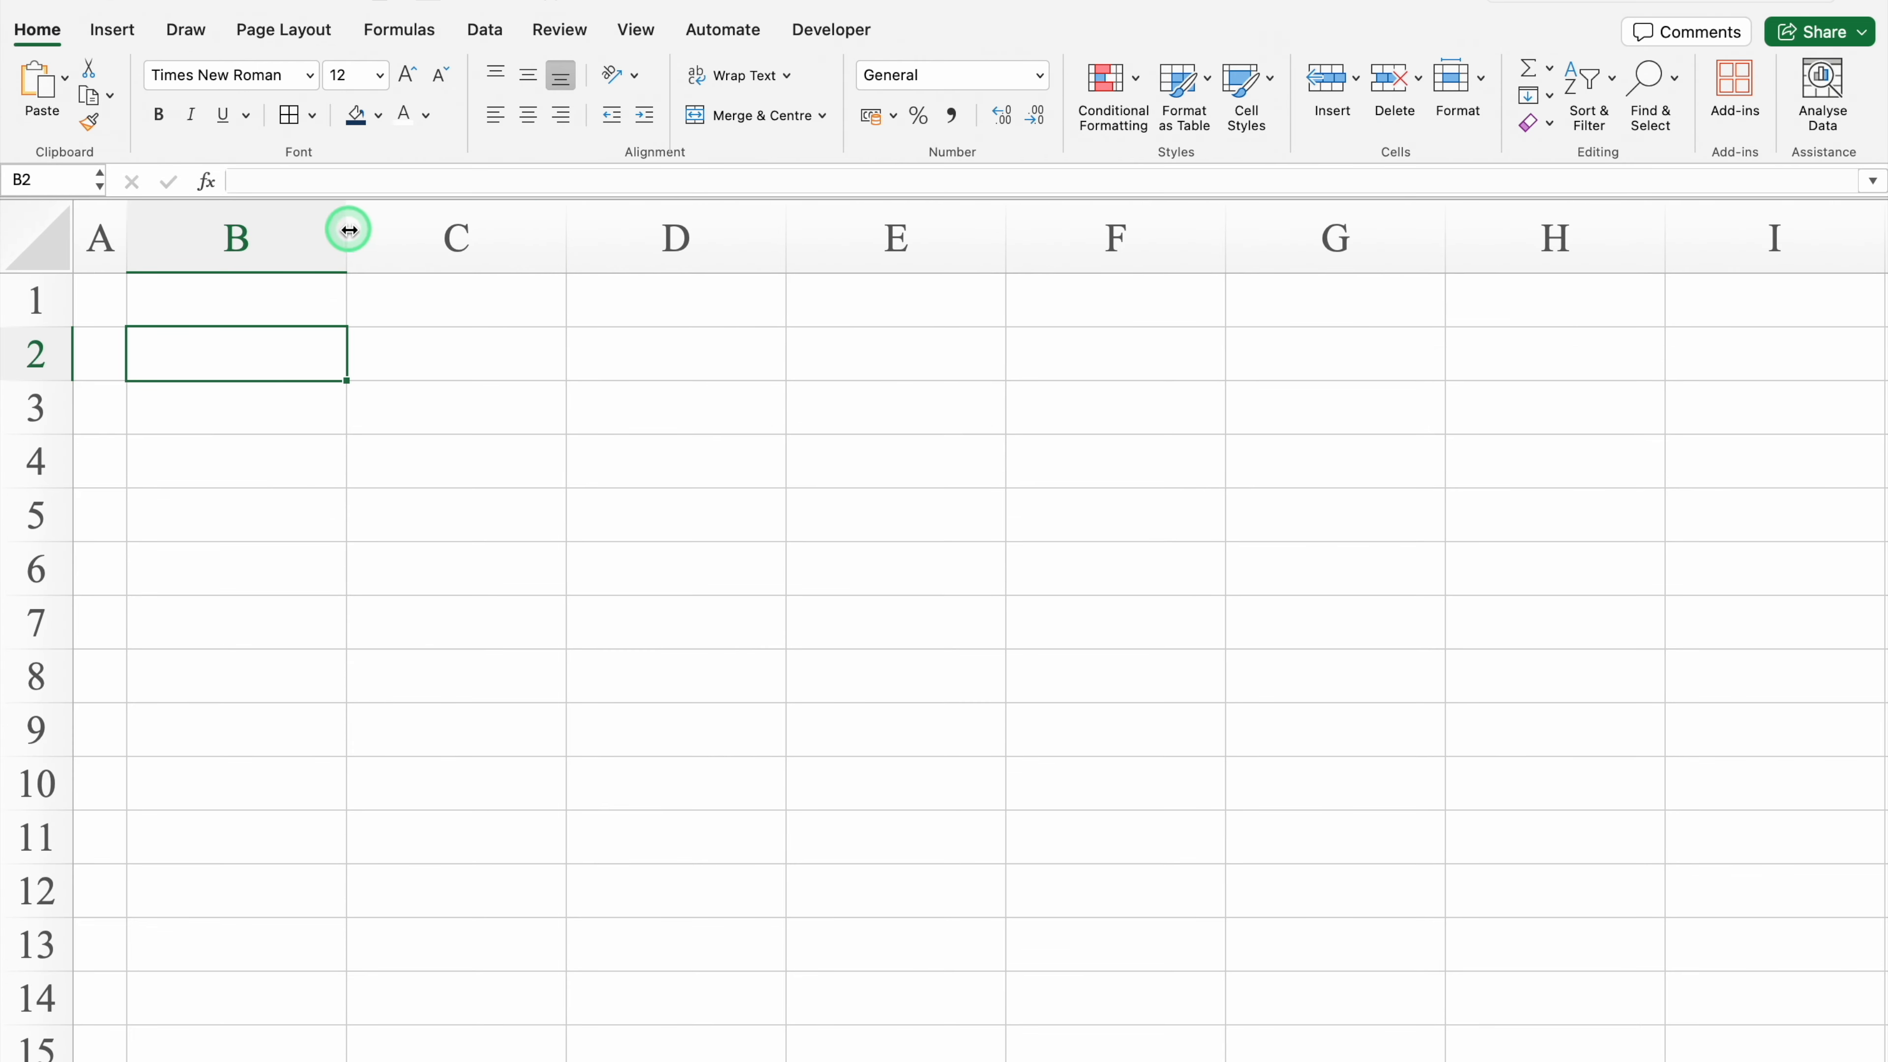
left_click_drag(347, 231, 448, 246)
type("Star")
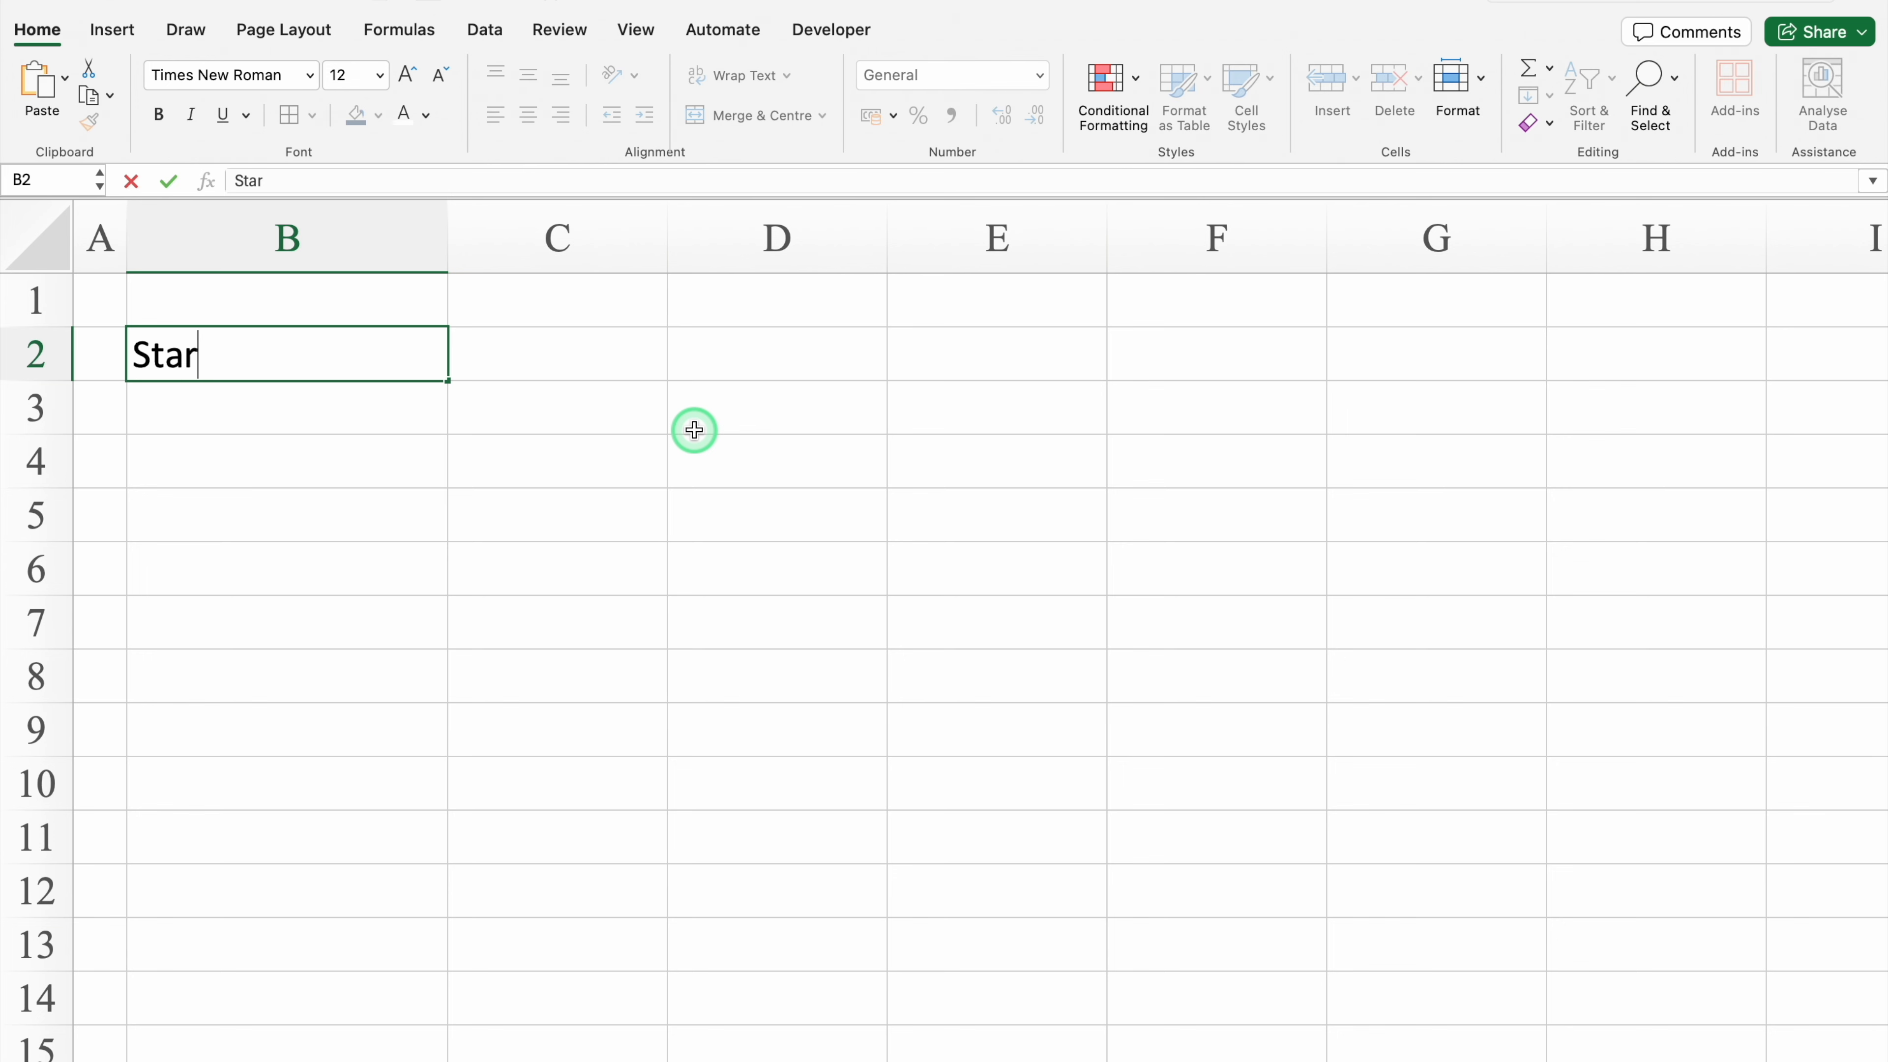
type("t Month")
key("Return")
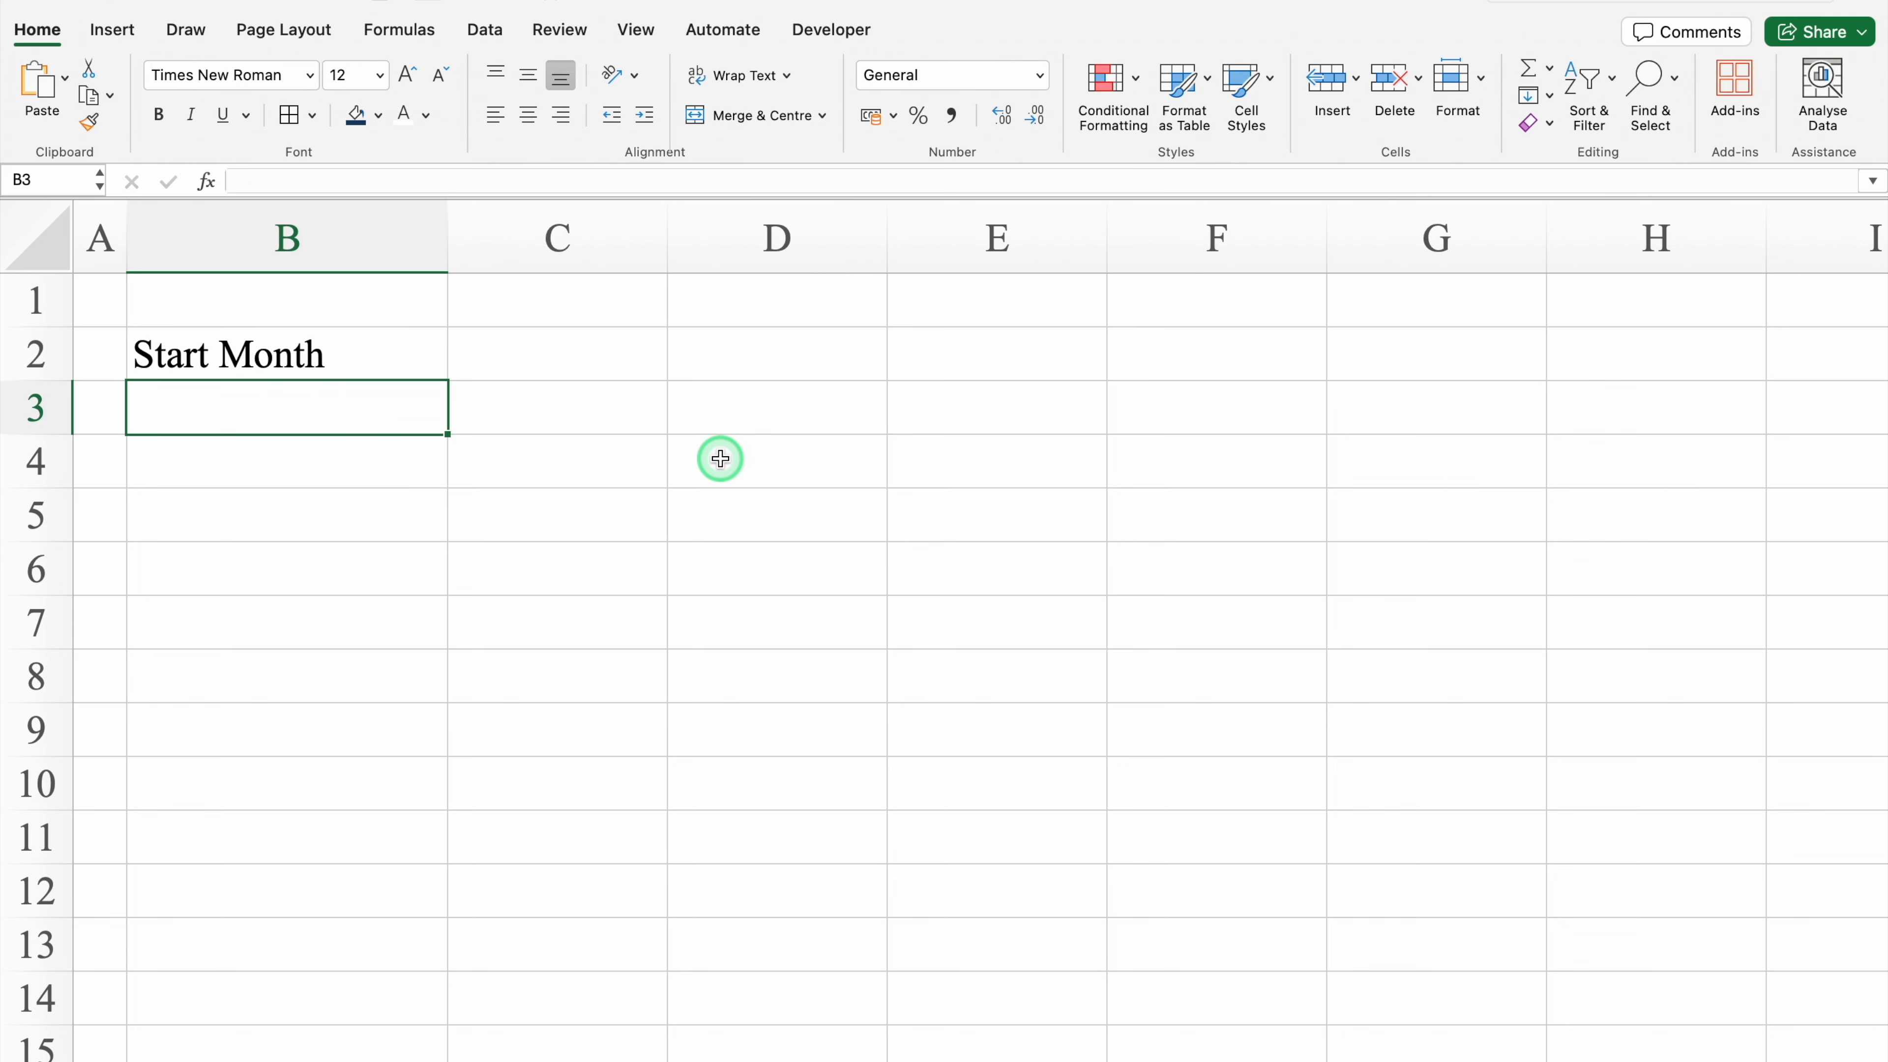
type("January")
key("Return")
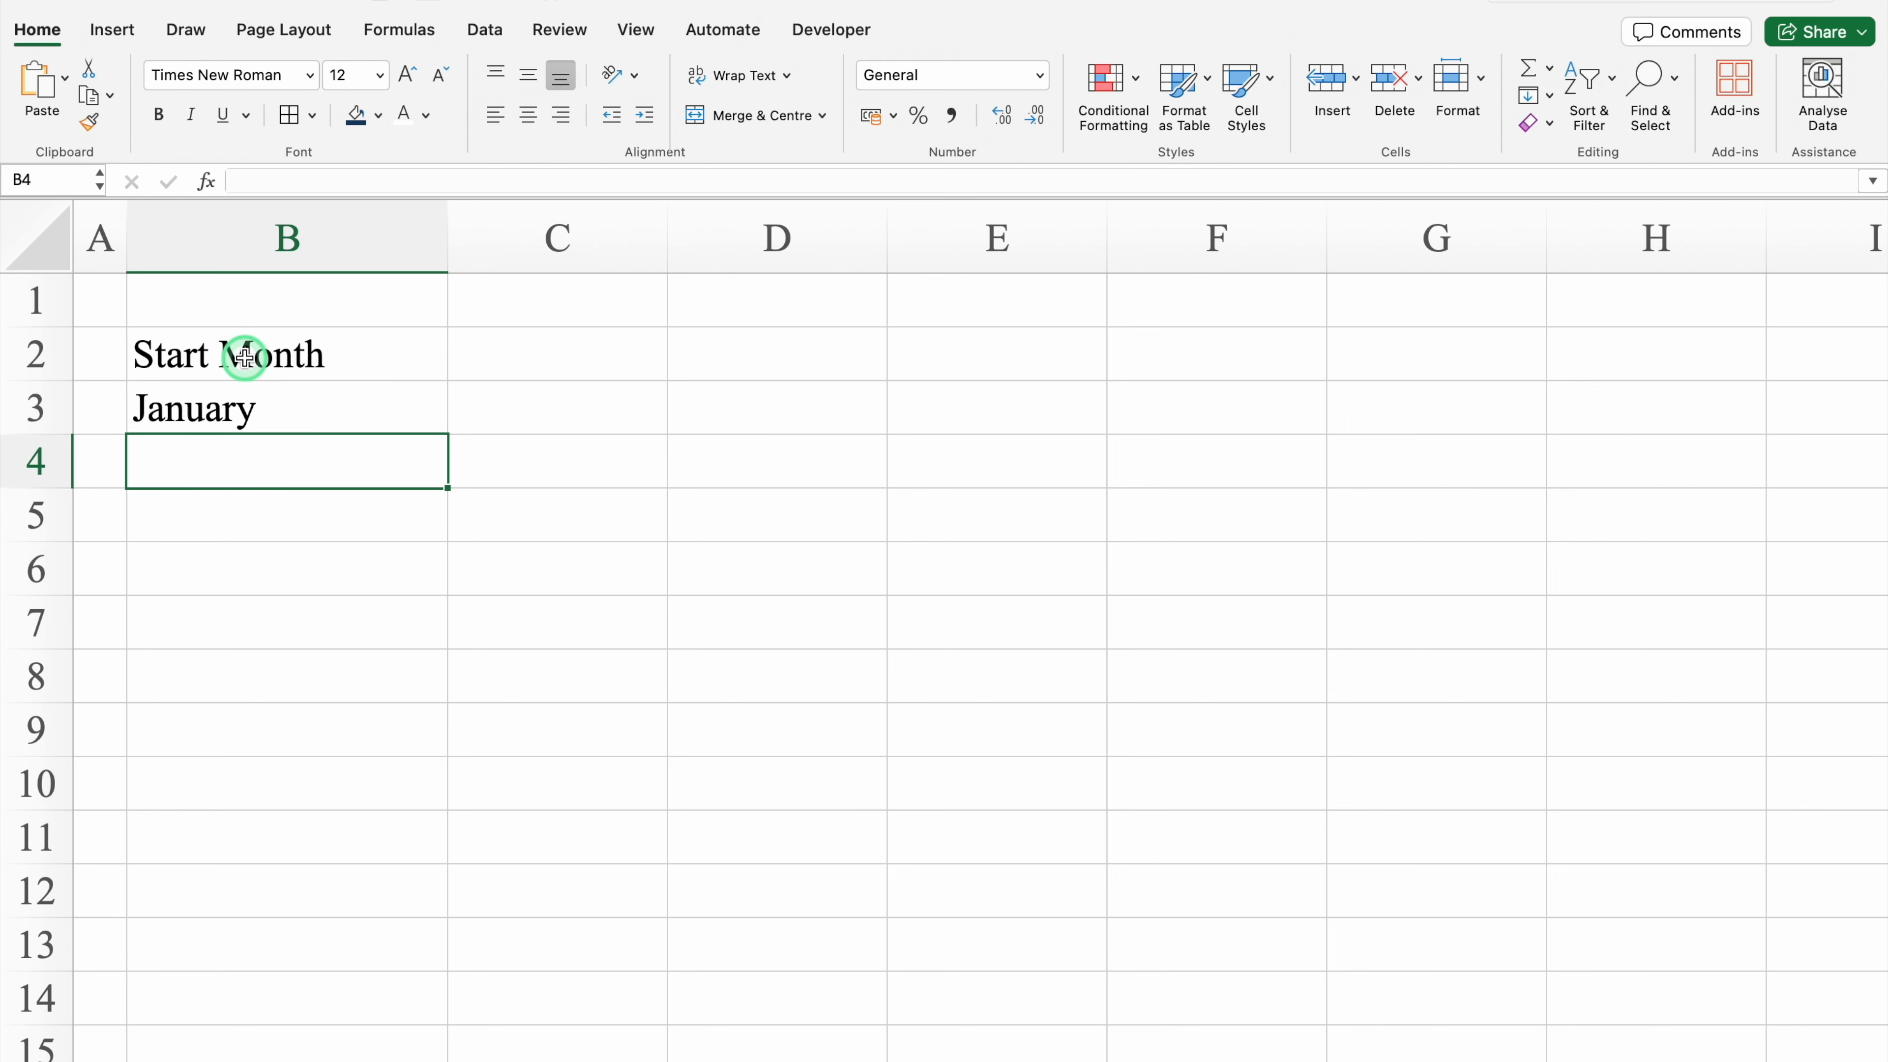
Step: Enter the year 2025 in C2 and centre-align column C horizontally
left_click(535, 374)
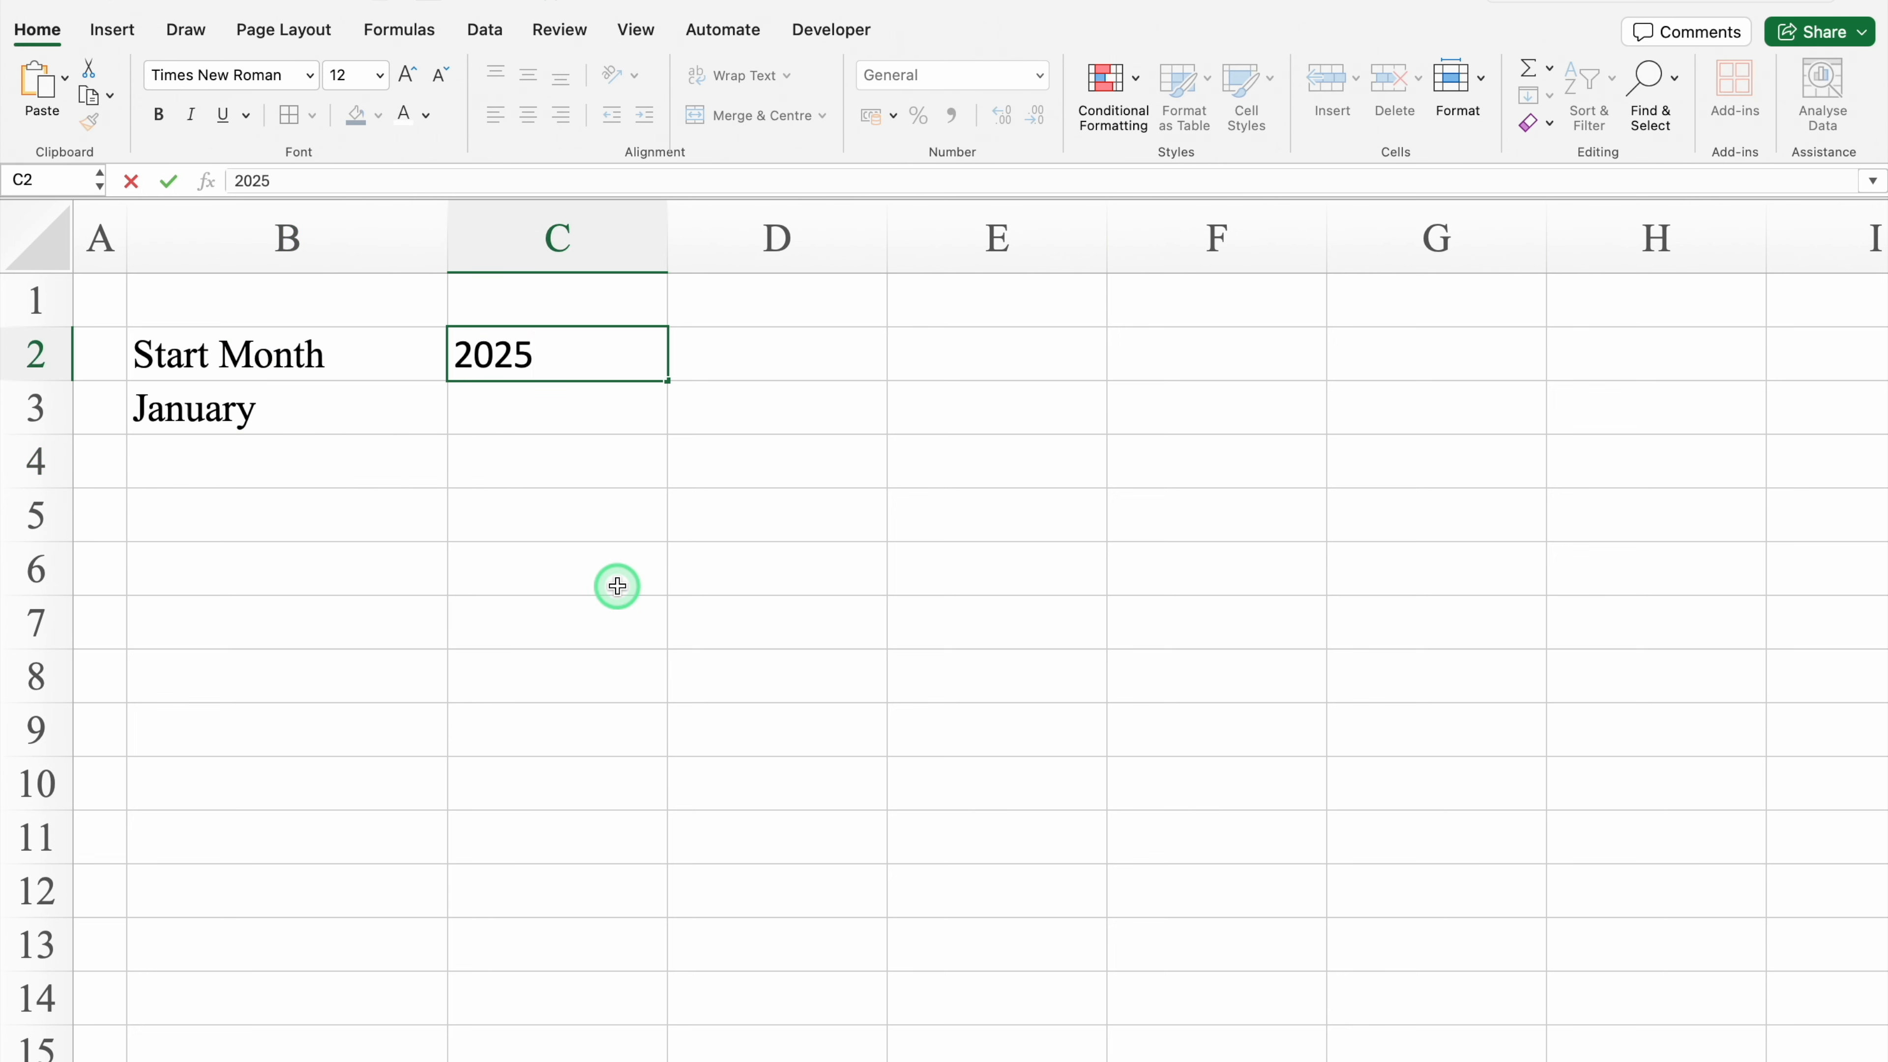
type("2025")
key("Return")
left_click(556, 239)
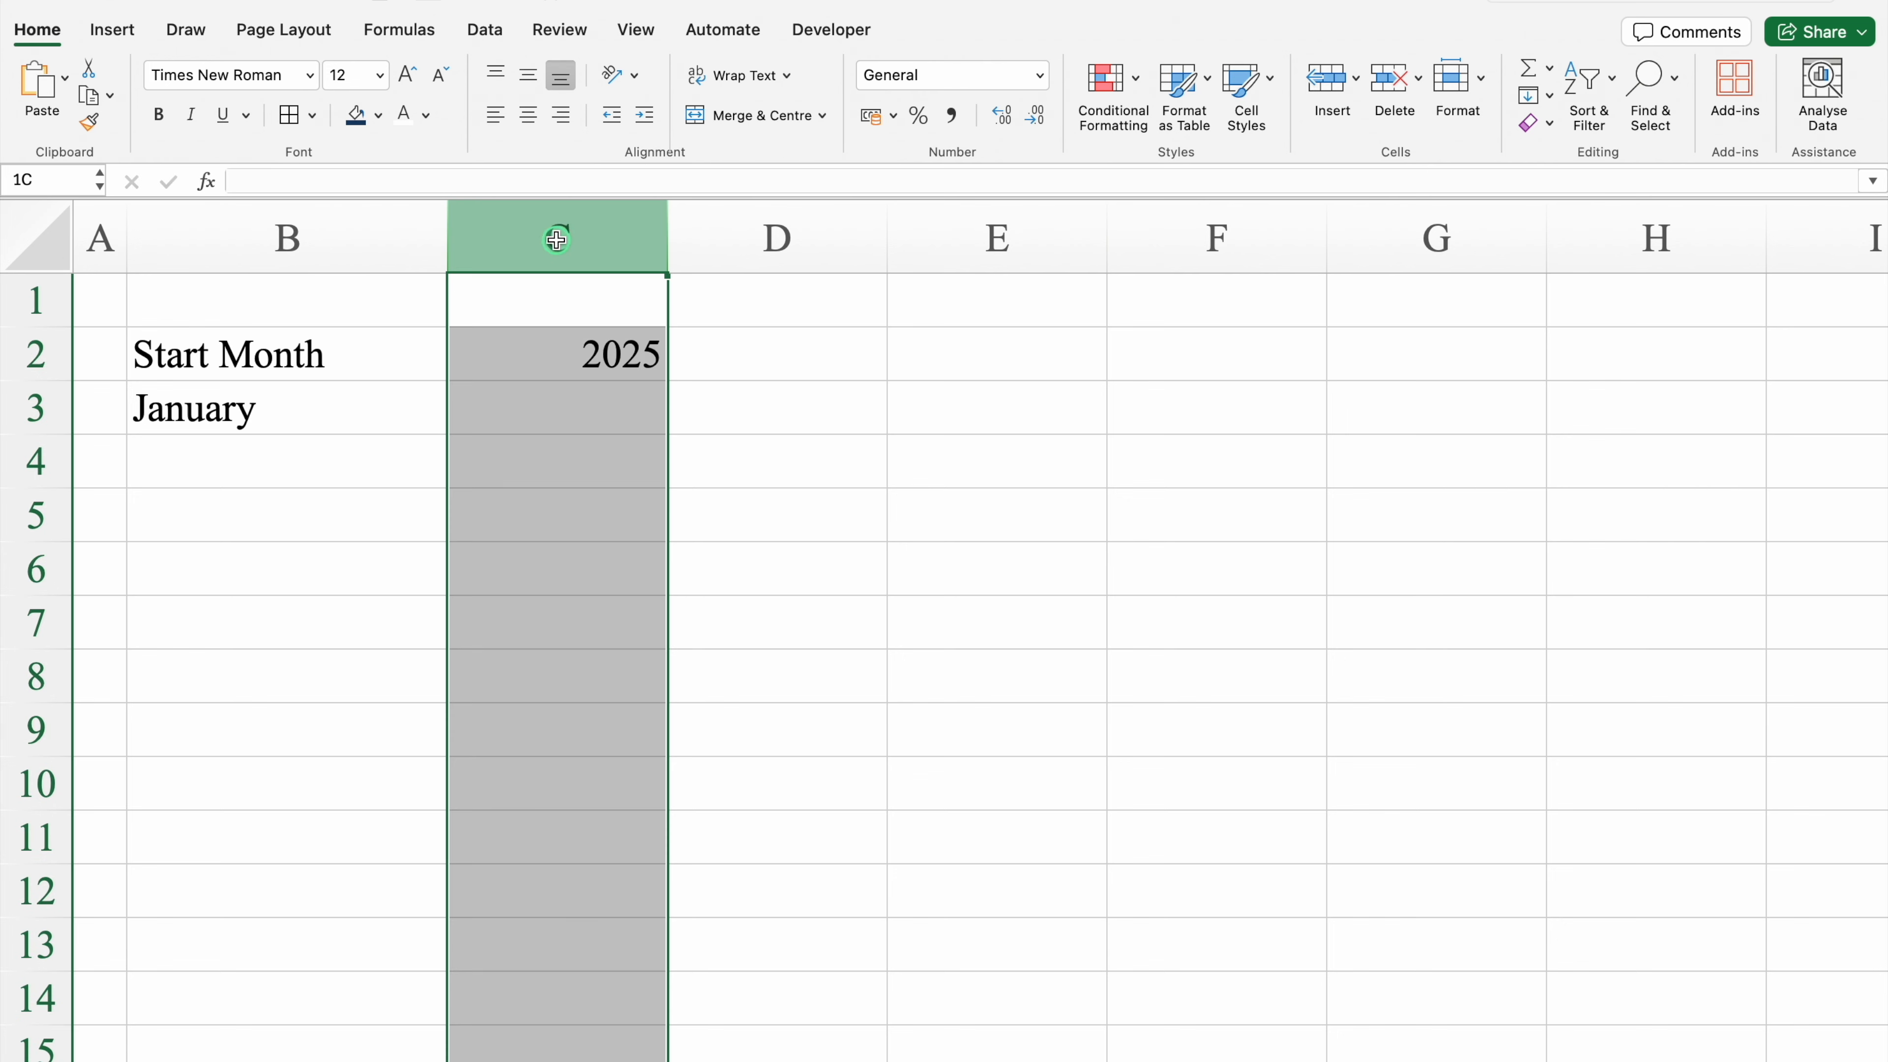
left_click(527, 115)
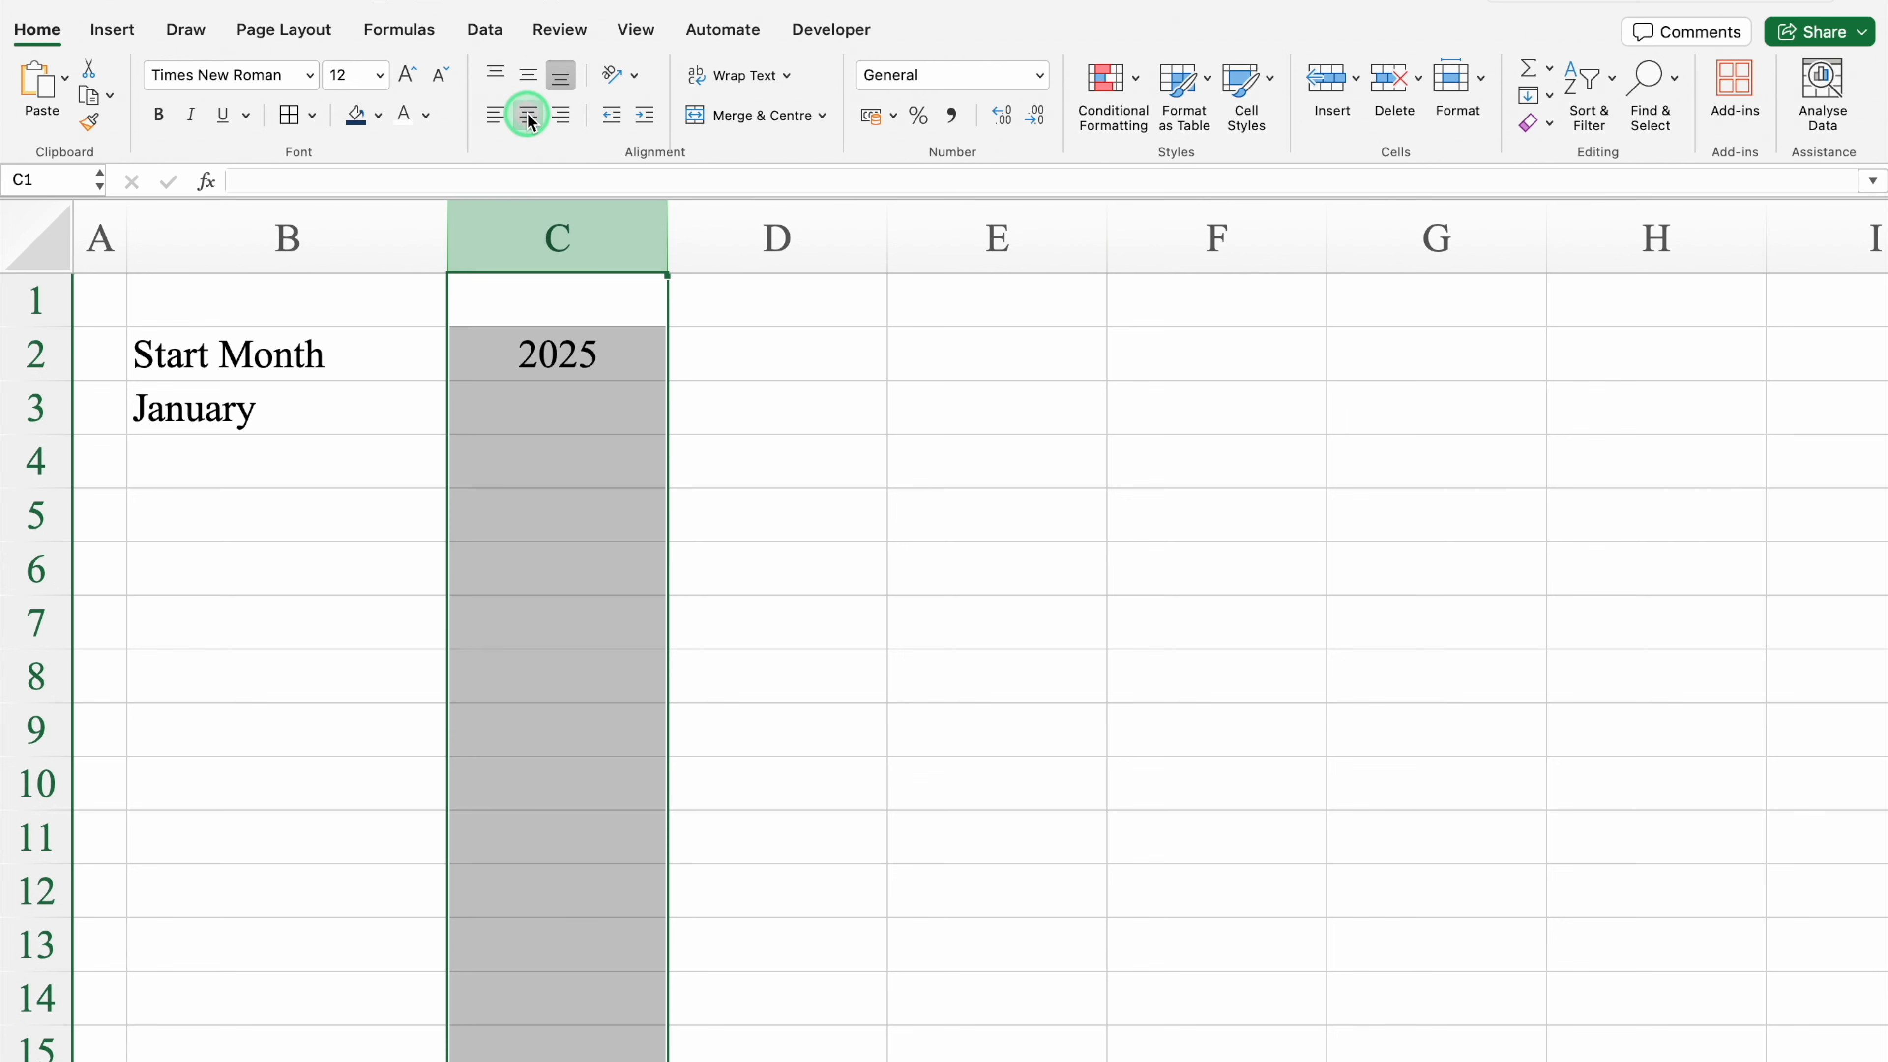
Step: Select the whole sheet and apply middle vertical alignment to all cells
left_click(40, 245)
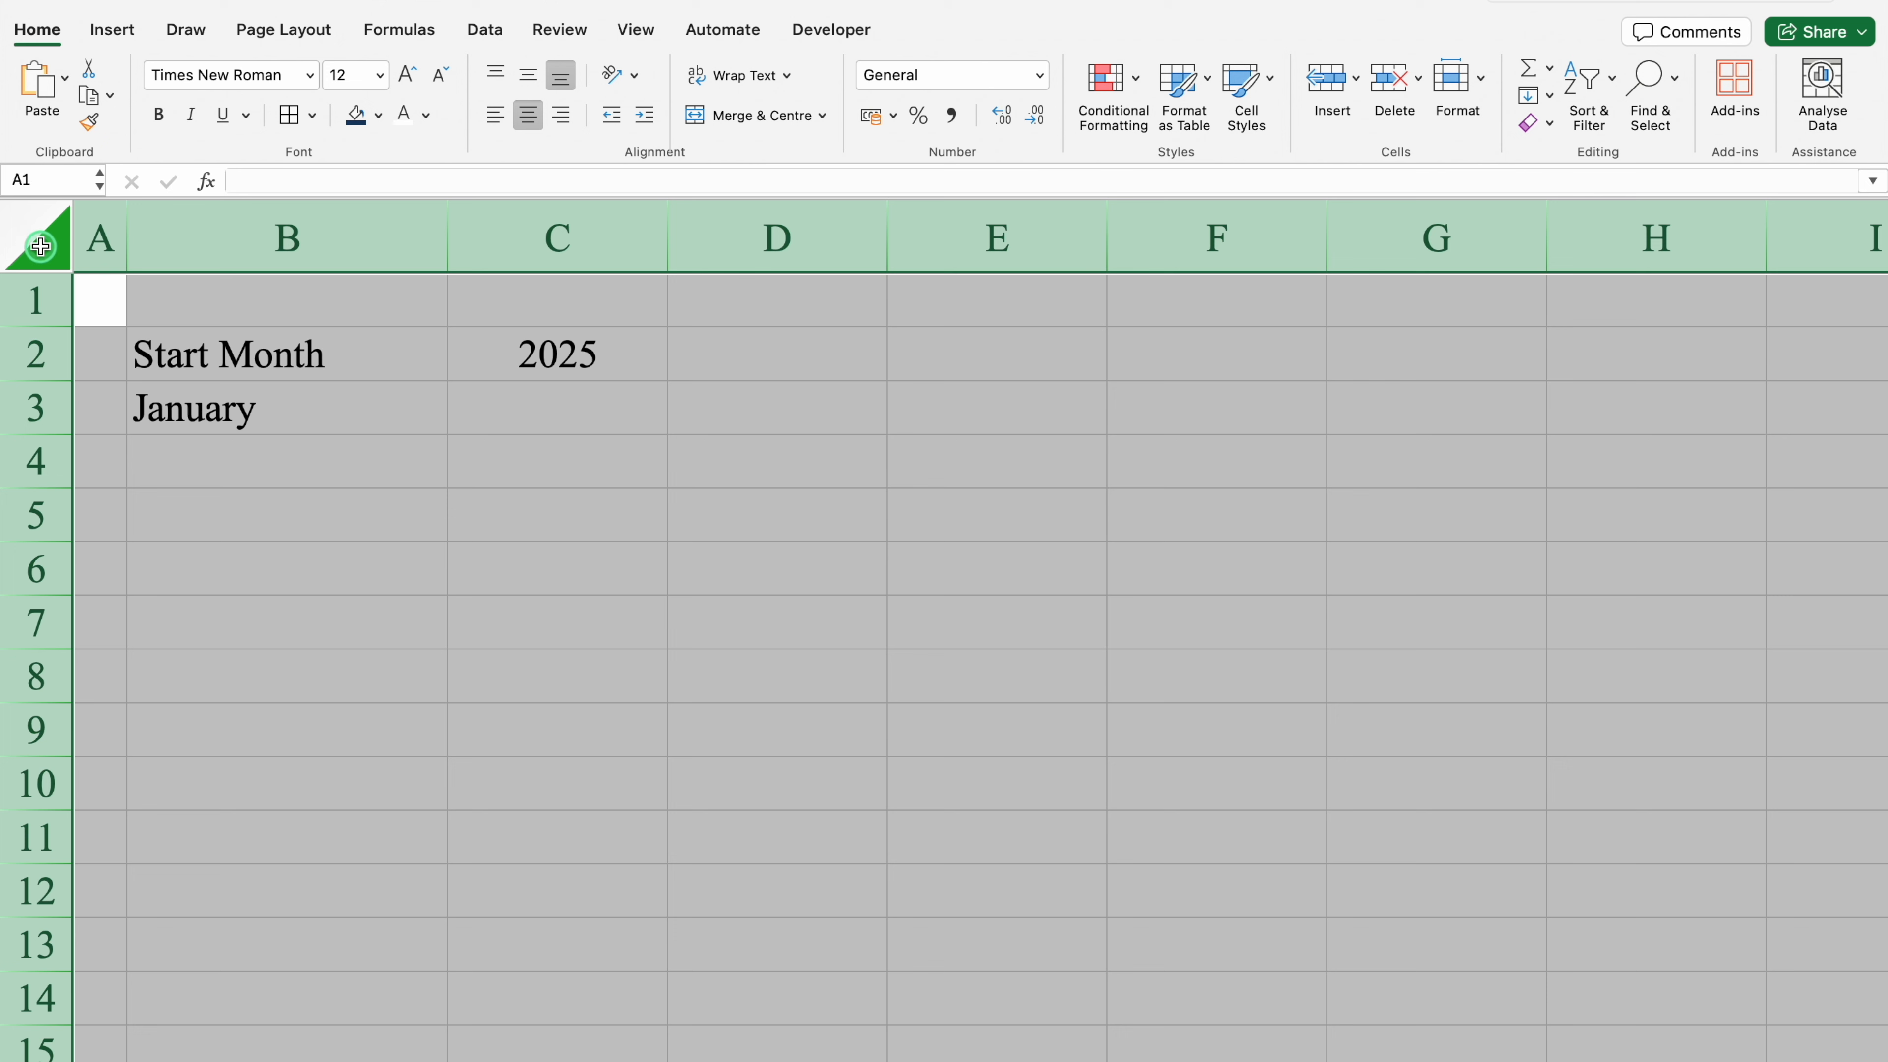
left_click(529, 116)
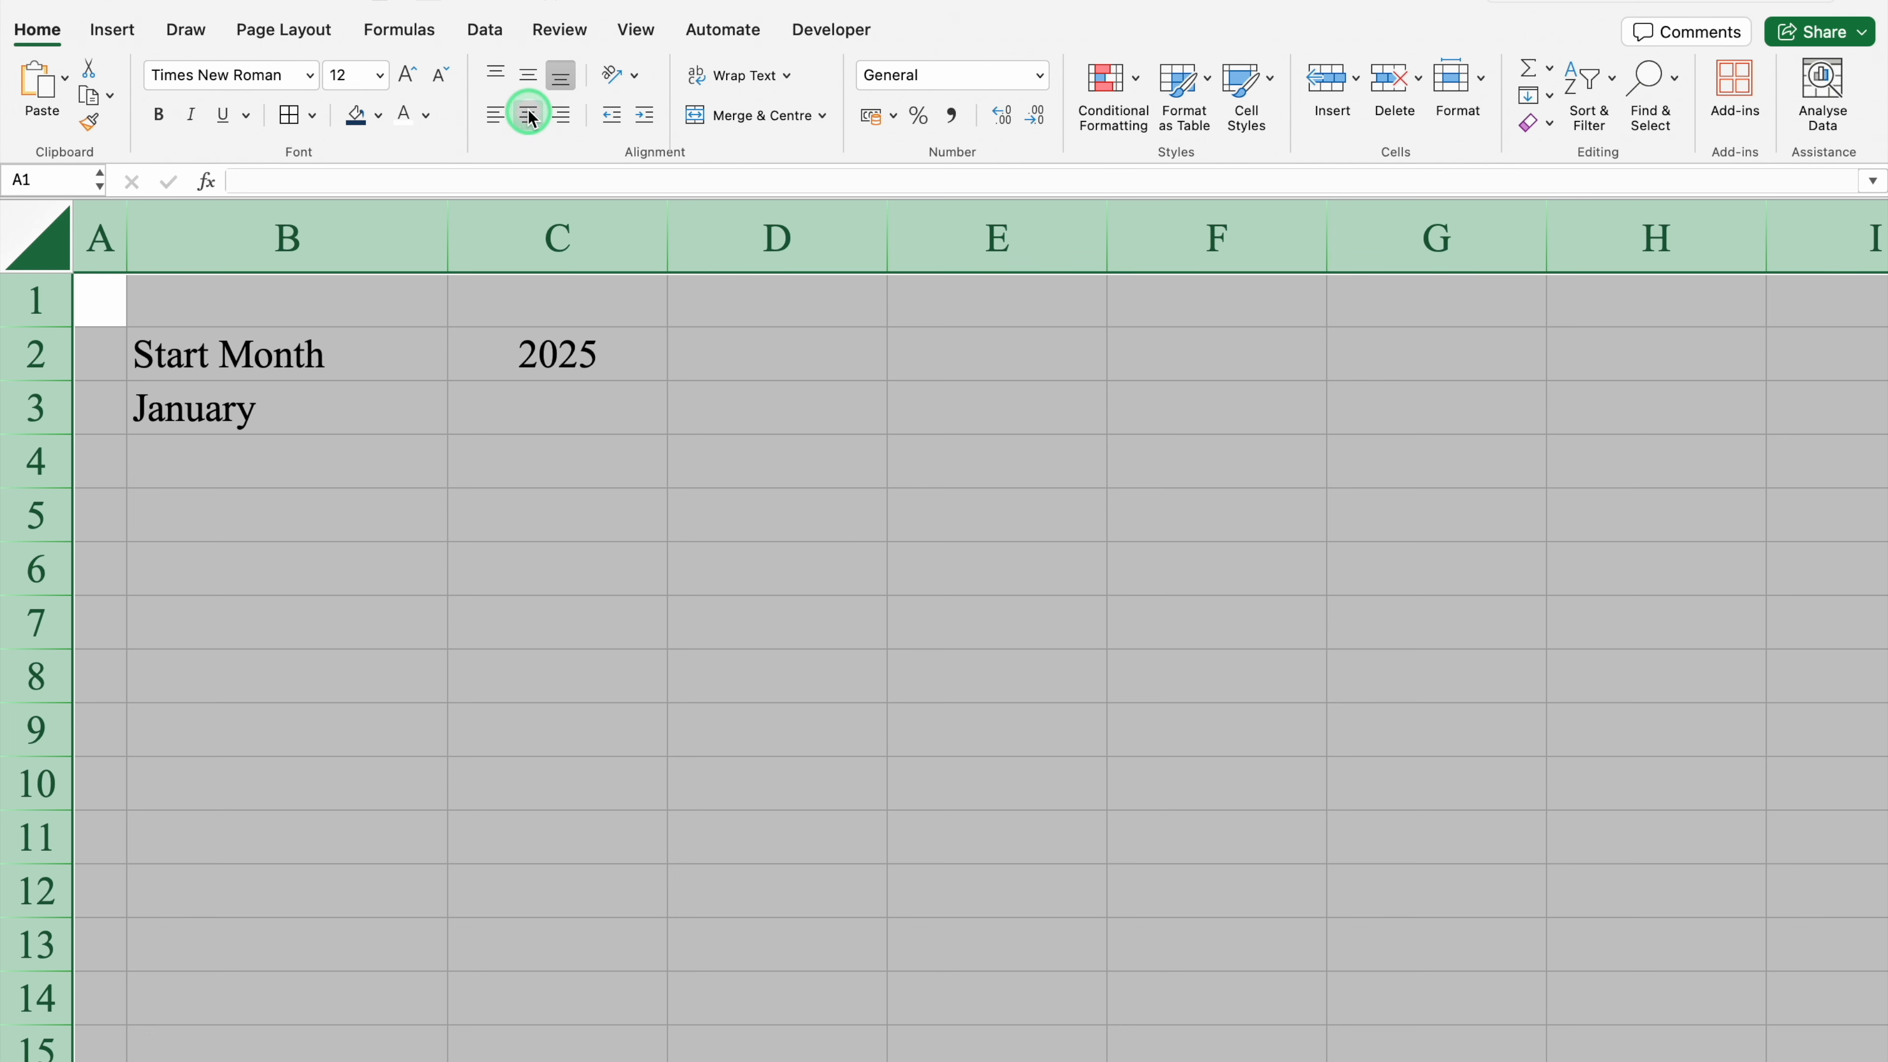
left_click(529, 75)
left_click(326, 421)
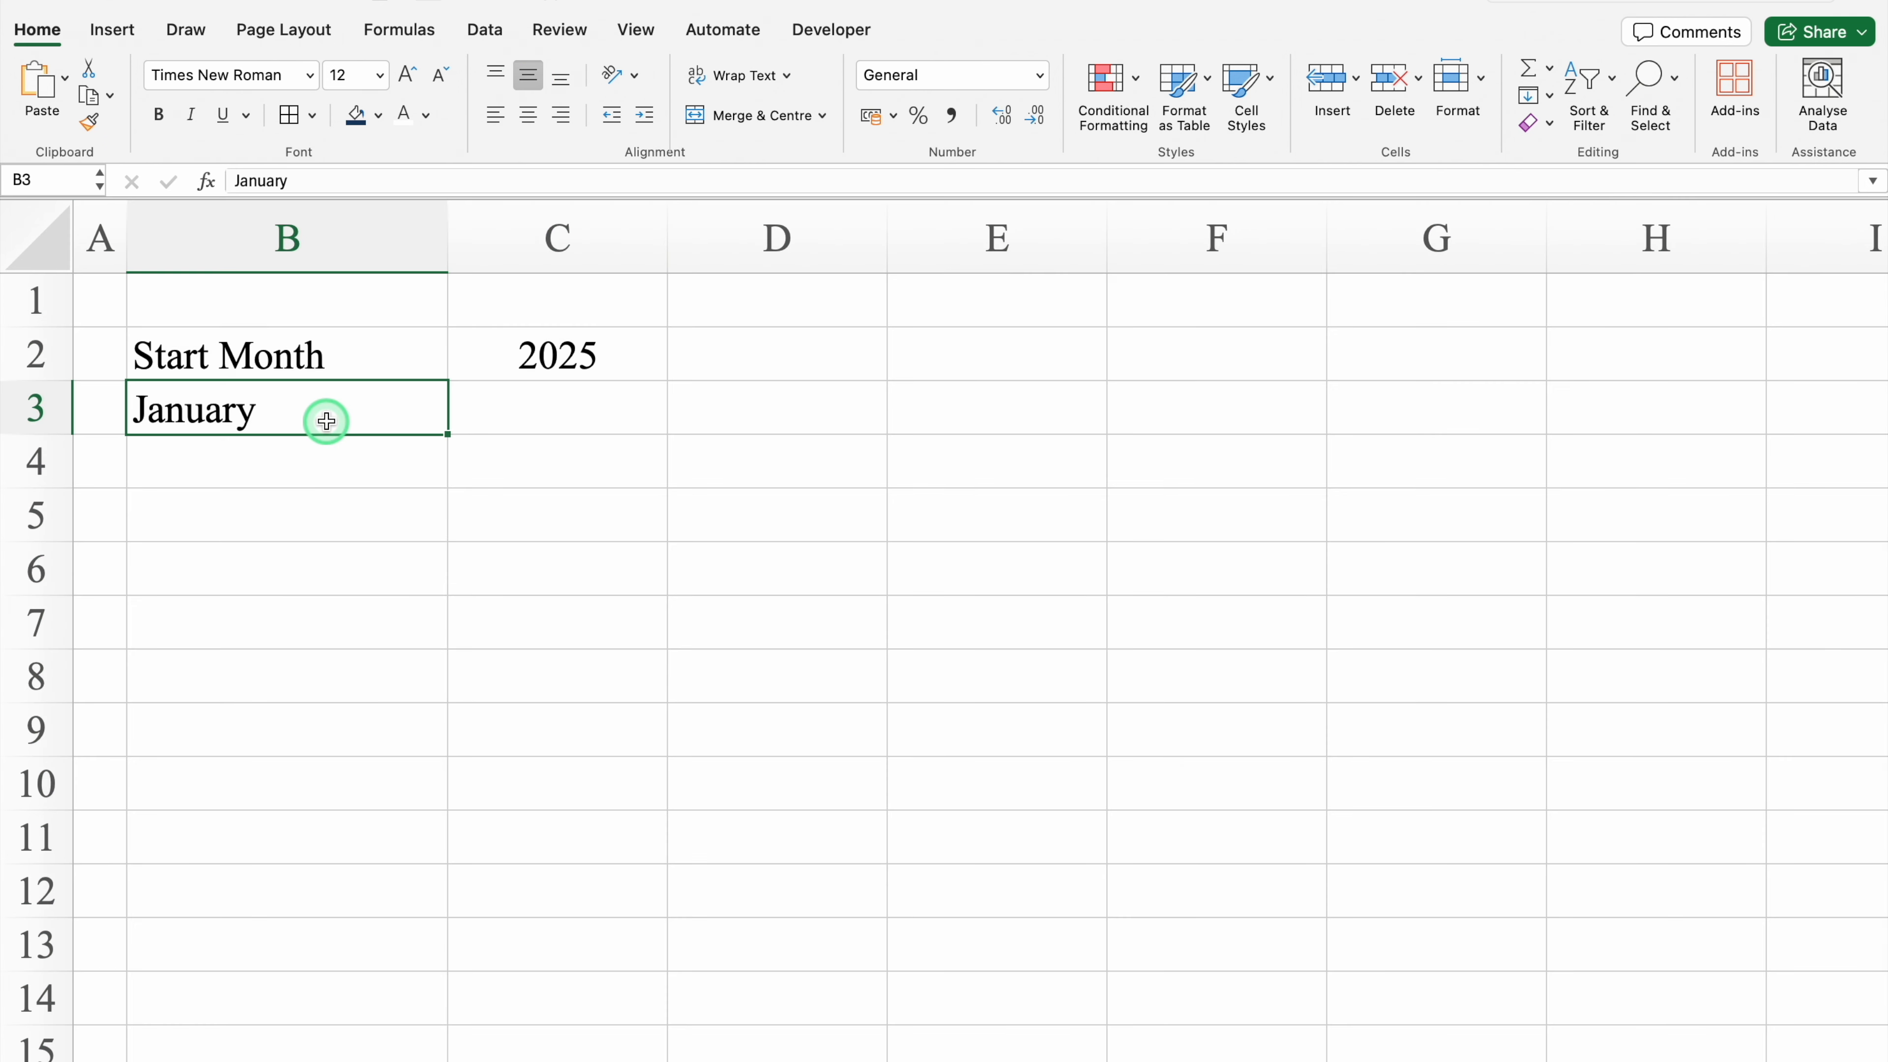
Step: In C3, enter the formula =DATEVALUE("1"&B3&C2) to build the start date from the month and year
left_click(591, 414)
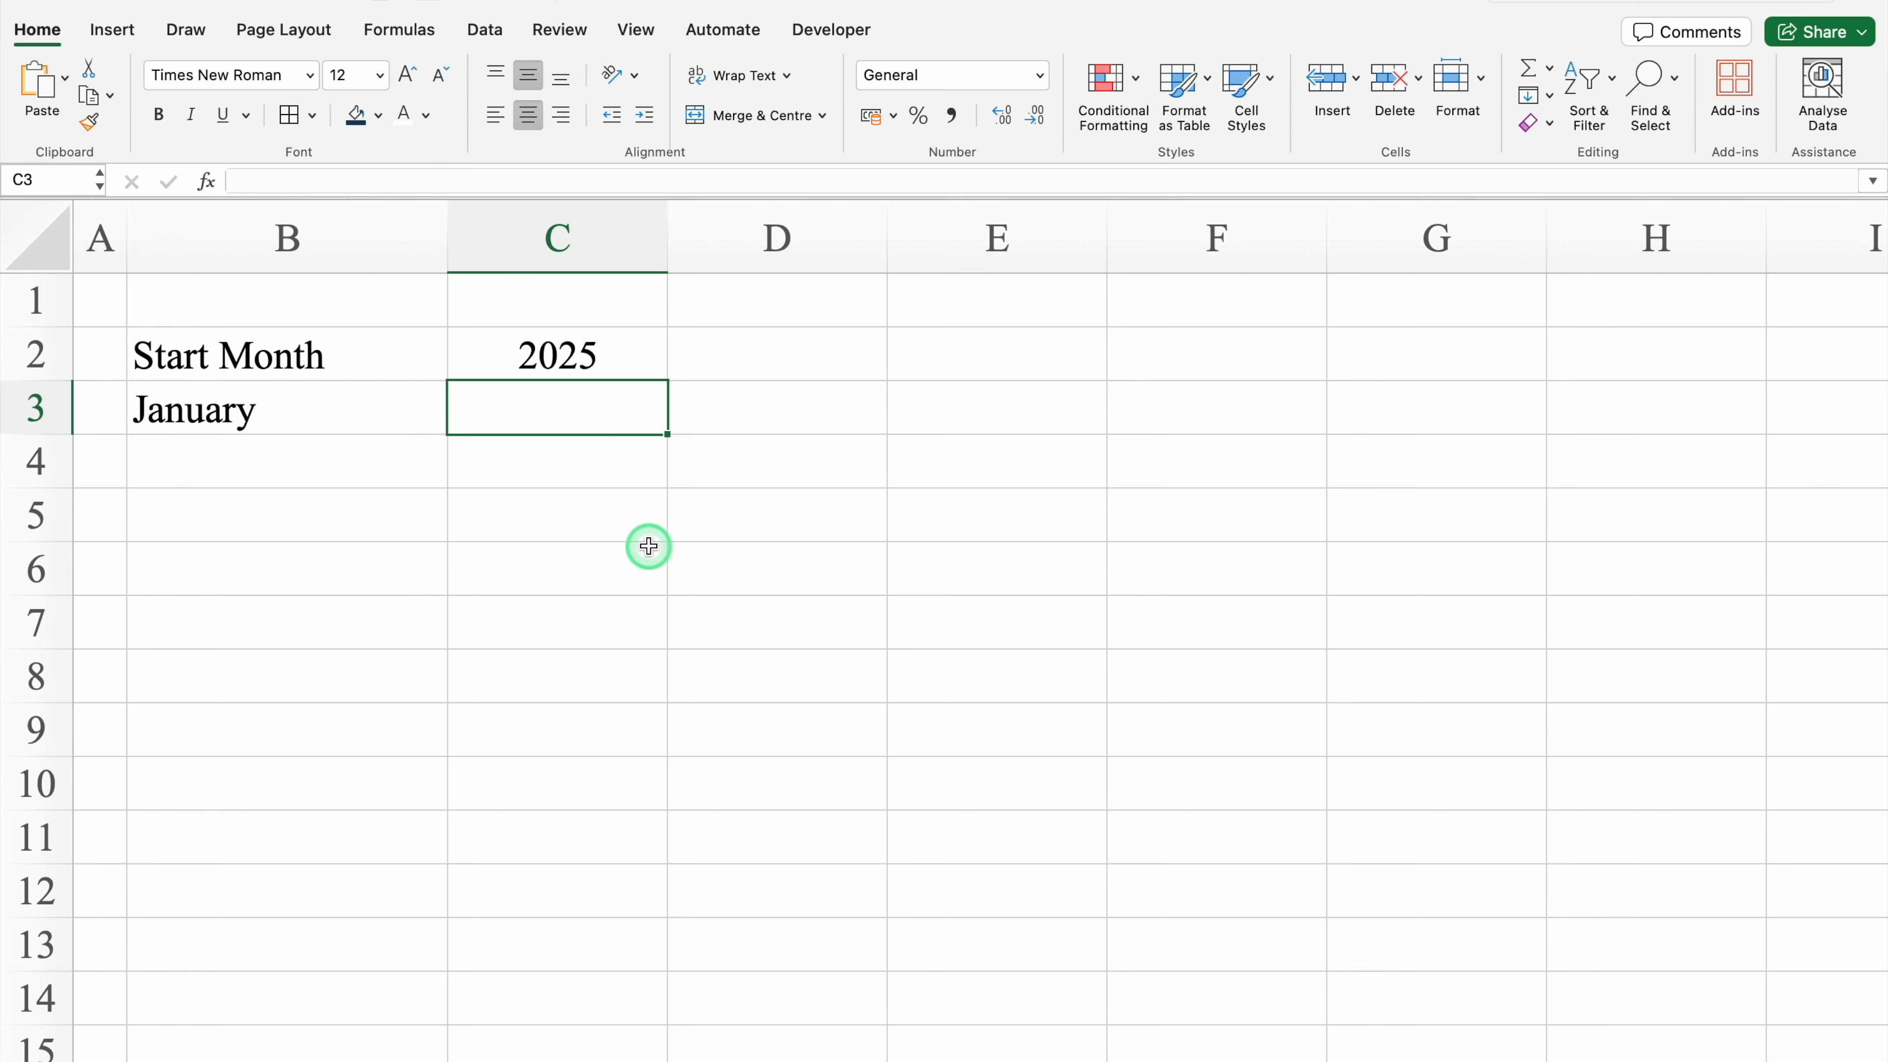
type("=")
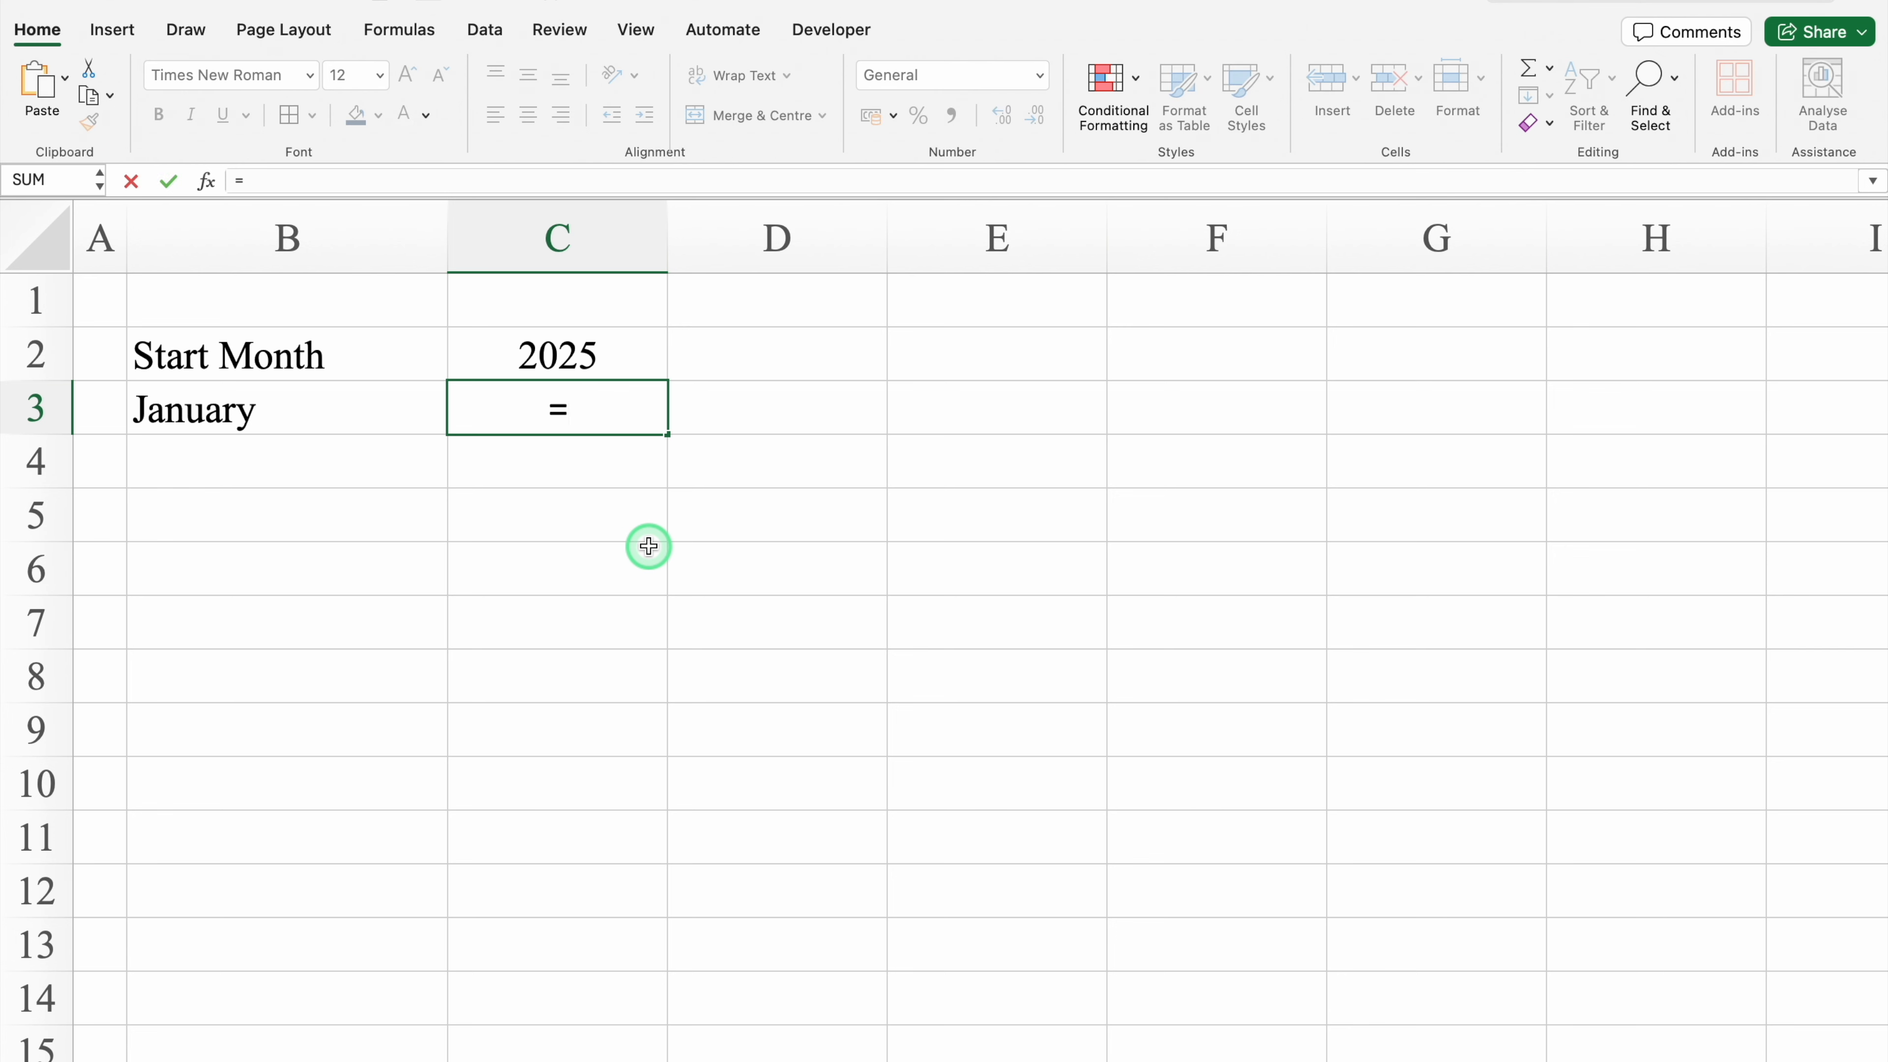
type("date")
double_click(551, 495)
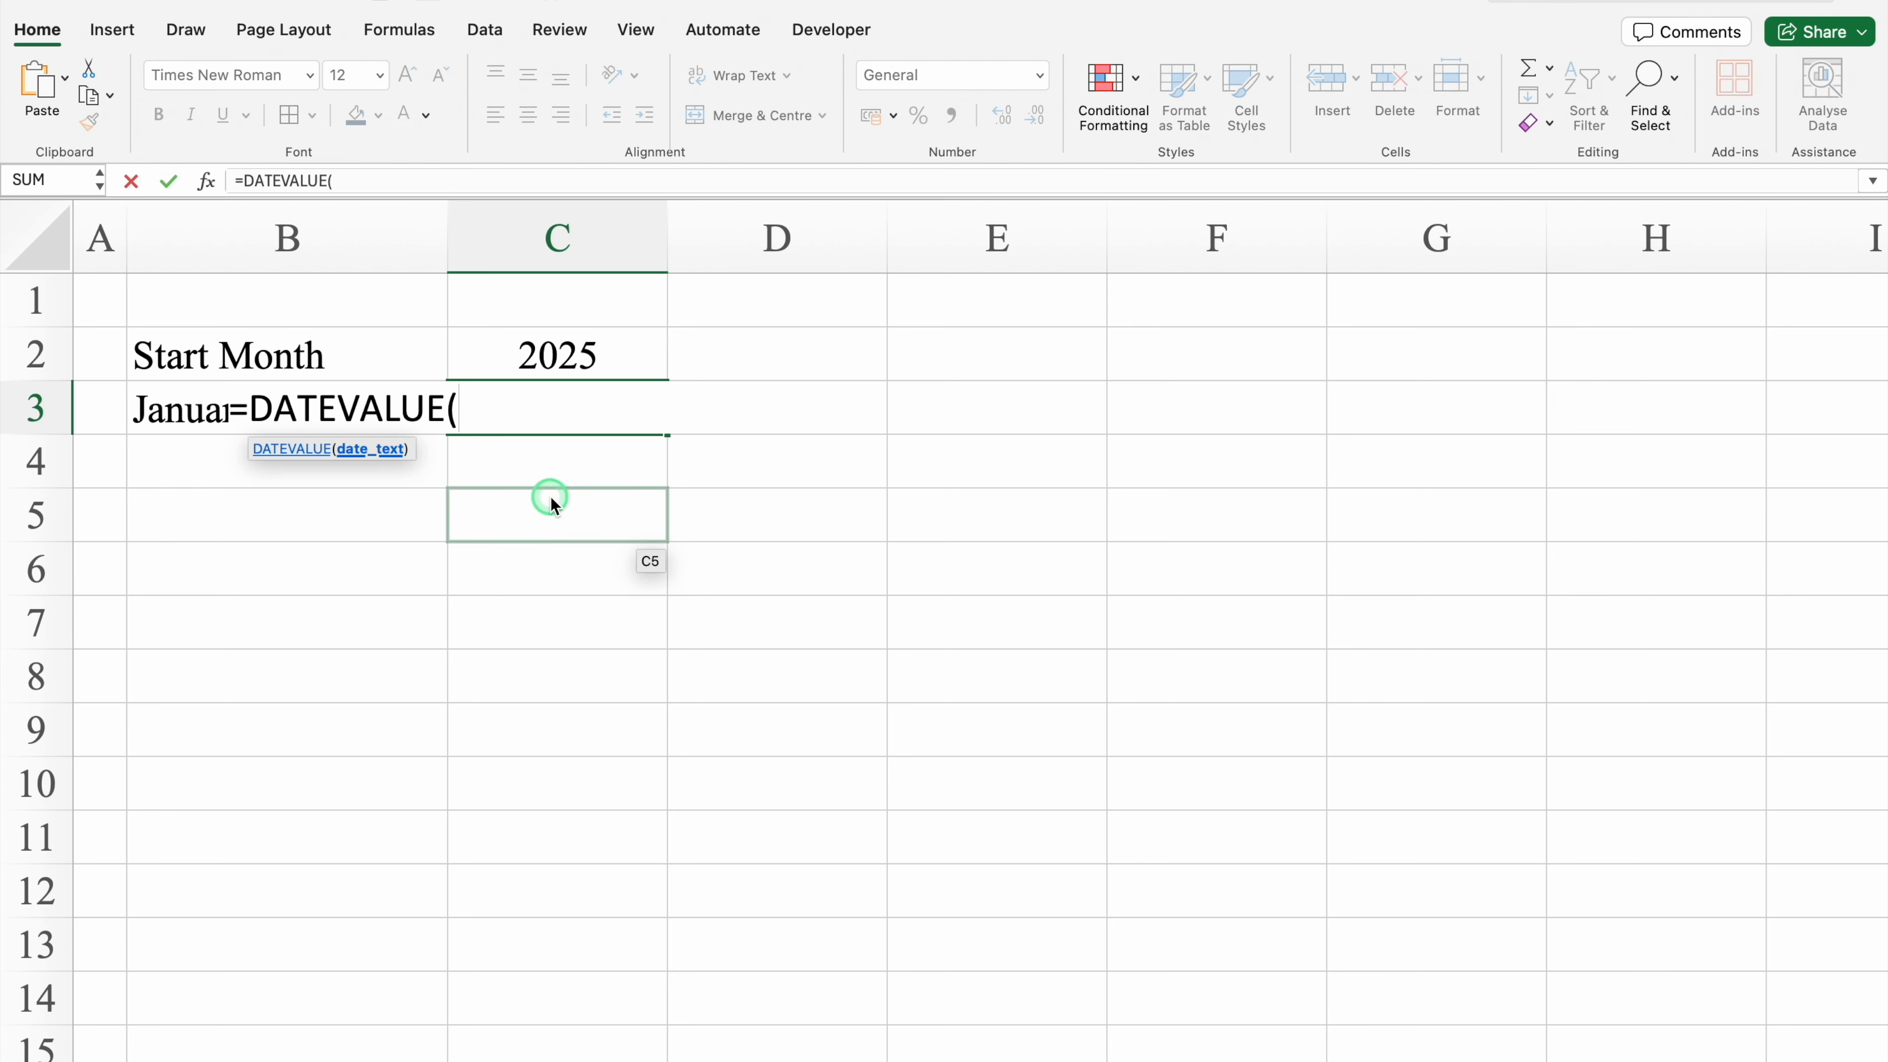
type("\"1\"&")
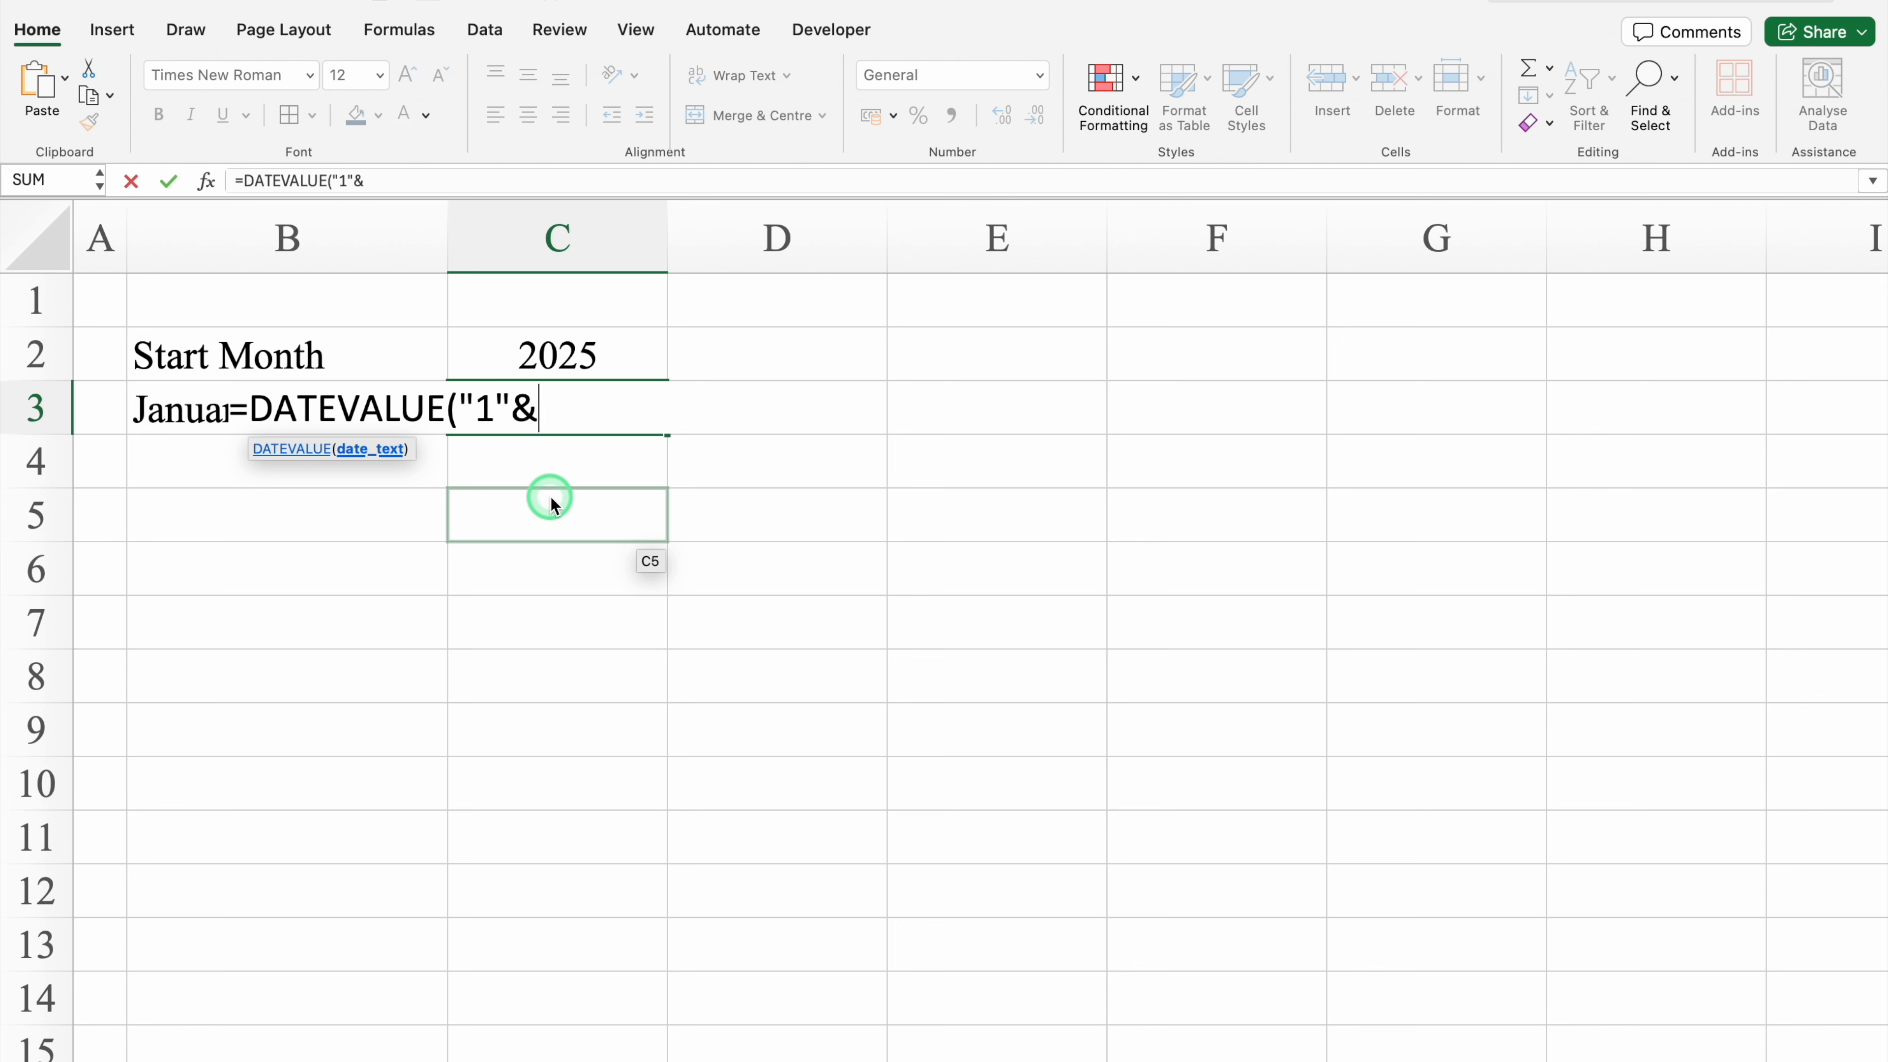
left_click(194, 408)
type("&")
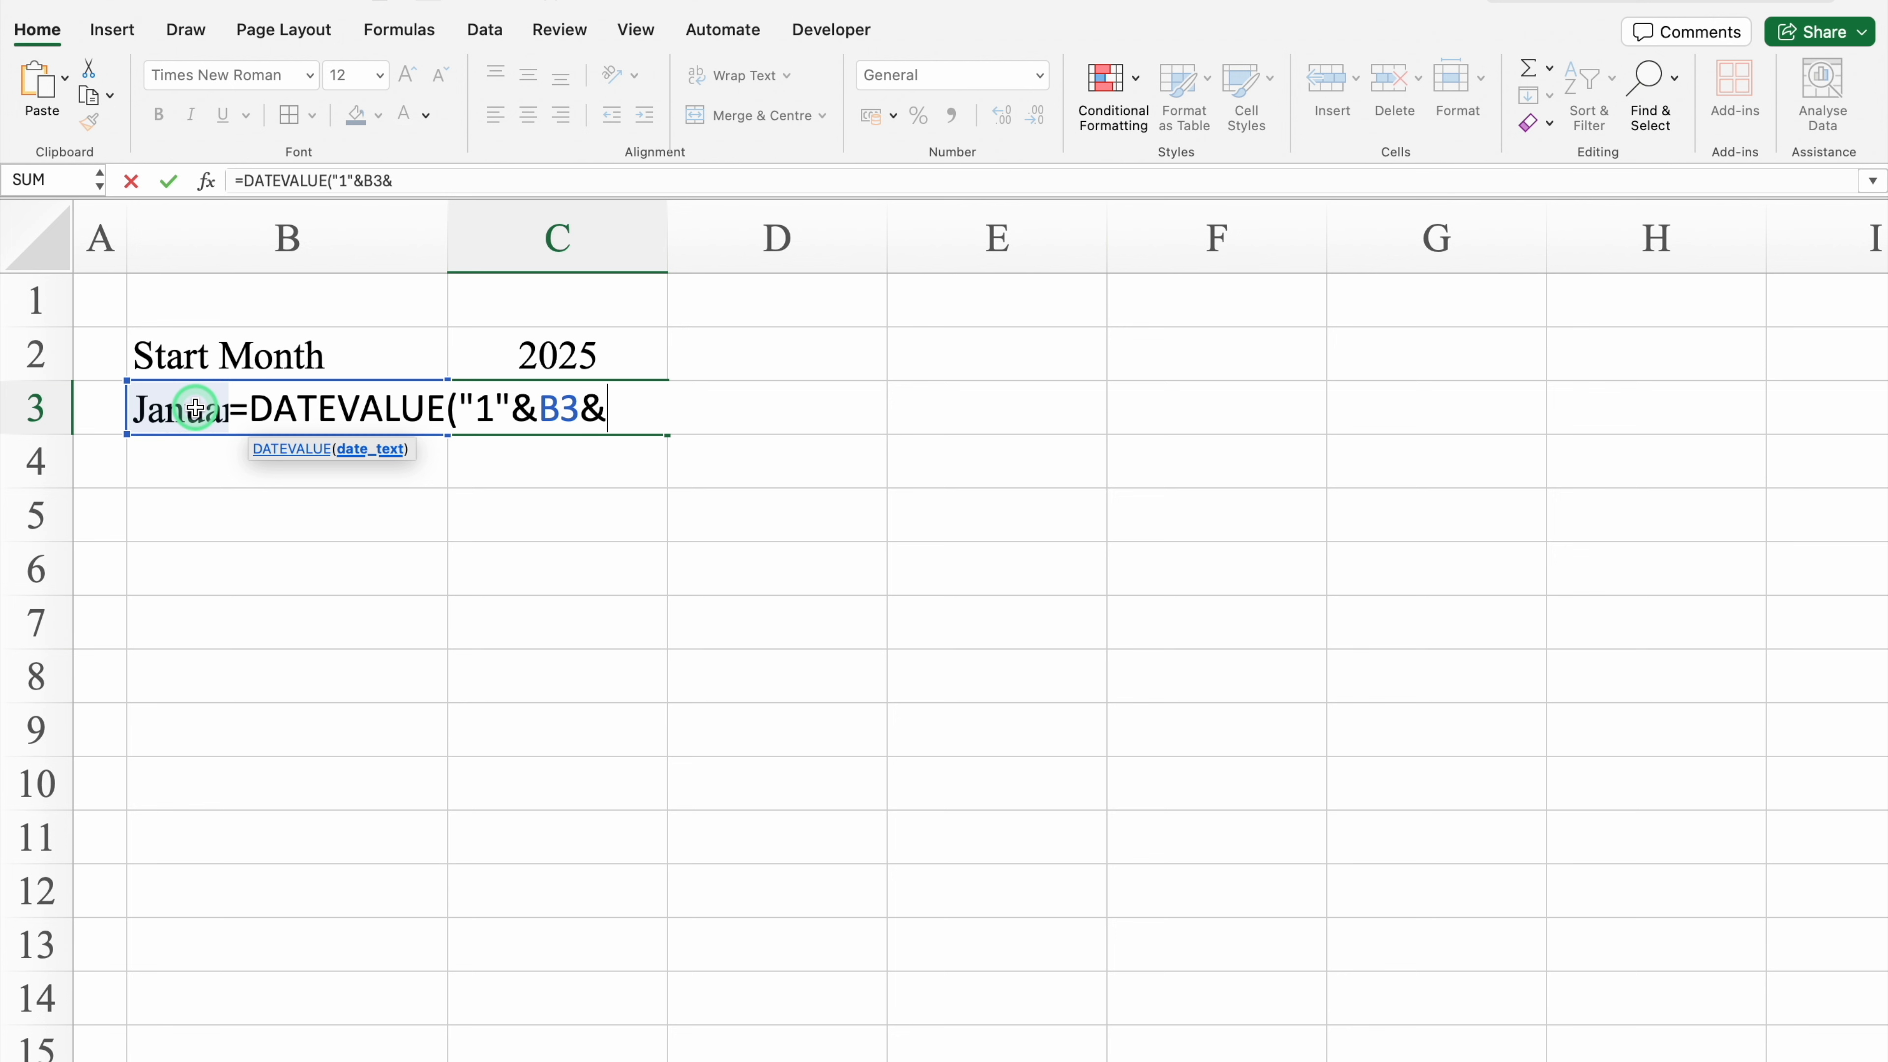
left_click(617, 345)
type(")")
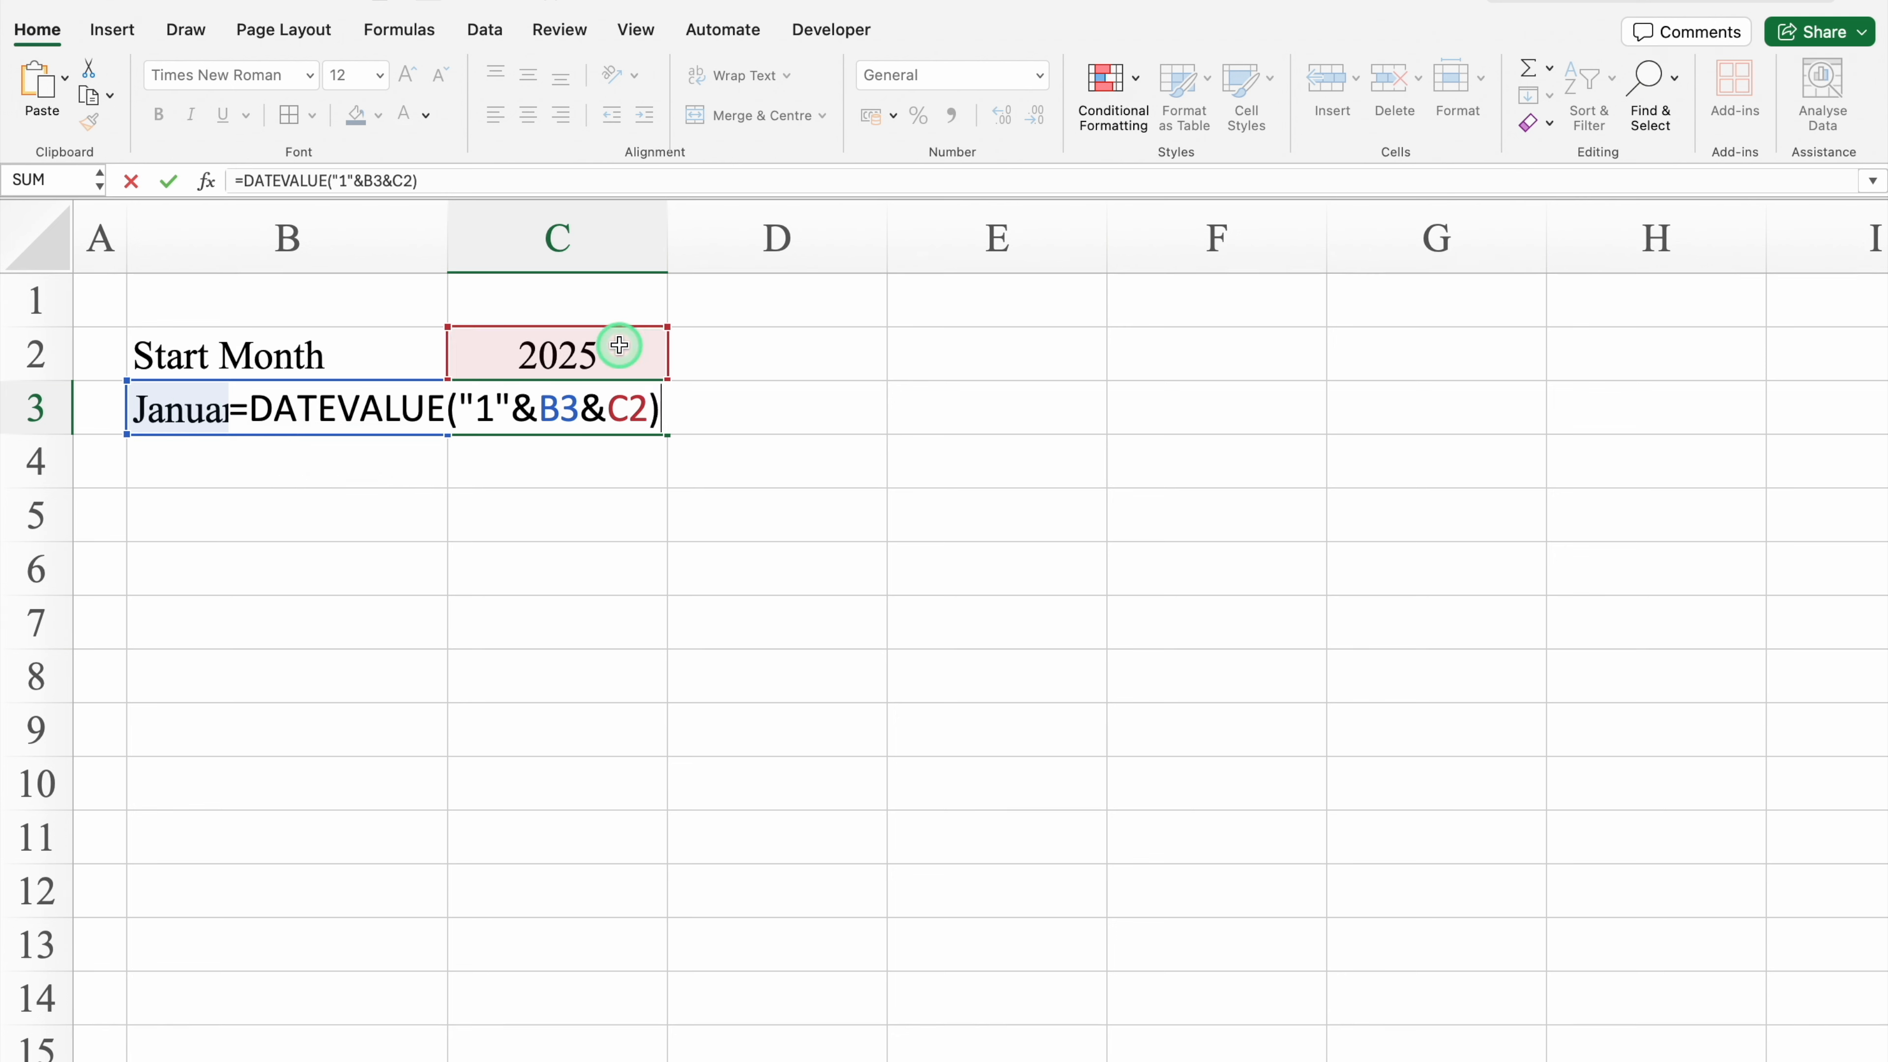
key("Return")
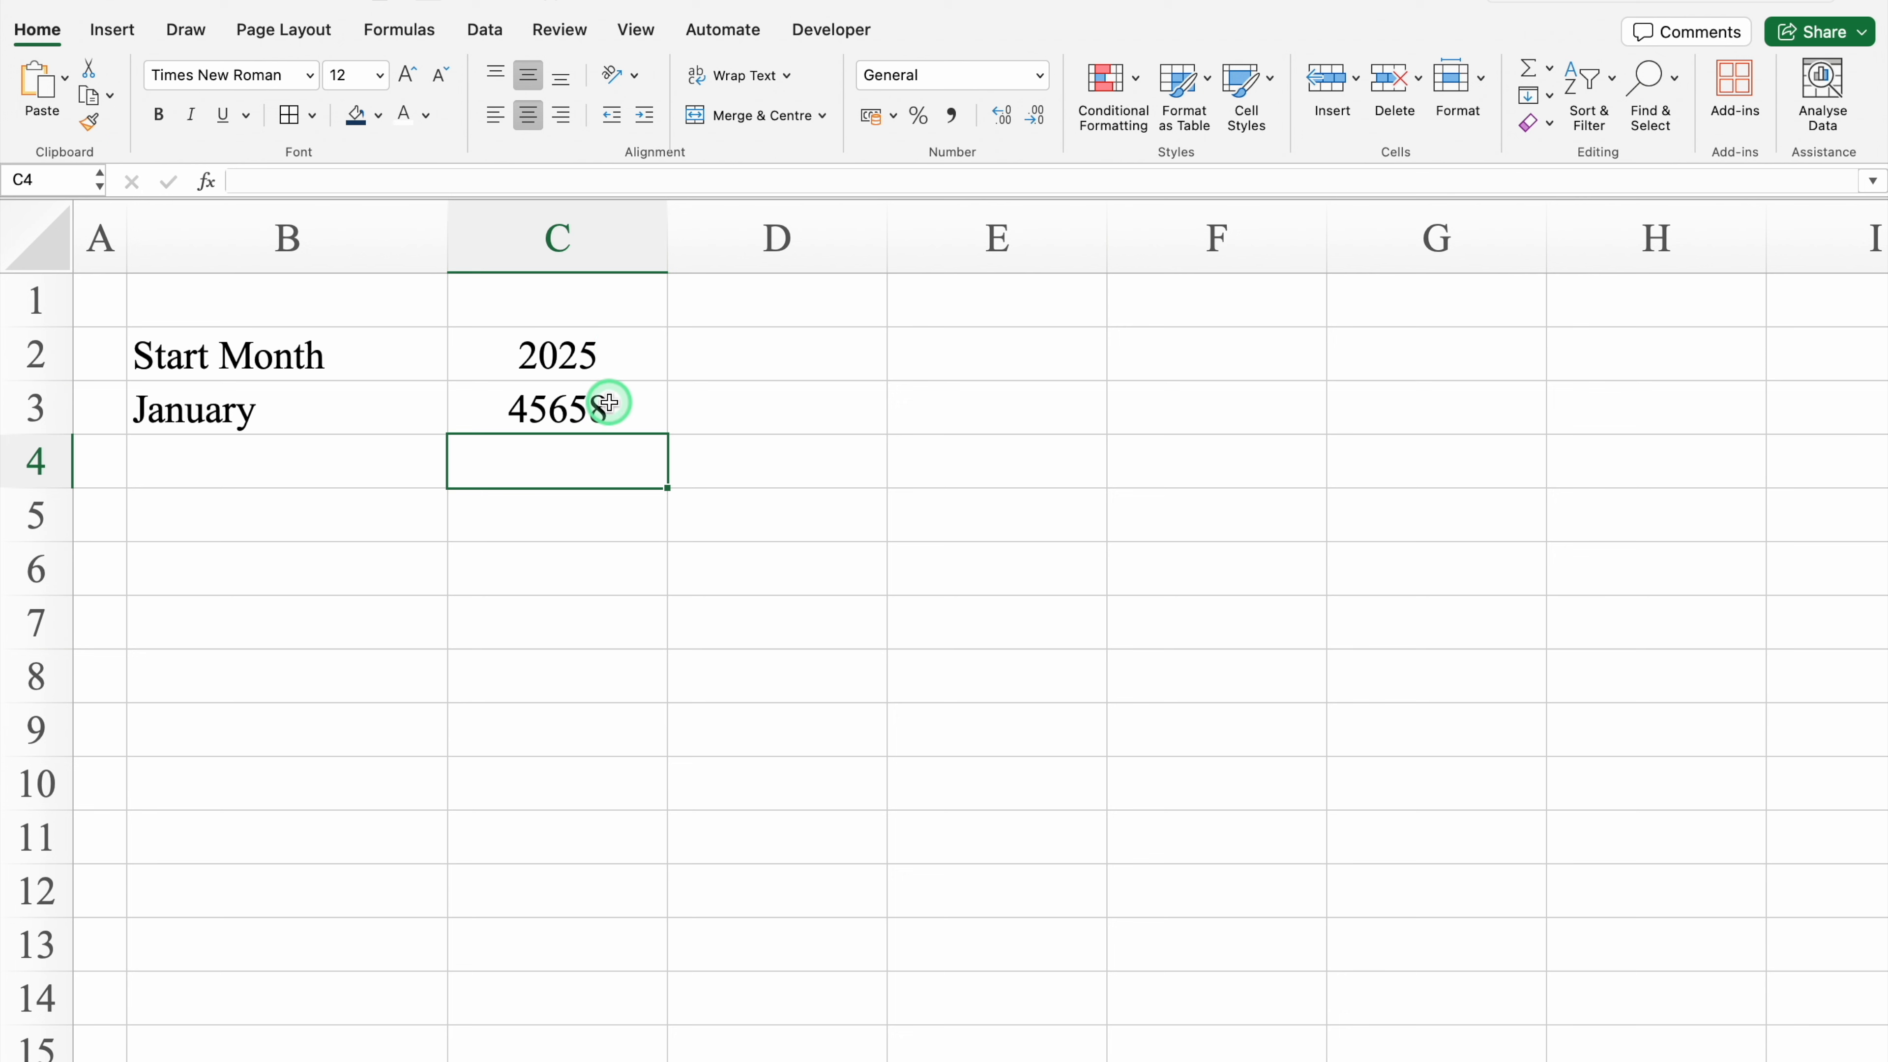
Step: Apply the custom number format MMM to cells C3 through F3
left_click(602, 401)
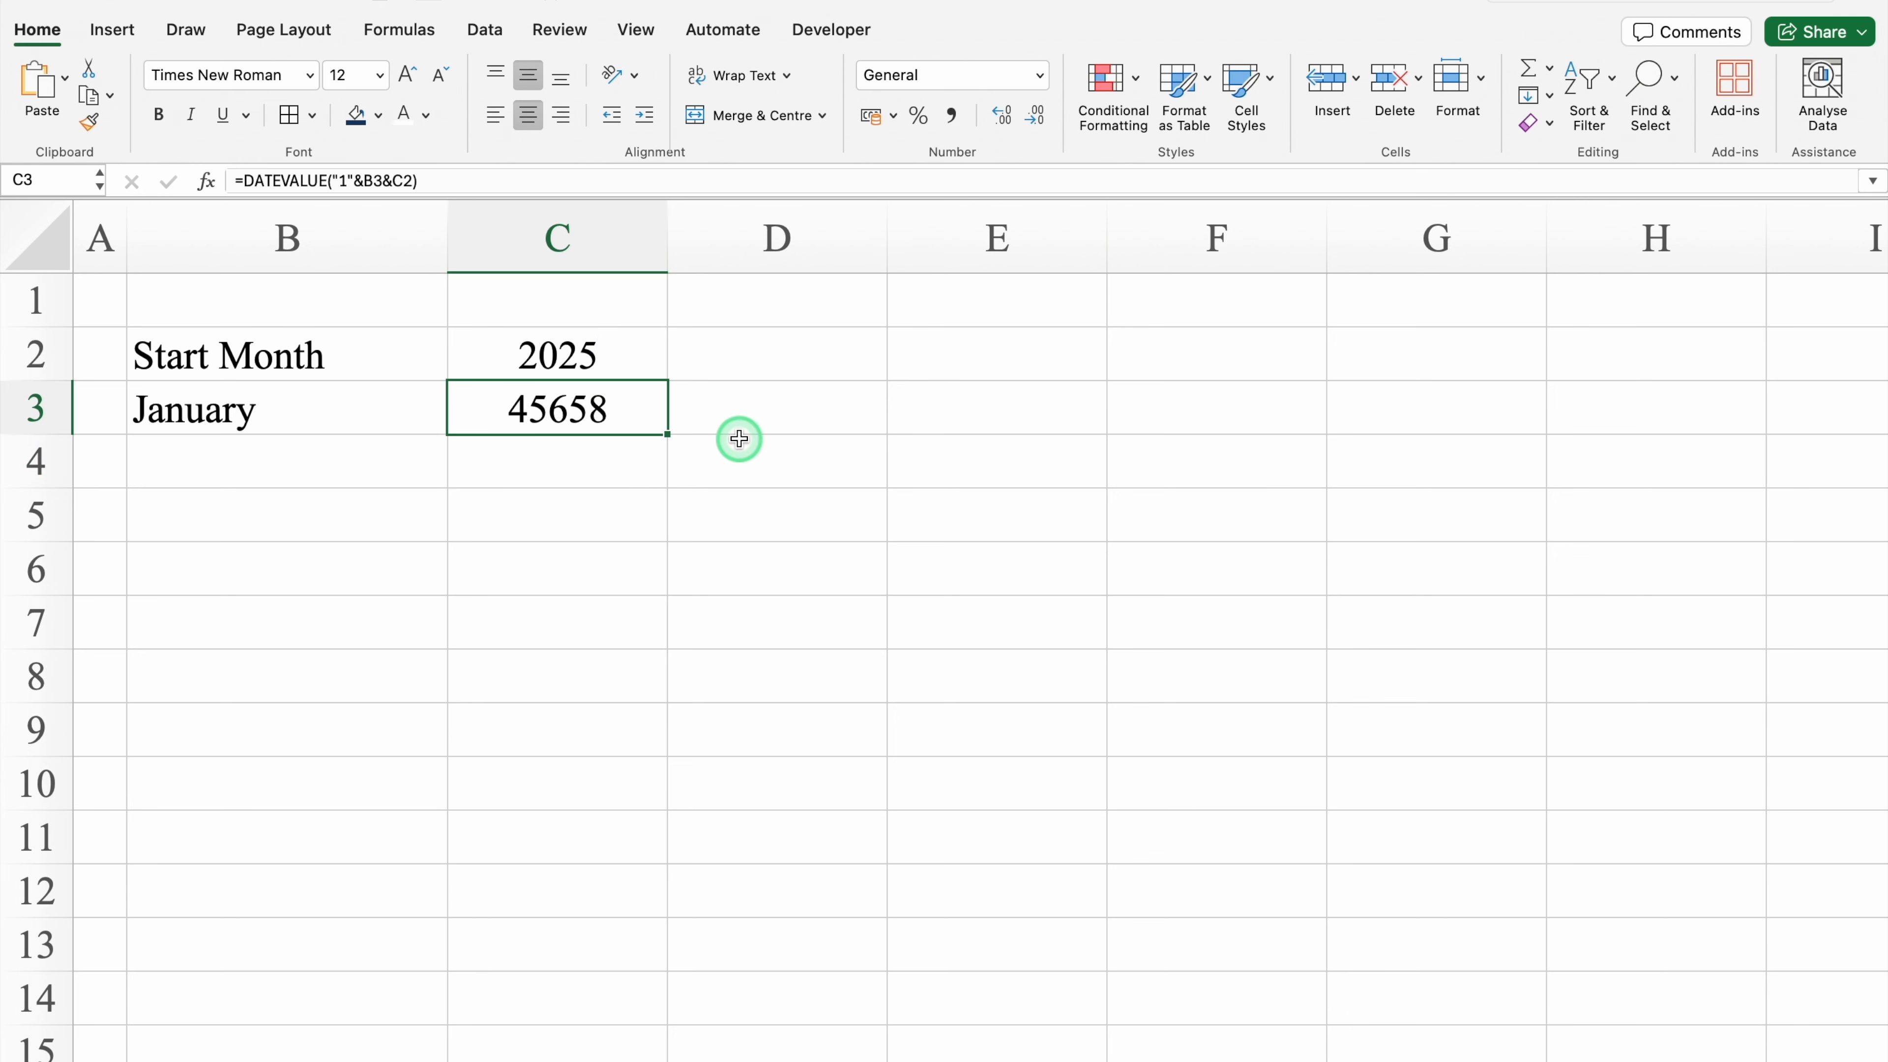
left_click_drag(628, 409, 1138, 414)
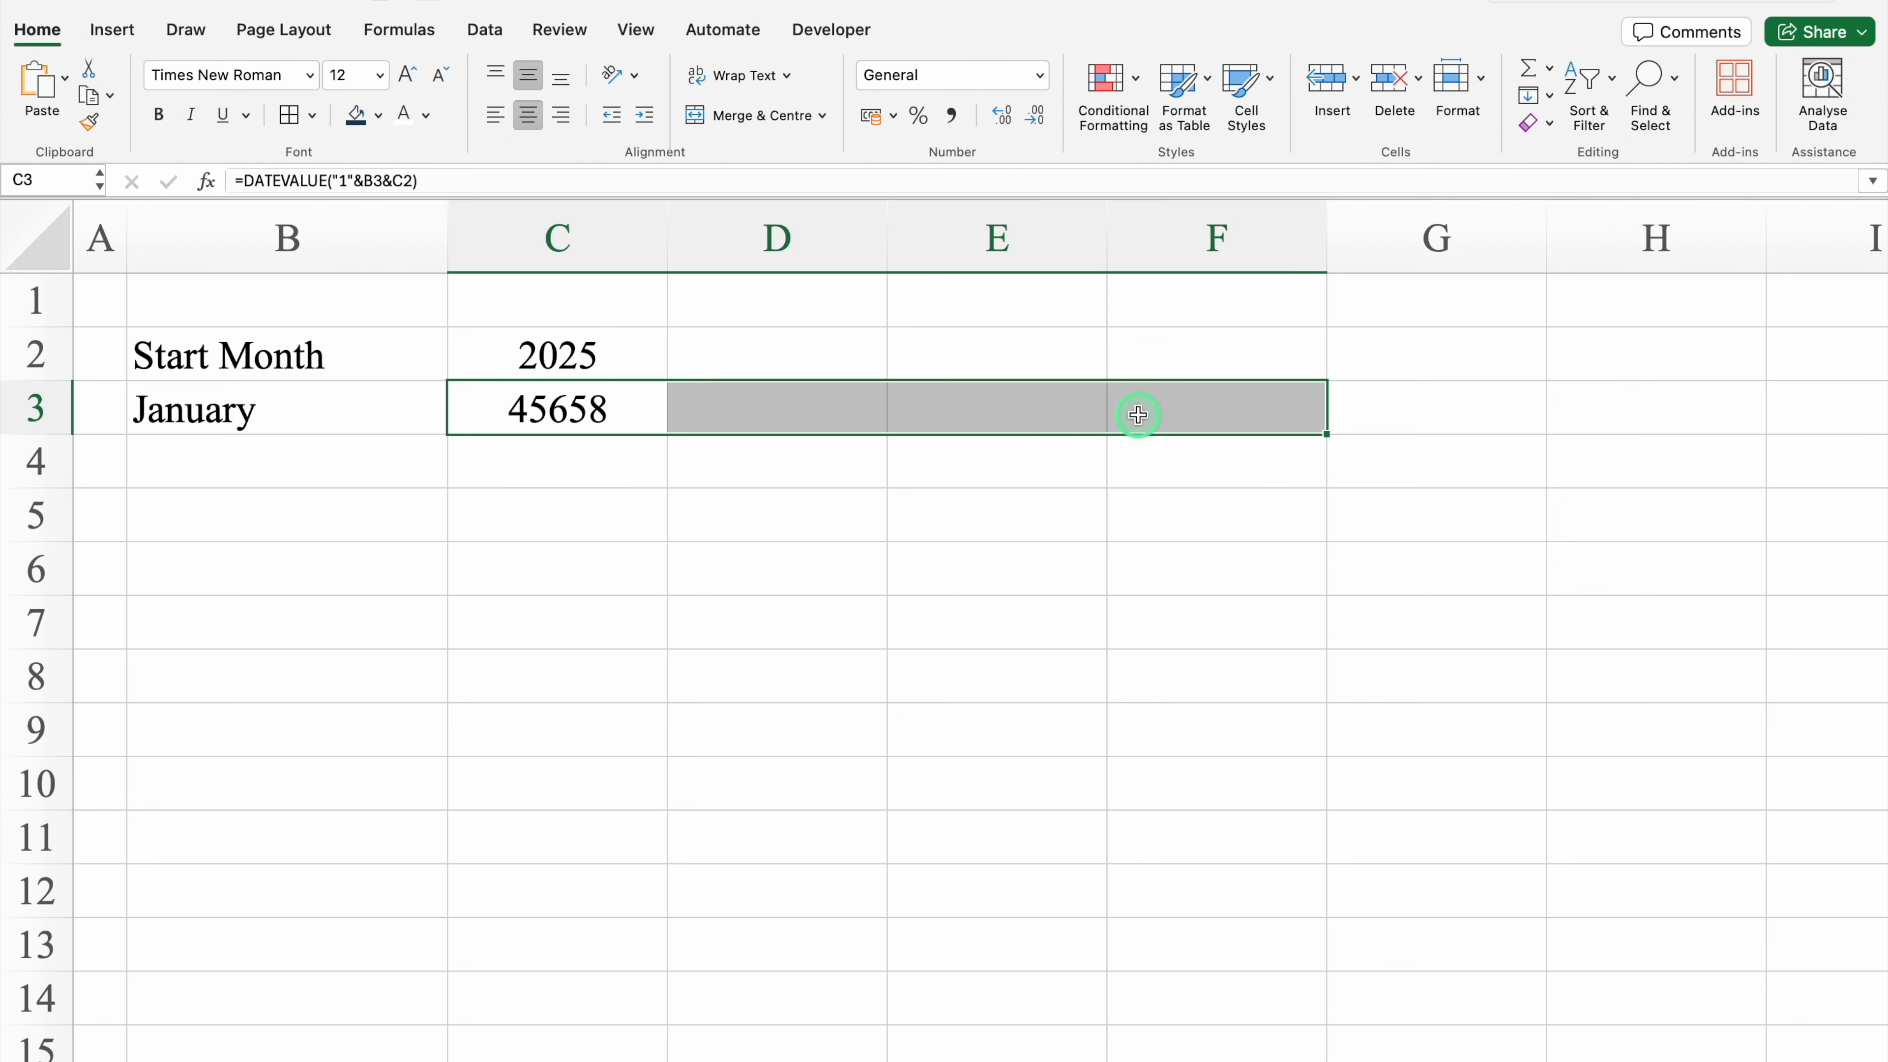
key("super+1")
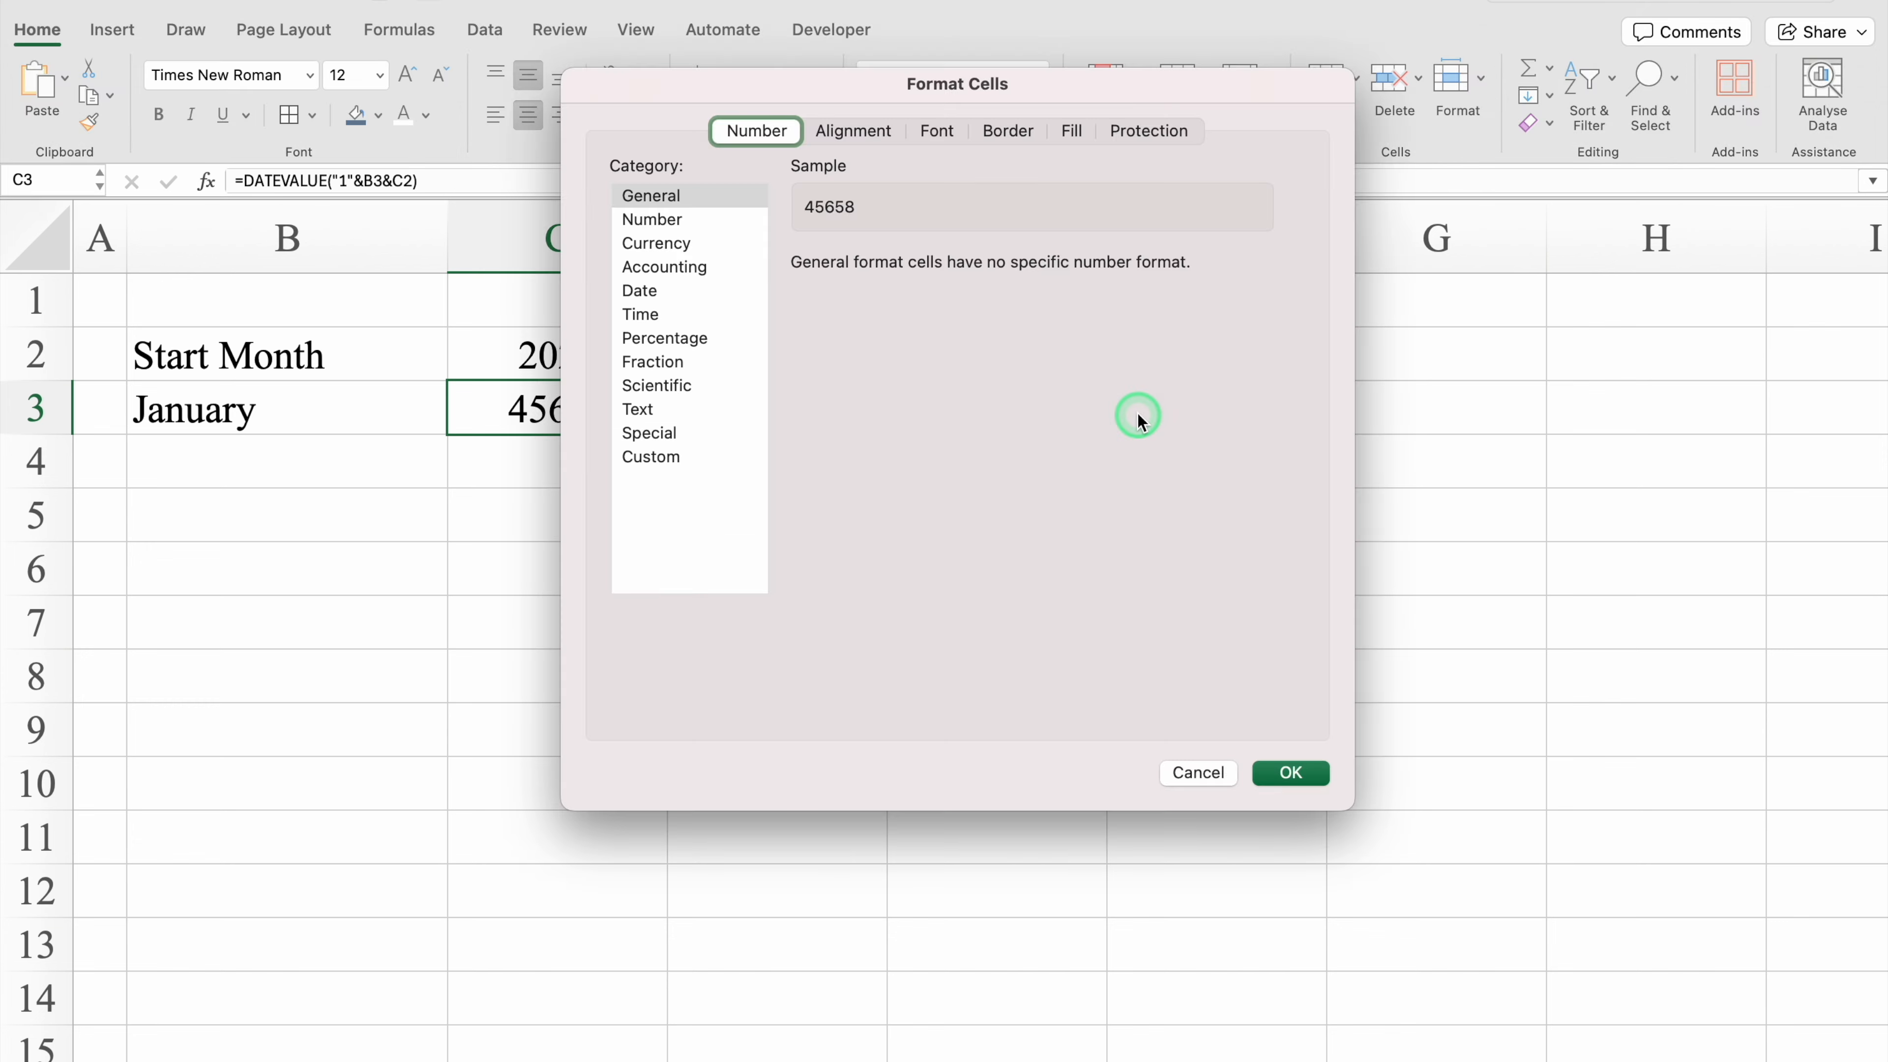
left_click(671, 459)
left_click_drag(926, 295, 759, 295)
key("BackSpace")
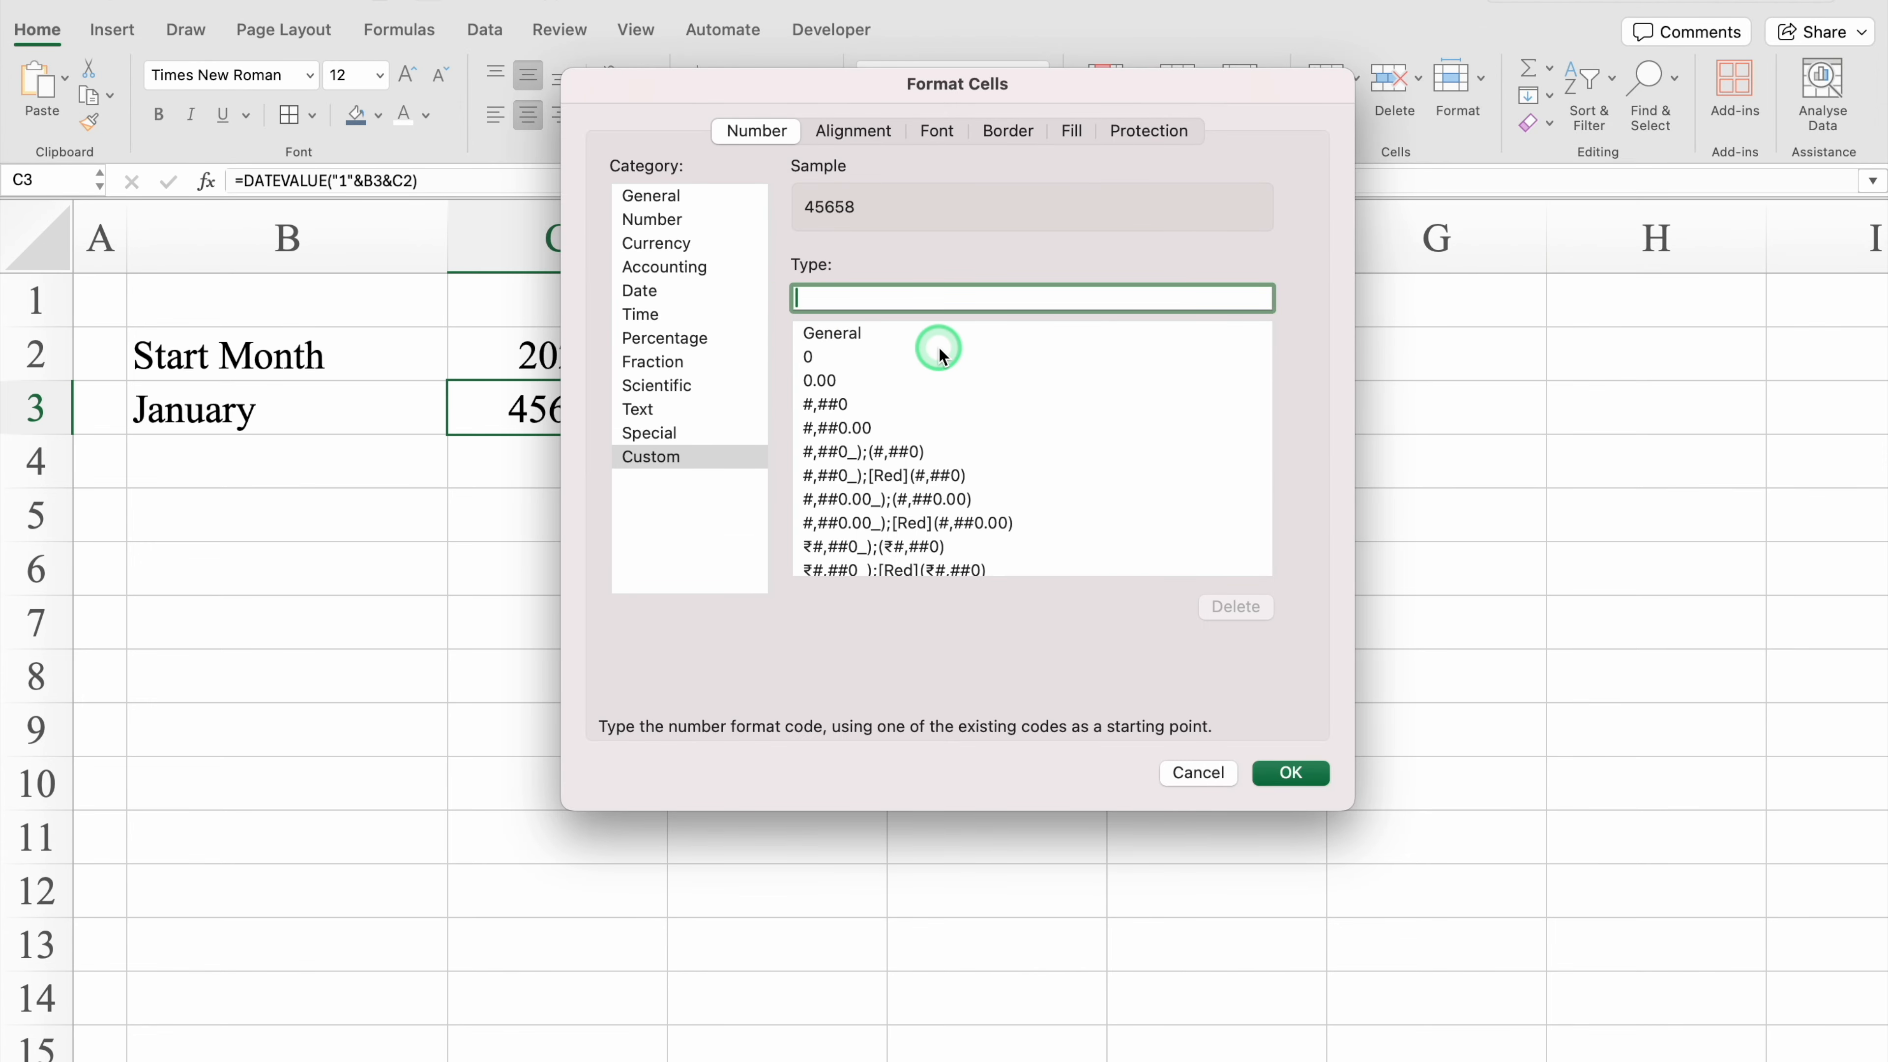
type("MMM")
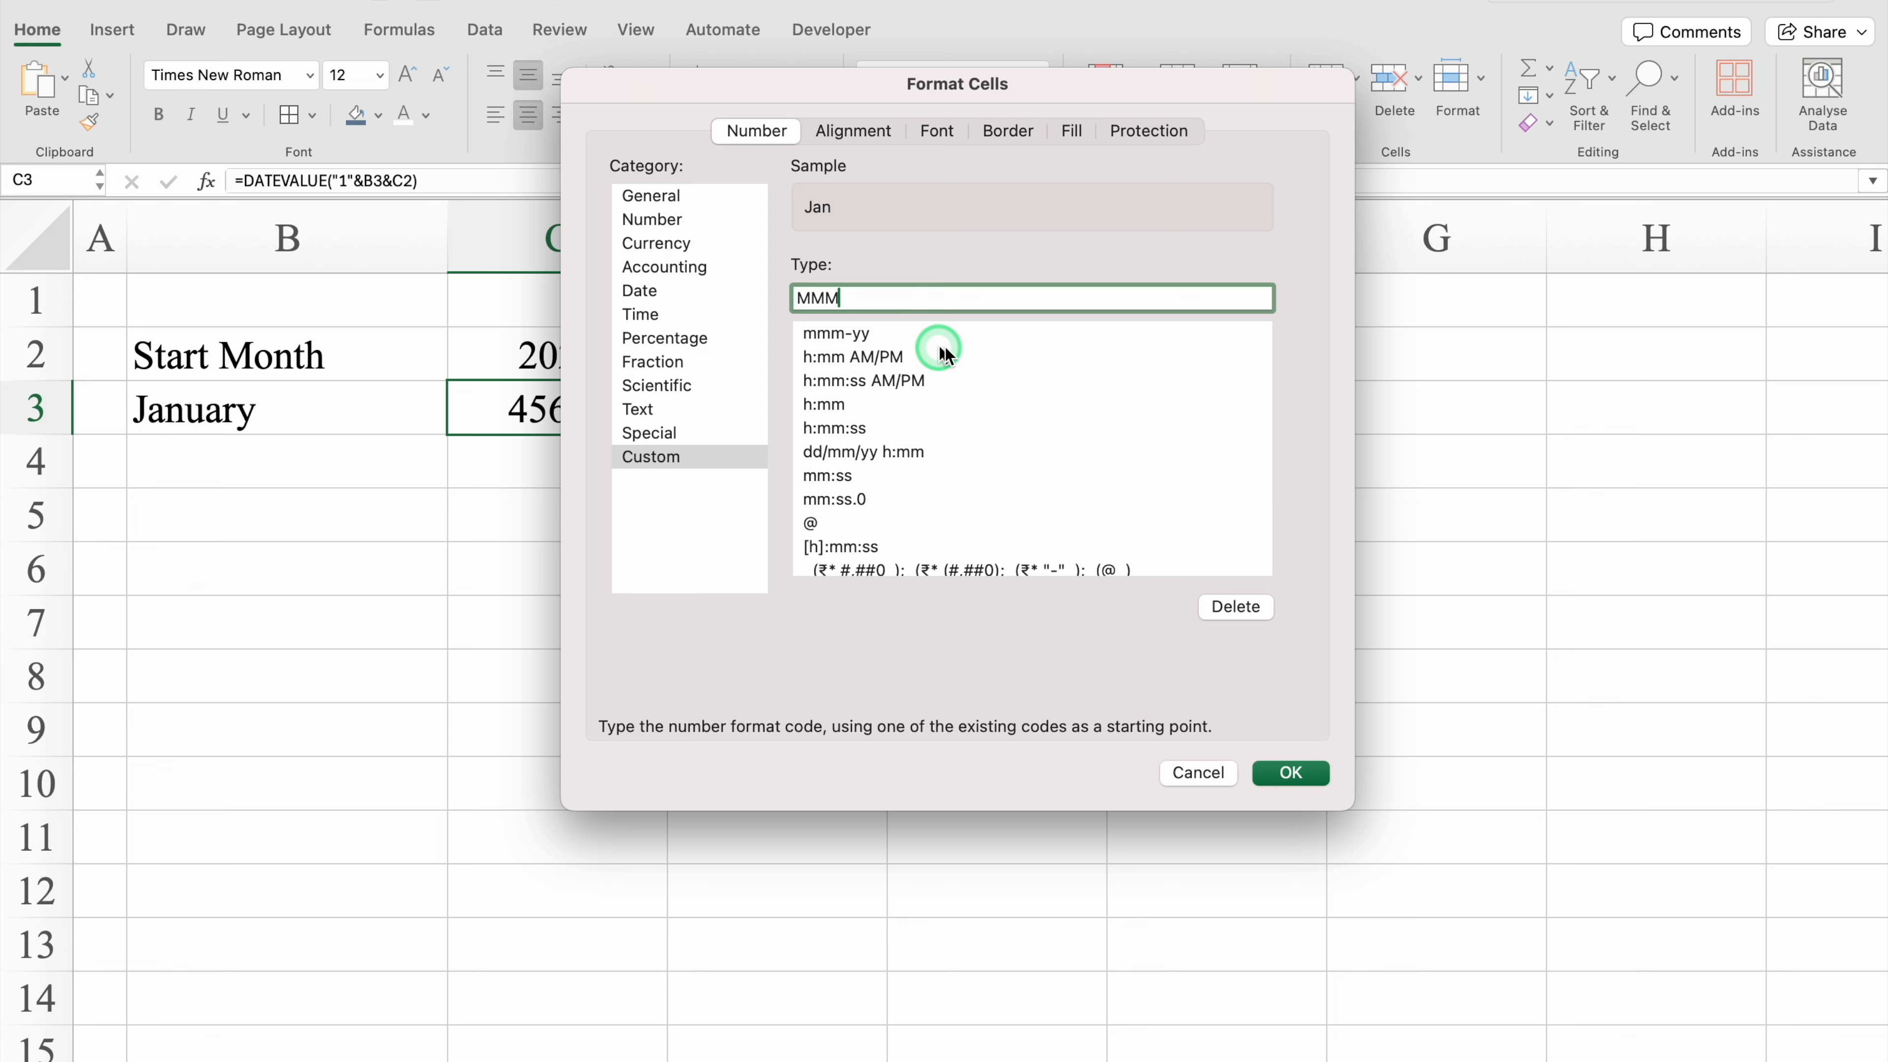
left_click(1294, 773)
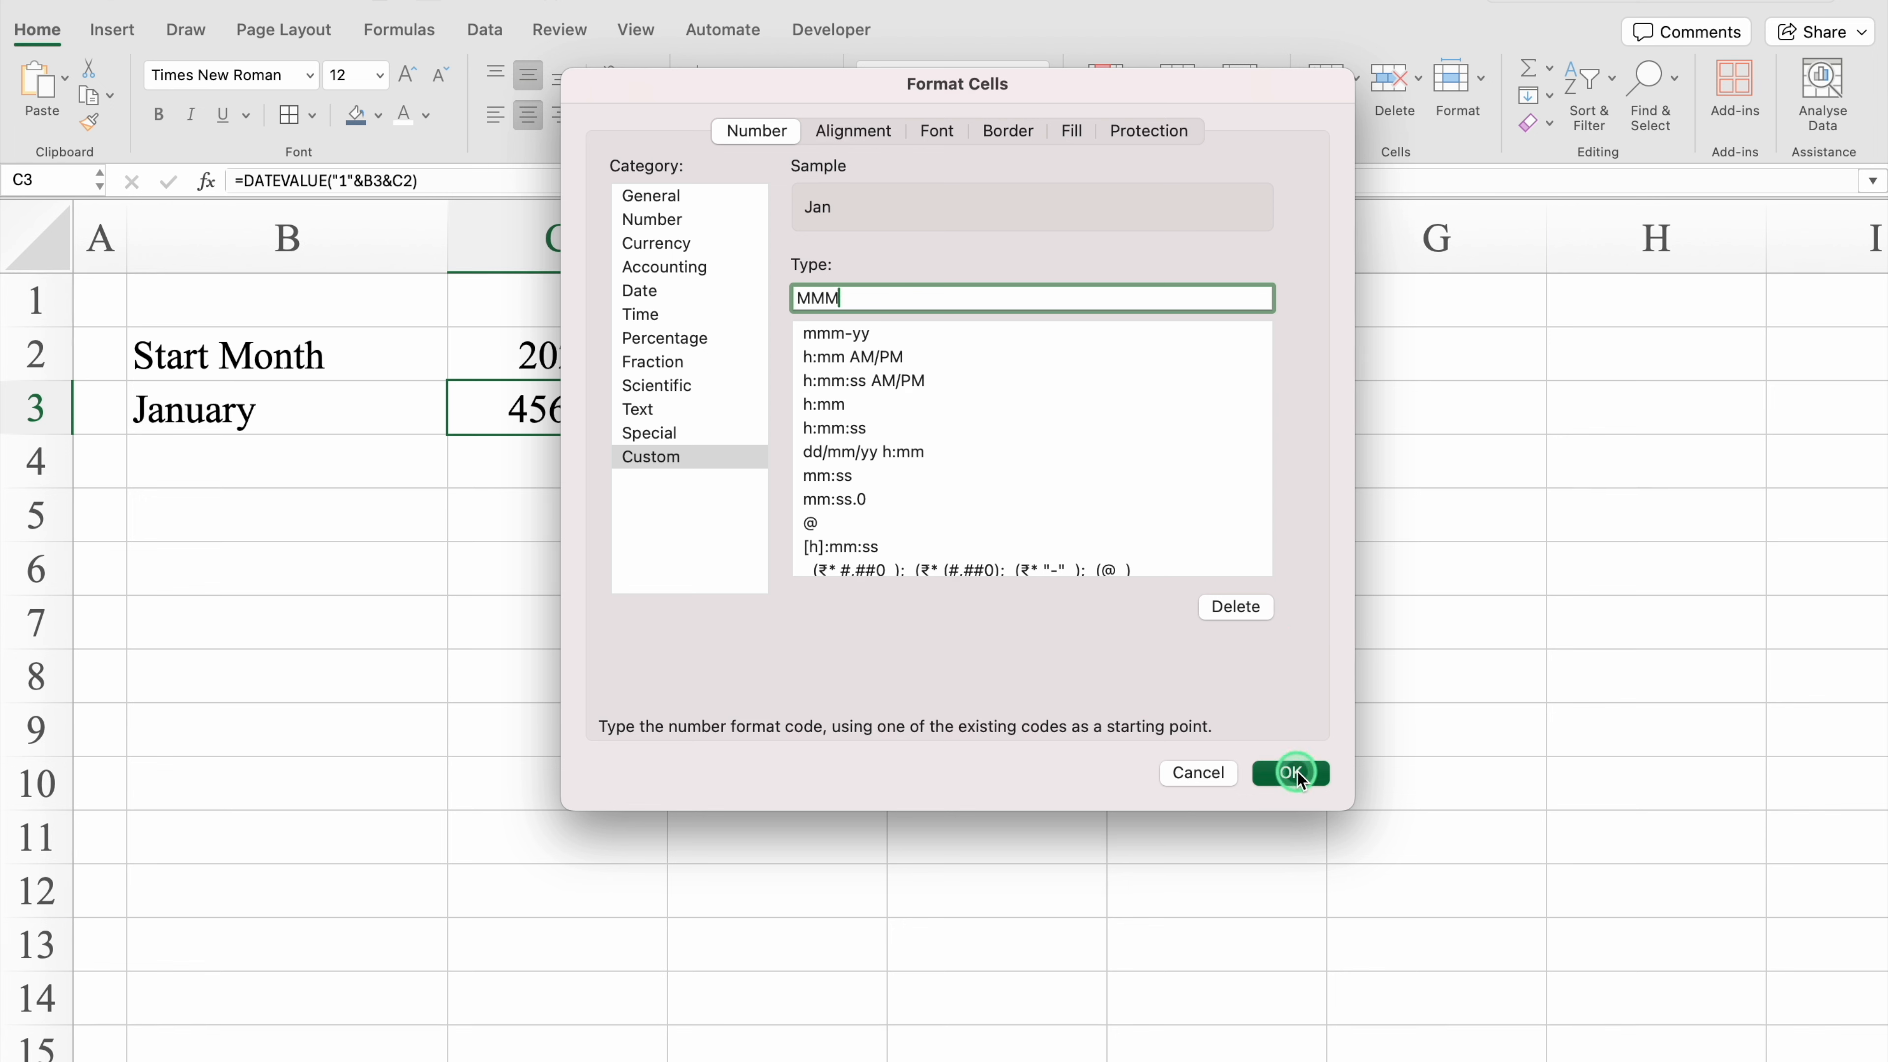
left_click(567, 420)
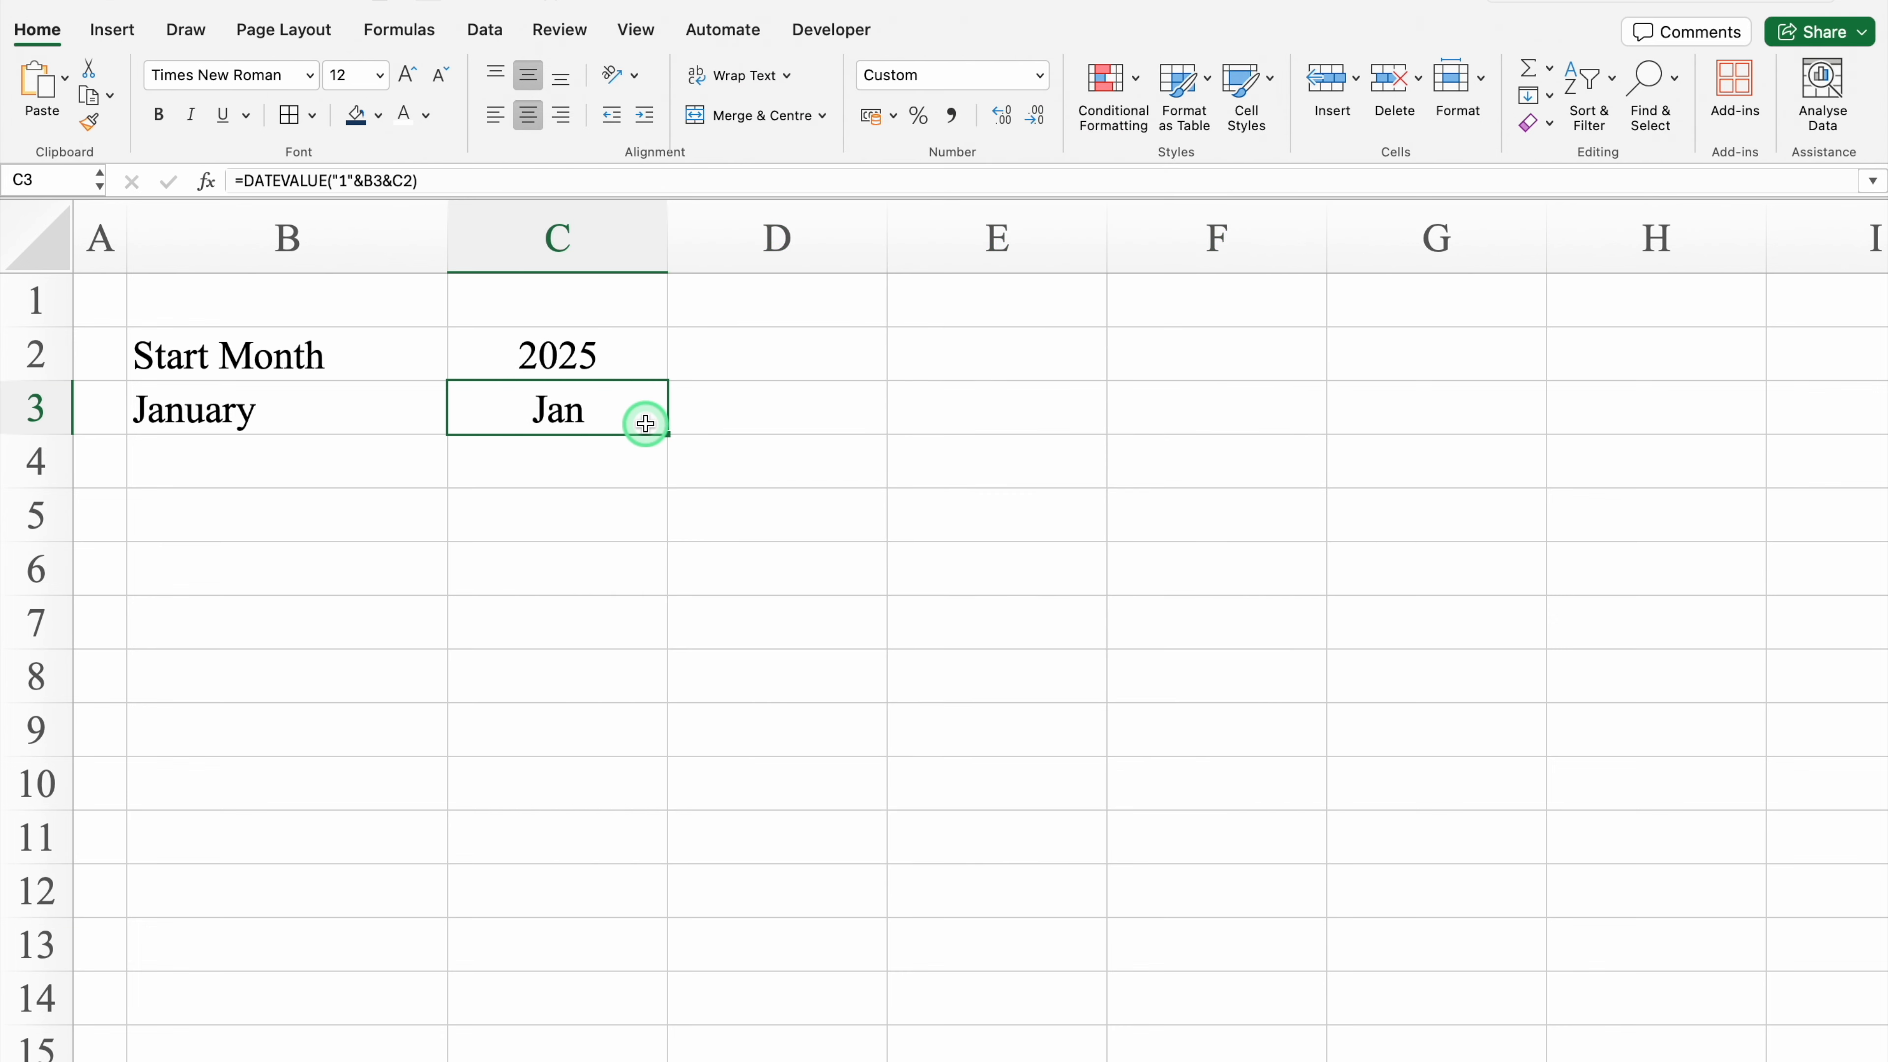
Step: In D3, enter the formula =EDATE(C3,1) and centre-align the cell horizontally
left_click(786, 413)
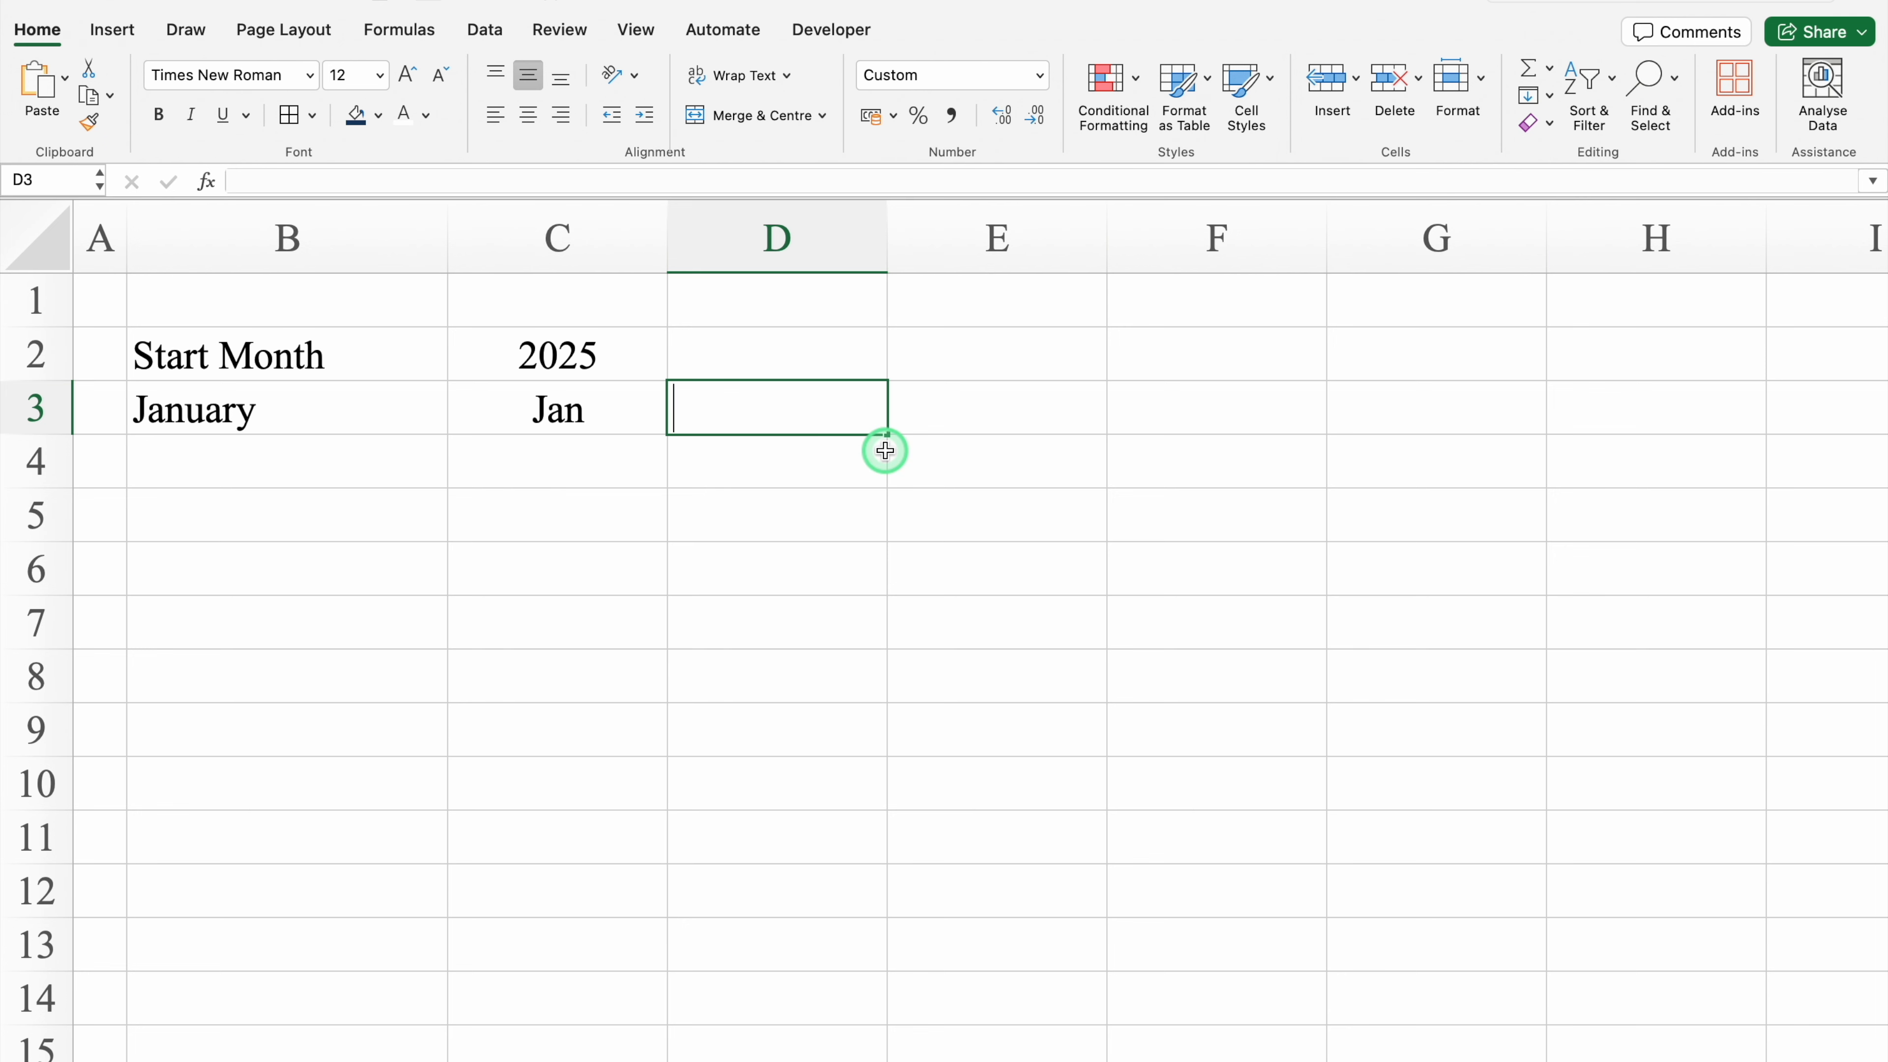
type("=eda")
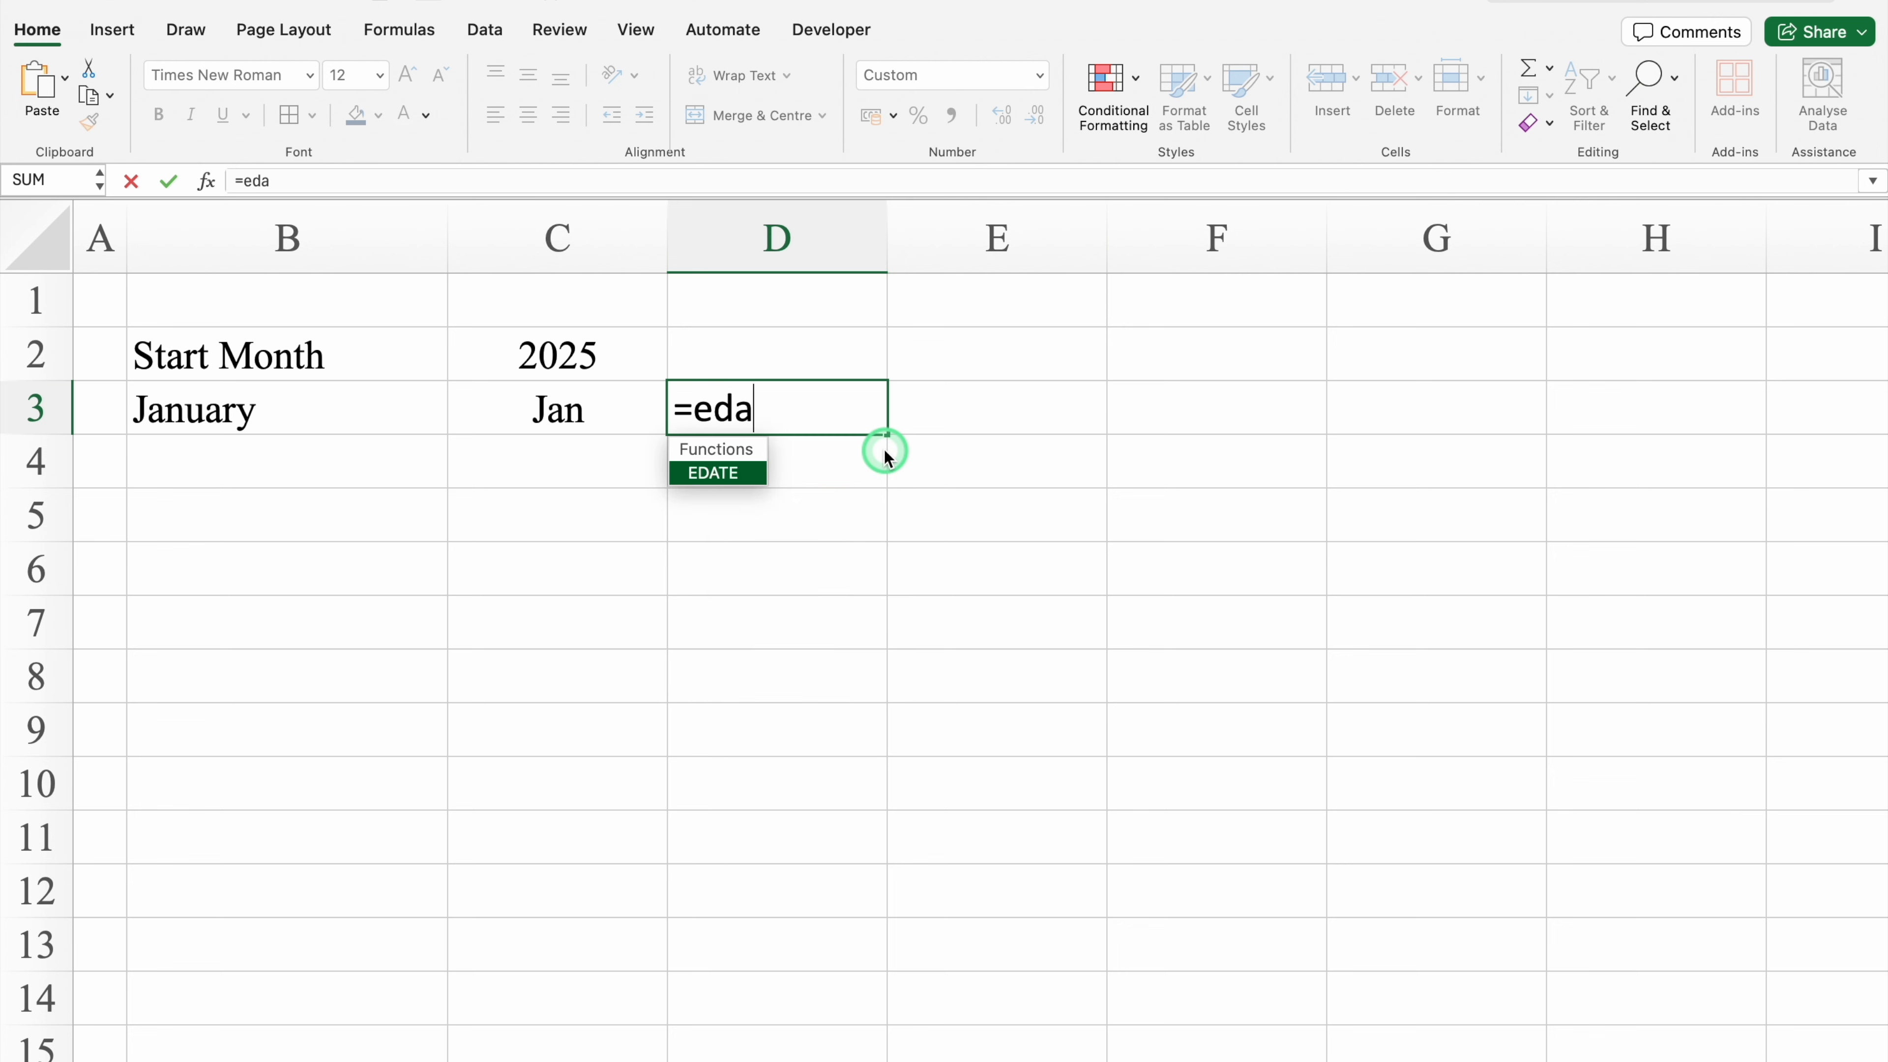
type("te")
double_click(734, 472)
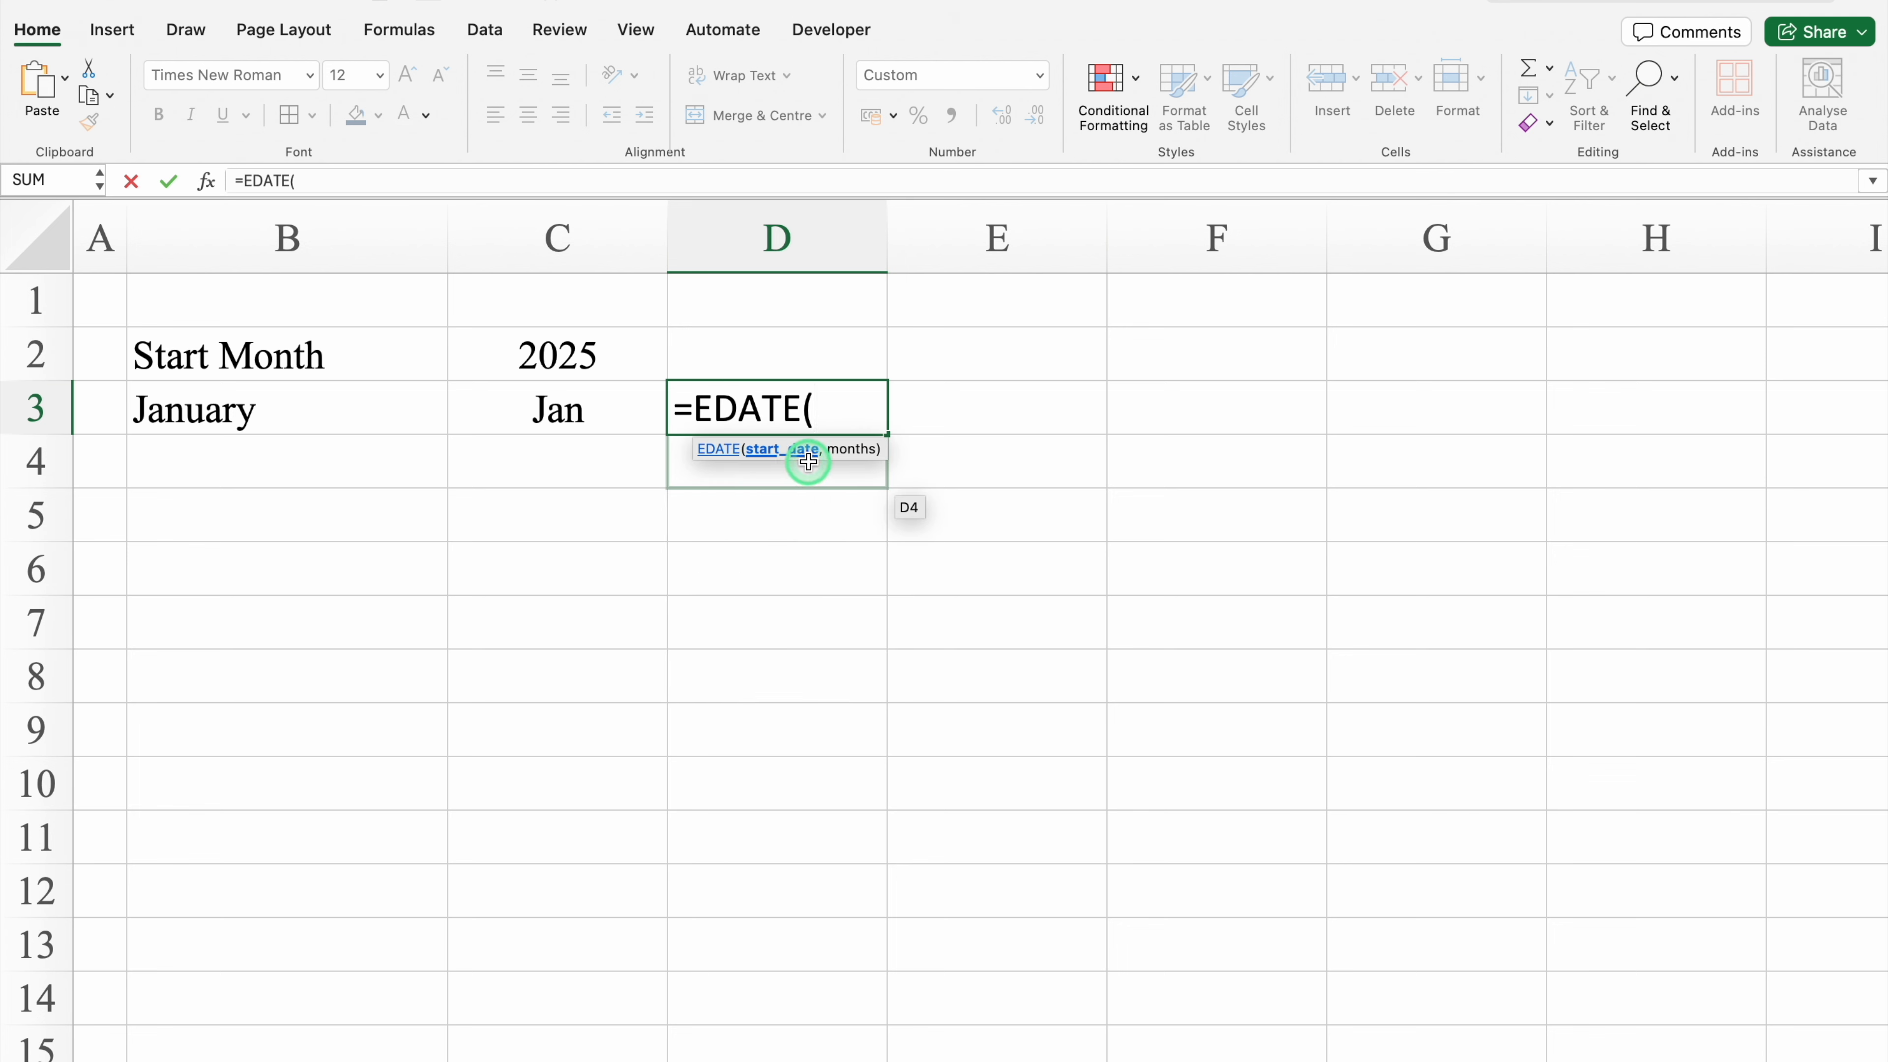
left_click(580, 410)
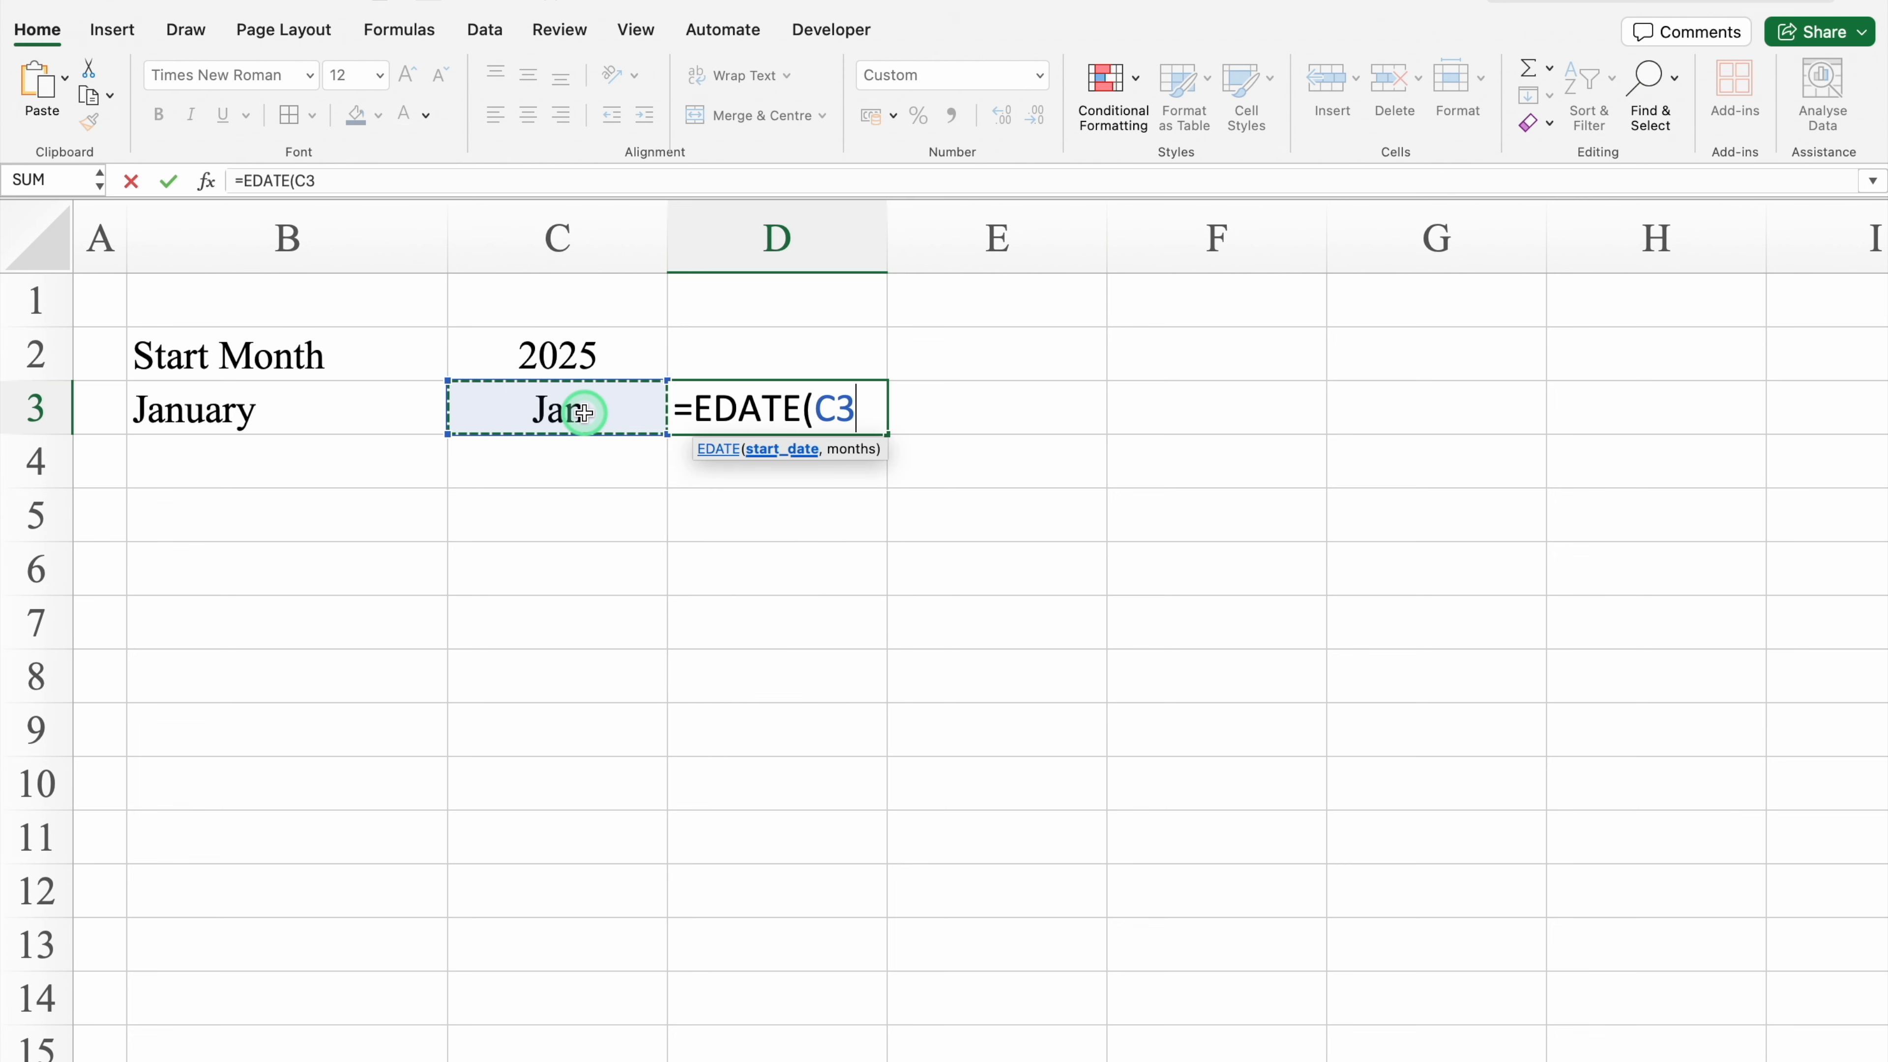
type(",")
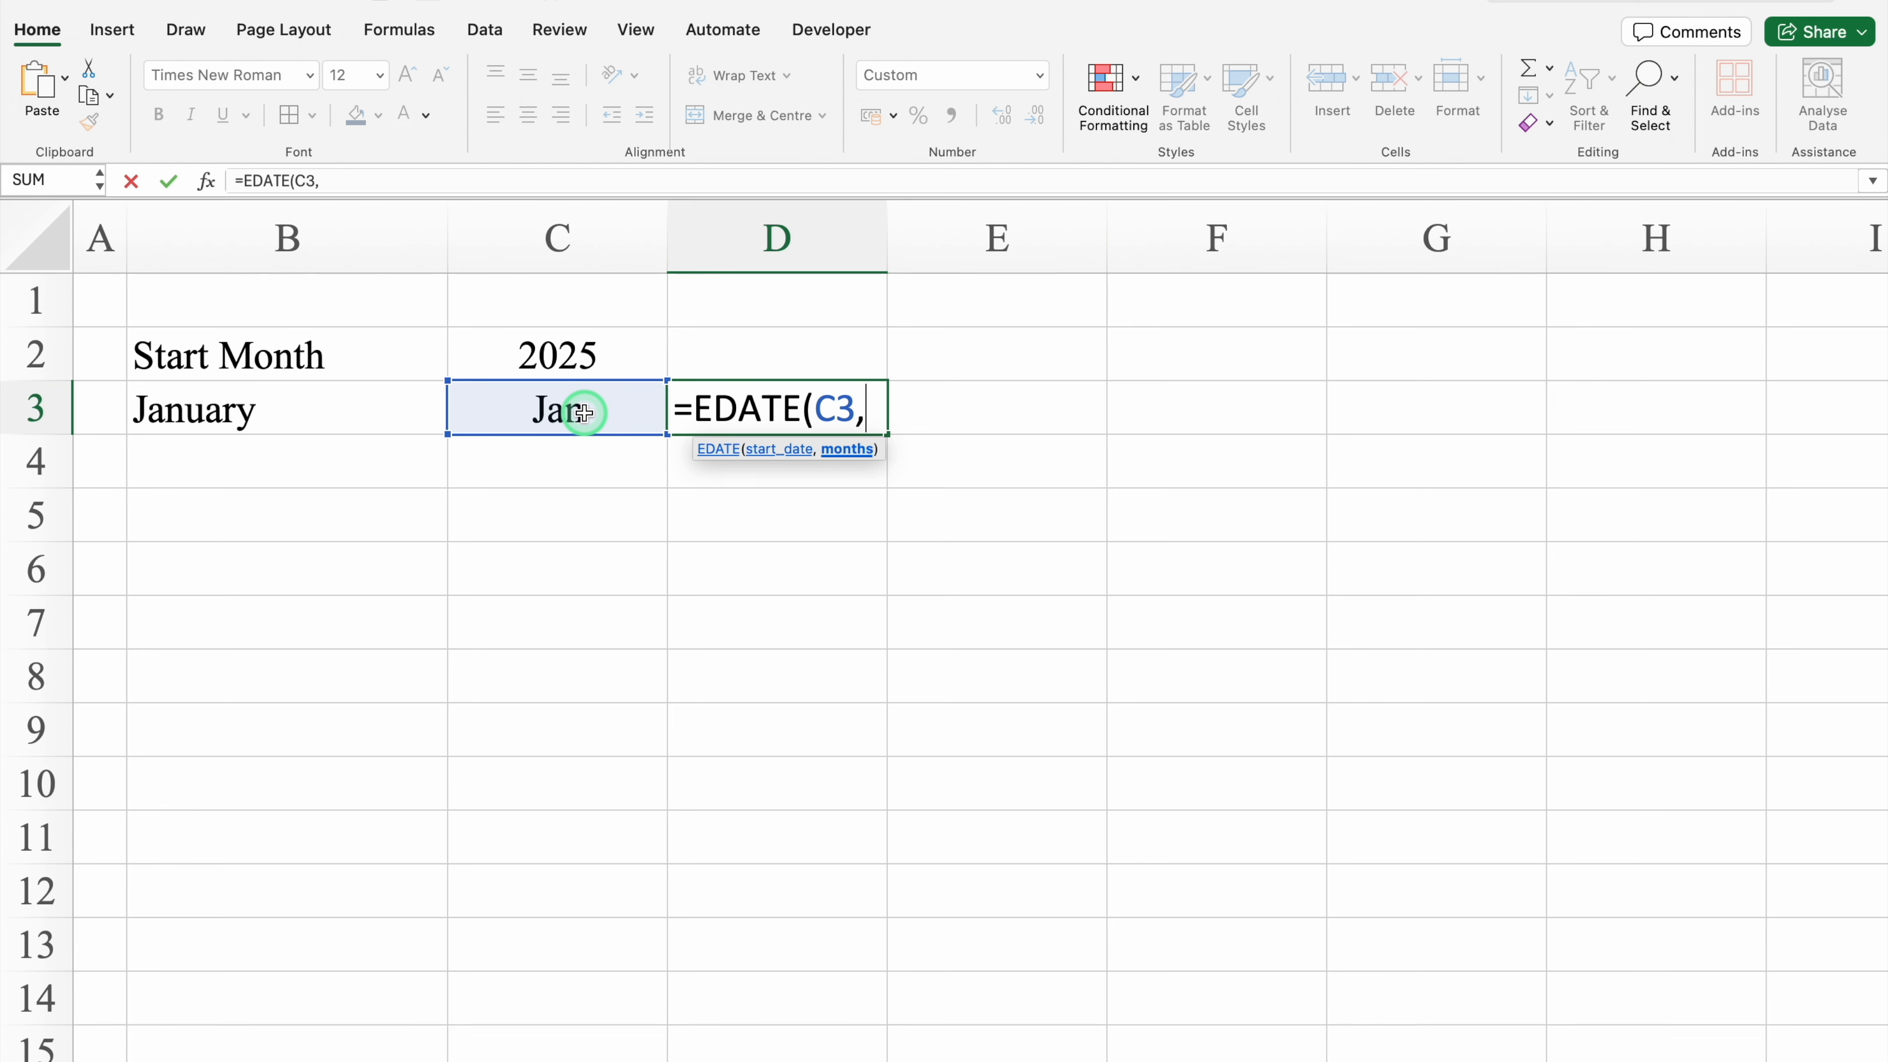
type("1)")
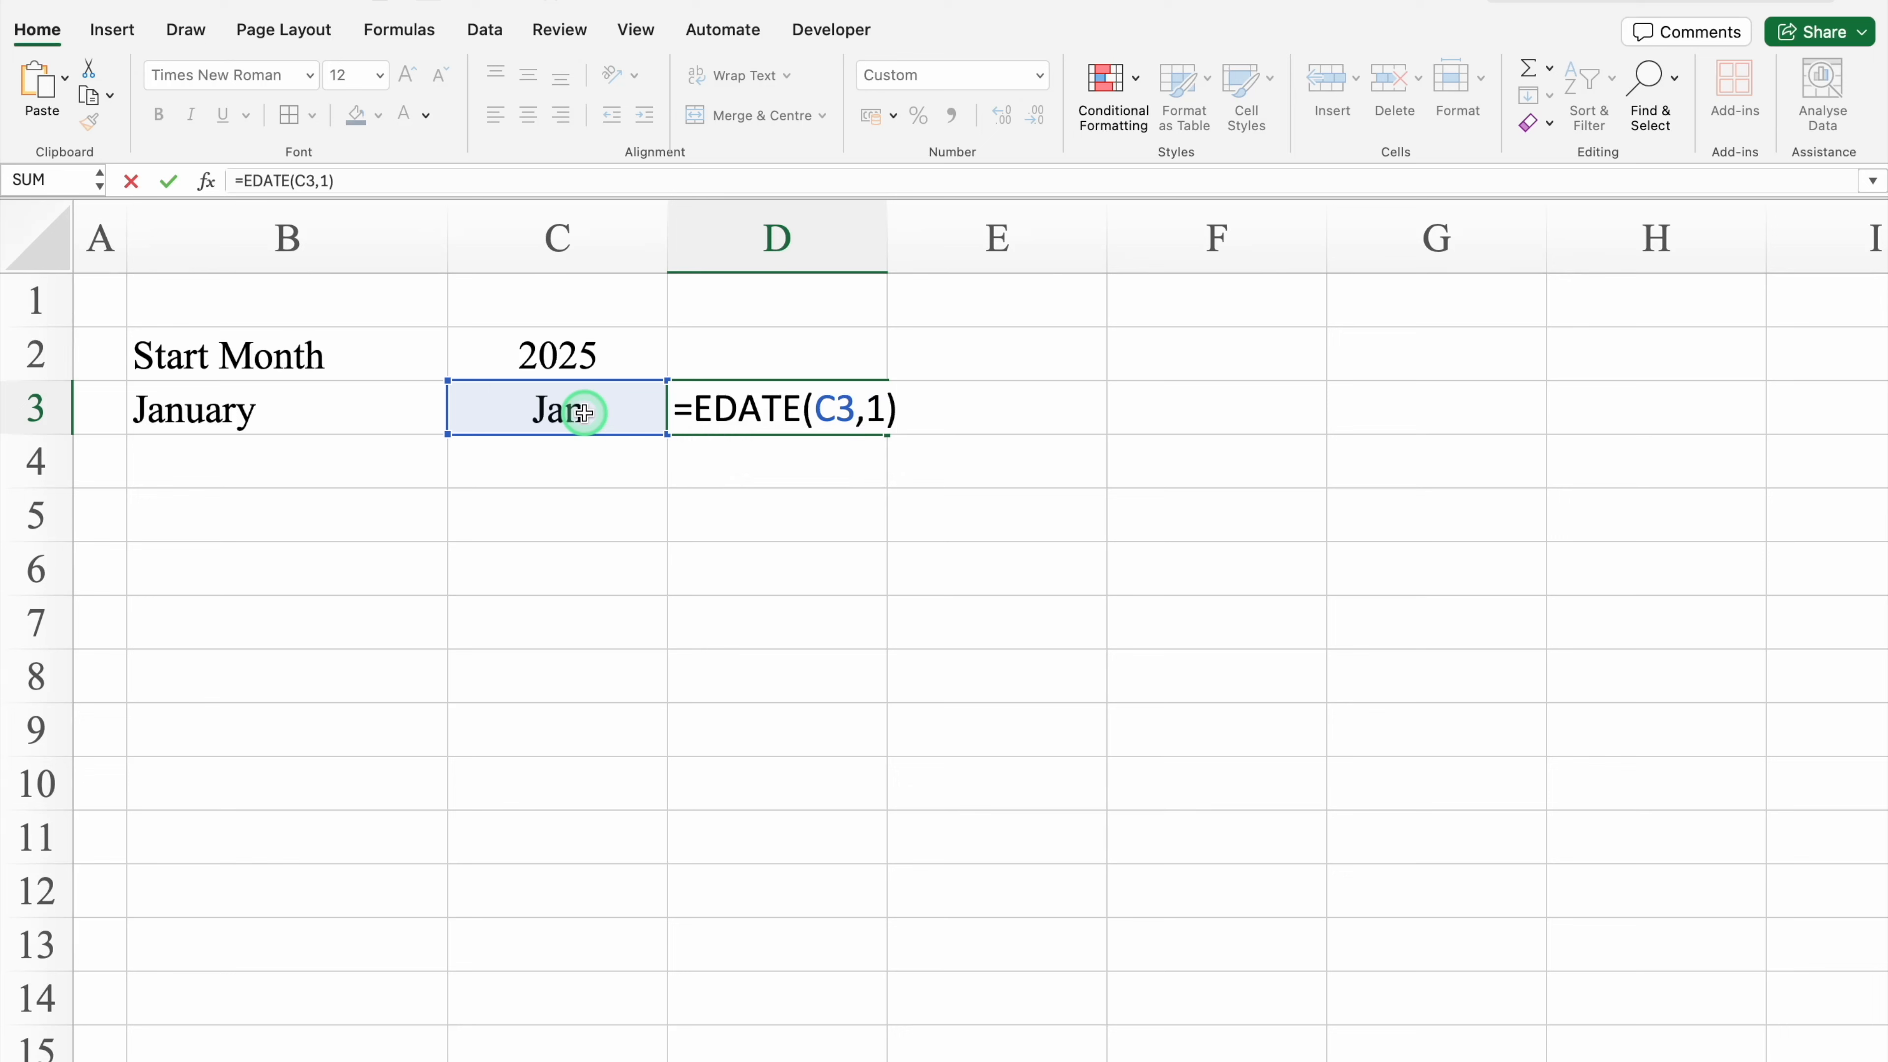
key("Return")
left_click(757, 404)
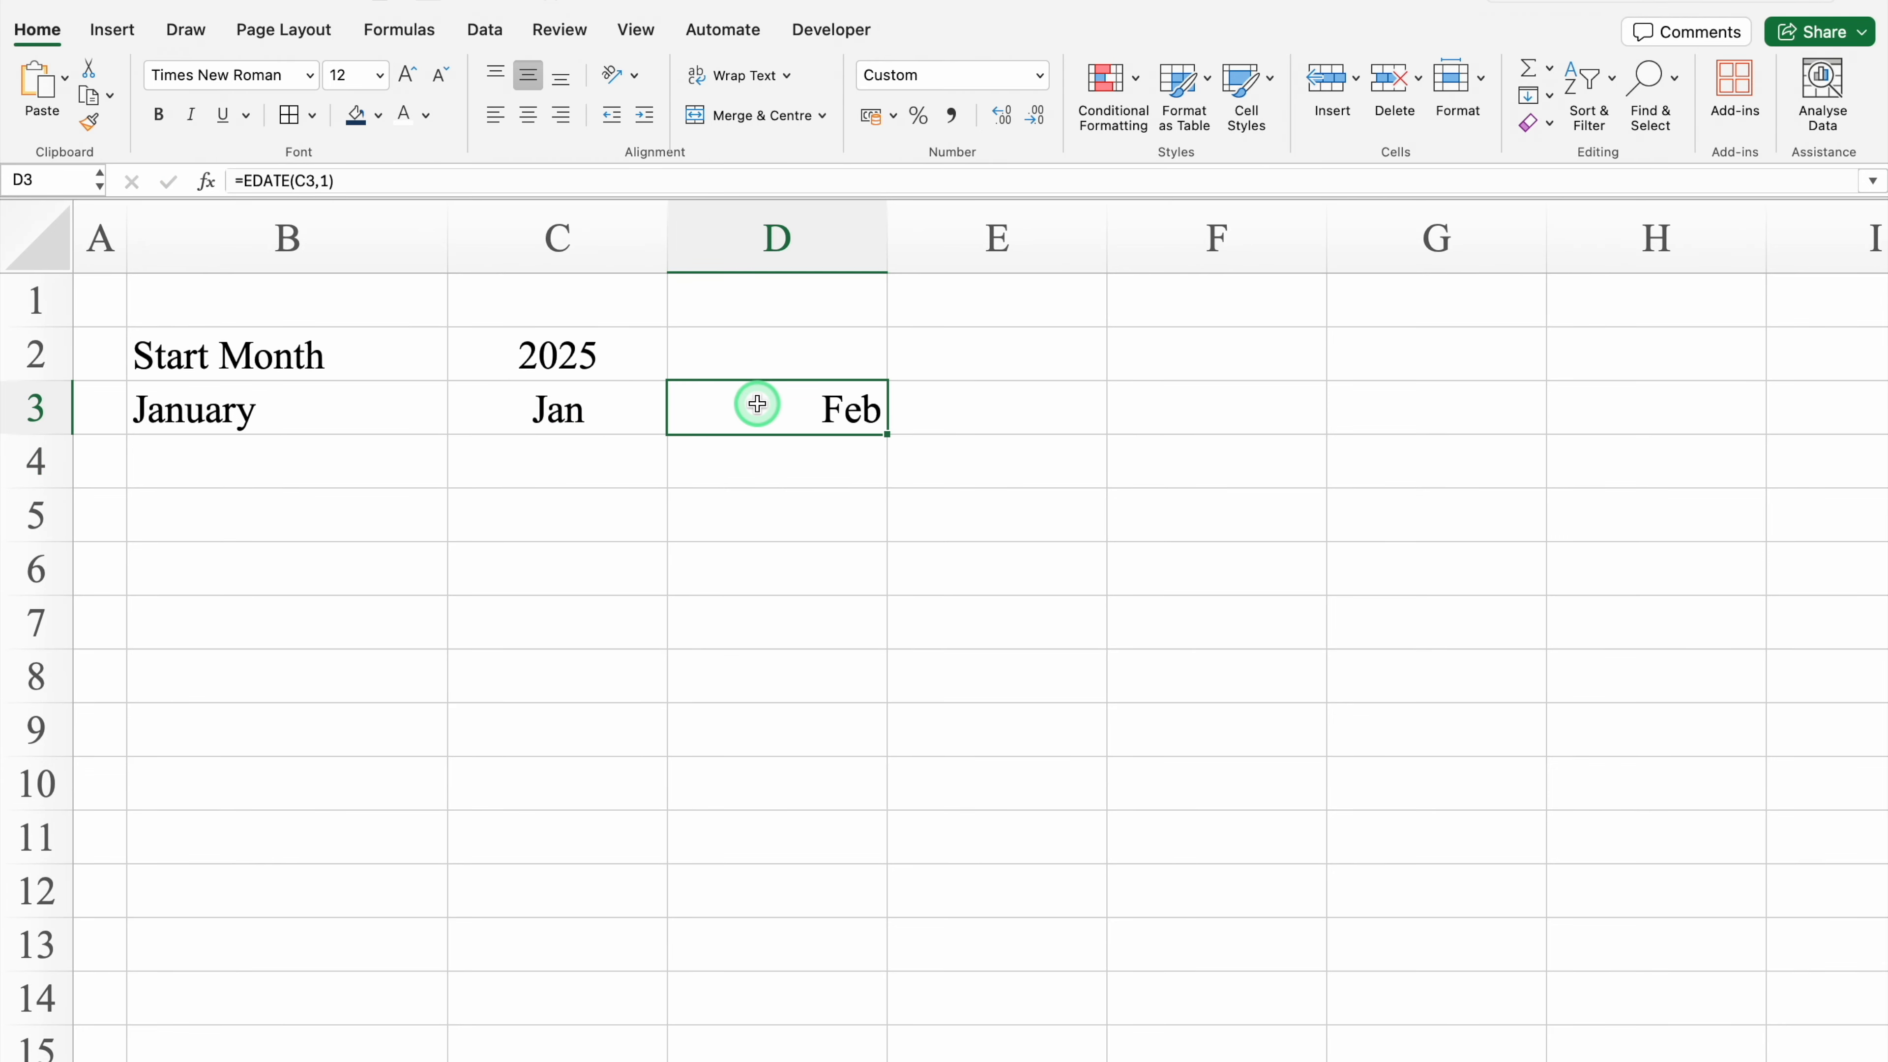
left_click(528, 119)
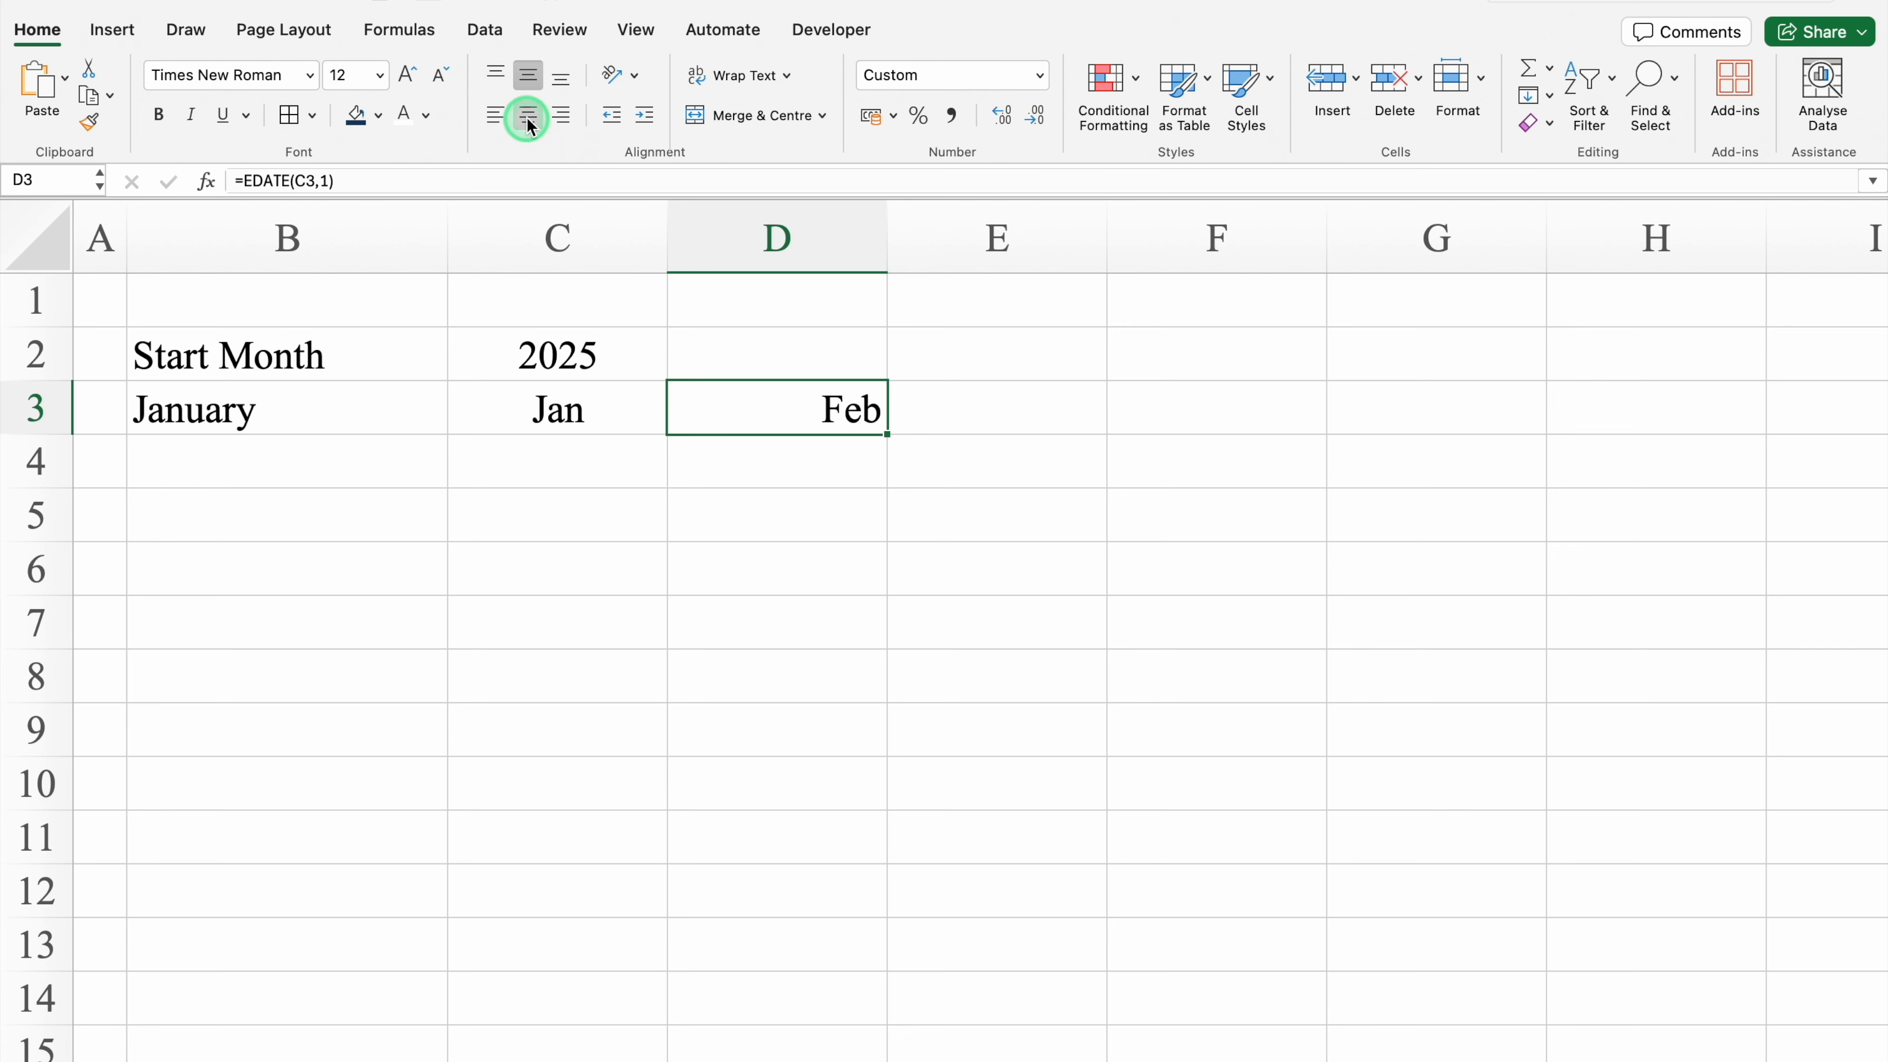
Step: Fill cells C3 and D3 with blue and set their font colour to white
left_click(534, 411)
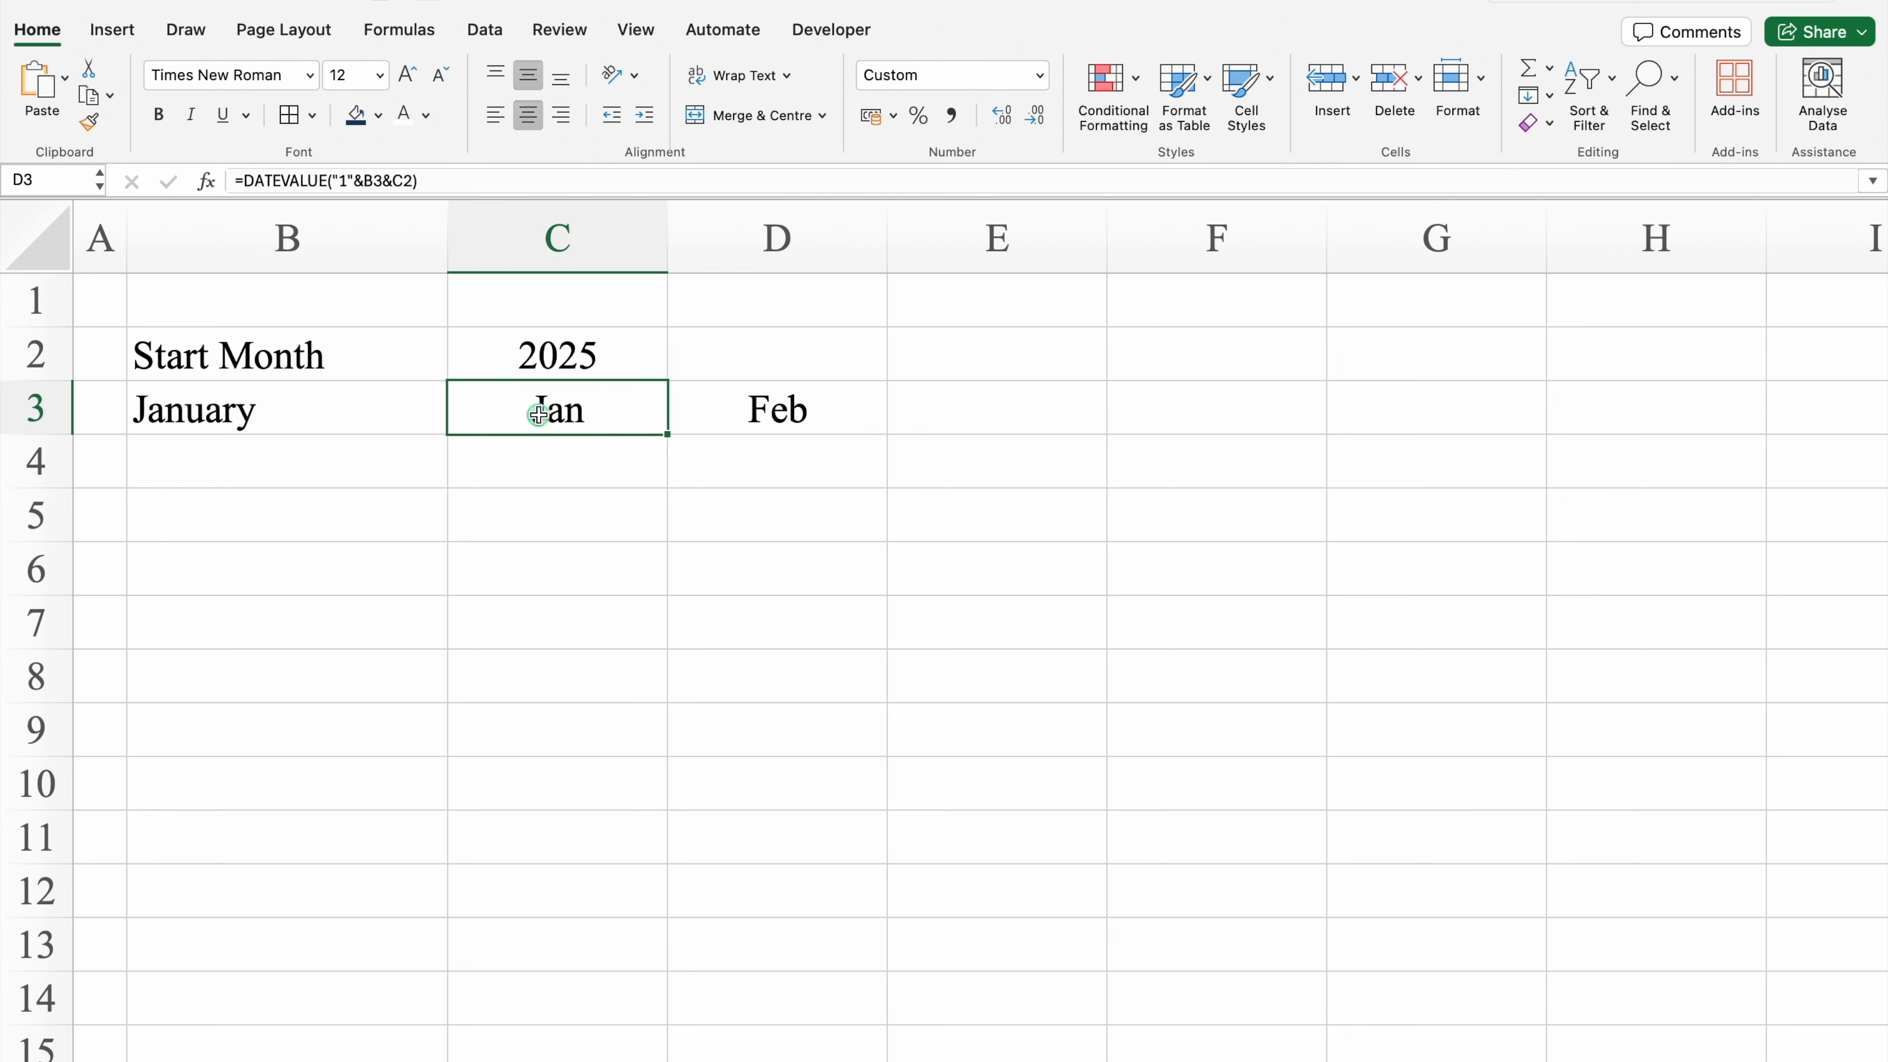
left_click_drag(538, 415, 724, 409)
left_click(380, 116)
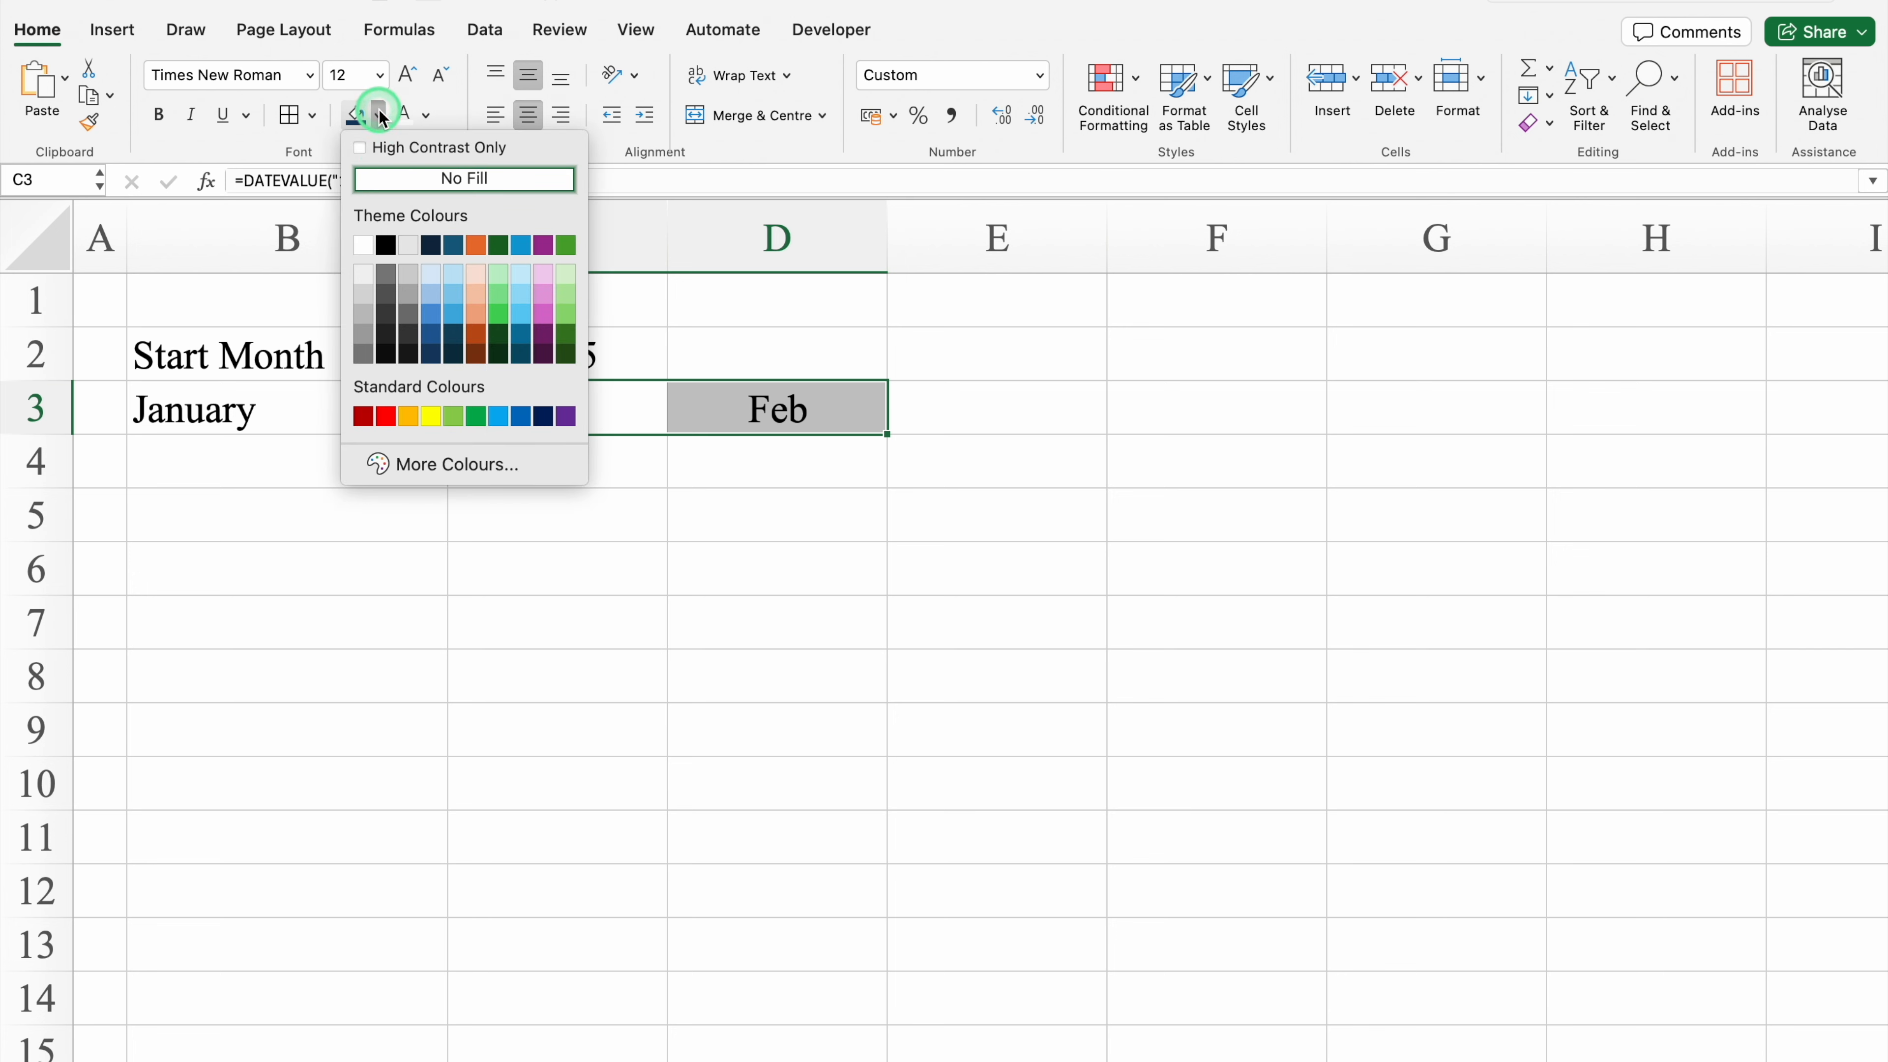
left_click(520, 416)
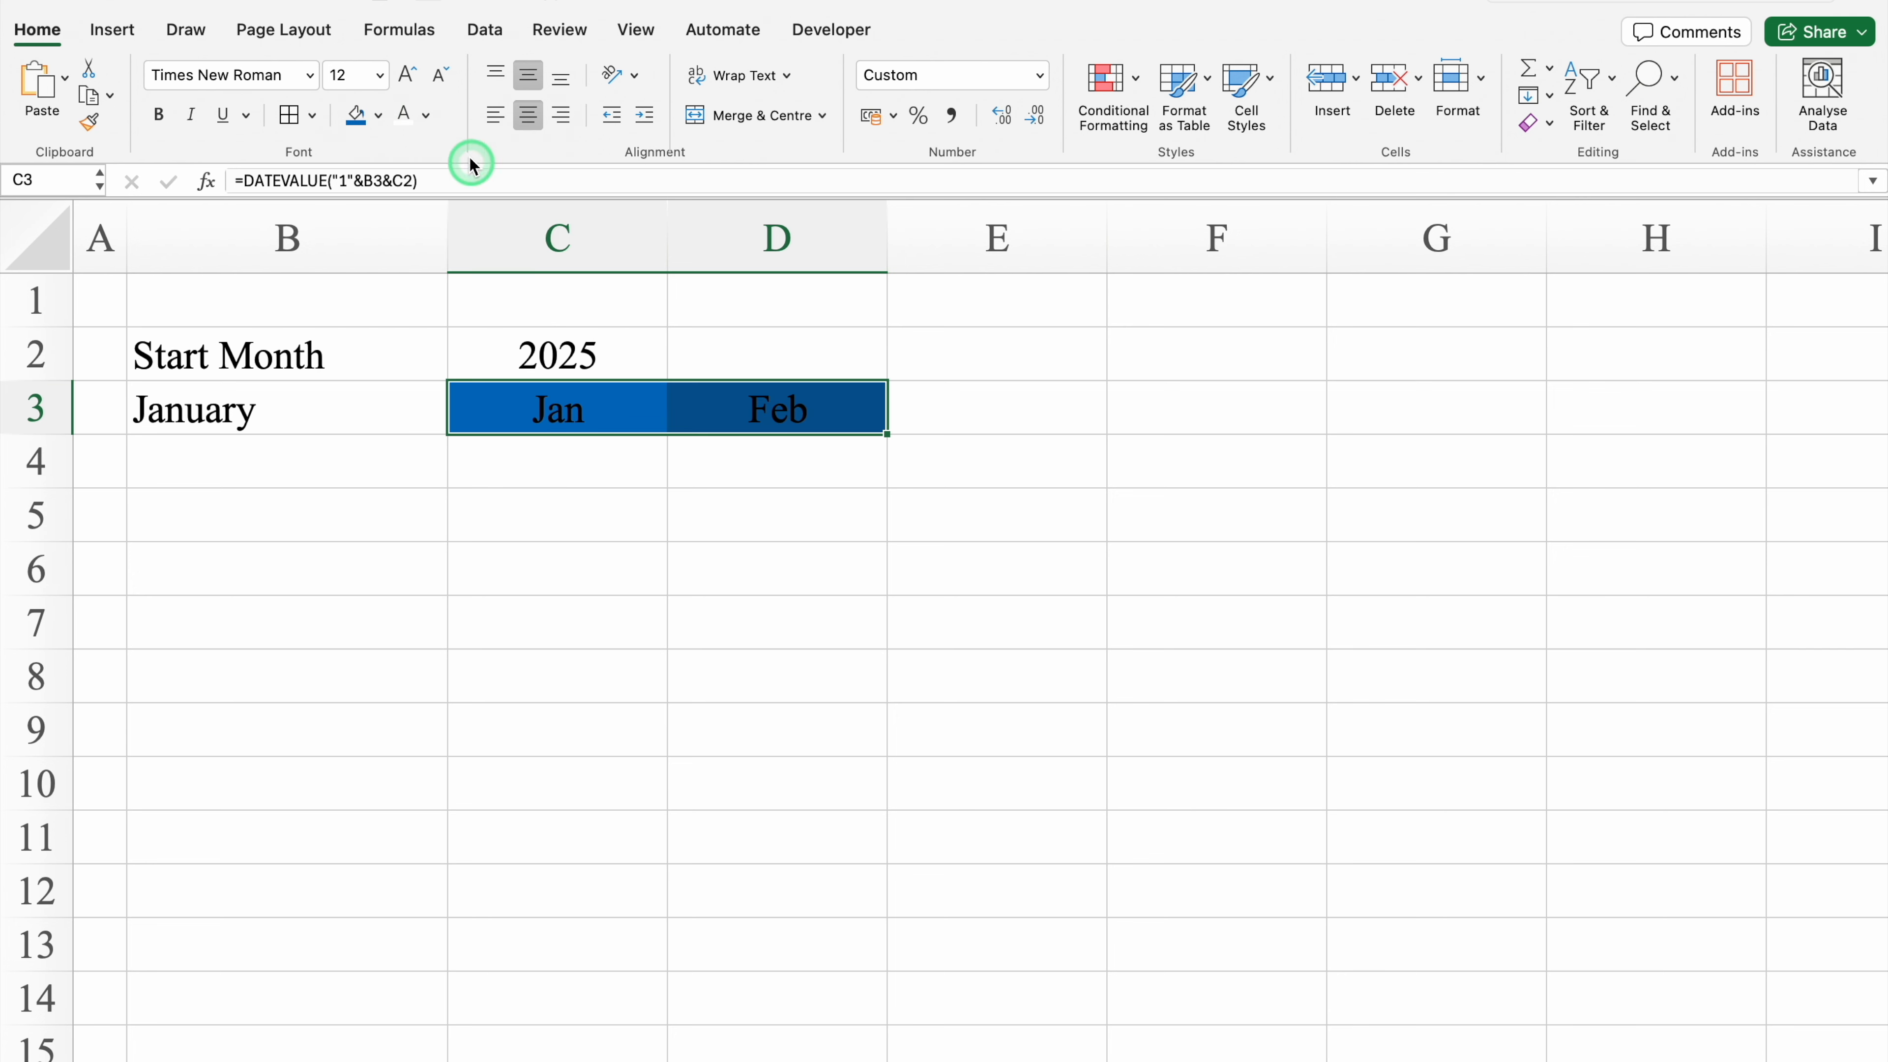
left_click(404, 115)
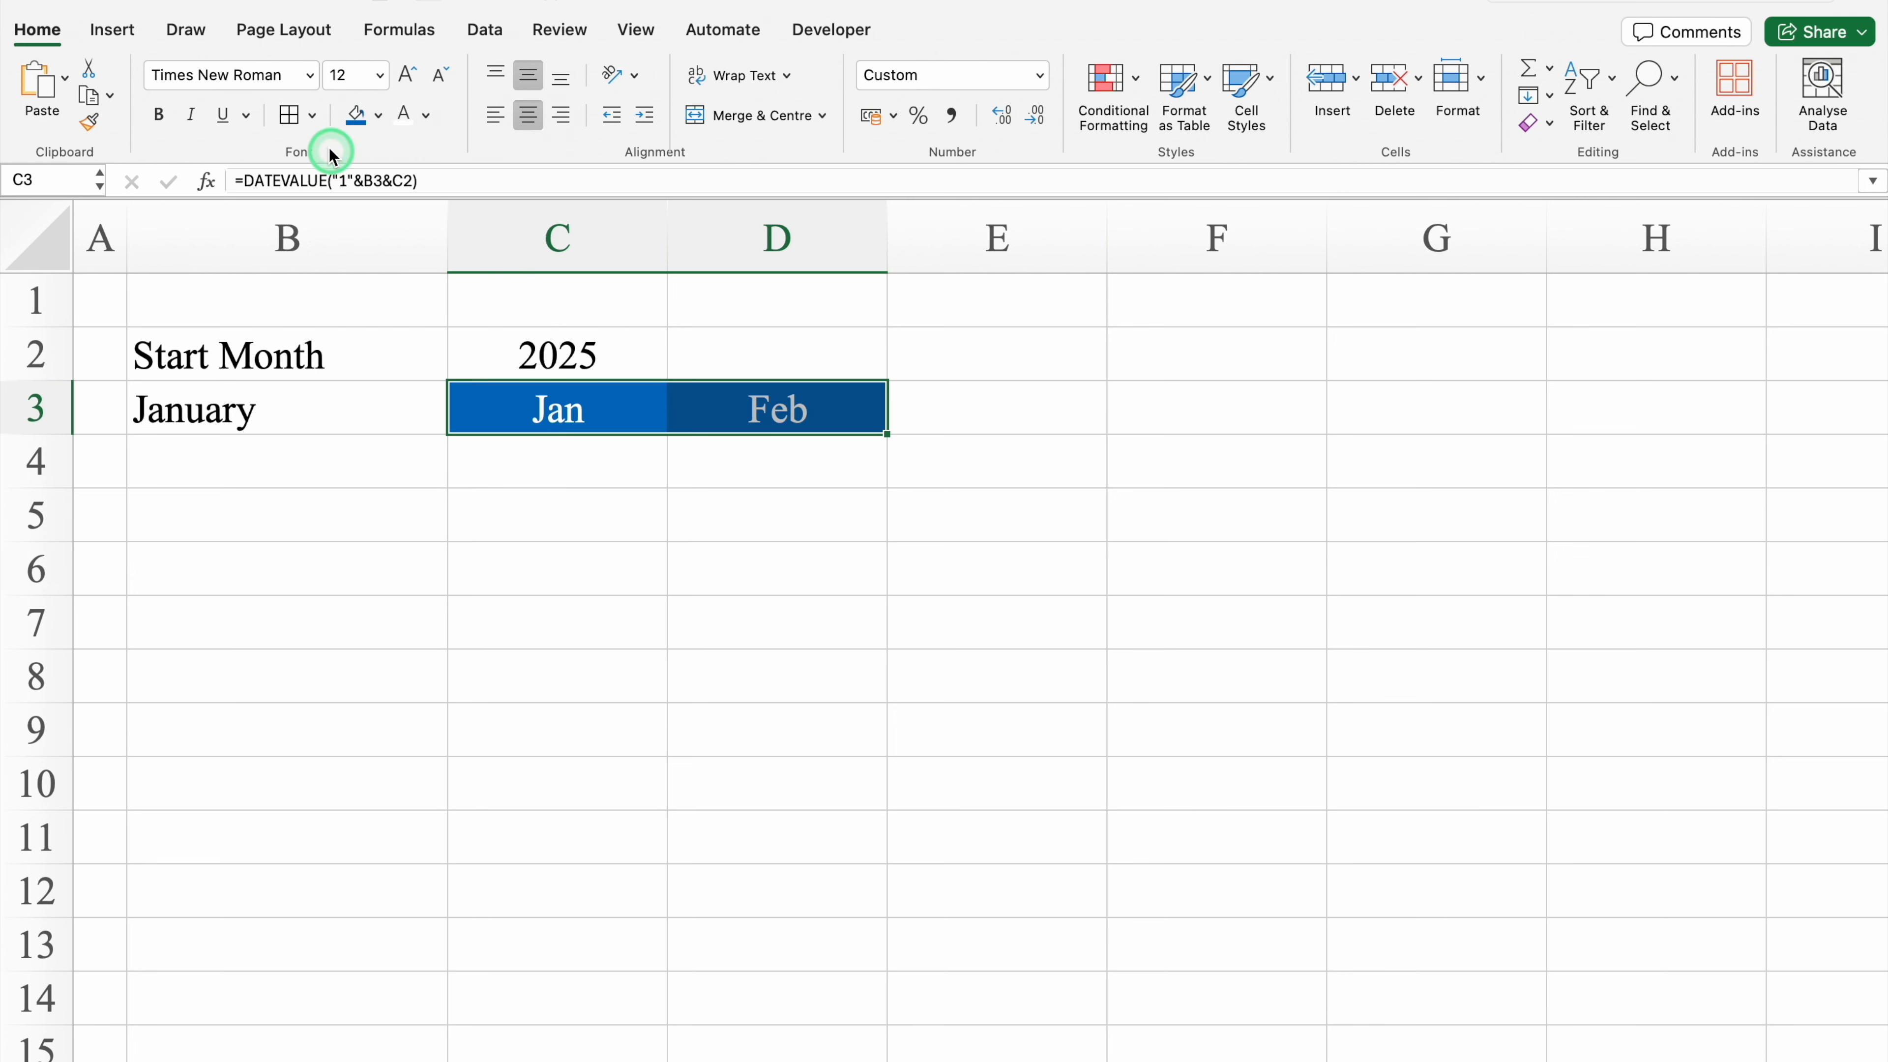
Step: Copy D3's formula across row 3 with the fill handle to extend the month headers
left_click(713, 390)
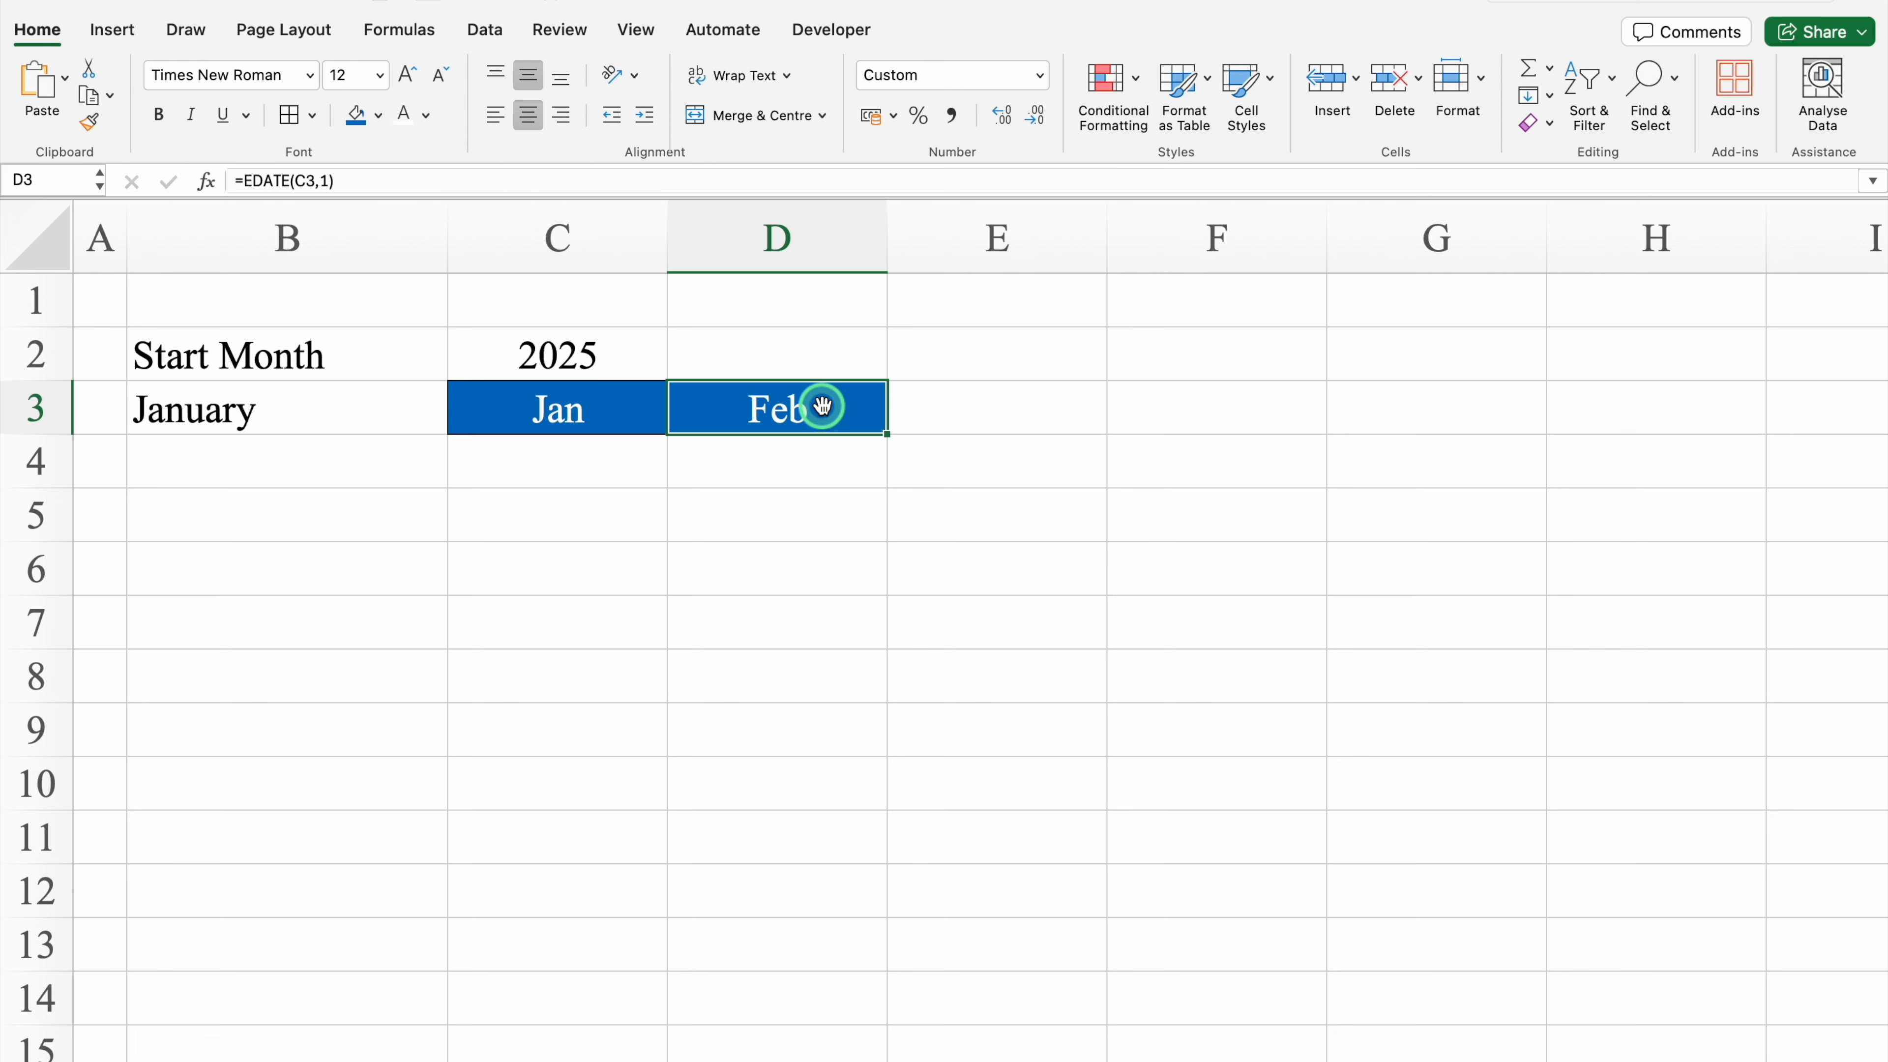
left_click_drag(887, 433, 1100, 444)
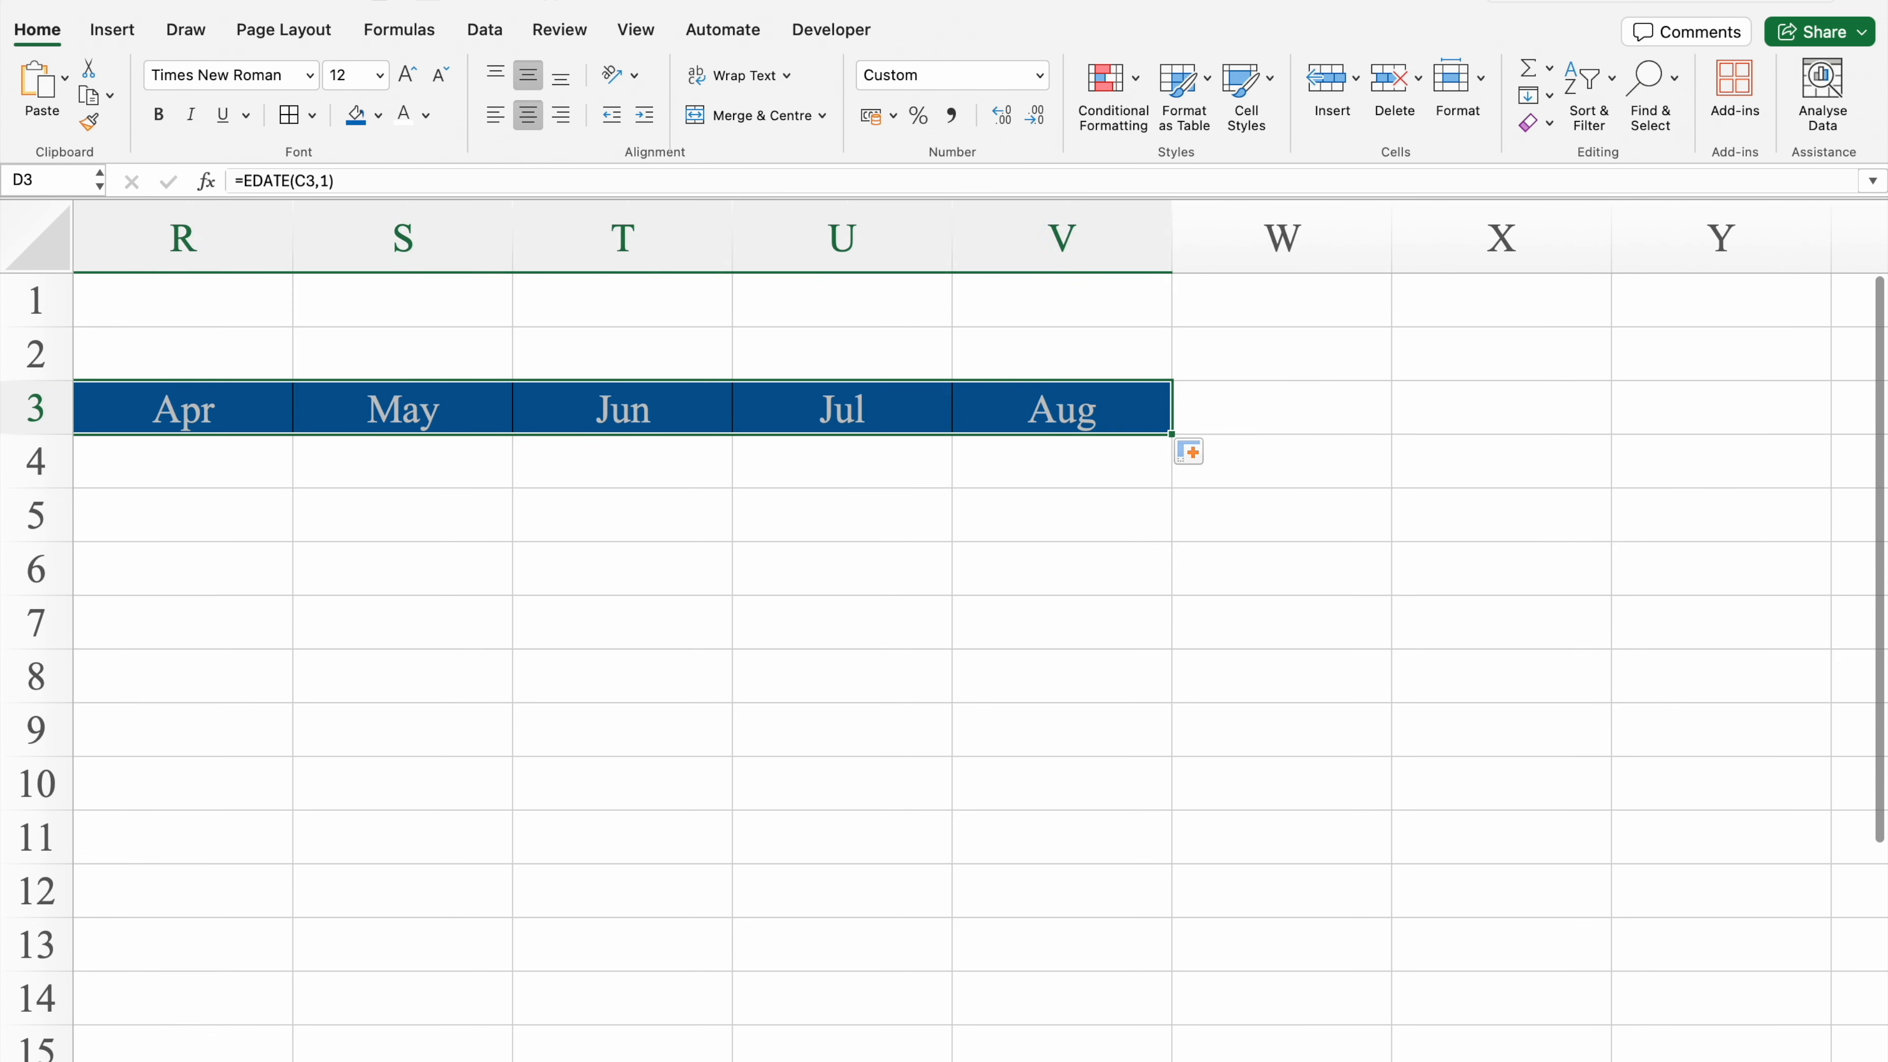
Step: Delete the extra month columns that follow December in column N
left_click_drag(1285, 1059, 838, 1059)
left_click(843, 414)
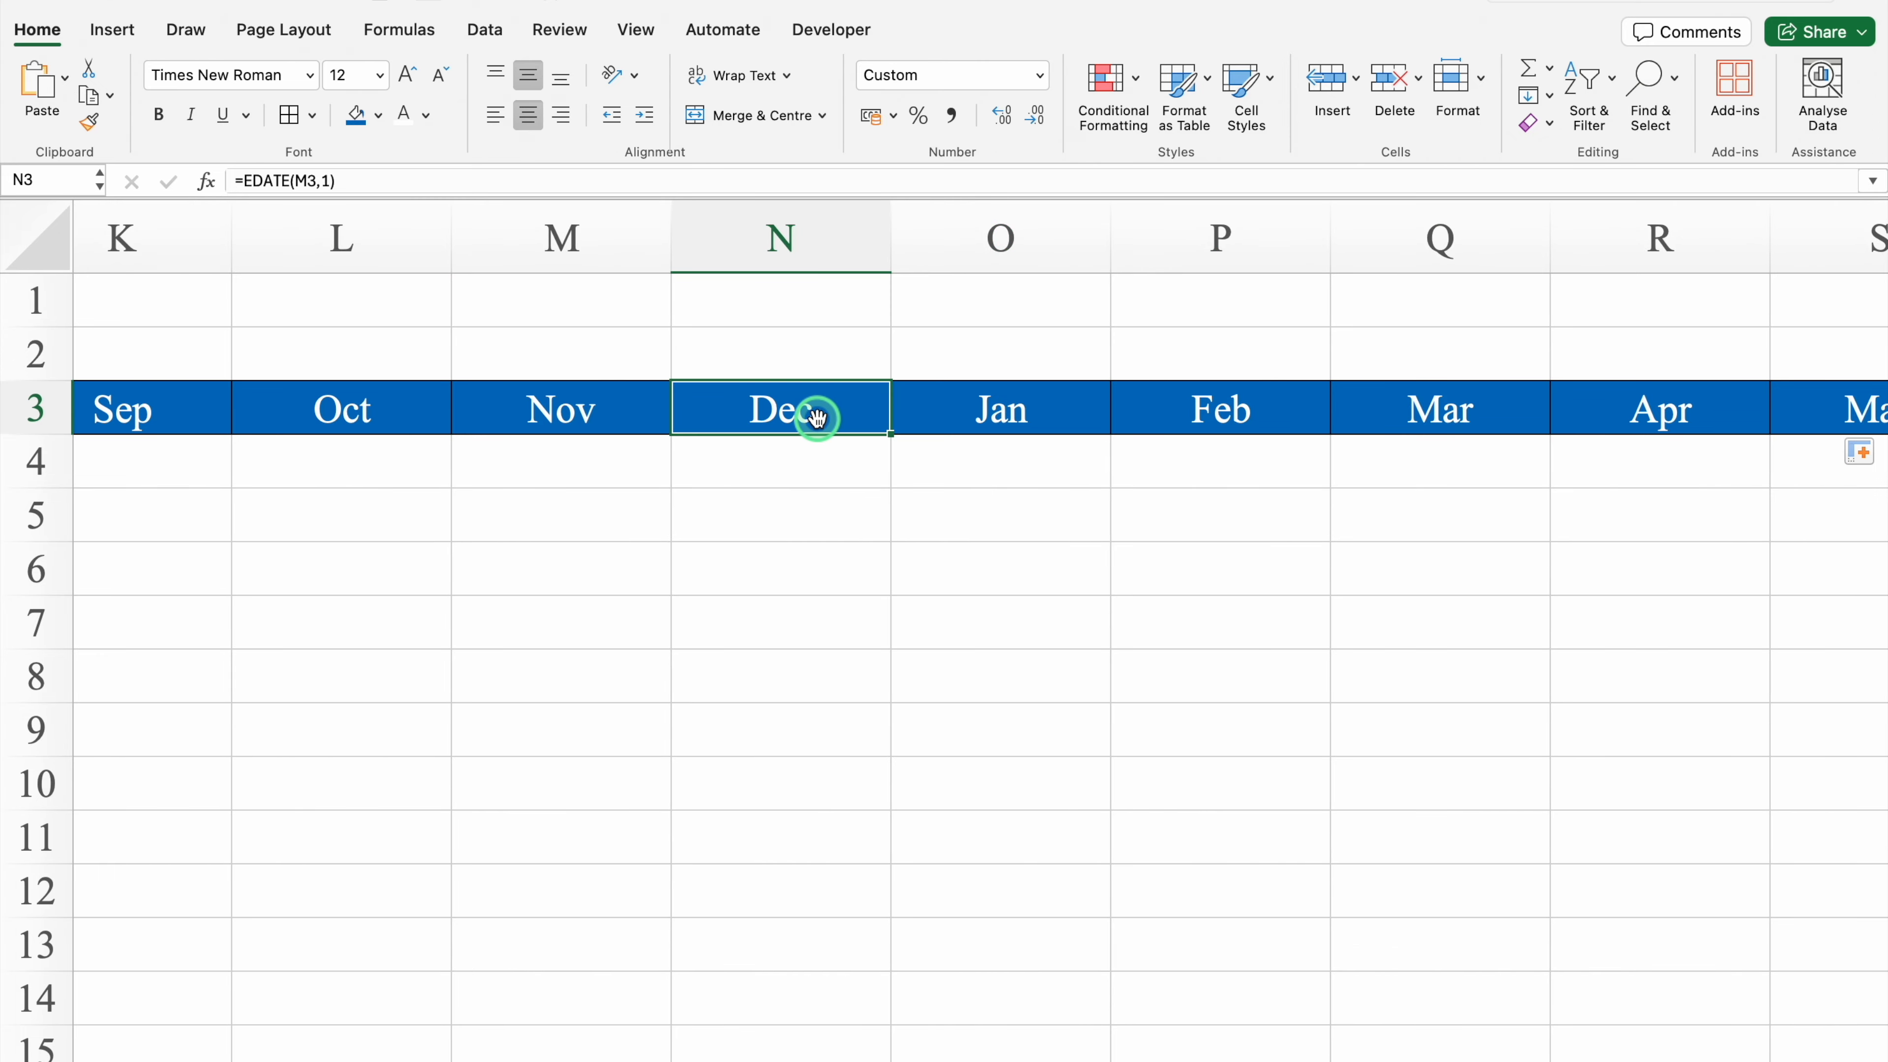
left_click_drag(961, 261, 1487, 237)
right_click(1487, 238)
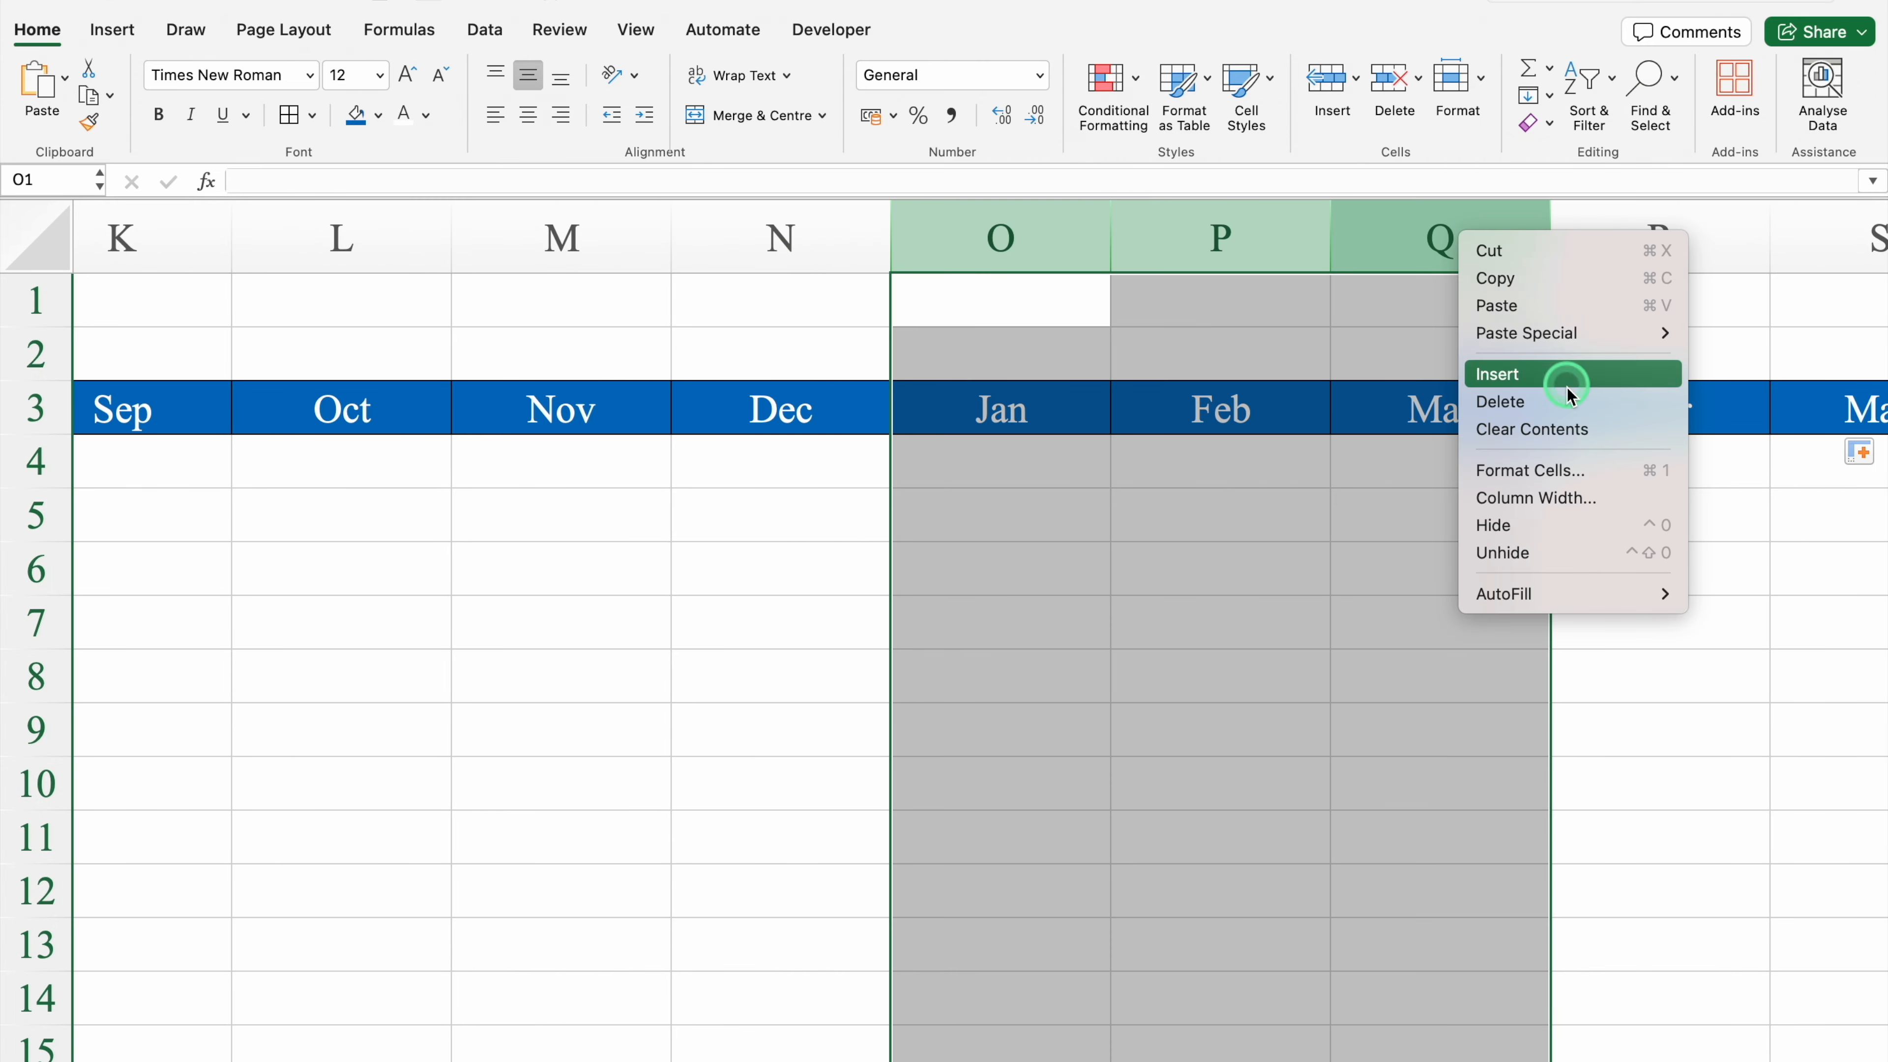
left_click(1567, 396)
right_click(1104, 245)
left_click(1184, 506)
right_click(1023, 245)
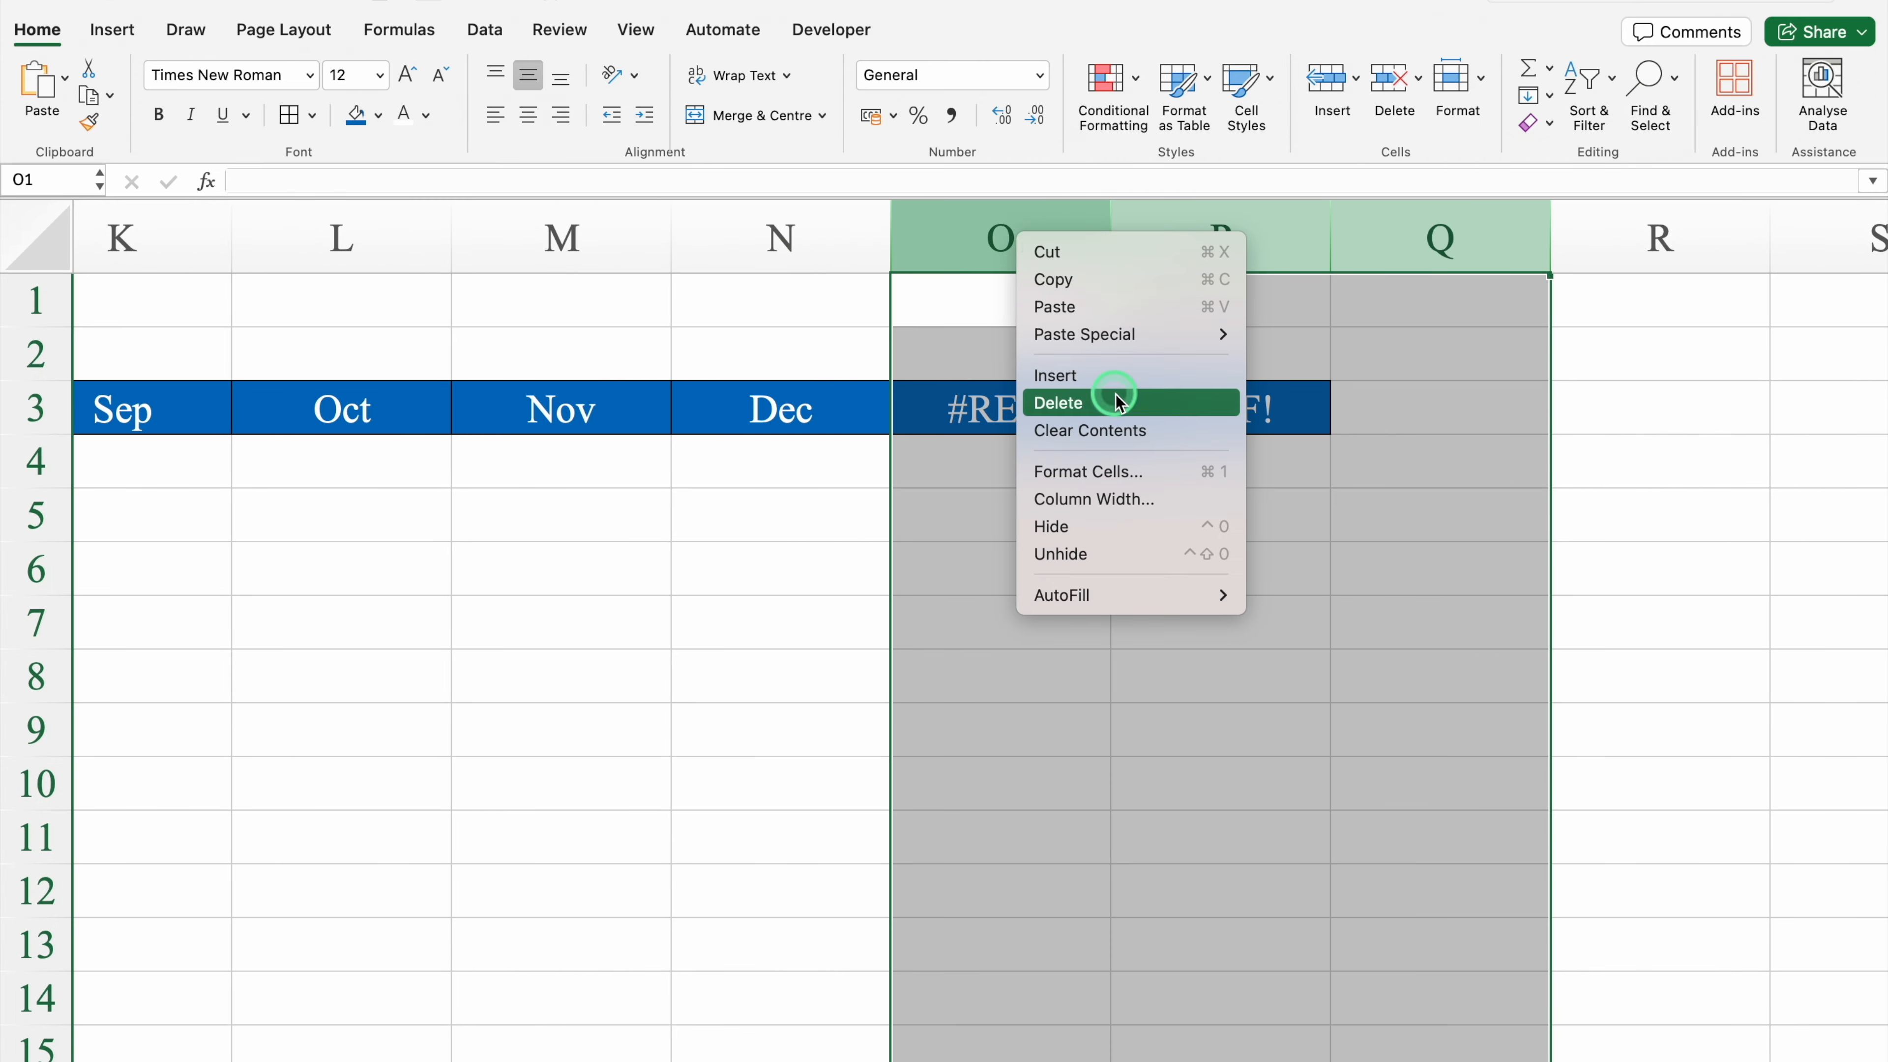
left_click(1104, 404)
left_click(1108, 550)
left_click(860, 460)
scroll(860, 460, "left", 2)
scroll(1028, 1049, "left", 10)
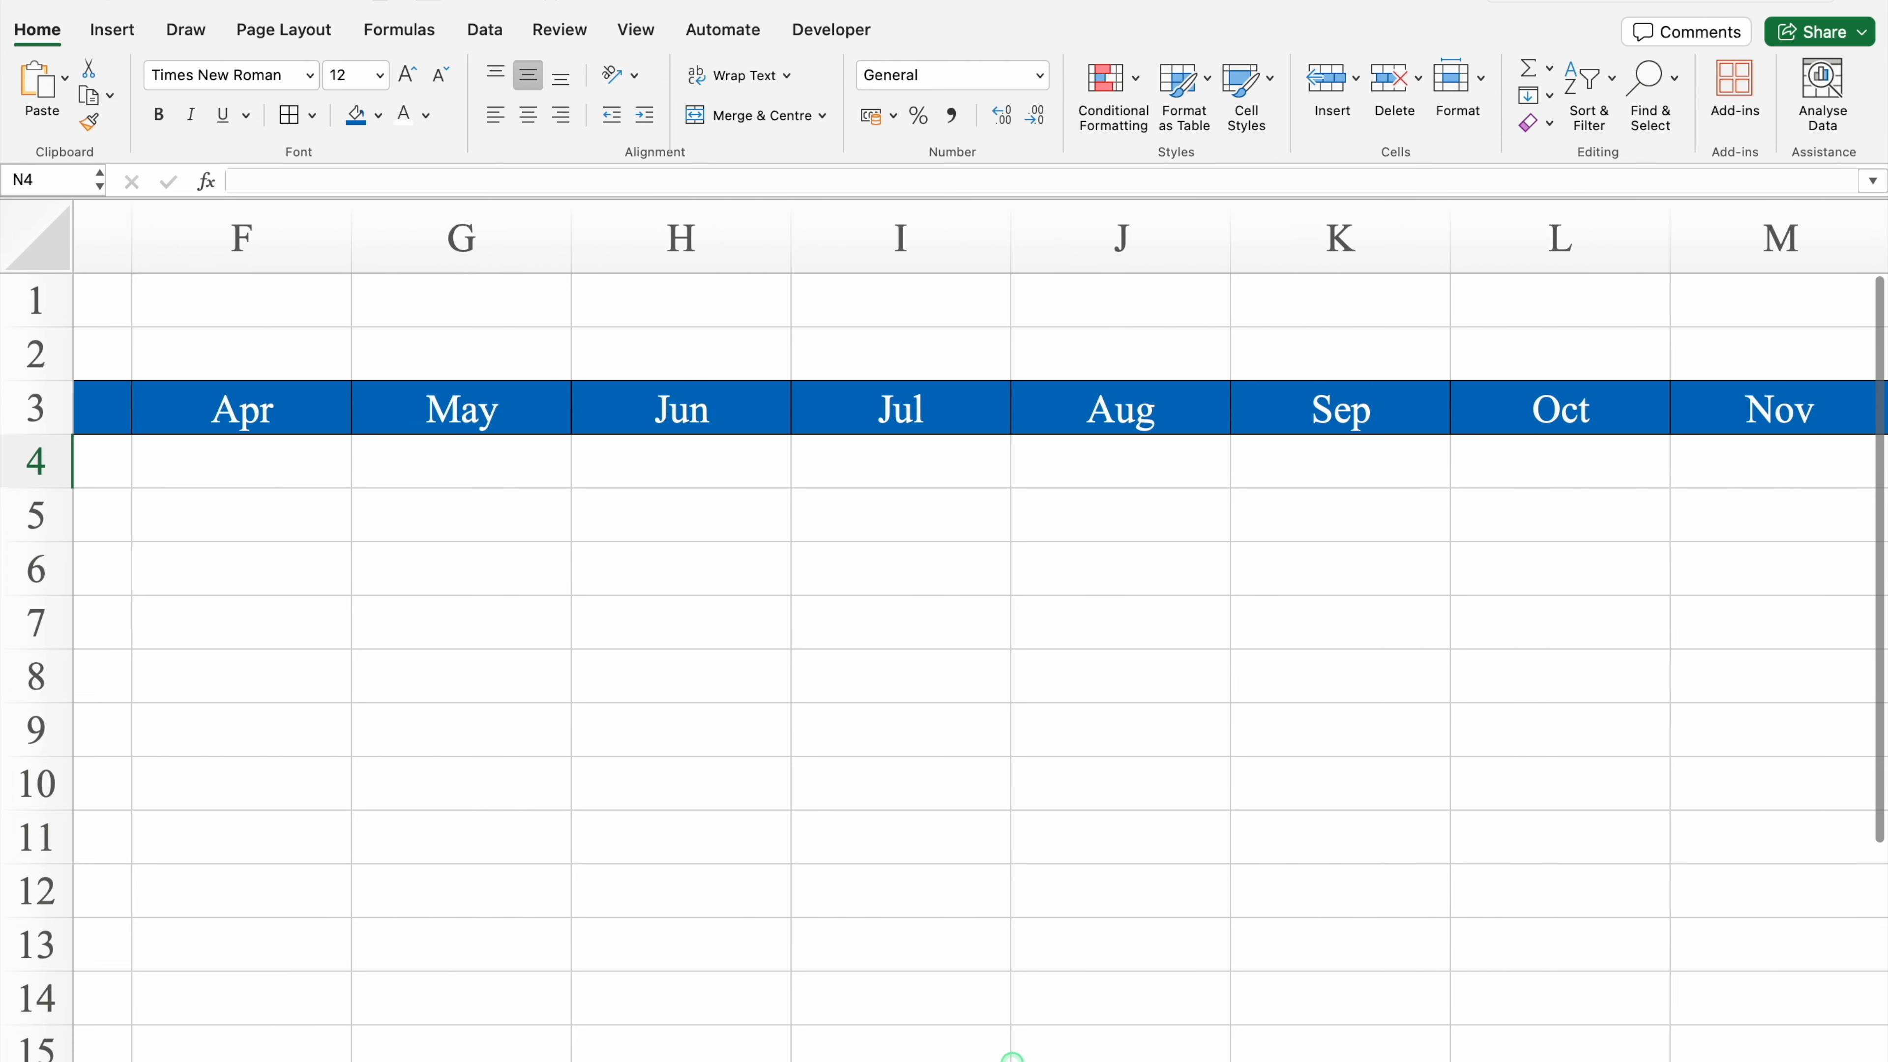
Step: Set the font of row 2 to Arial Black
left_click(27, 356)
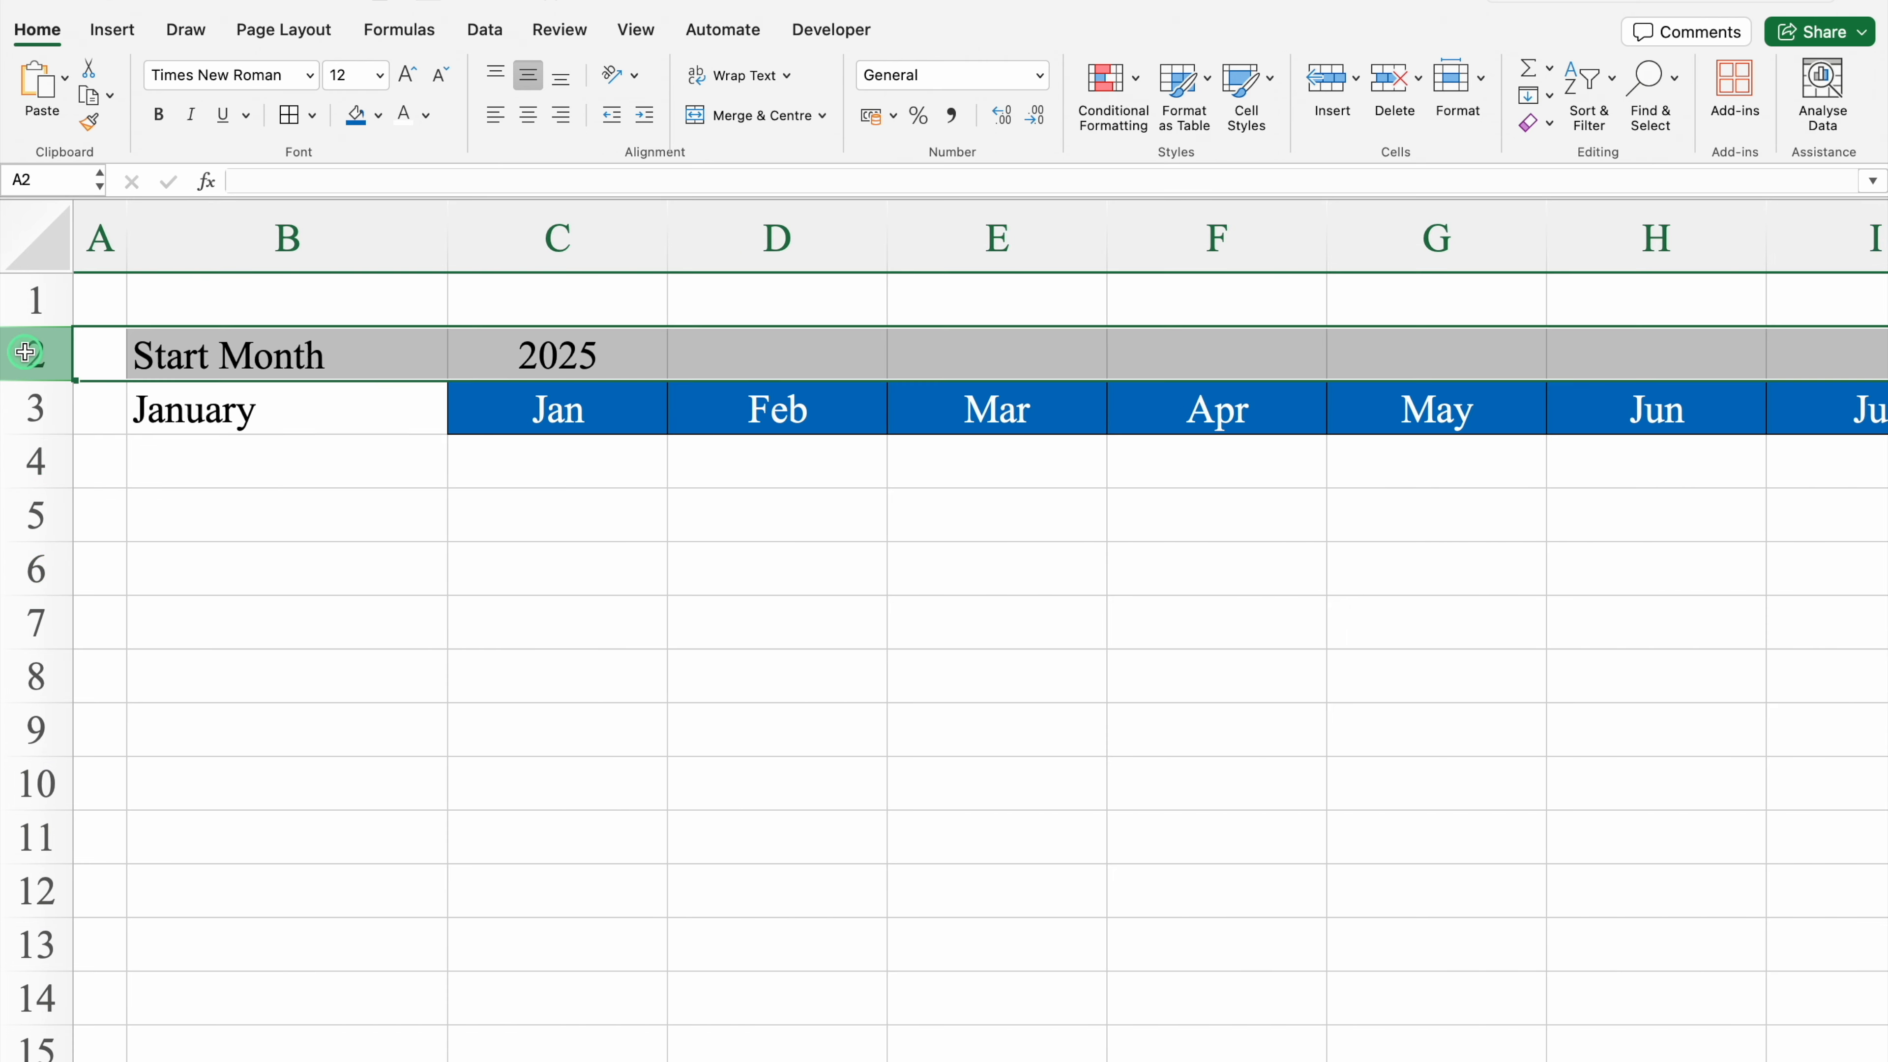
left_click(309, 74)
mouse_move(392, 291)
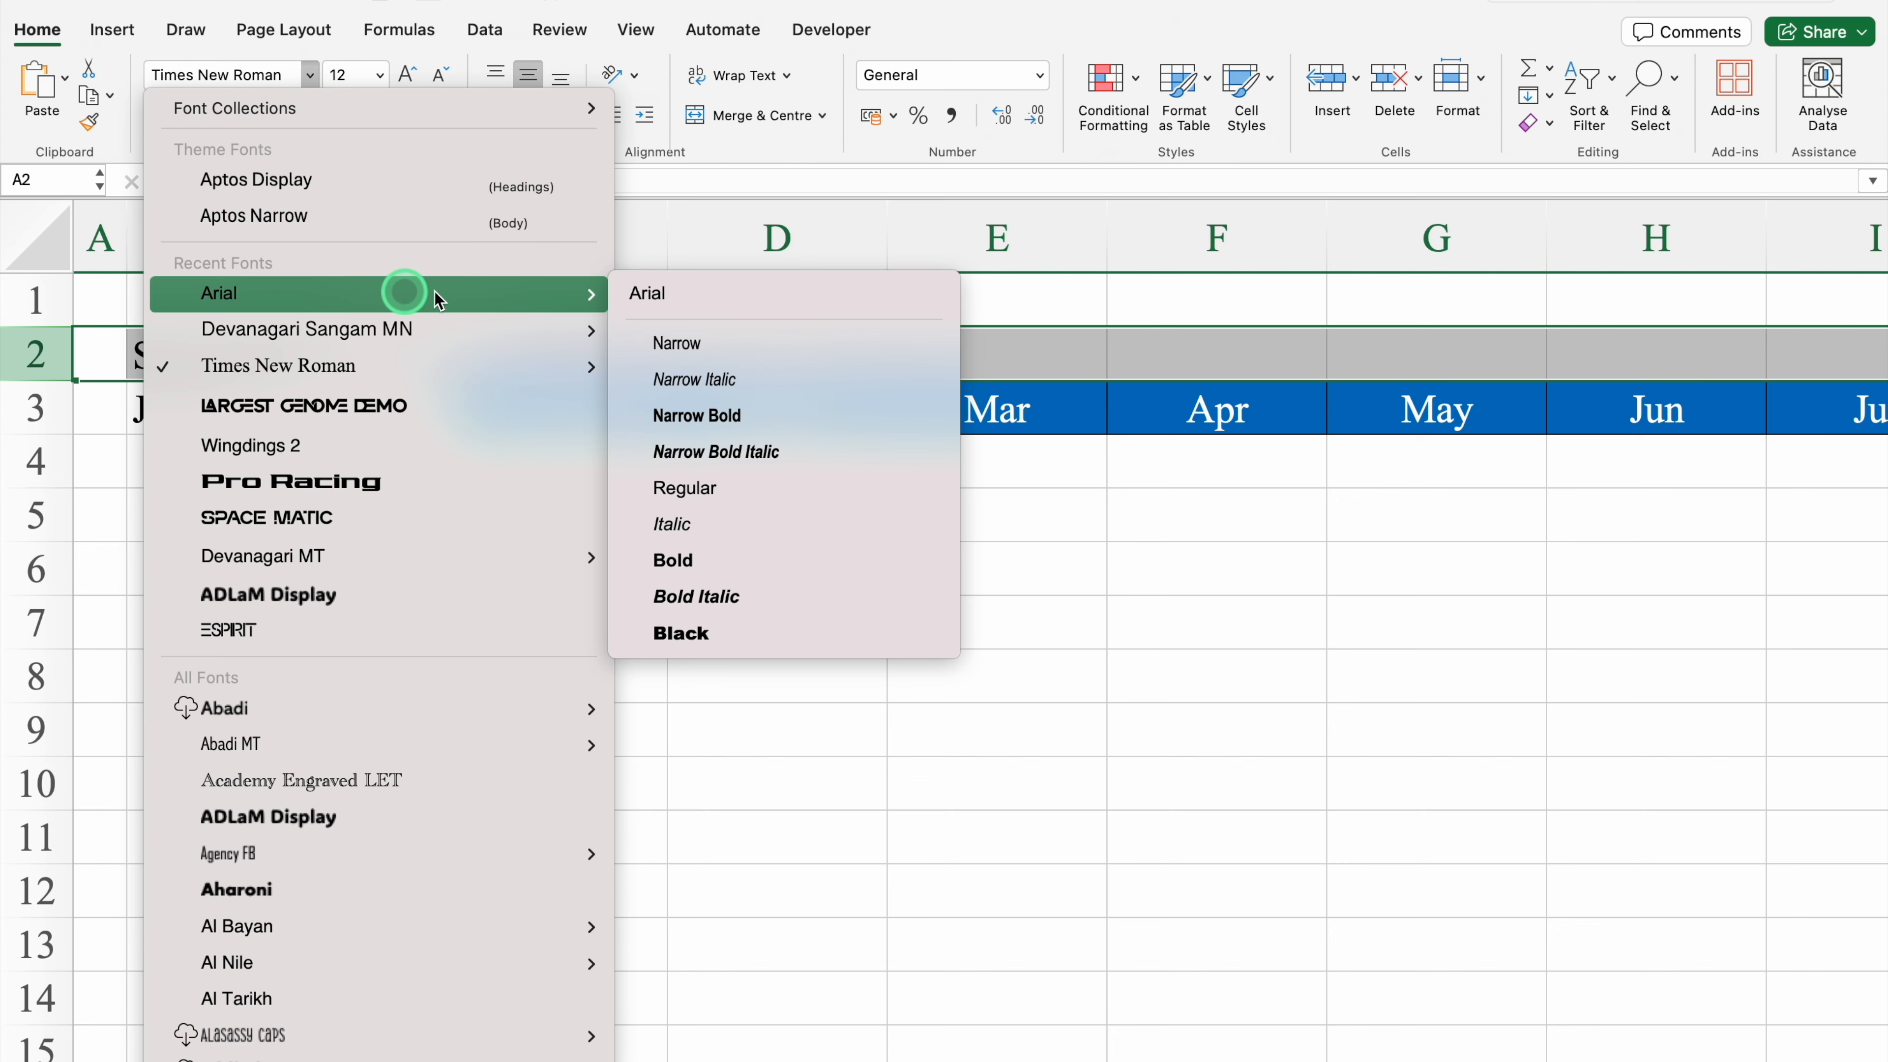
left_click(740, 630)
Step: Set the font of row 3 to Arial Bold and centre the row horizontally
left_click(29, 419)
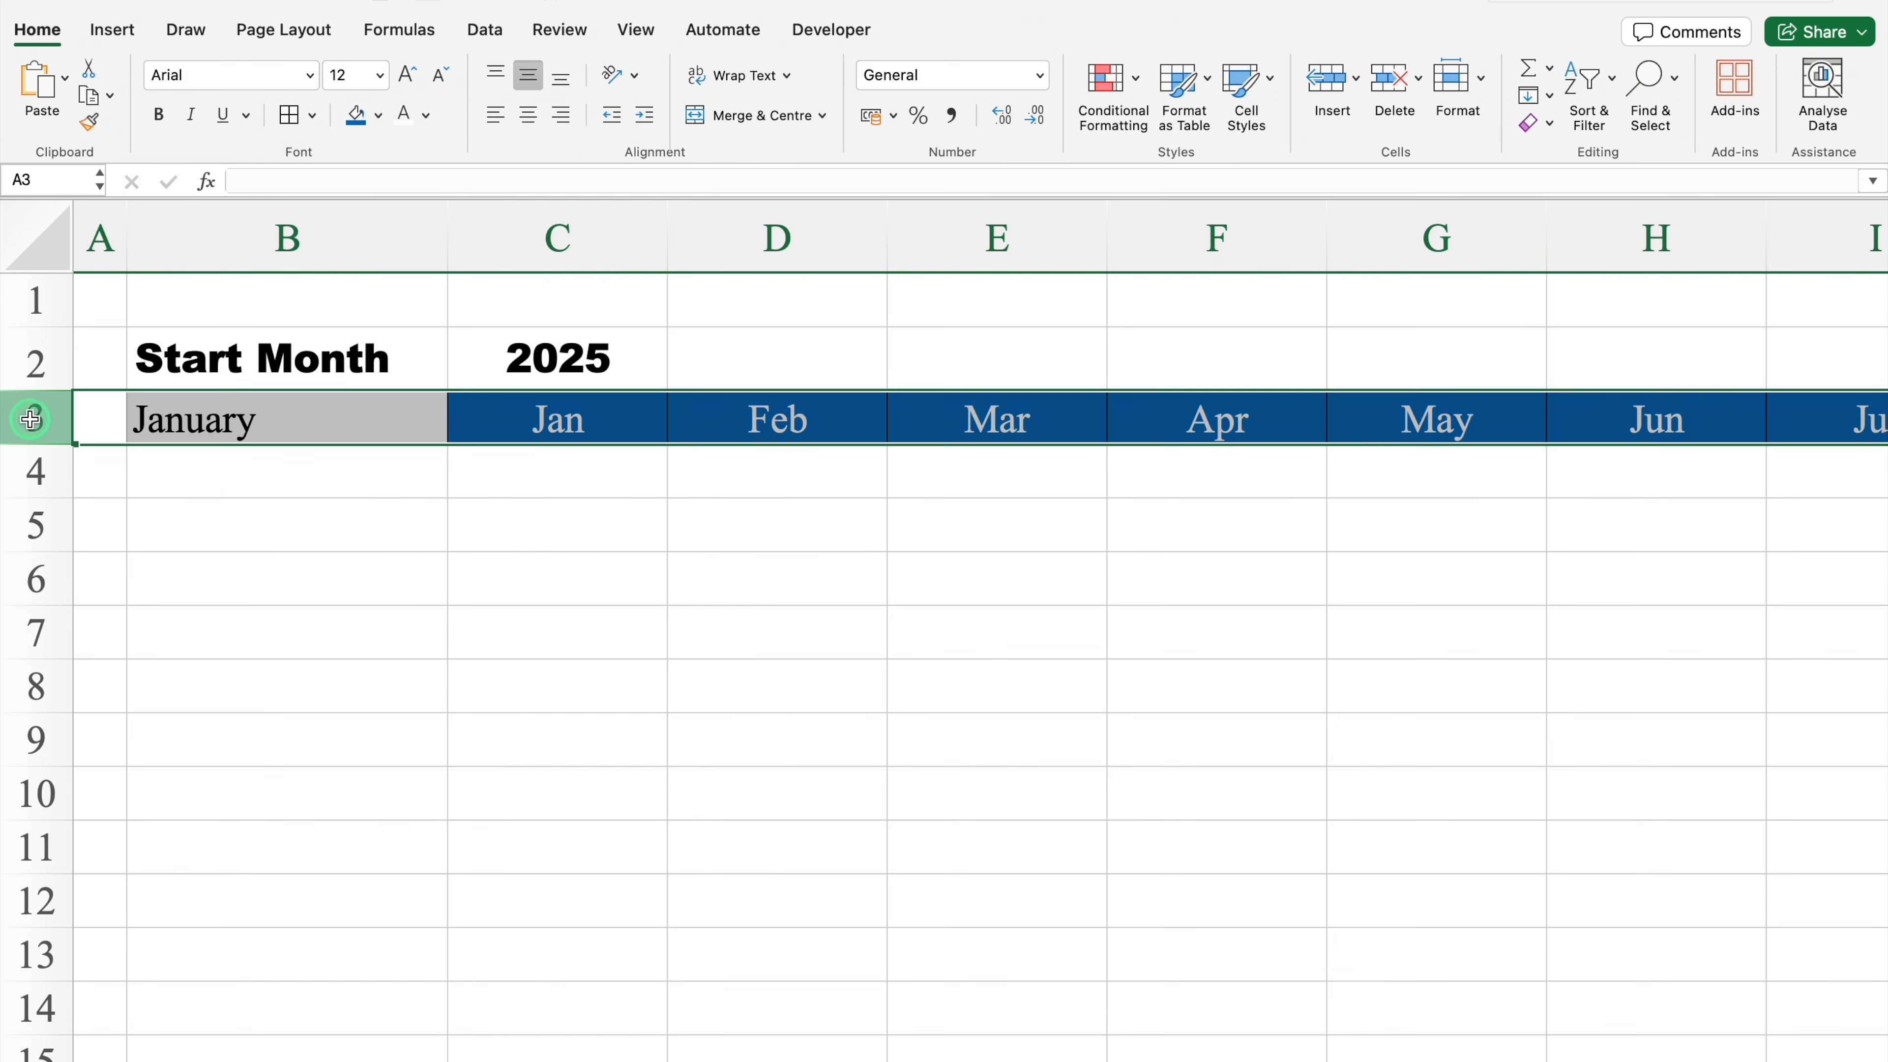
left_click(310, 74)
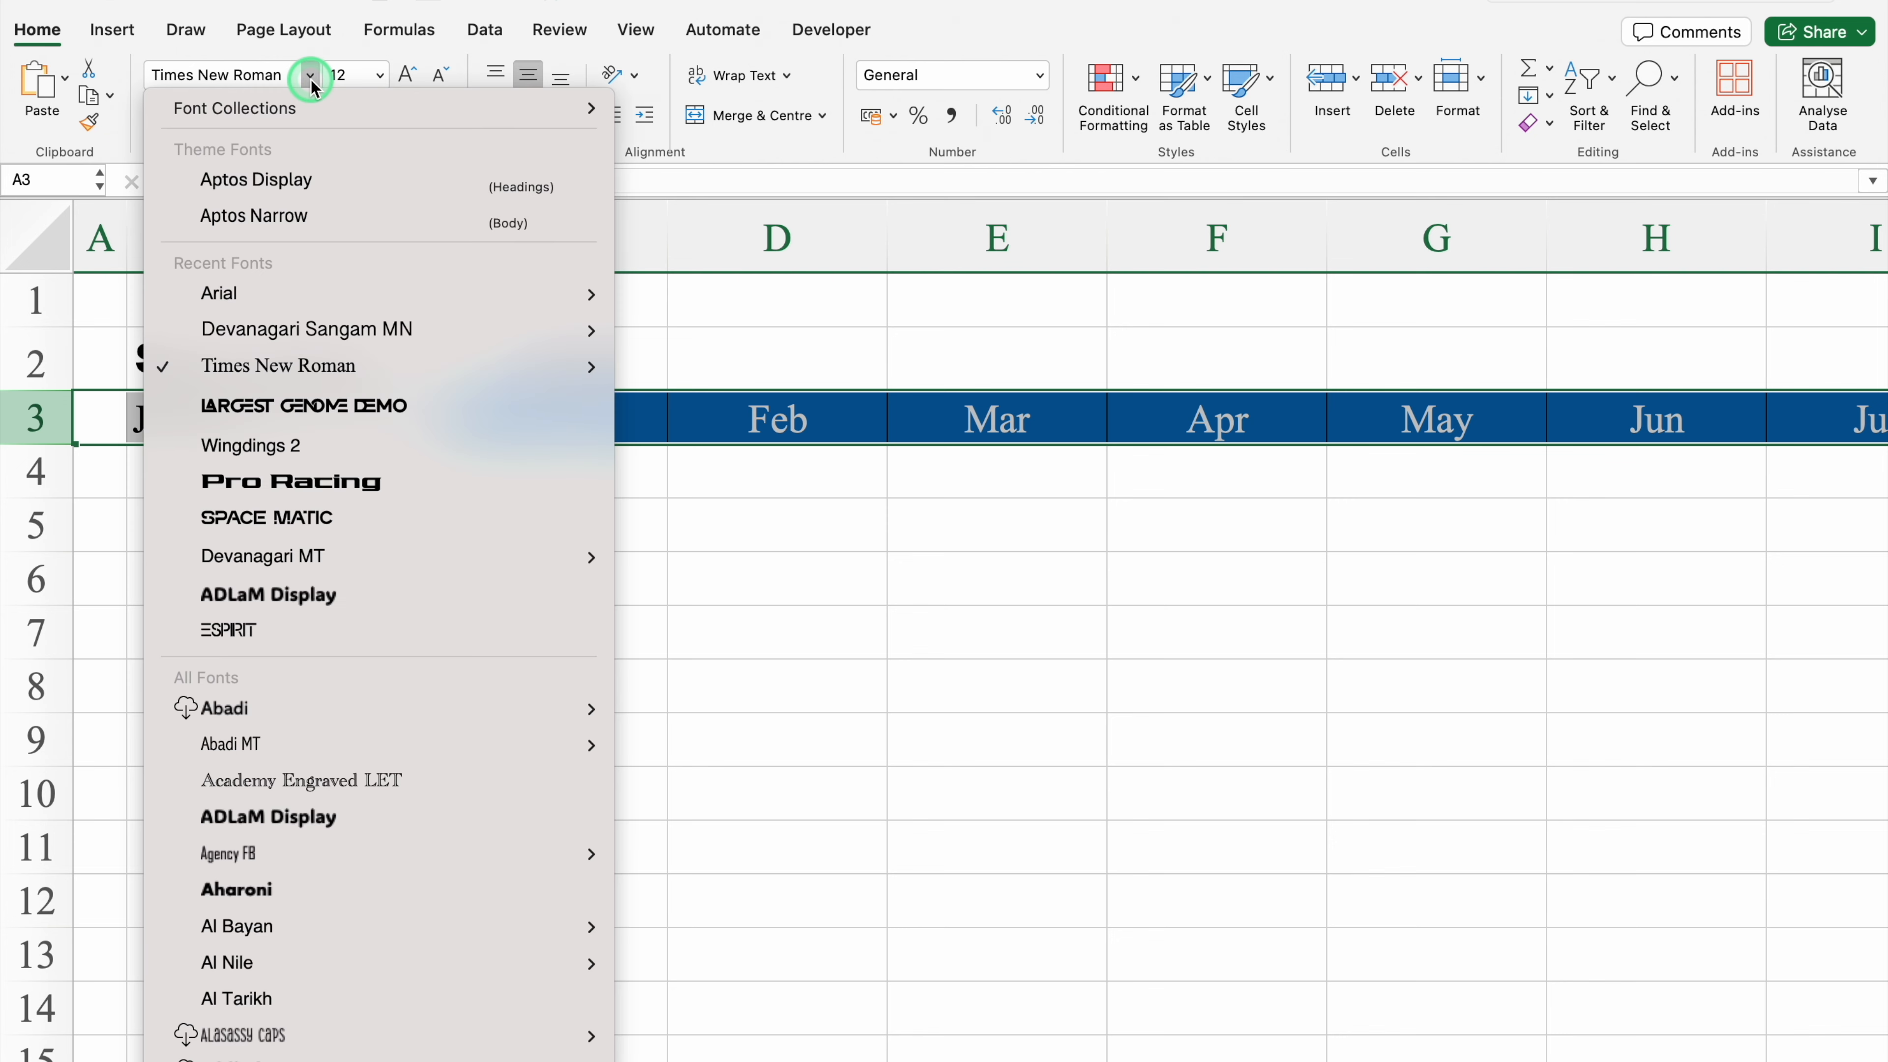
mouse_move(359, 292)
left_click(737, 559)
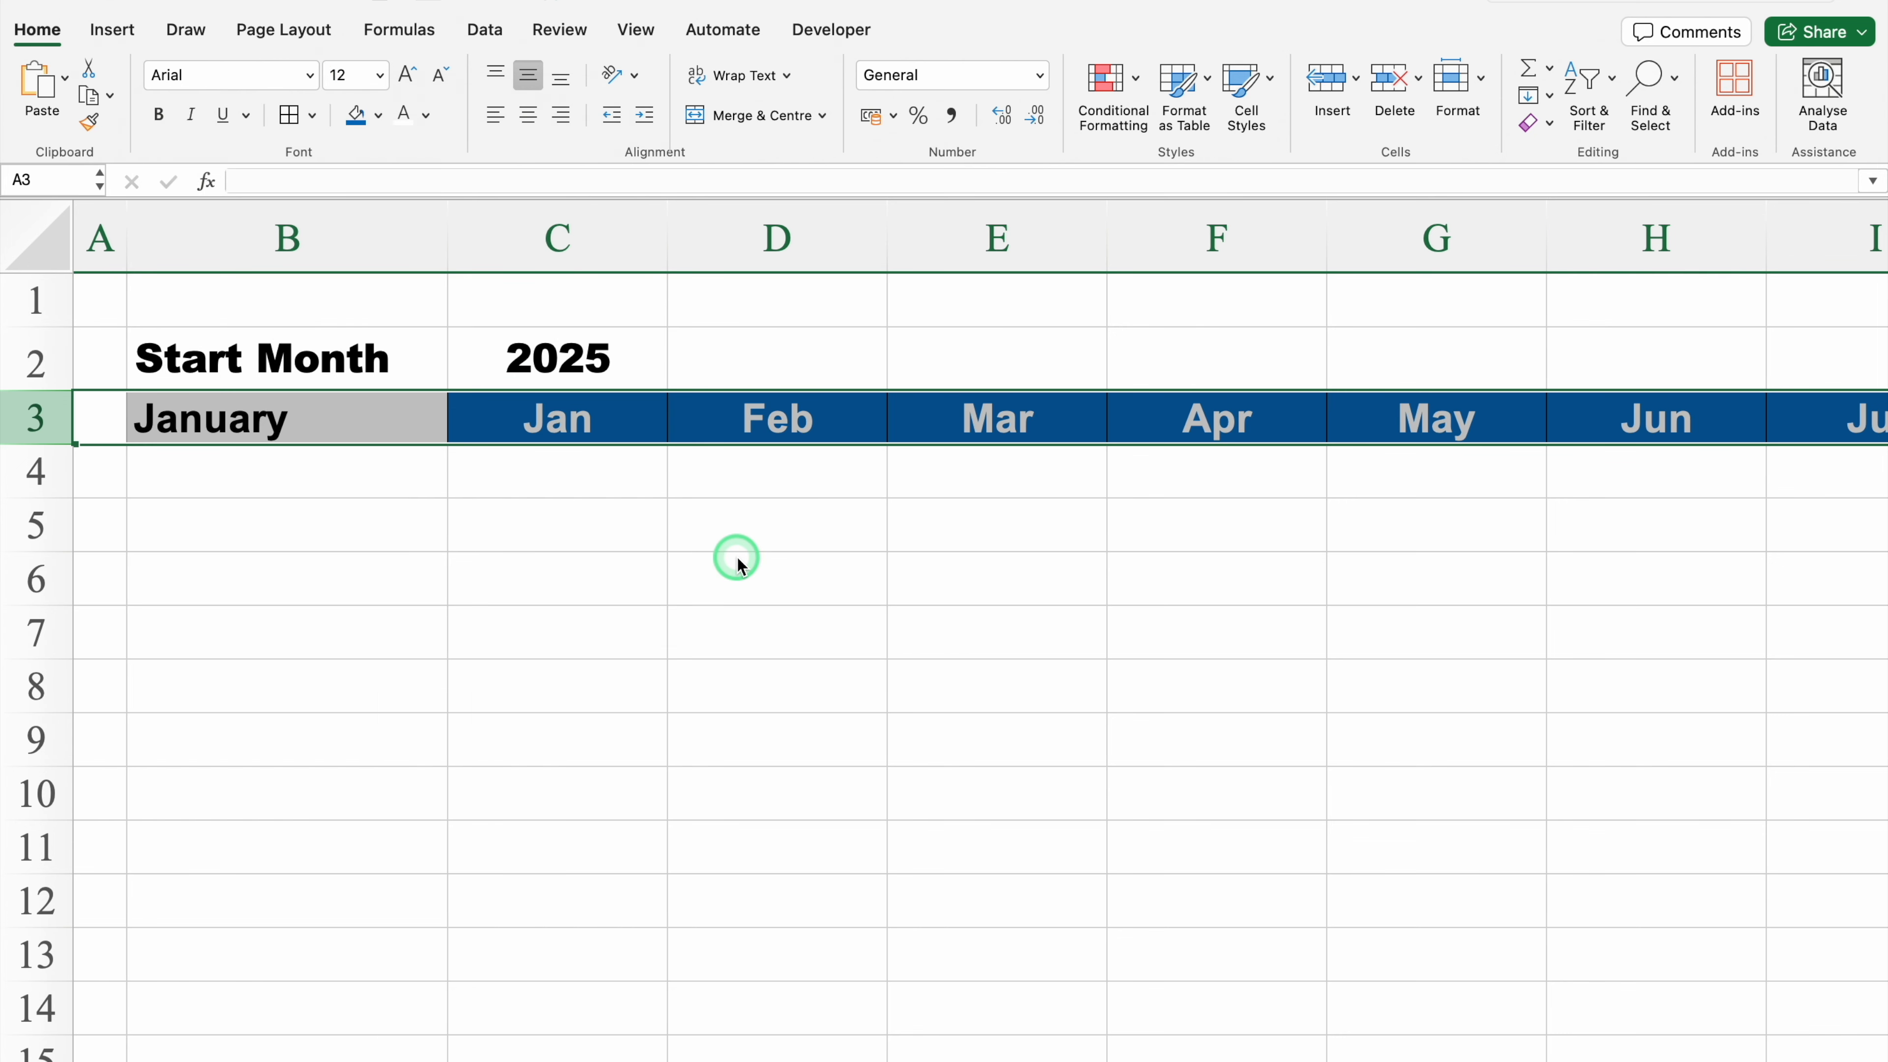
left_click(528, 115)
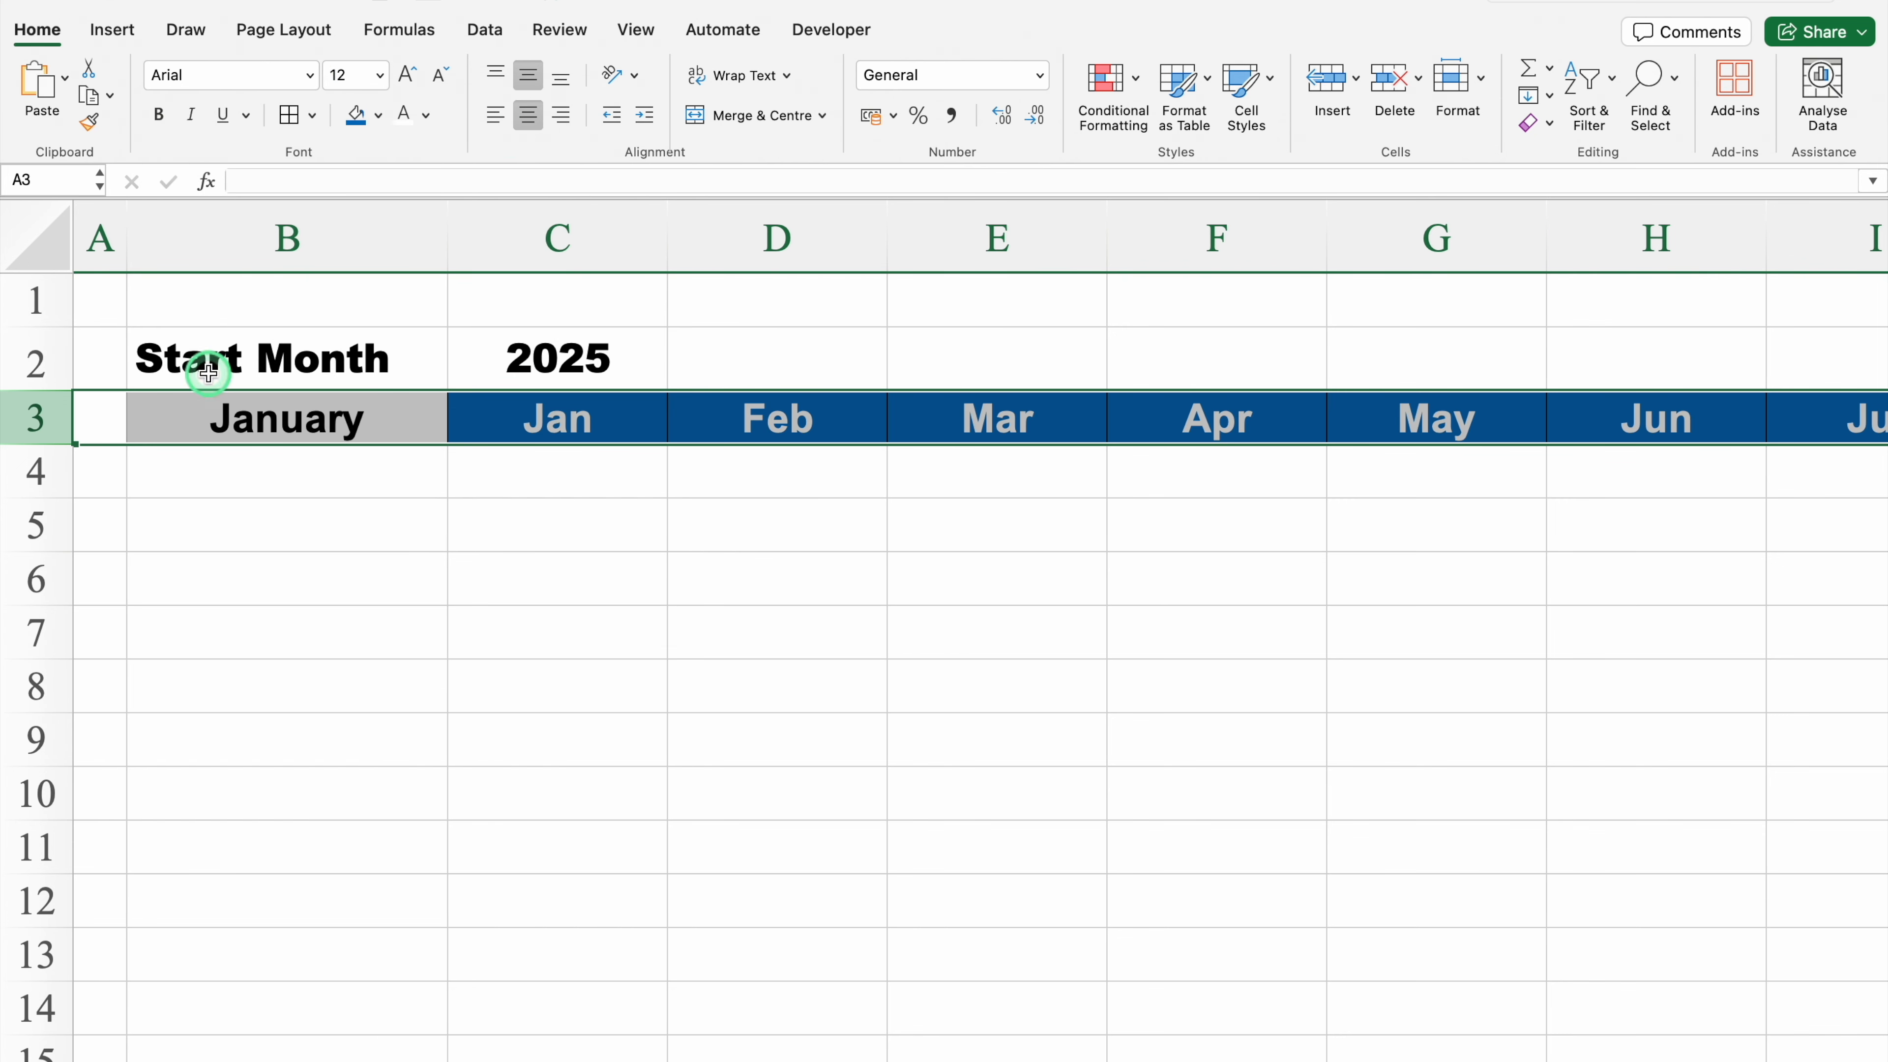
Step: Centre-align row 2 horizontally
left_click(36, 360)
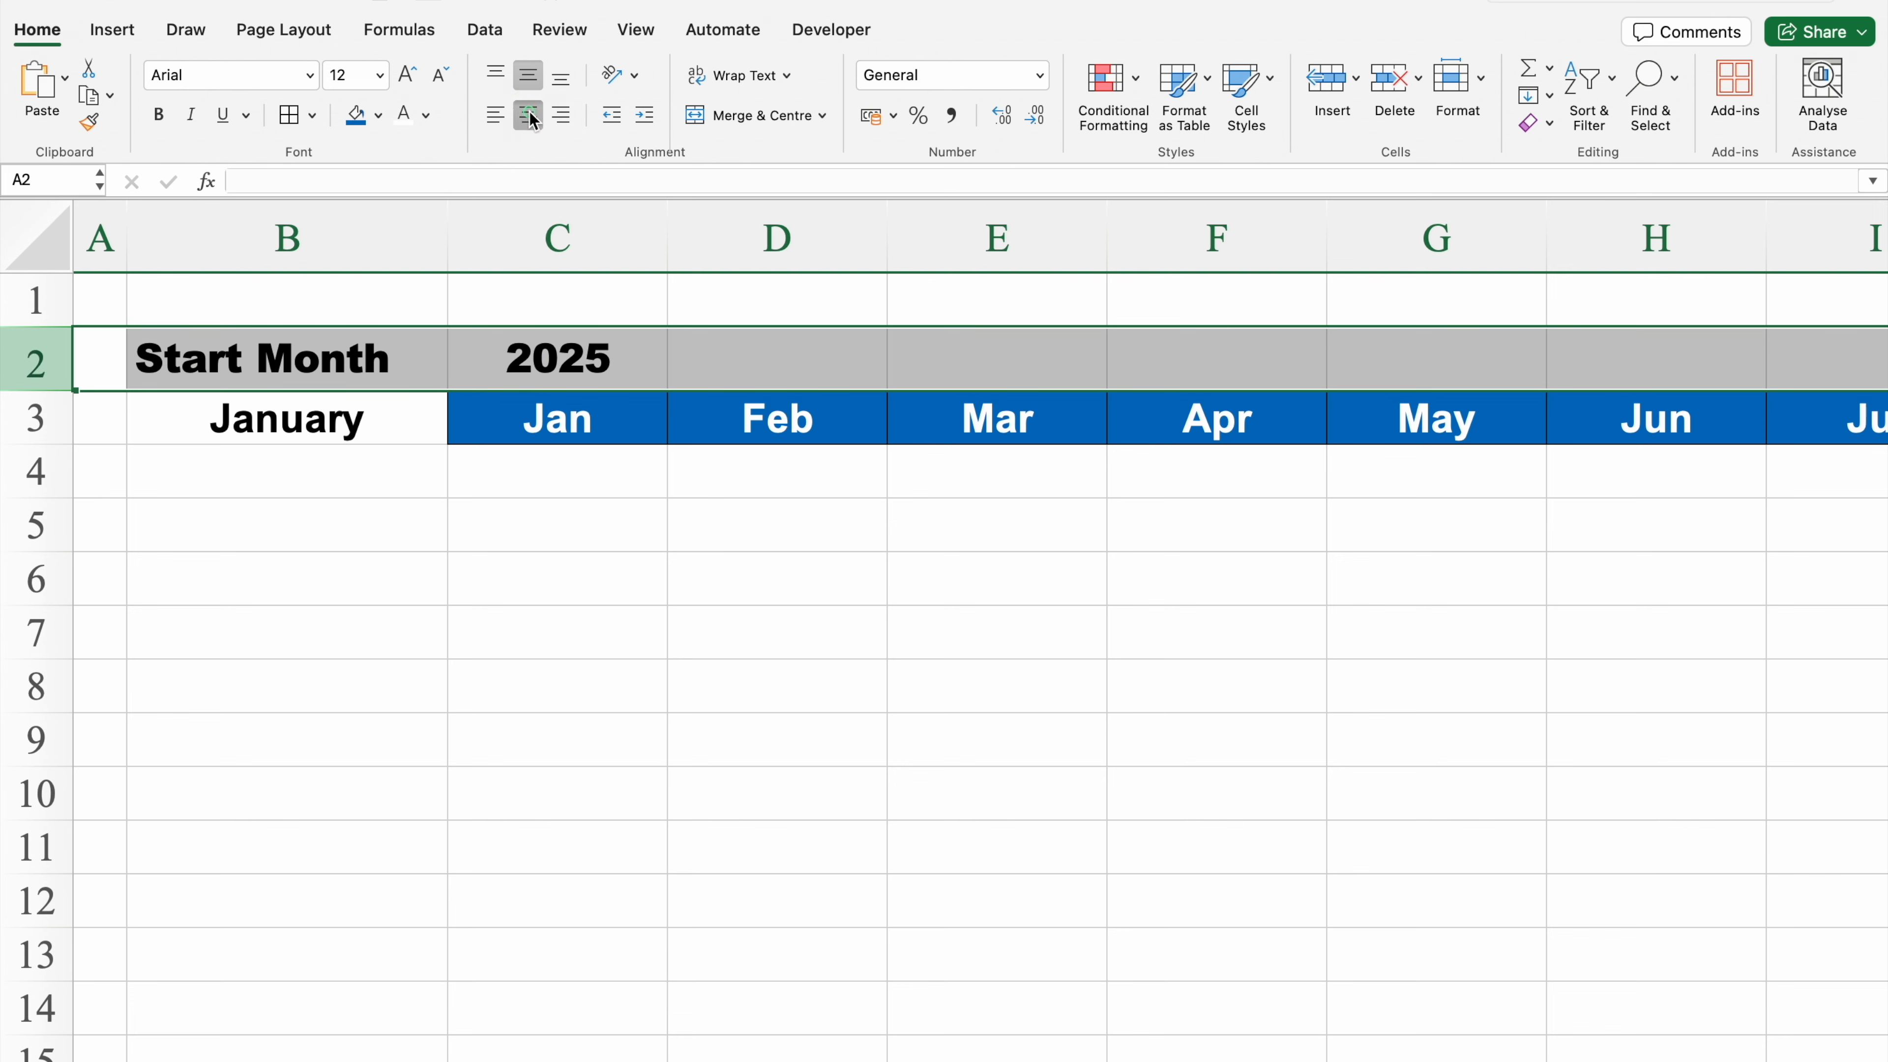
left_click(529, 116)
left_click(643, 507)
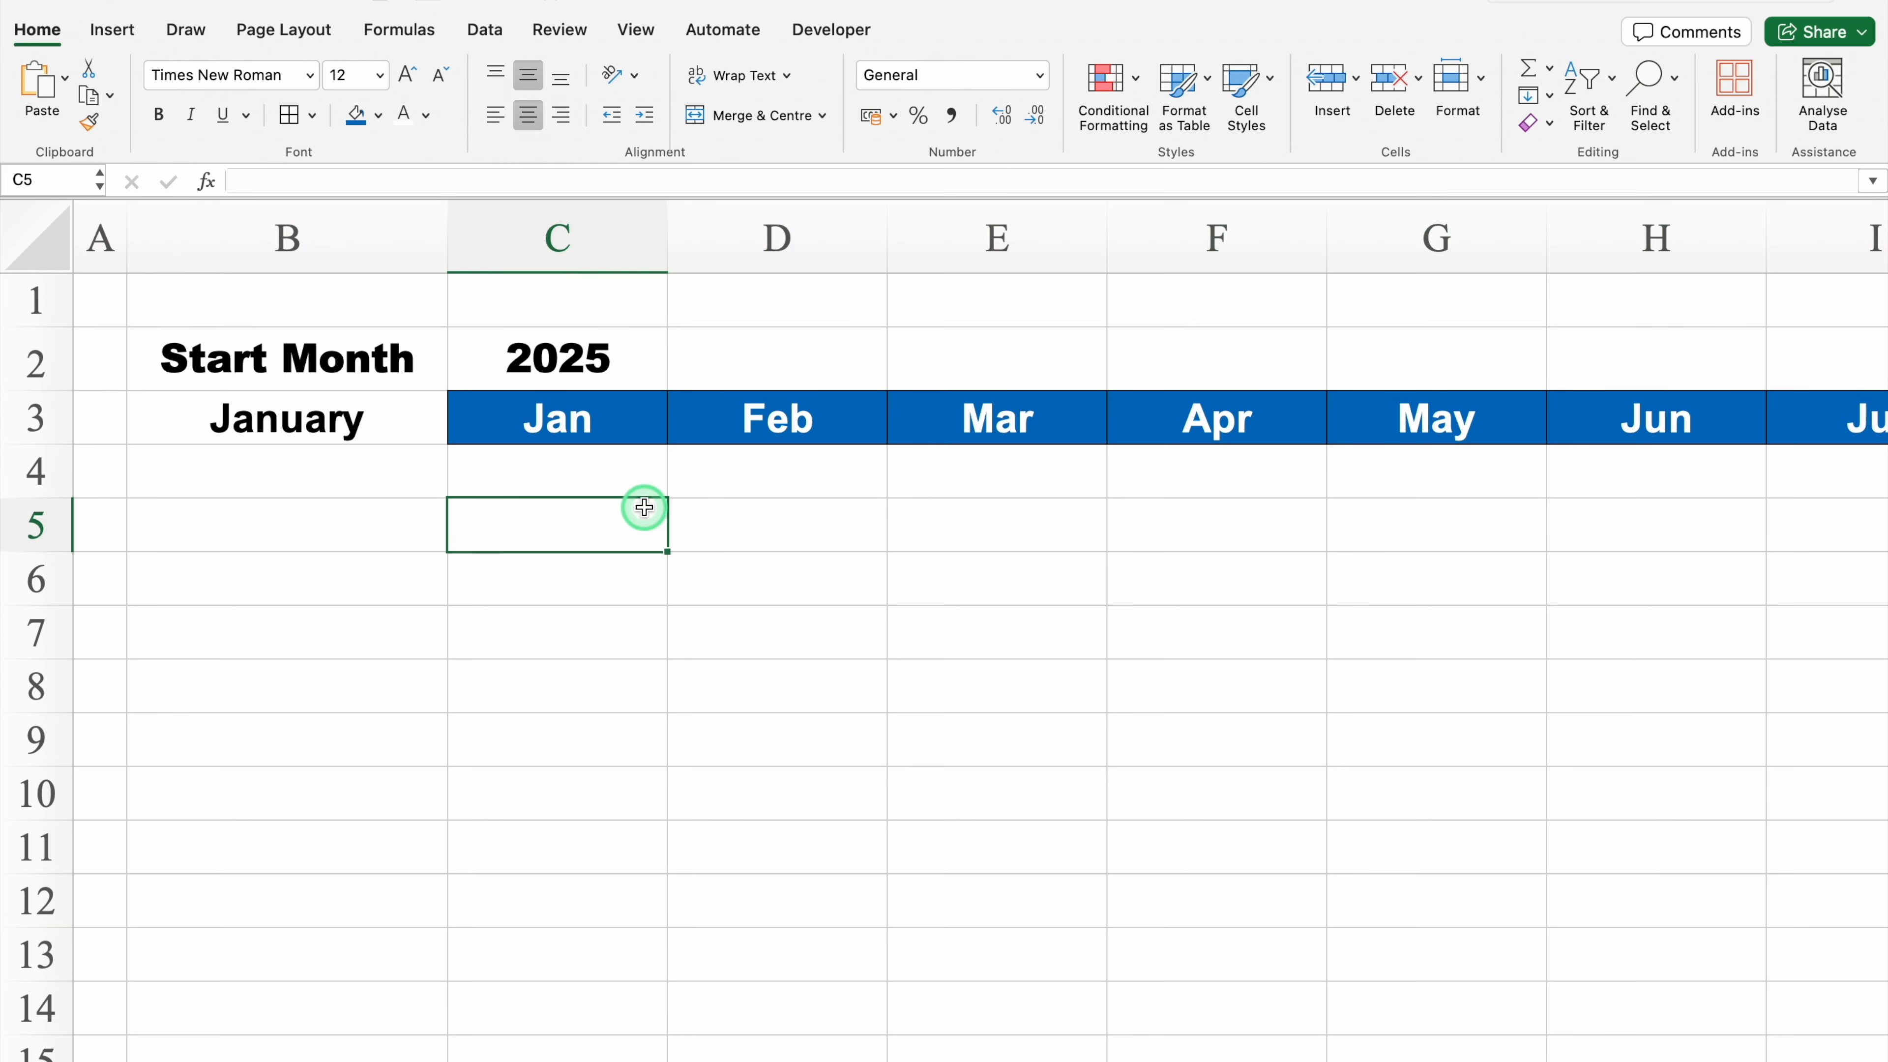
Step: Fill cell B3 with red
left_click(367, 413)
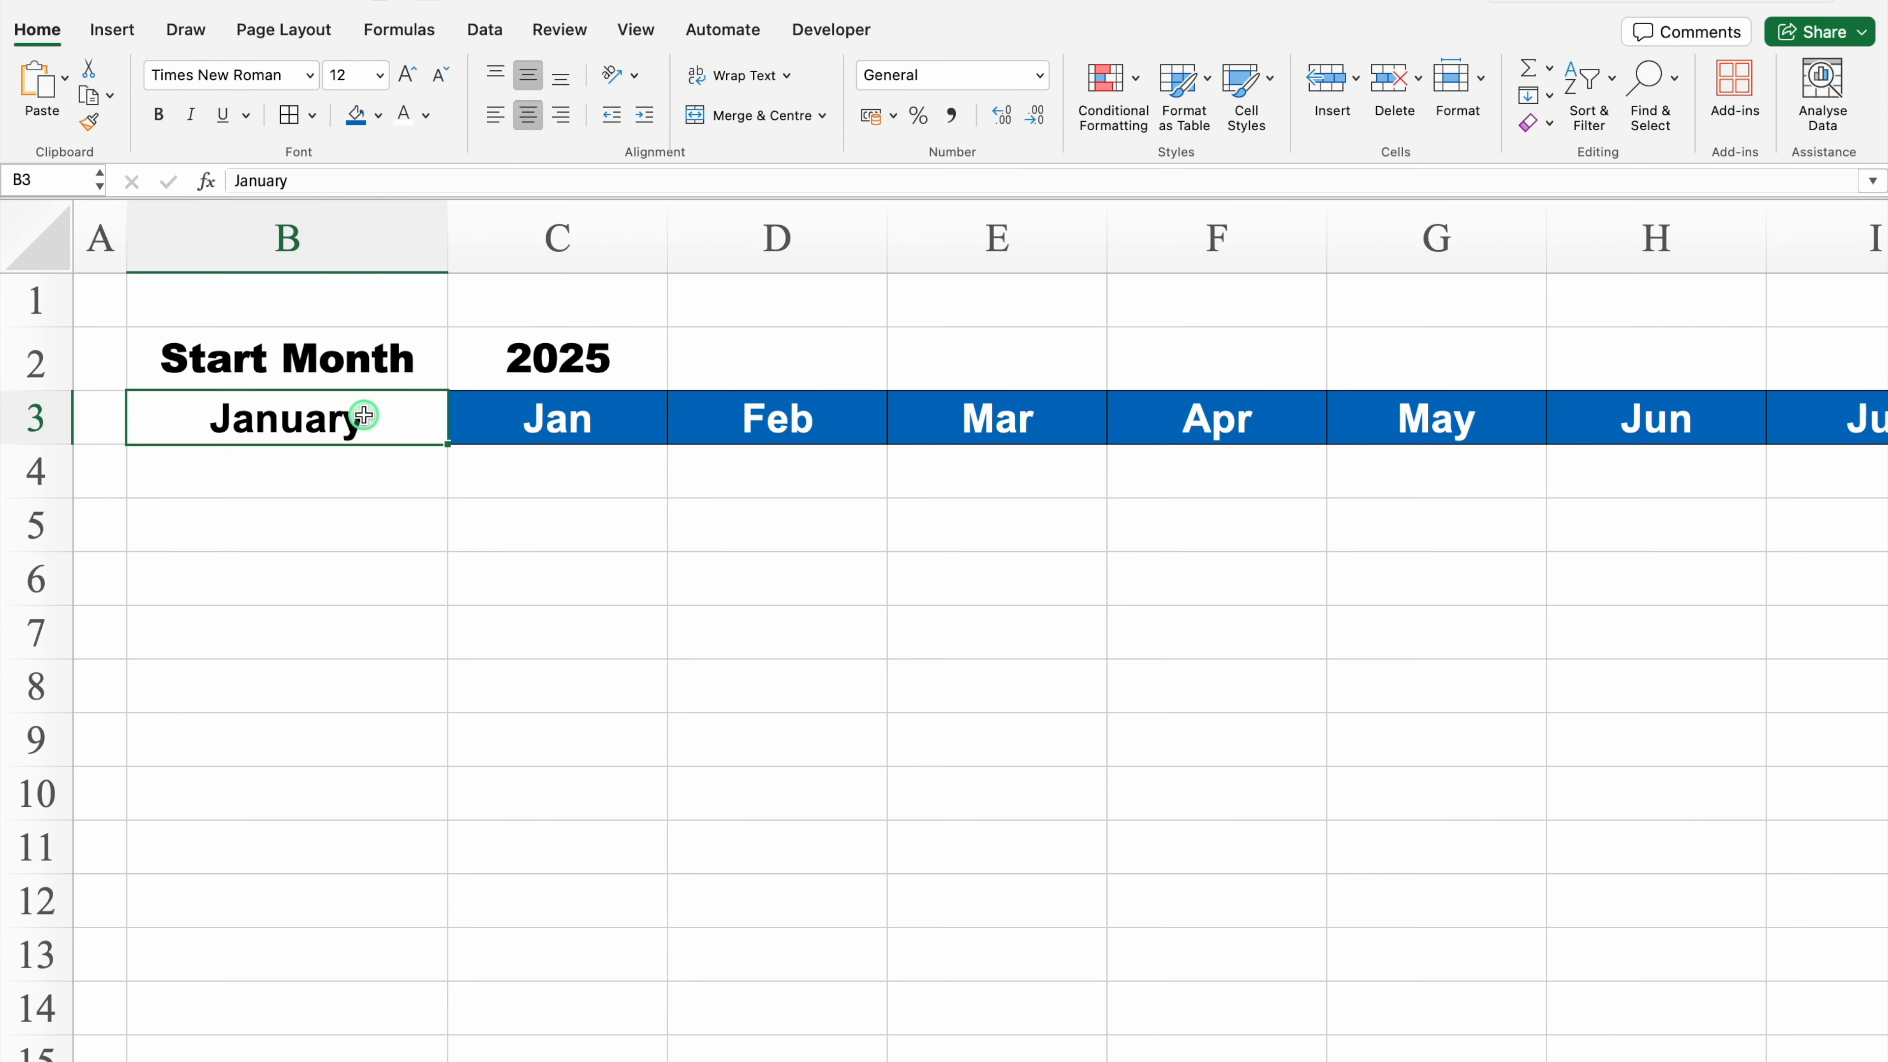
left_click(380, 116)
left_click(387, 410)
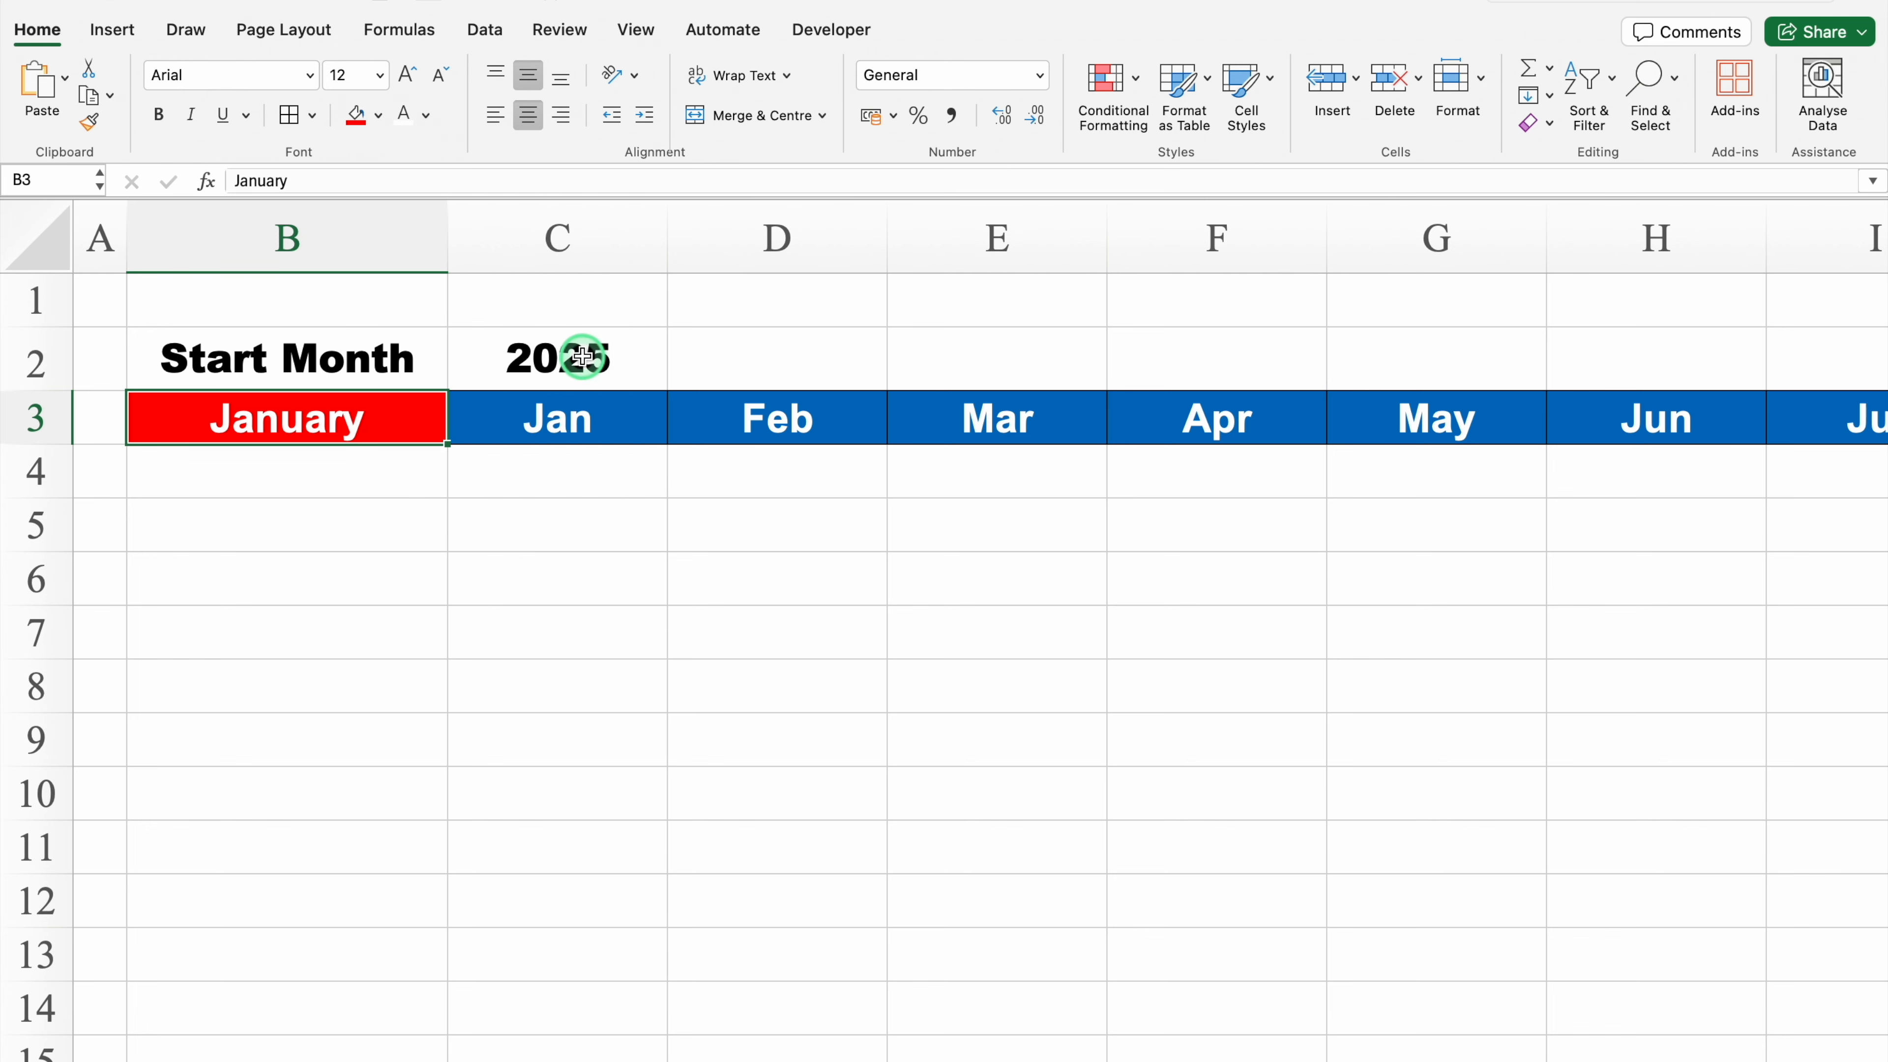
Step: Merge D2 across the rest of row 2 and fill the merged cell dark navy blue
left_click(760, 355)
left_click_drag(766, 357, 1850, 357)
left_click(724, 115)
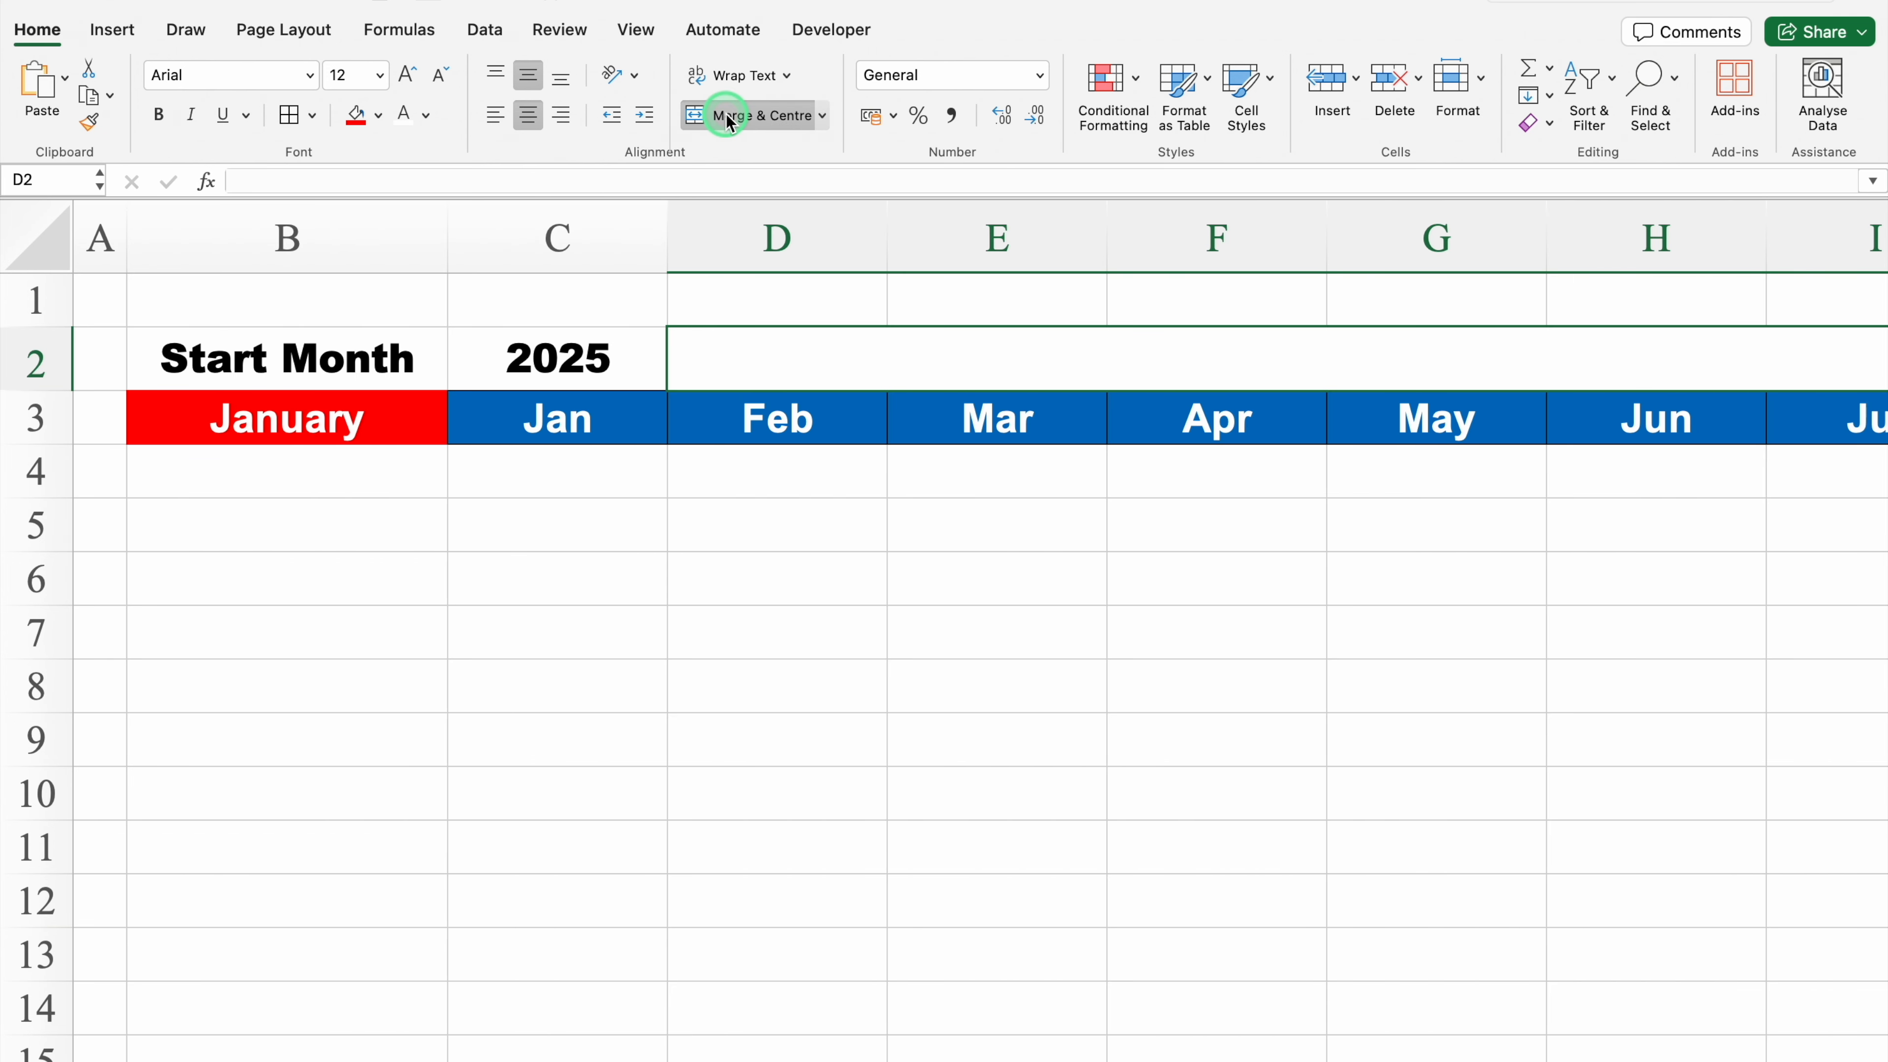
left_click(379, 115)
left_click(433, 356)
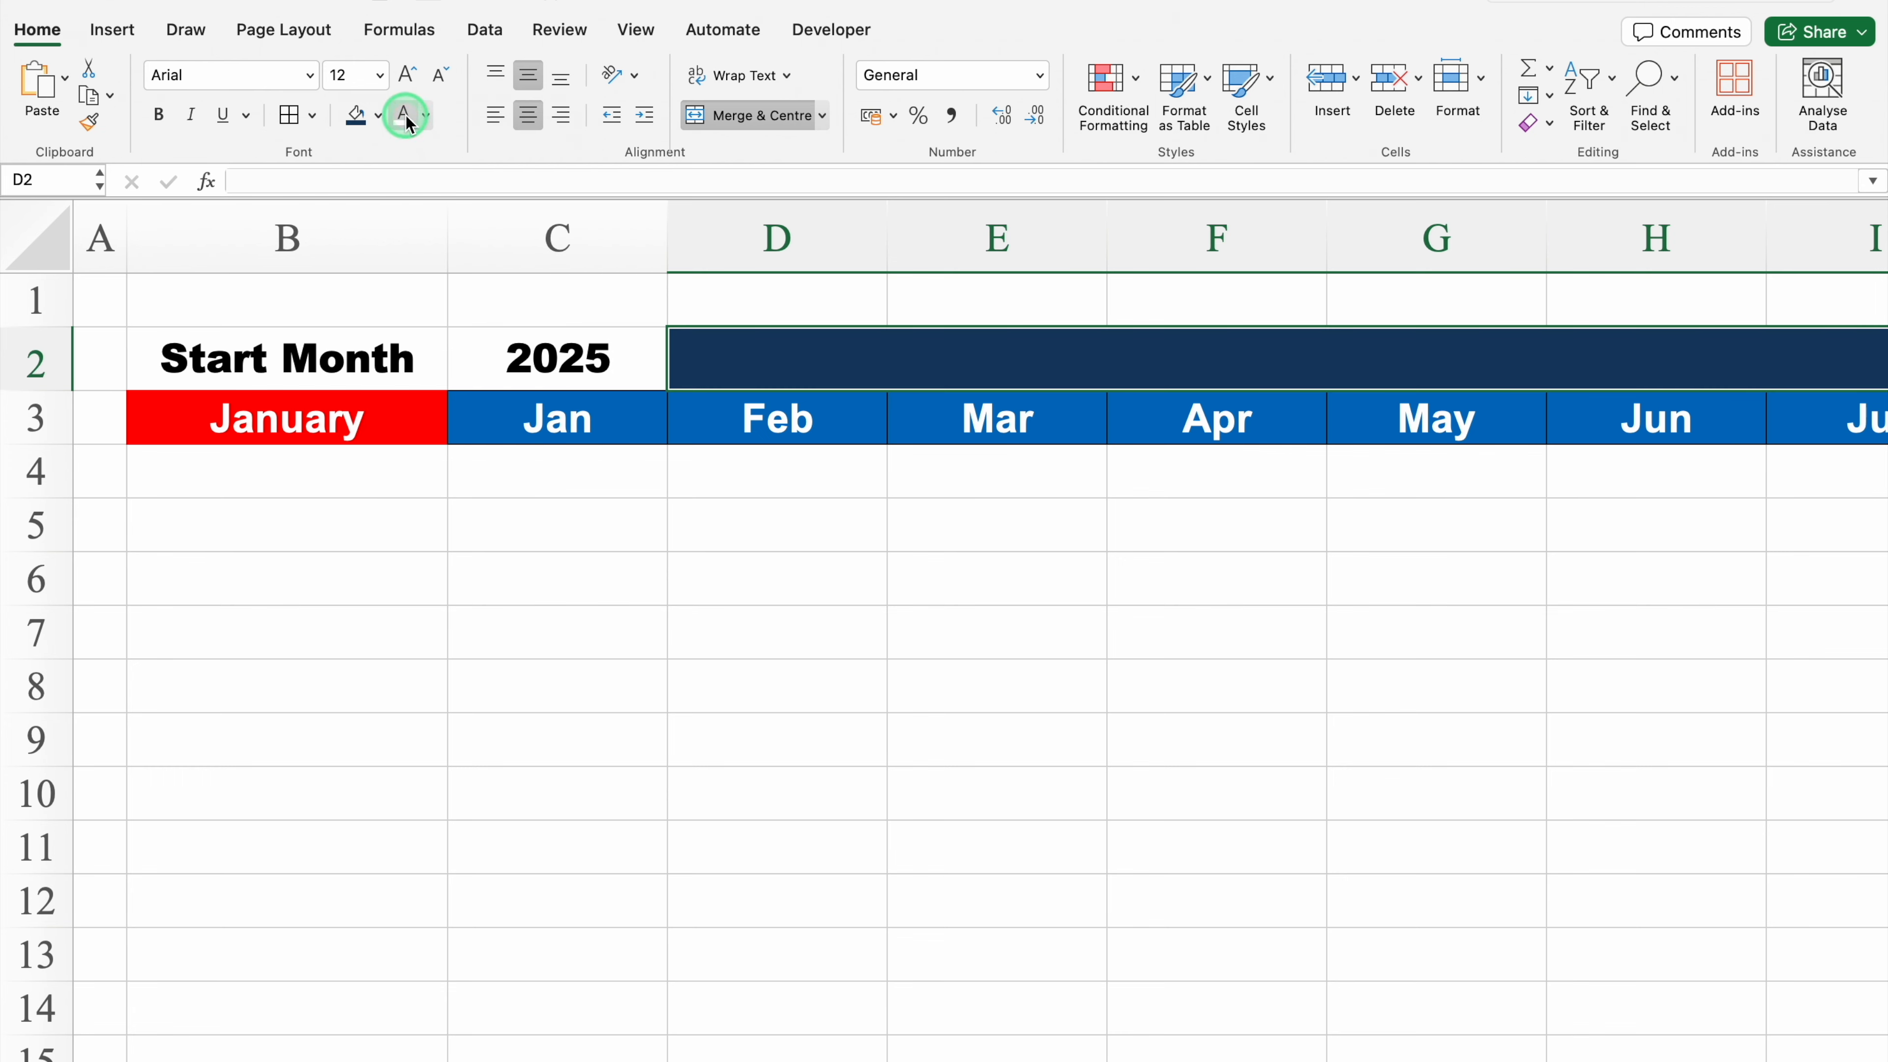
Step: Enter the title Monthly Budget in the merged D2 at 16 pt font size, left-aligned
left_click(407, 76)
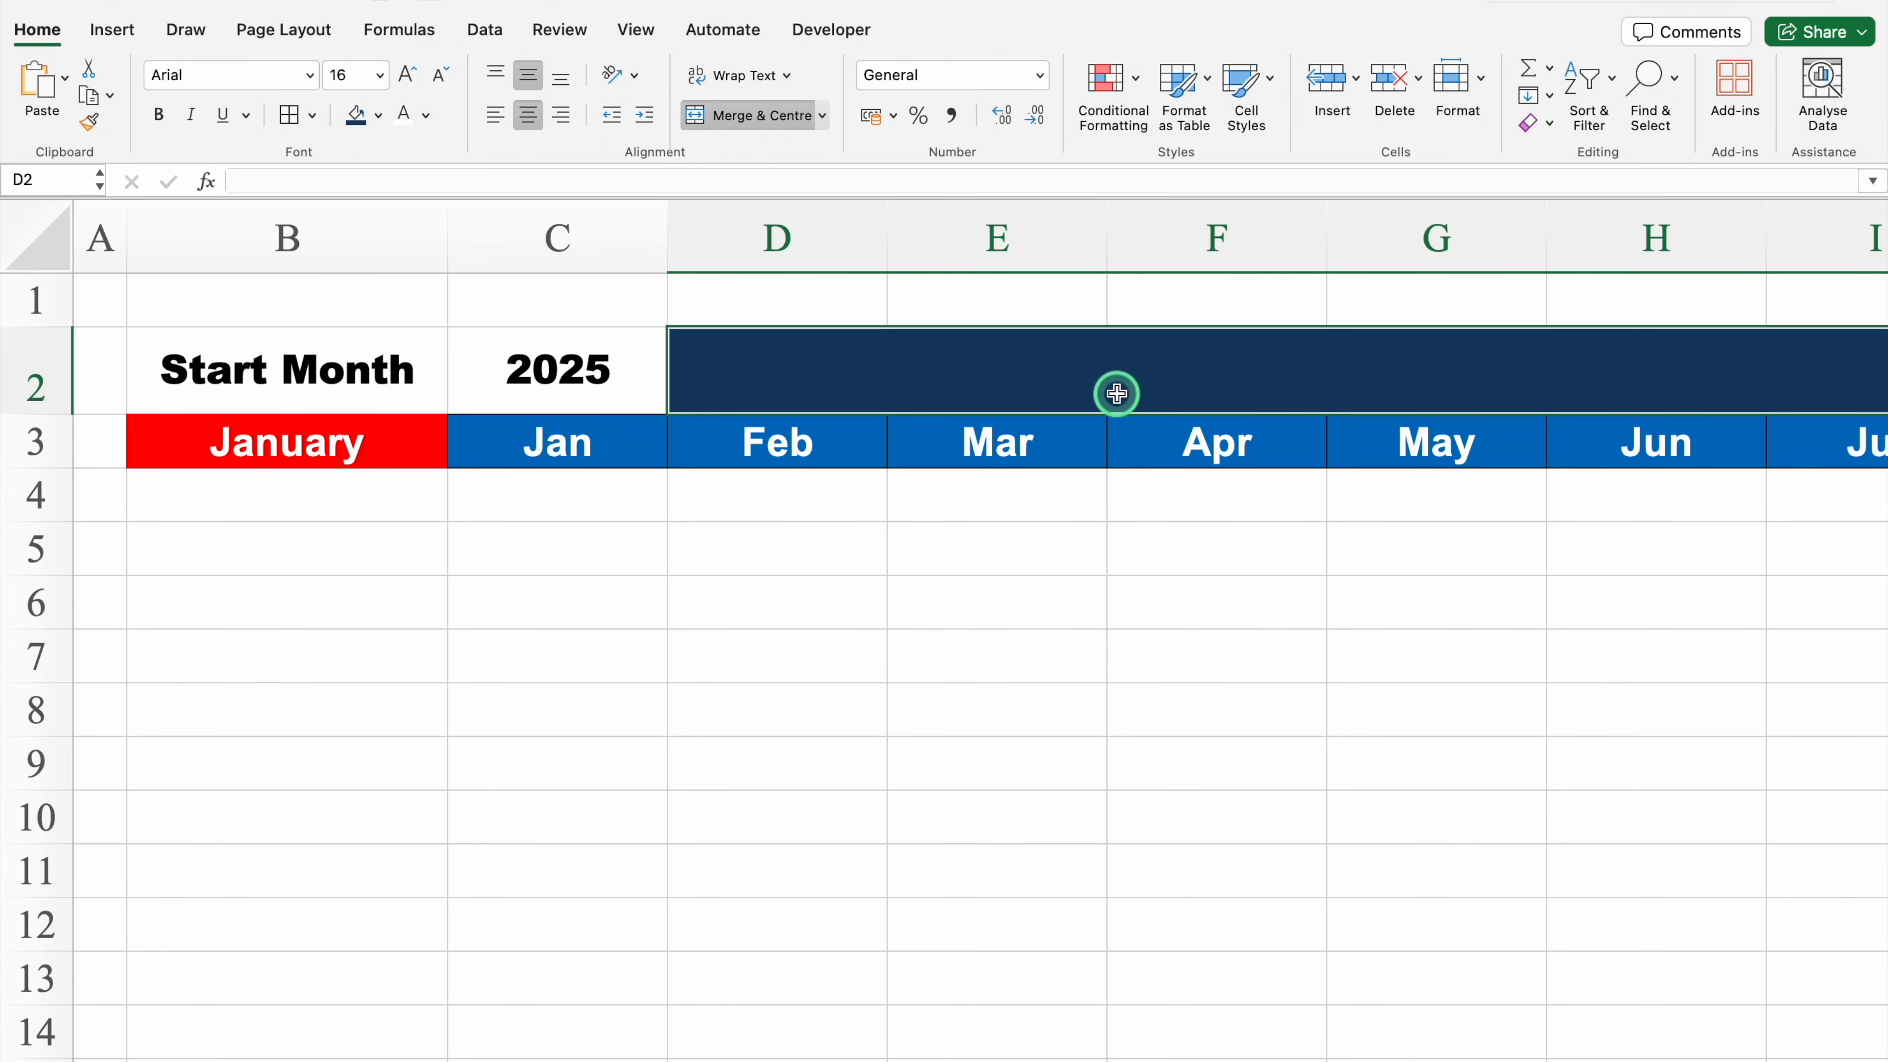
type("Monthly Budget")
key("Return")
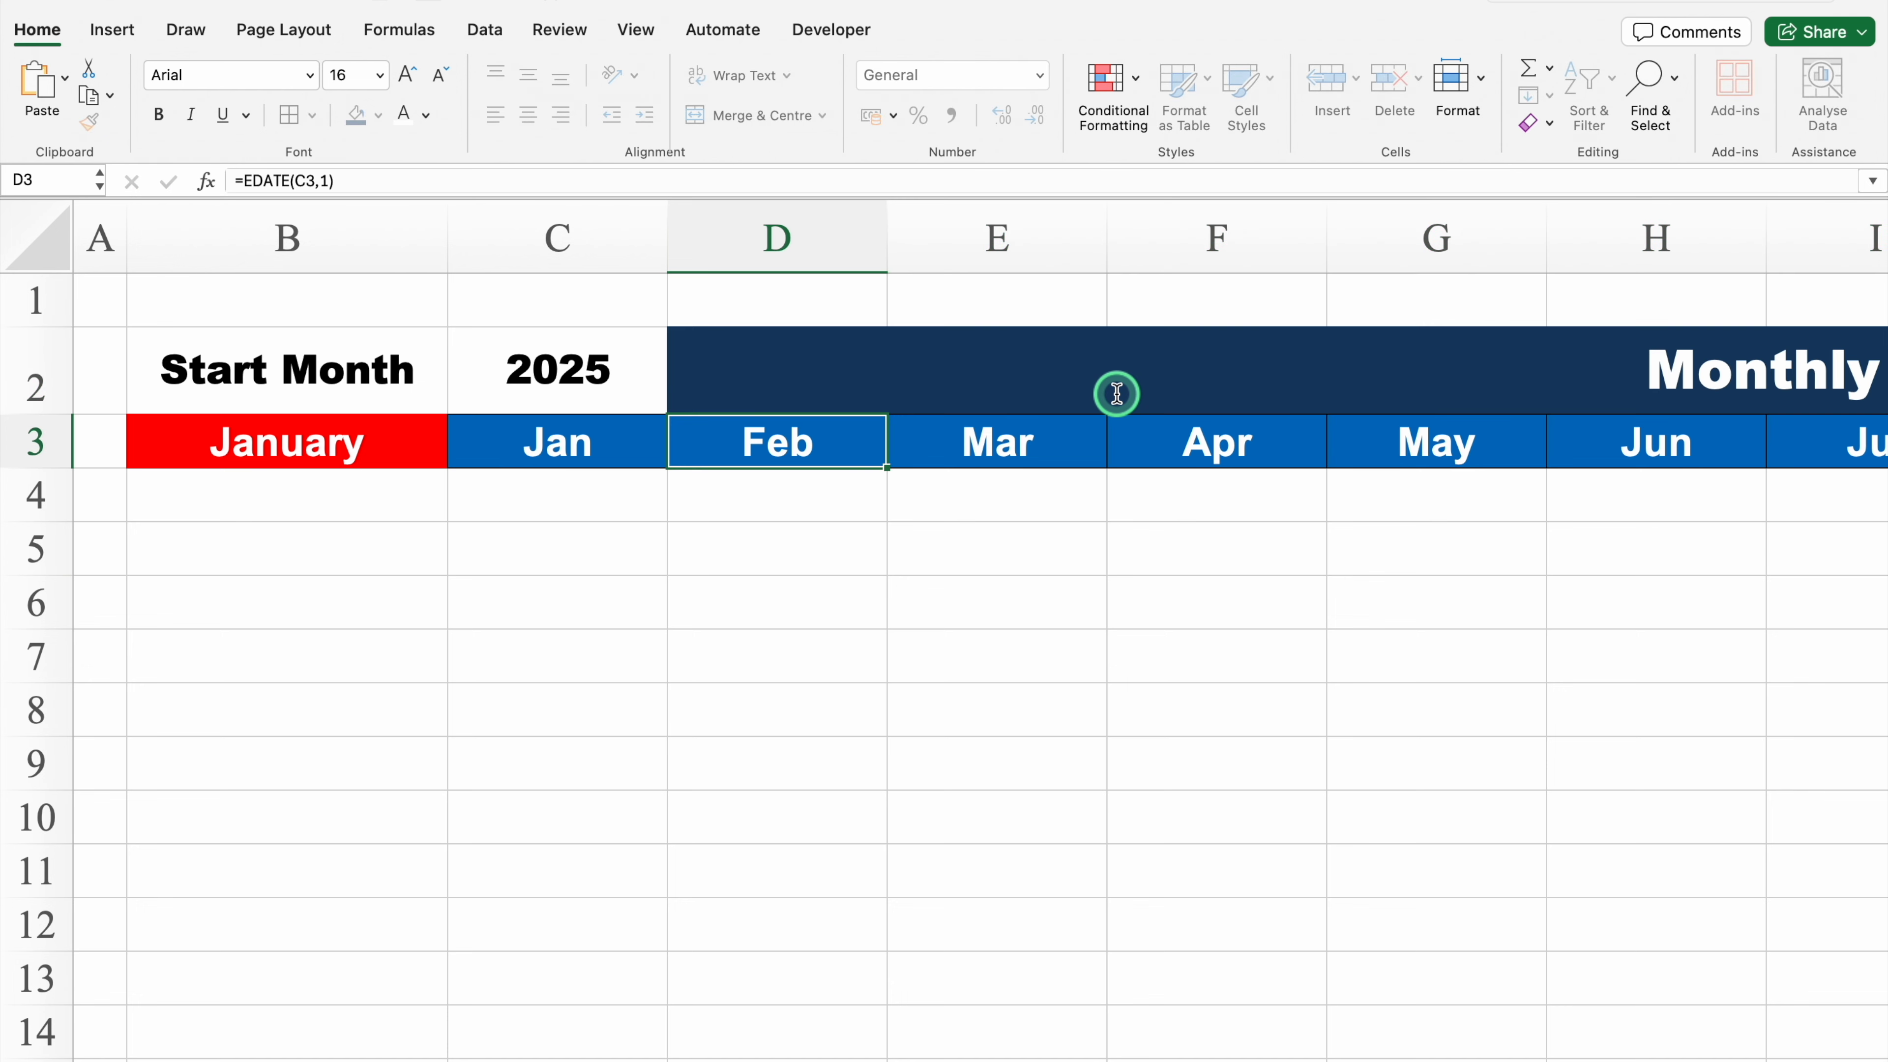
left_click(916, 358)
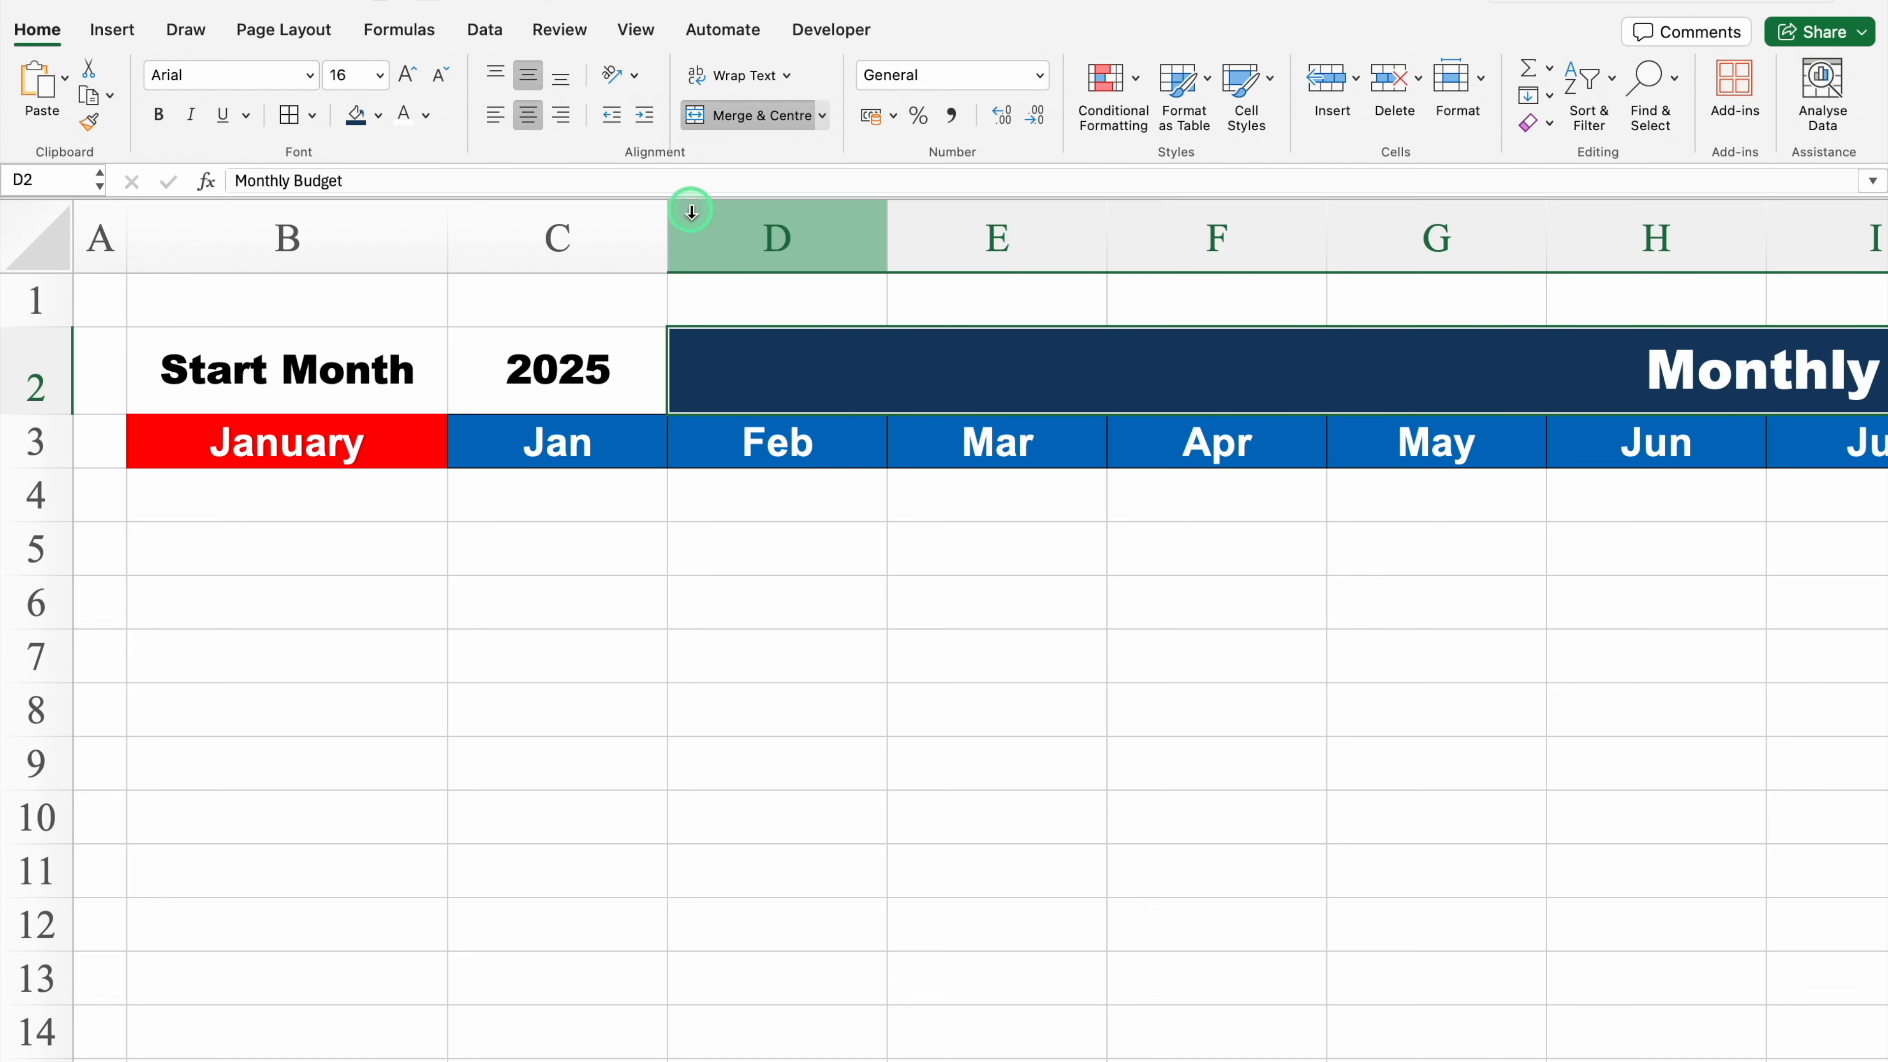
left_click(494, 118)
Step: Fill B2:C2 with dark navy blue and set their text colour to white
left_click(290, 354)
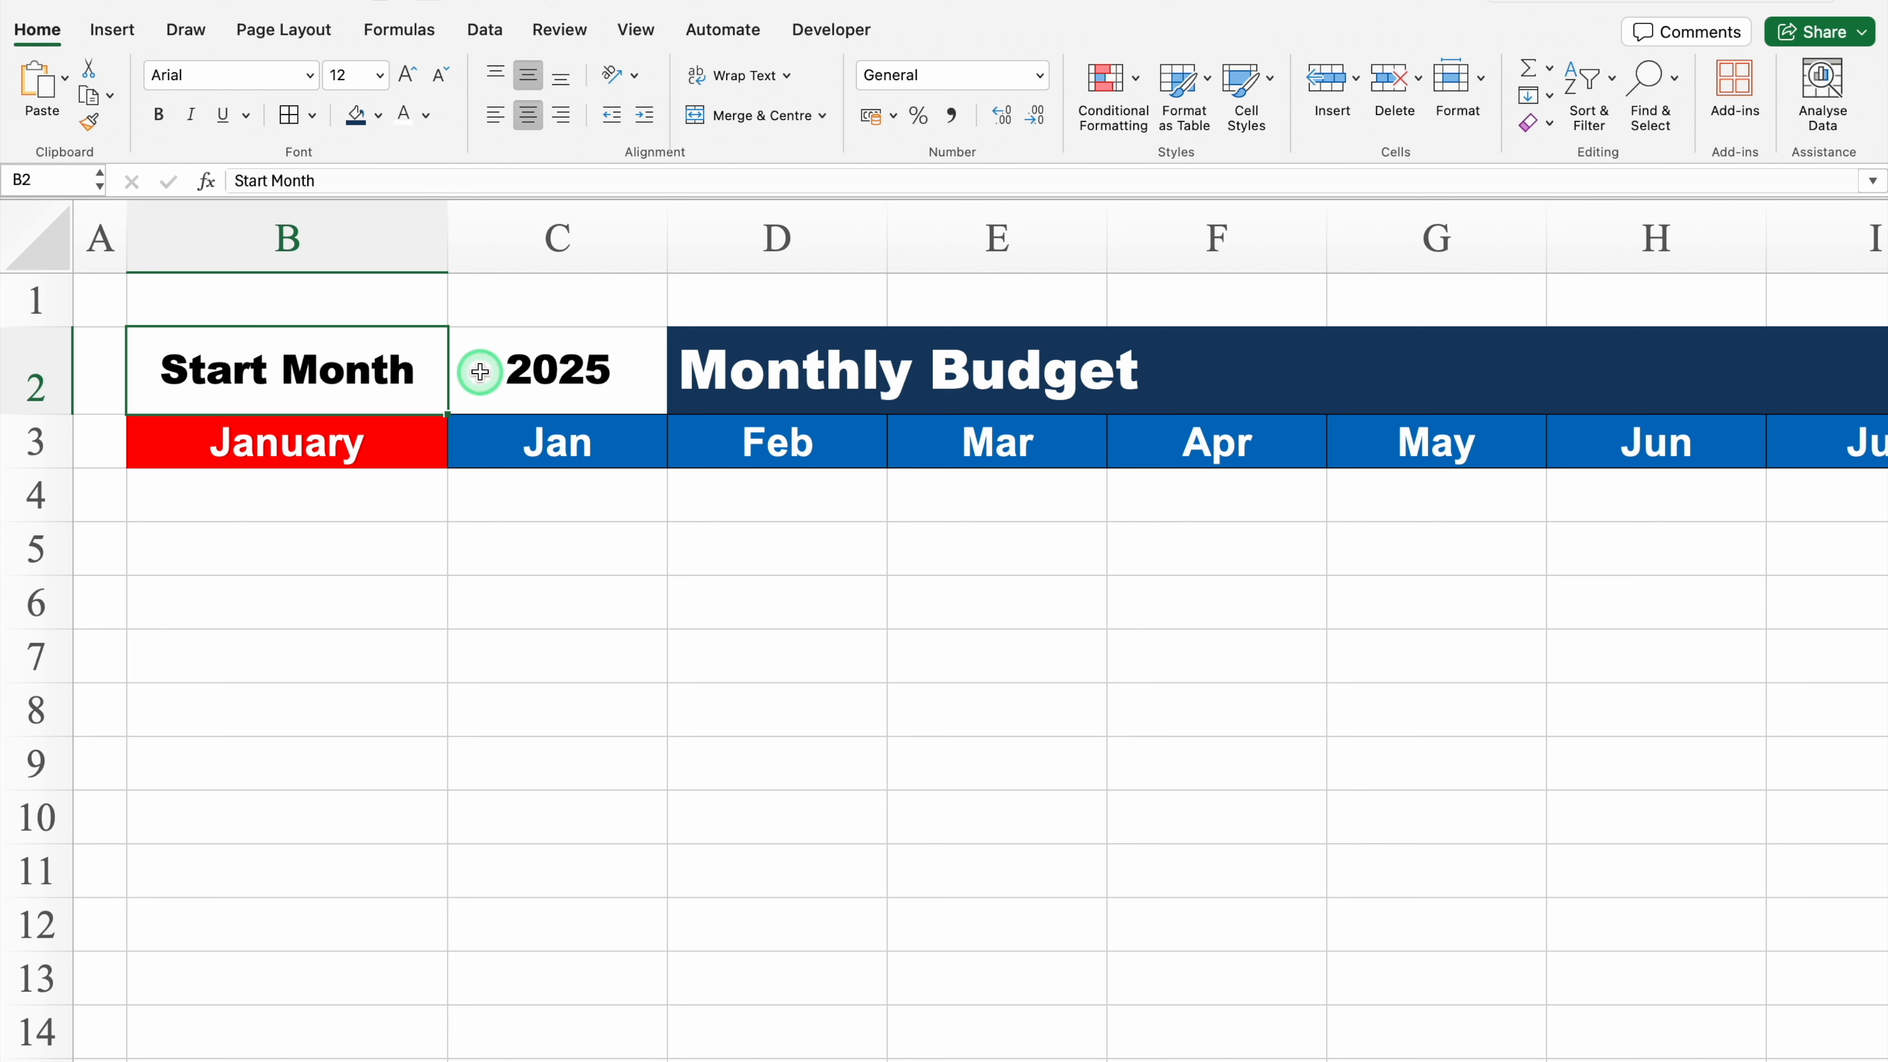
left_click_drag(332, 367, 784, 368)
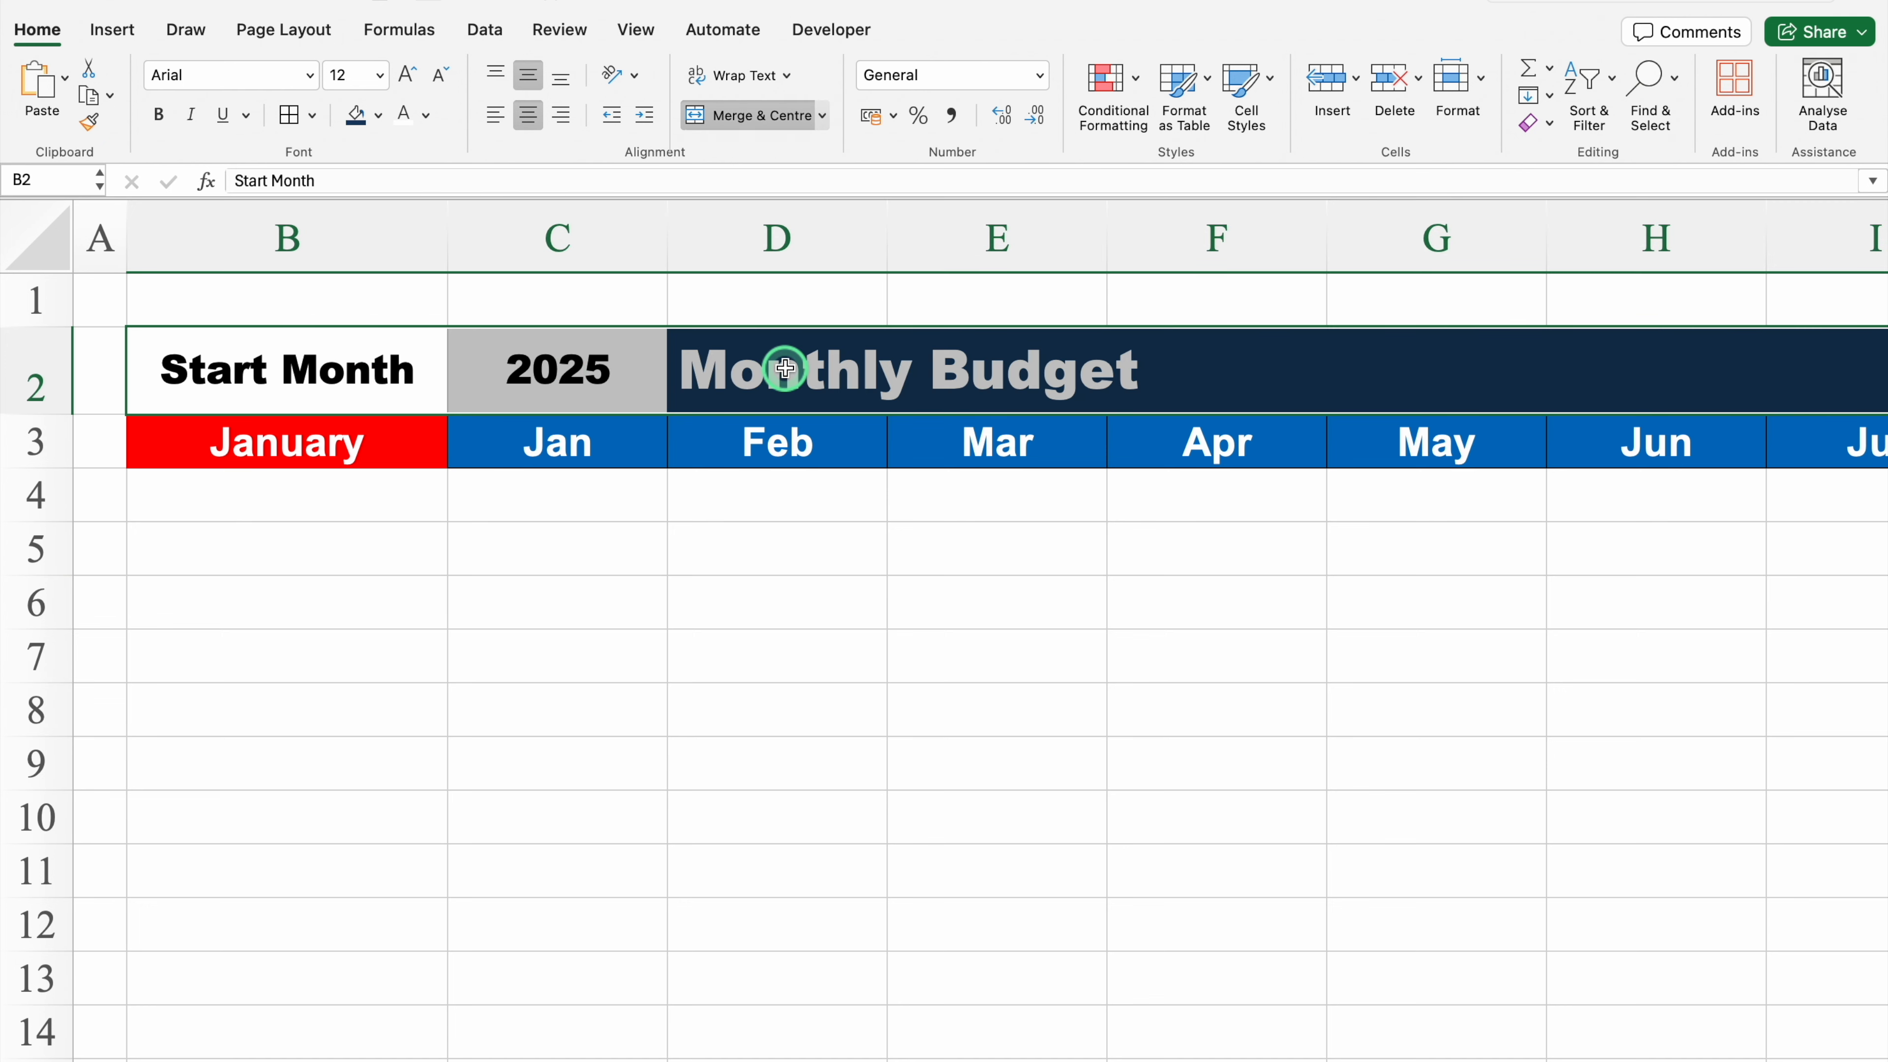
left_click(355, 116)
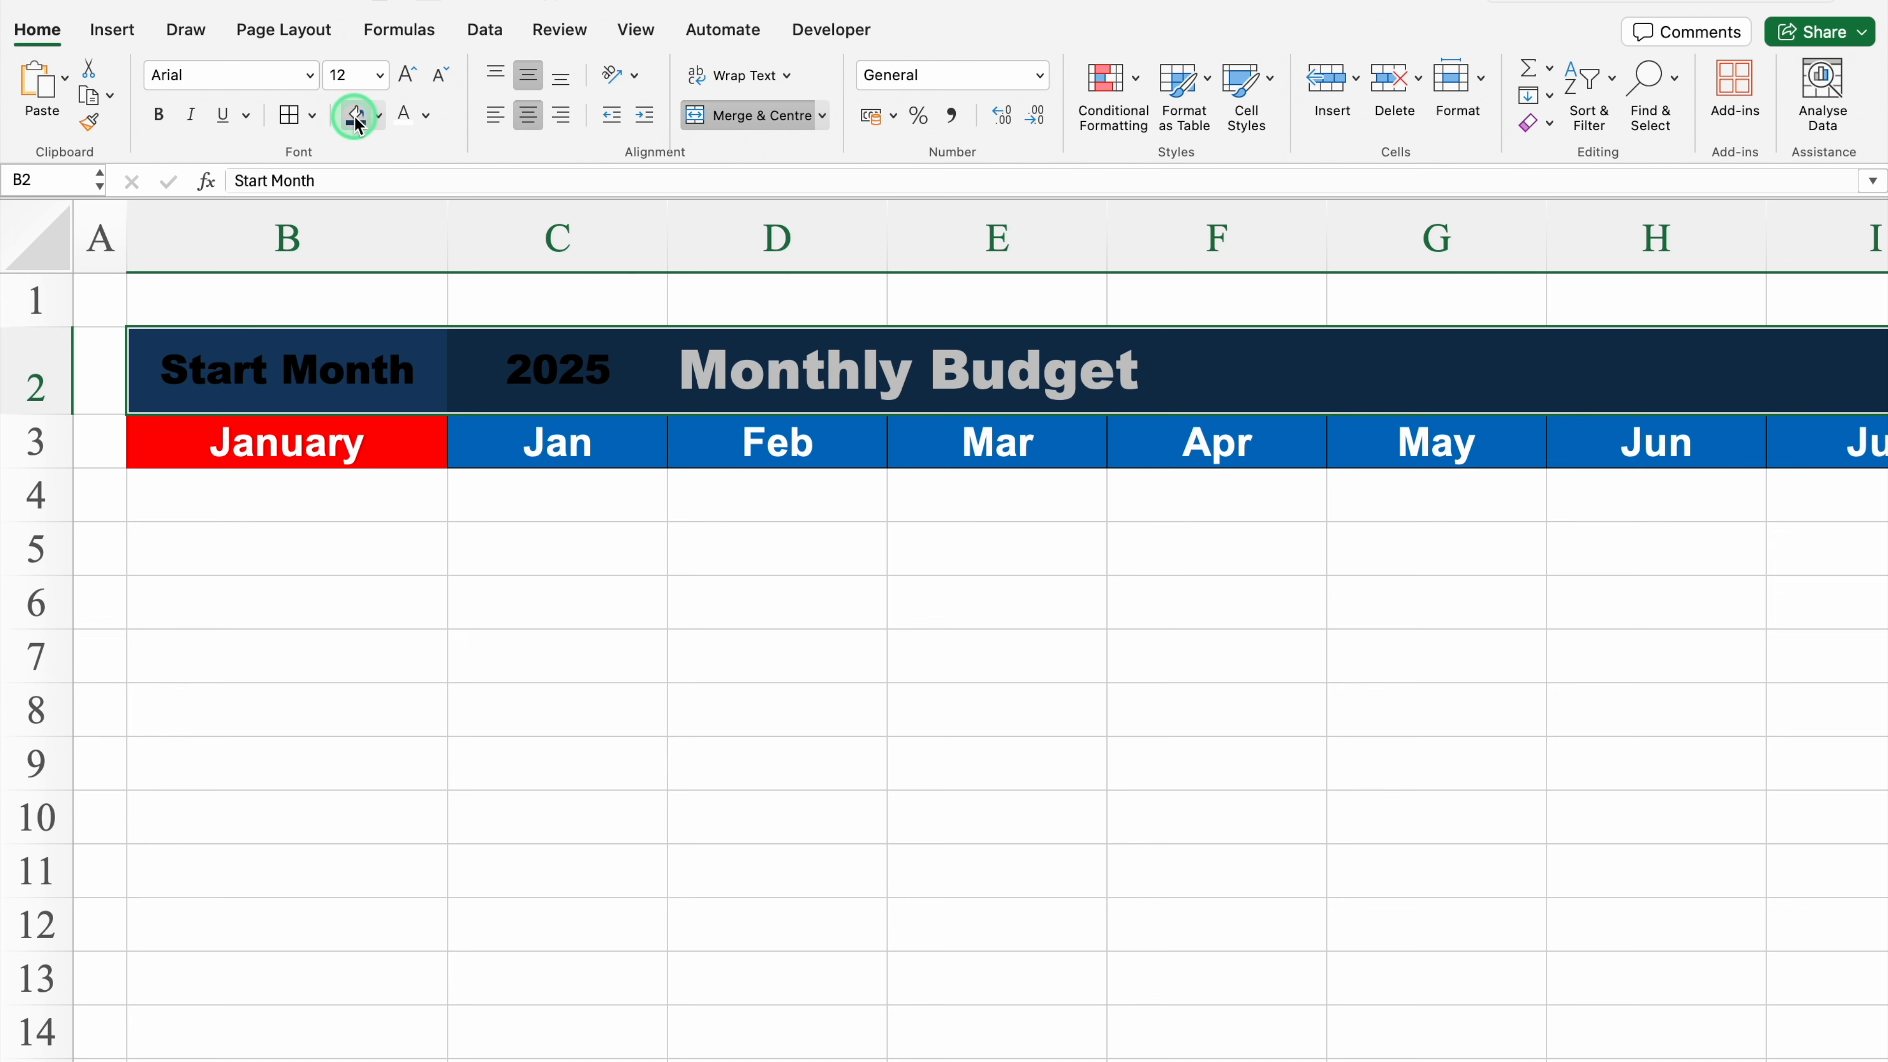
left_click(405, 116)
Step: Apply an outside border around cells B2:C2
left_click(311, 115)
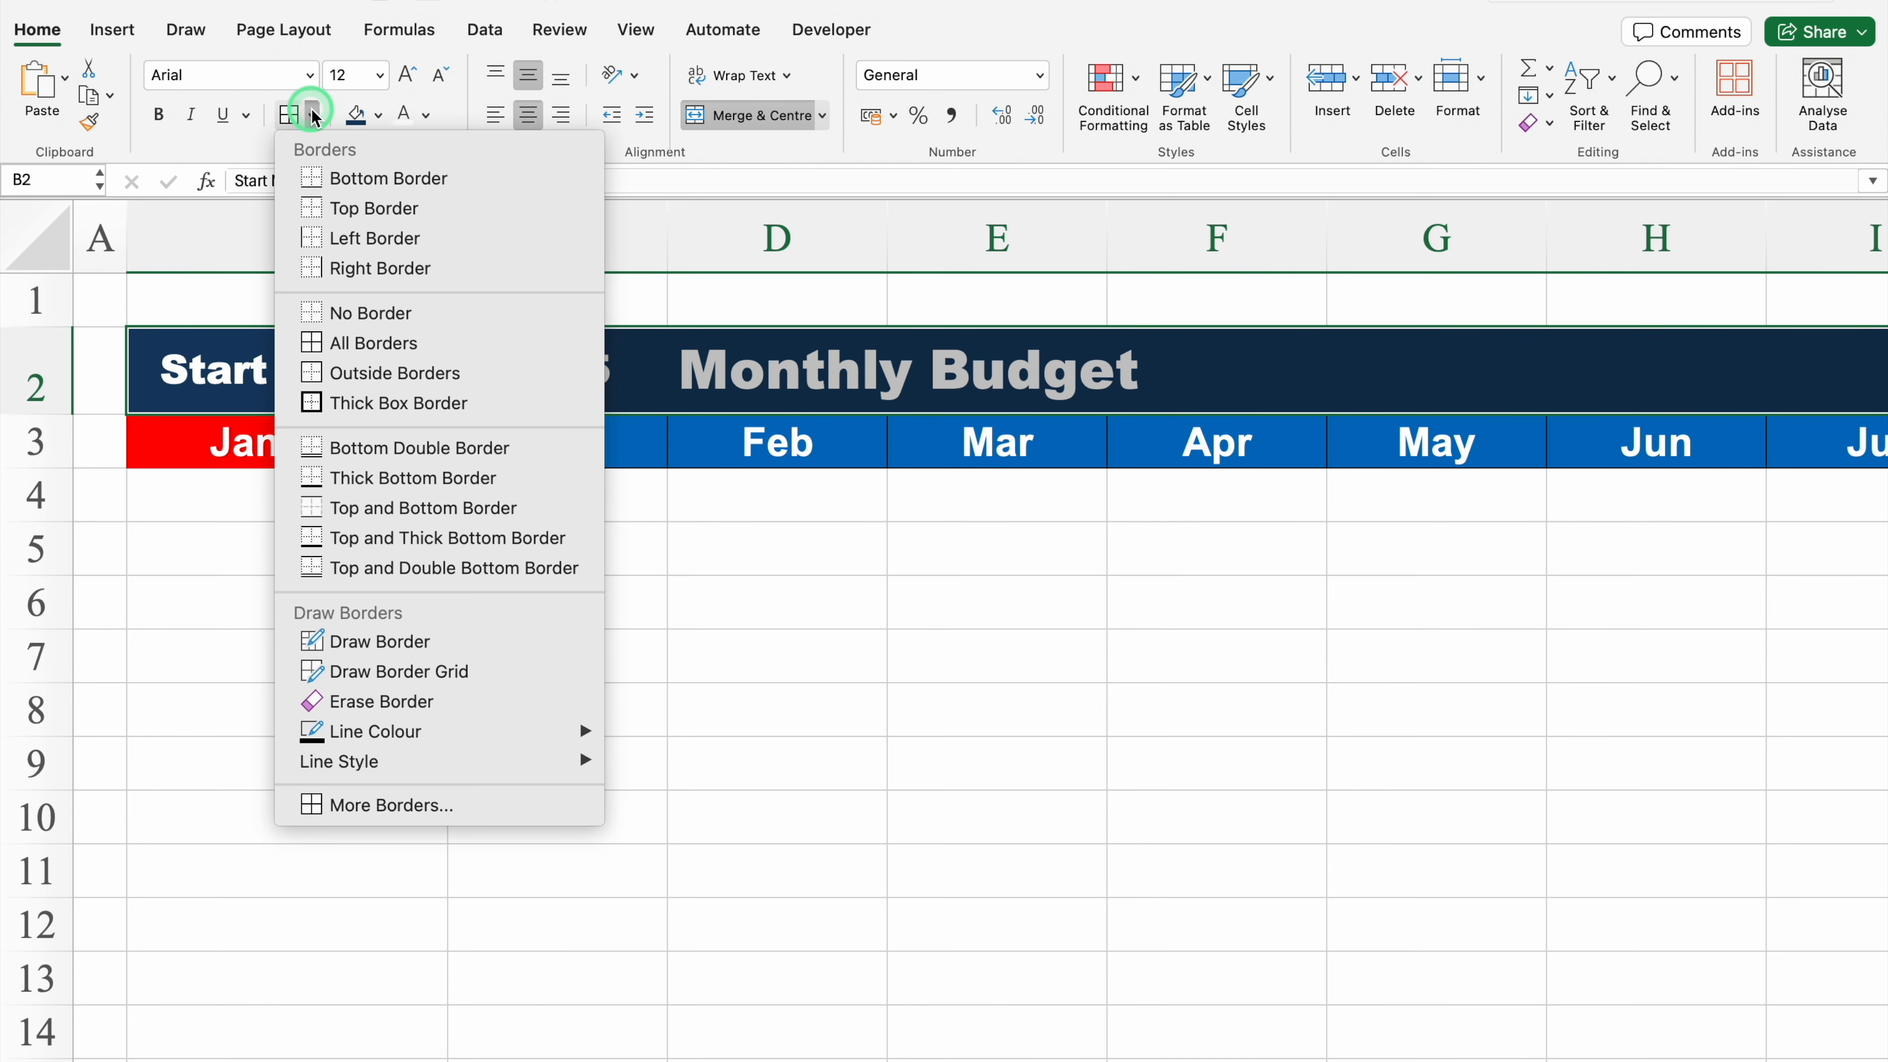
left_click(418, 379)
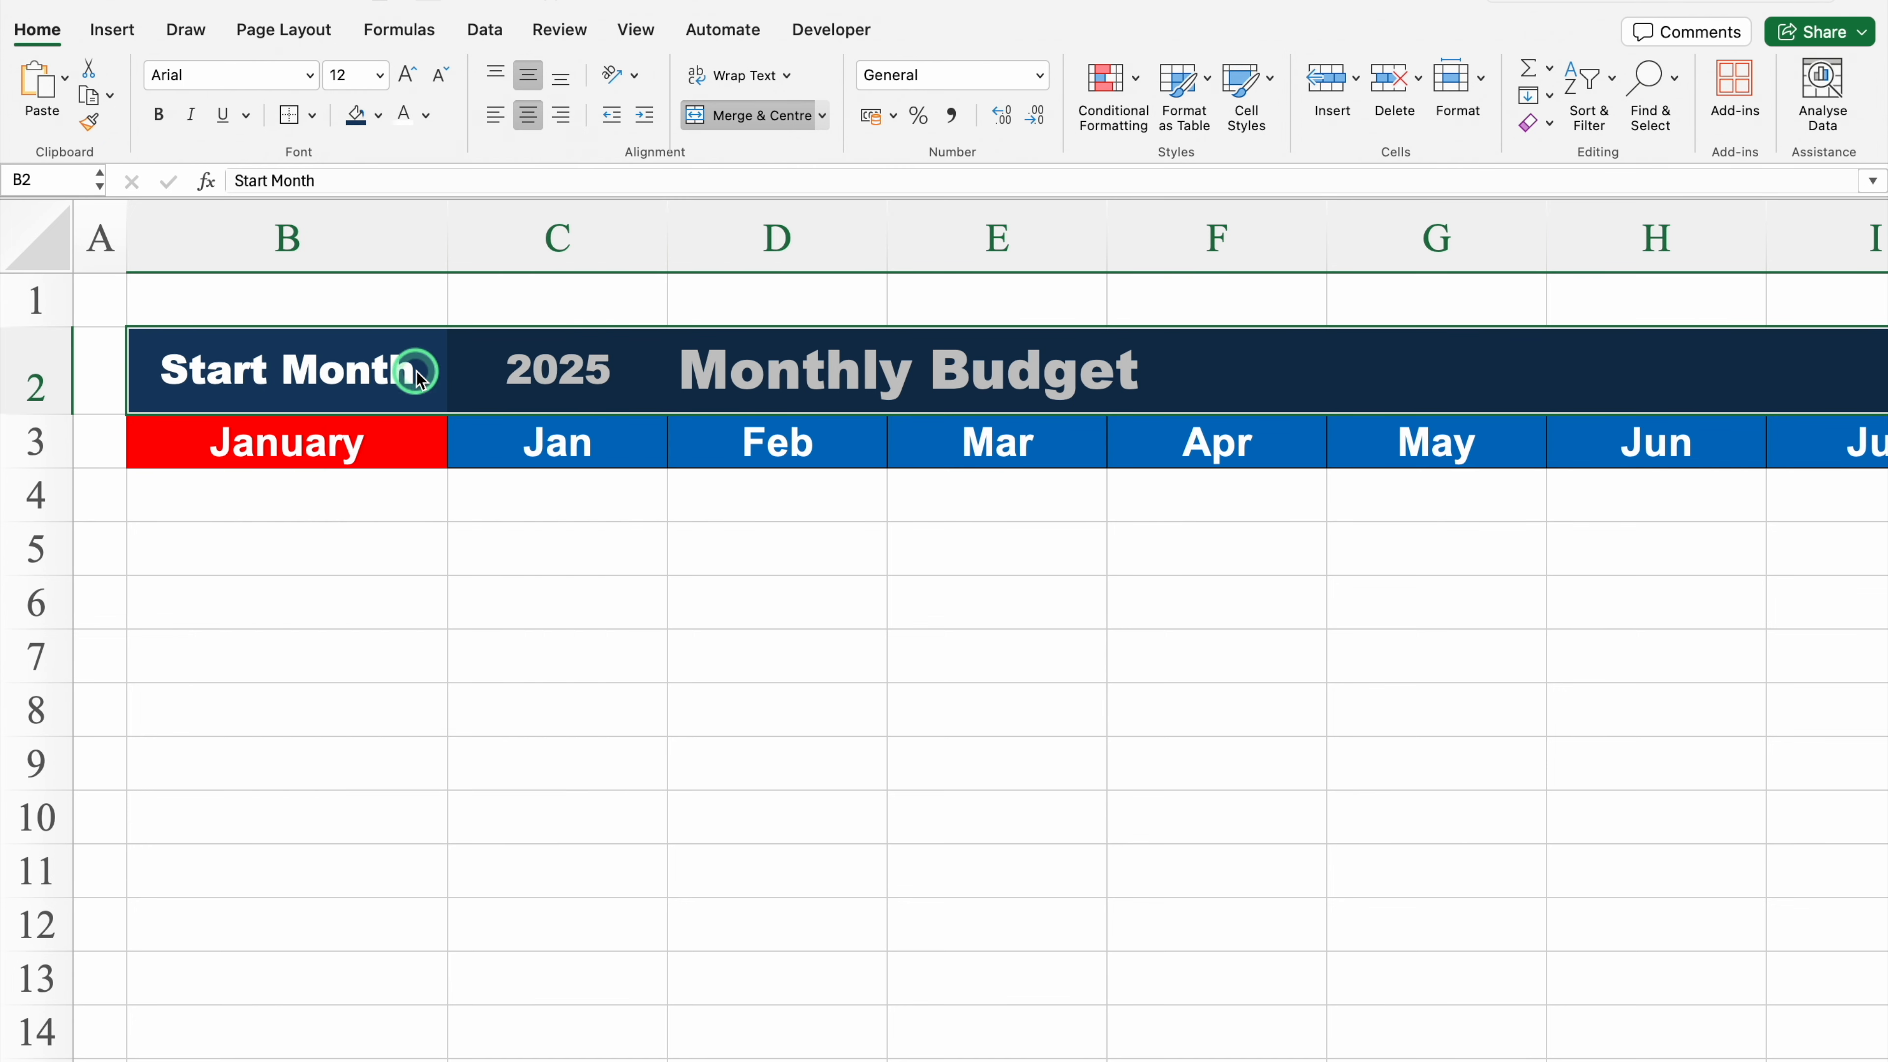
left_click(598, 641)
Step: Reduce row 4 to a thin spacer row beneath the month headers
left_click(346, 443)
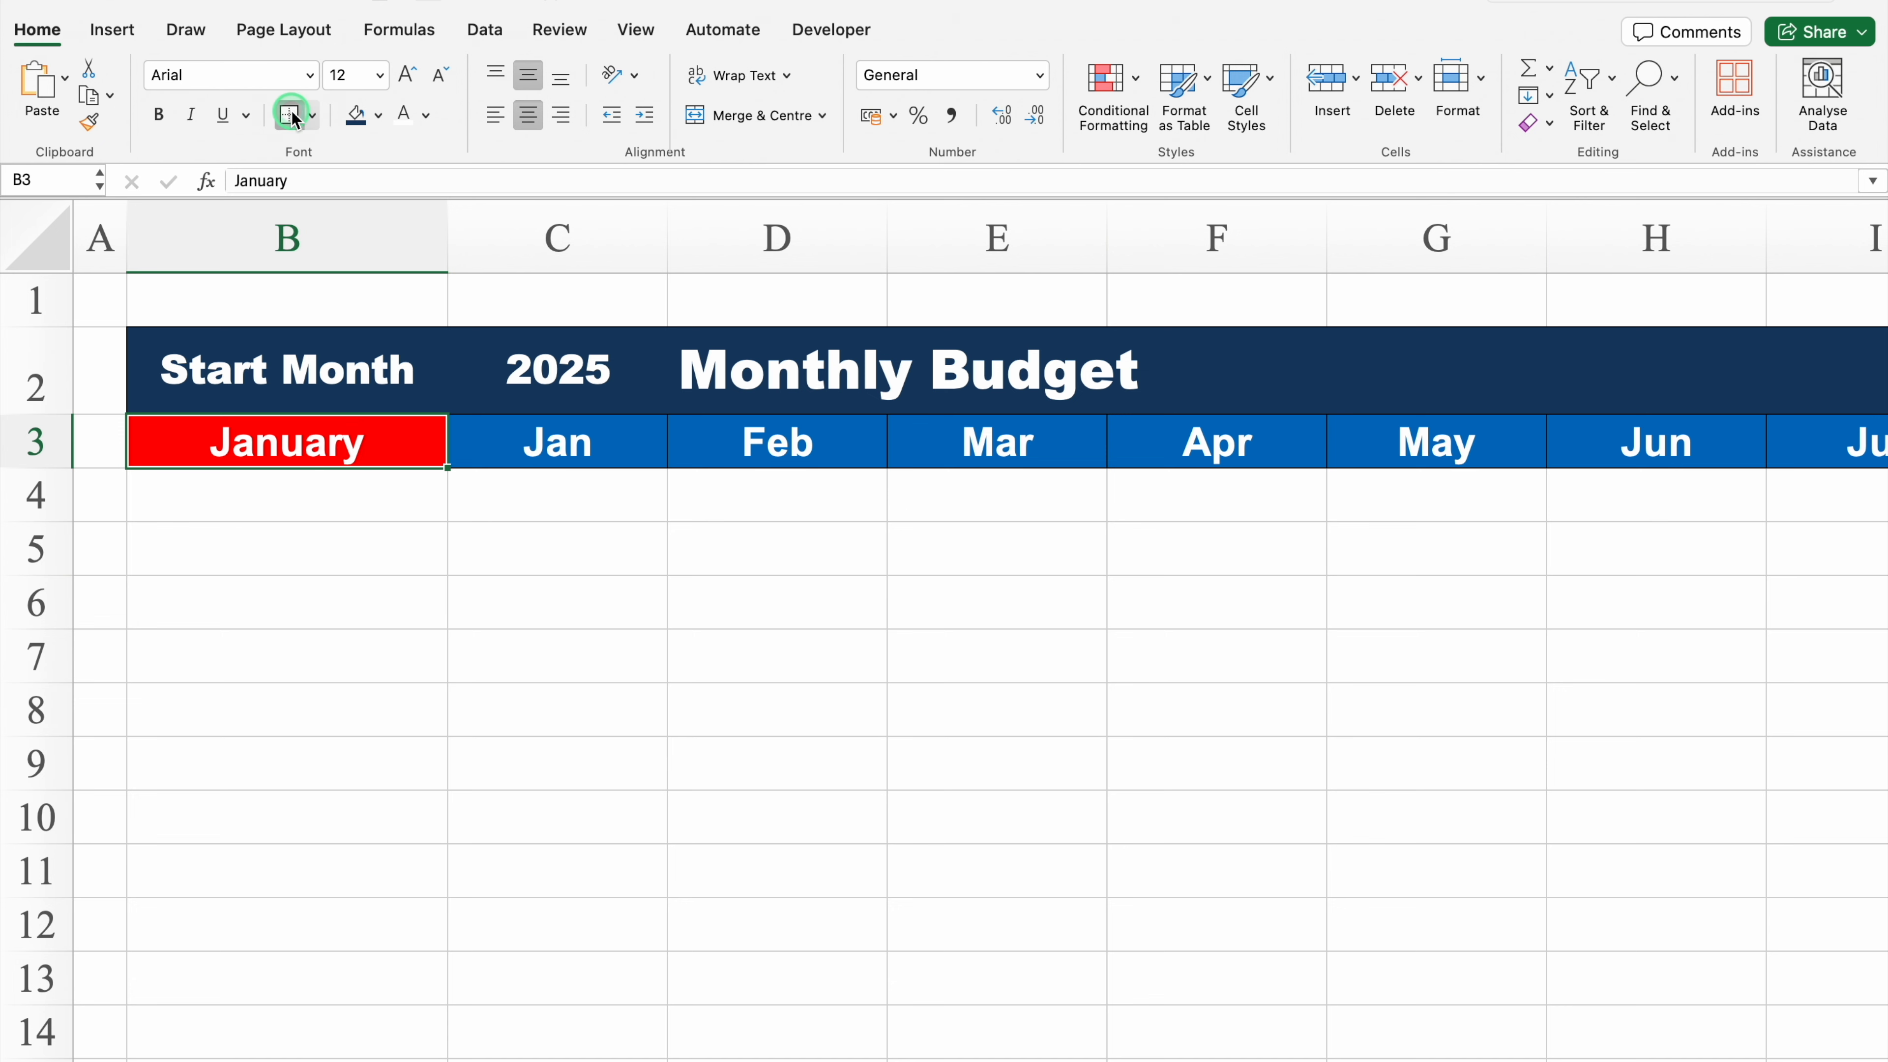
left_click(270, 519)
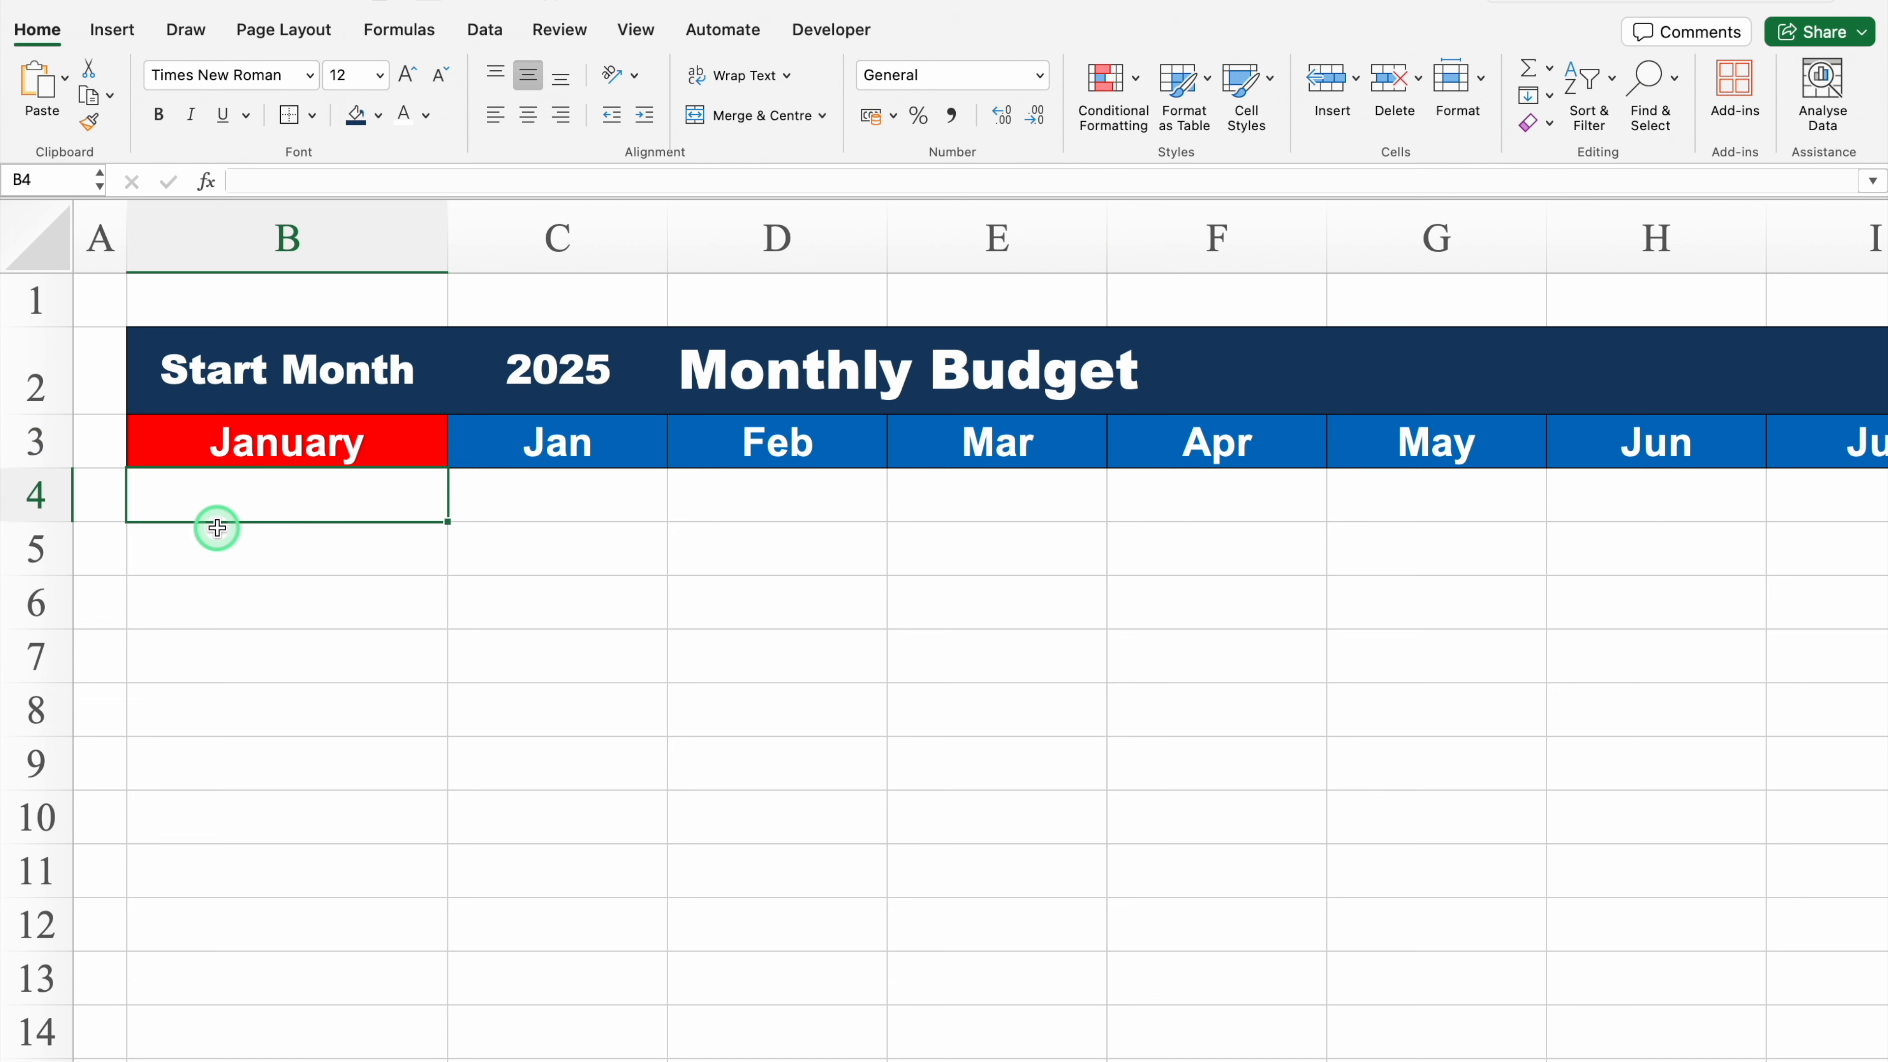
left_click_drag(55, 518, 56, 476)
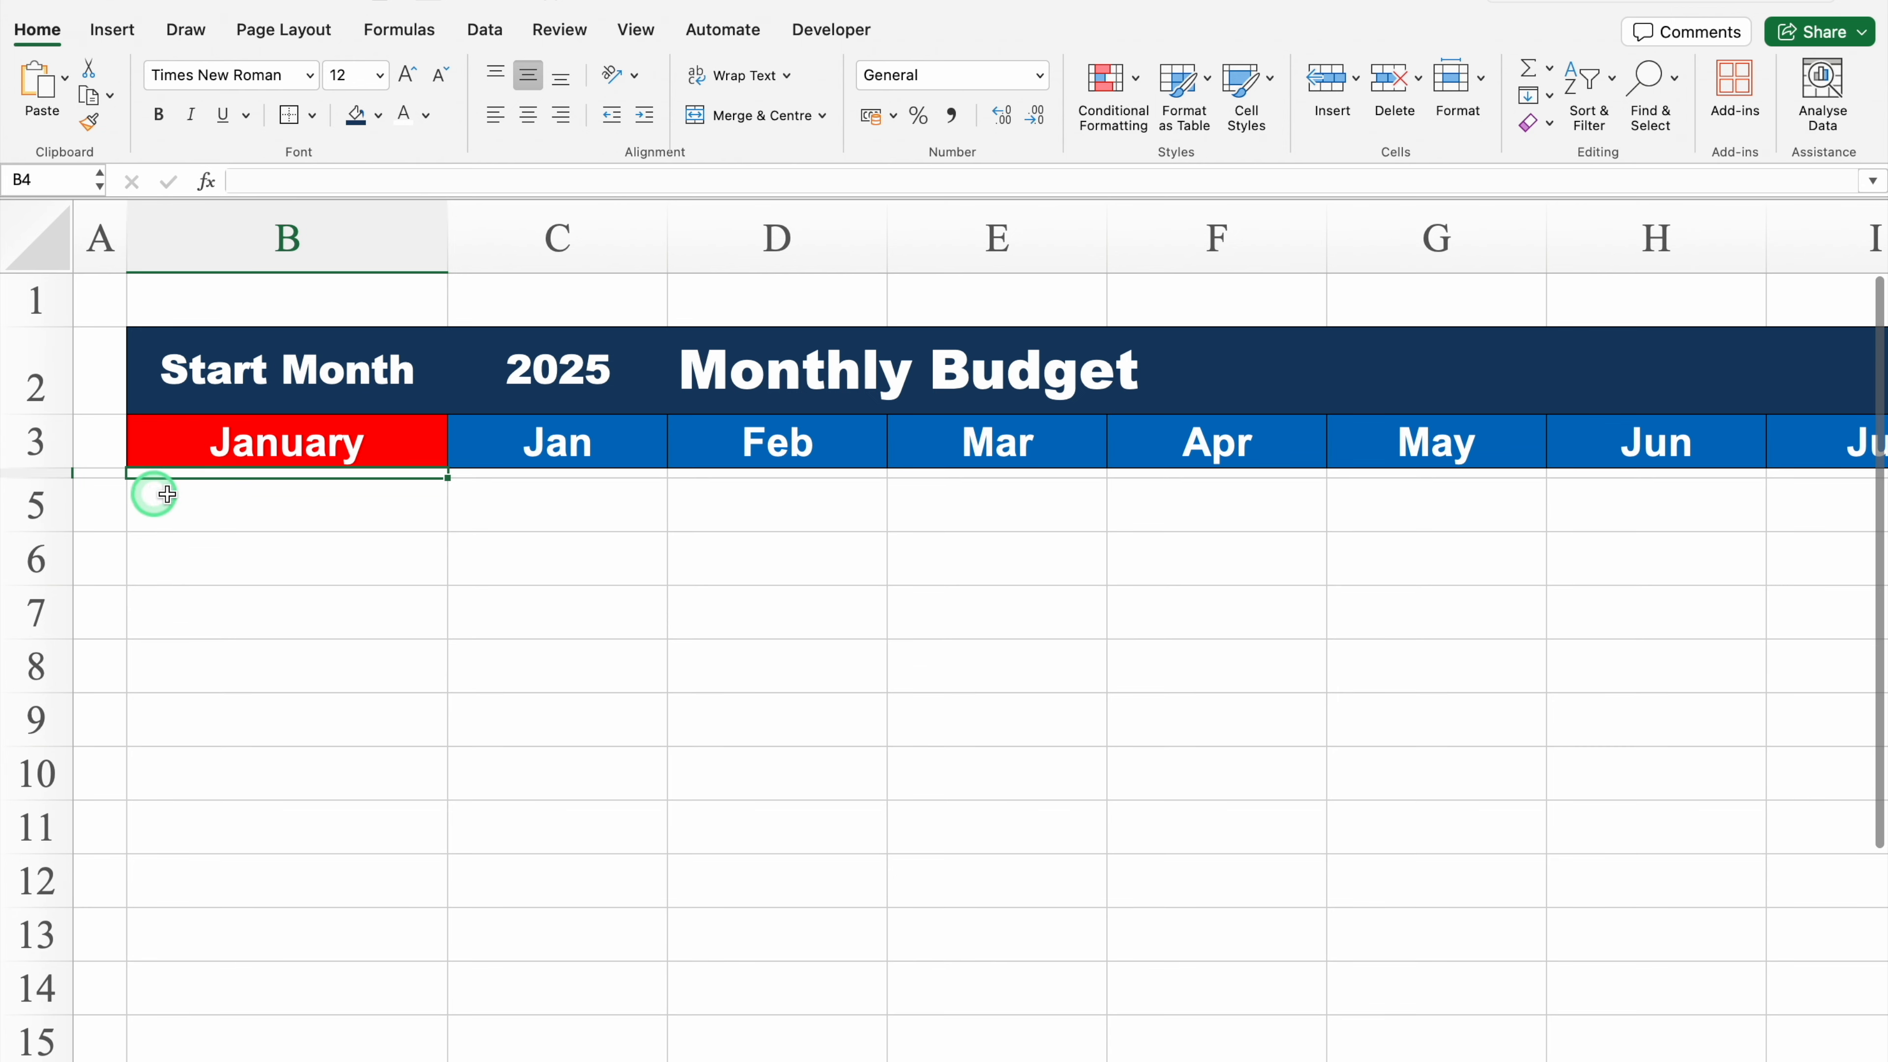
Step: Enter the section label Income in cell B5
left_click(220, 503)
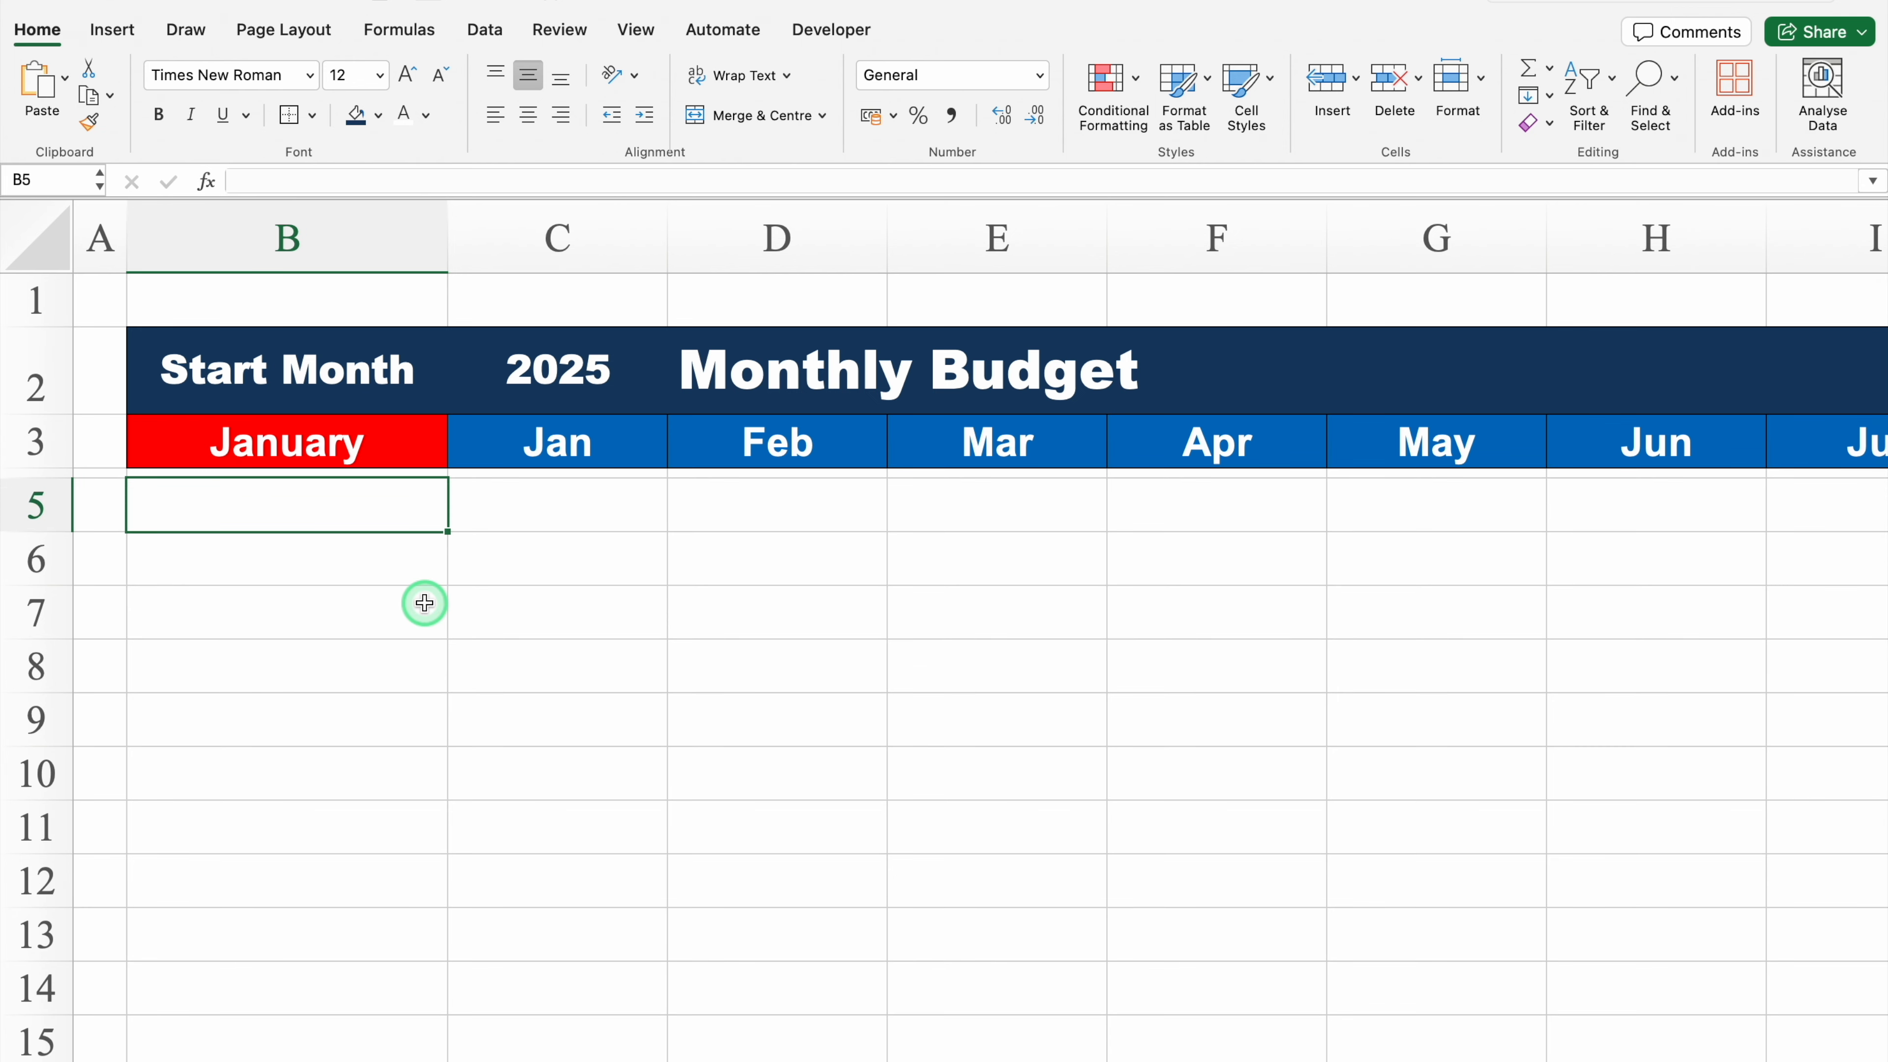
type("Income")
key("Return")
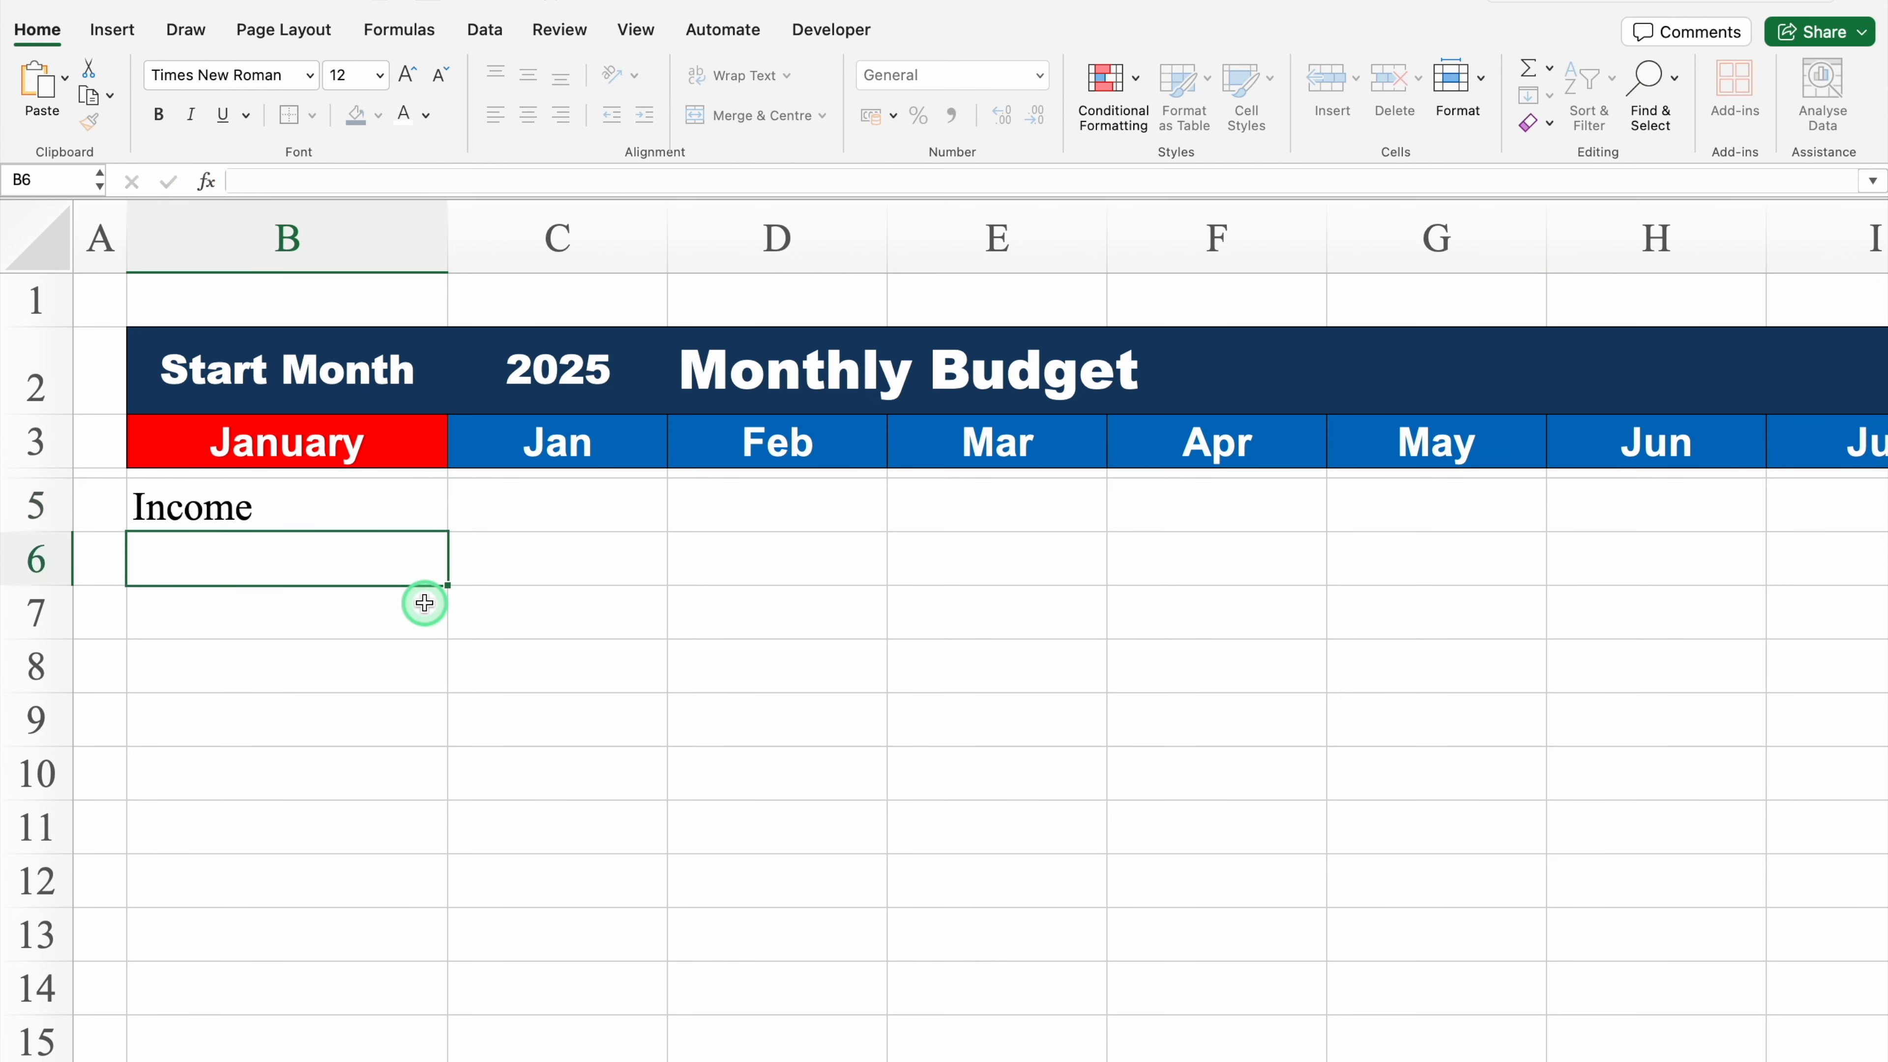
Step: Enter Income 1 in B6 and fill it down to B10 to create Income 1 through Income 5
type("Income 1")
key("Return")
left_click(367, 561)
left_click_drag(448, 586, 437, 780)
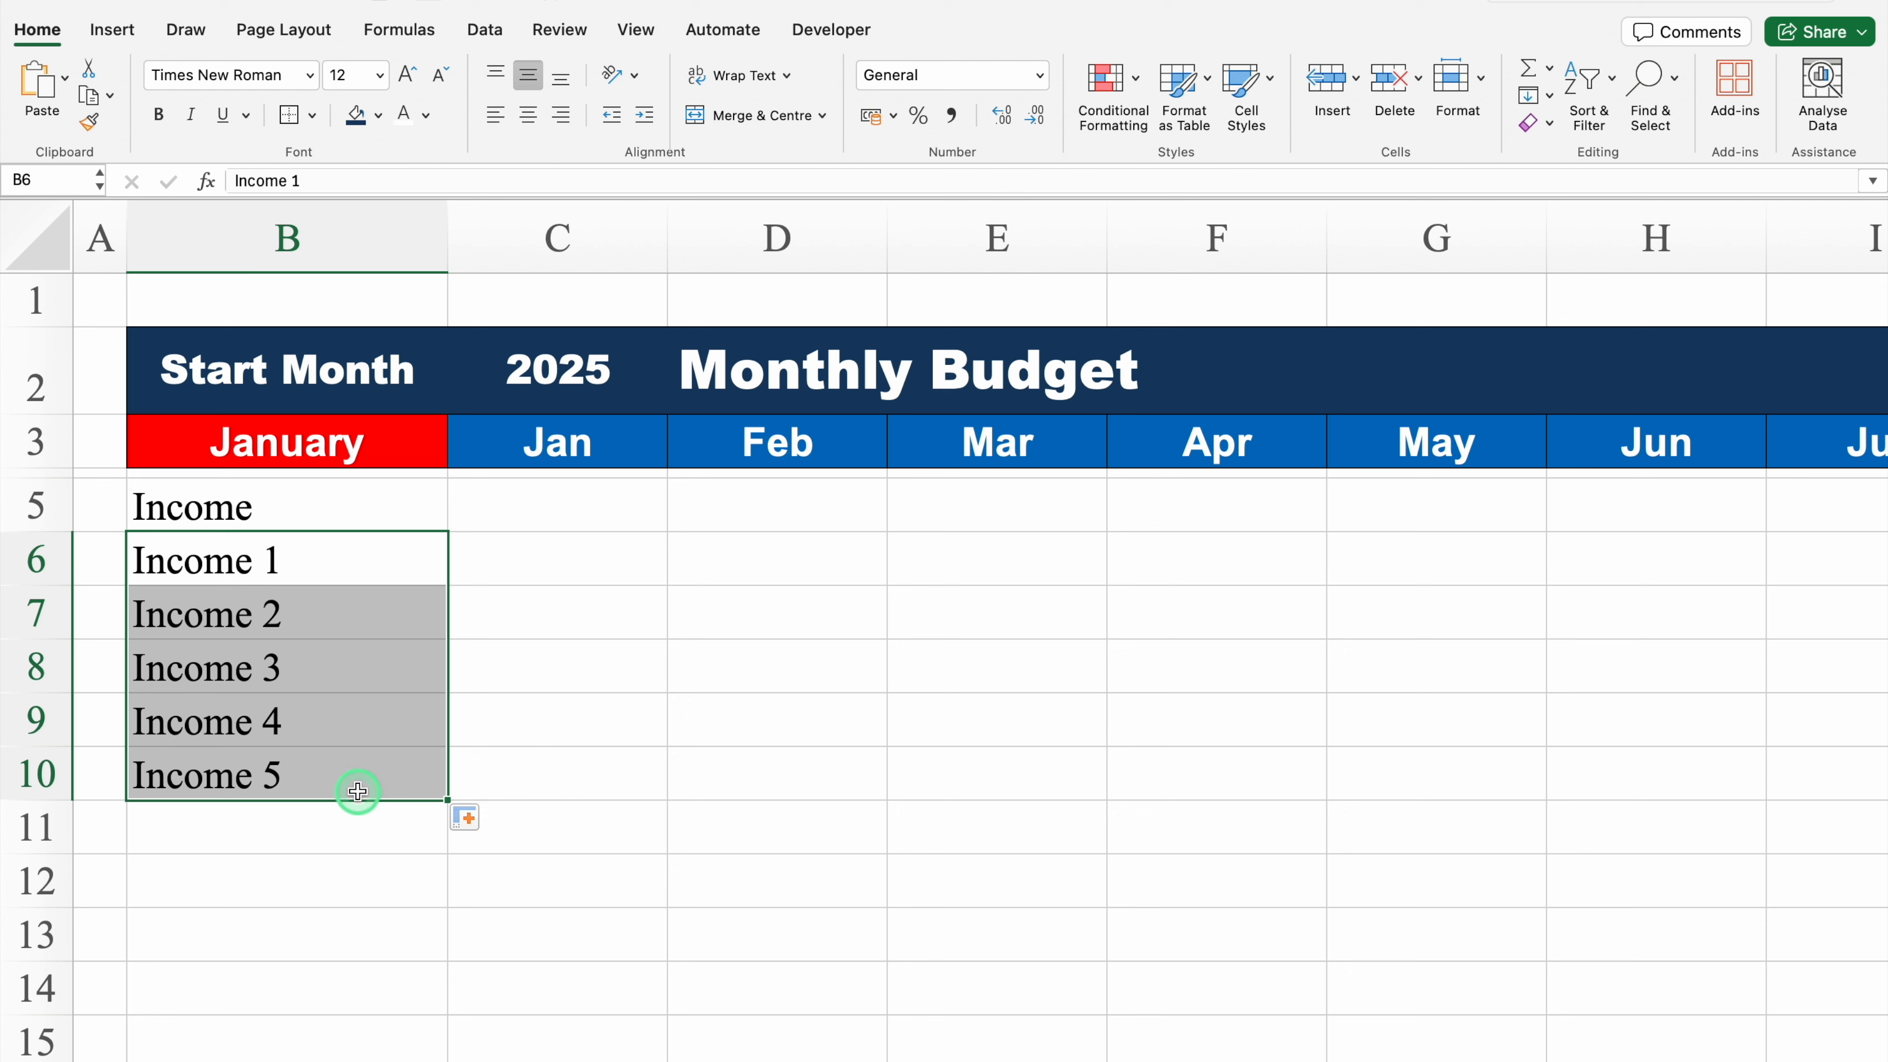
Step: Enter the label Total in cell B11
left_click(228, 826)
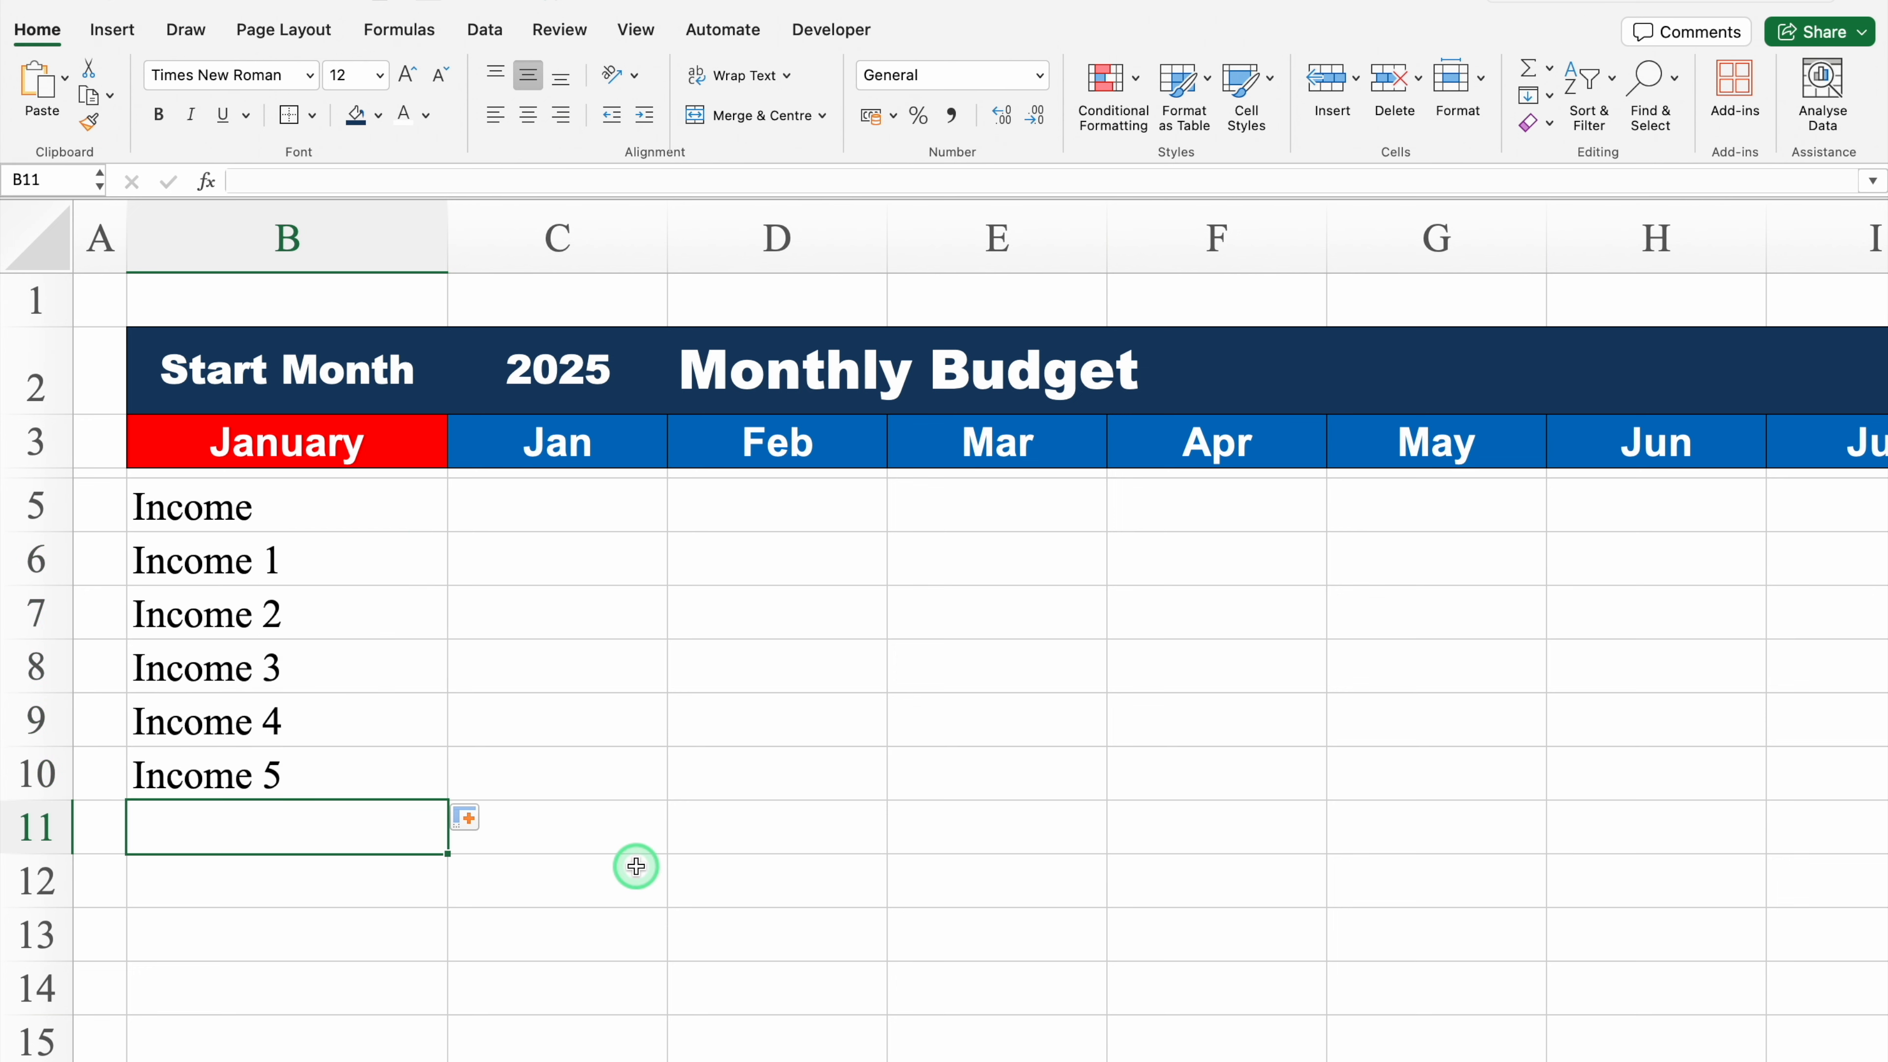
type("Total")
key("Return")
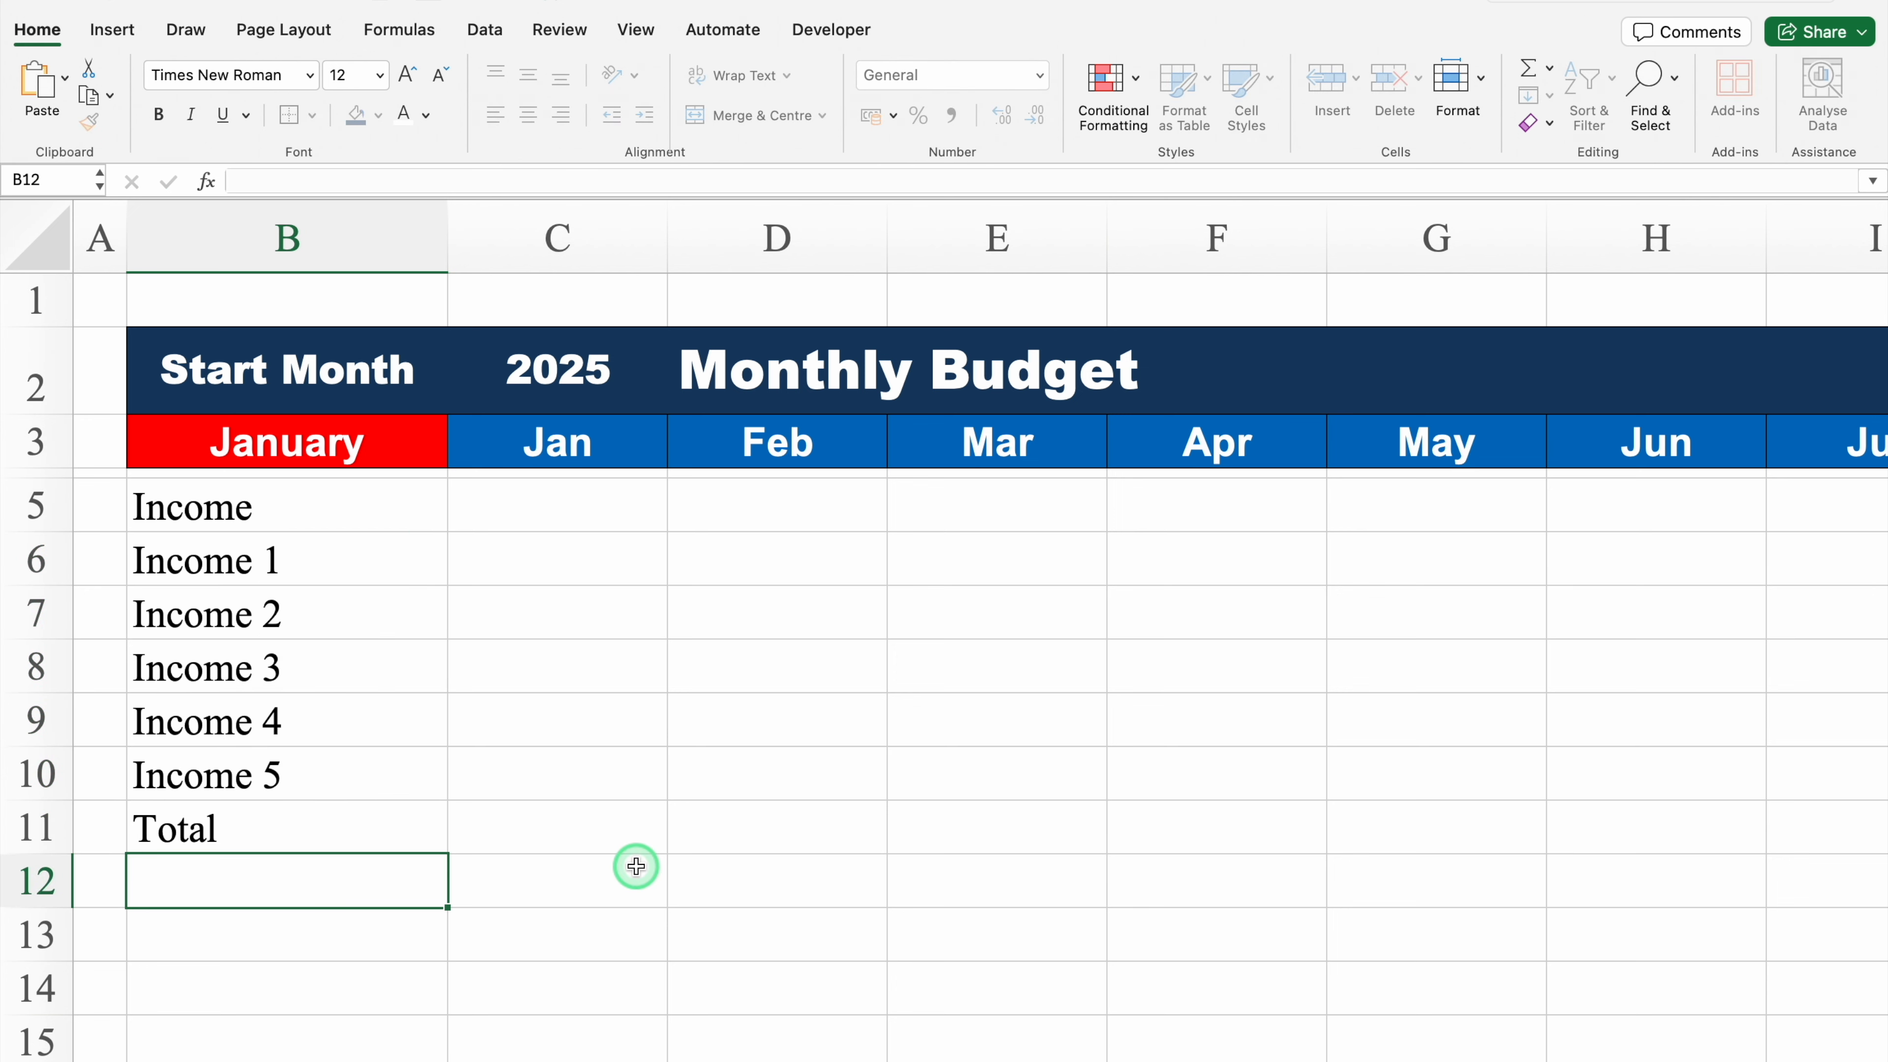
Step: Make the whole of row 11 bold
left_click(328, 823)
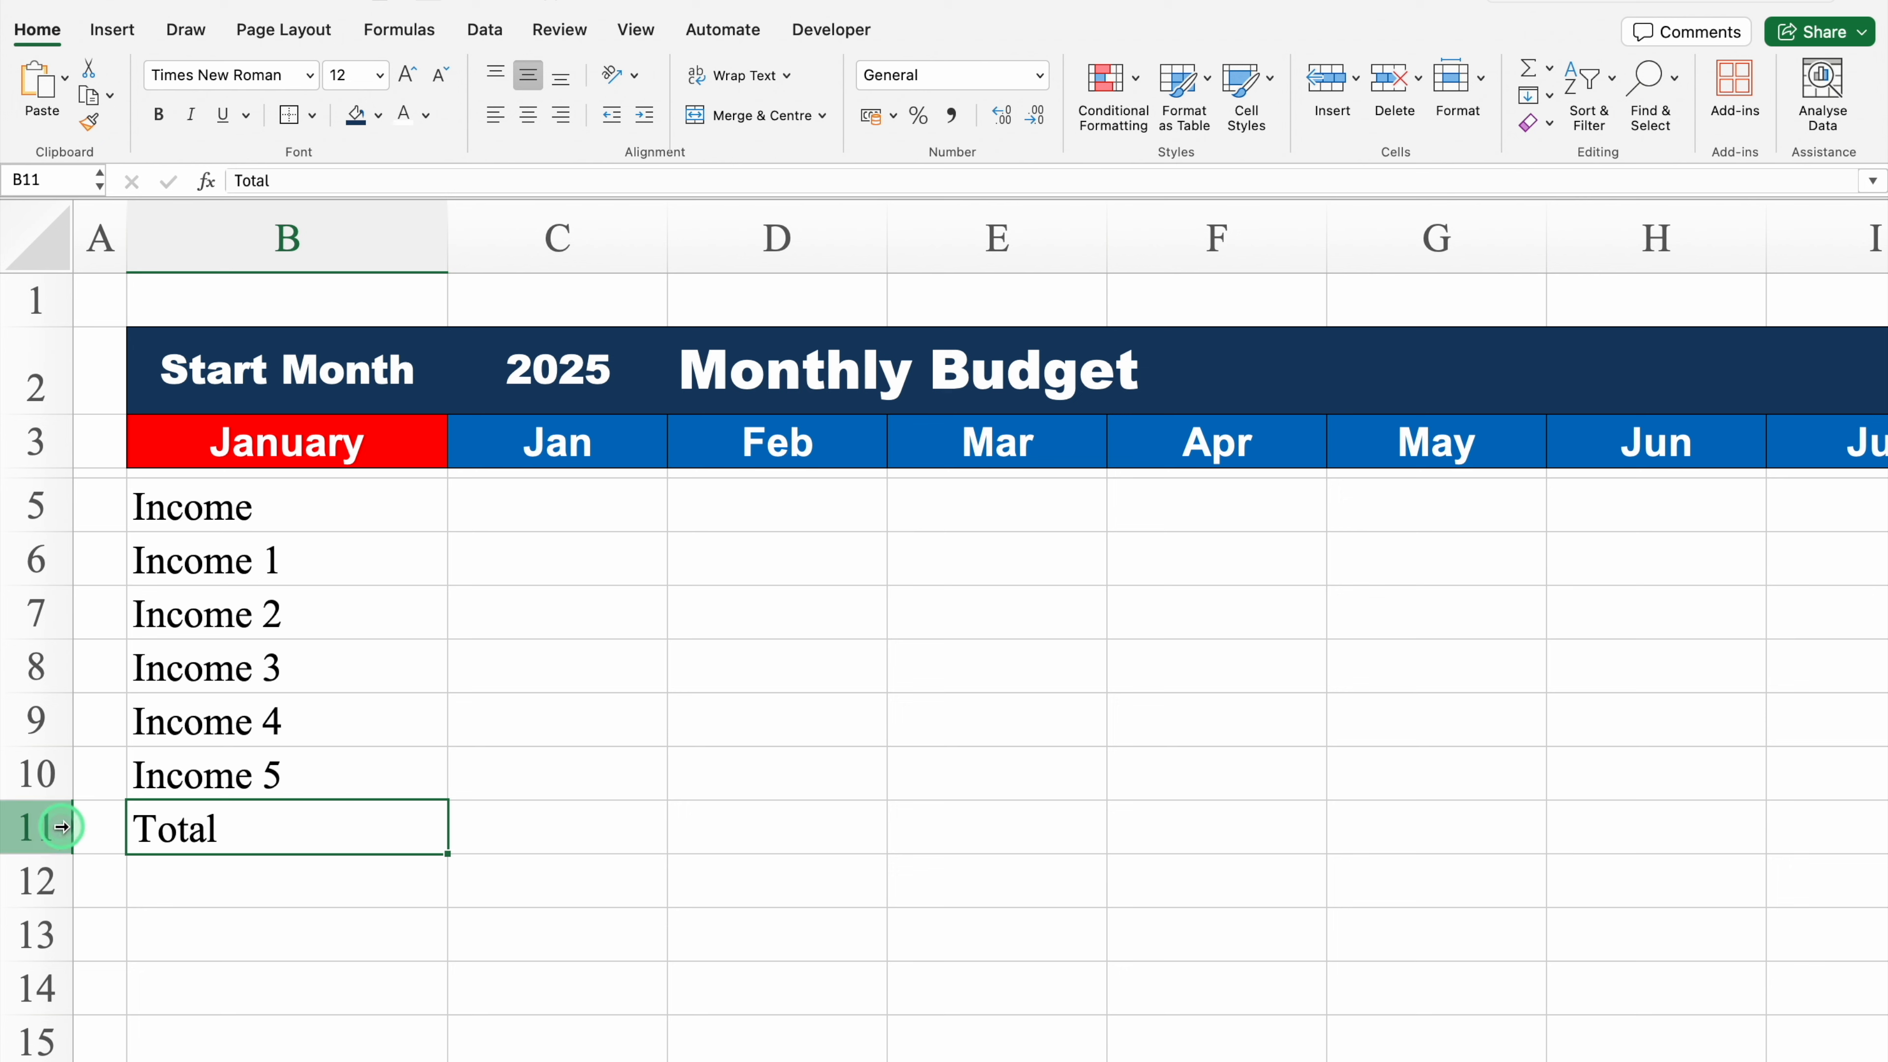
left_click(36, 826)
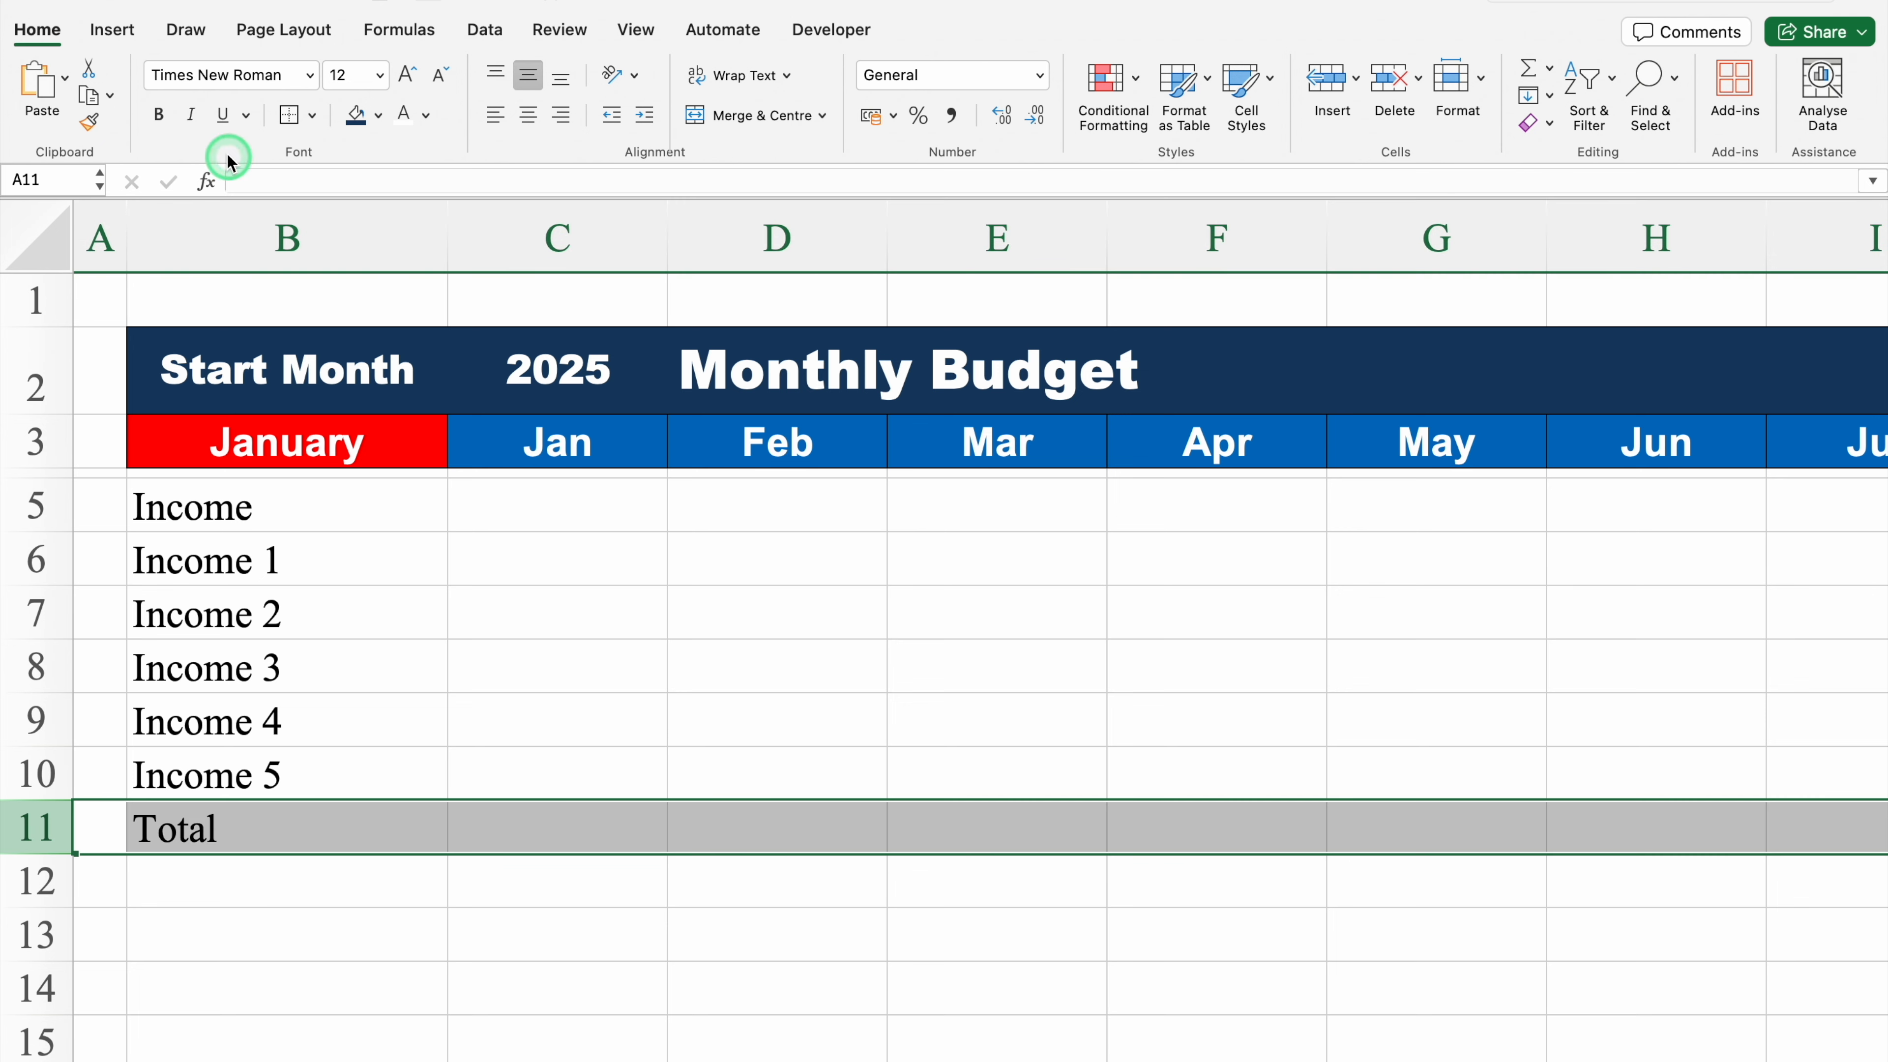
left_click(158, 114)
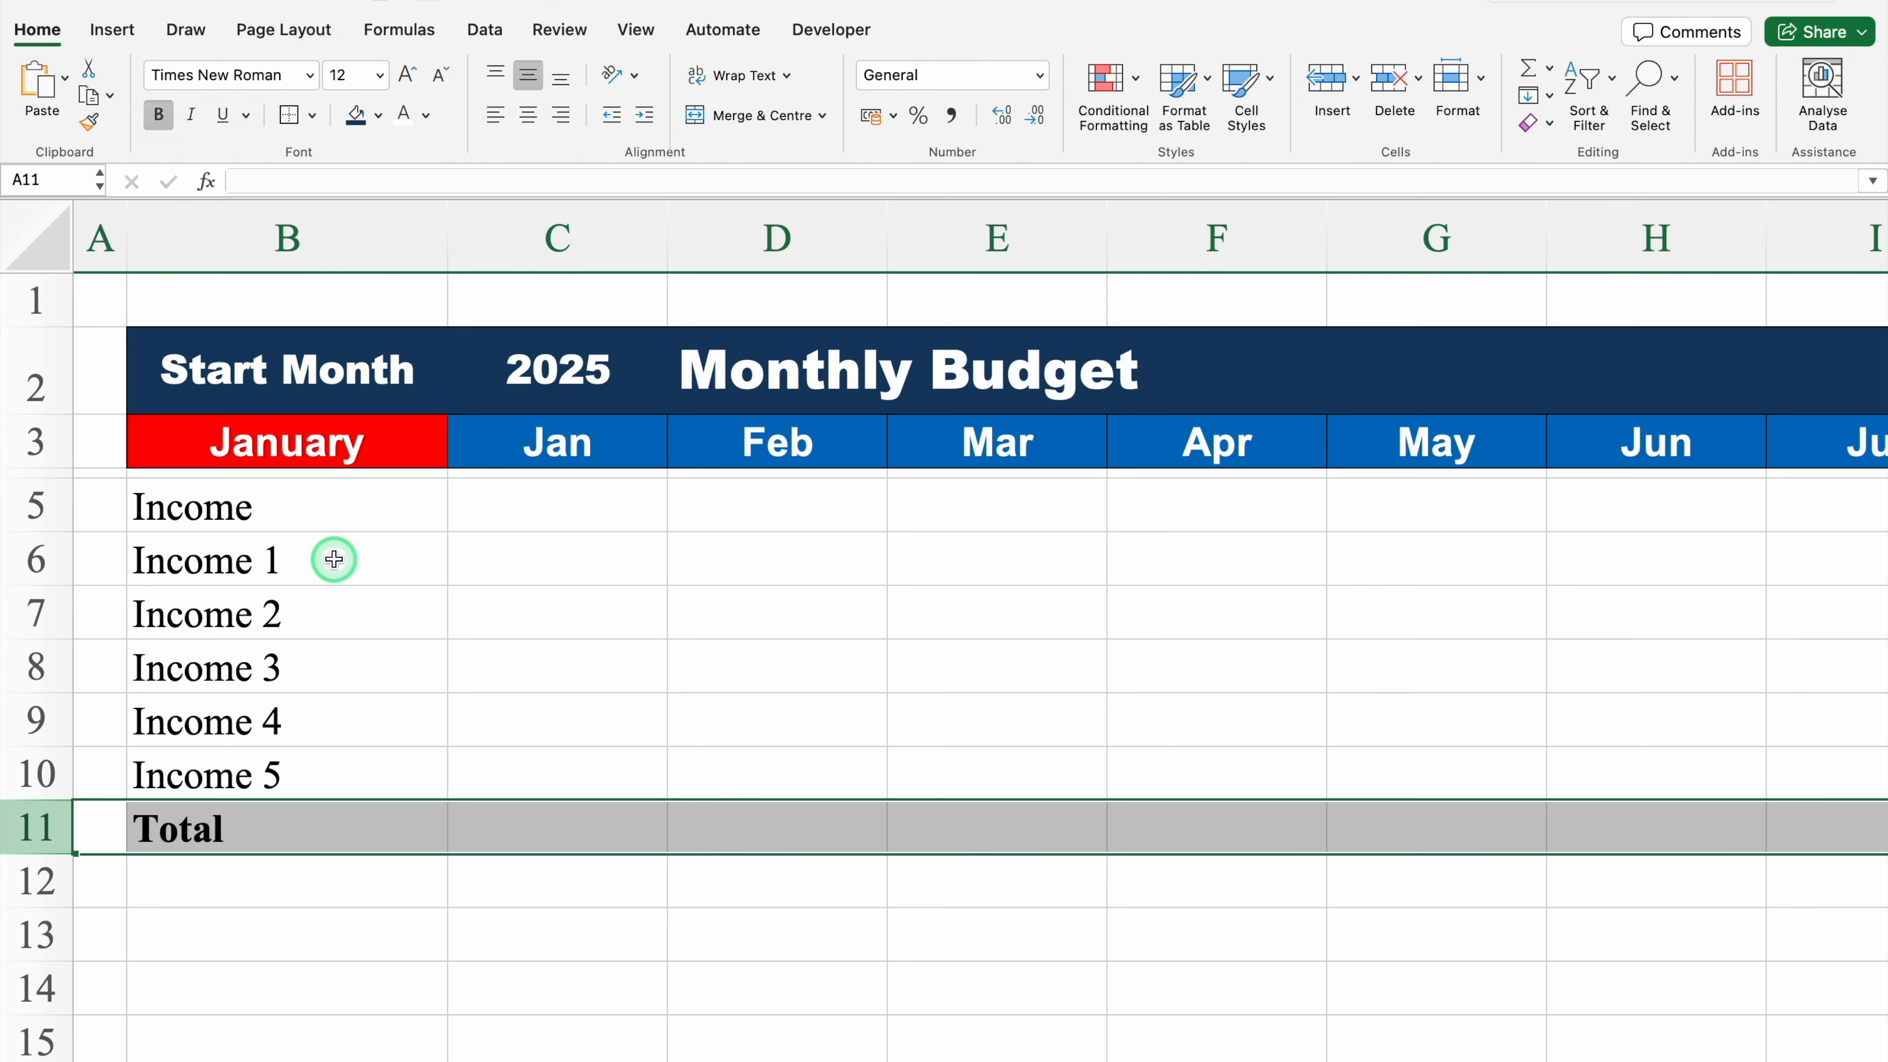
Step: Enter 1 and 3 in C6 and C7, then fill the series down to C10
left_click(543, 561)
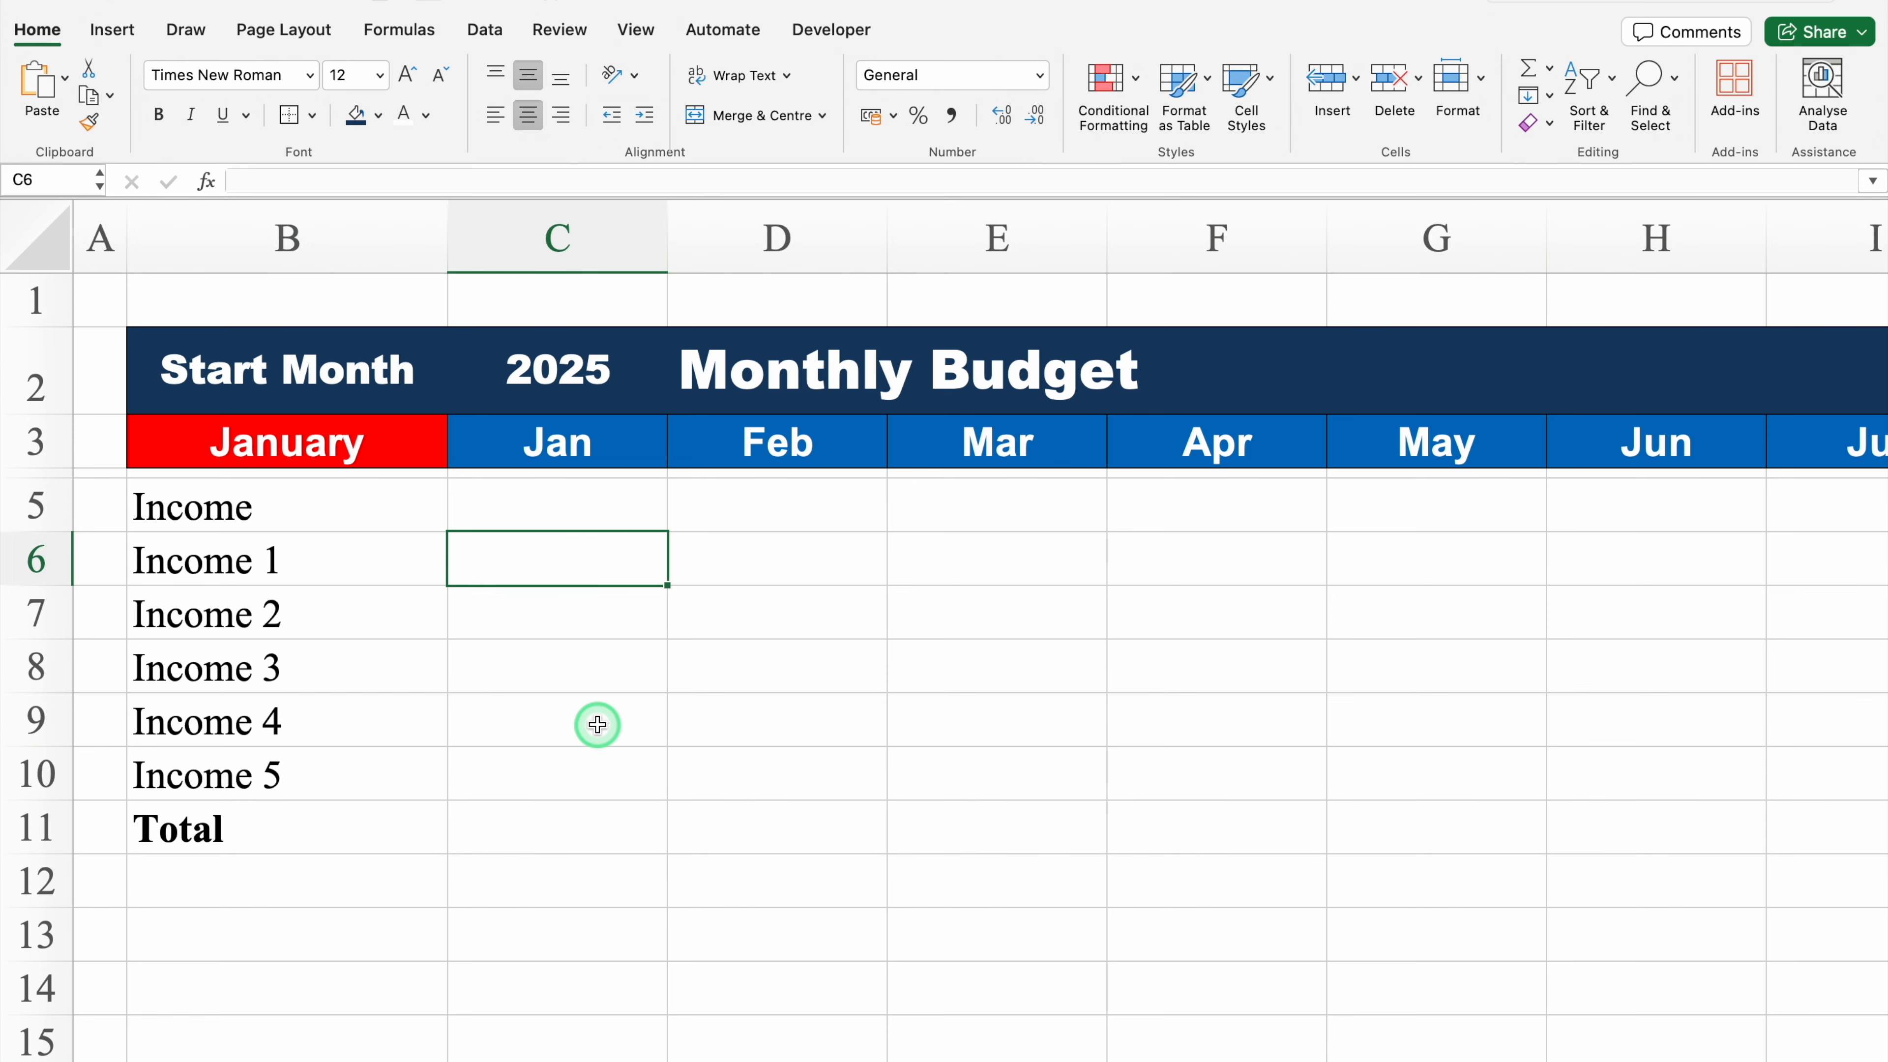
key("Return")
key("Return")
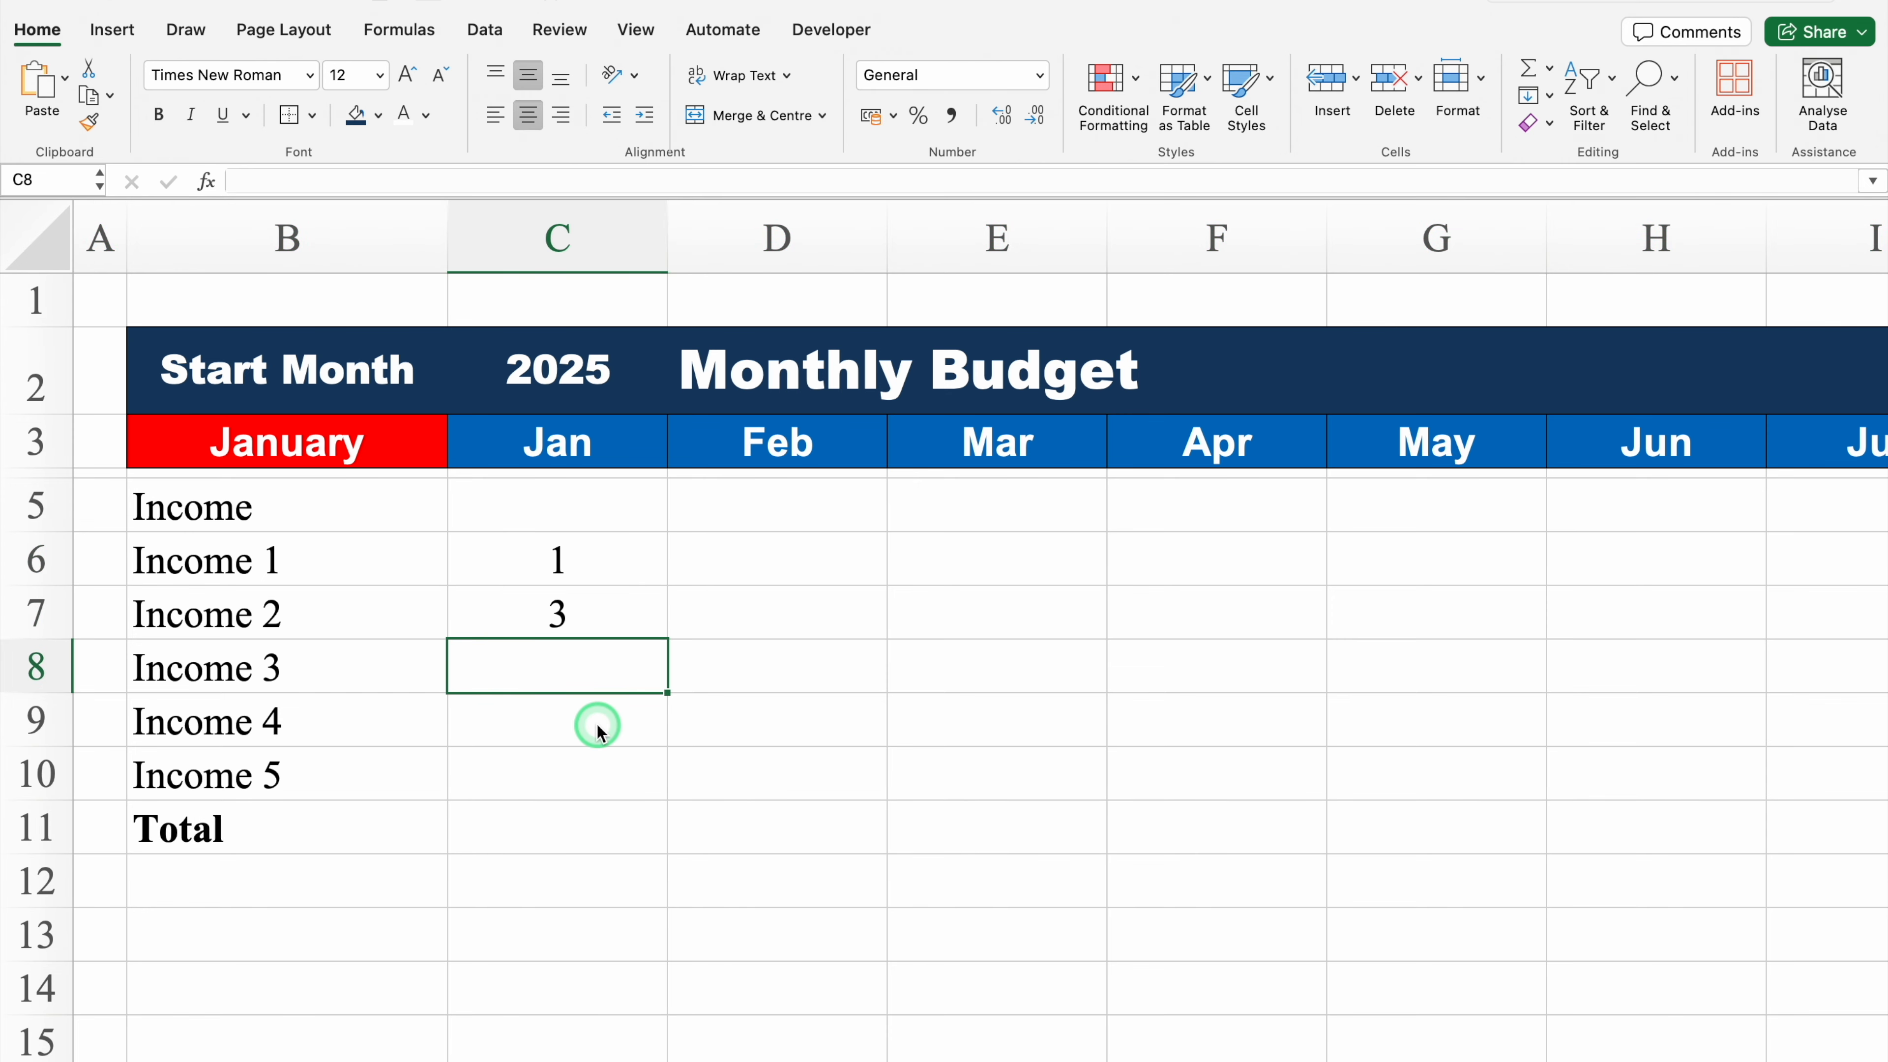
left_click_drag(589, 550, 588, 611)
left_click_drag(668, 638, 662, 781)
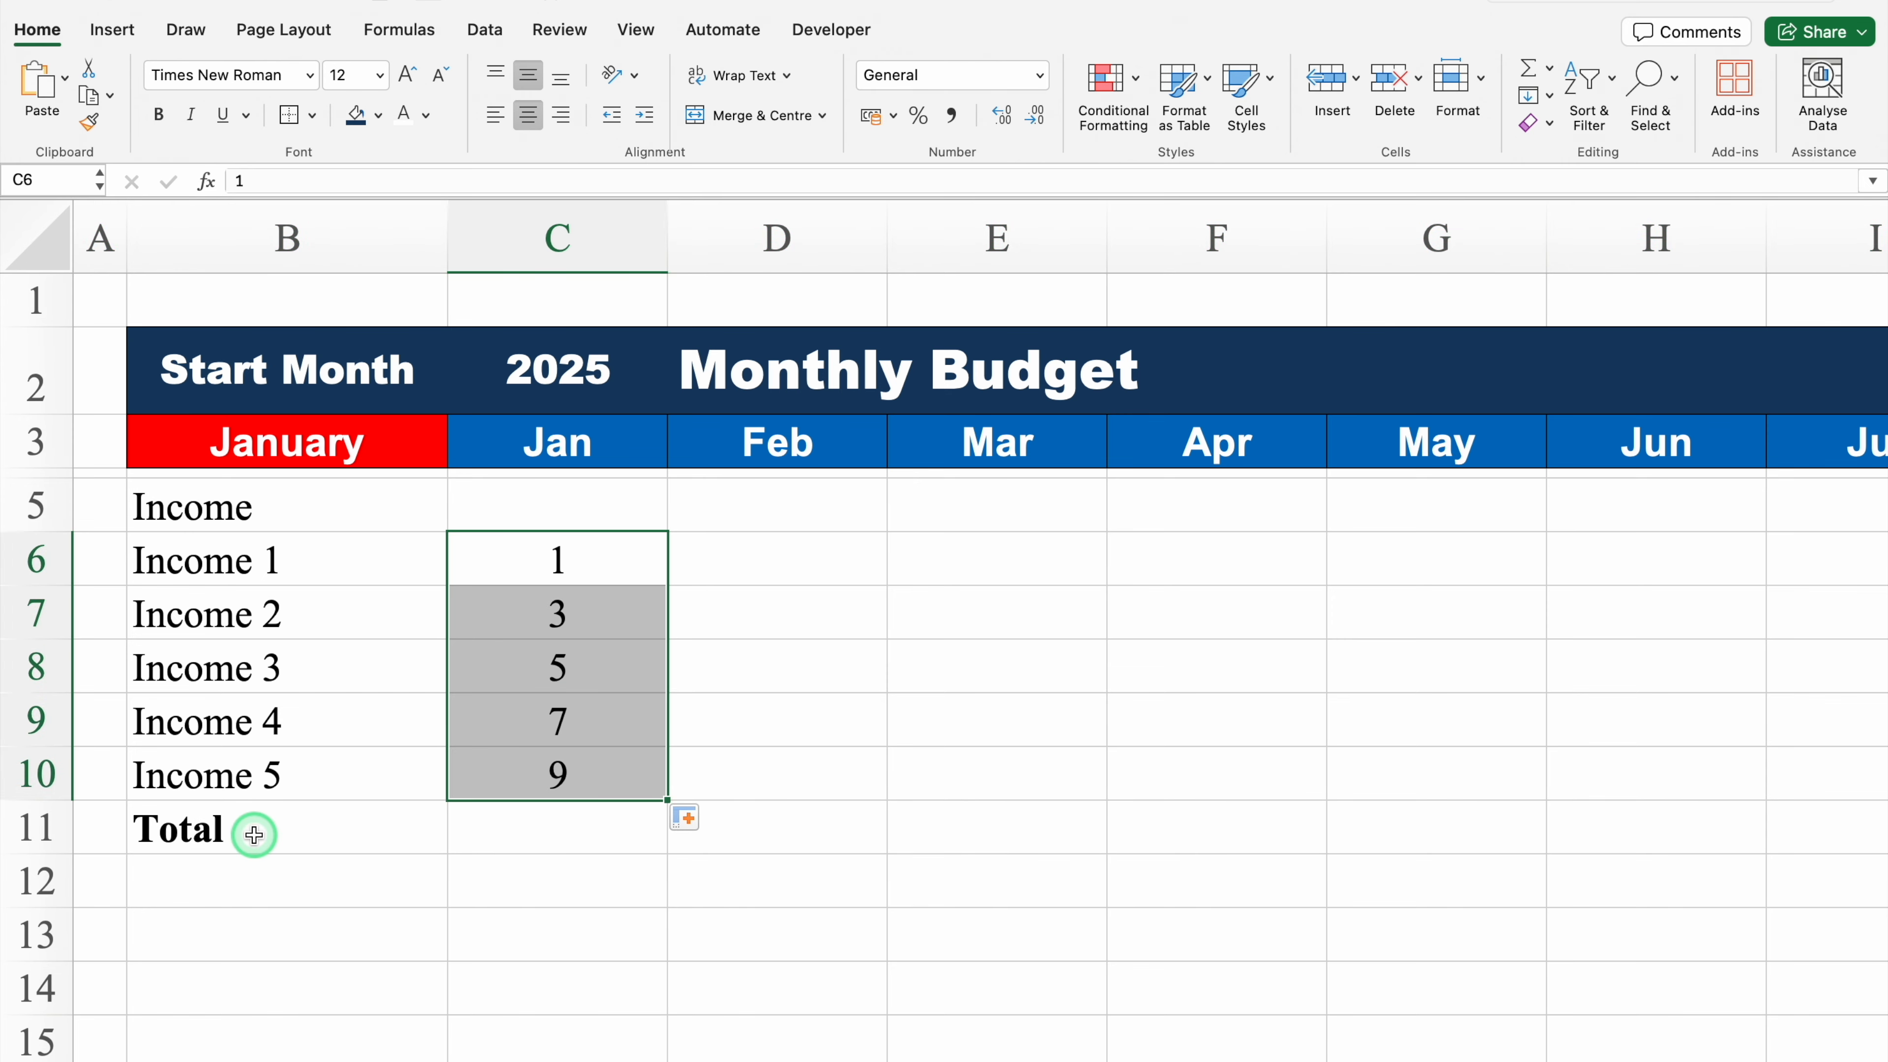
Step: Enter the formula =SUM(C6:C10) in C11 to total the January income
left_click(542, 831)
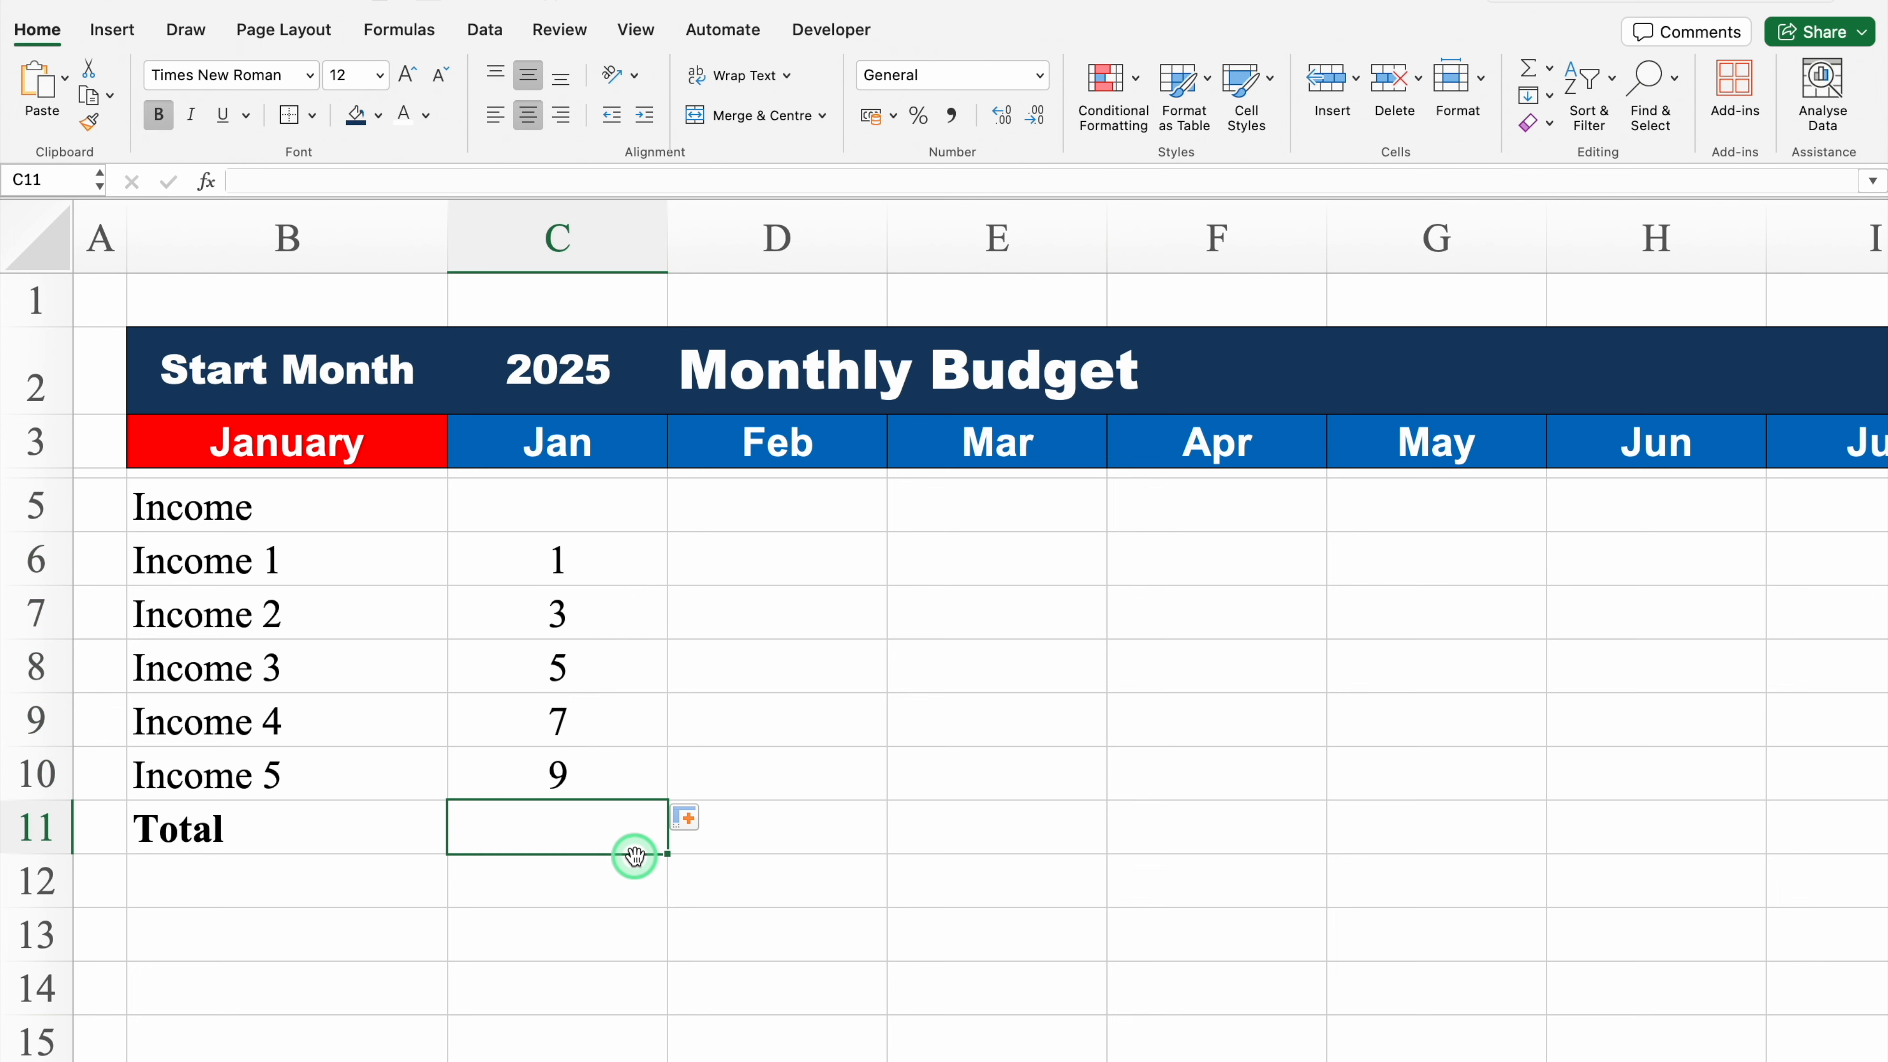
type("=SUM")
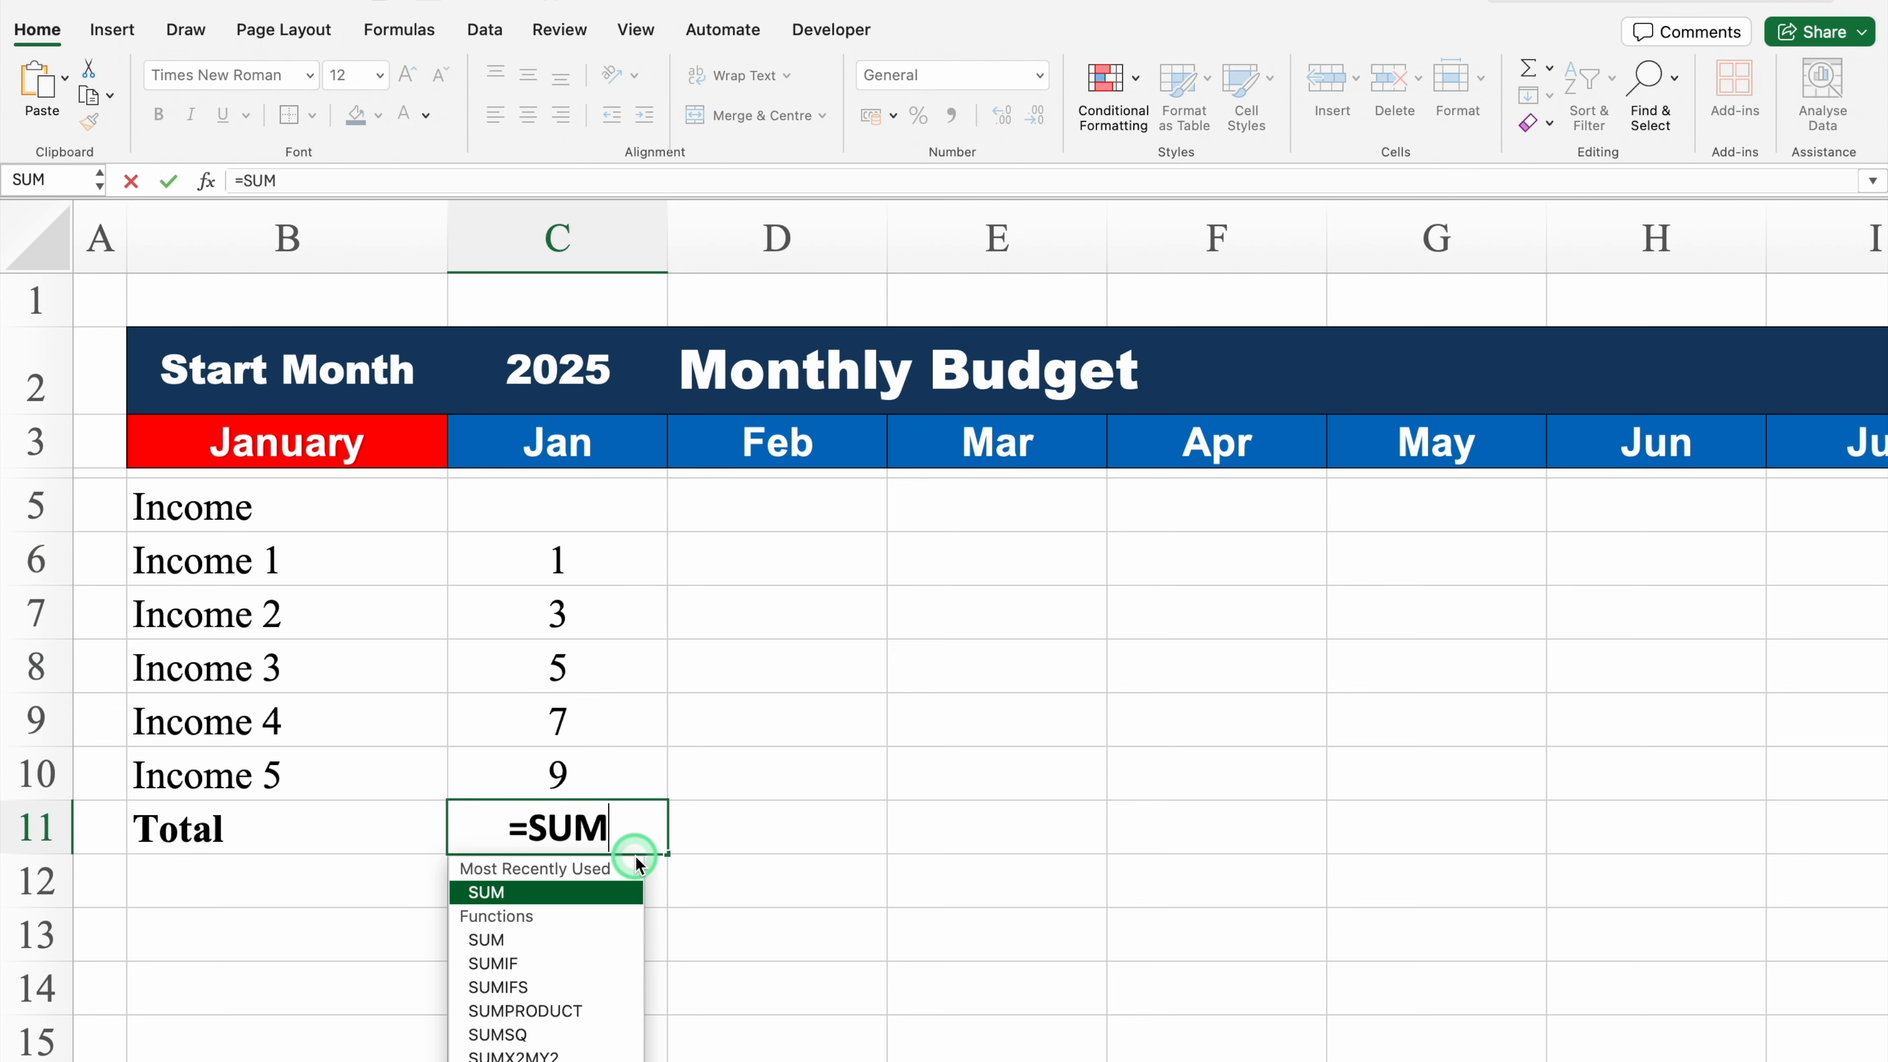
double_click(541, 894)
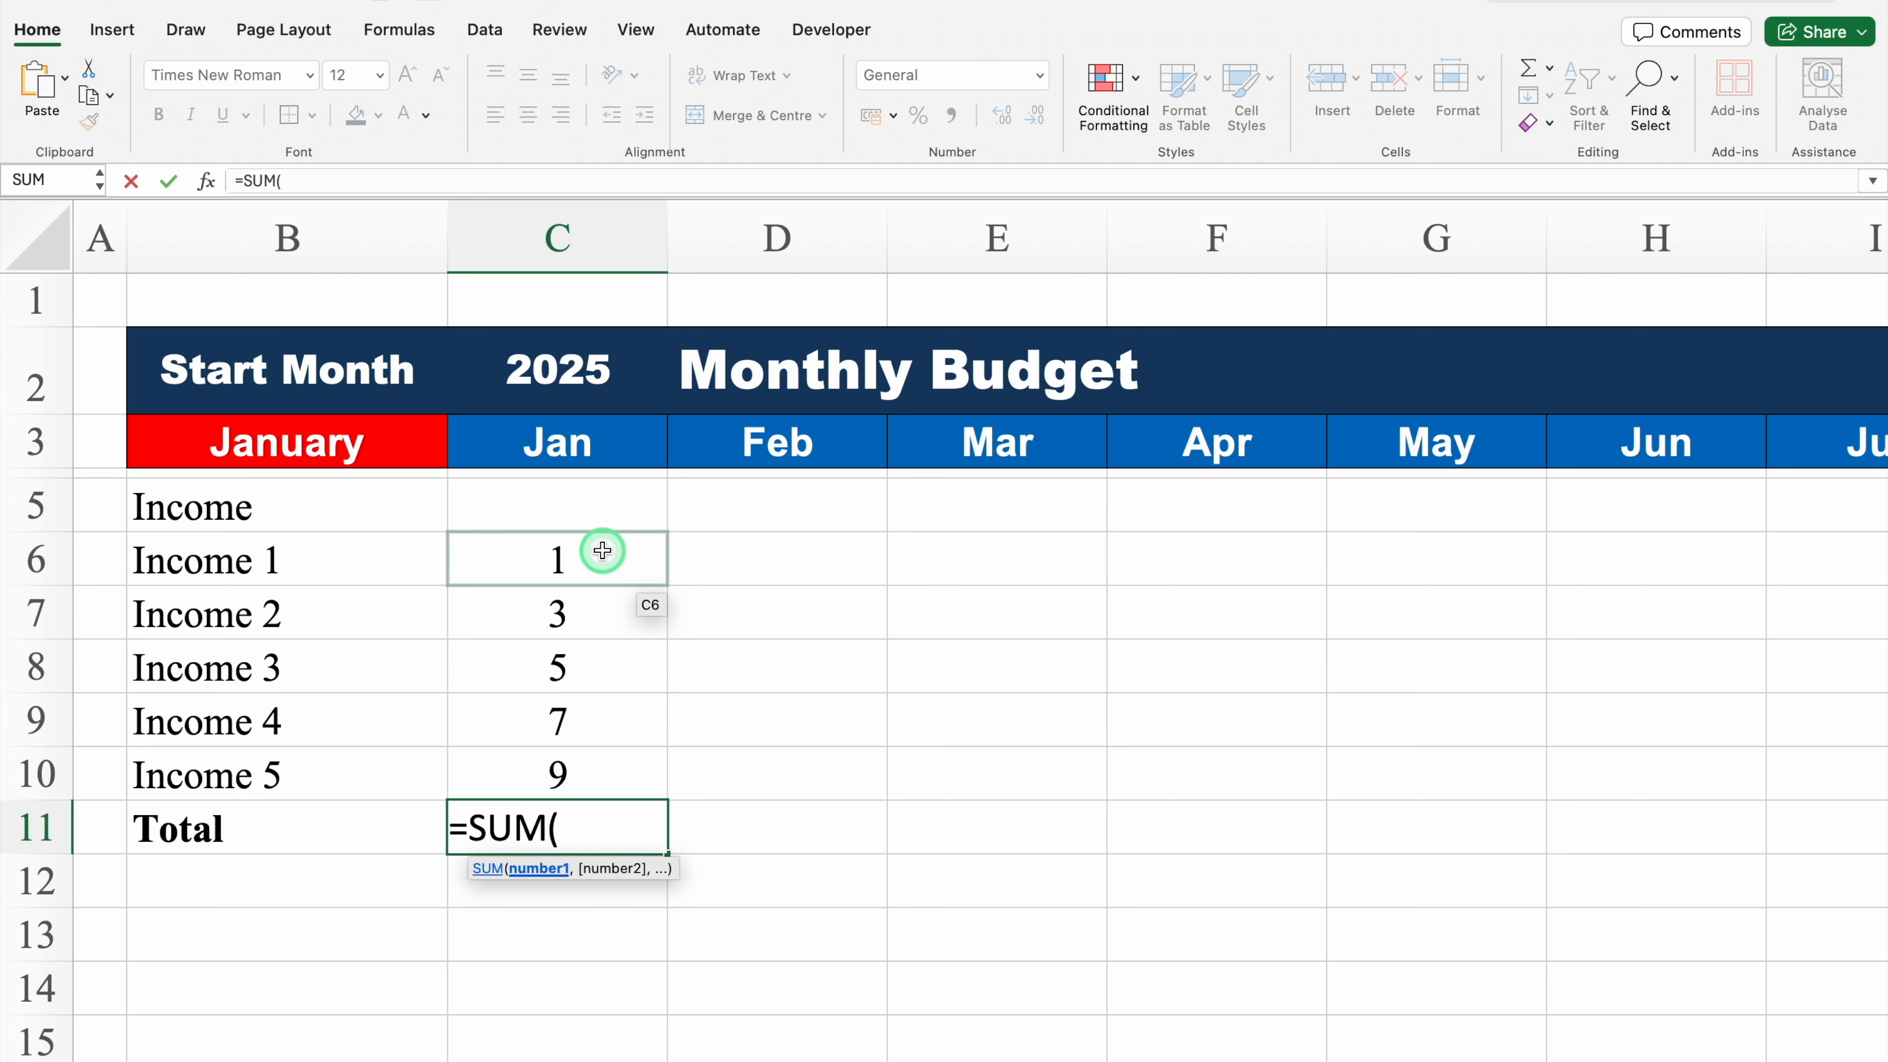
left_click_drag(602, 551, 617, 770)
type(")")
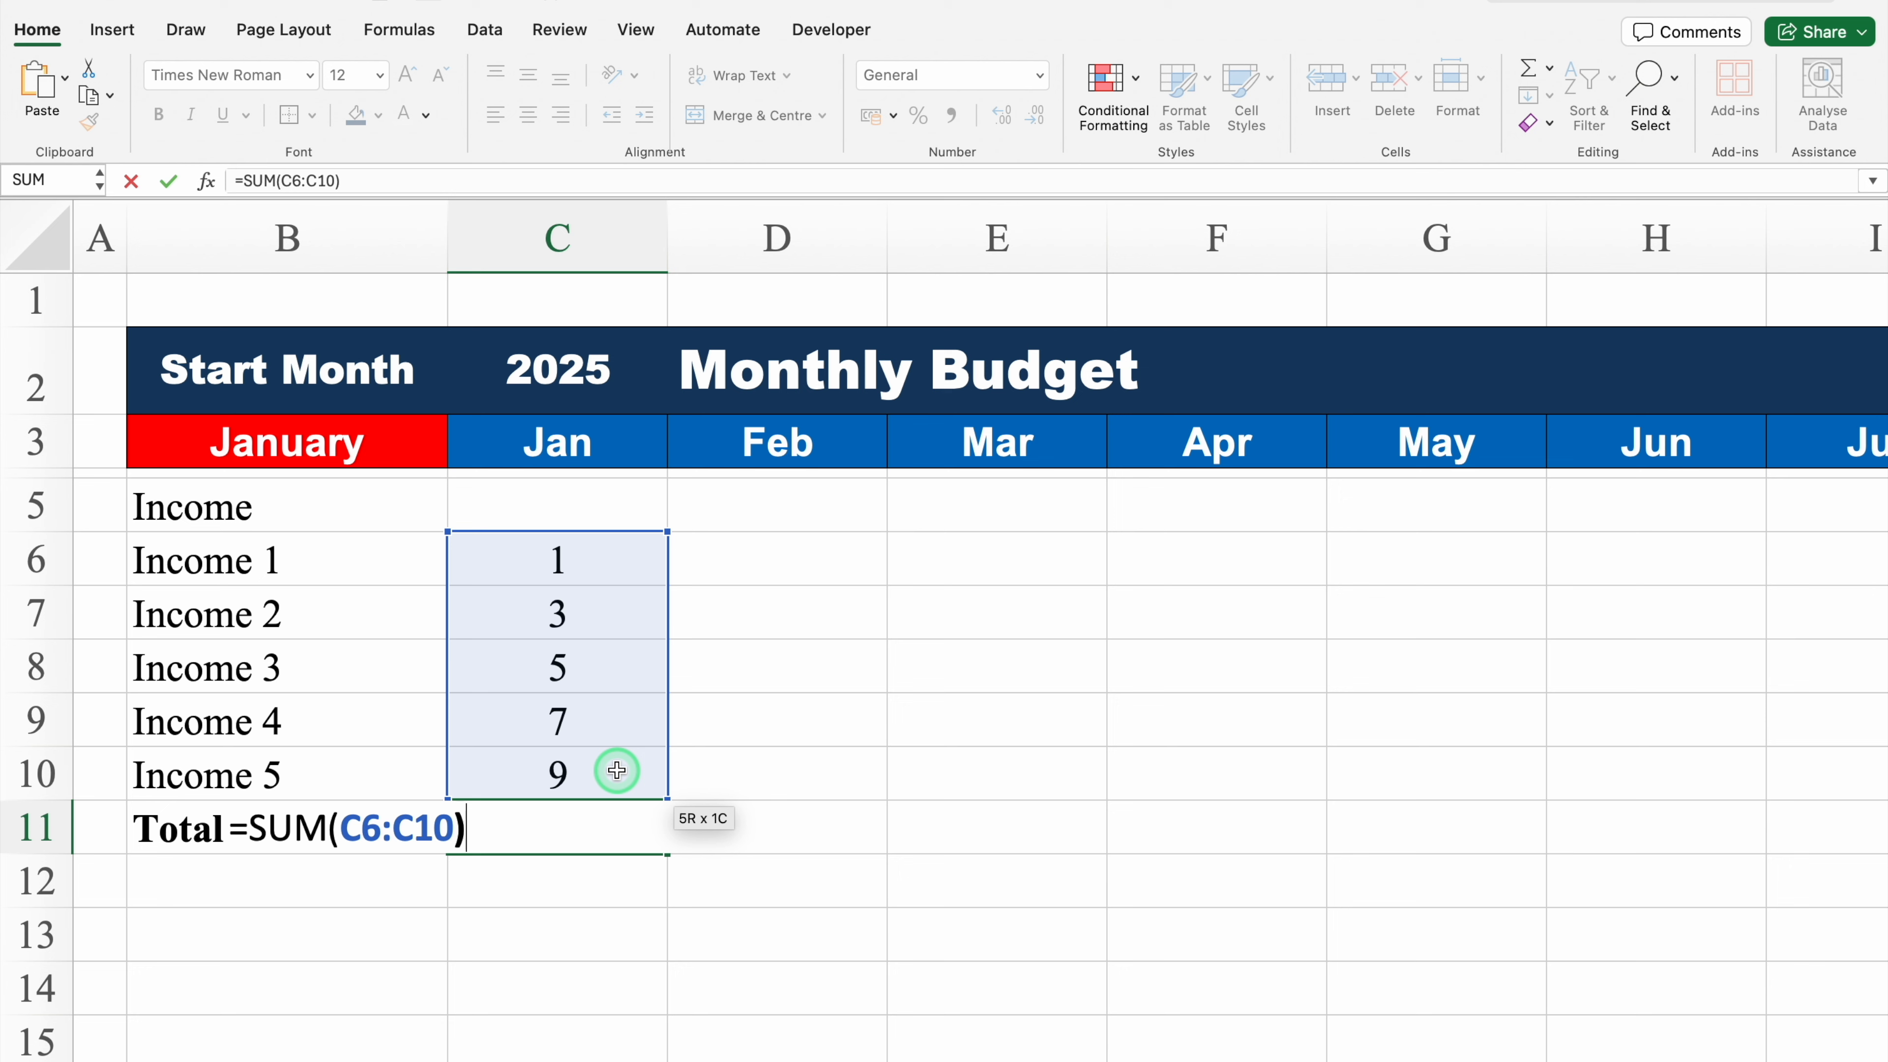
key("Return")
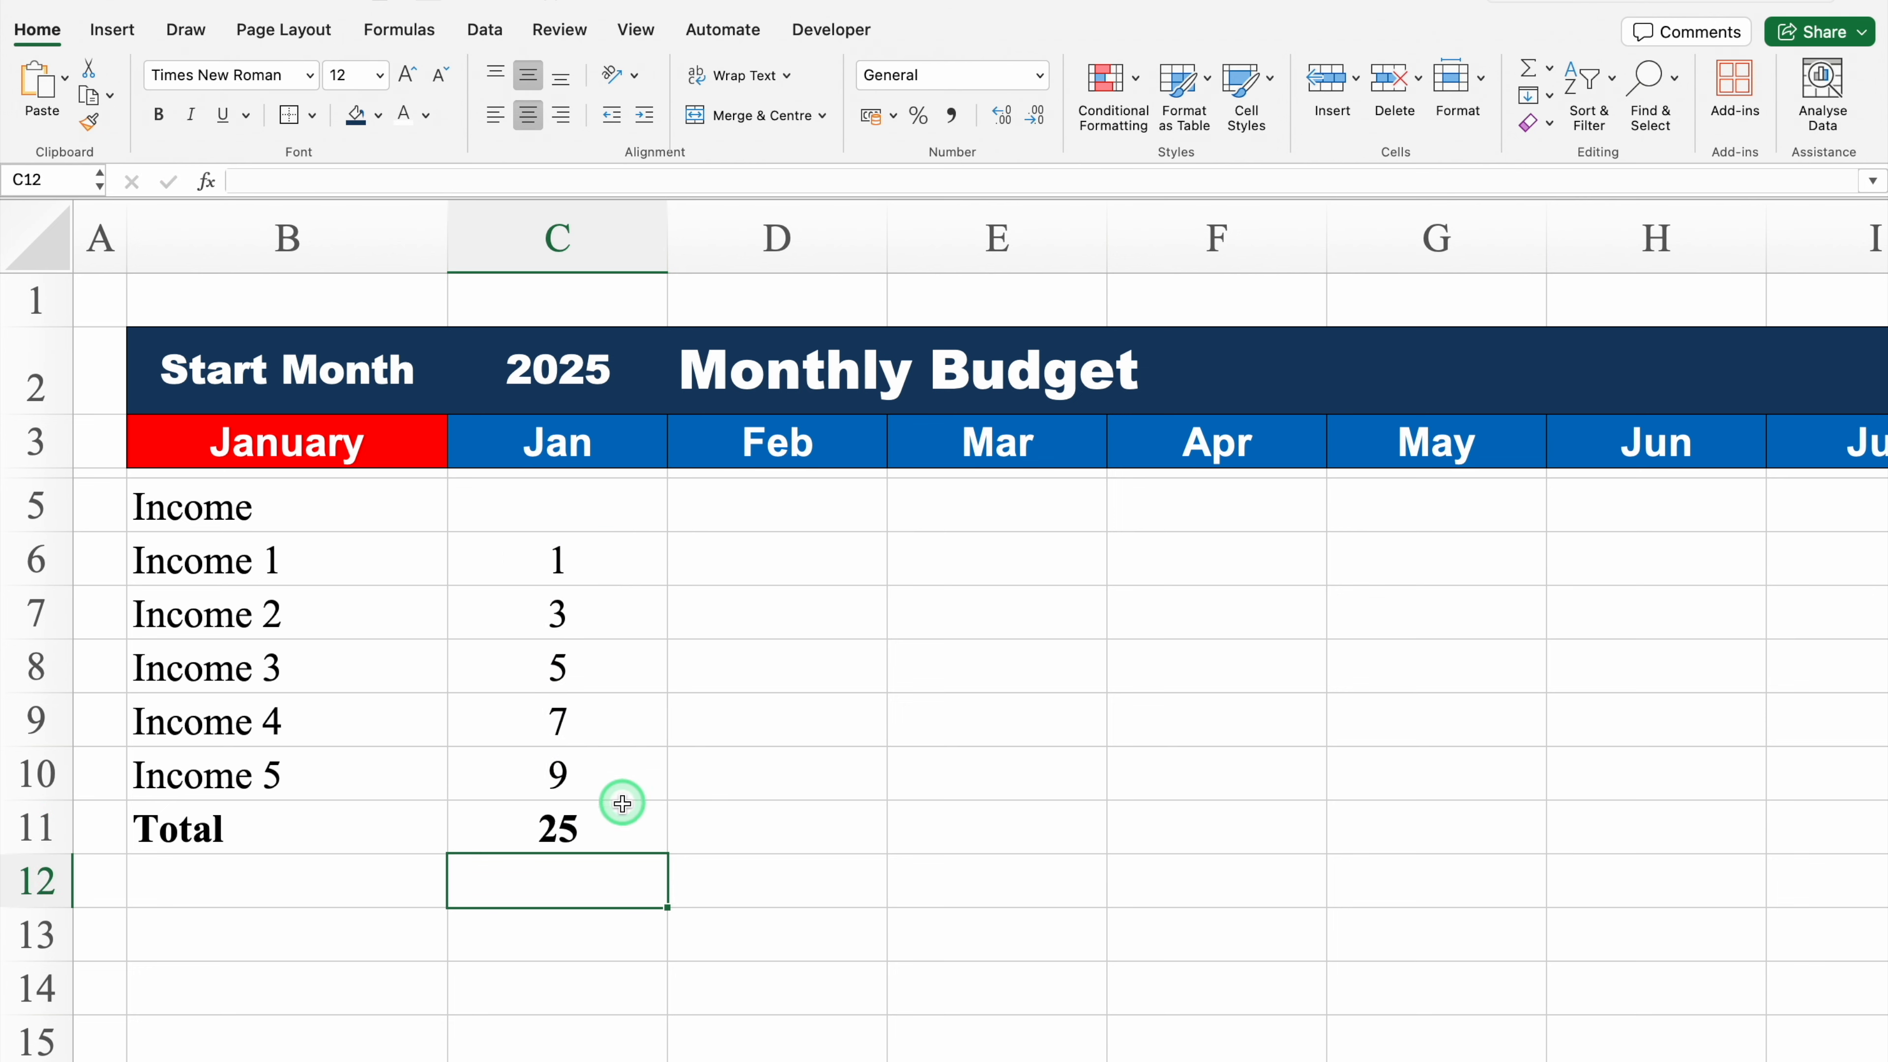
Step: Format C11 as Currency with the ₹ symbol and 0 decimal places
left_click(614, 826)
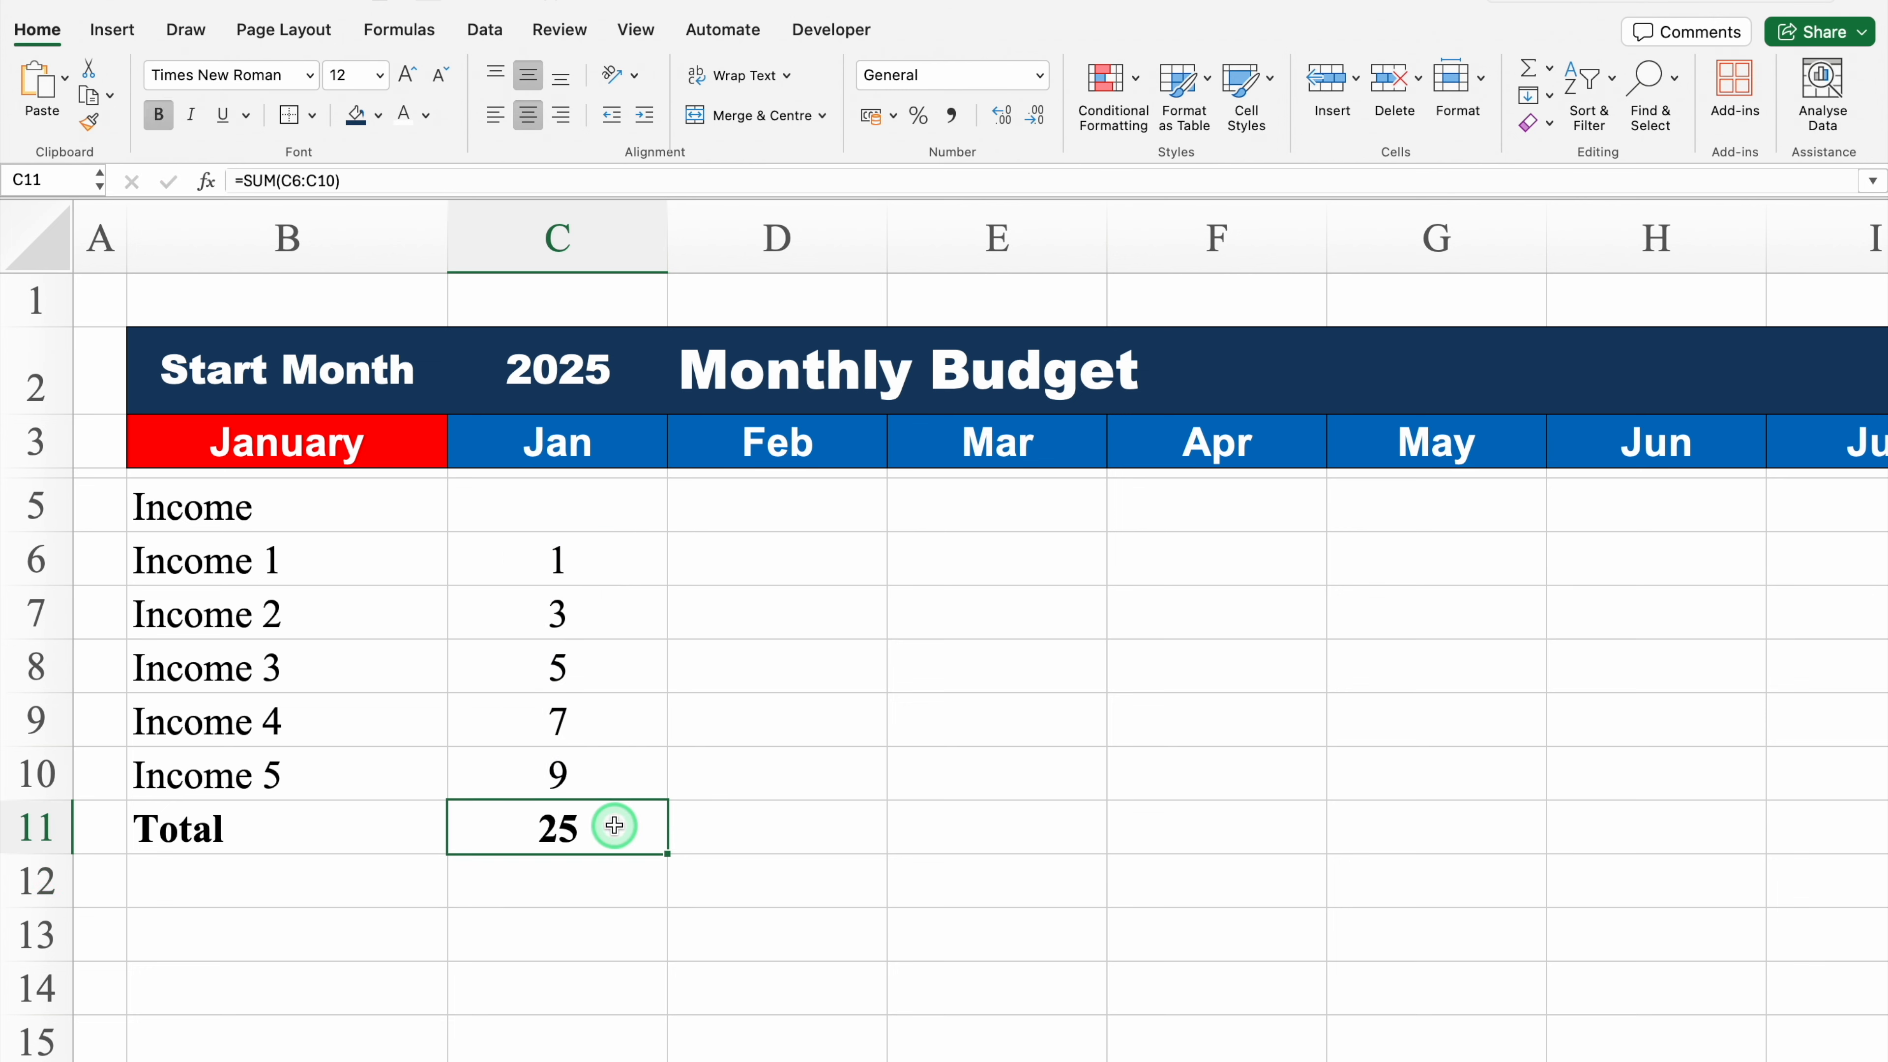
key("super+1")
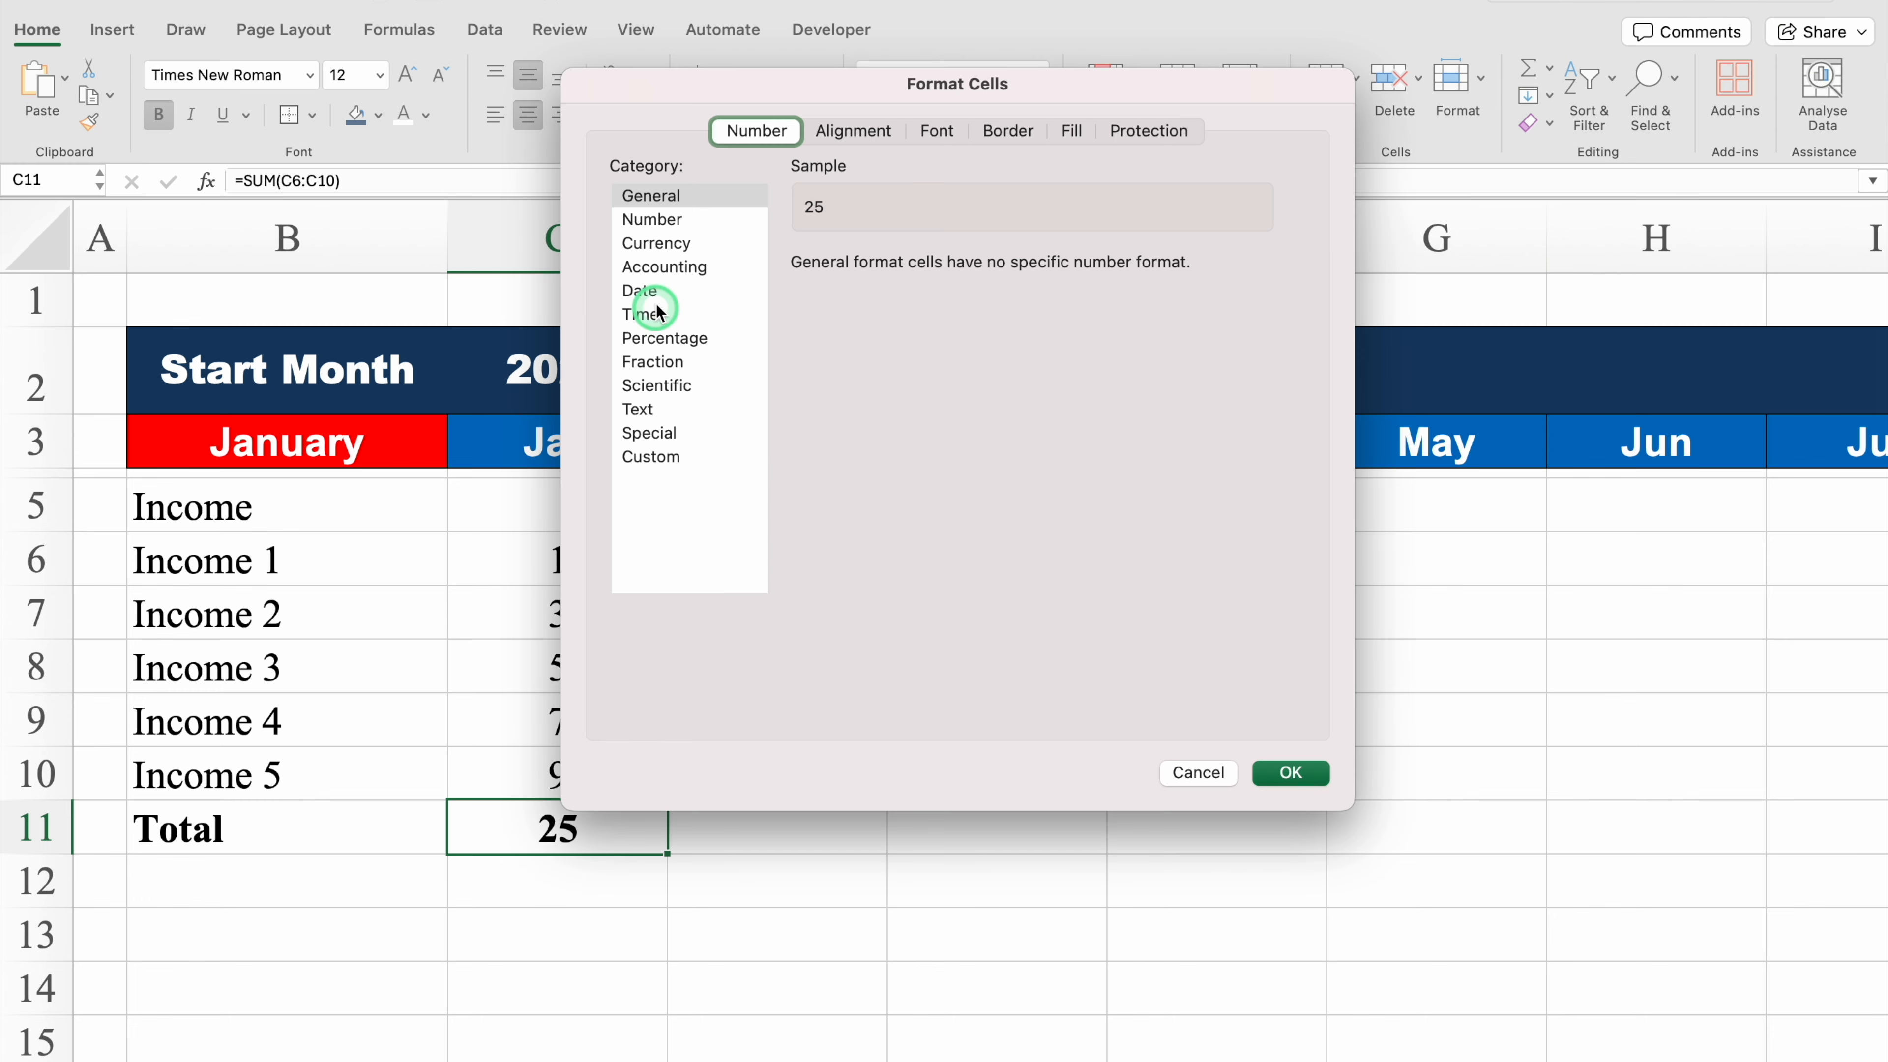
left_click(644, 245)
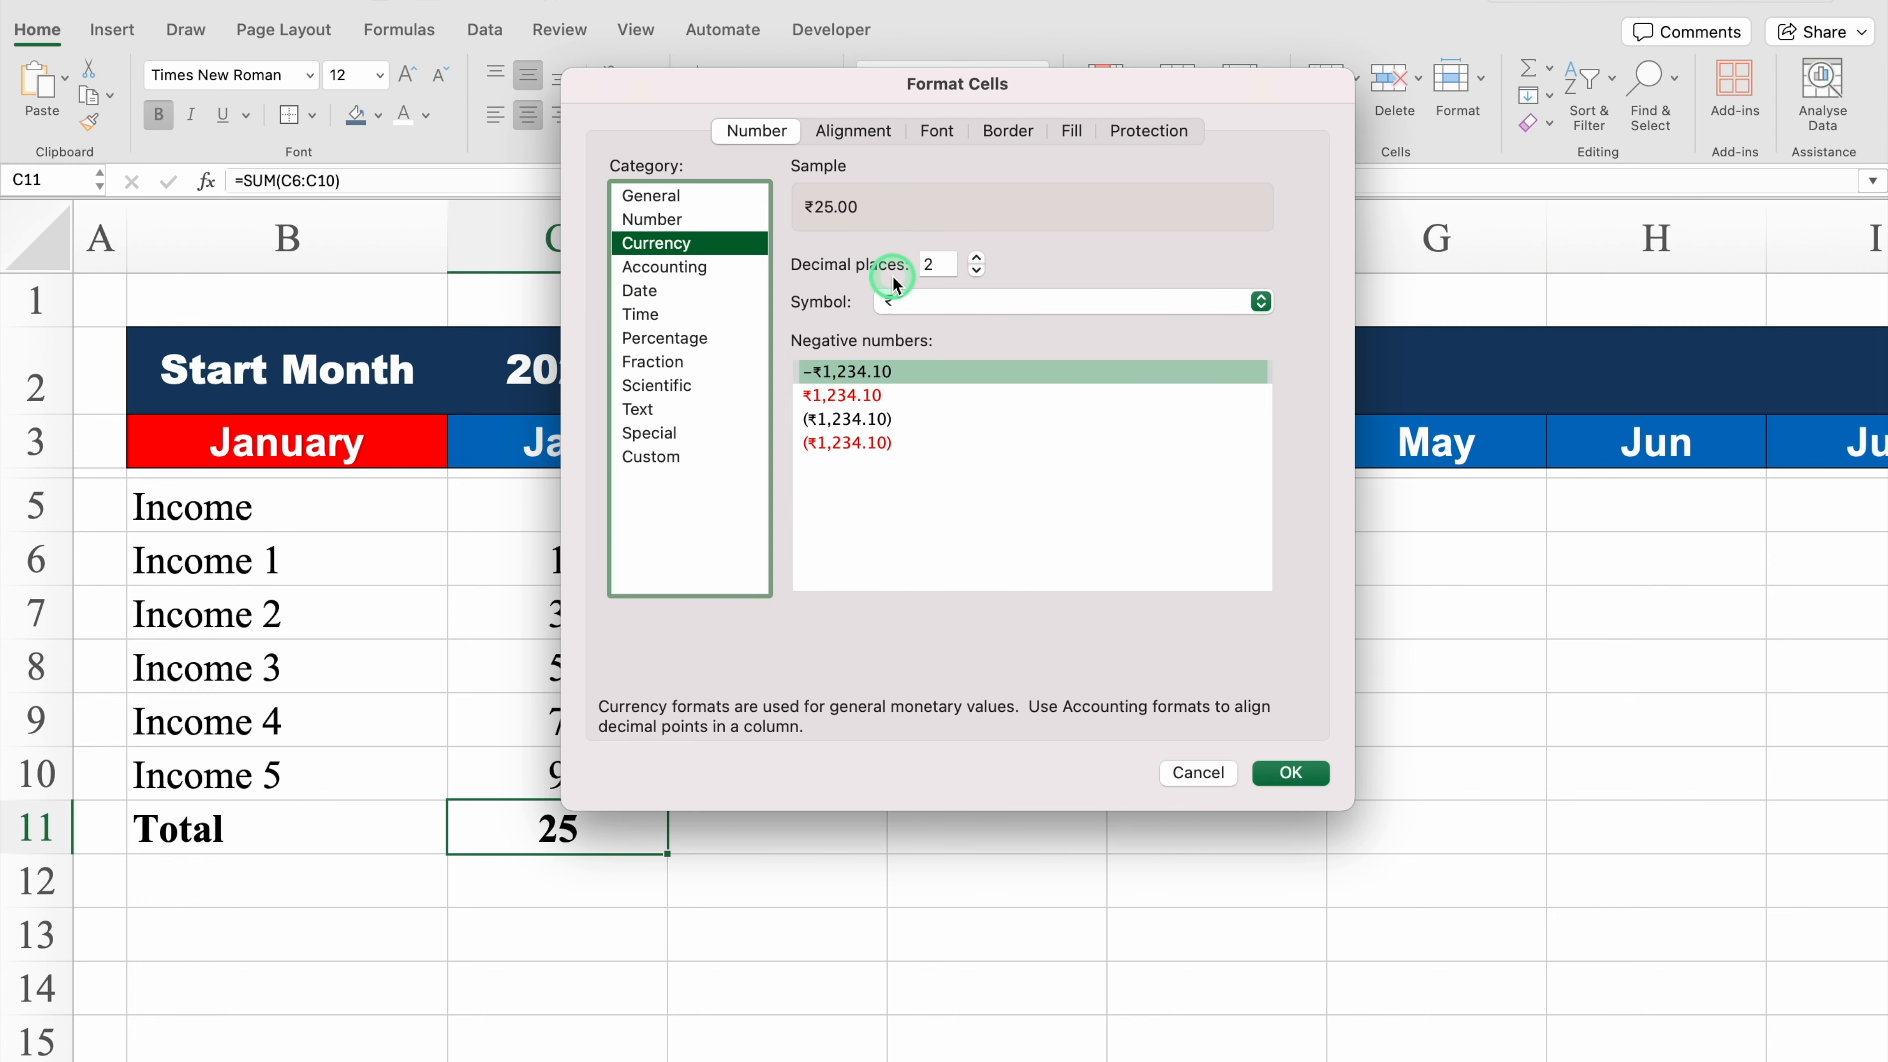
left_click(979, 271)
left_click(978, 271)
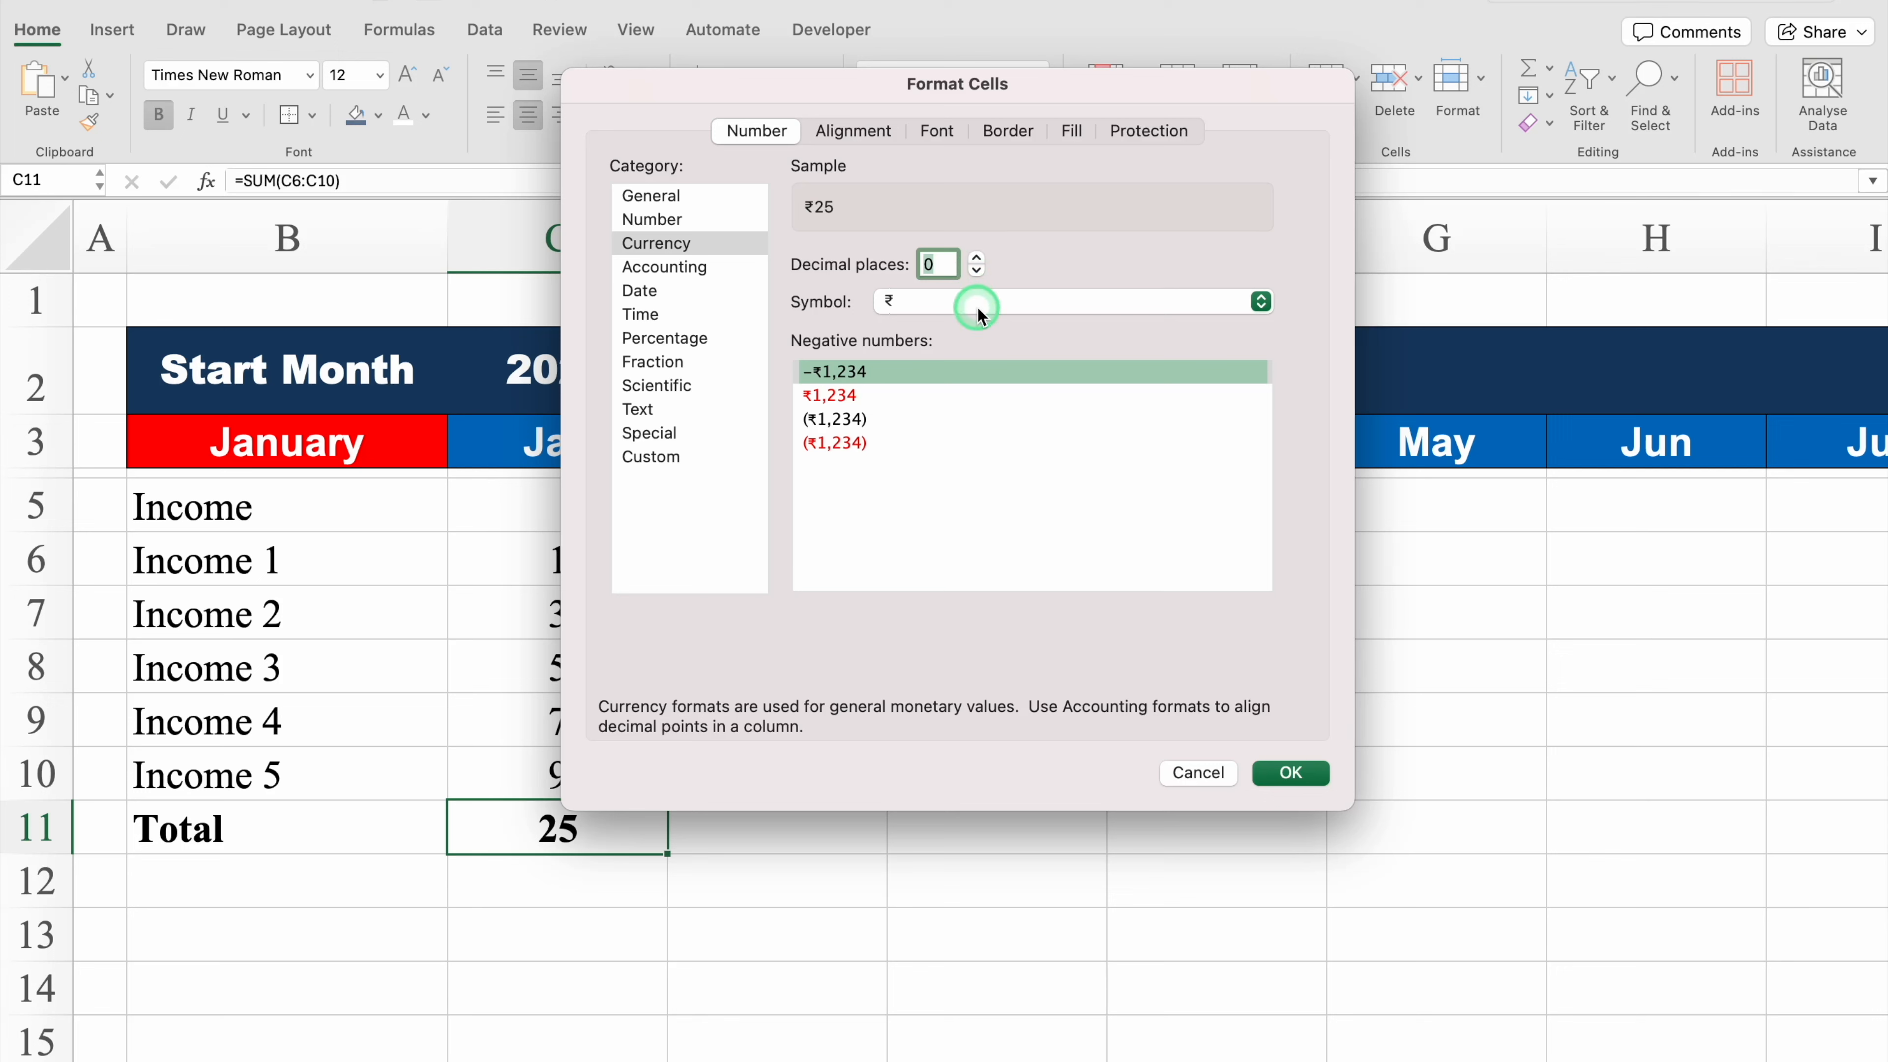
left_click(1262, 303)
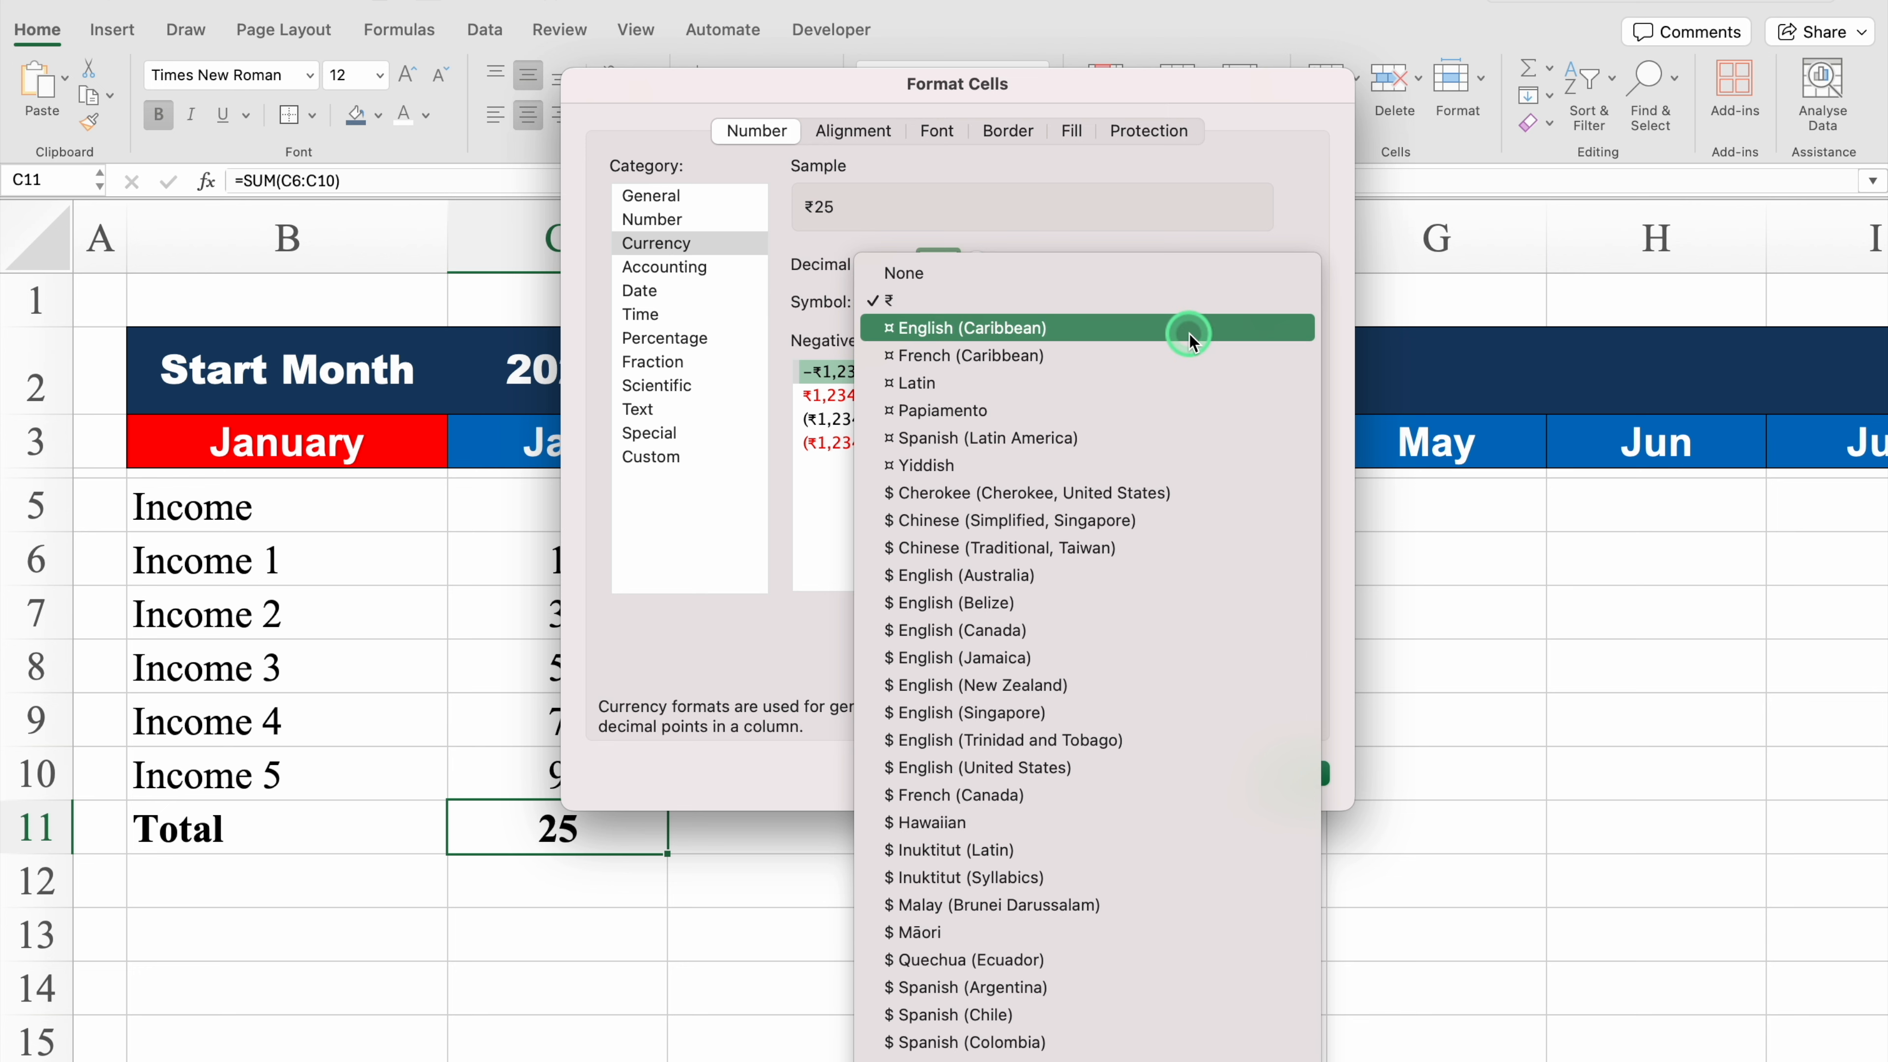
left_click(1169, 302)
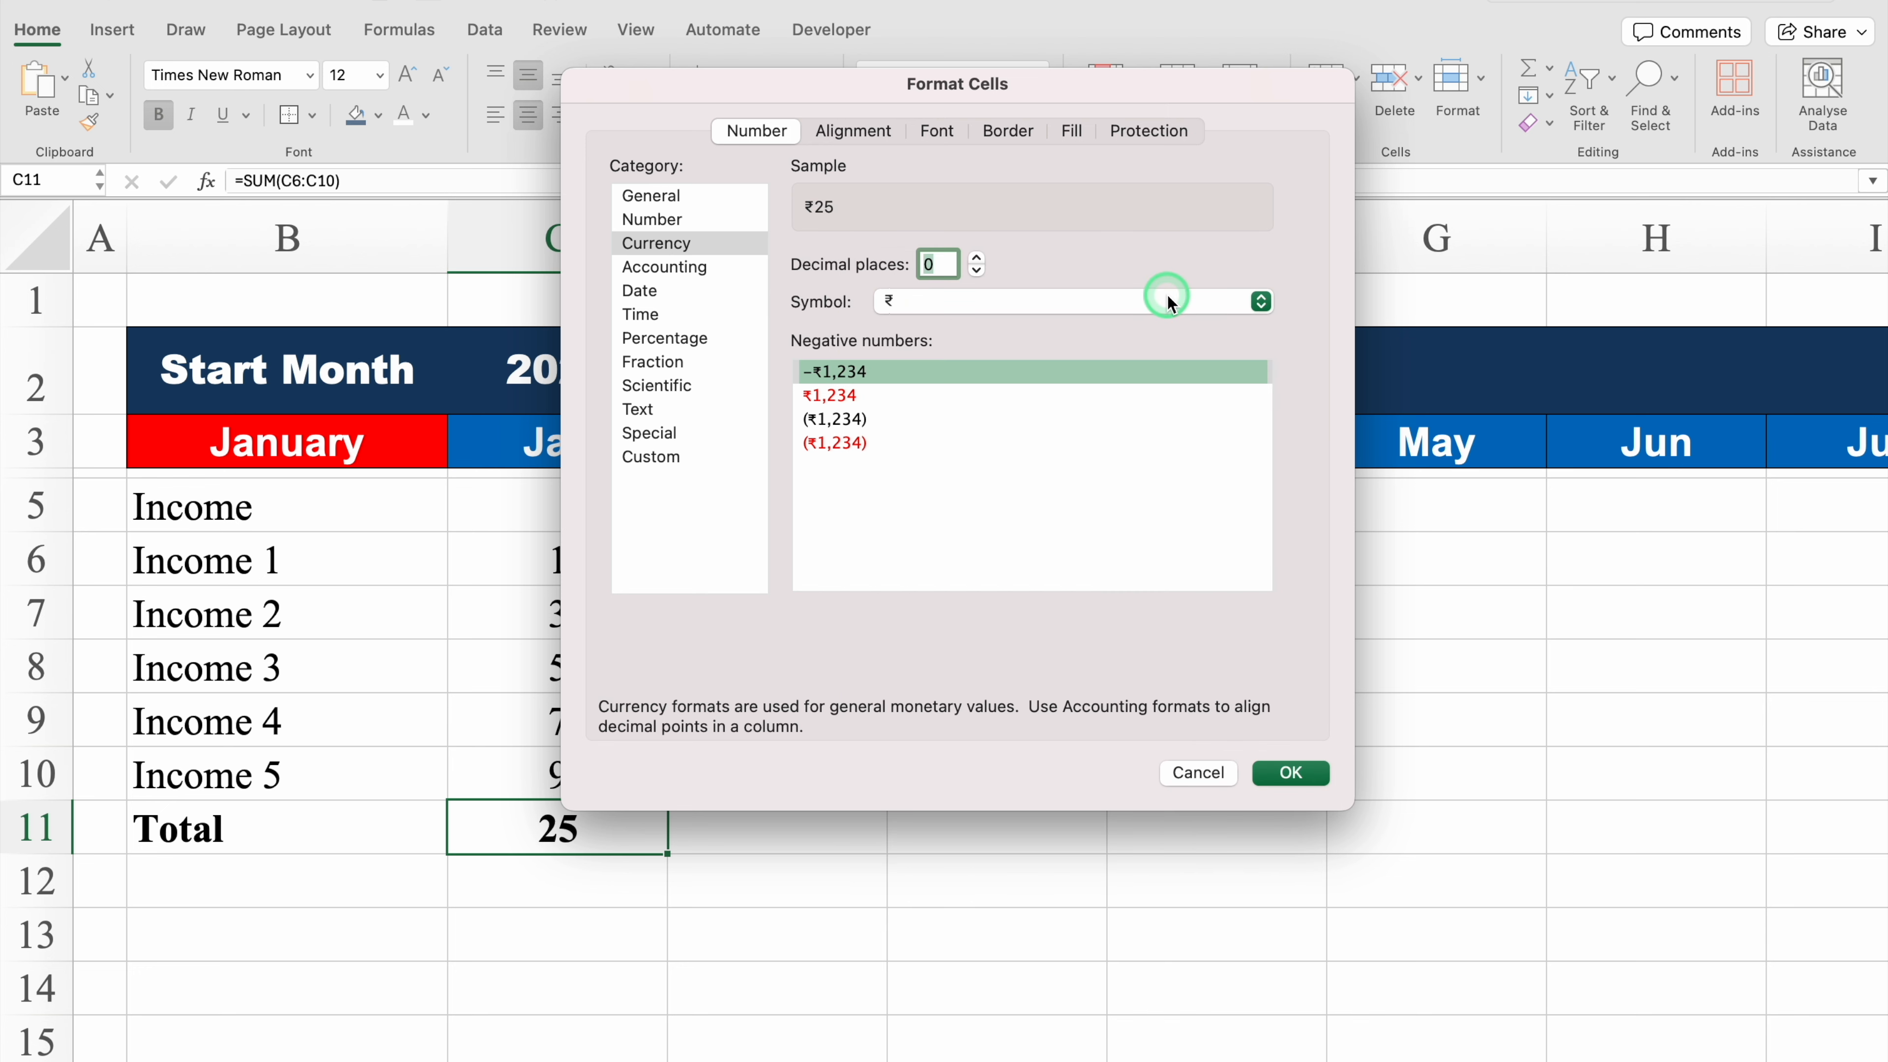
left_click(1291, 773)
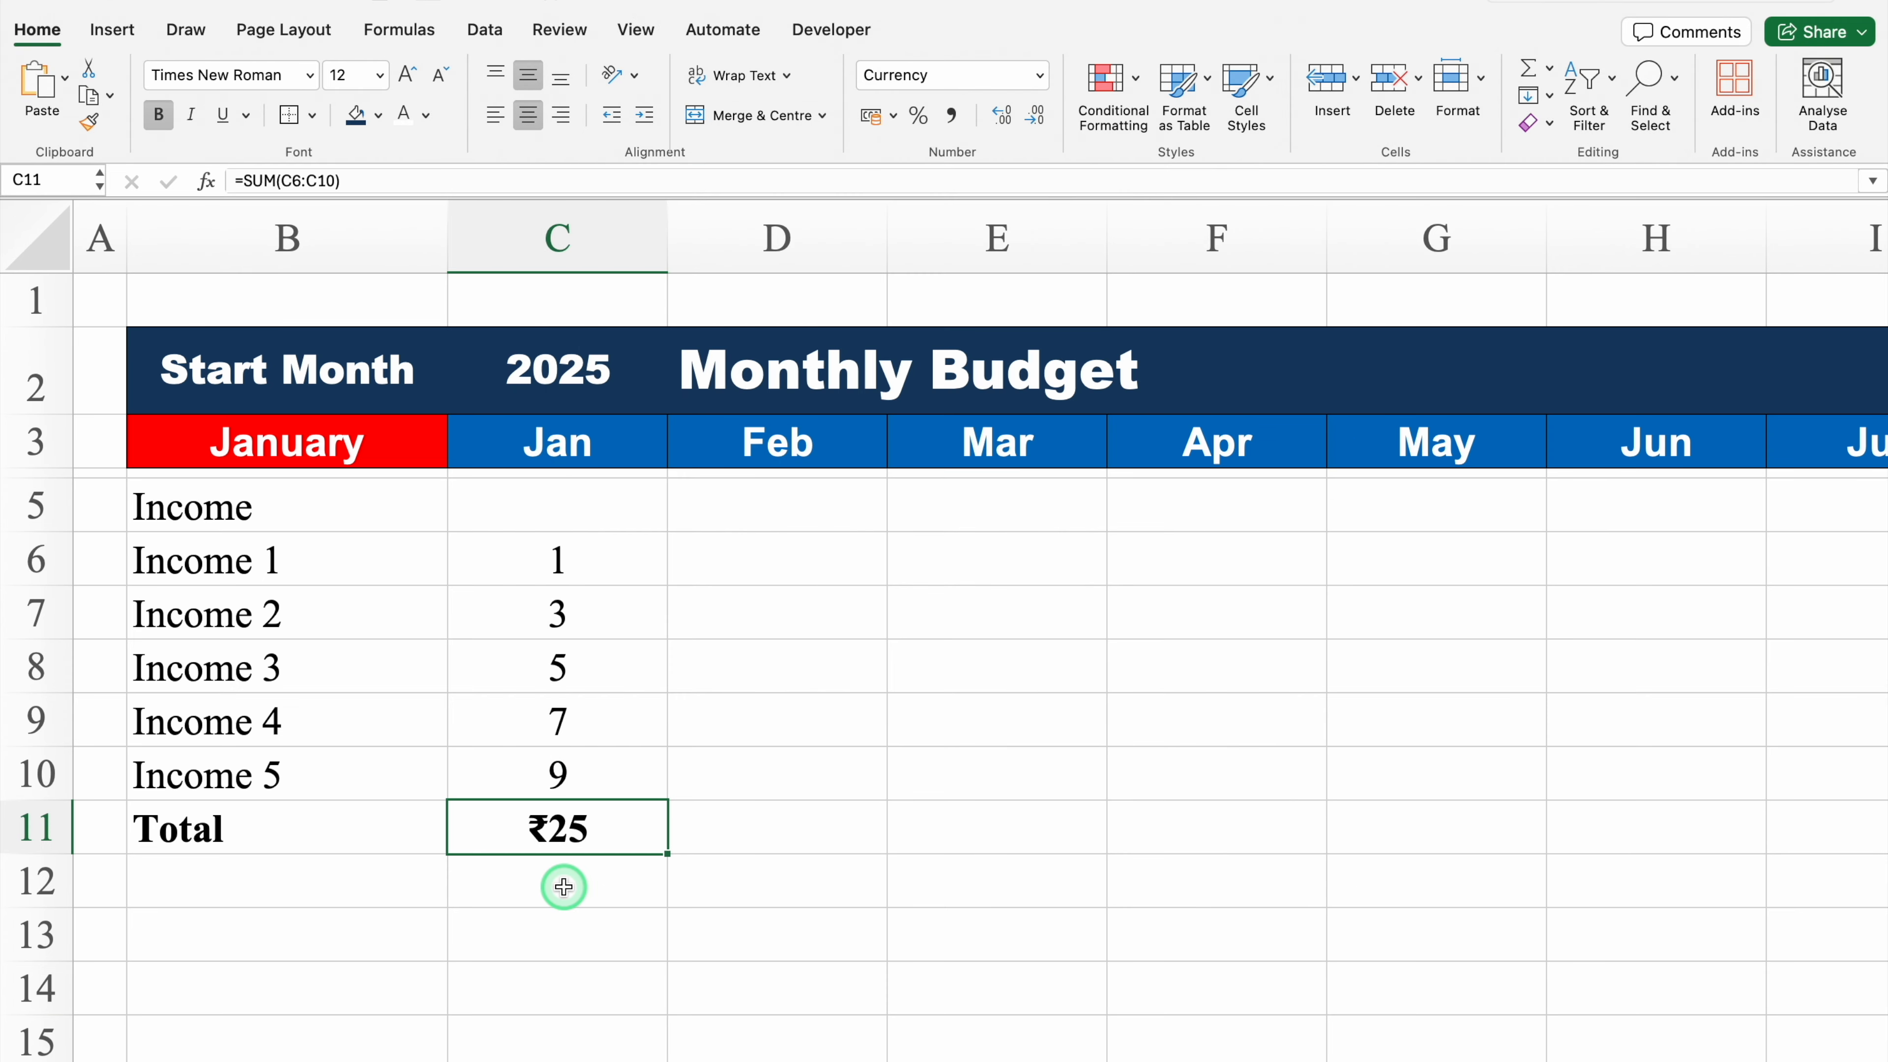
Step: Add borders to the Total row cells B11:C11
left_click(296, 827)
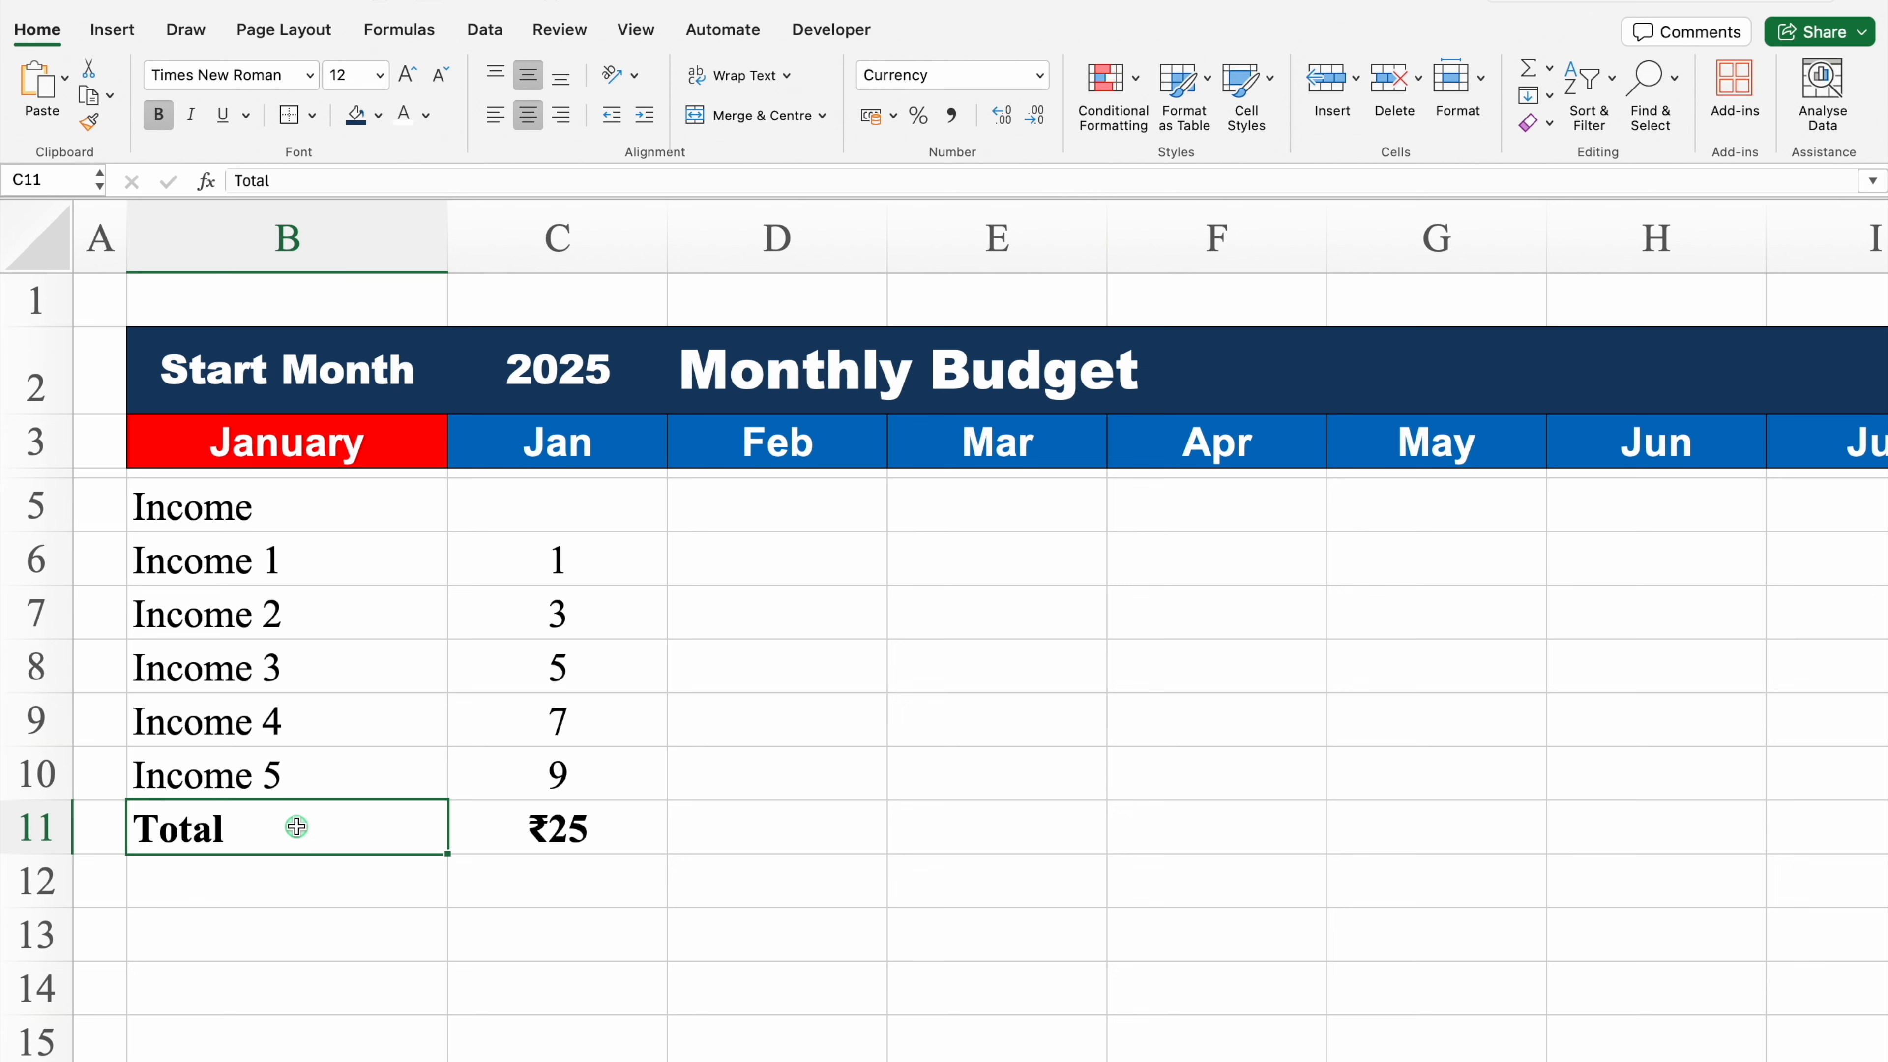
left_click_drag(296, 827, 468, 827)
left_click(315, 119)
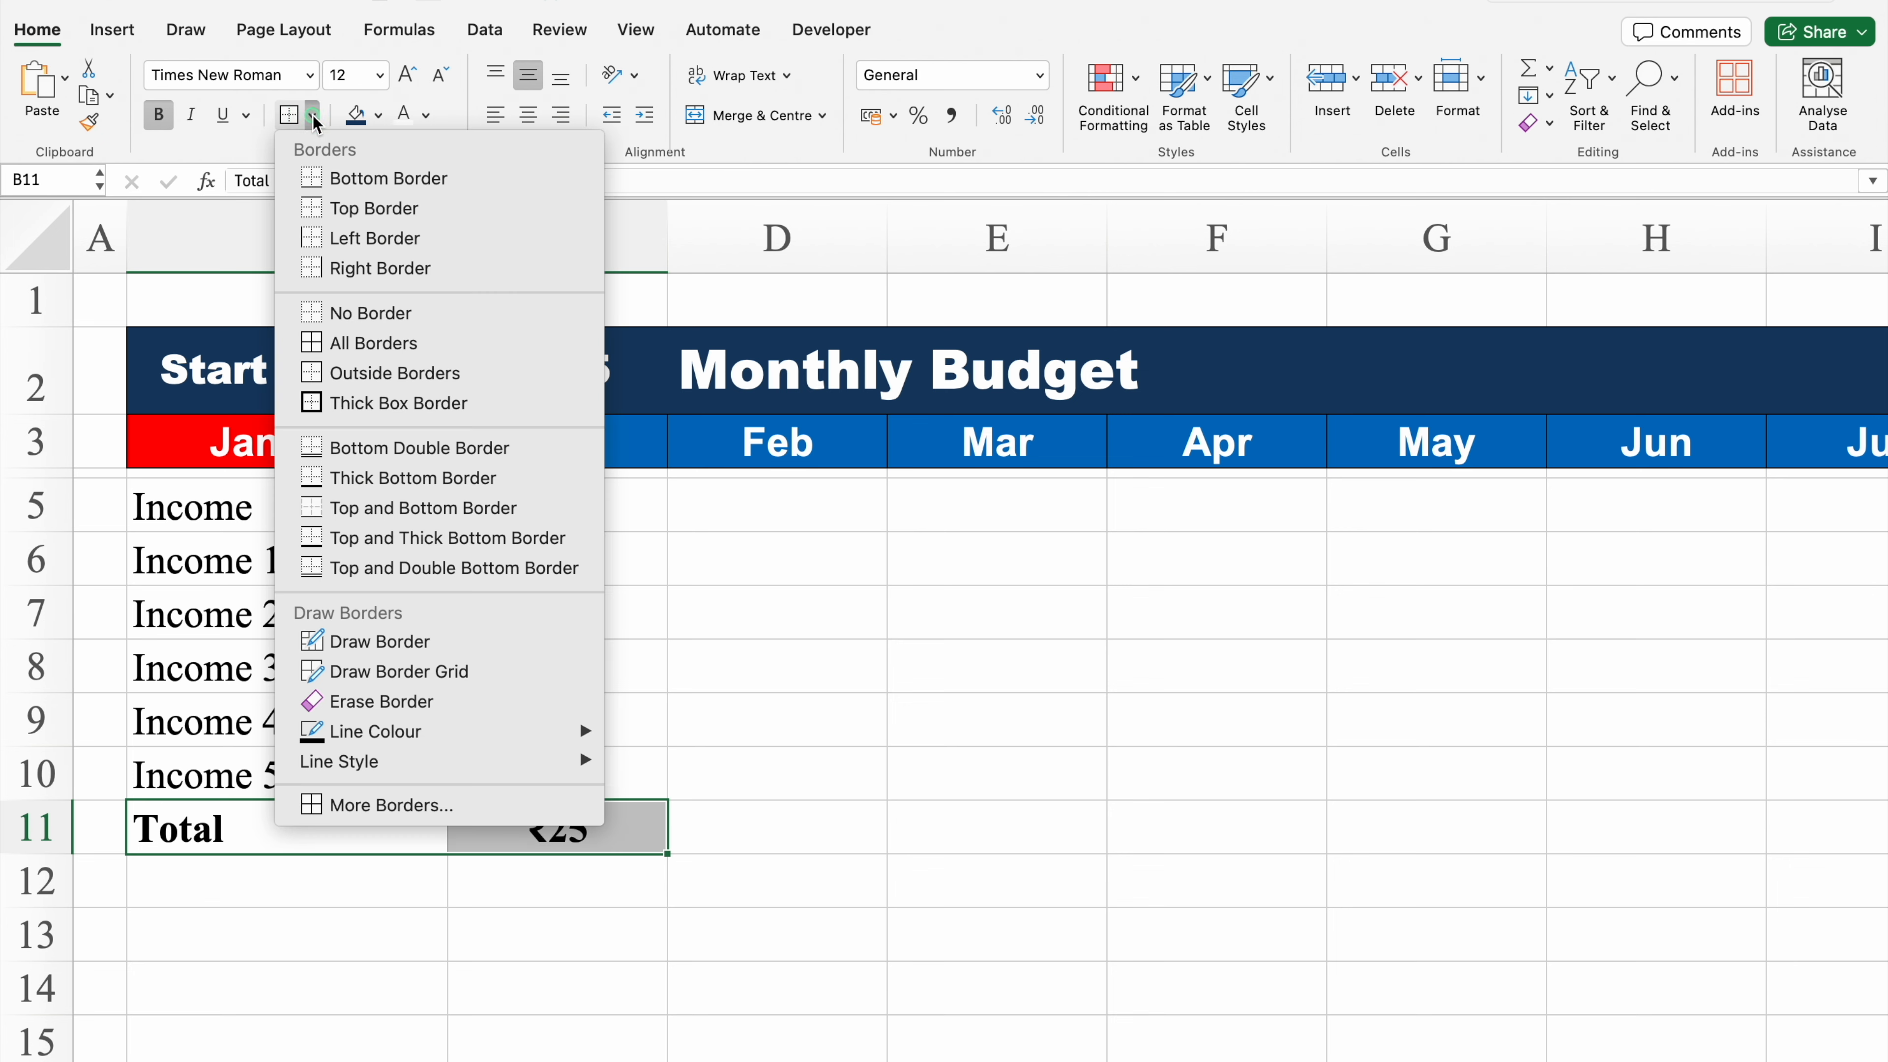
left_click(365, 327)
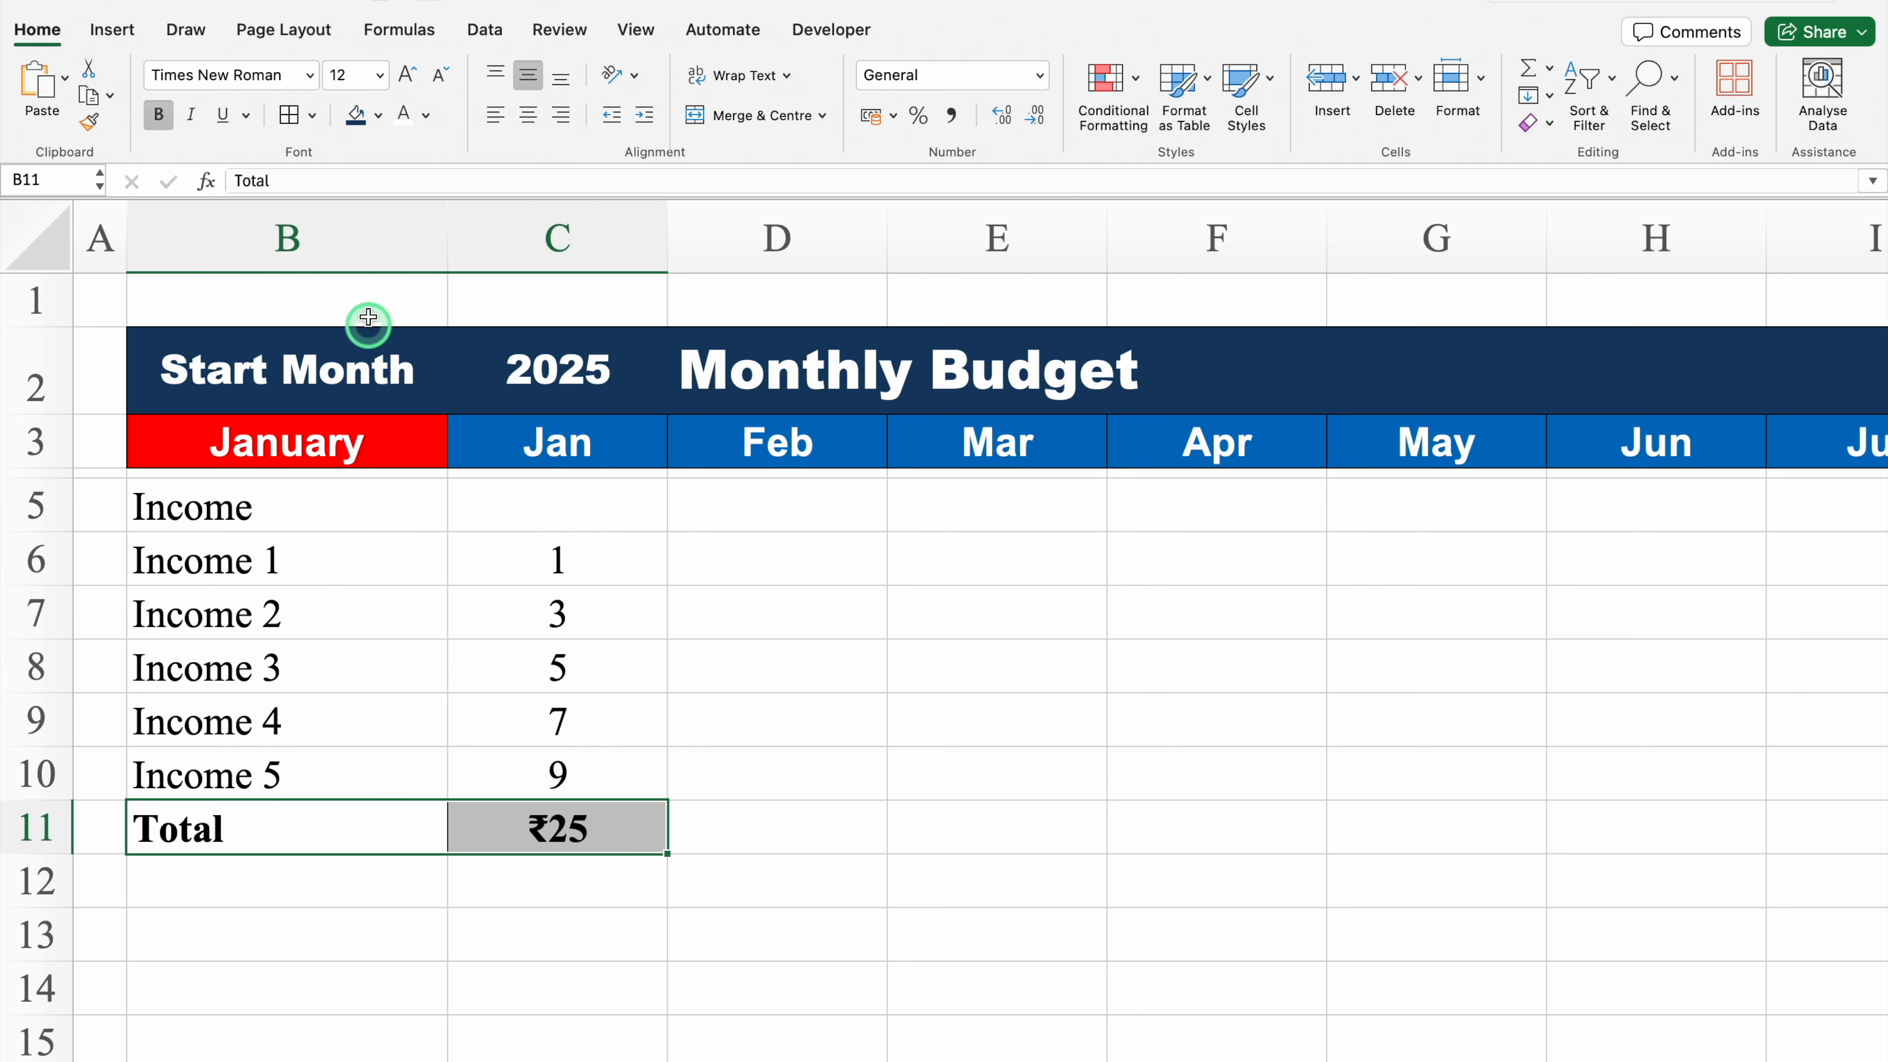
Step: Fill the Total row cells B11:C11 with light grey
left_click(379, 116)
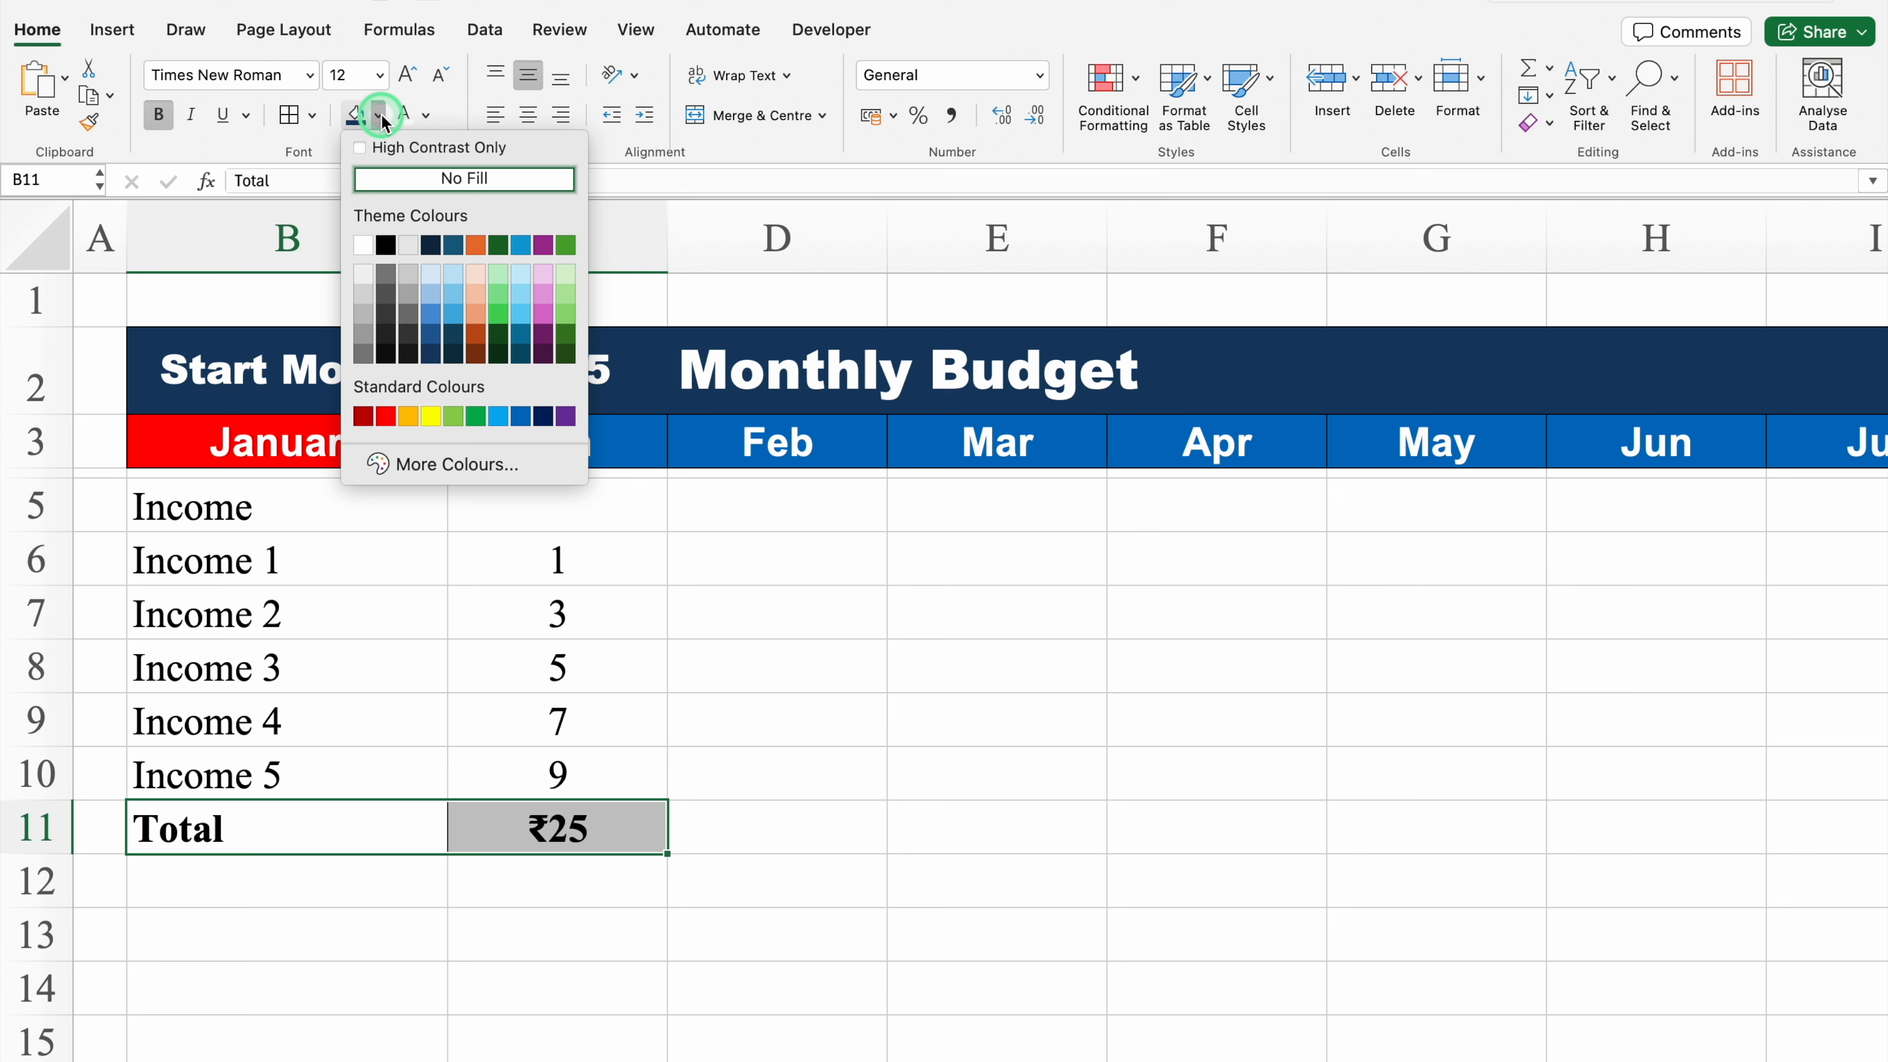
left_click(363, 299)
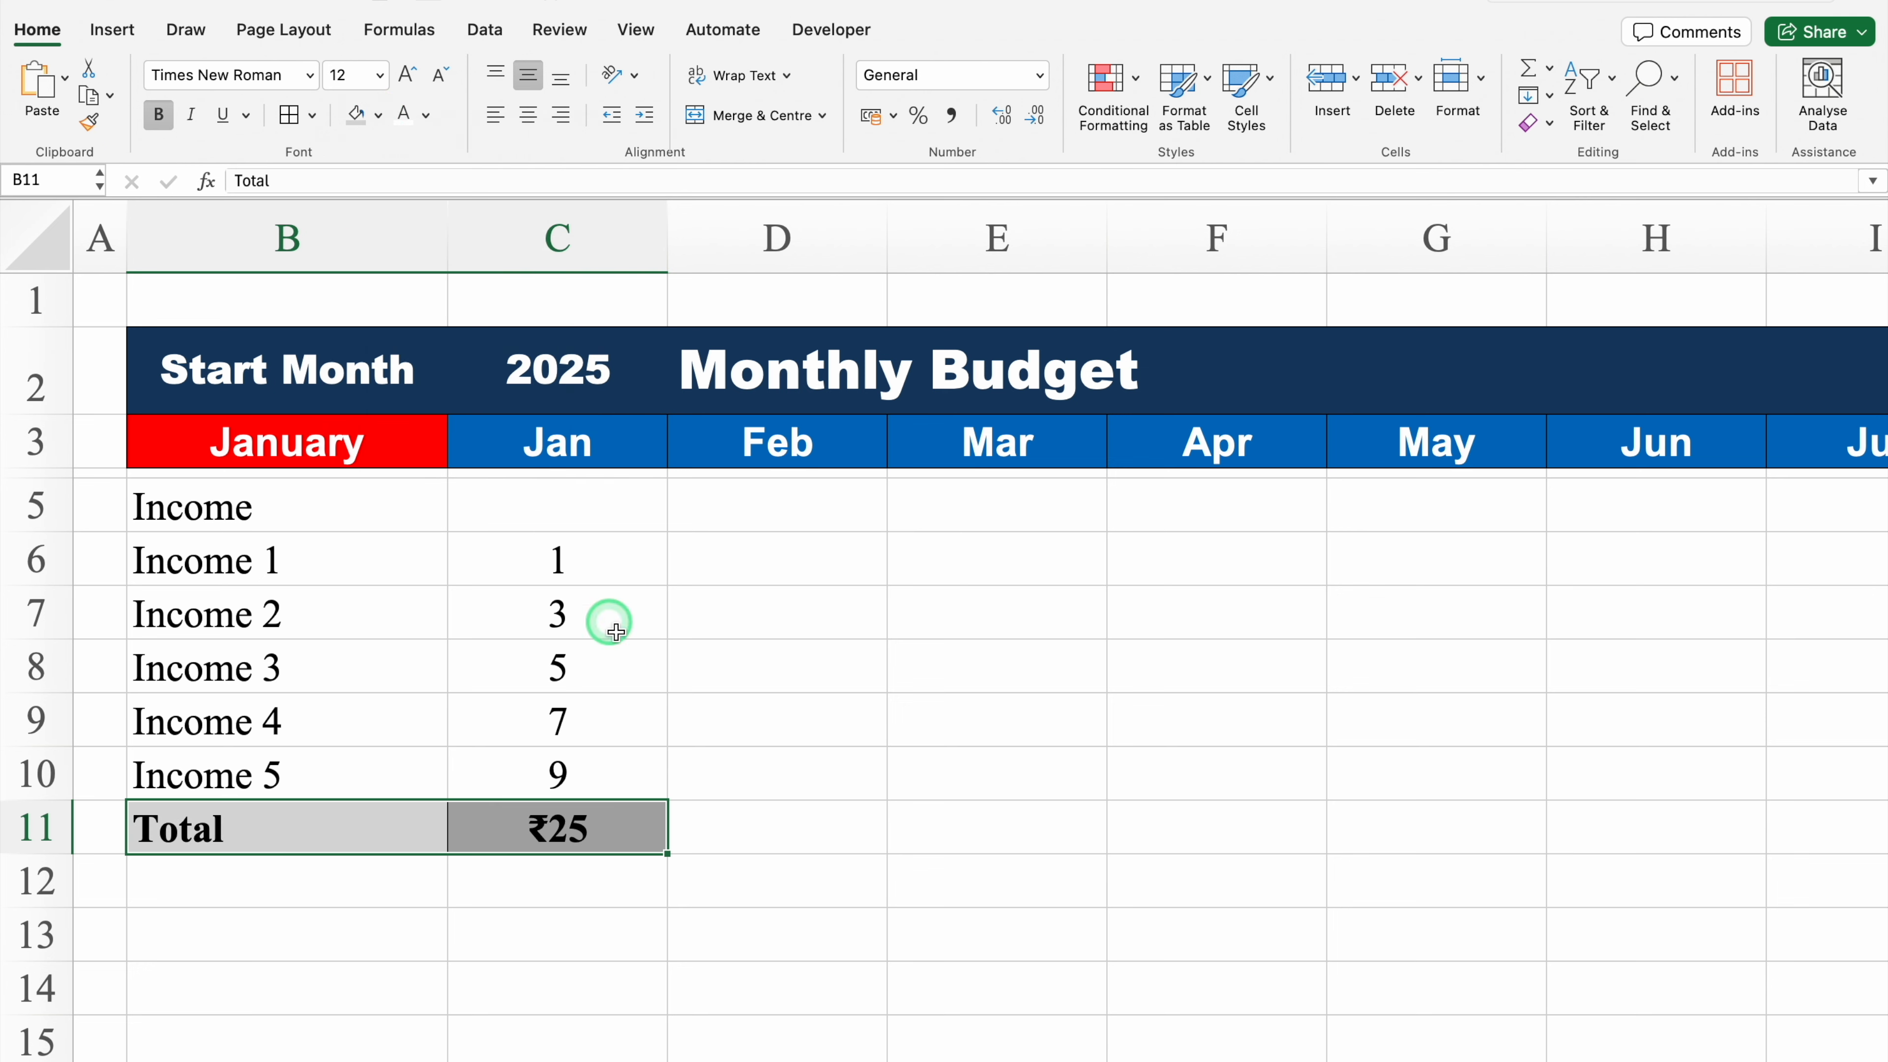
Step: Select row 5 from B5 across to the last month column and merge it with centred alignment
left_click(296, 505)
mouse_move(297, 505)
left_mouse_down()
mouse_move(1446, 489)
mouse_move(1590, 513)
mouse_move(1109, 459)
mouse_move(268, 511)
left_mouse_up()
left_click_drag(1371, 1060, 427, 956)
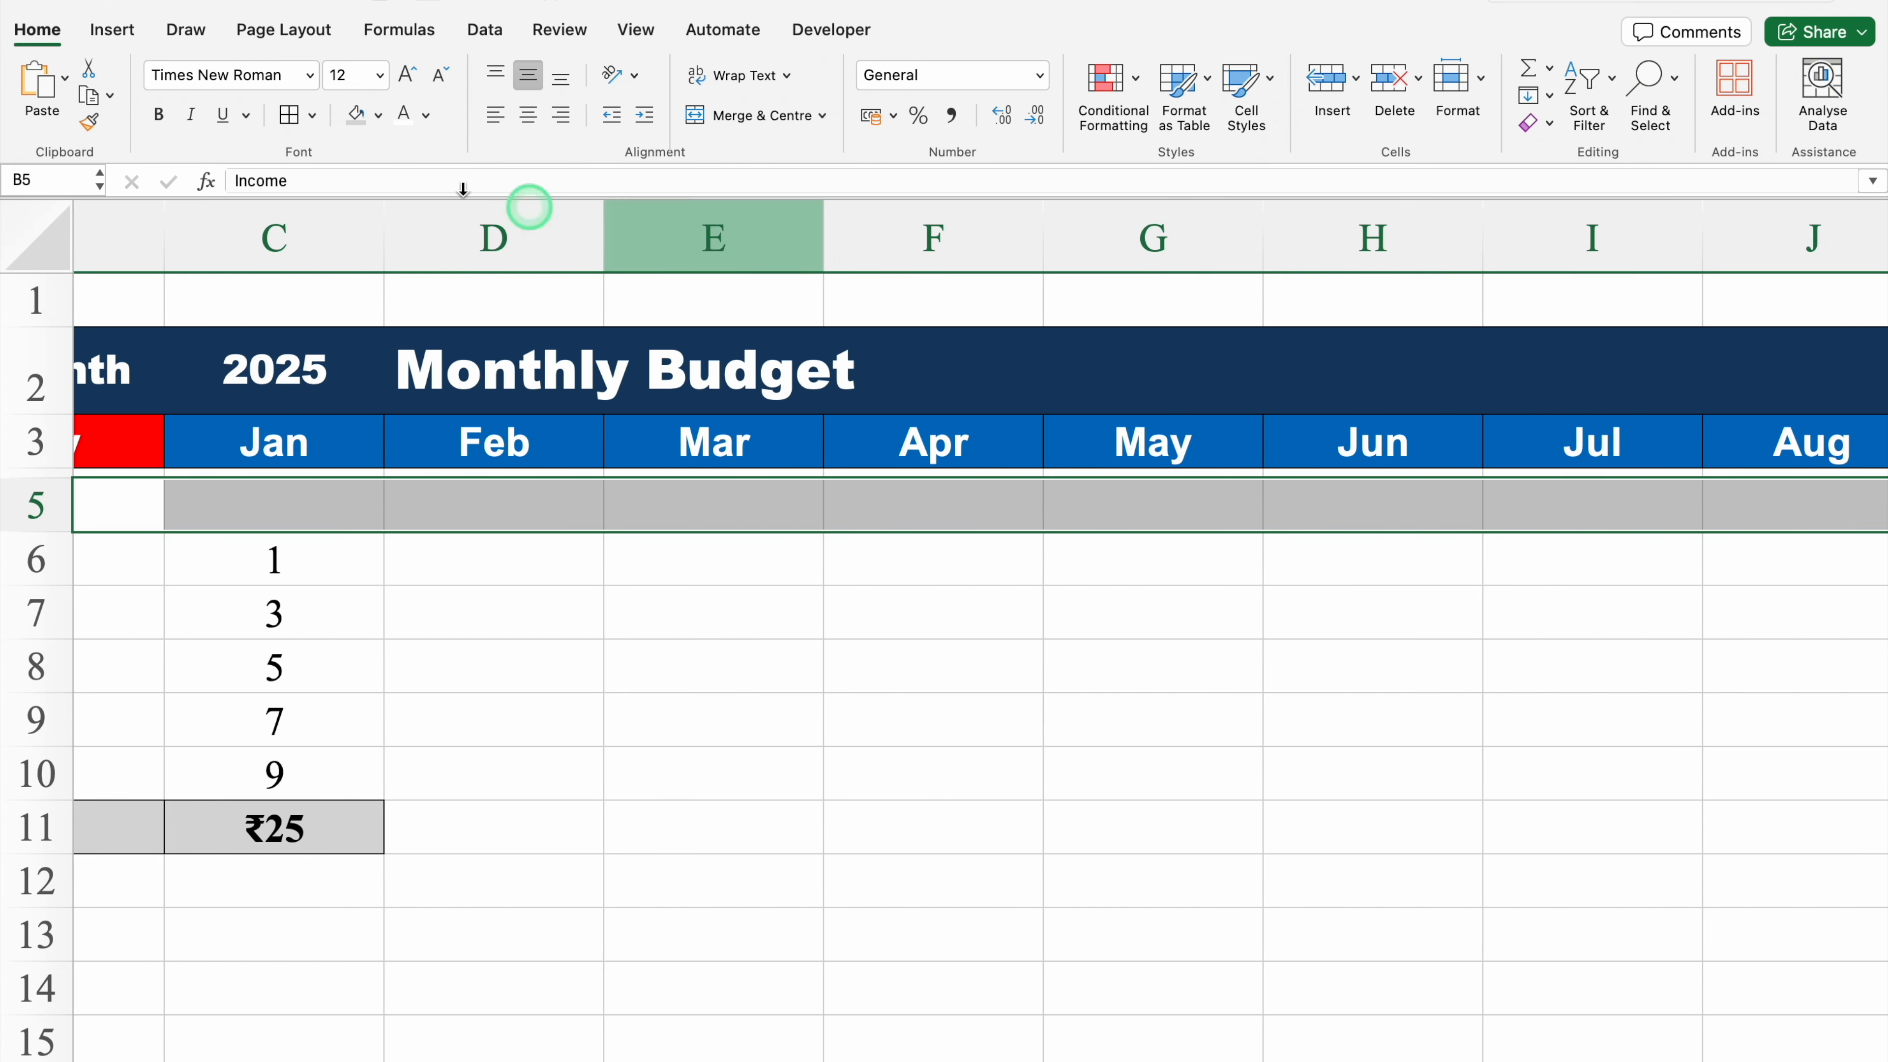
left_click(758, 117)
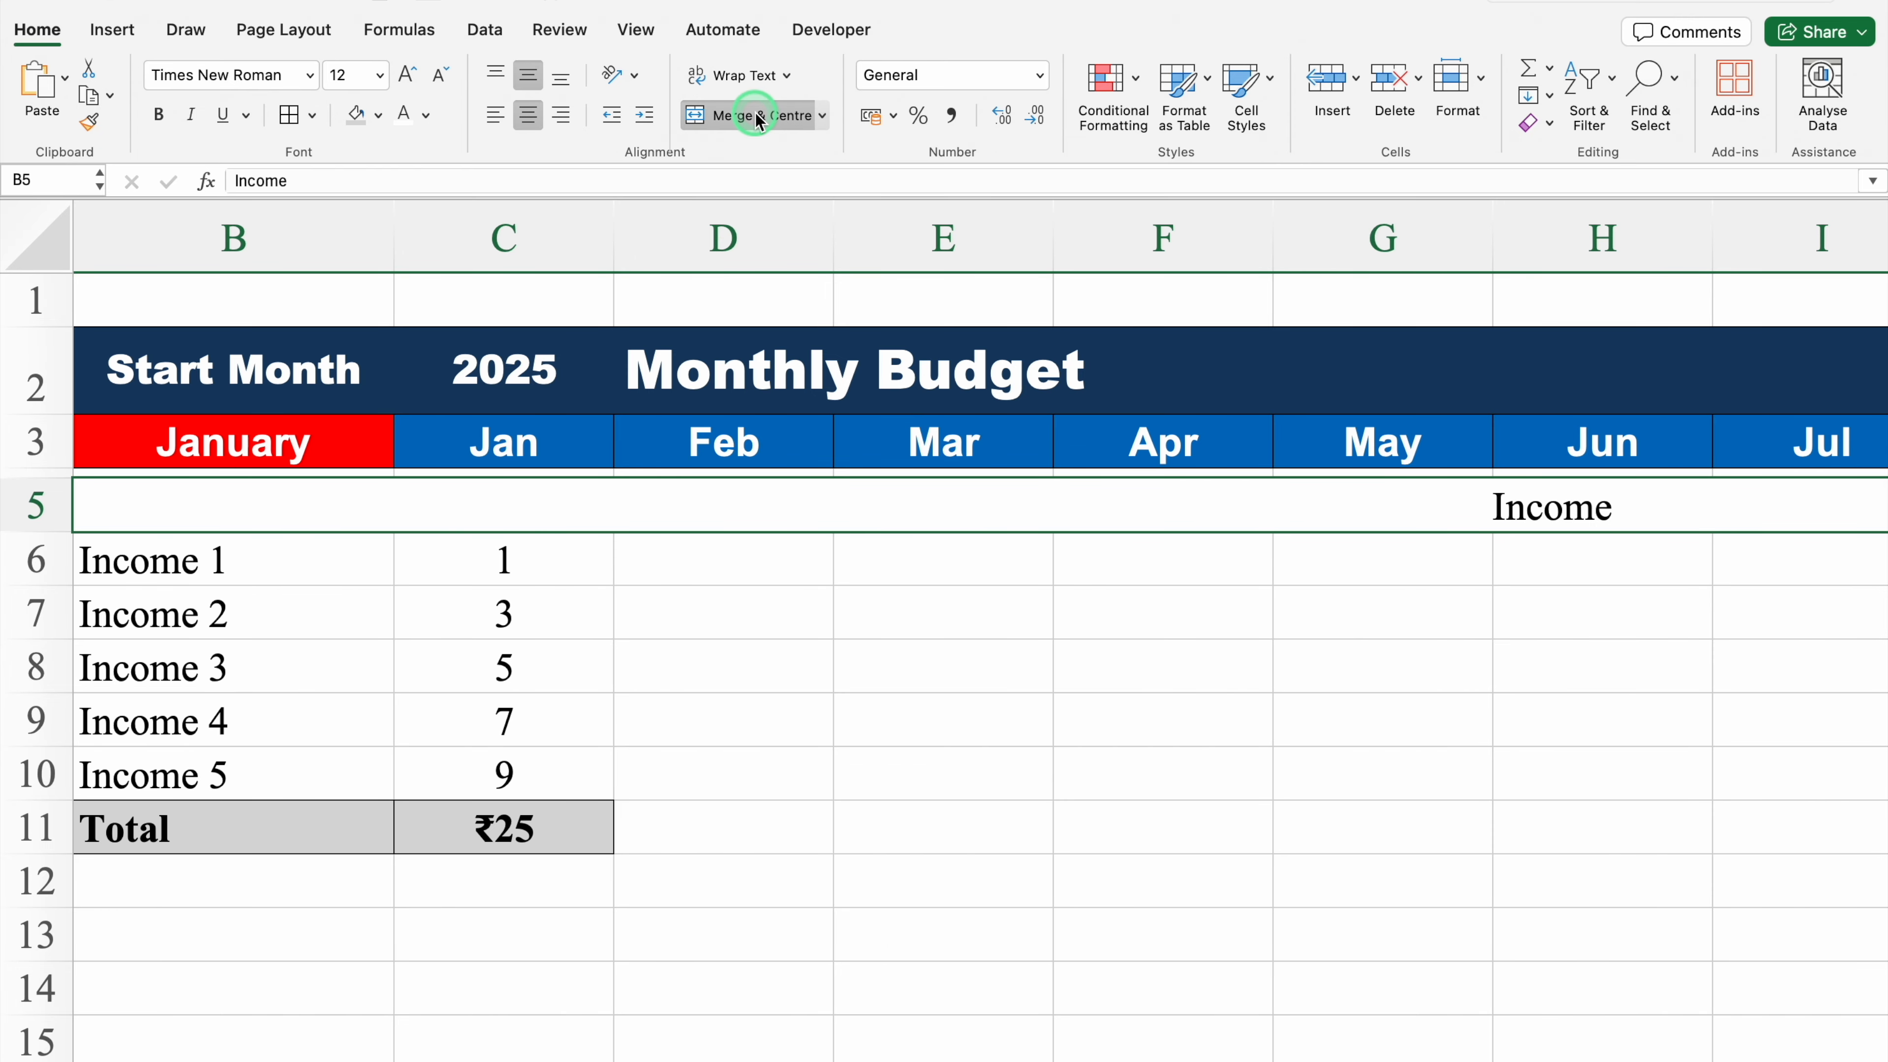
Step: Fill the merged Income heading row with green
left_click(379, 115)
left_click(433, 294)
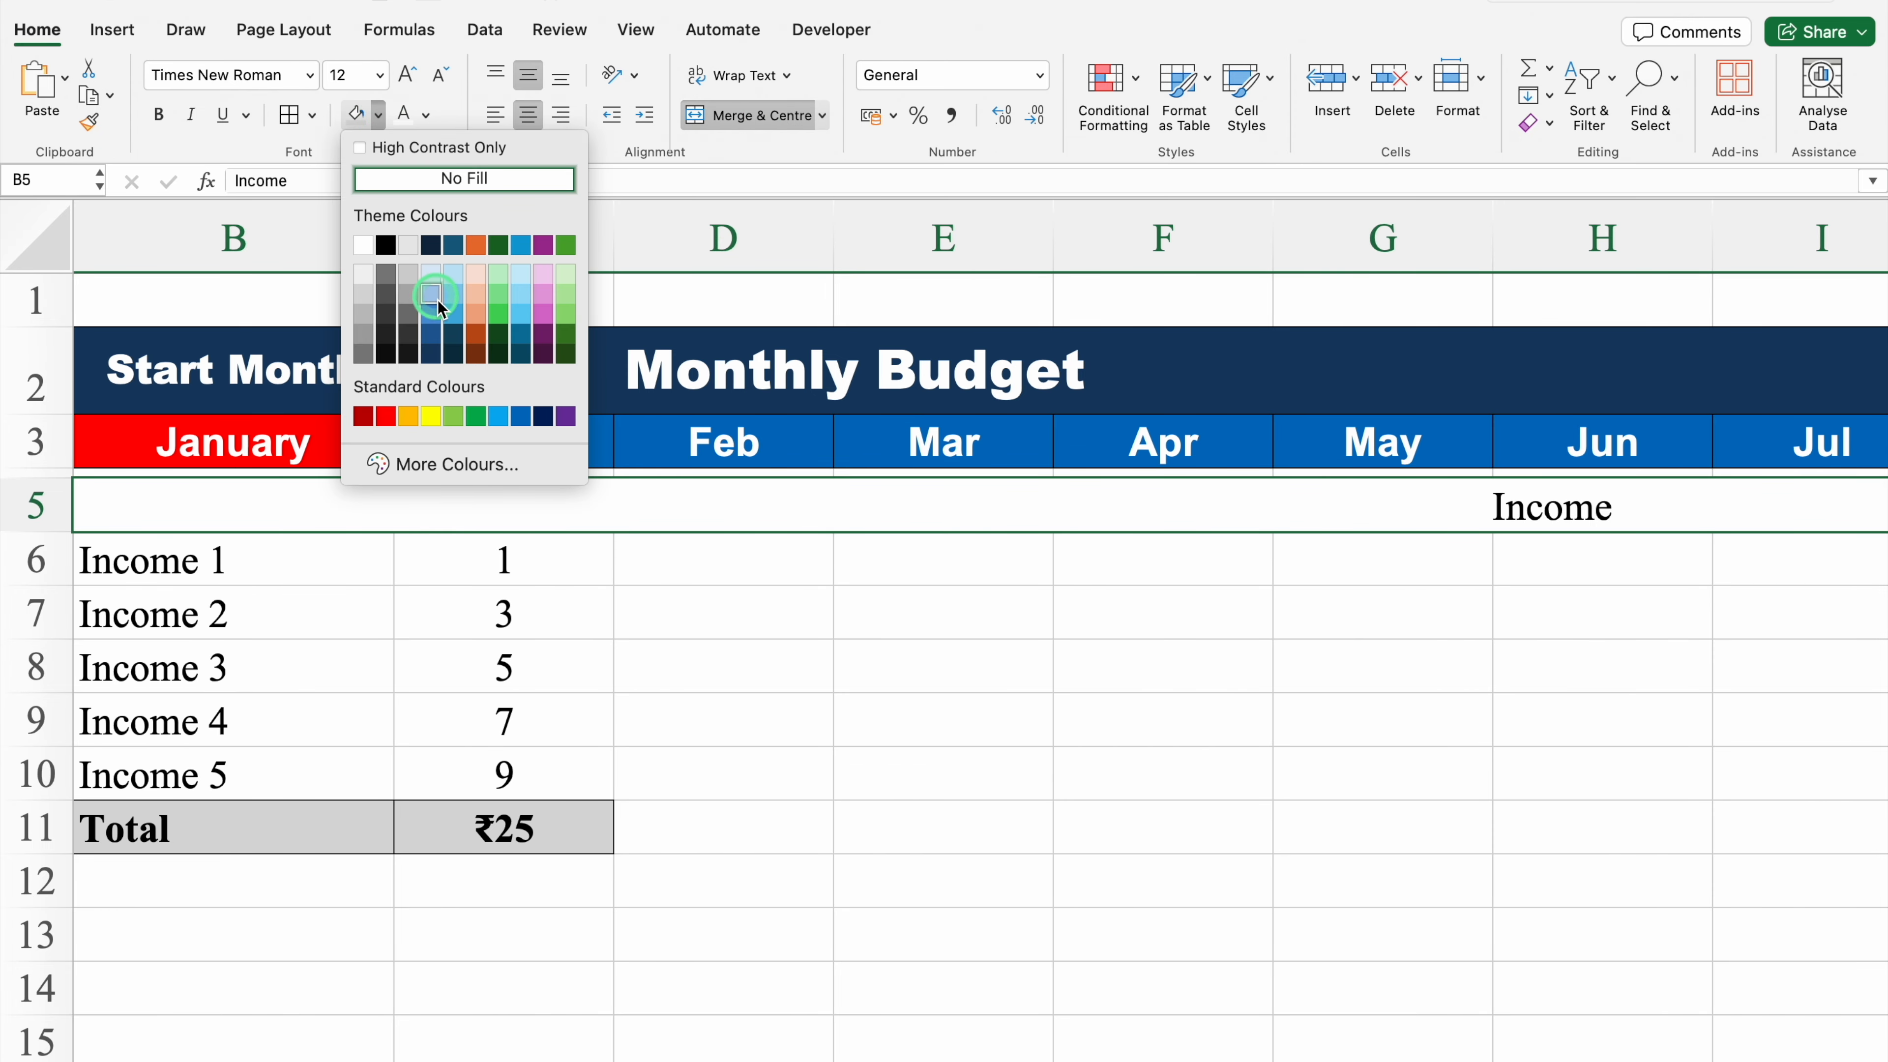
left_click(477, 417)
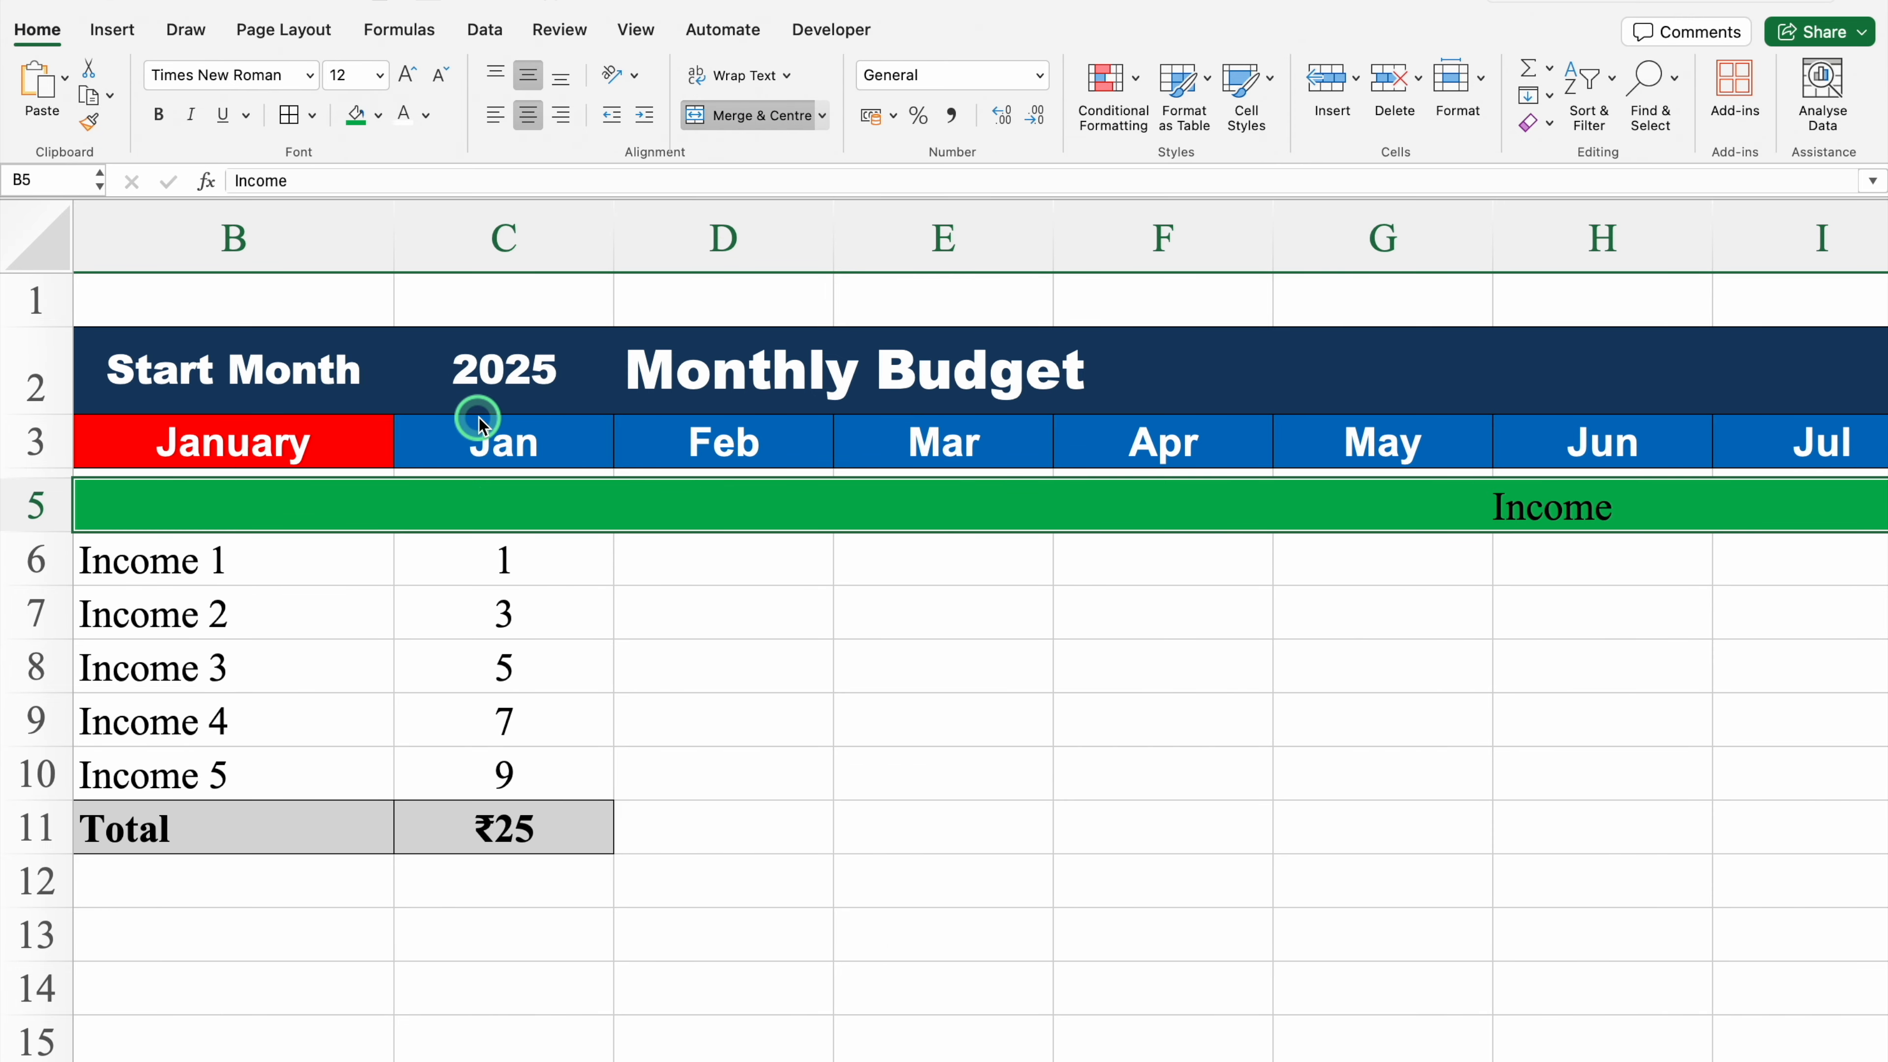
Step: Format the Income heading text in white, Arial Black, at 14 pt
left_click(405, 117)
left_click(310, 75)
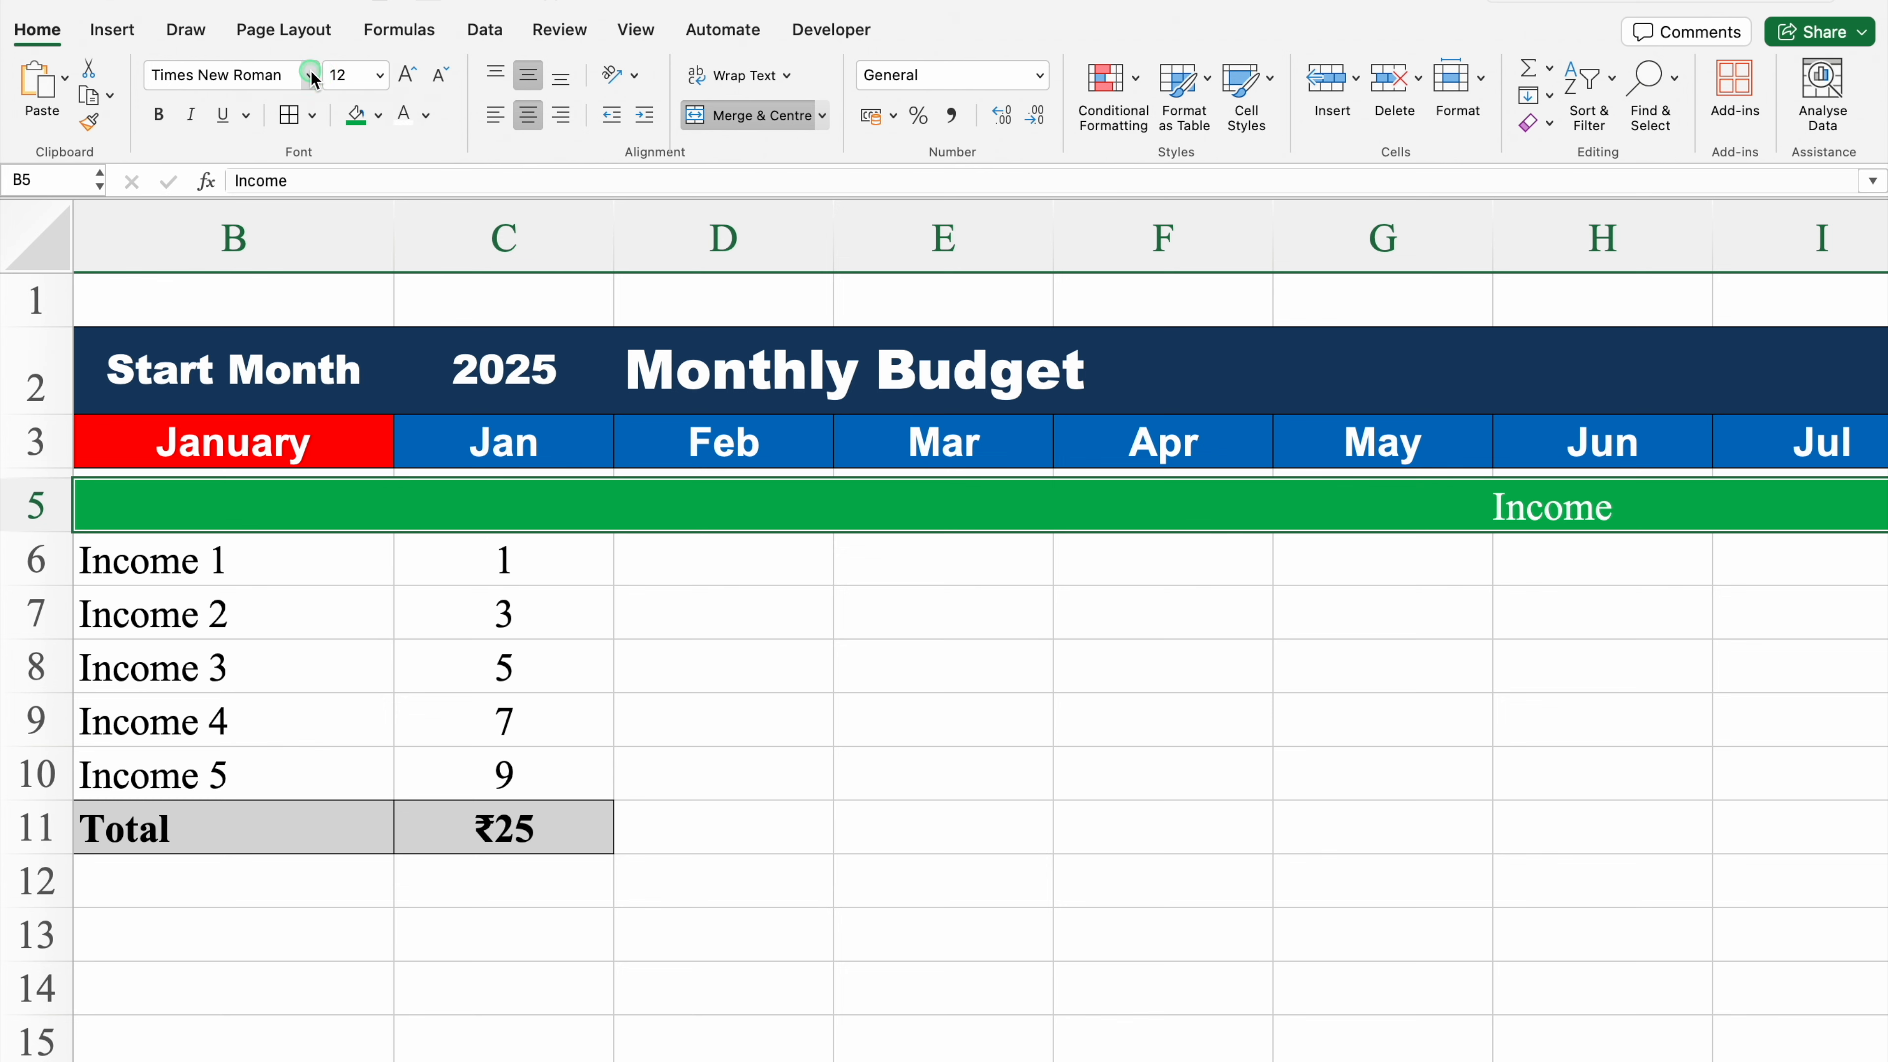
mouse_move(337, 290)
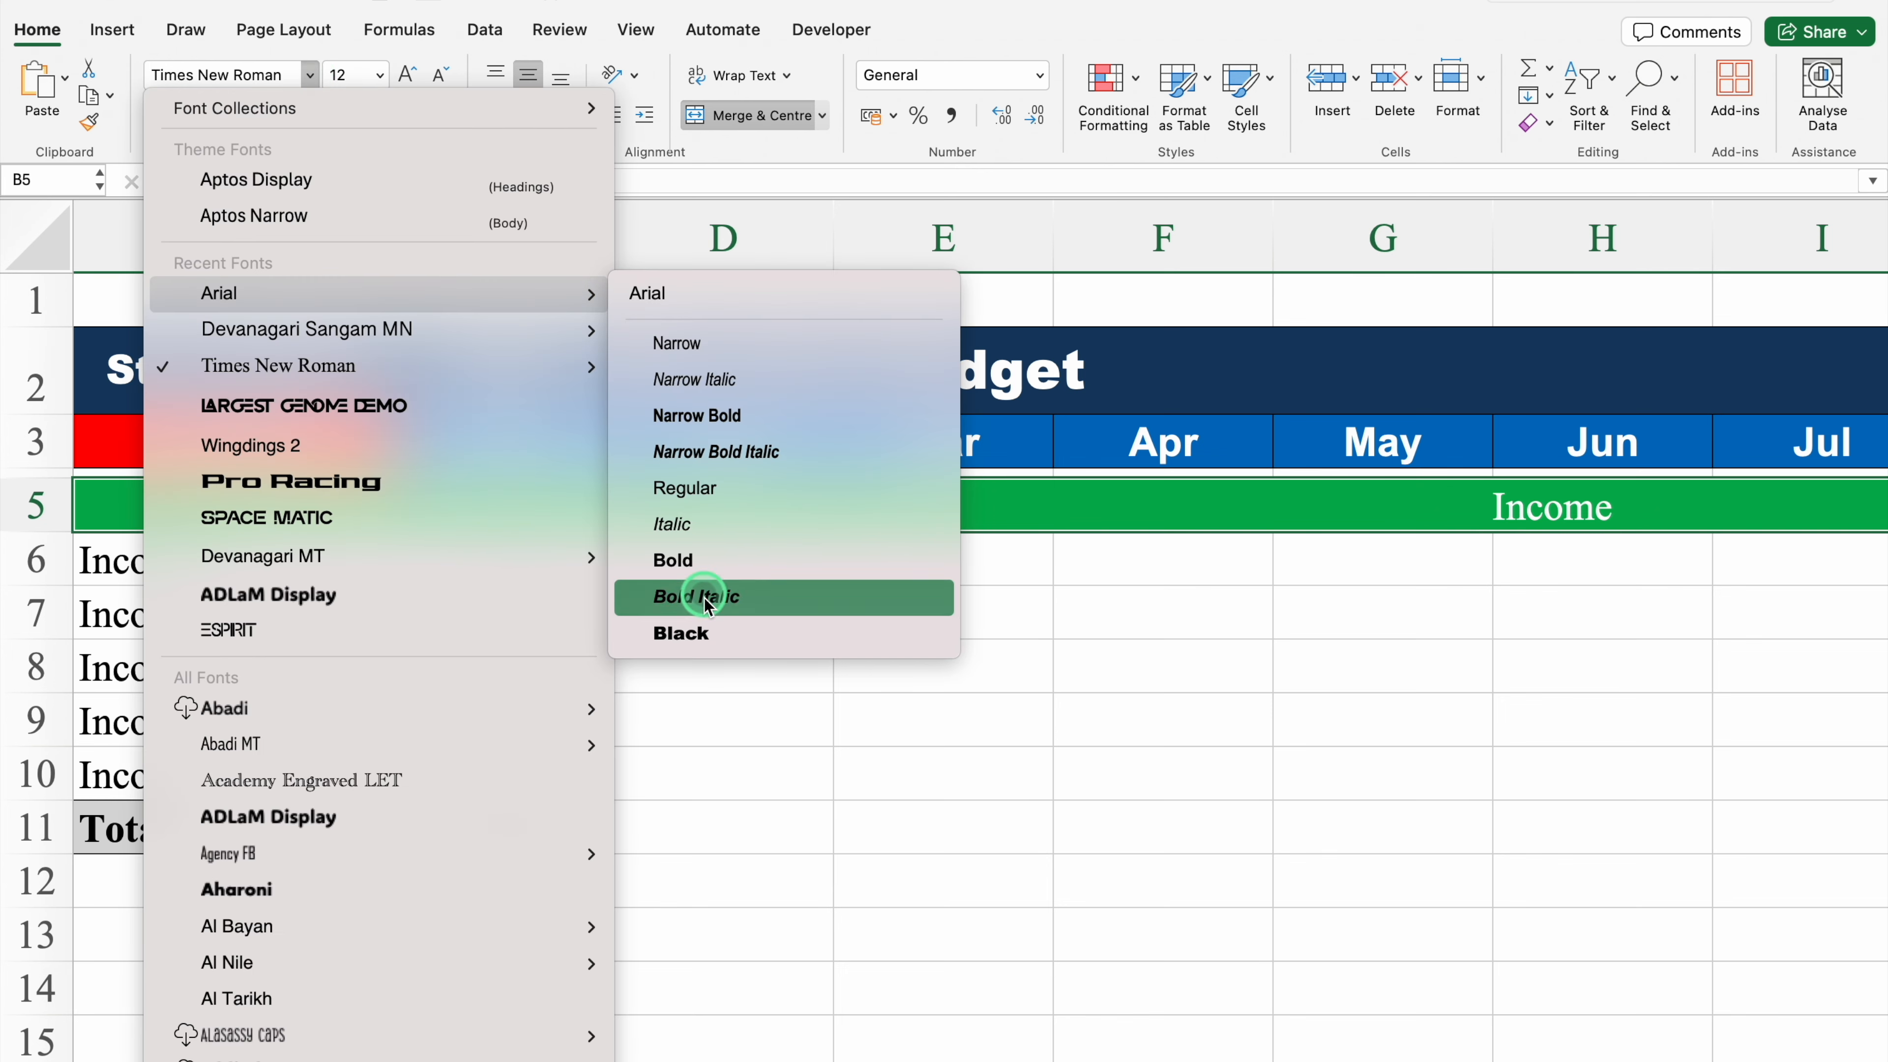
left_click(706, 634)
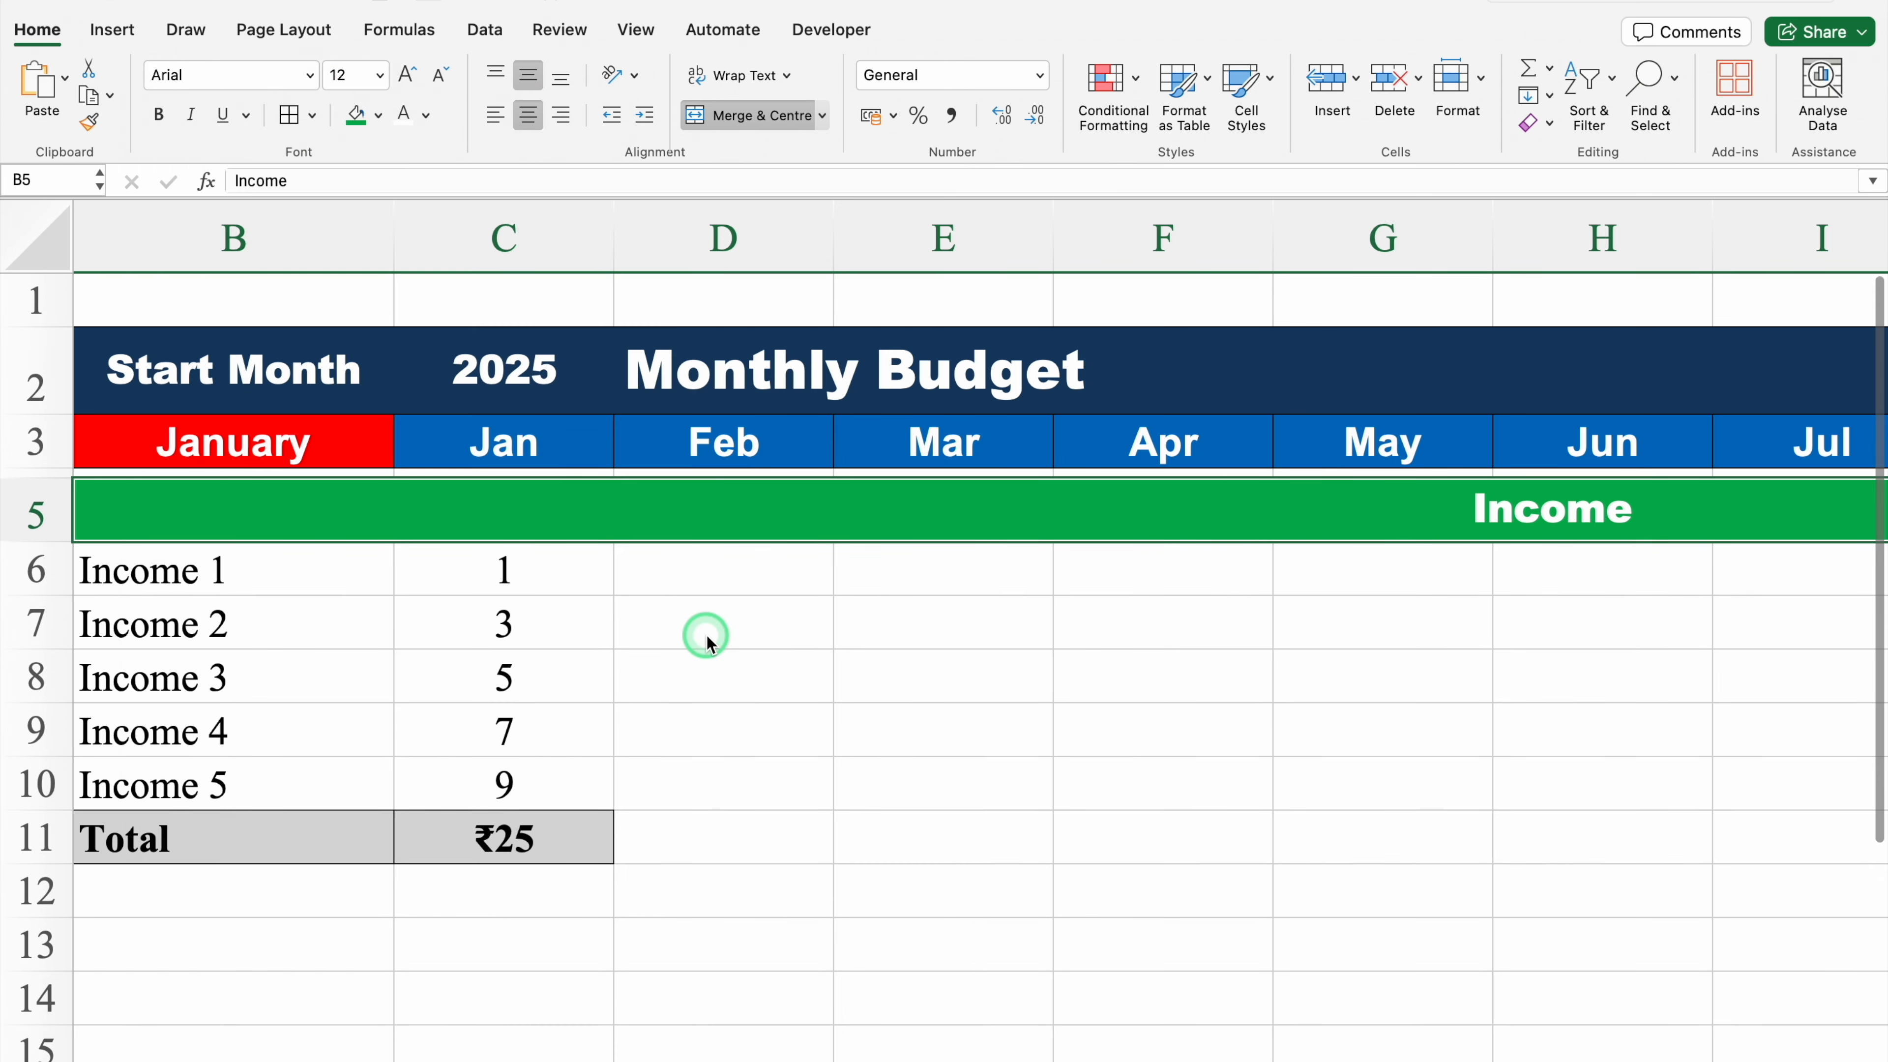
left_click(405, 74)
Step: Apply all borders to the income block from row 5 to row 11 across all month columns
scroll(460, 864, "left", 1)
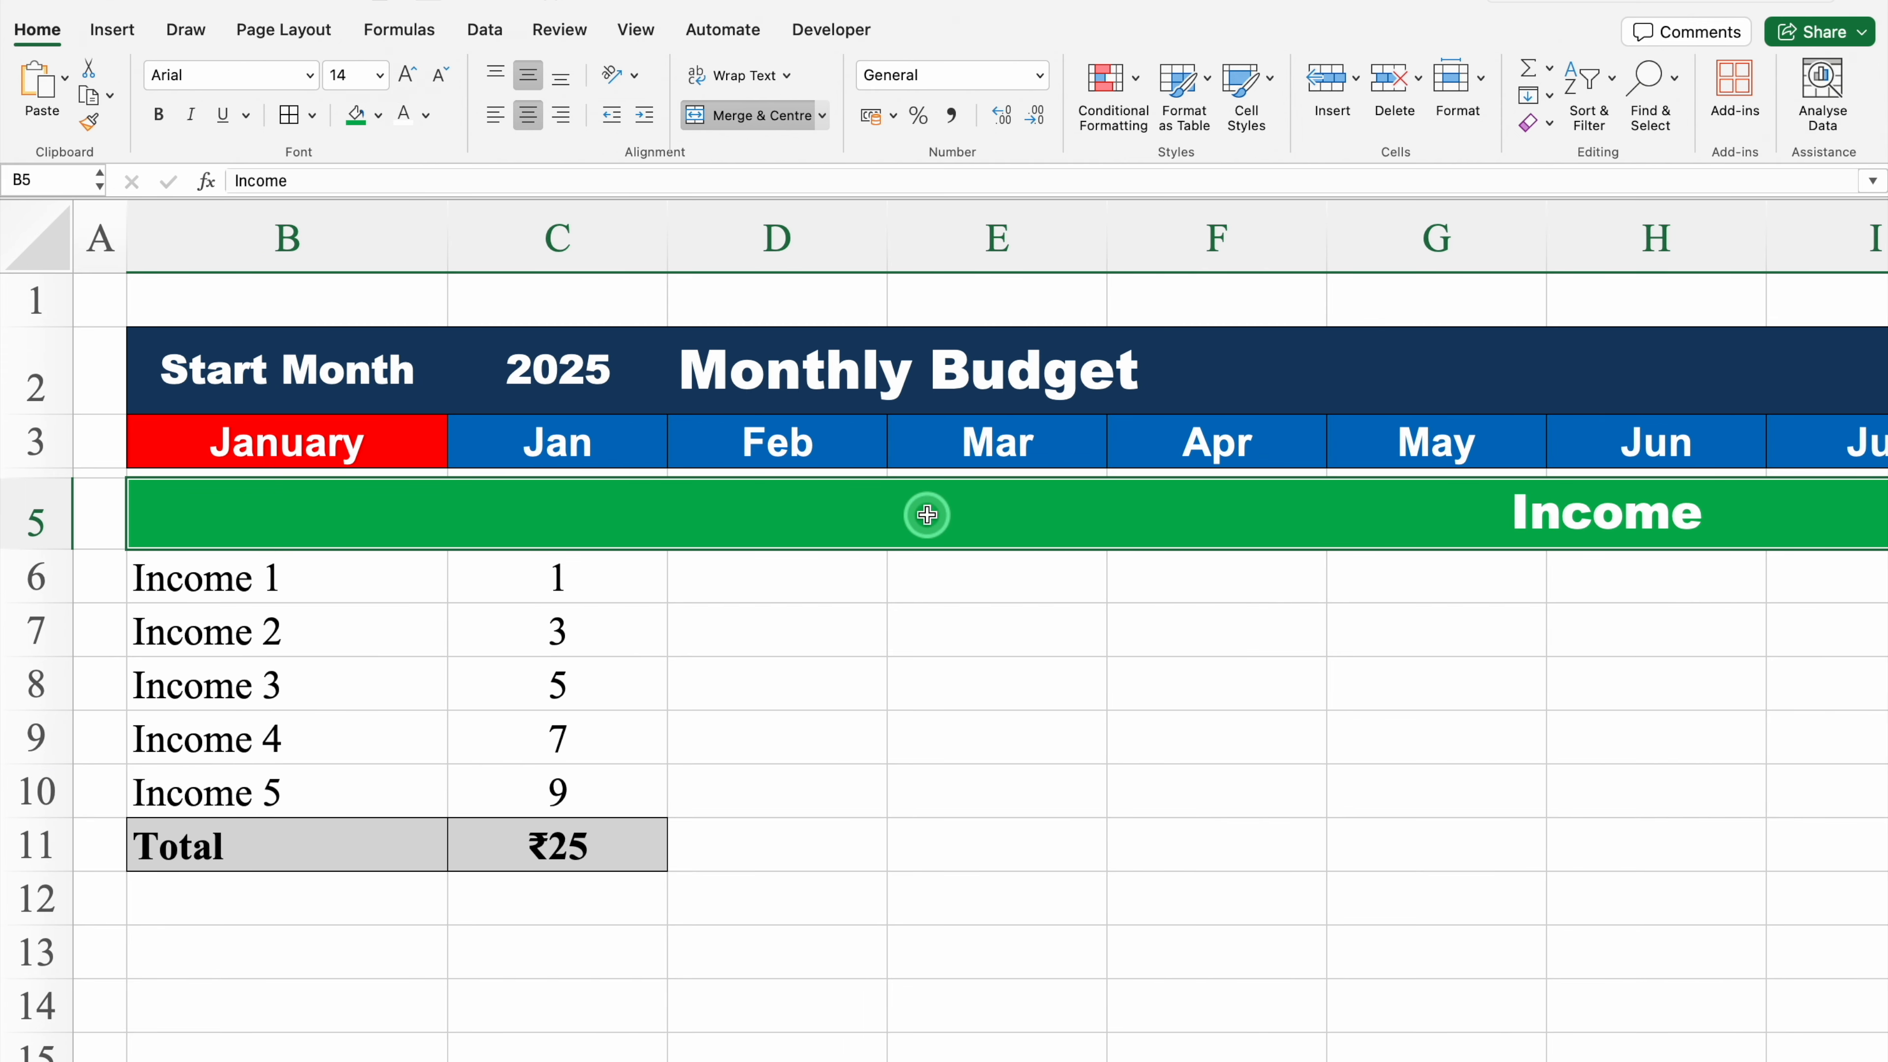
left_click_drag(927, 515, 936, 835)
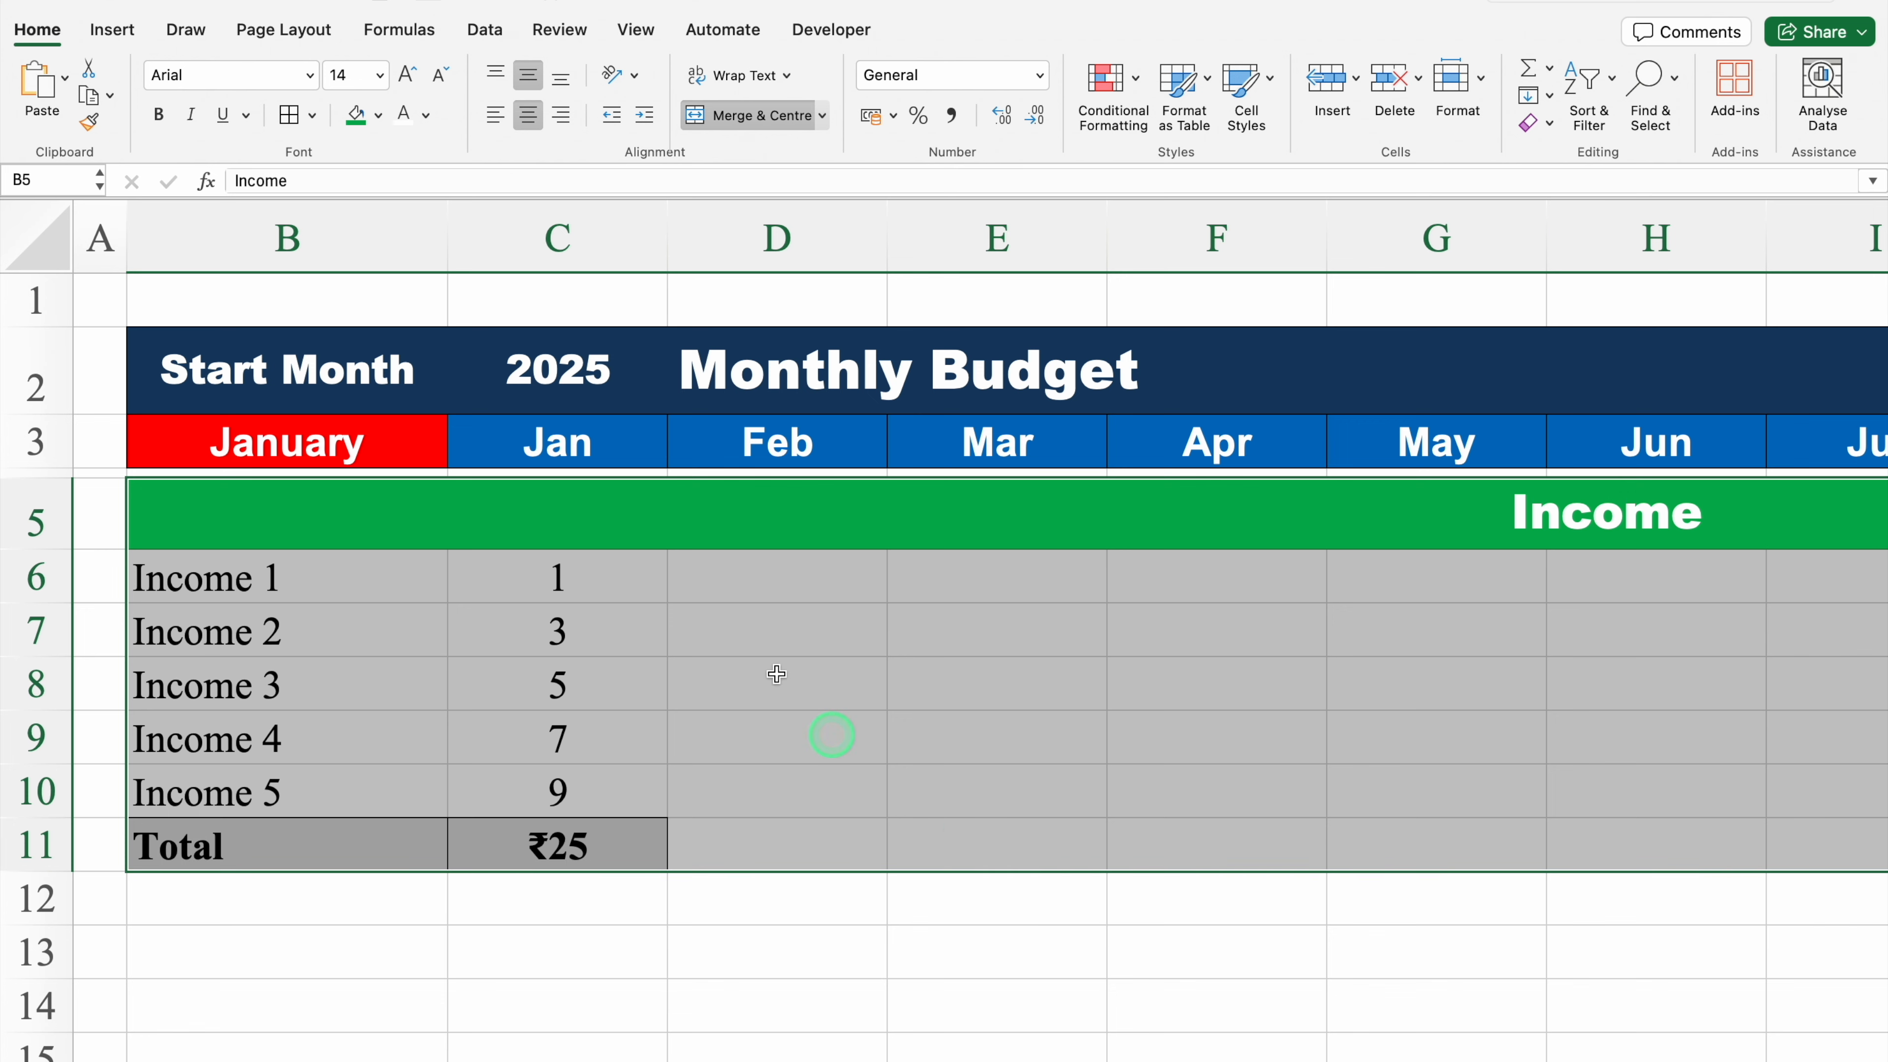
left_click(289, 113)
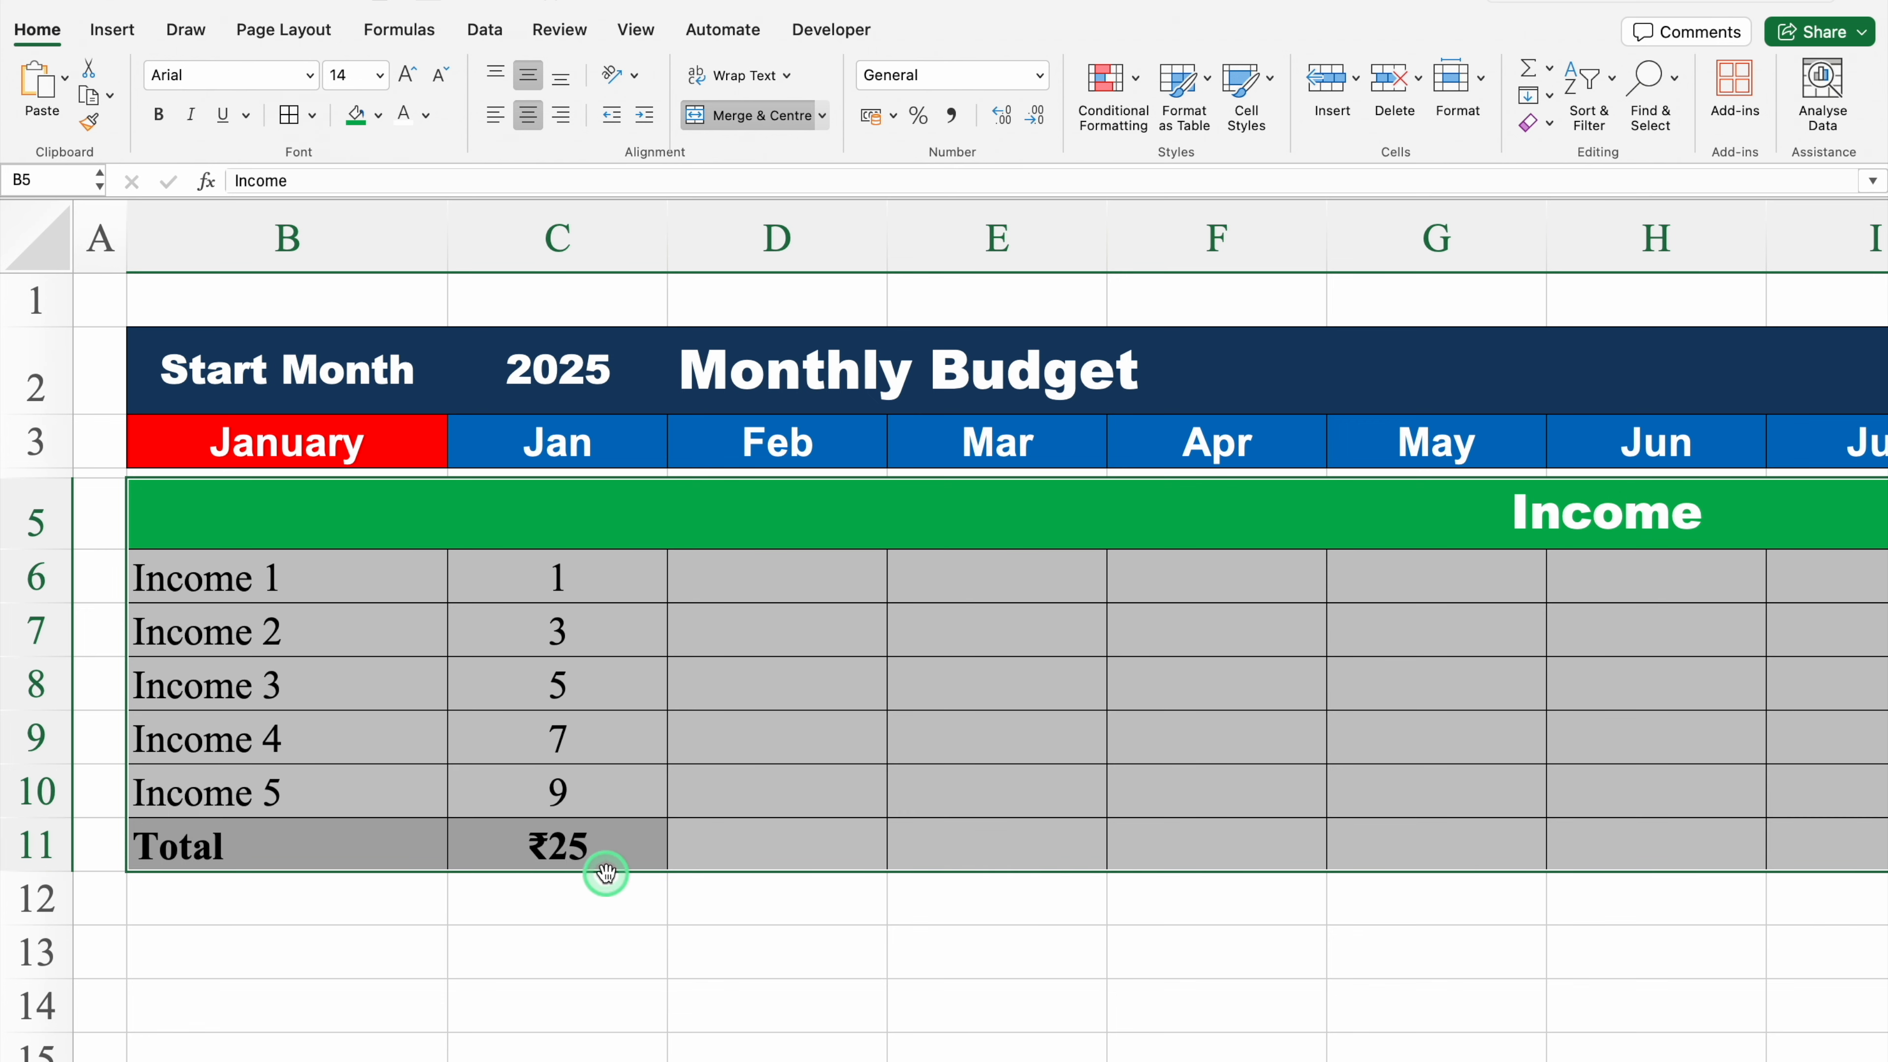
Step: Fill the C11 total formula across row 11 to the Dec column N11
left_click(591, 839)
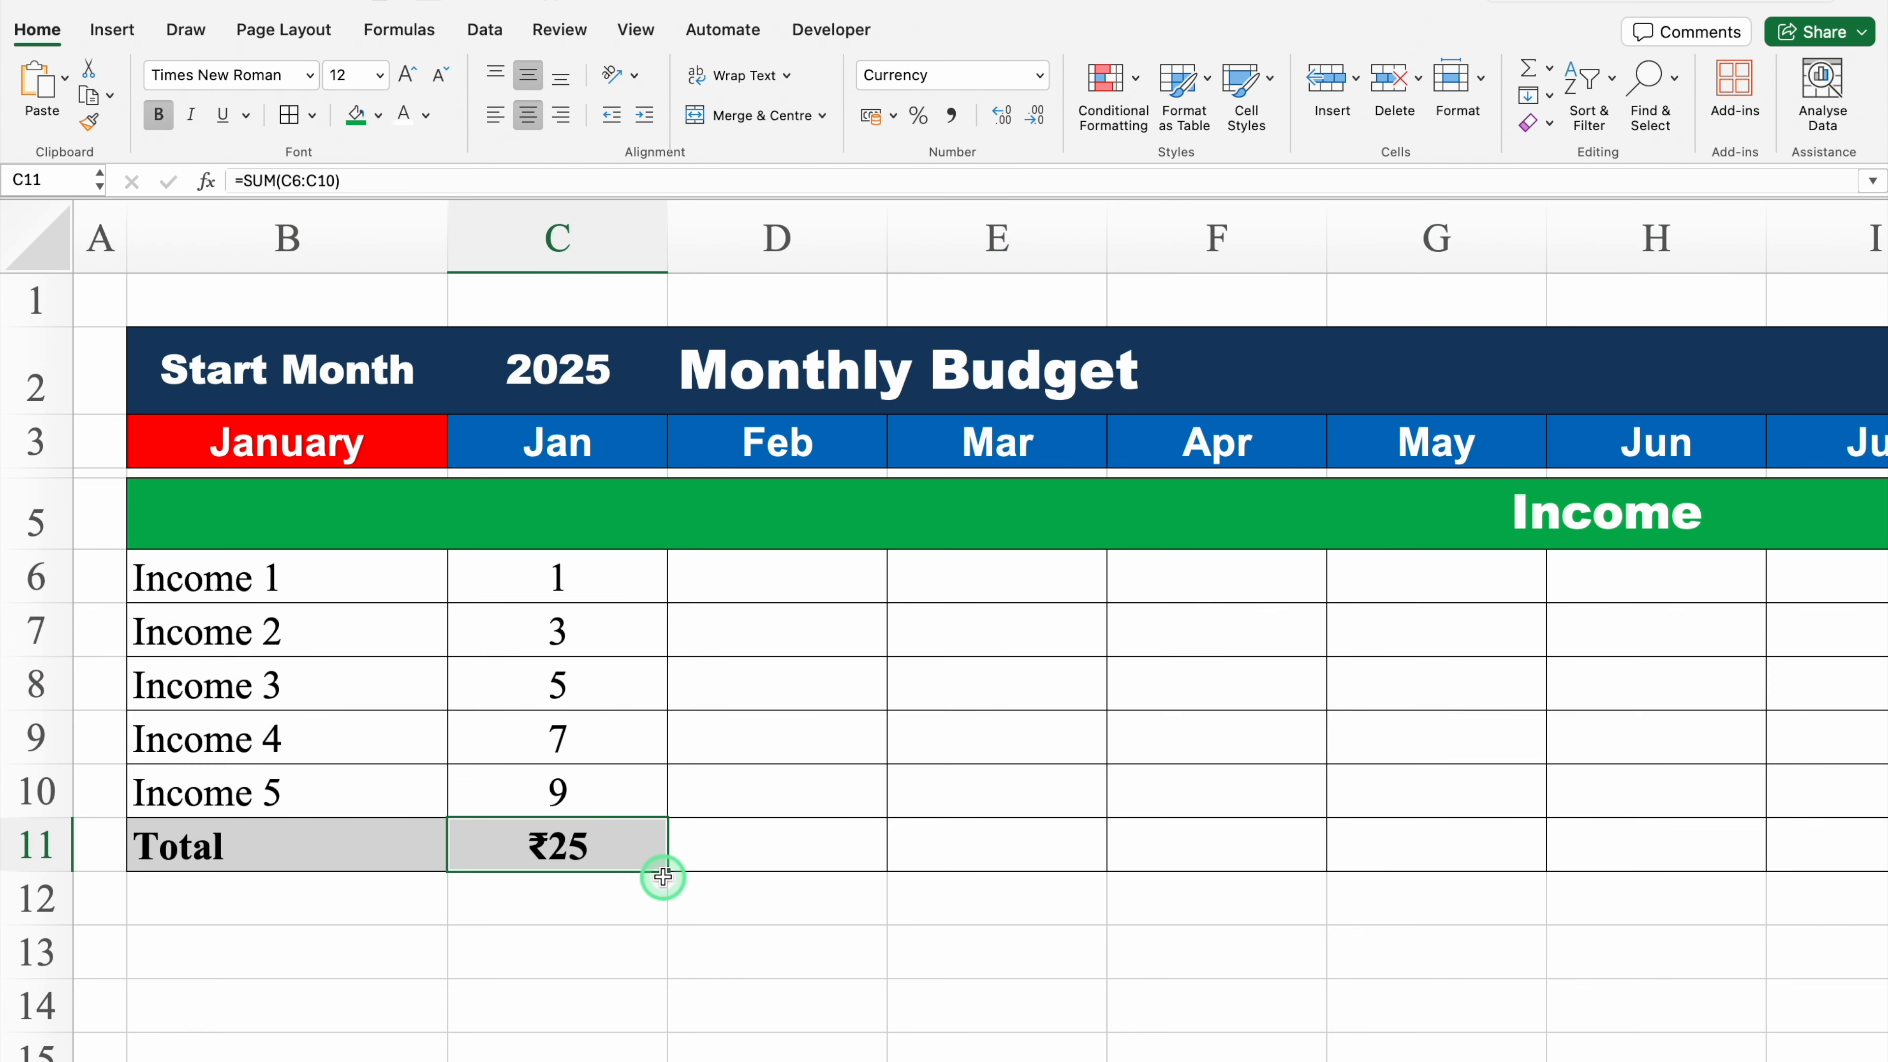
left_click_drag(670, 872, 1065, 891)
mouse_move(1219, 898)
left_mouse_down()
mouse_move(1879, 894)
mouse_move(1593, 877)
left_mouse_up()
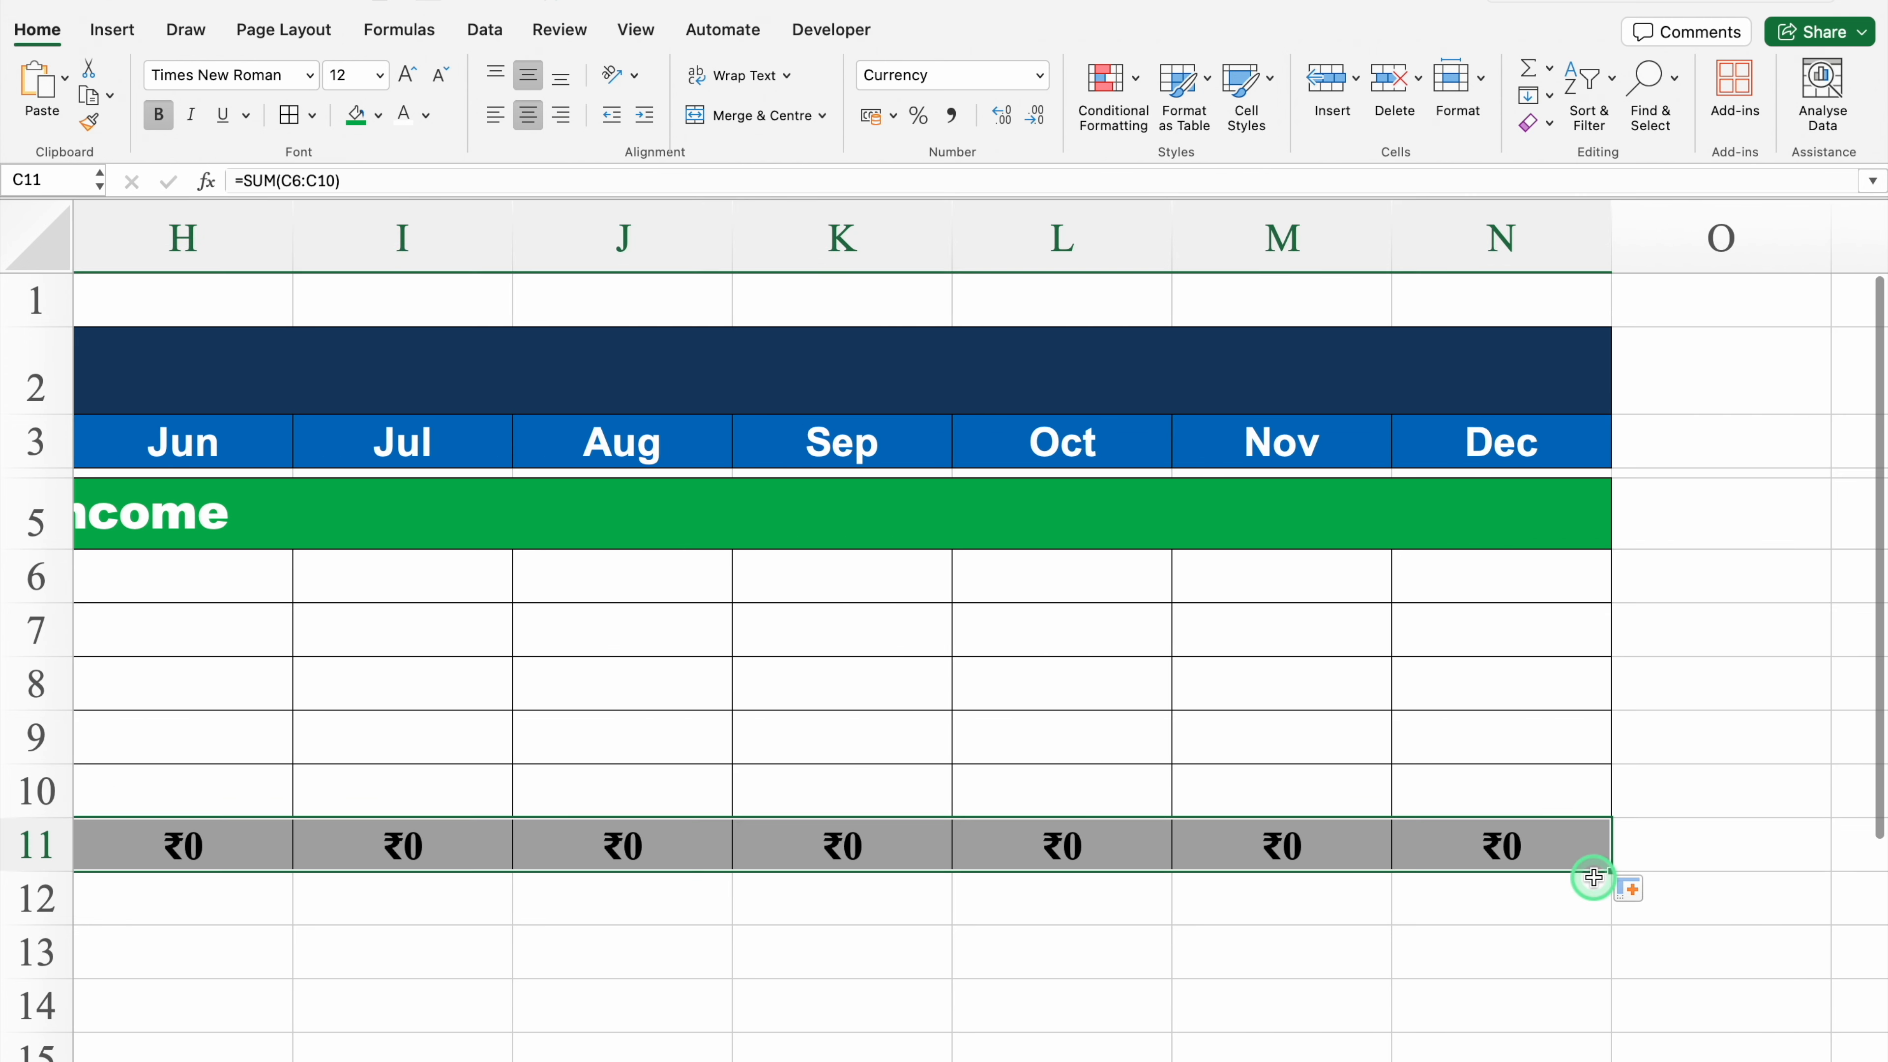
scroll(1104, 1056, "left", 5)
scroll(943, 632, "left", 2)
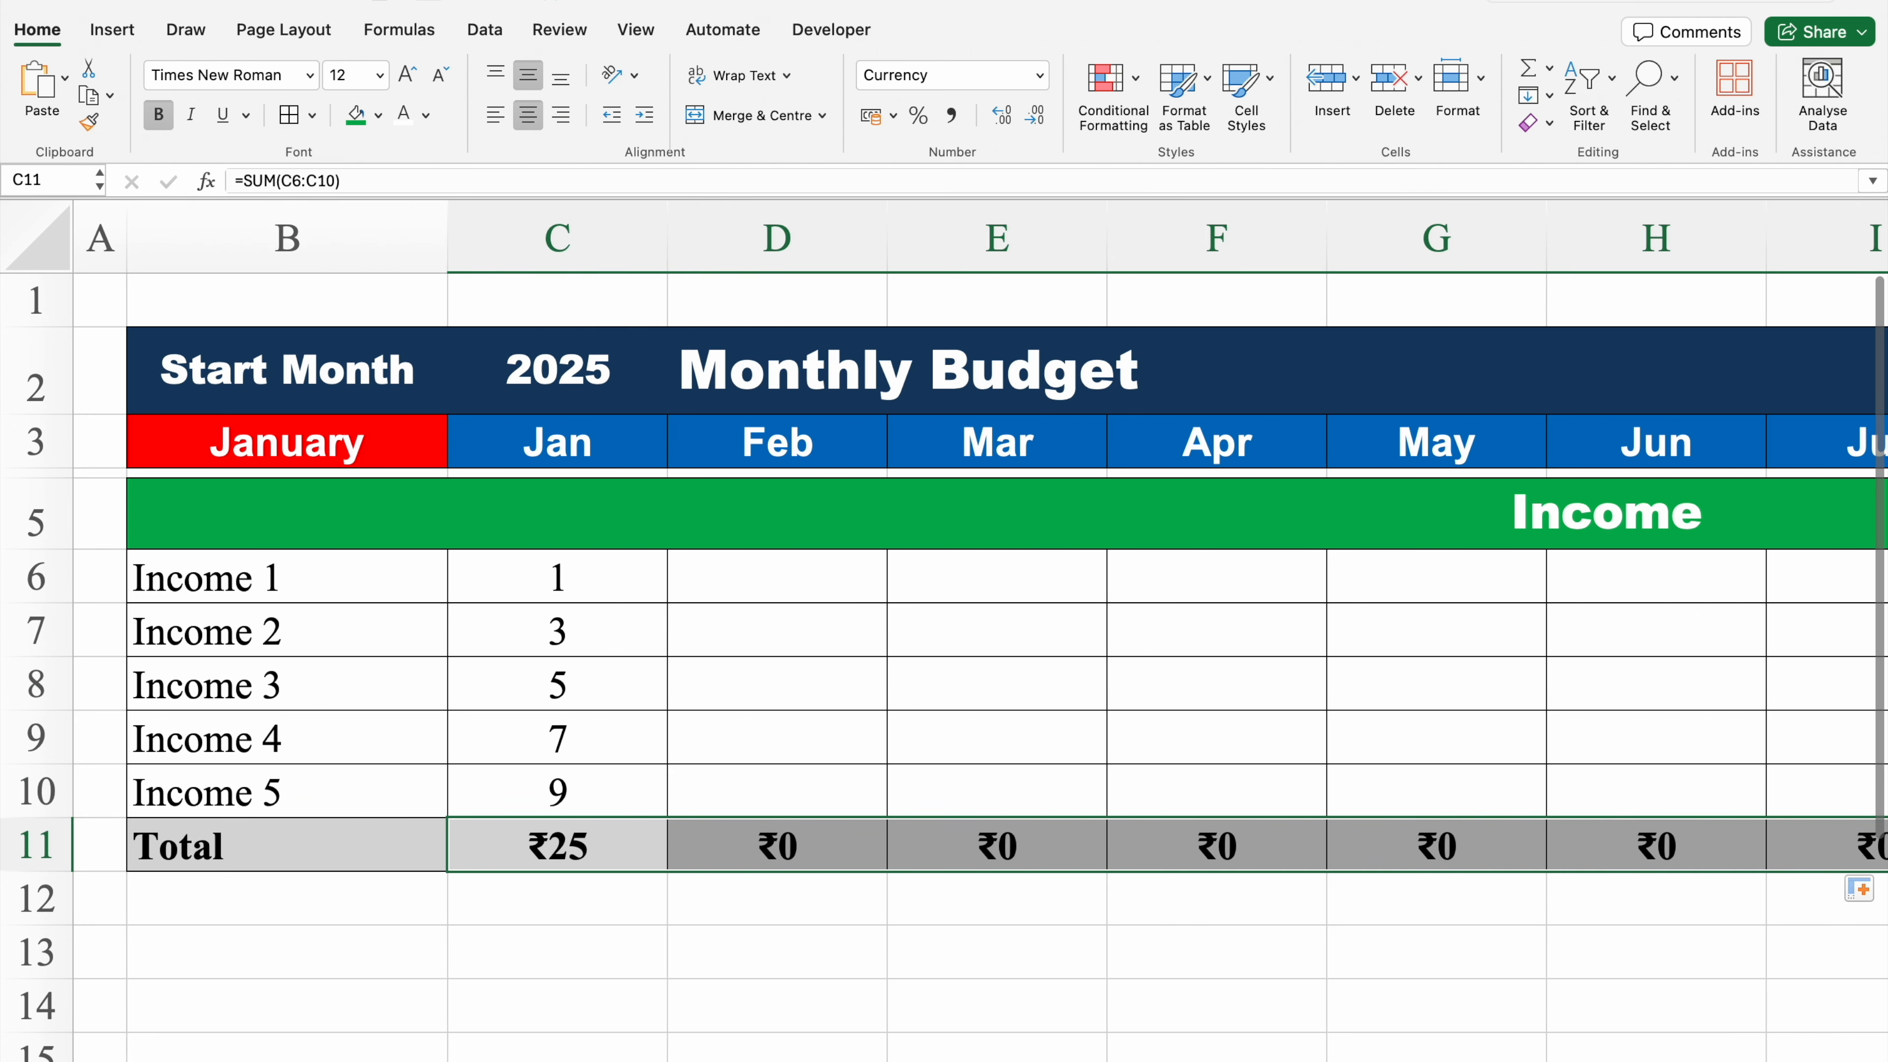
Step: Create a conditional formatting rule on the month headers C3:N3 for dates occurring this month, with a customised format
left_click(550, 440)
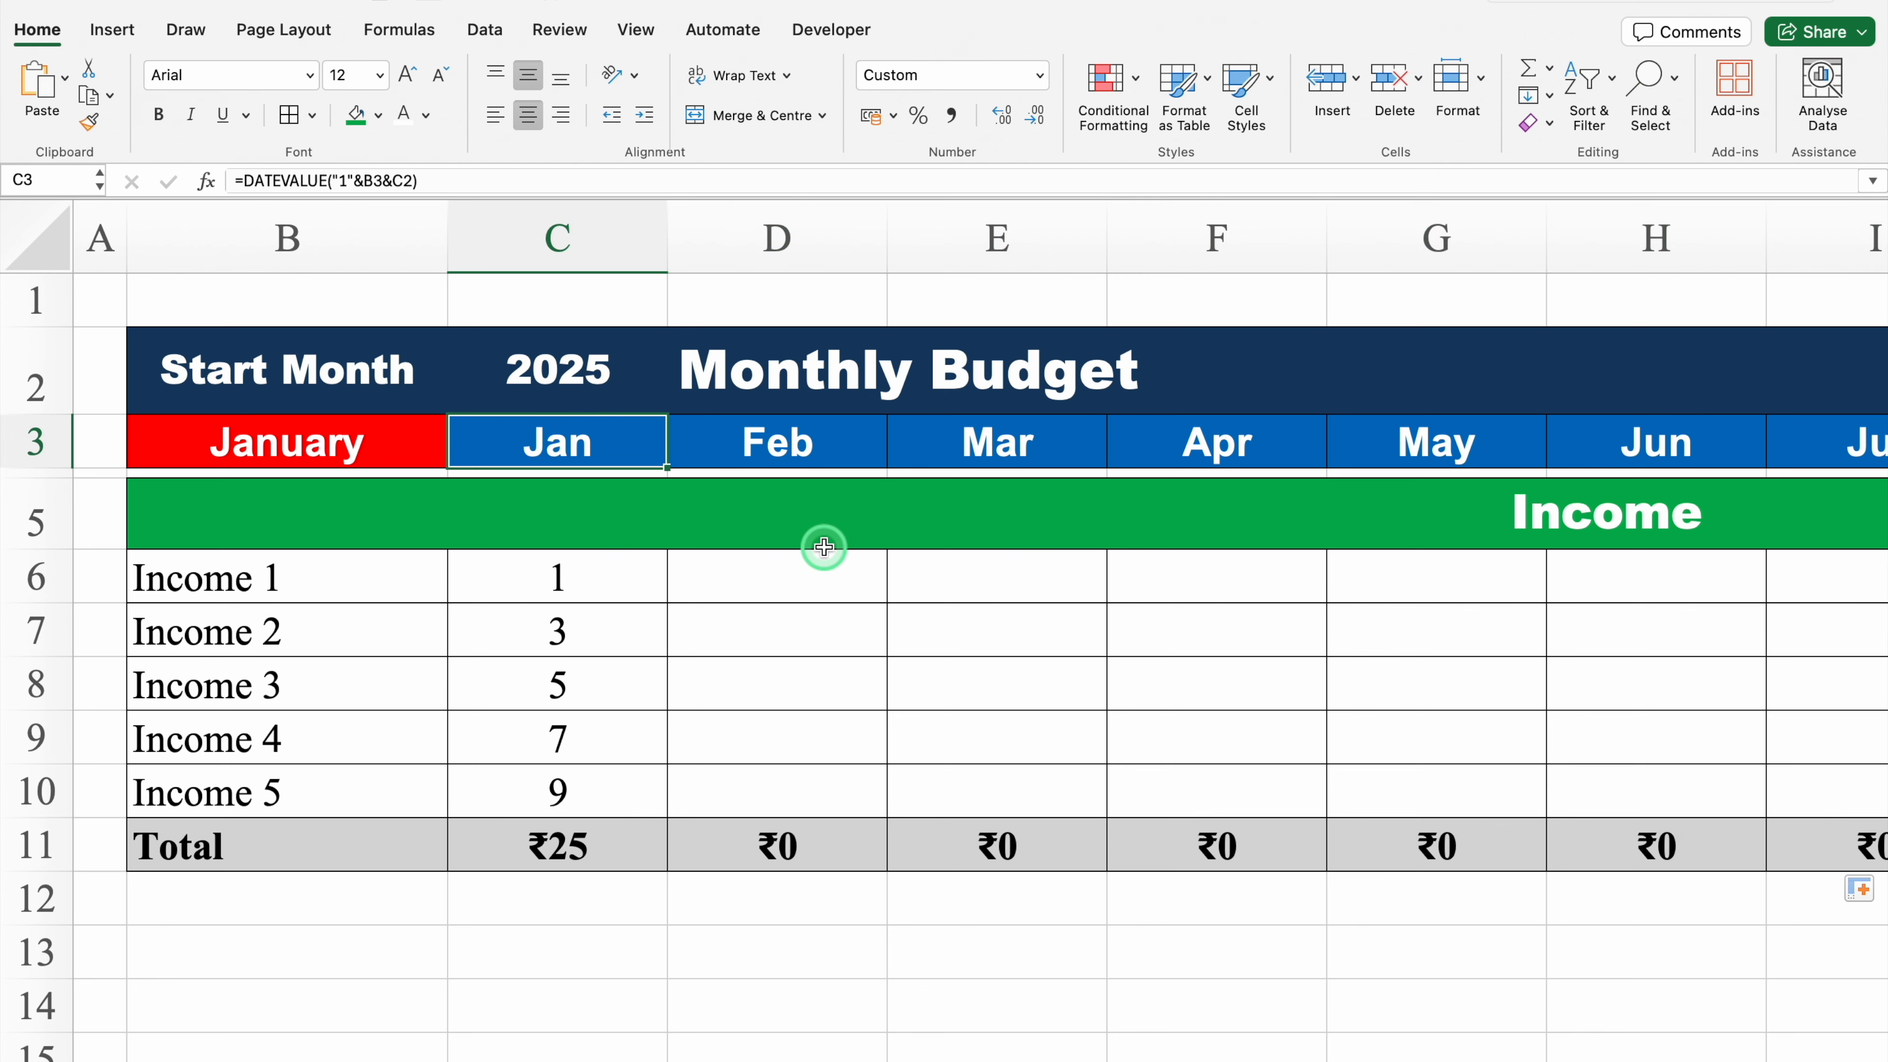
key("ctrl+shift+Right")
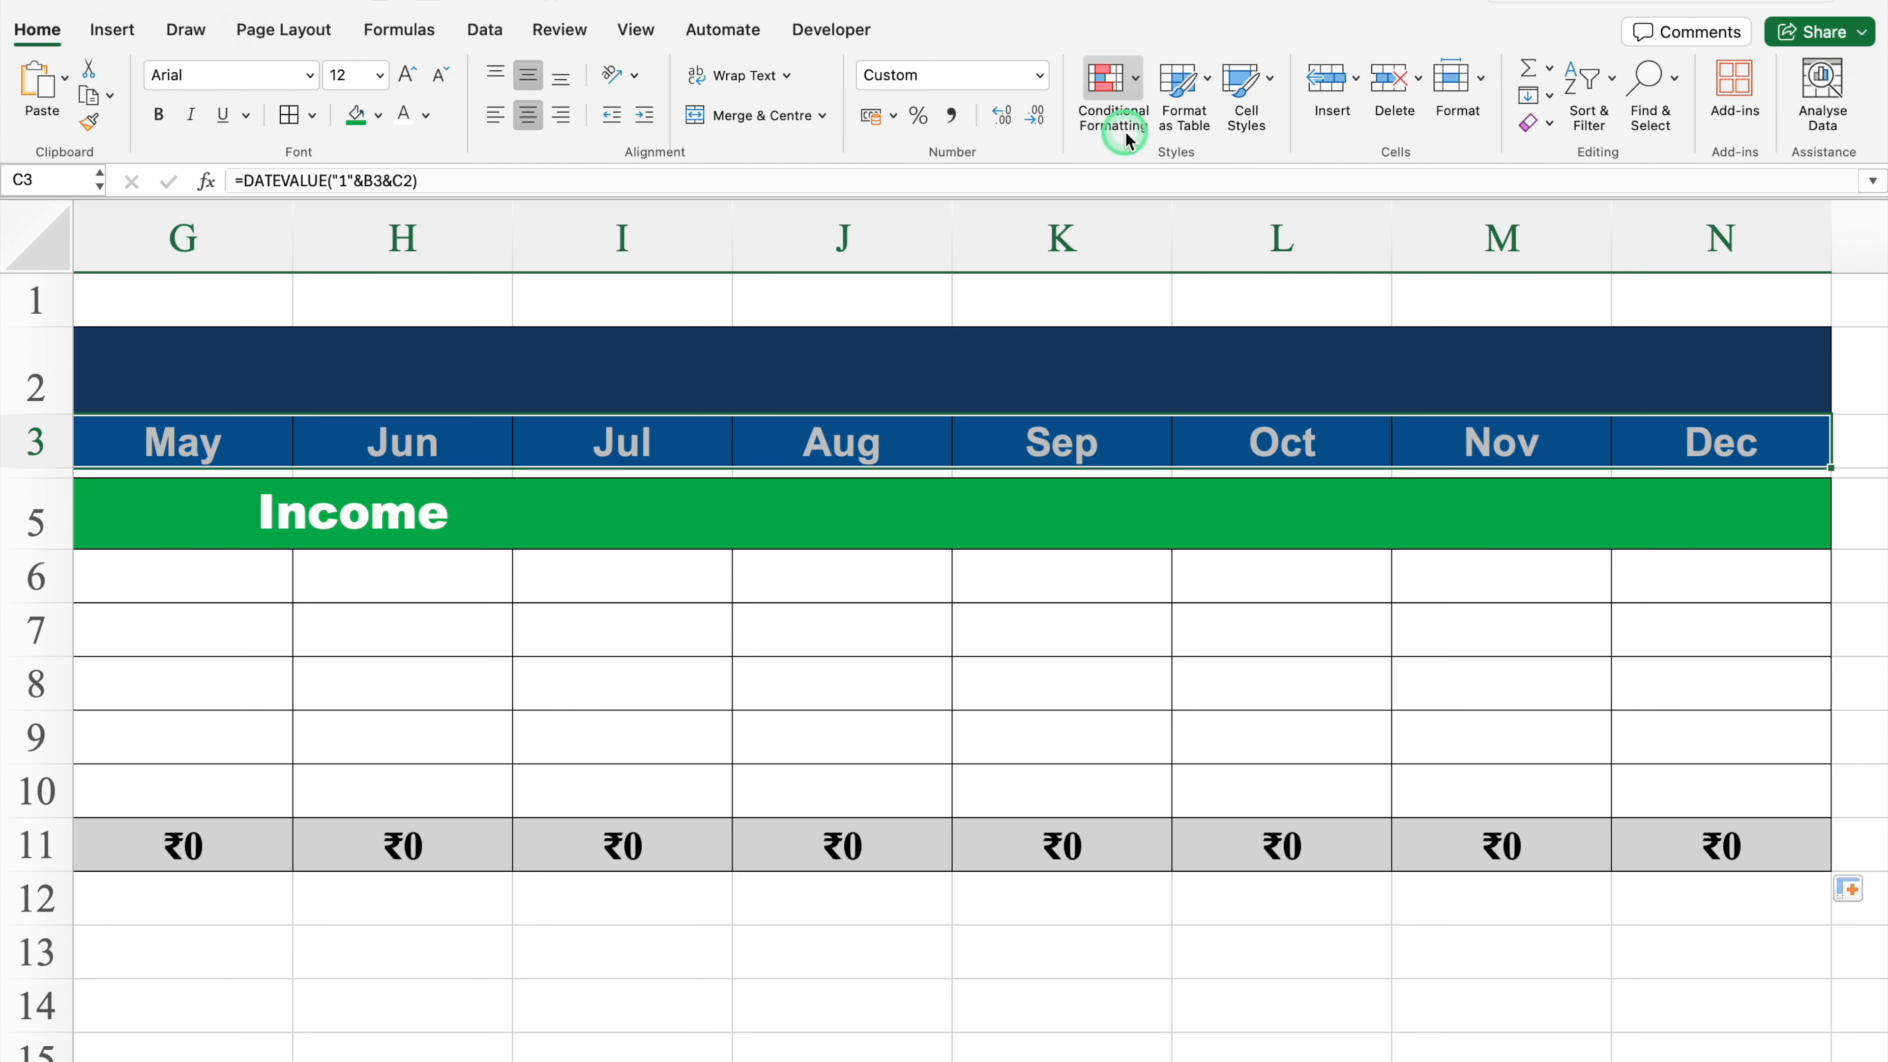
left_click(1138, 81)
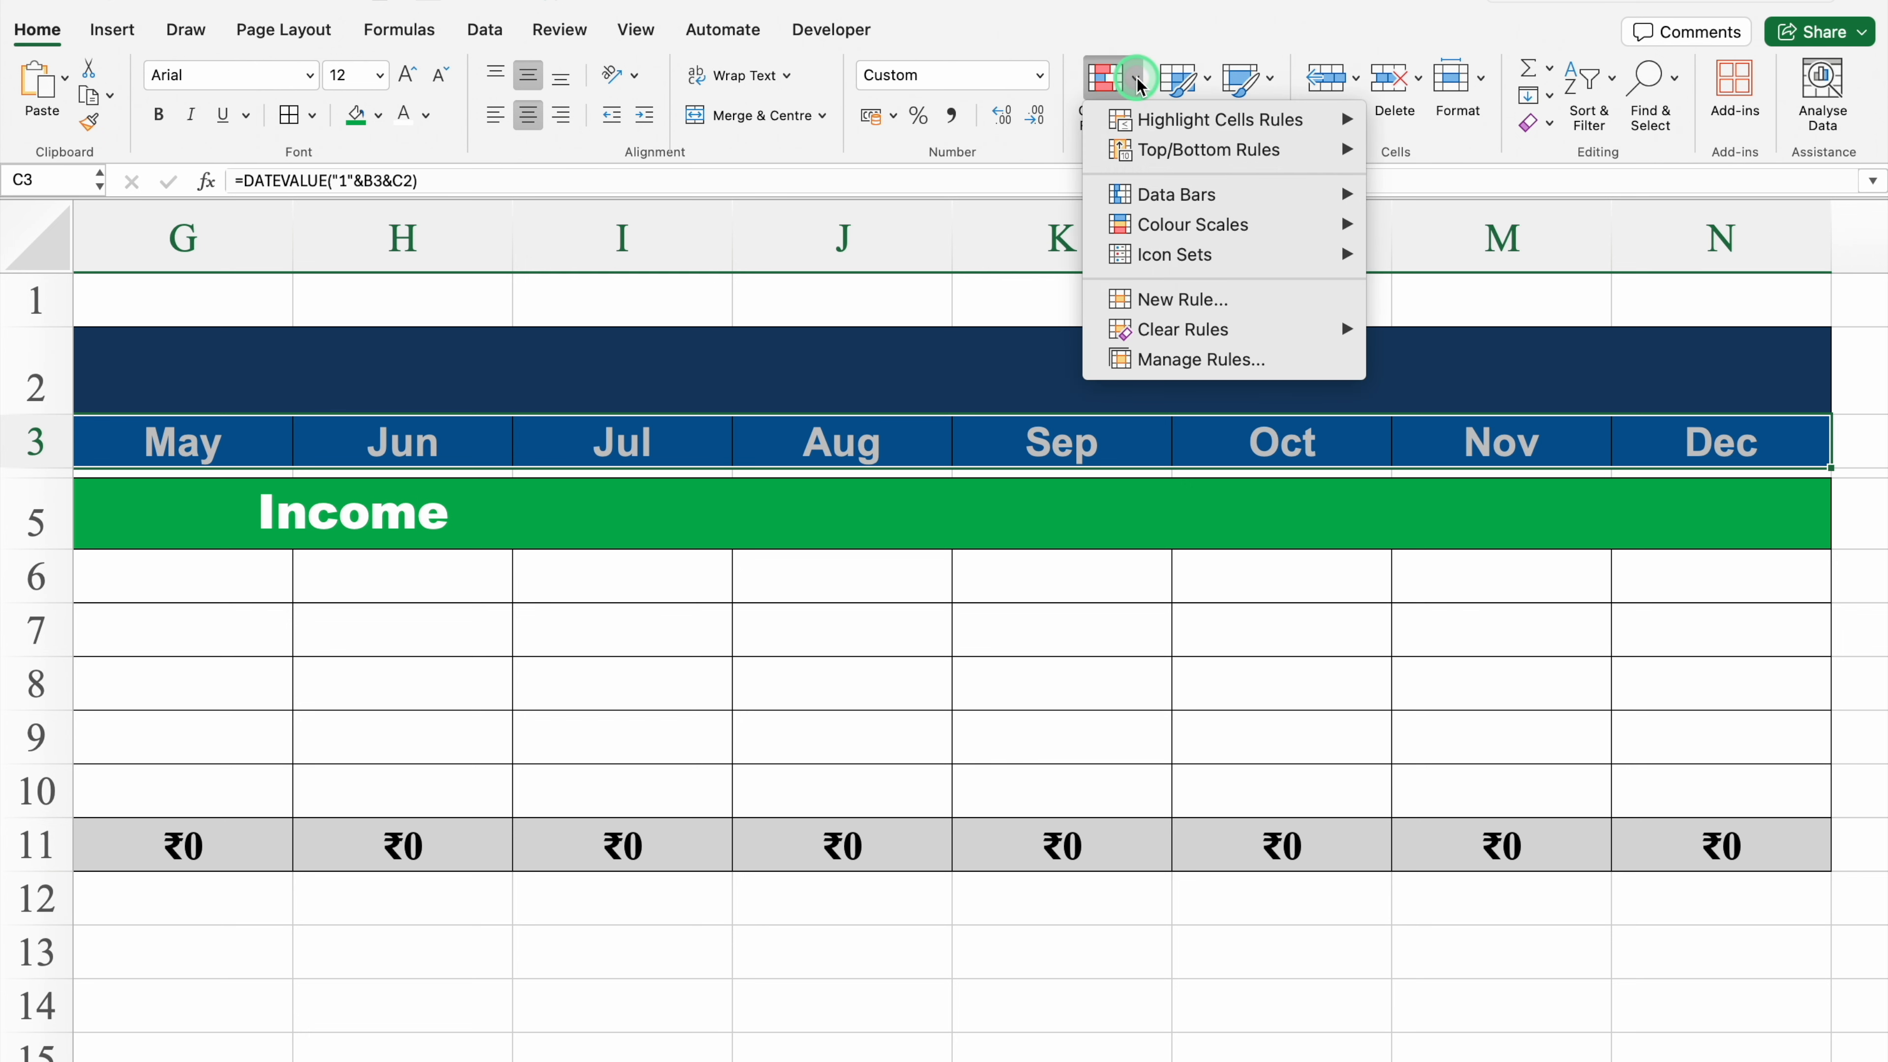
mouse_move(1232, 126)
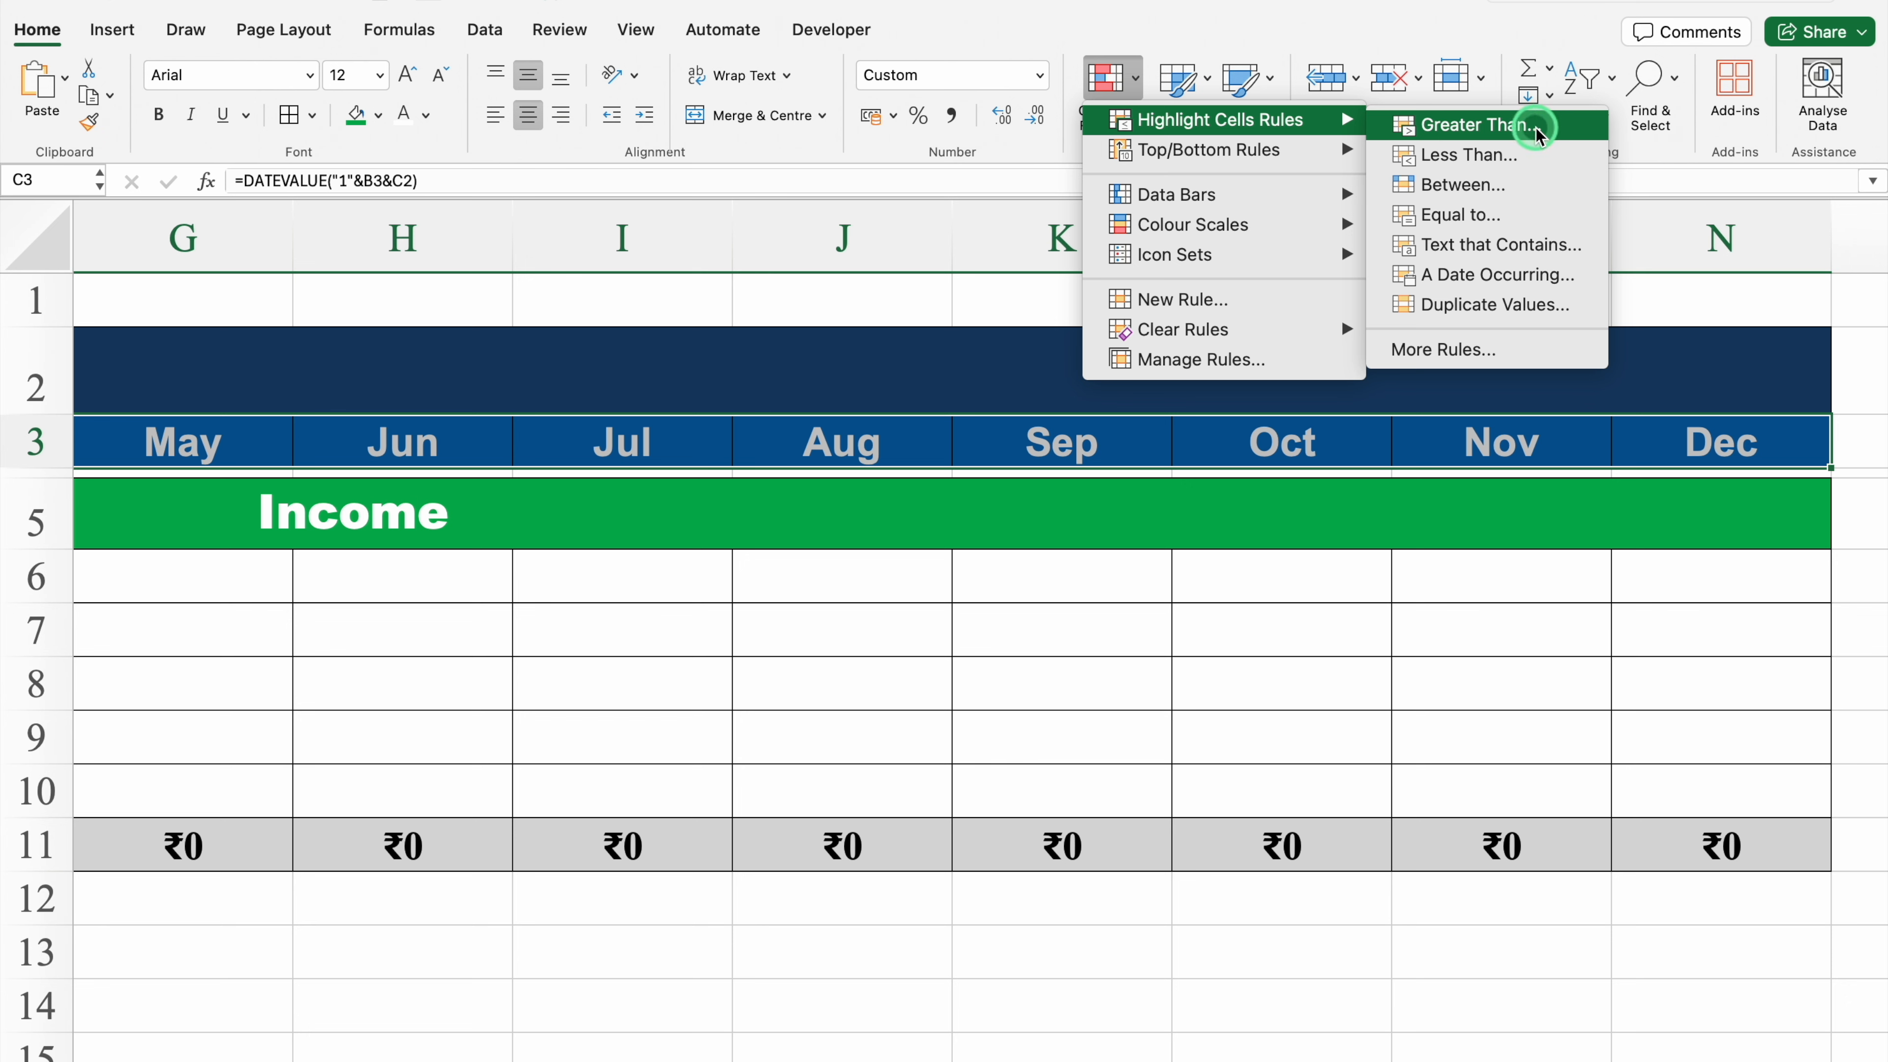
left_click(1544, 281)
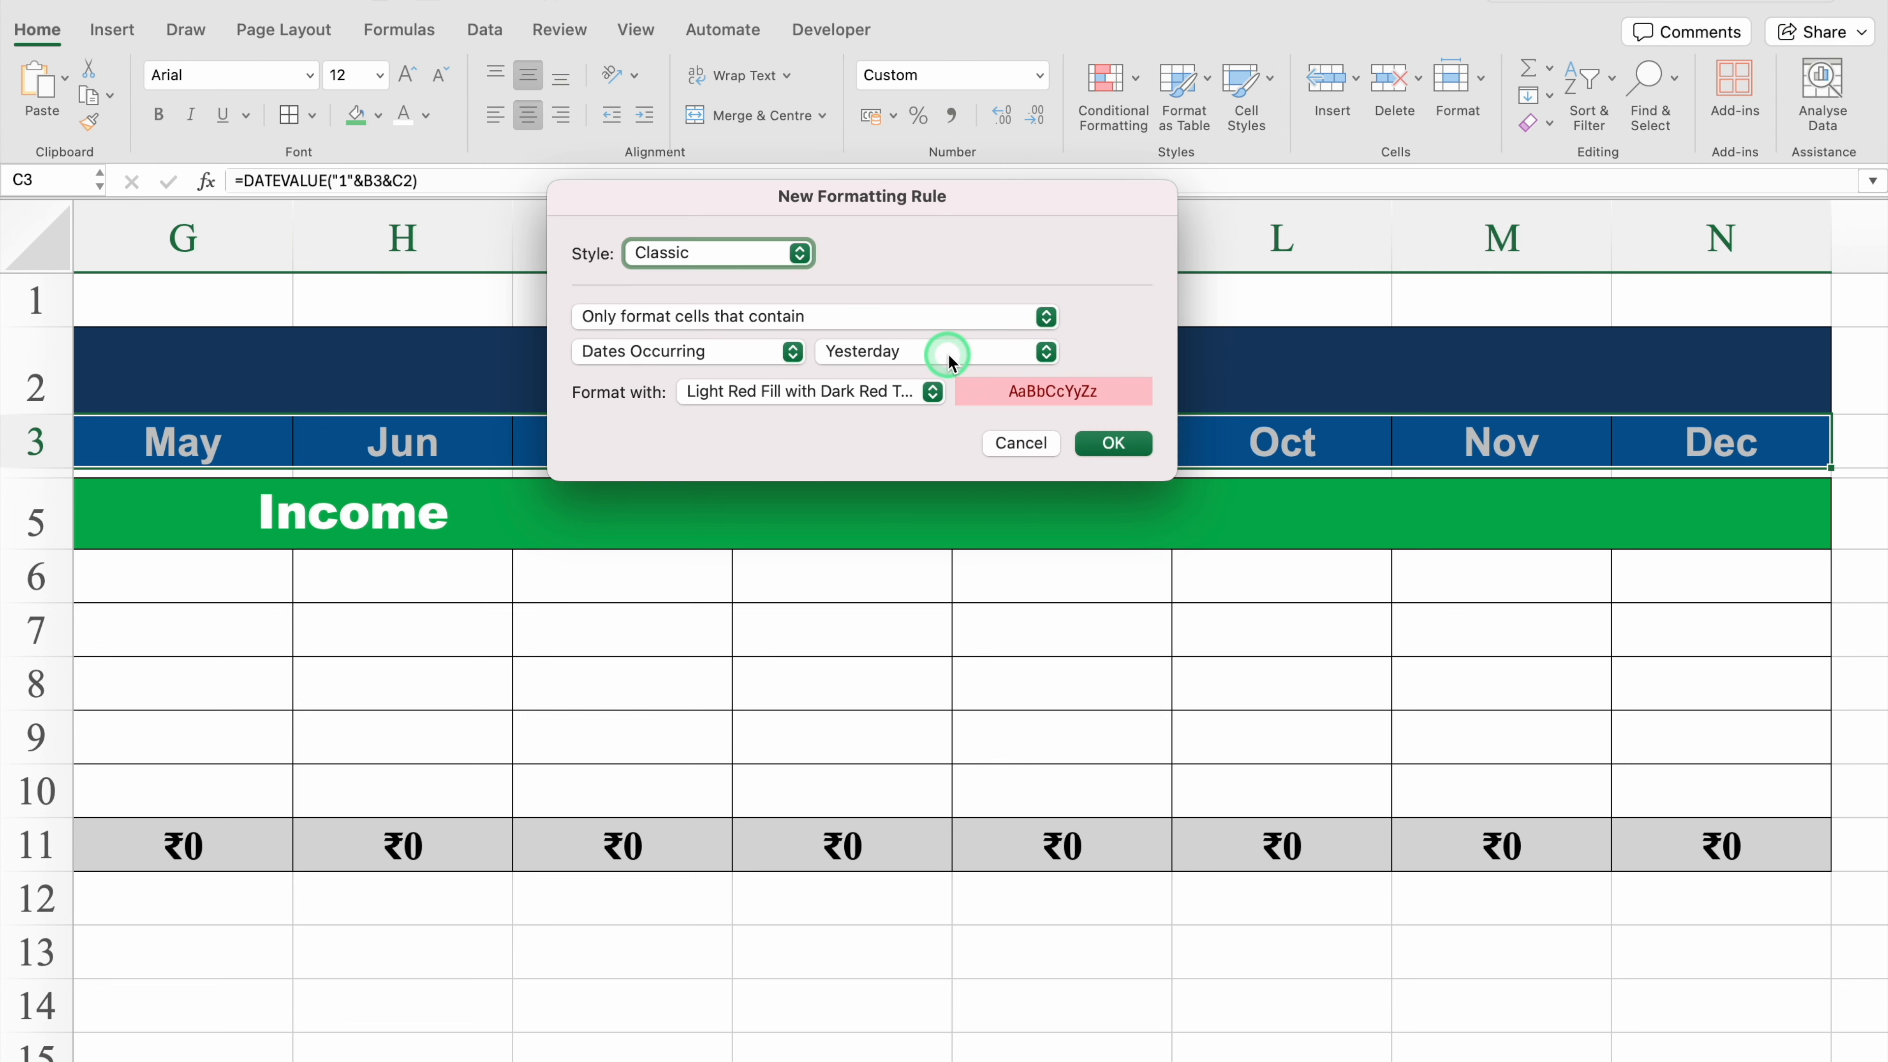
left_click(1046, 355)
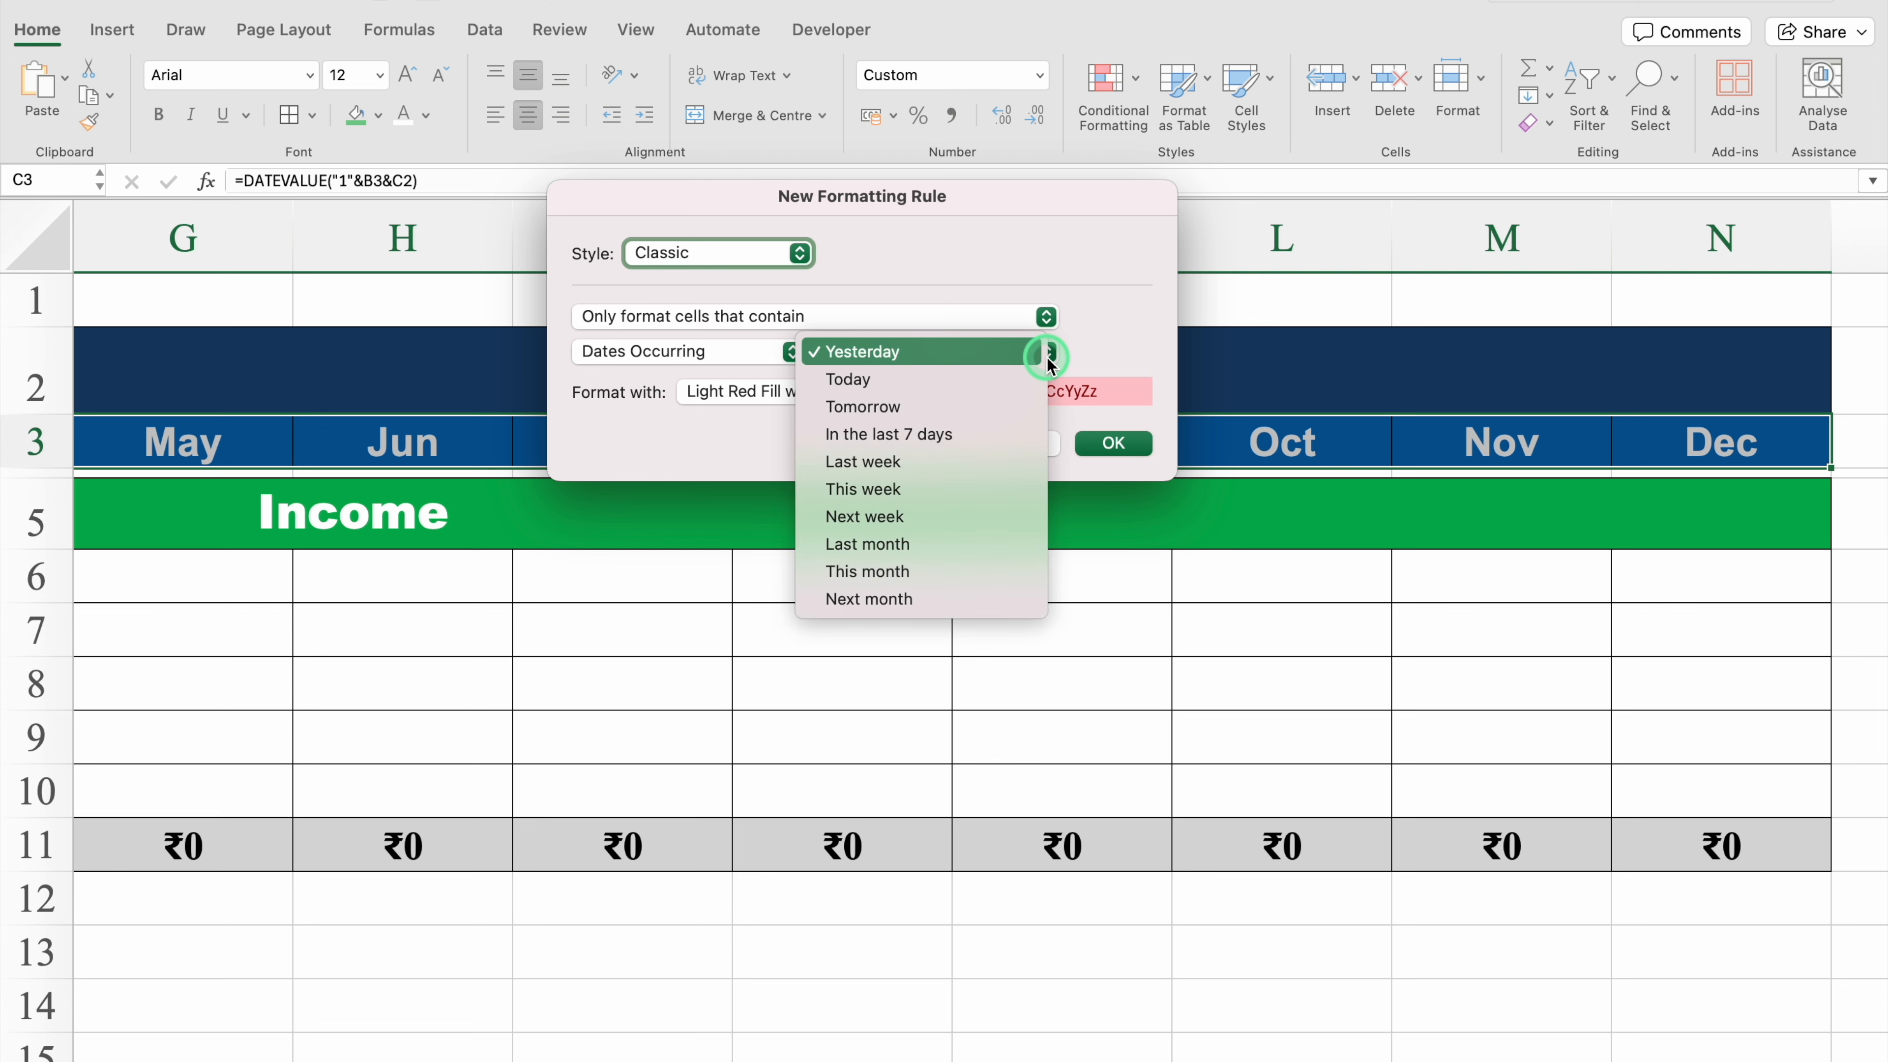
left_click(930, 571)
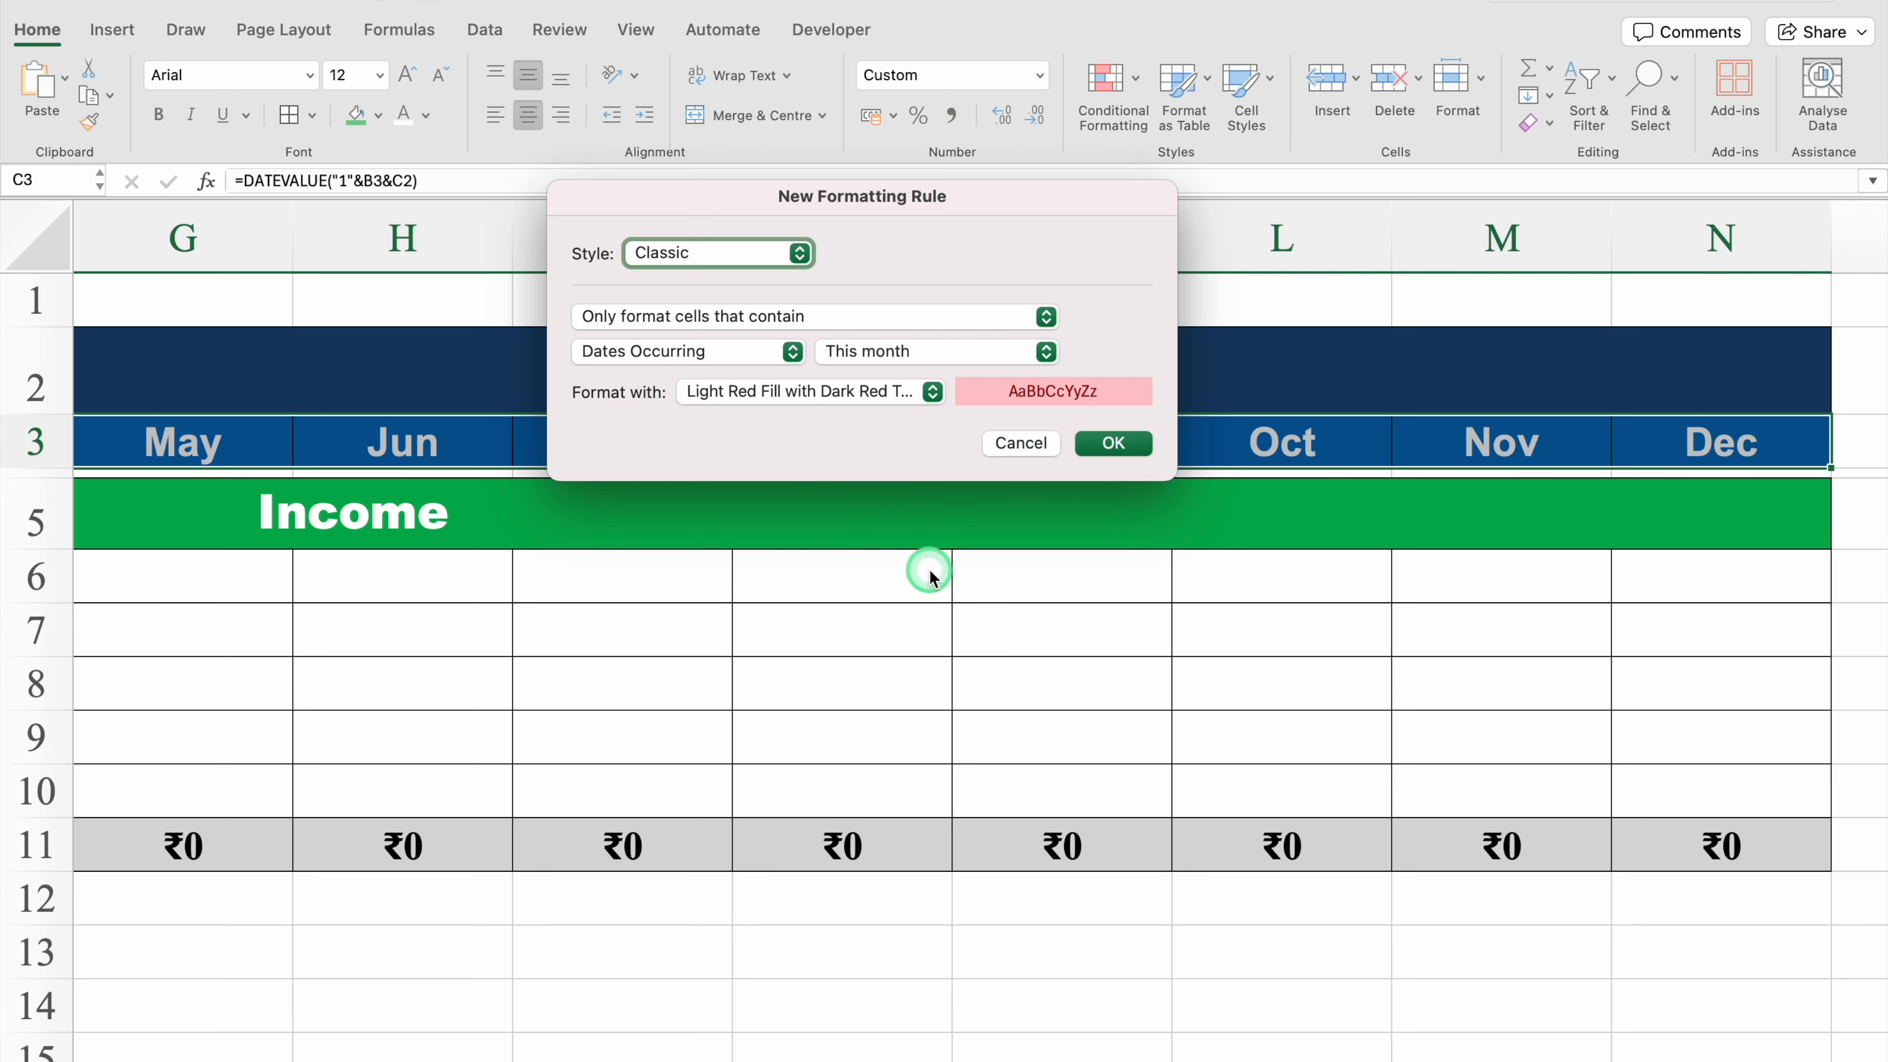
left_click(913, 393)
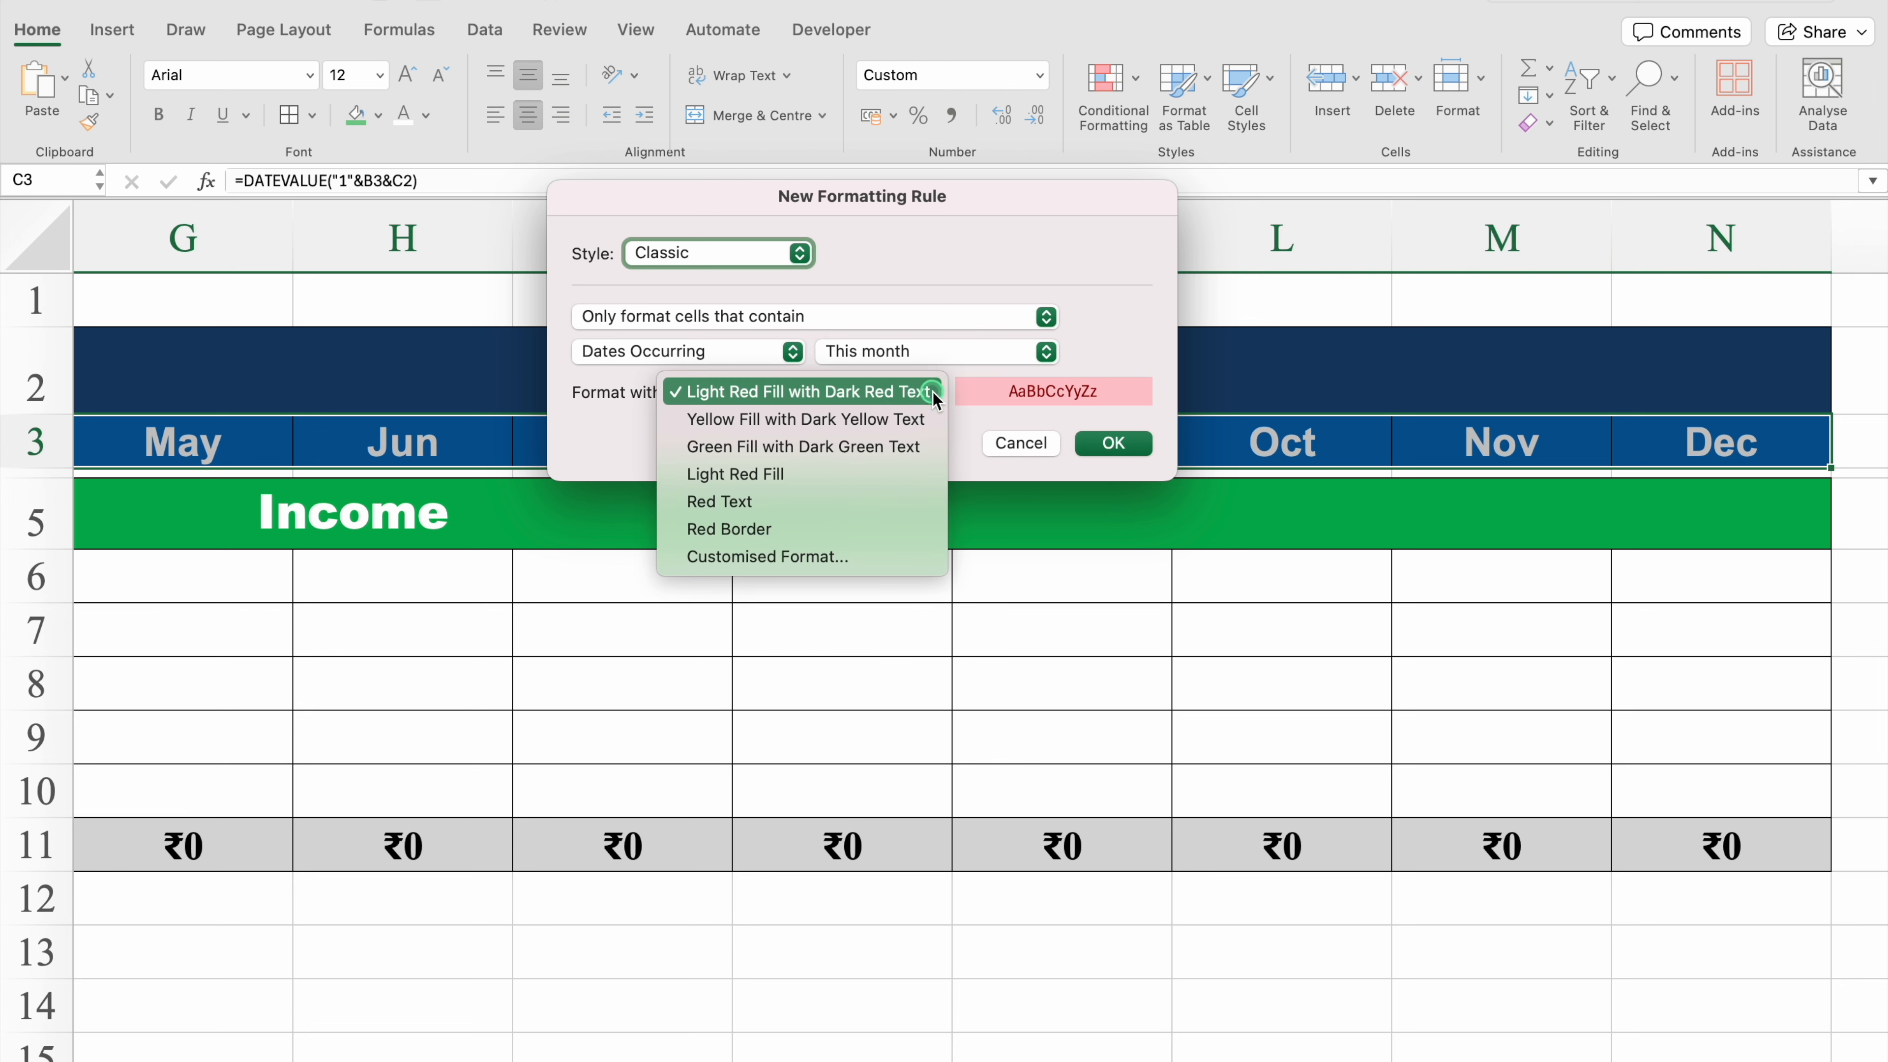
left_click(801, 554)
Step: Set the rule's format to an orange fill and white font colour, and confirm the rule
left_click(1060, 131)
left_click(868, 223)
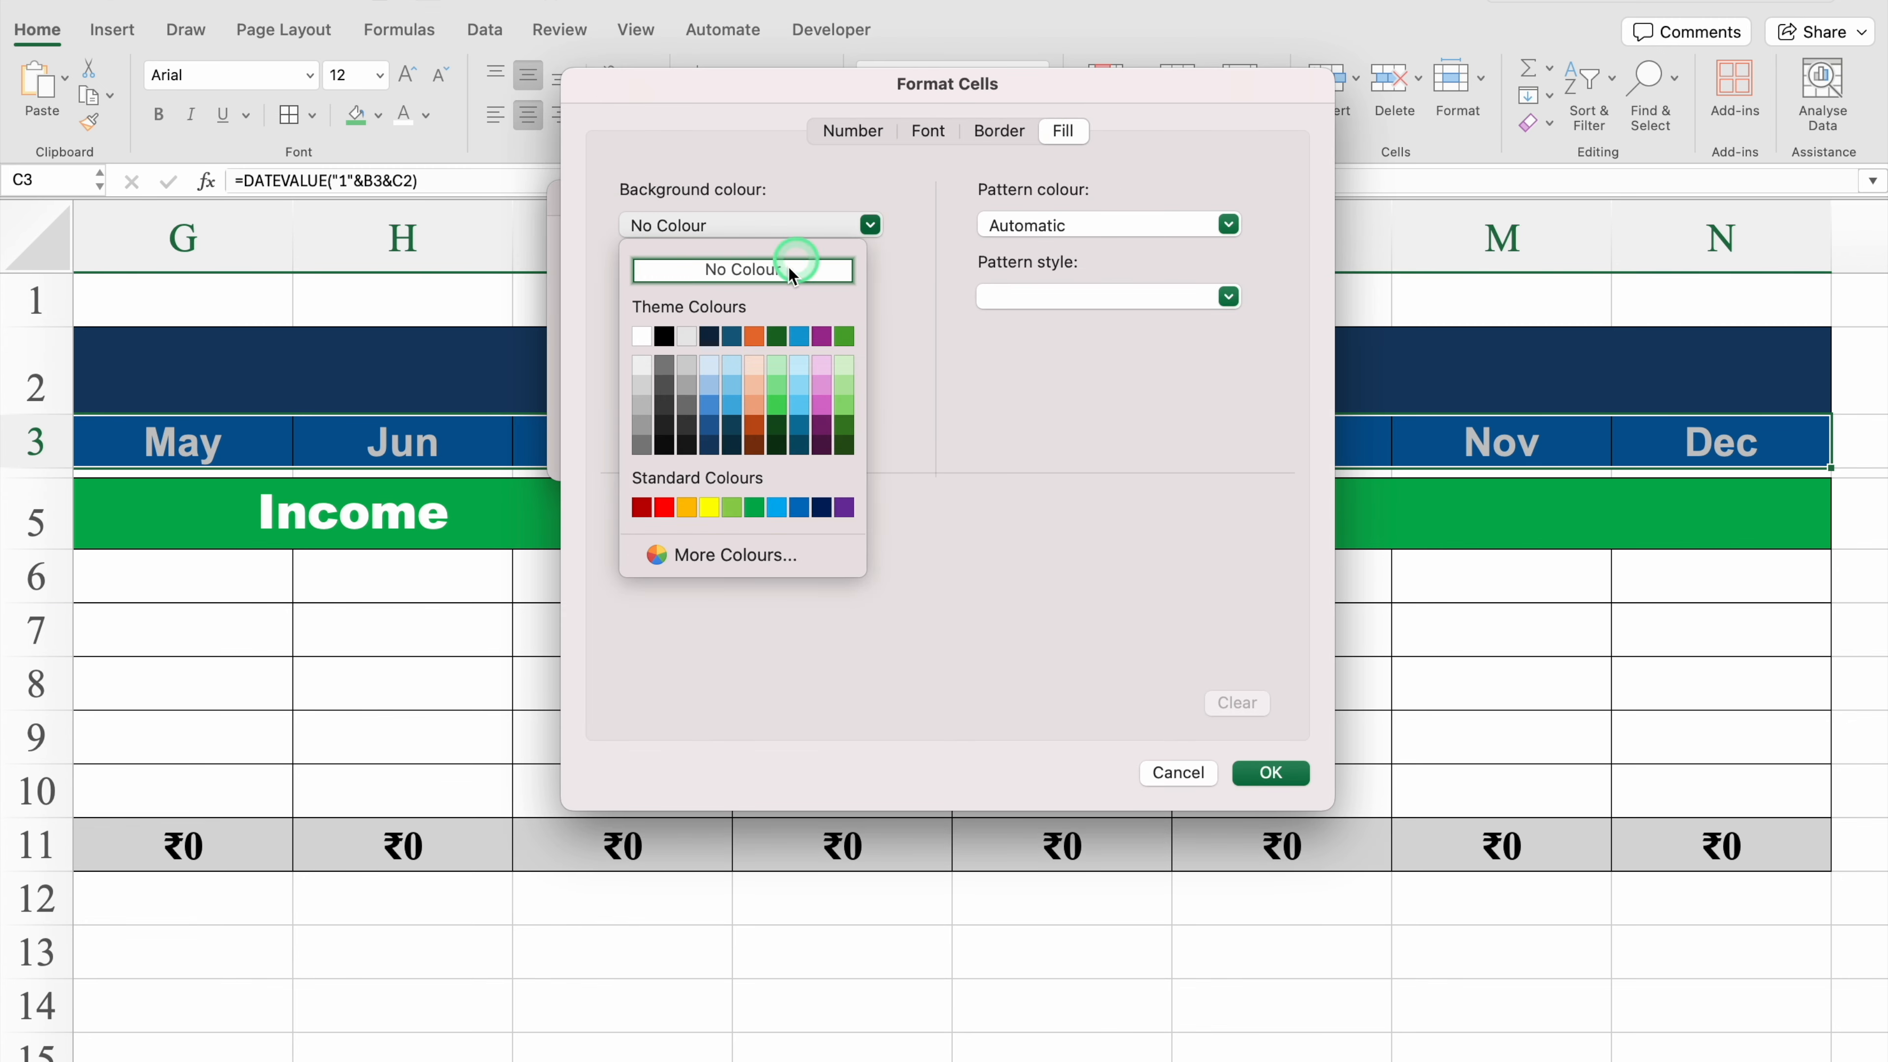
left_click(754, 337)
left_click(930, 132)
left_click(1100, 331)
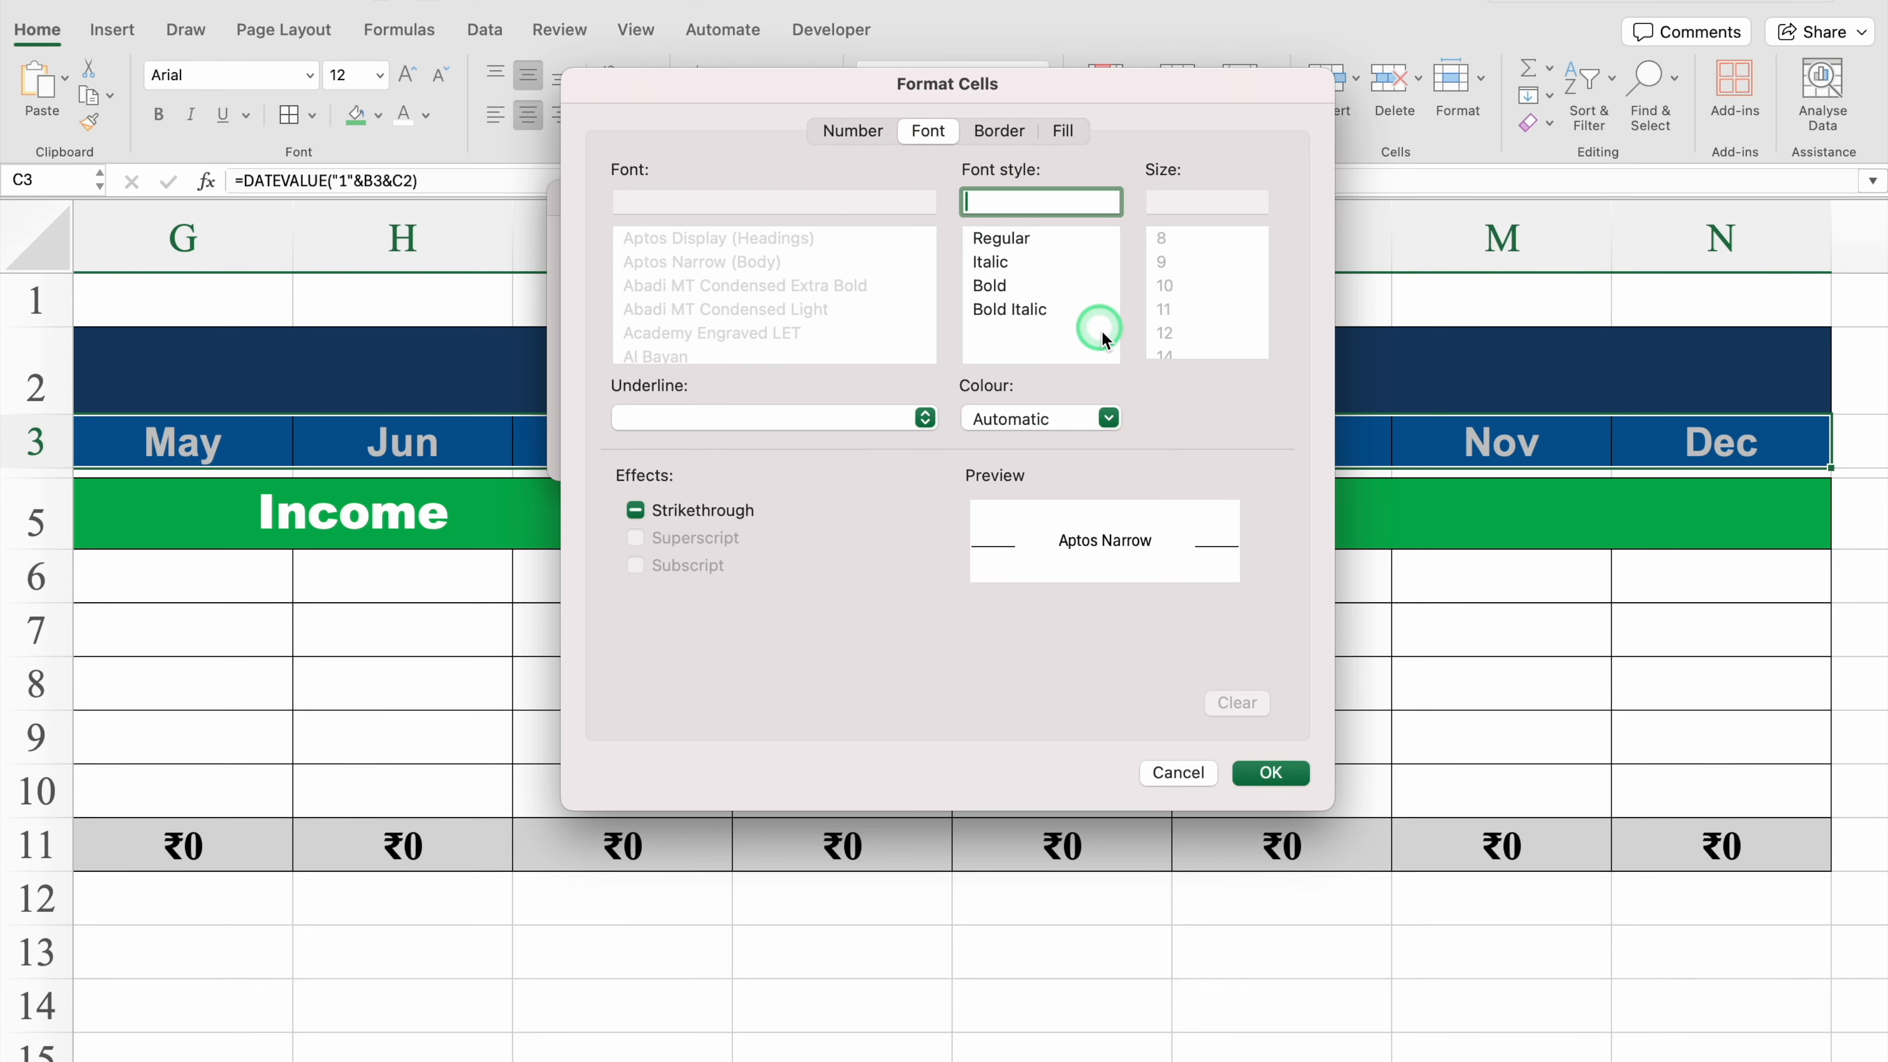
left_click(1109, 418)
left_click(983, 528)
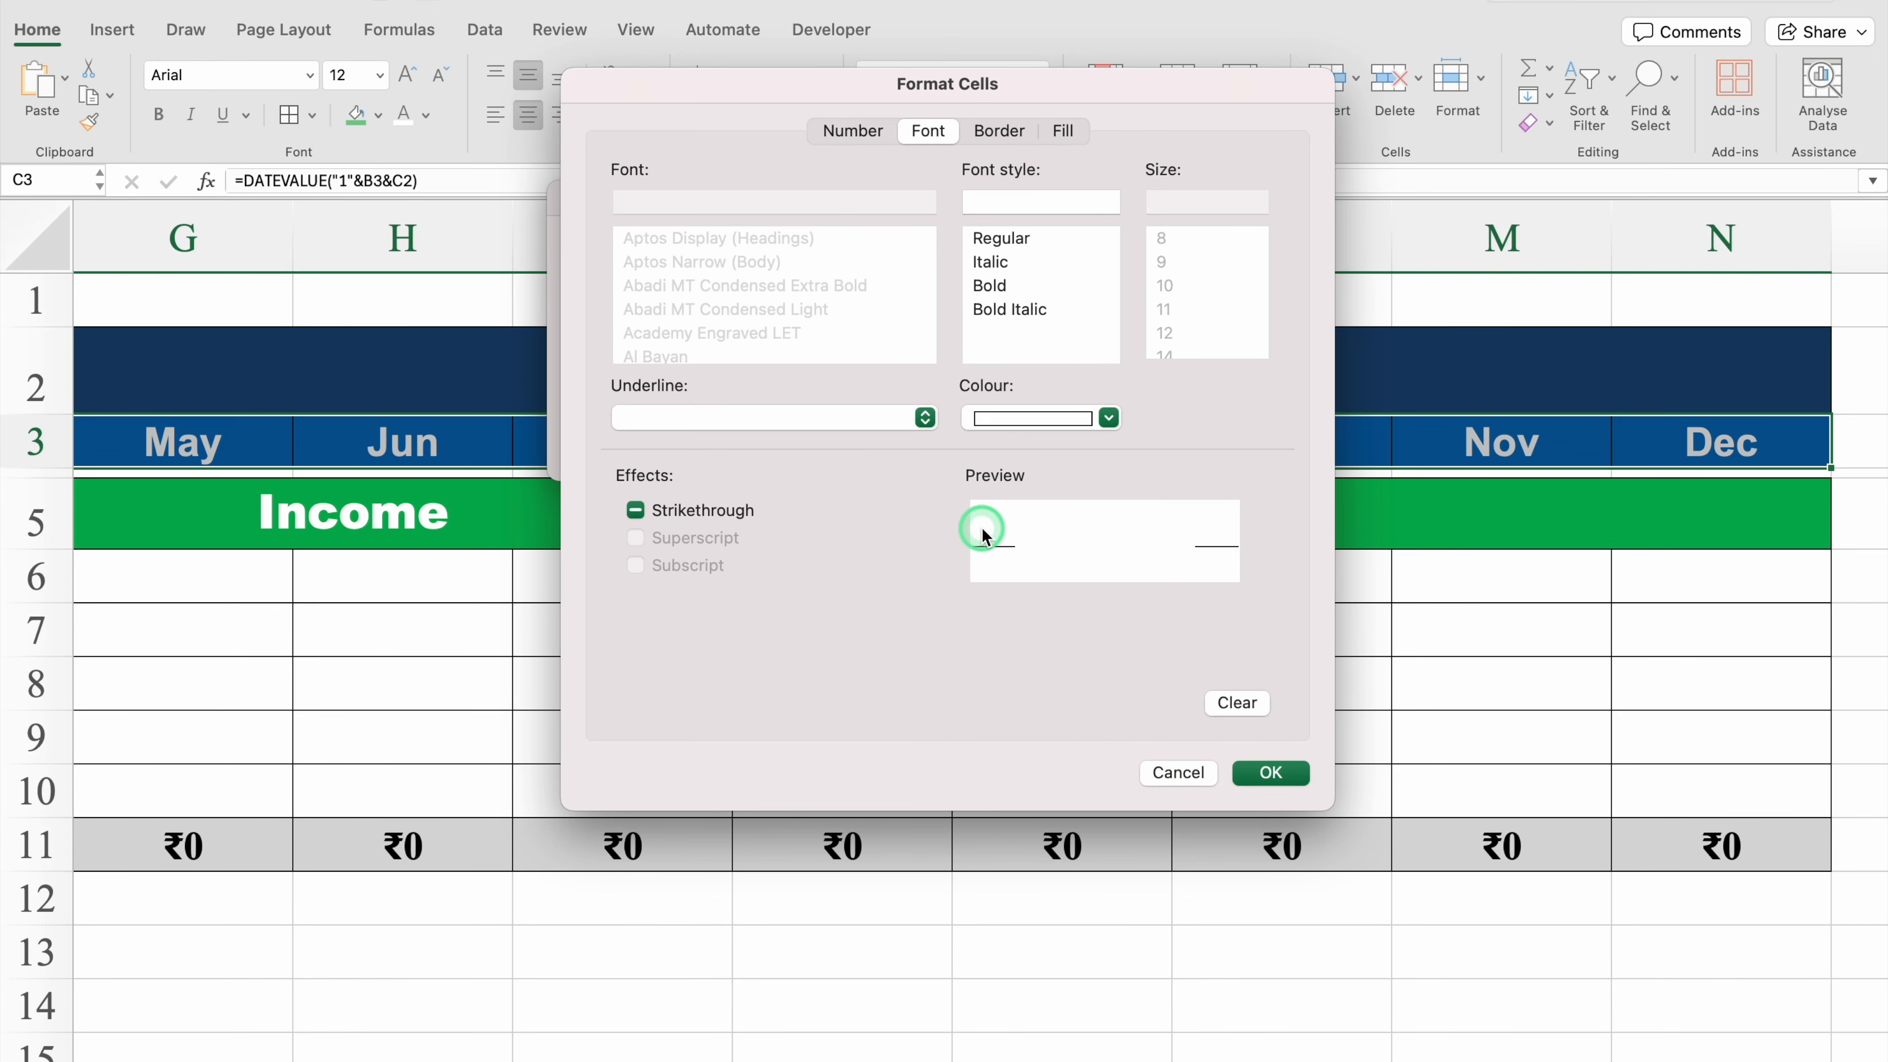
left_click(1272, 773)
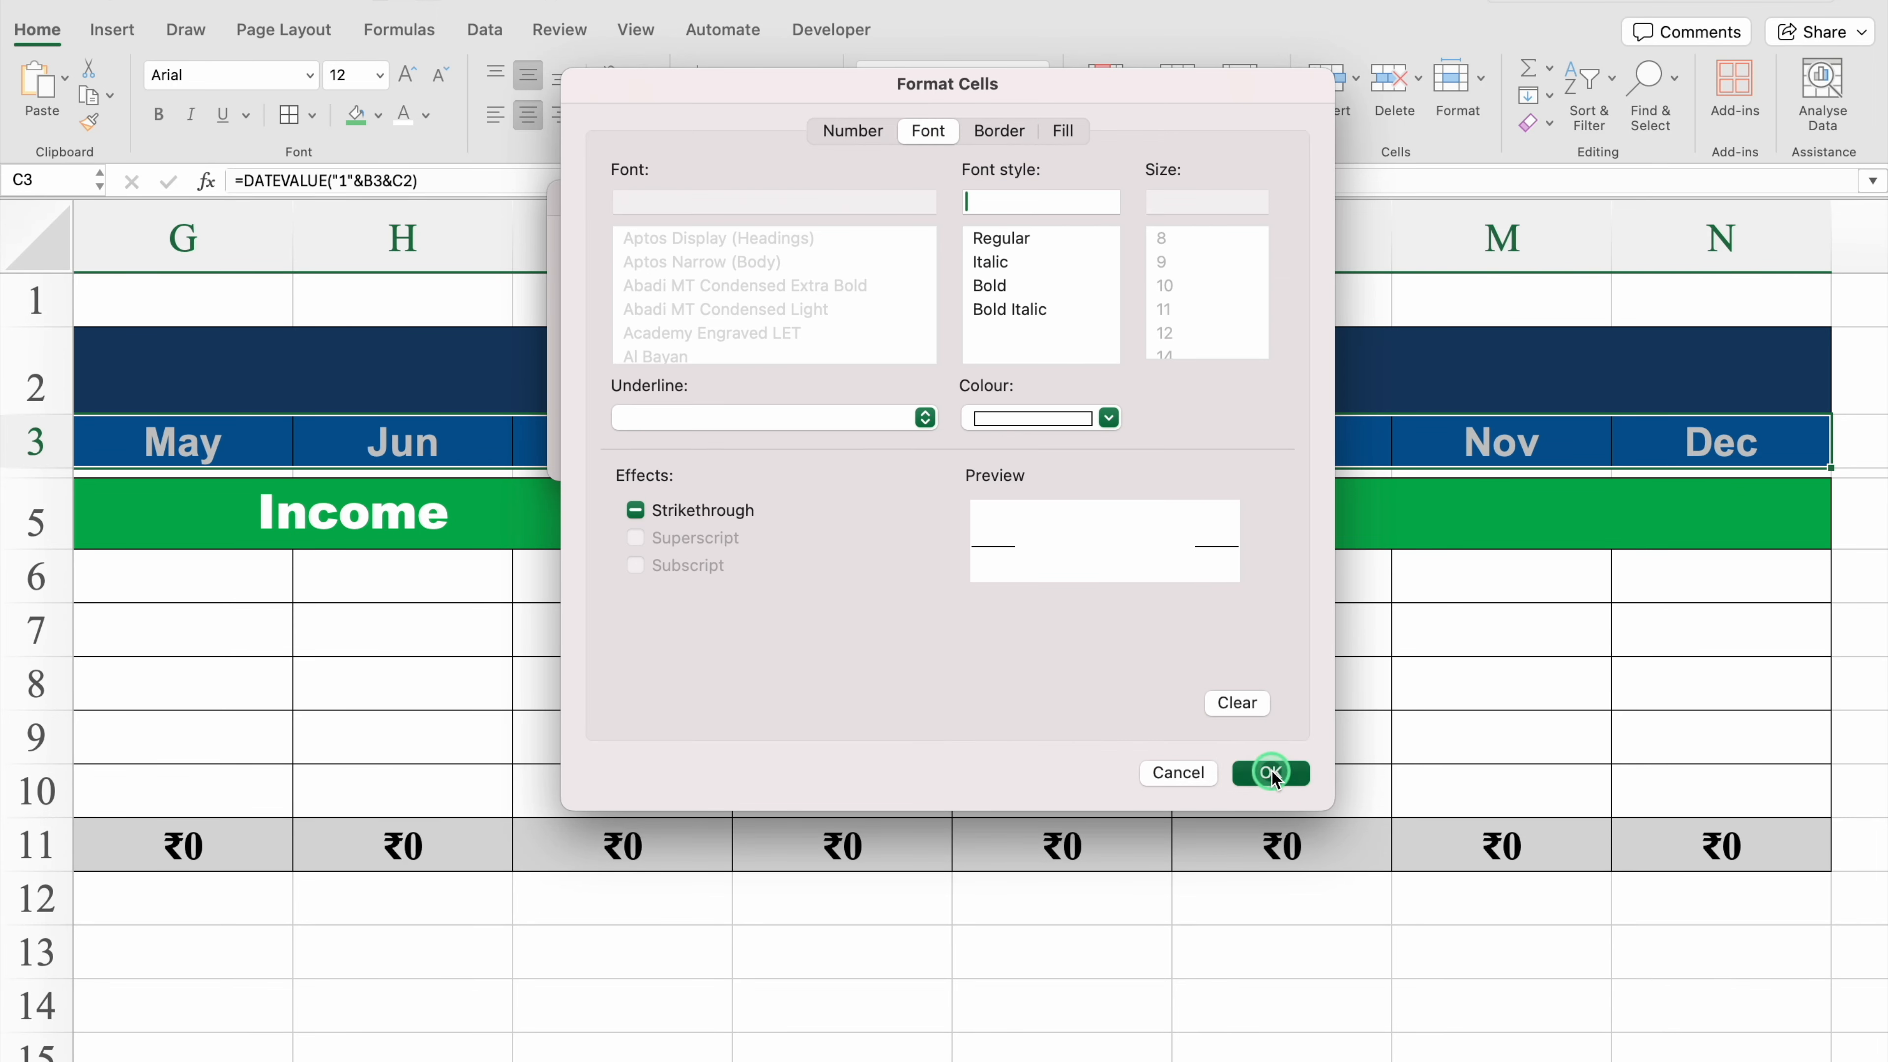
left_click(1122, 444)
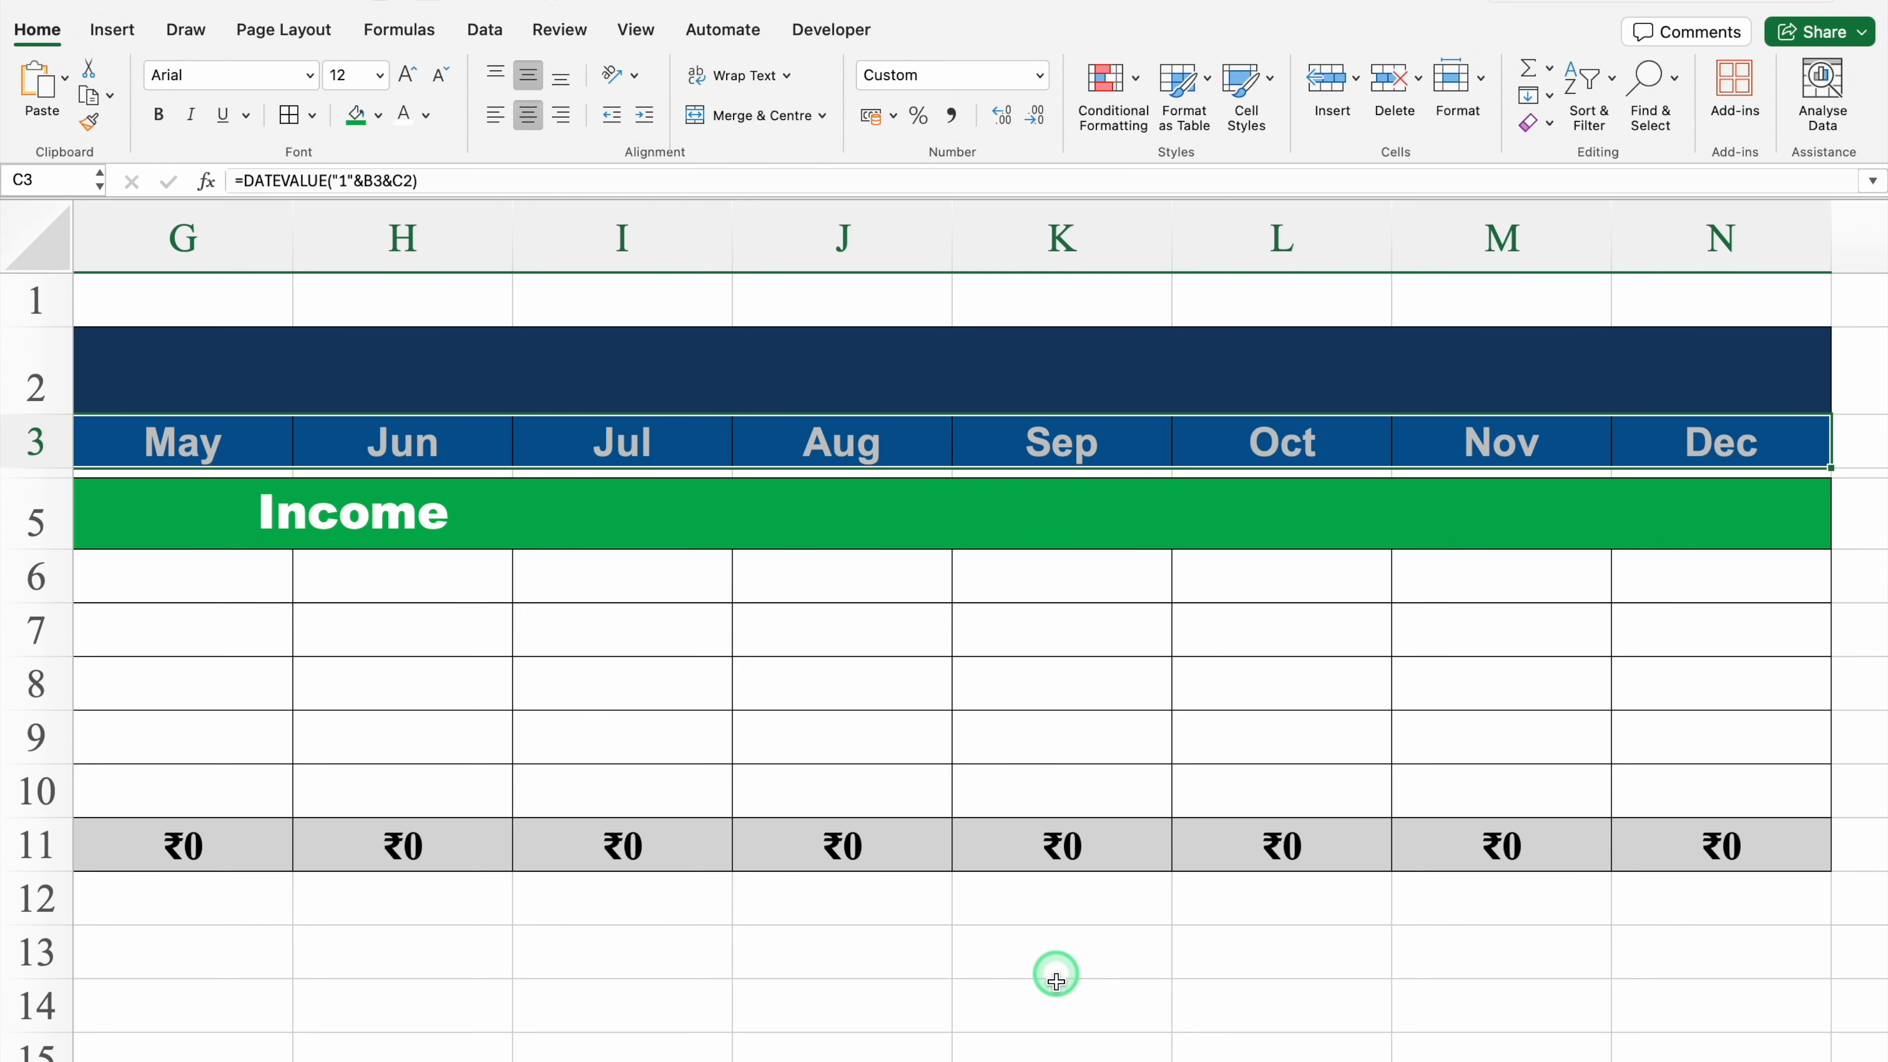
Step: Copy the whole income block B5:N11
scroll(1011, 1042, "left", 10)
scroll(722, 1056, "left", 3)
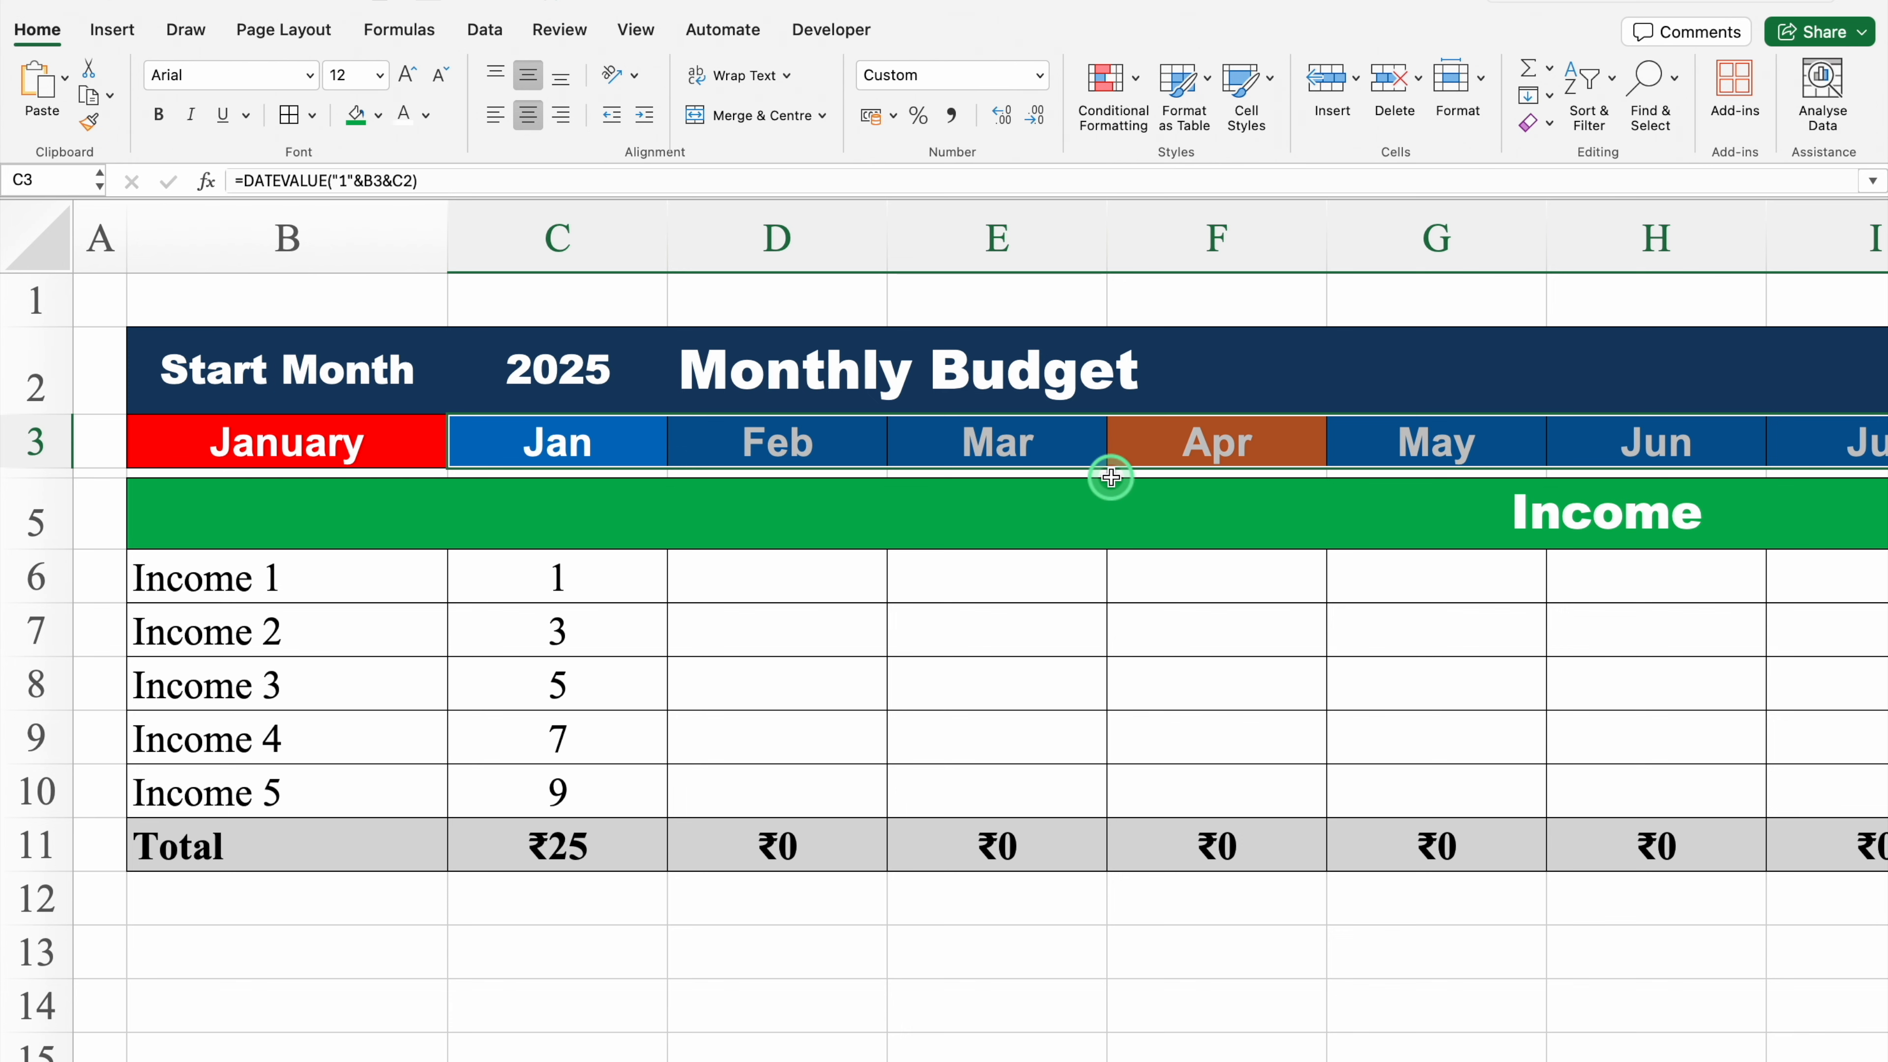
scroll(1111, 476, "down", 2)
left_click(499, 467)
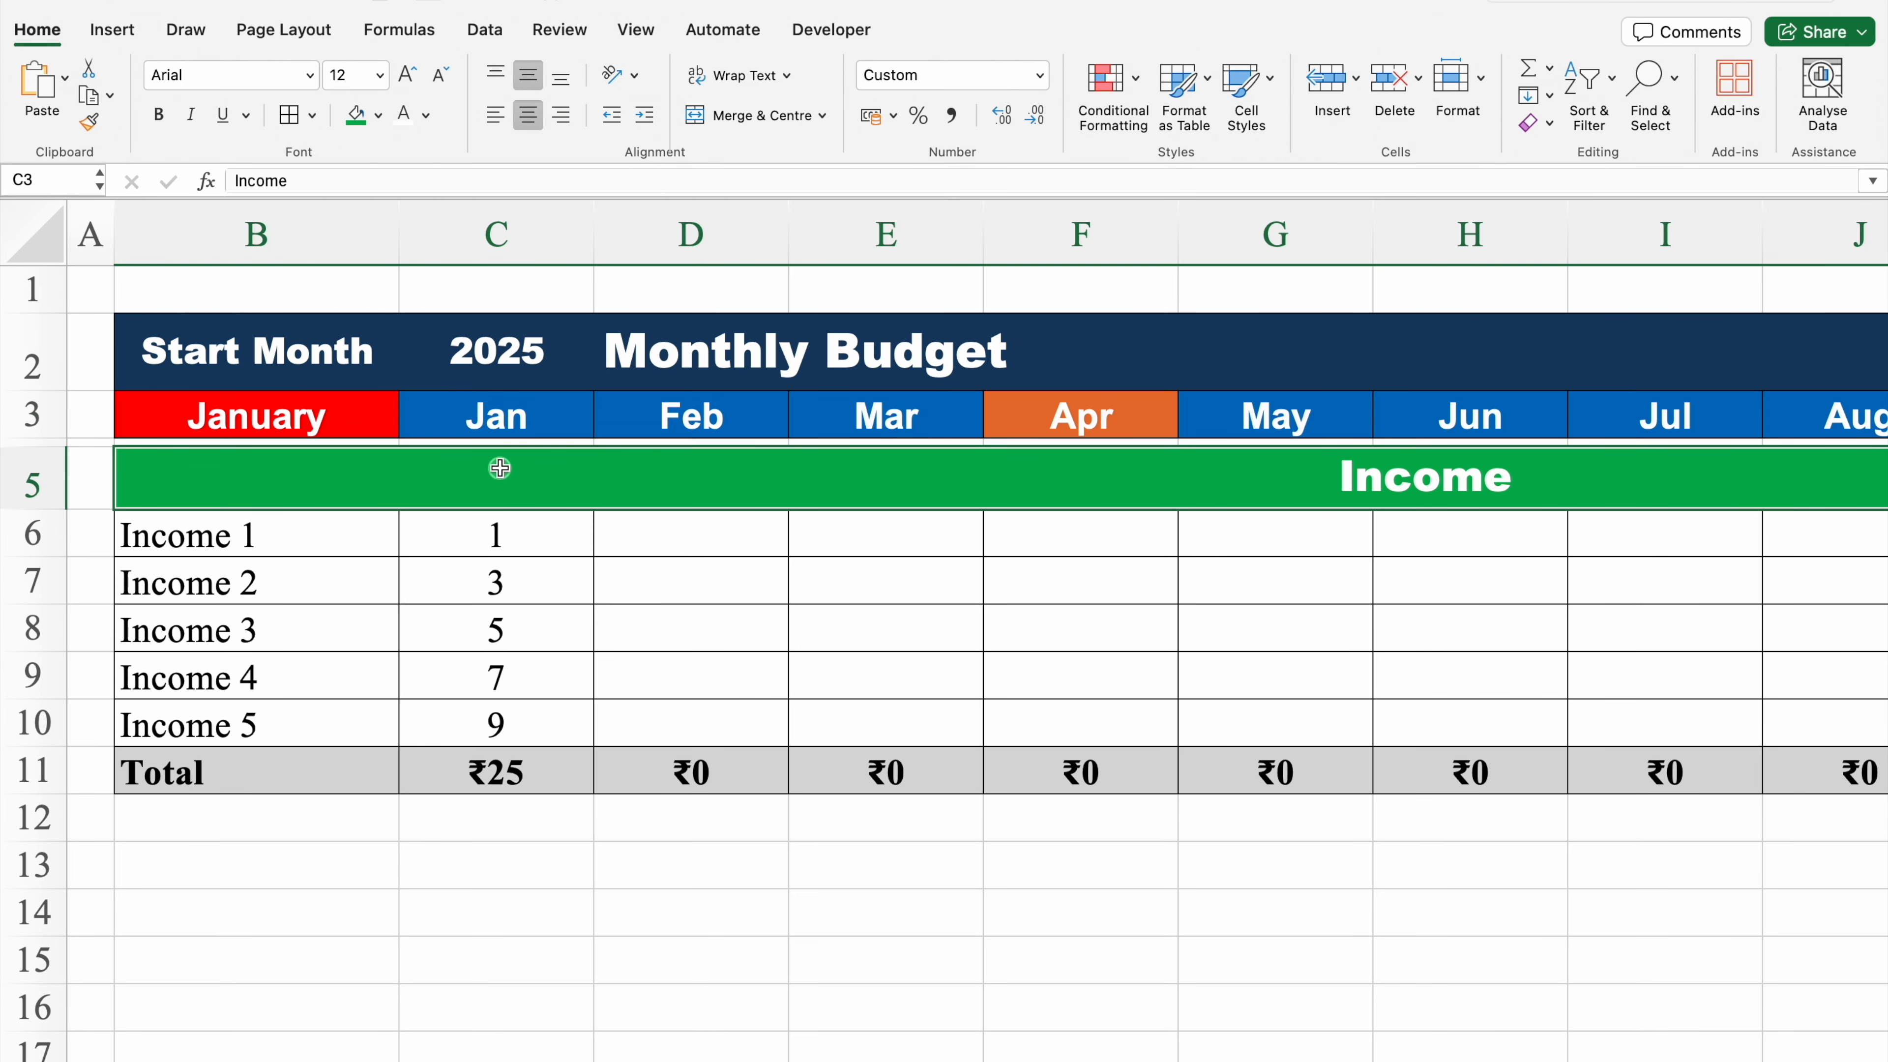
left_click_drag(498, 477, 510, 682)
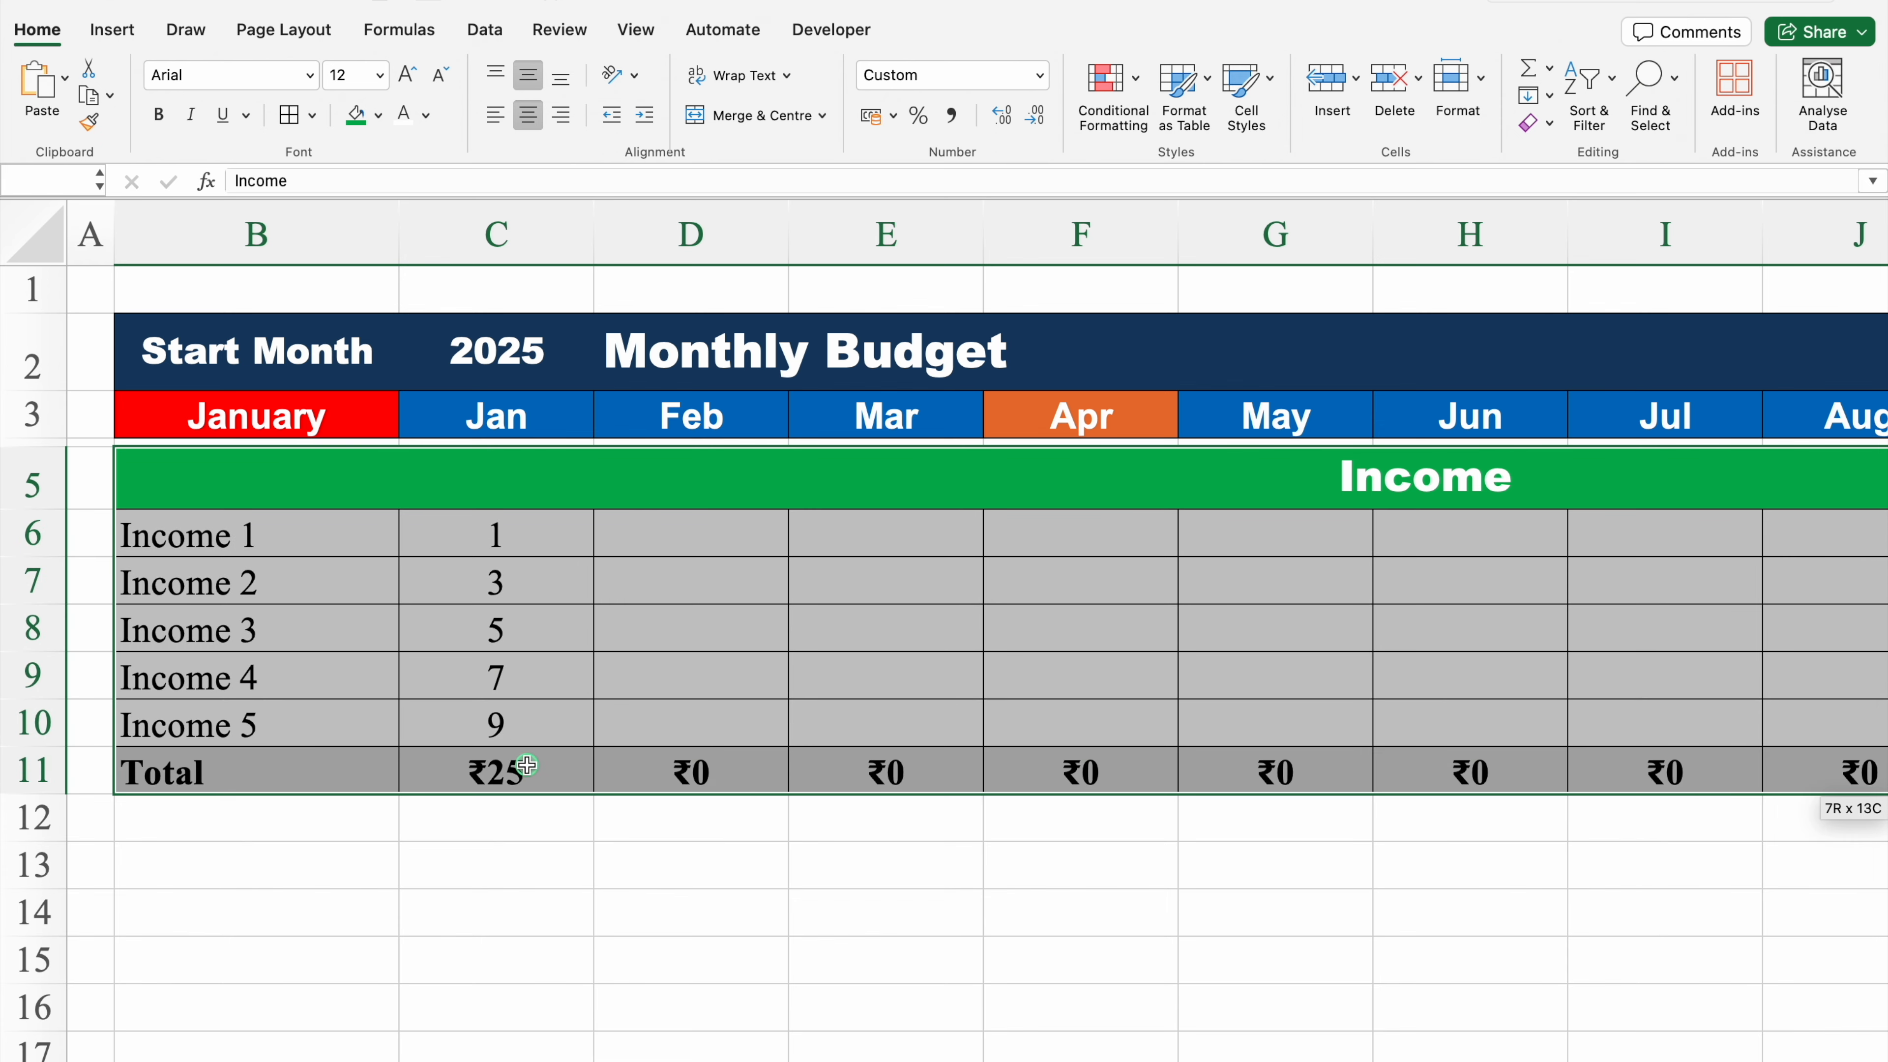
left_click_drag(527, 765, 527, 766)
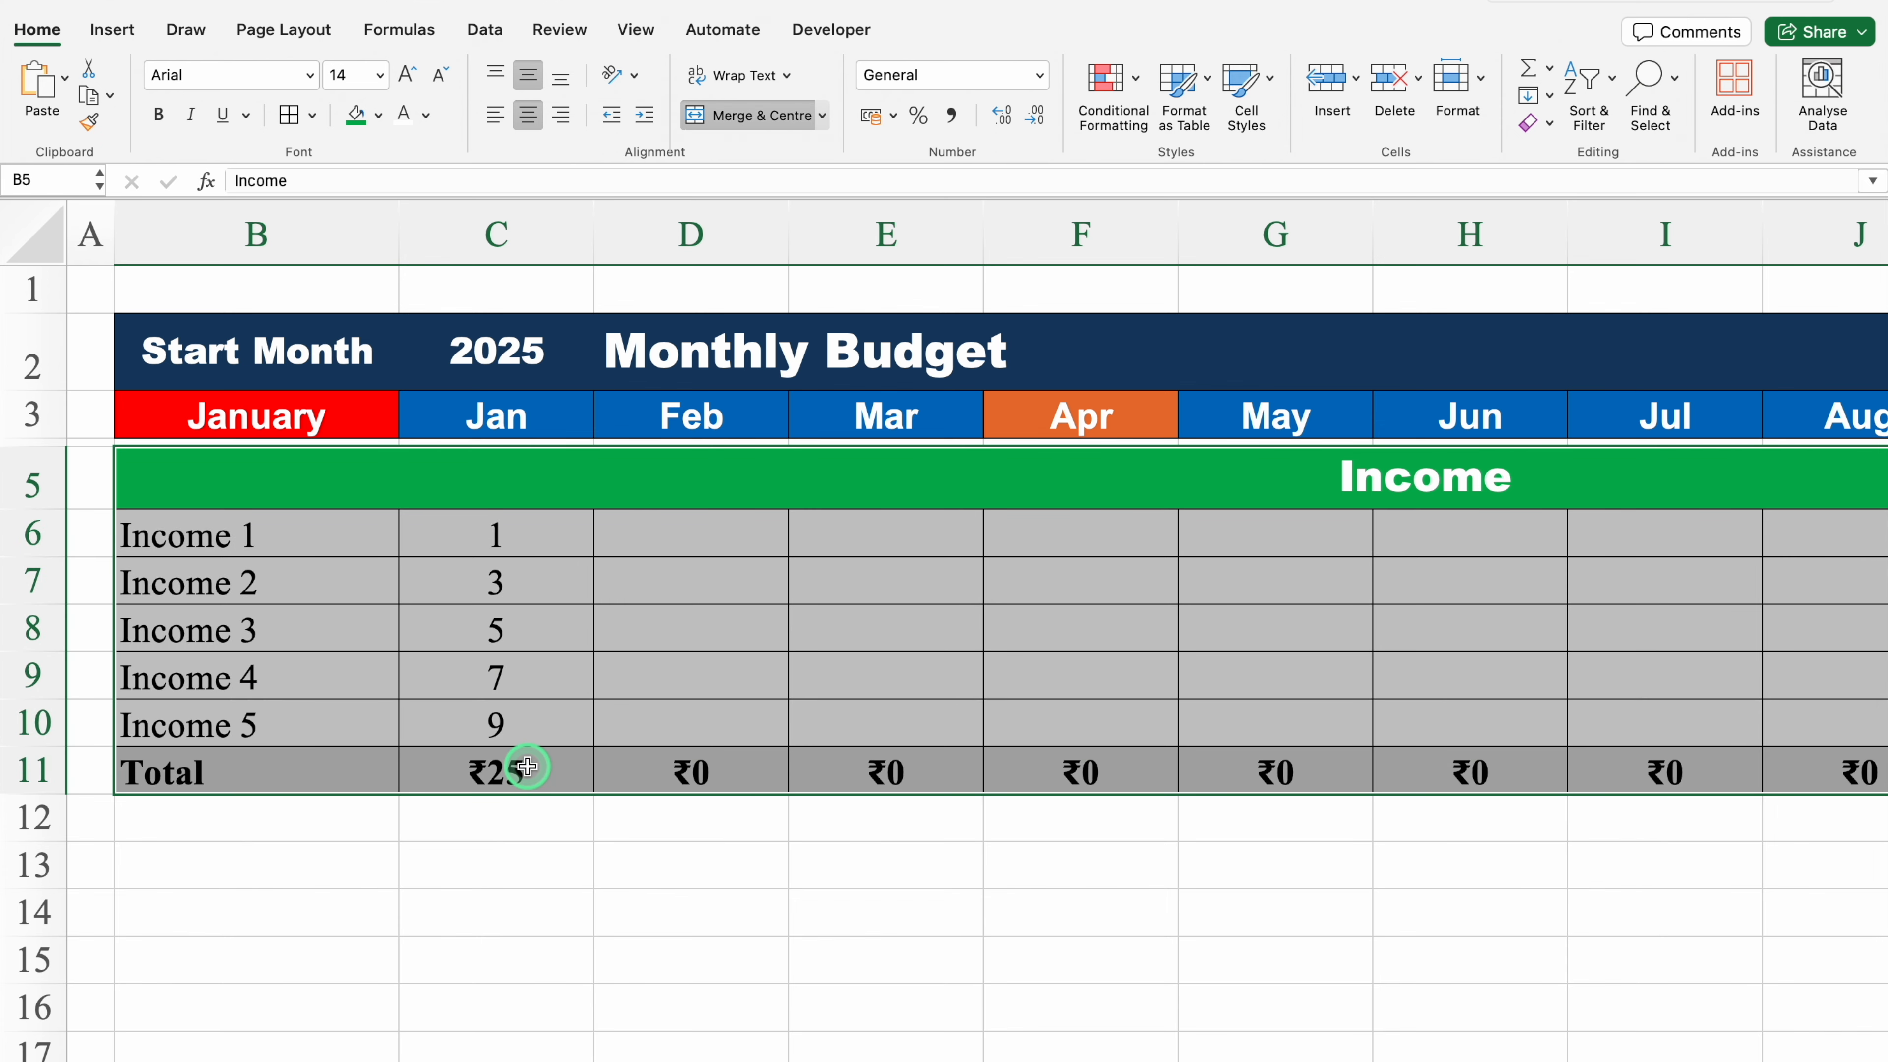
Step: Shrink row 12 into a narrow spacer row and select B13
left_click(142, 823)
left_click(36, 818)
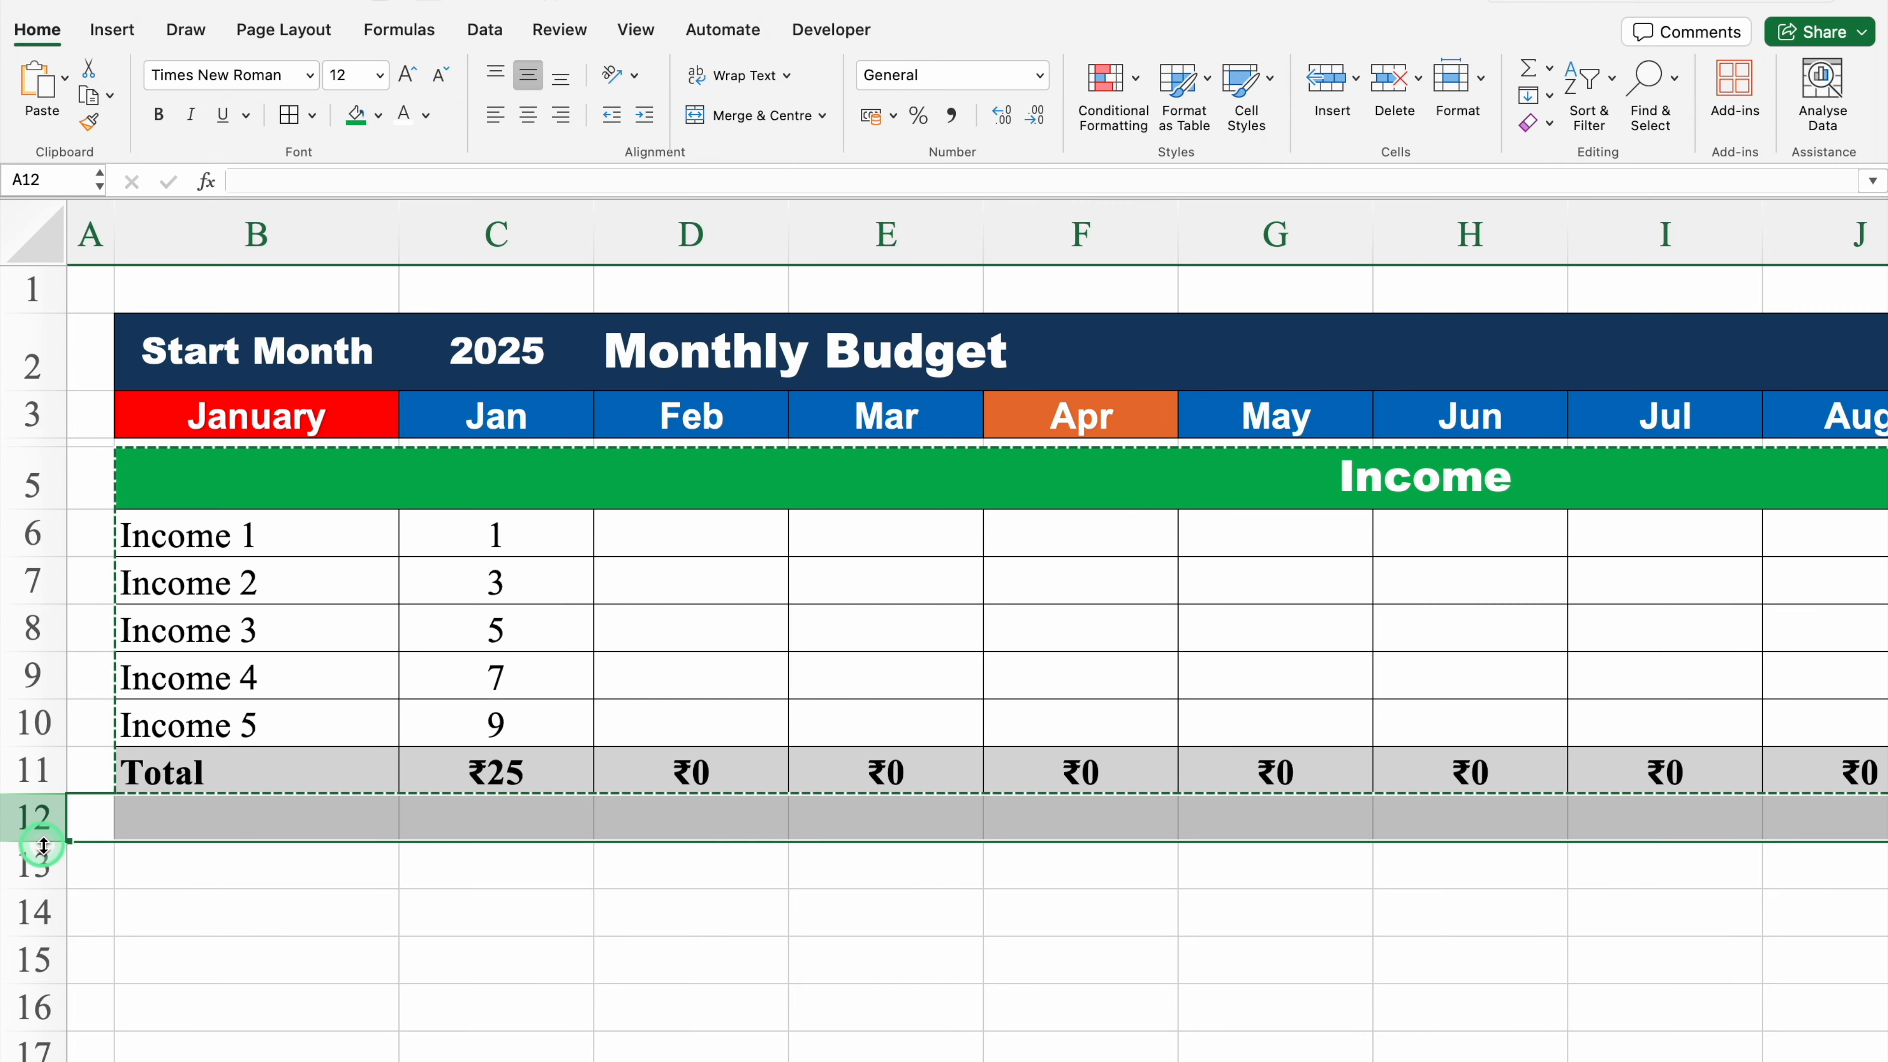
left_click_drag(43, 846, 37, 807)
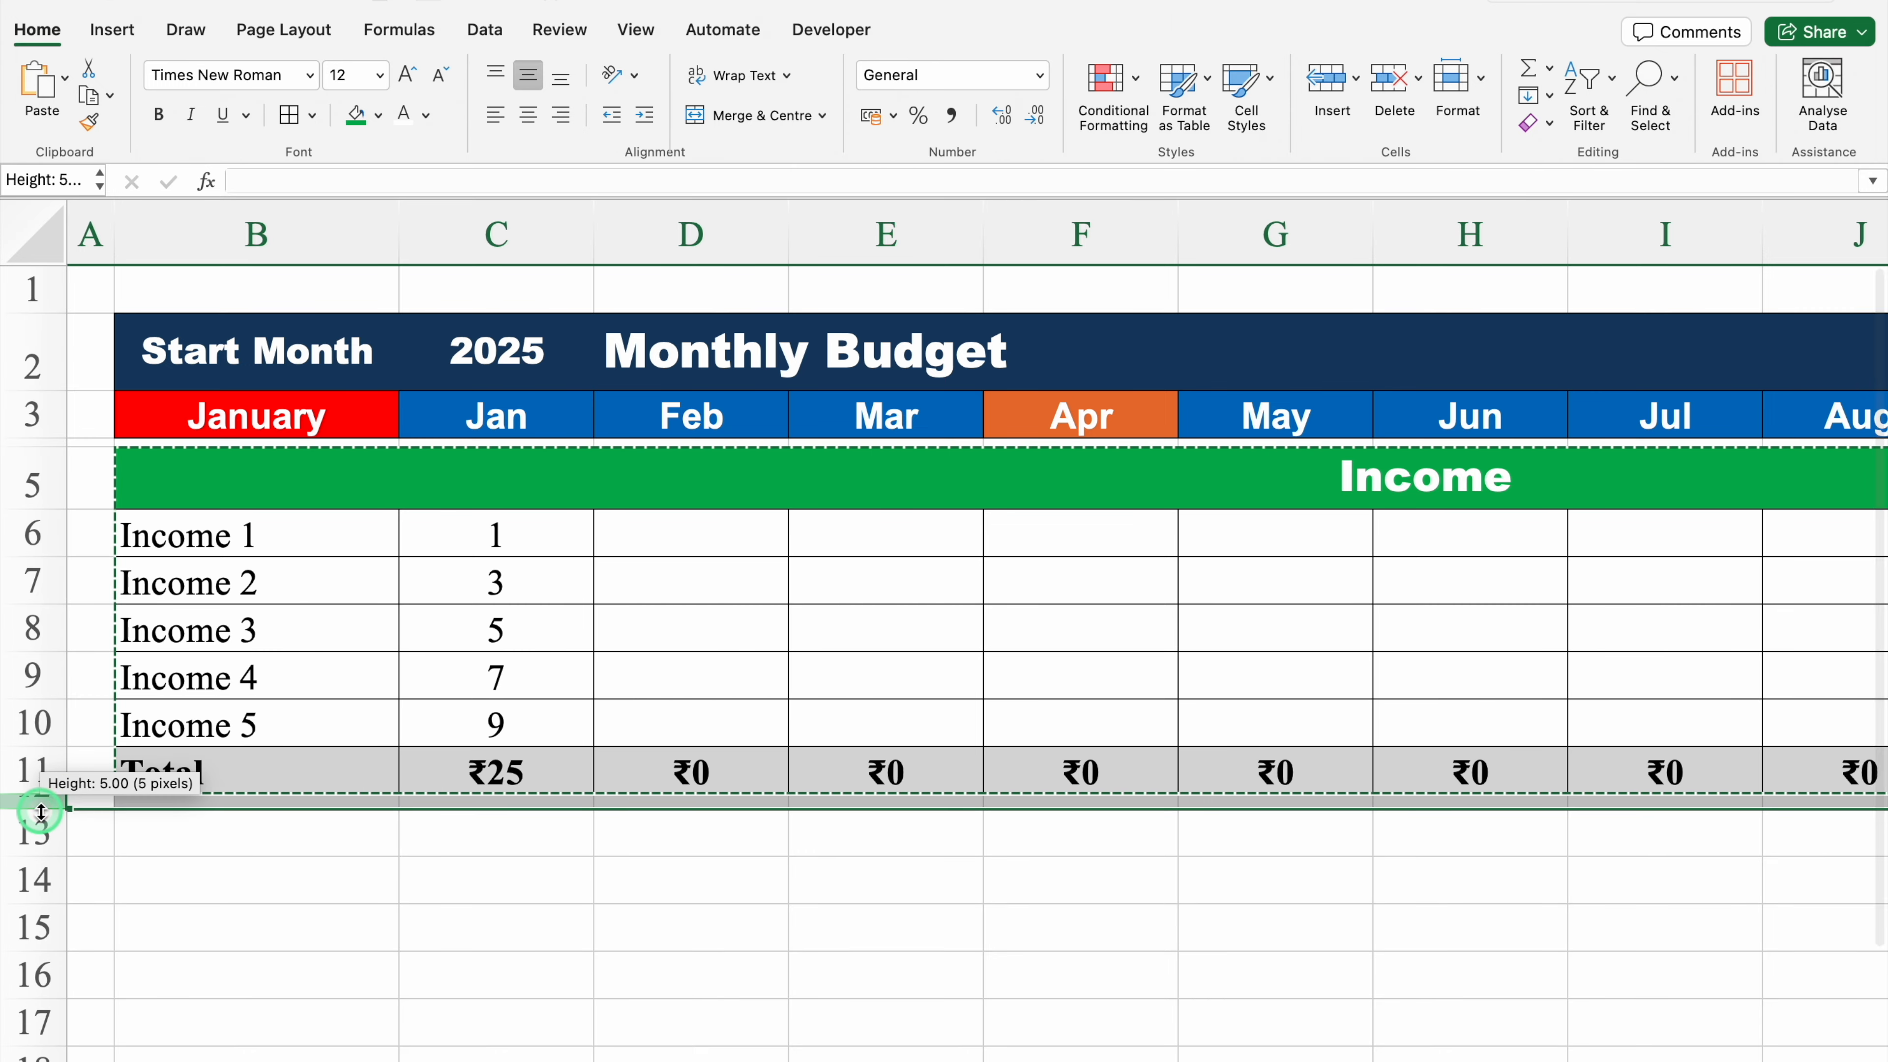
left_click(198, 849)
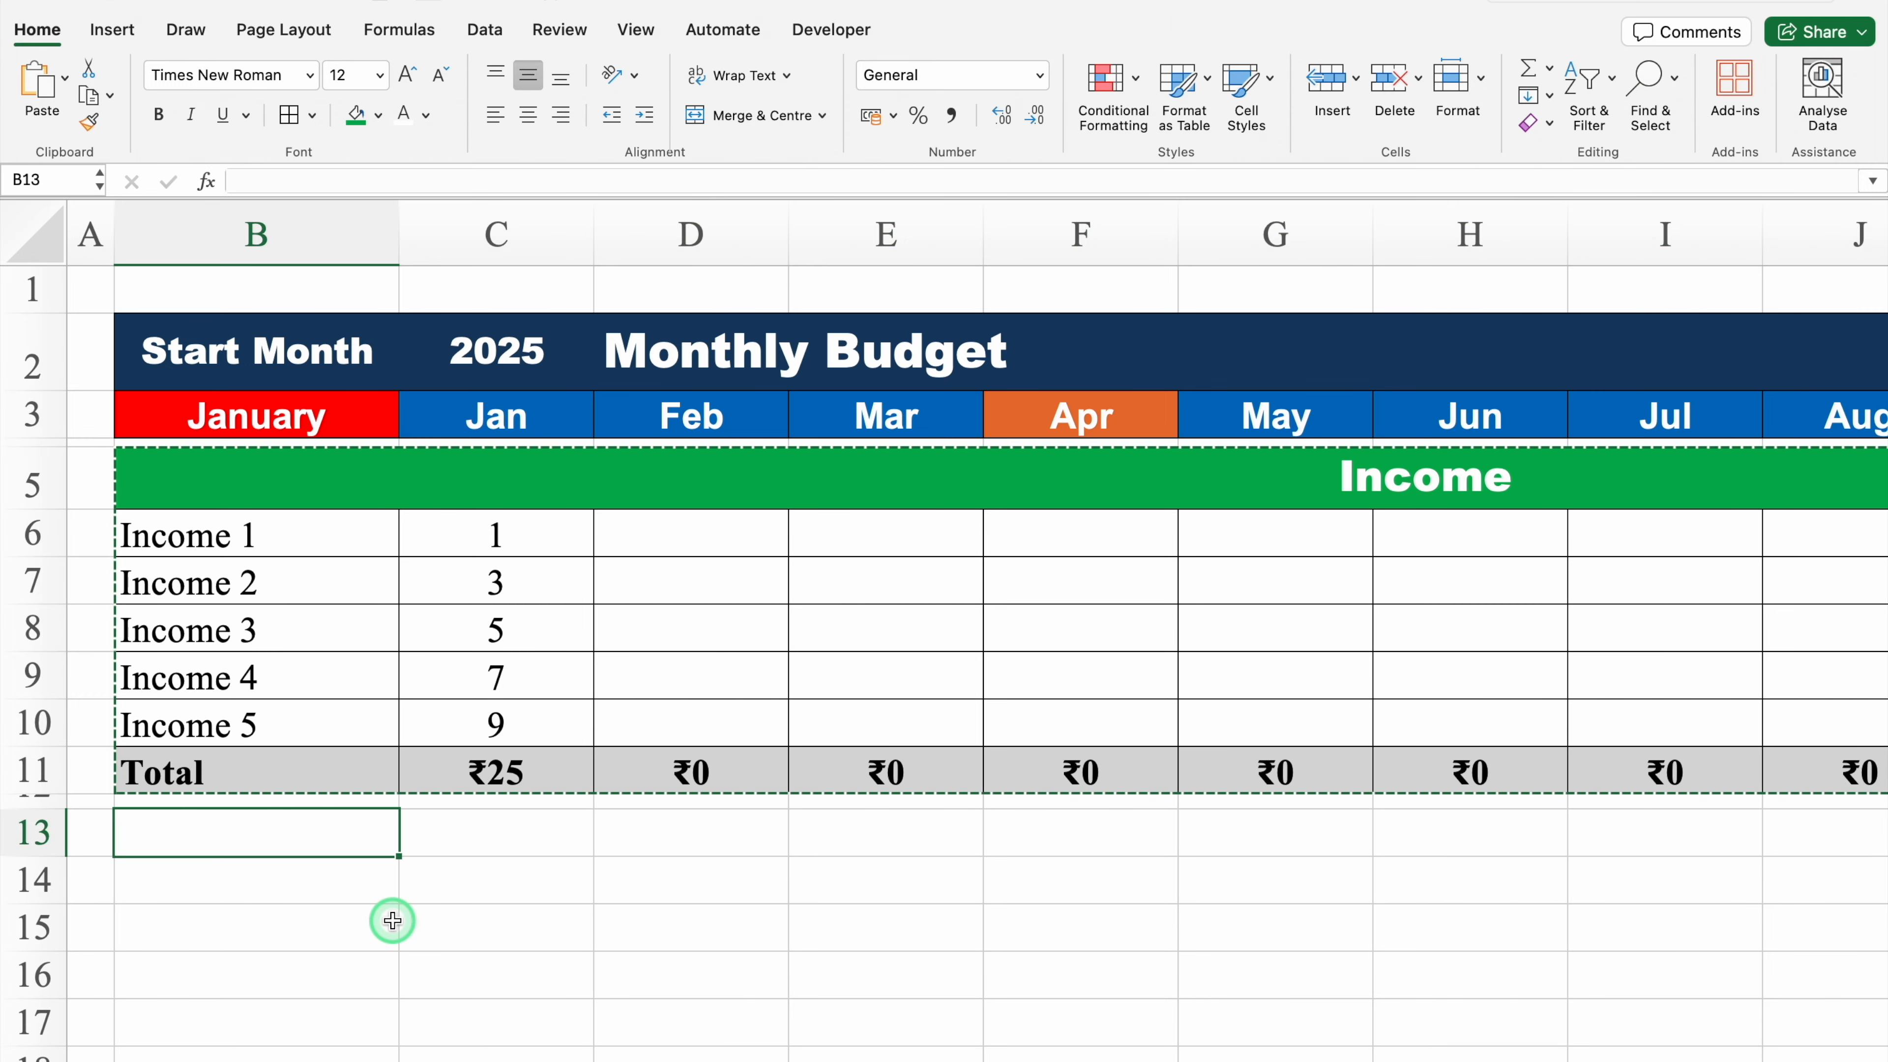
Step: Paste a copy of the income block at B13
key("super+v")
left_click(484, 850)
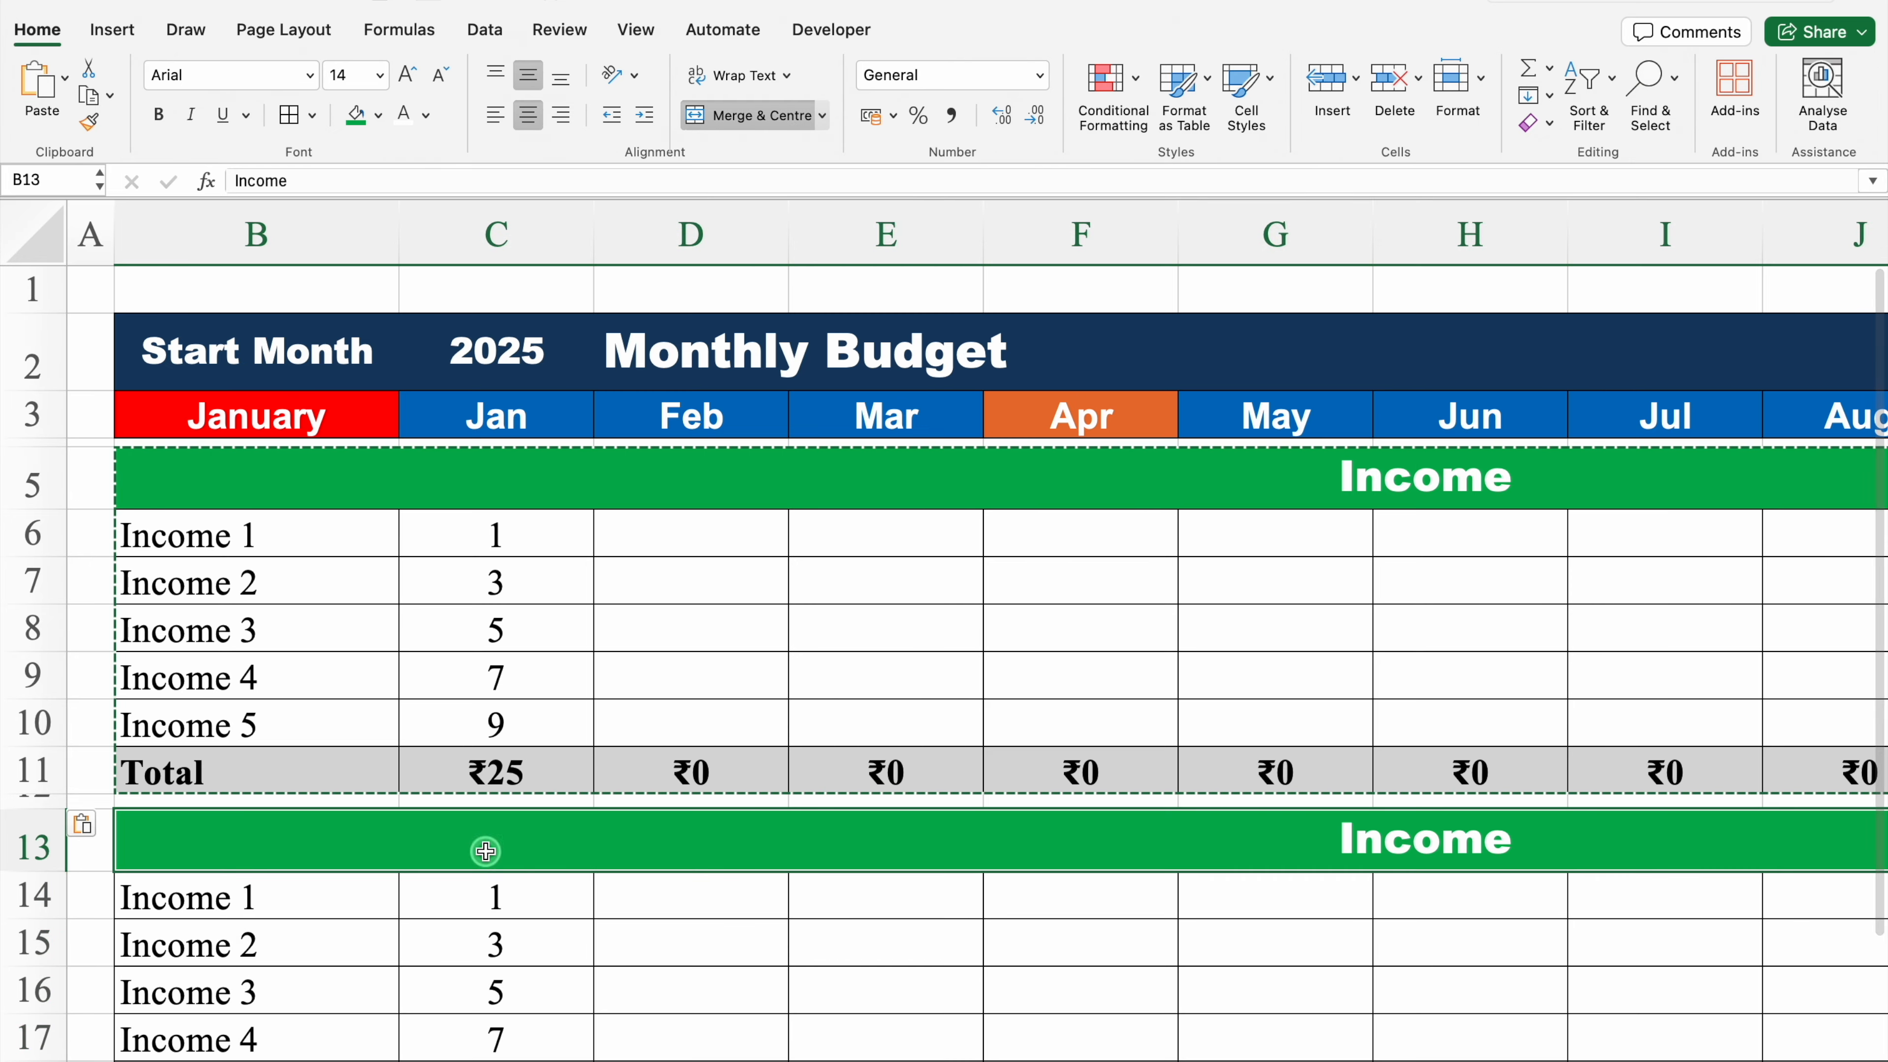
key("Down")
key("Down")
key("Down")
key("Down")
key("Down")
key("Down")
key("Down")
key("Down")
key("Down")
key("Down")
key("Down")
key("Down")
key("Down")
key("Down")
key("Down")
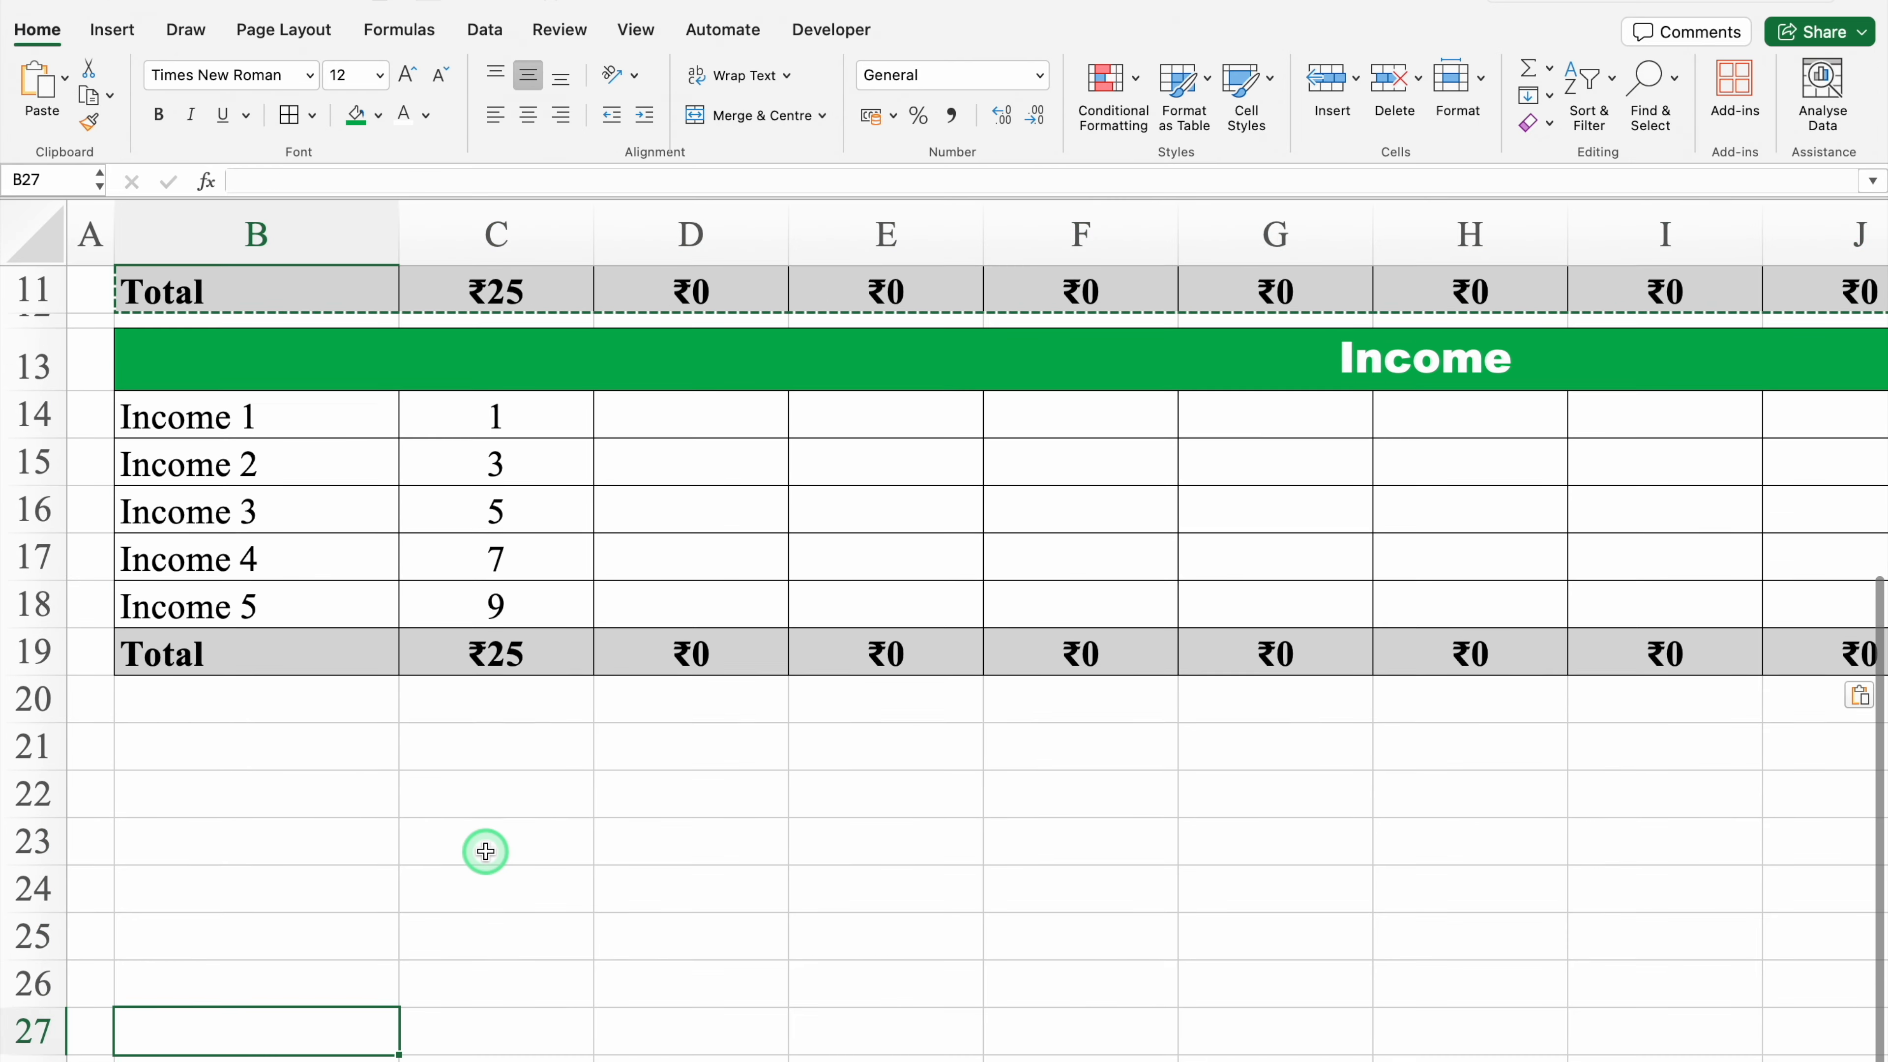
Step: Shrink row 20 into a narrow spacer row and paste another copy of the income block at B21
left_click_drag(57, 597, 50, 548)
left_click(236, 581)
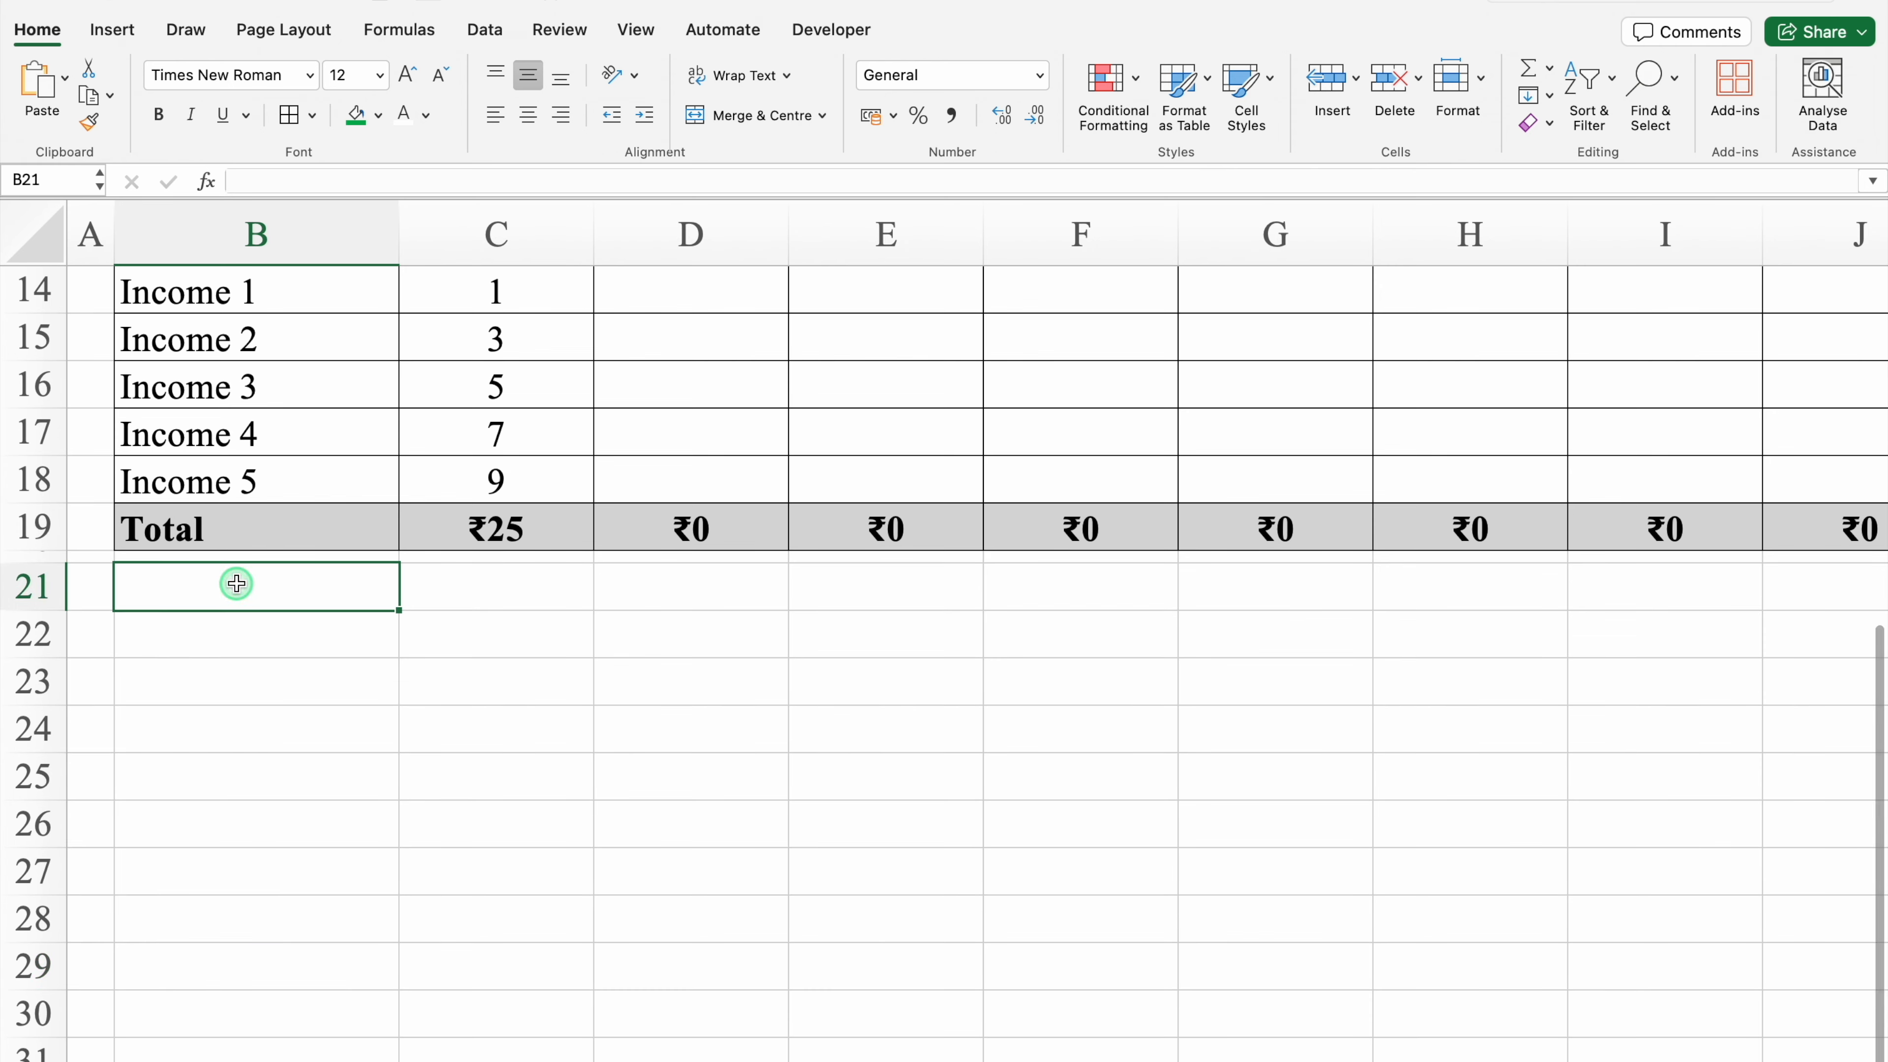
key("super+v")
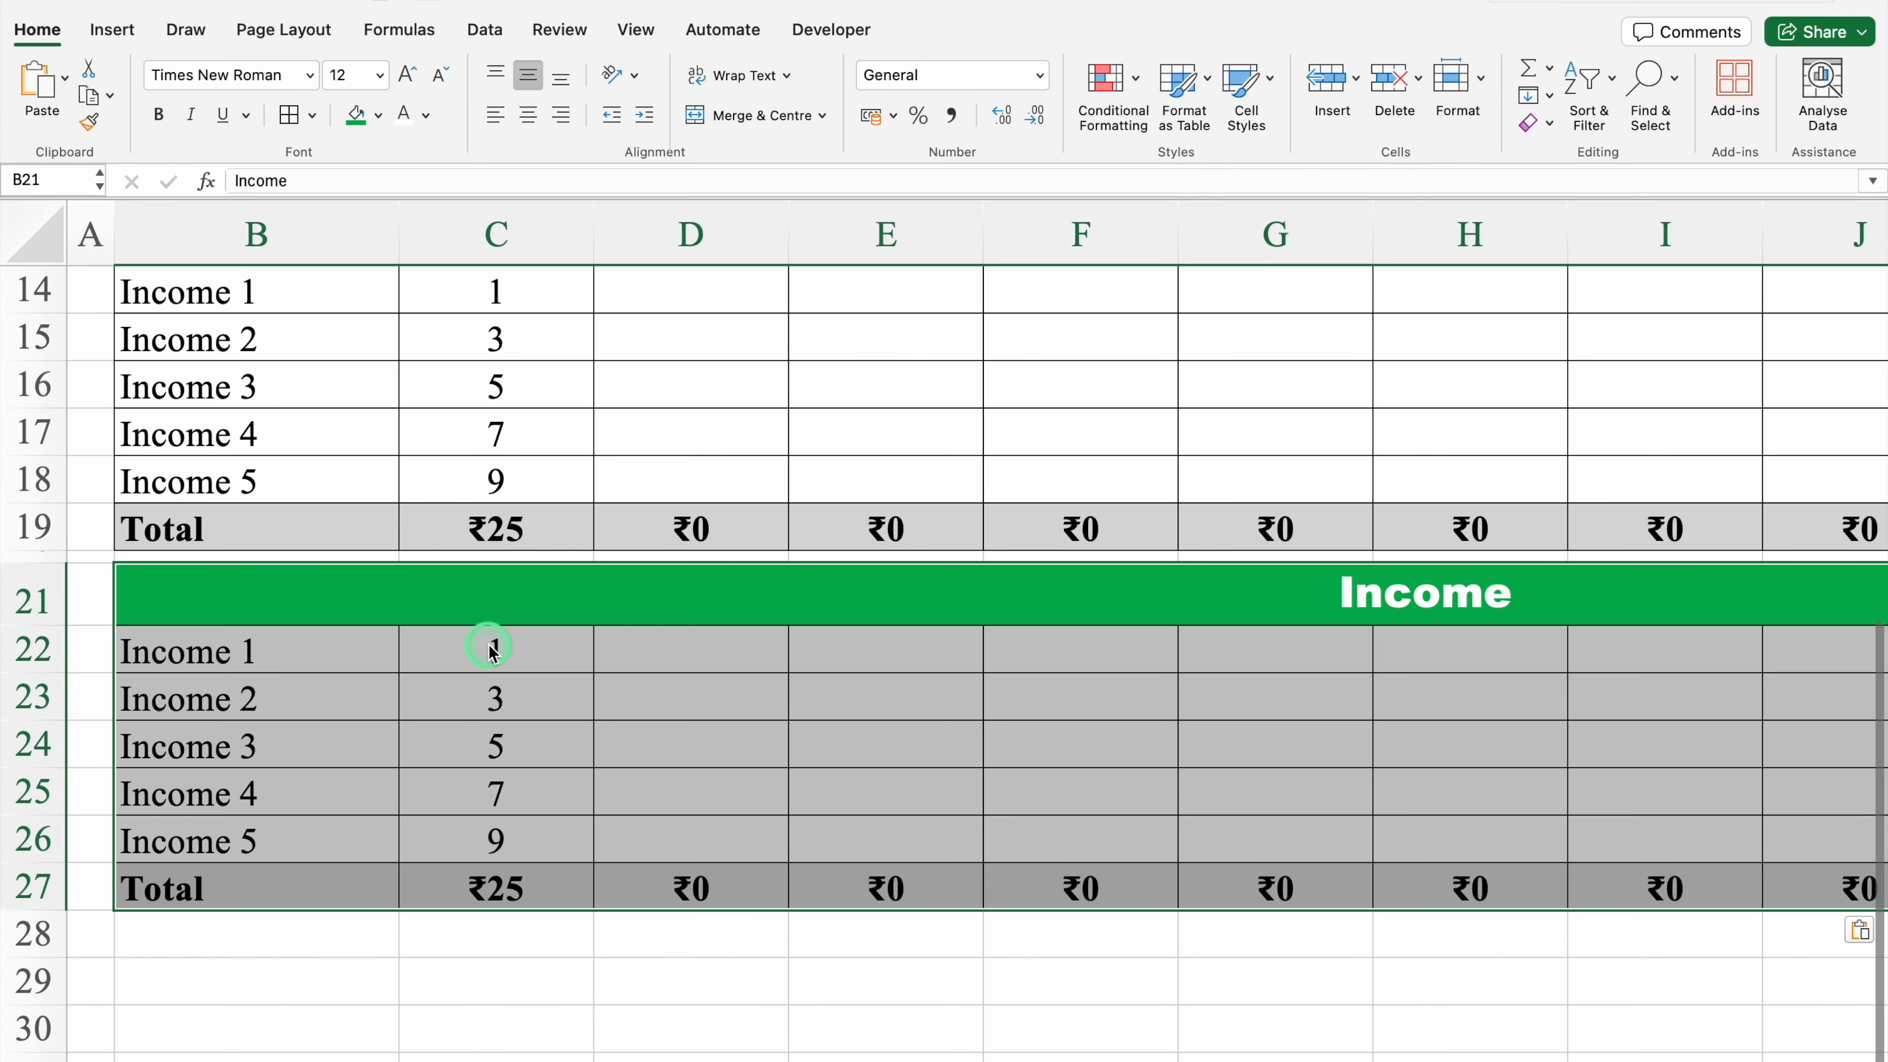
Step: Shrink row 28 into a narrow spacer row and paste a third copy of the income block at B29
left_click(153, 938)
key("Down")
key("Down")
key("Down")
key("Down")
key("Down")
key("Down")
key("Down")
key("Down")
key("Down")
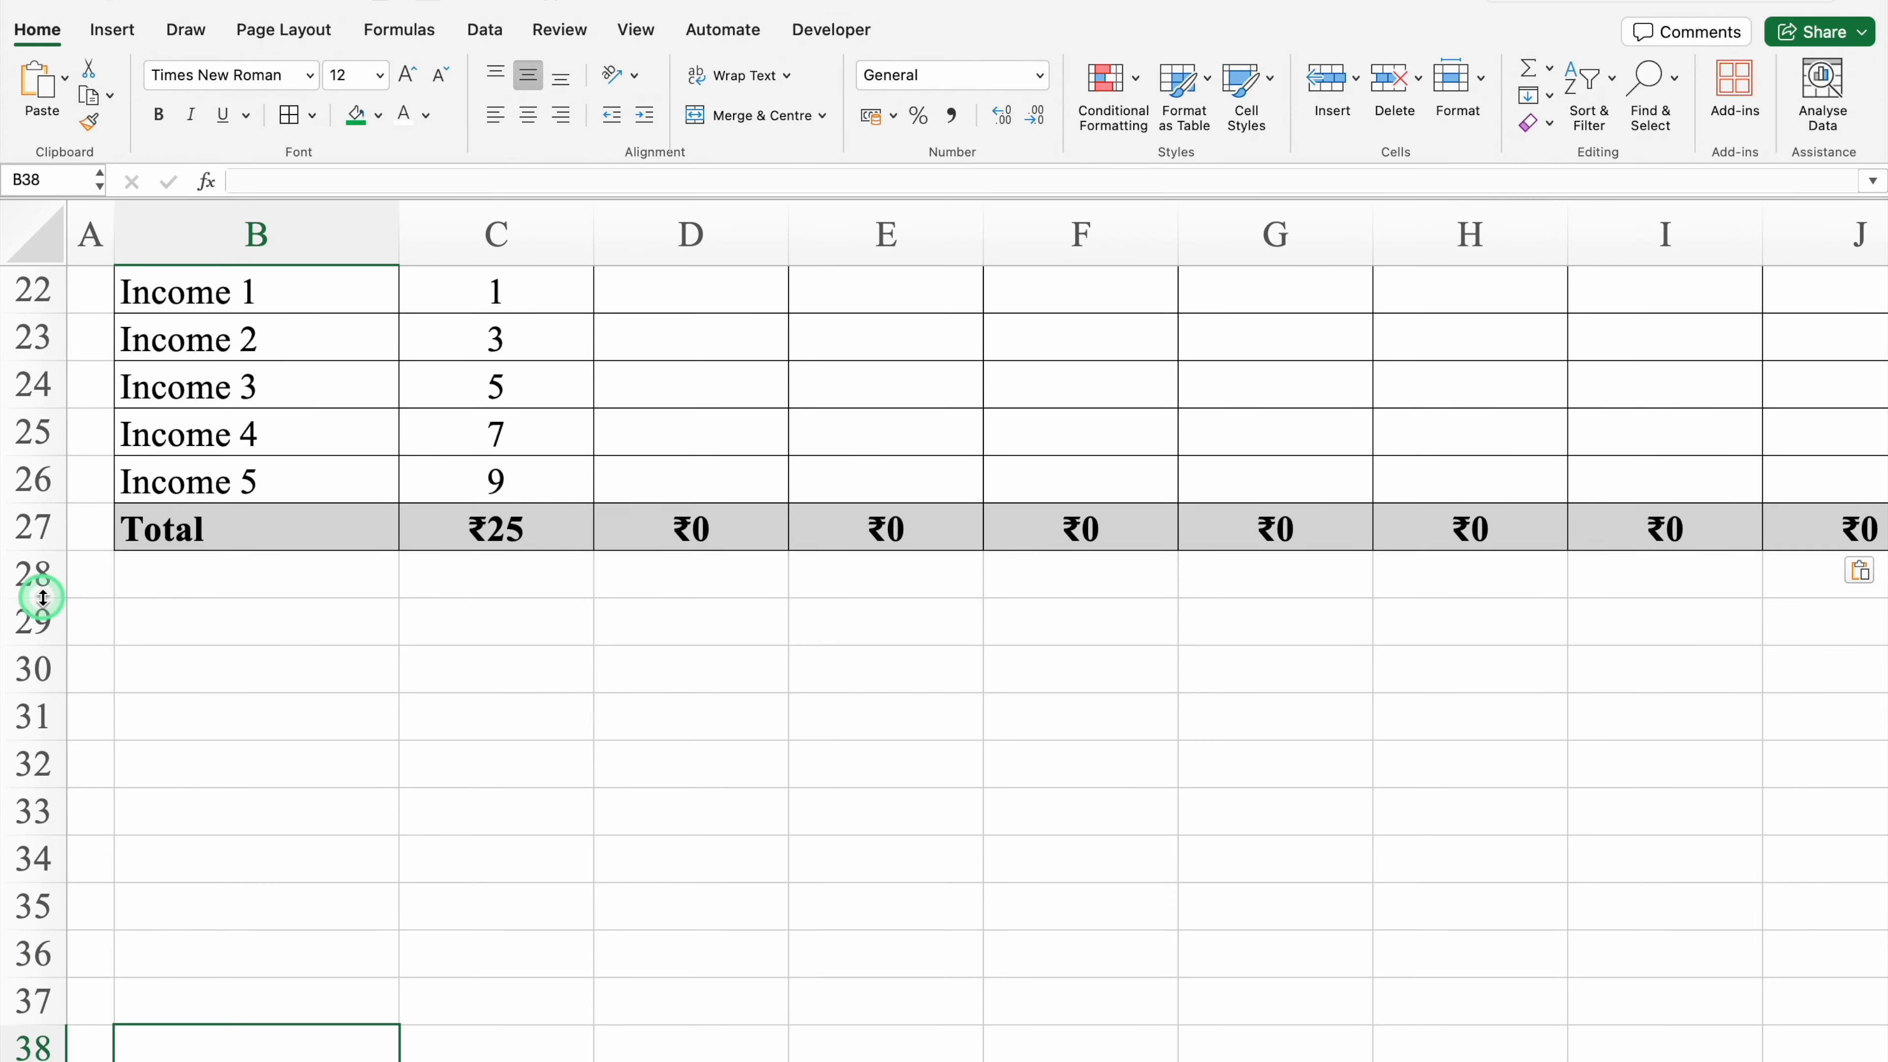
left_click_drag(42, 593, 41, 560)
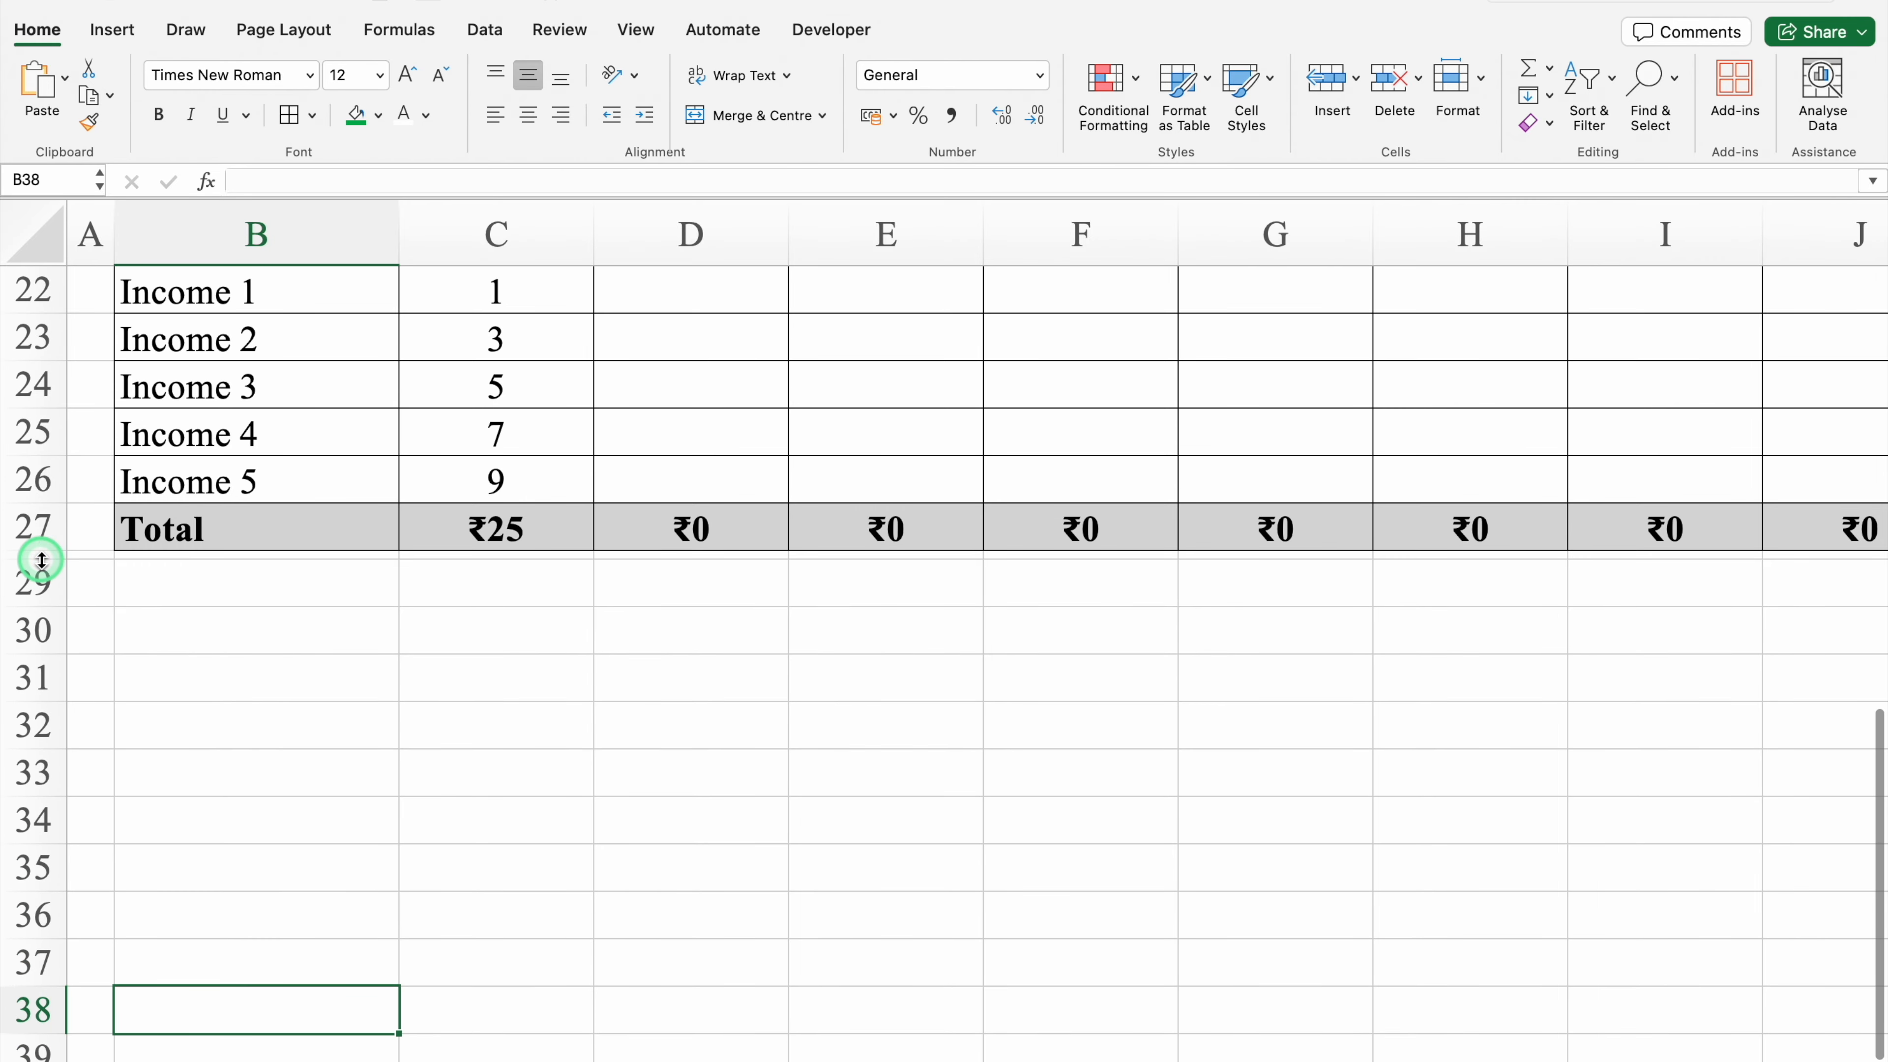
left_click(249, 581)
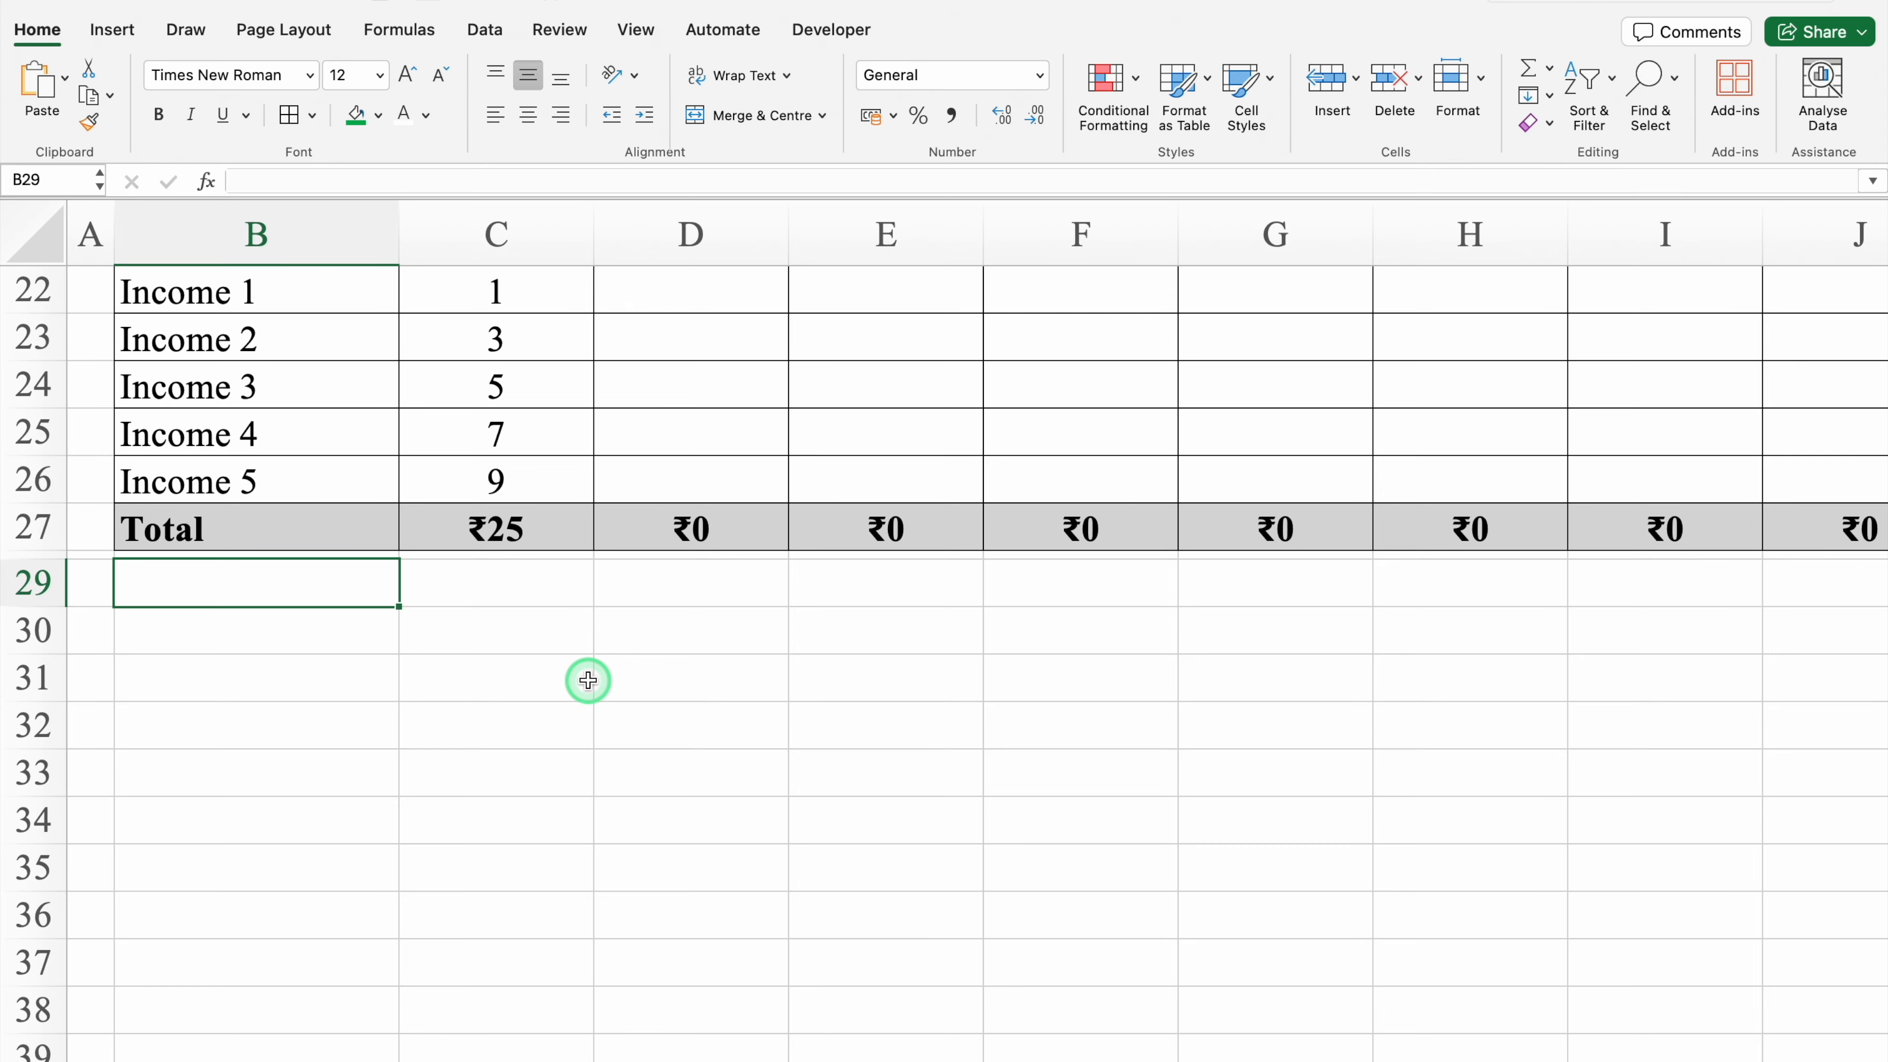
key("super+v")
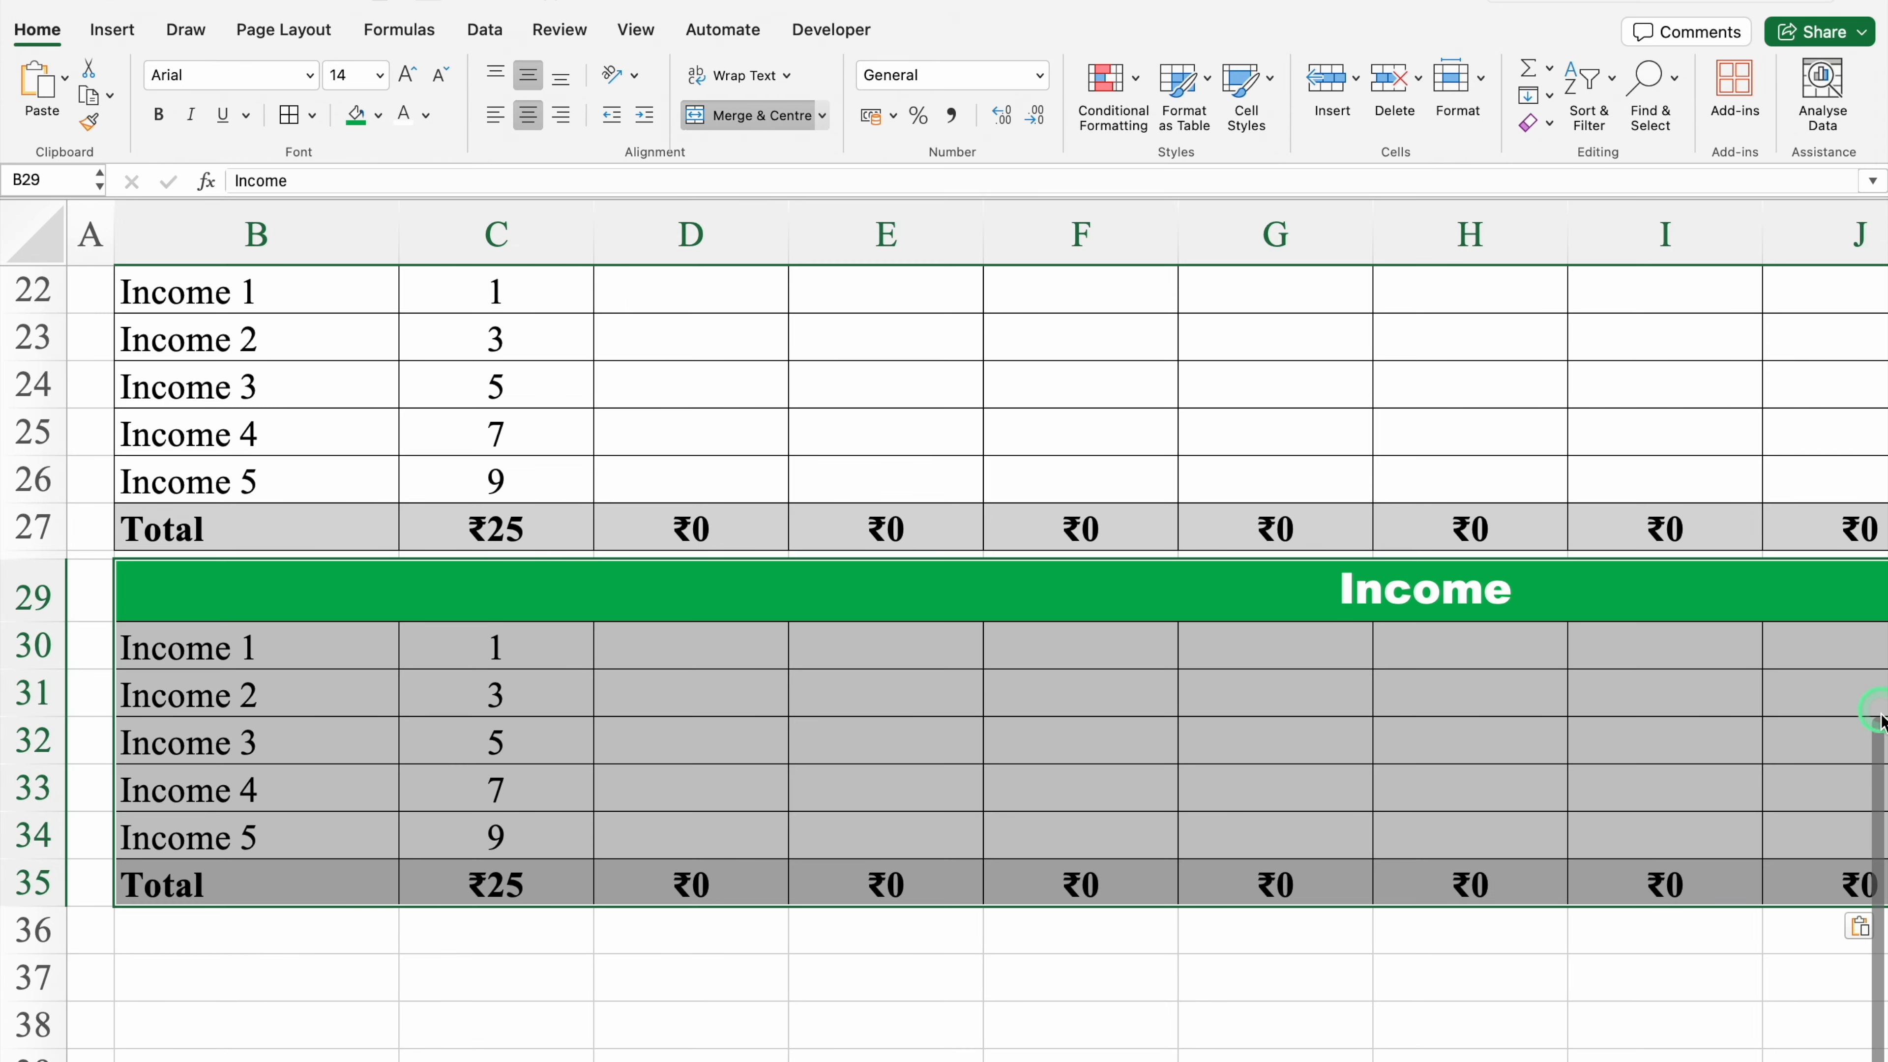
Step: Rename the second block's header in B13 to Fixed Expenses
left_click_drag(1873, 794, 1875, 422)
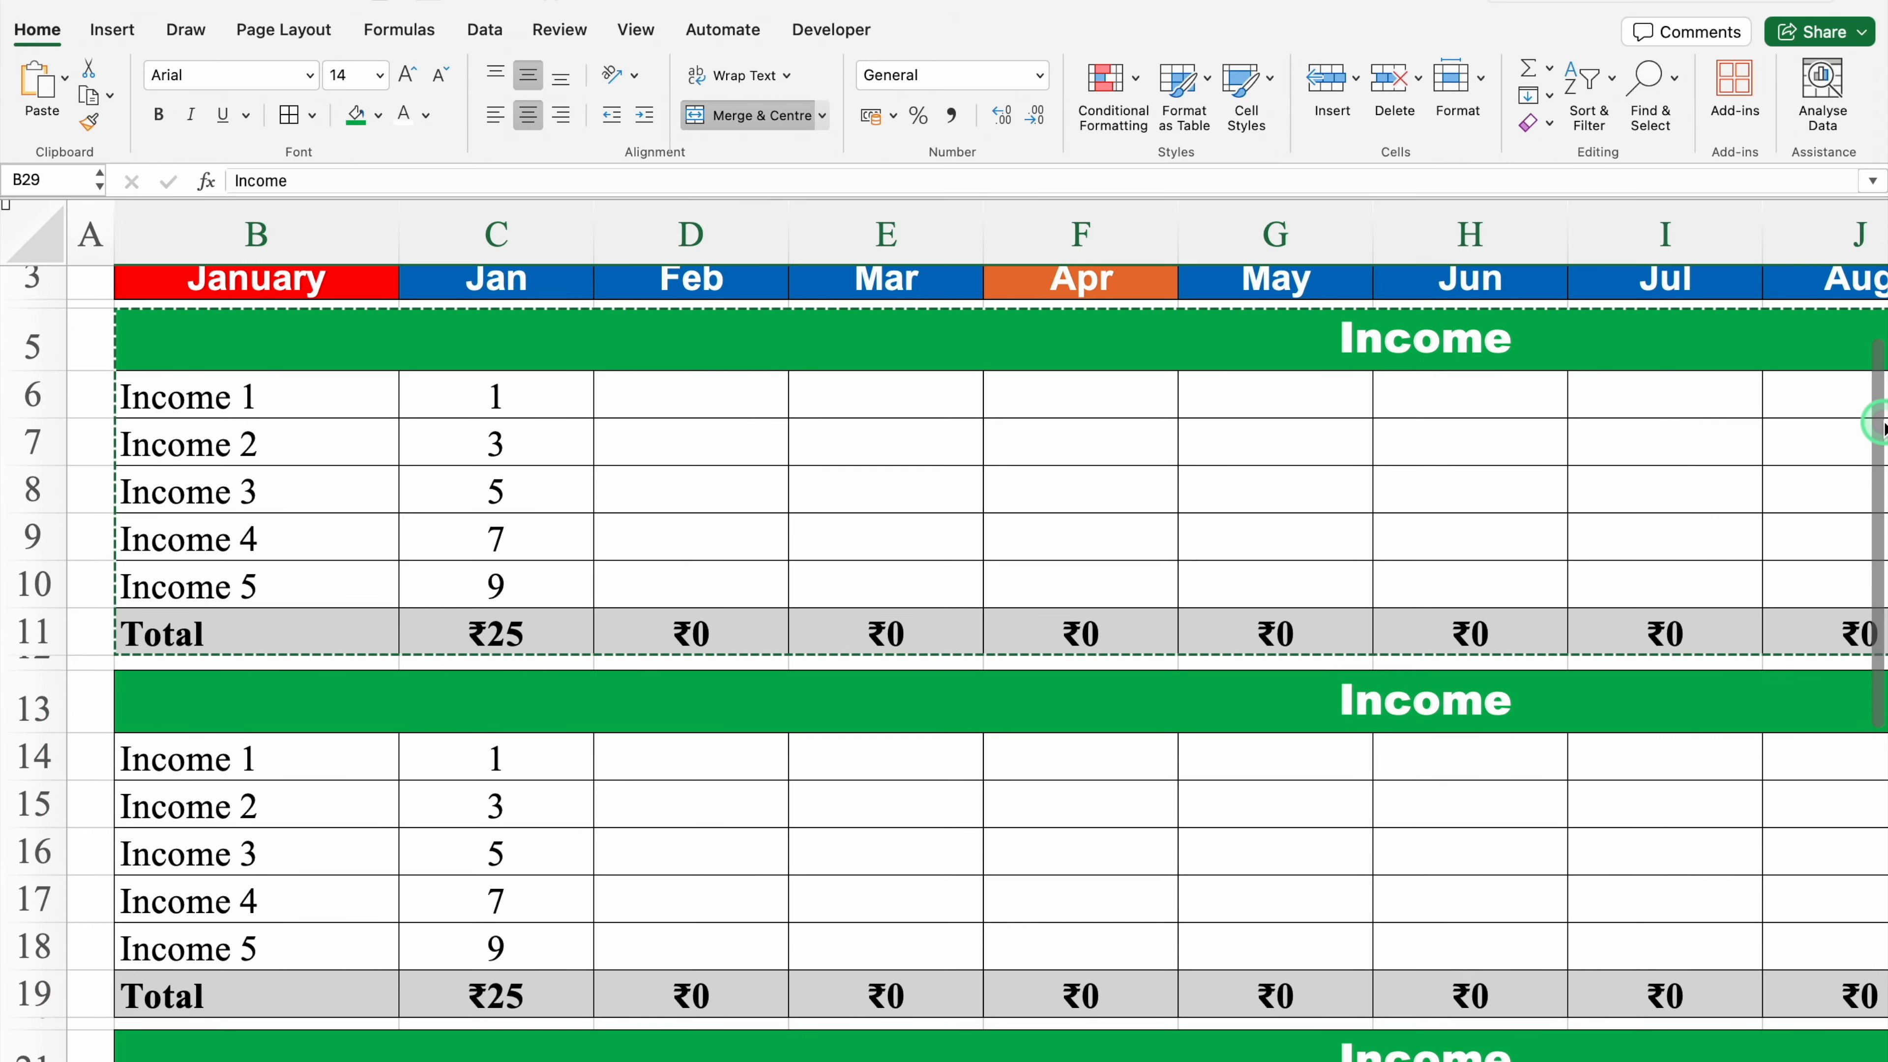
key("Escape")
left_click_drag(1879, 640, 1881, 356)
left_click(1243, 463)
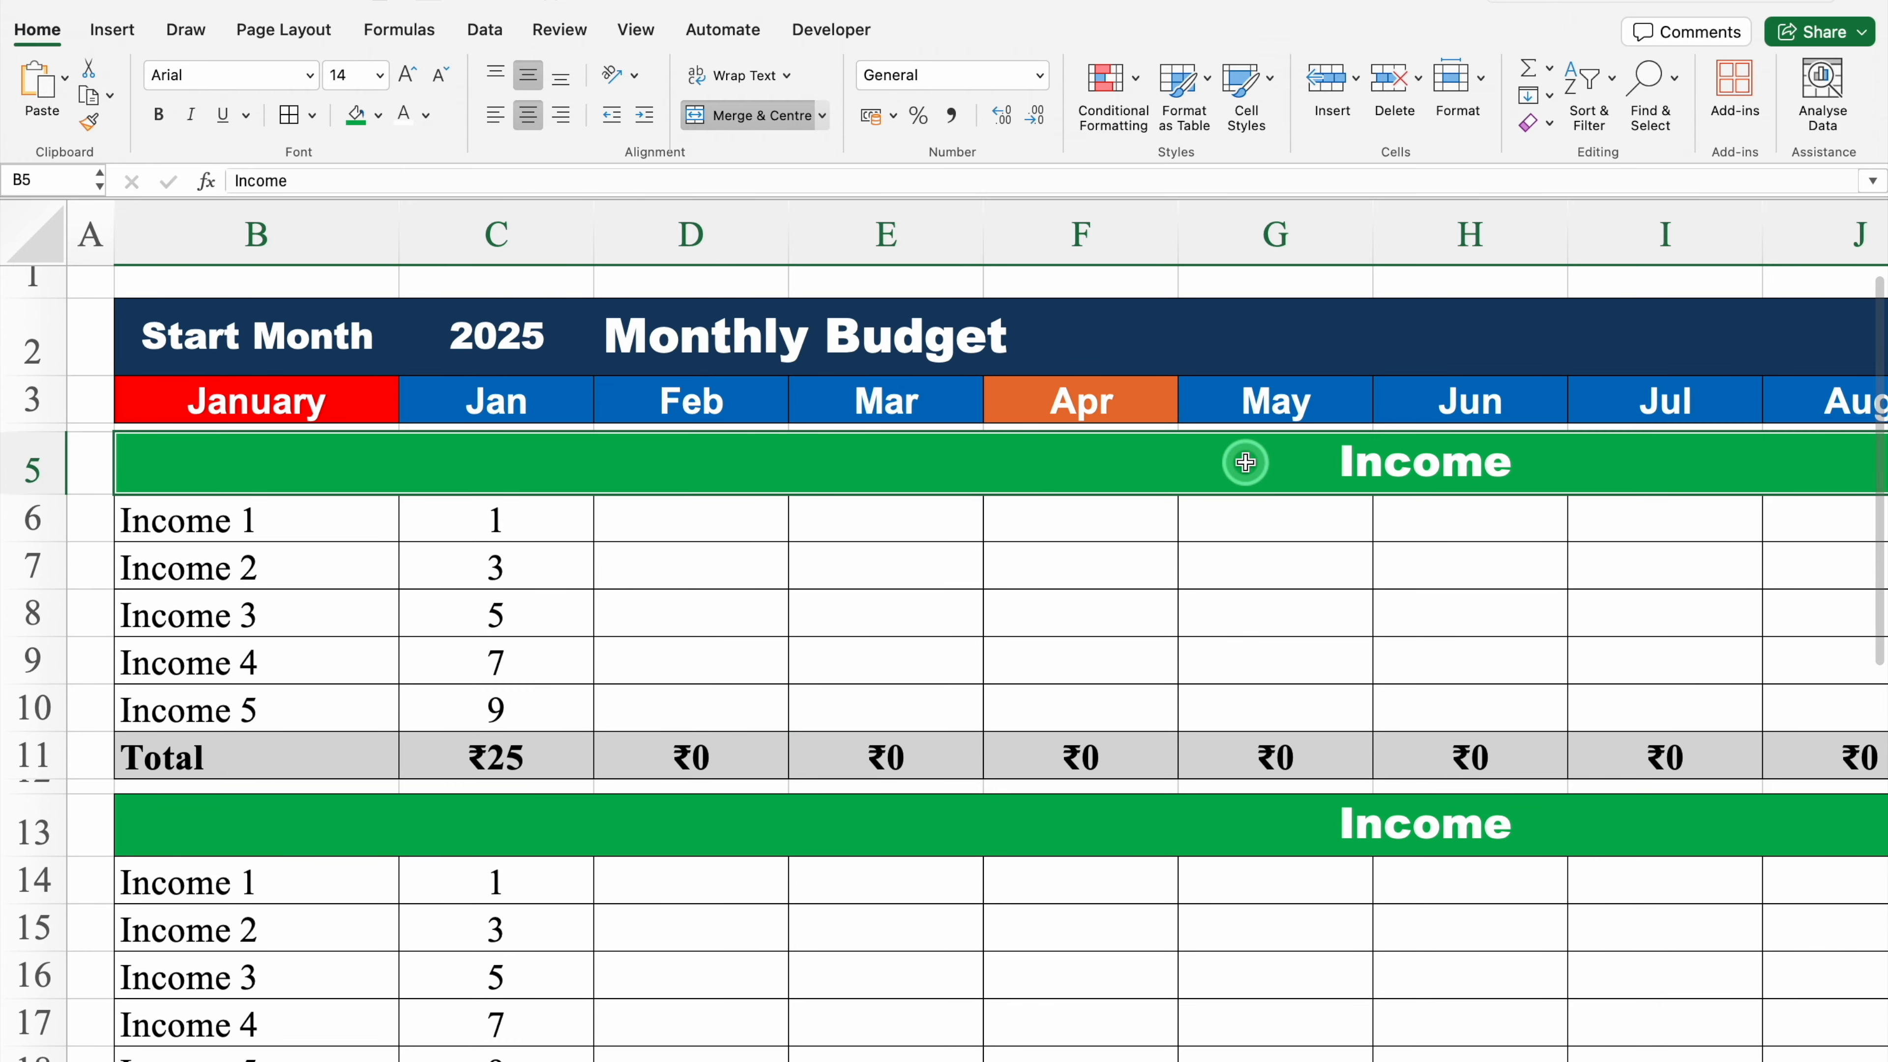
left_click(1064, 826)
type("Fixed Expenses")
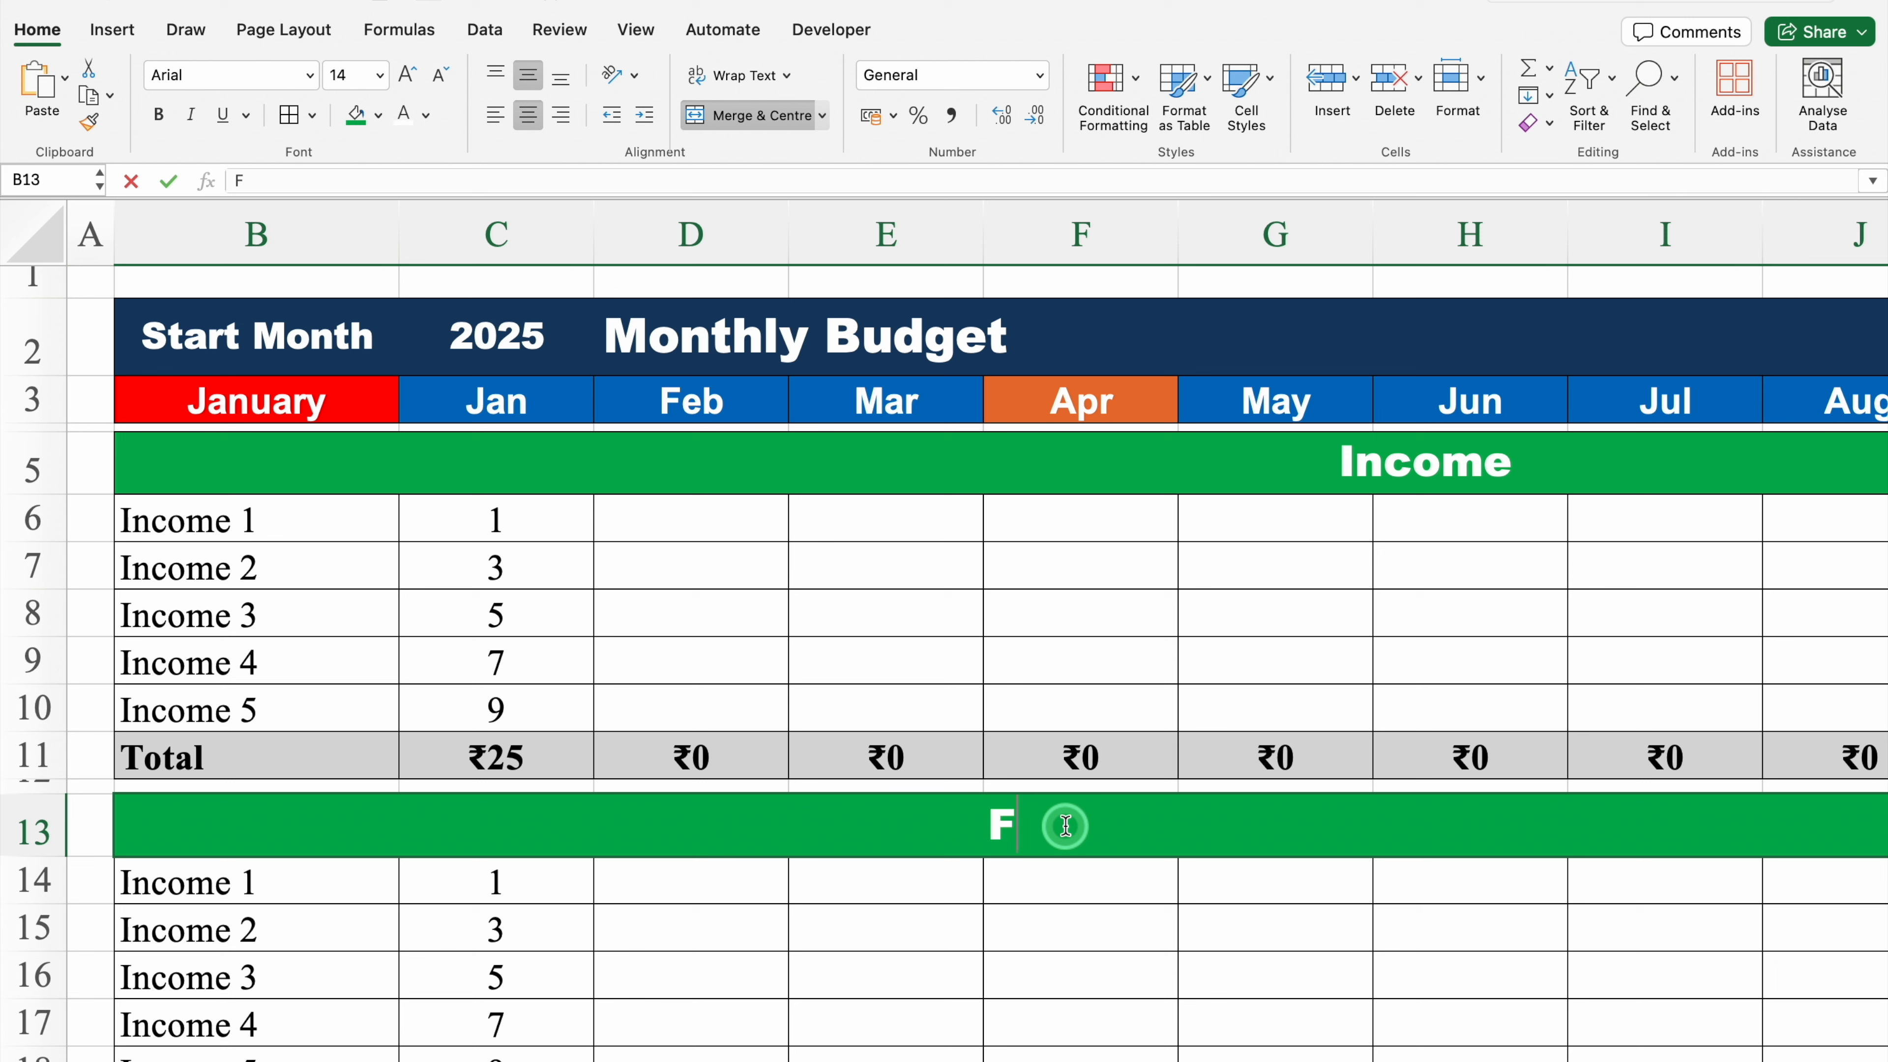
key("Return")
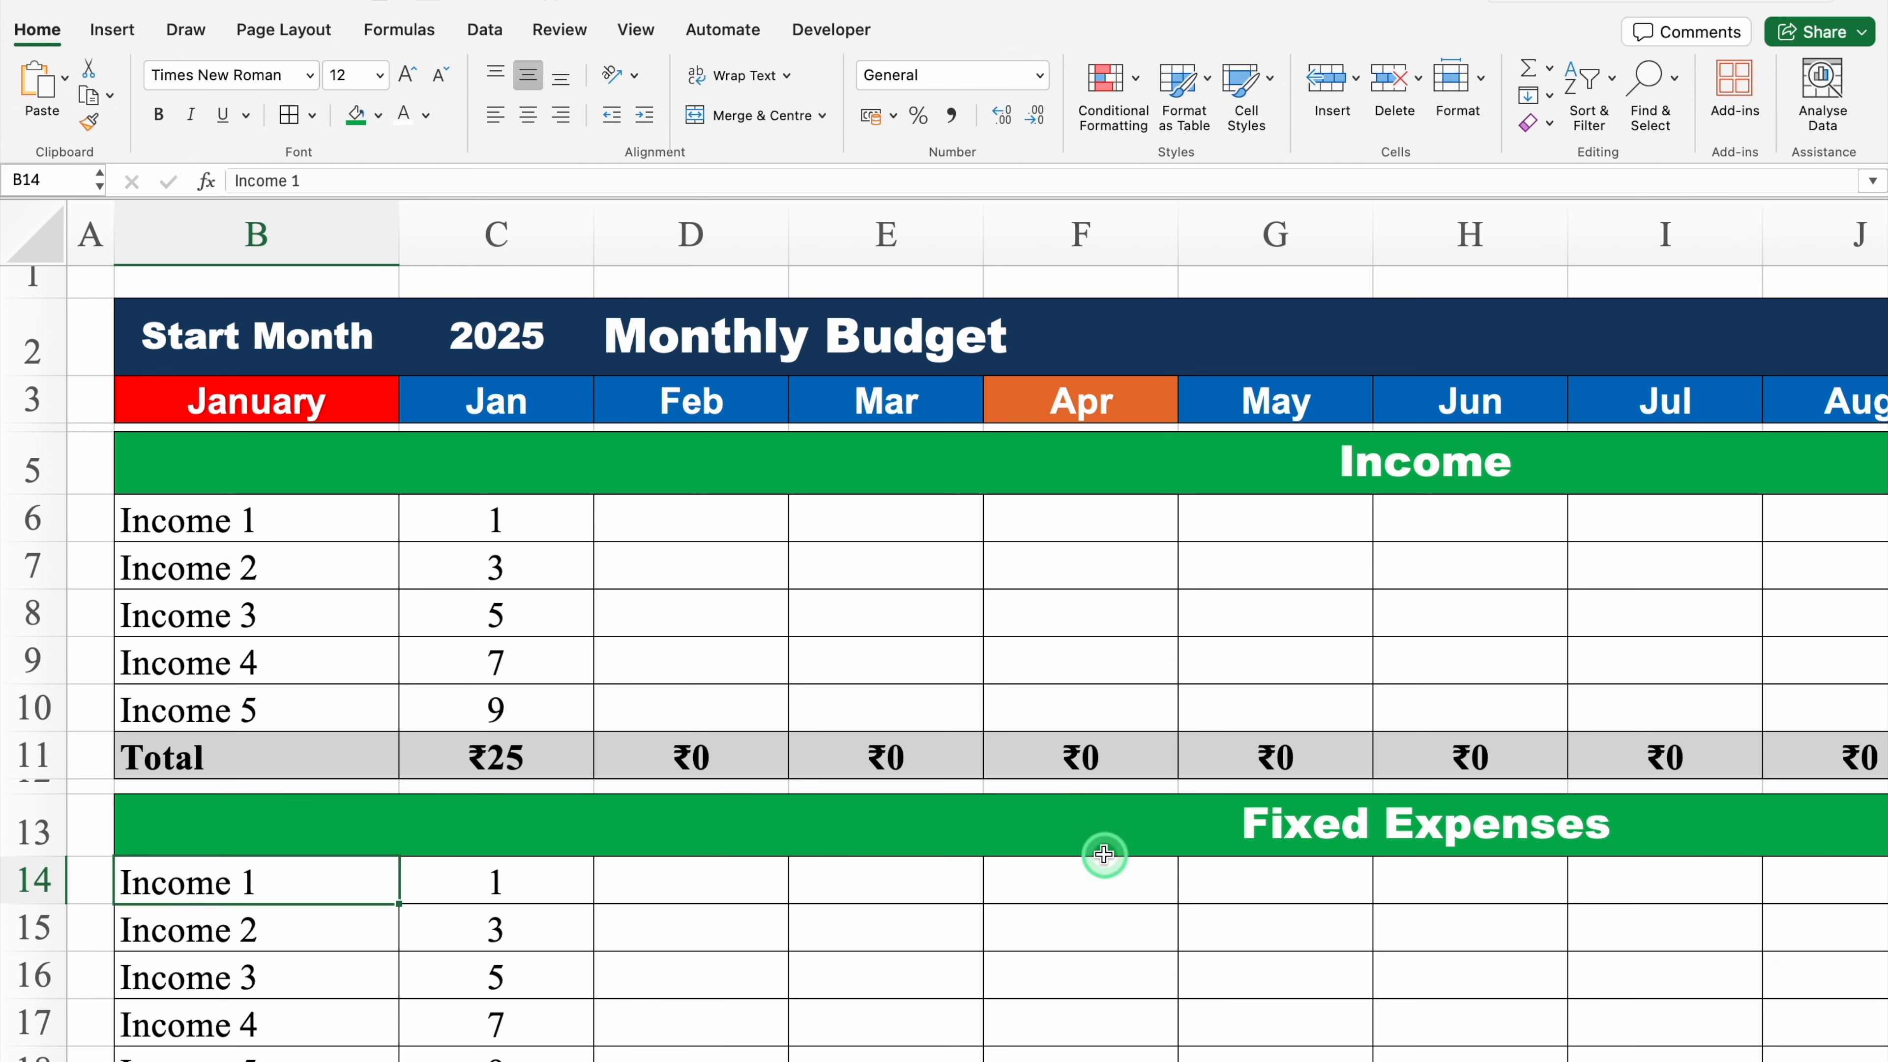
Step: Set the Fixed Expenses header's fill colour to red
left_click(1030, 818)
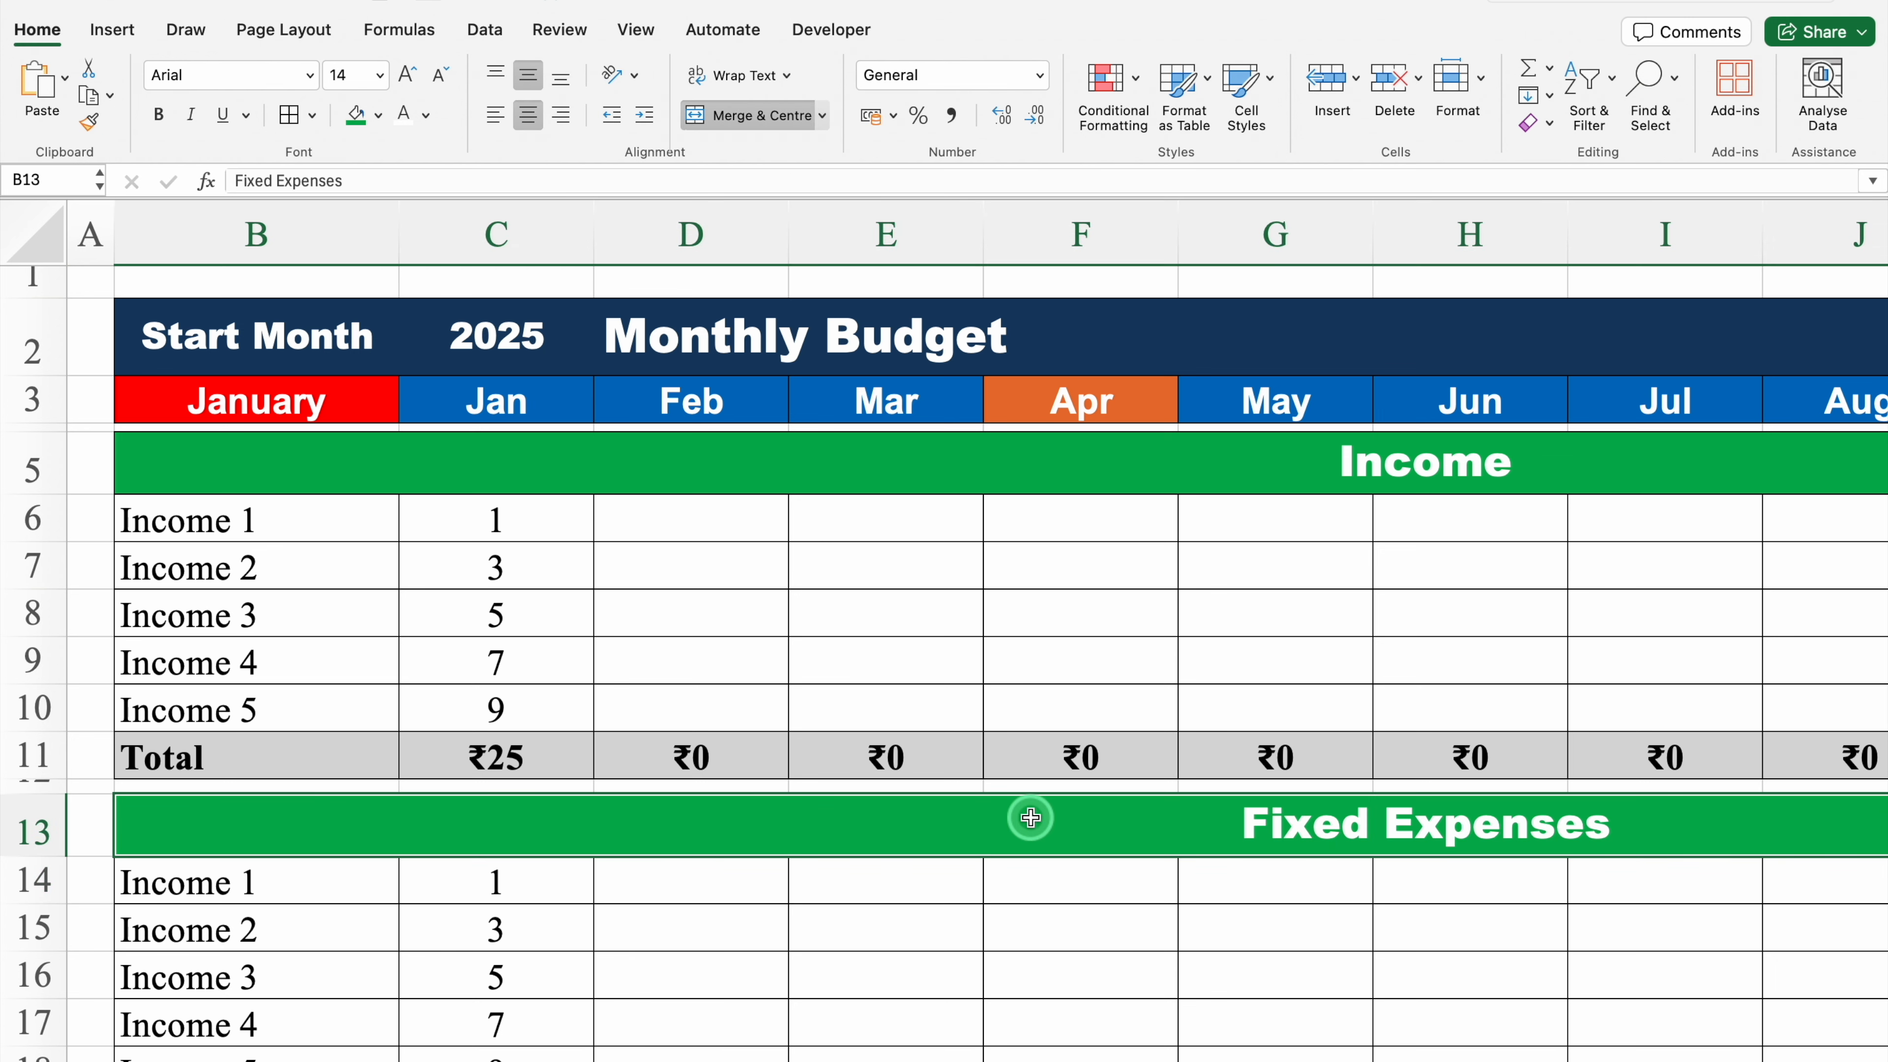
left_click(379, 115)
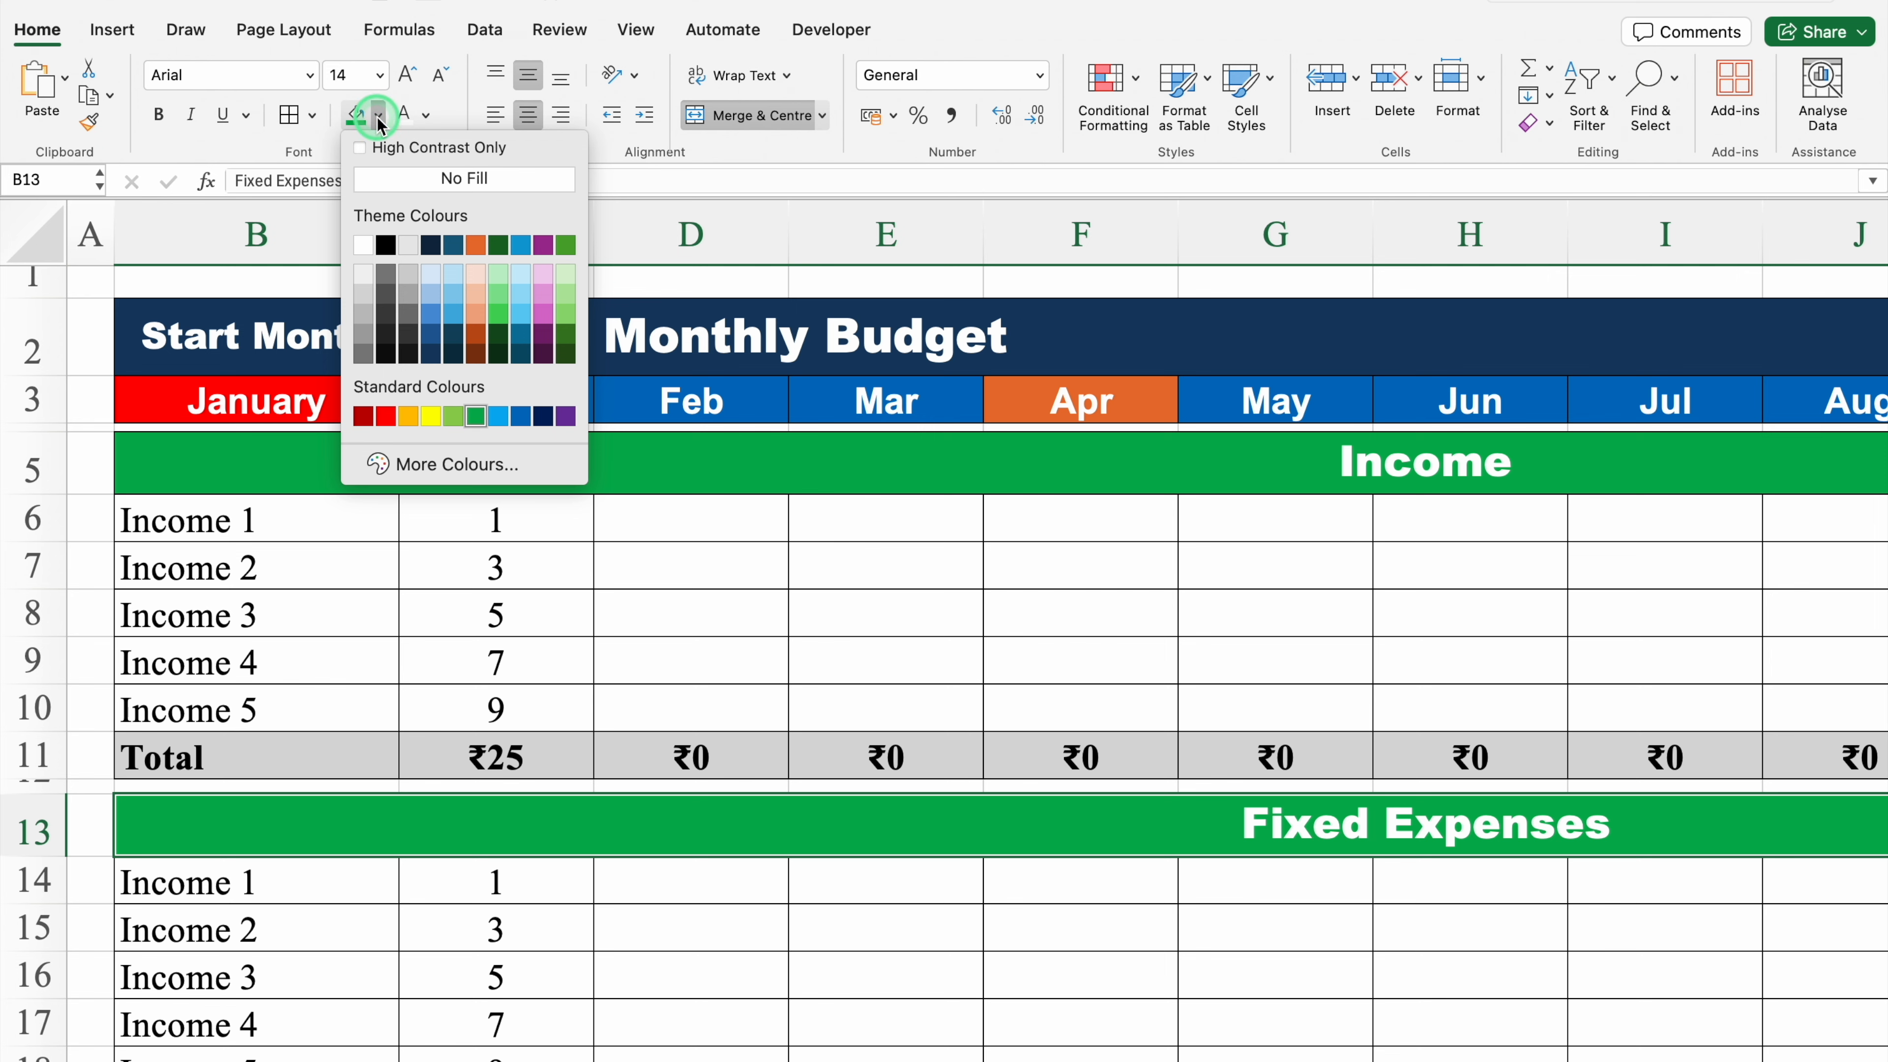
left_click(386, 416)
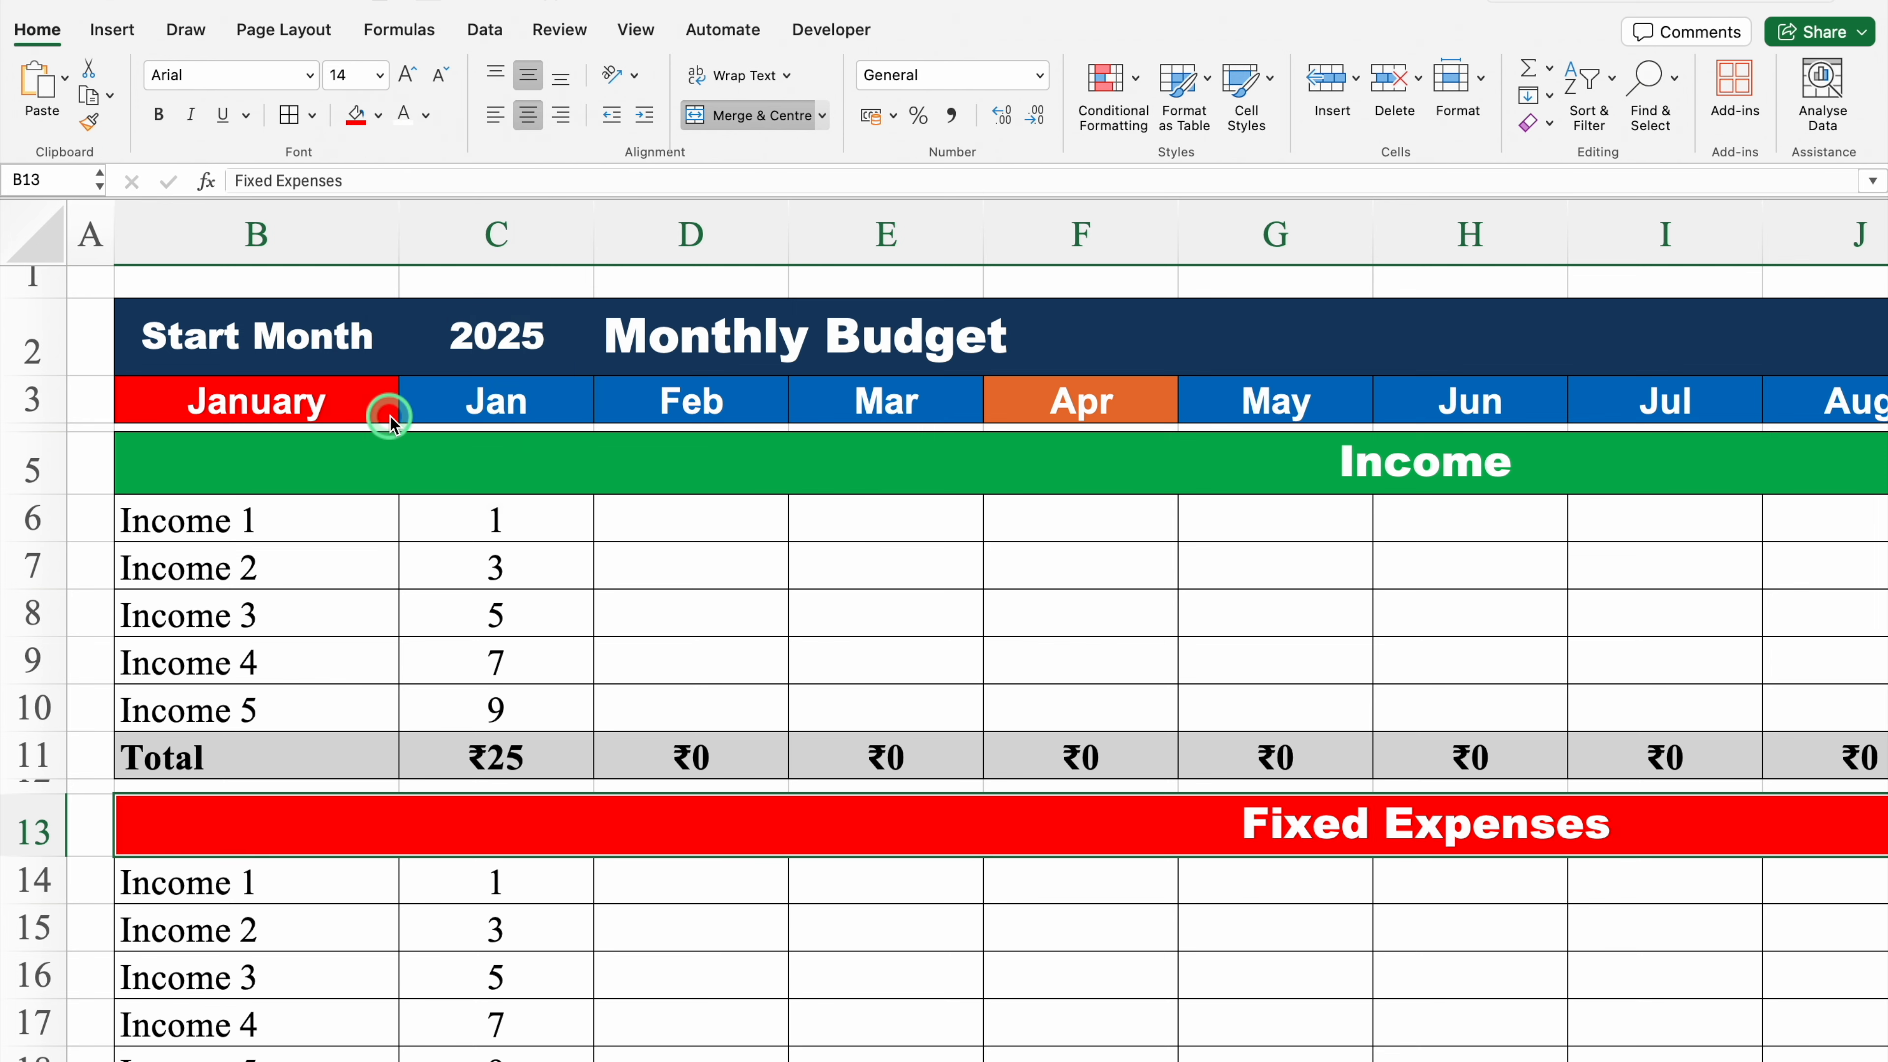
Step: Rename the third block's header in B21 to Investments
left_click(309, 886)
key("Down")
key("Down")
key("Down")
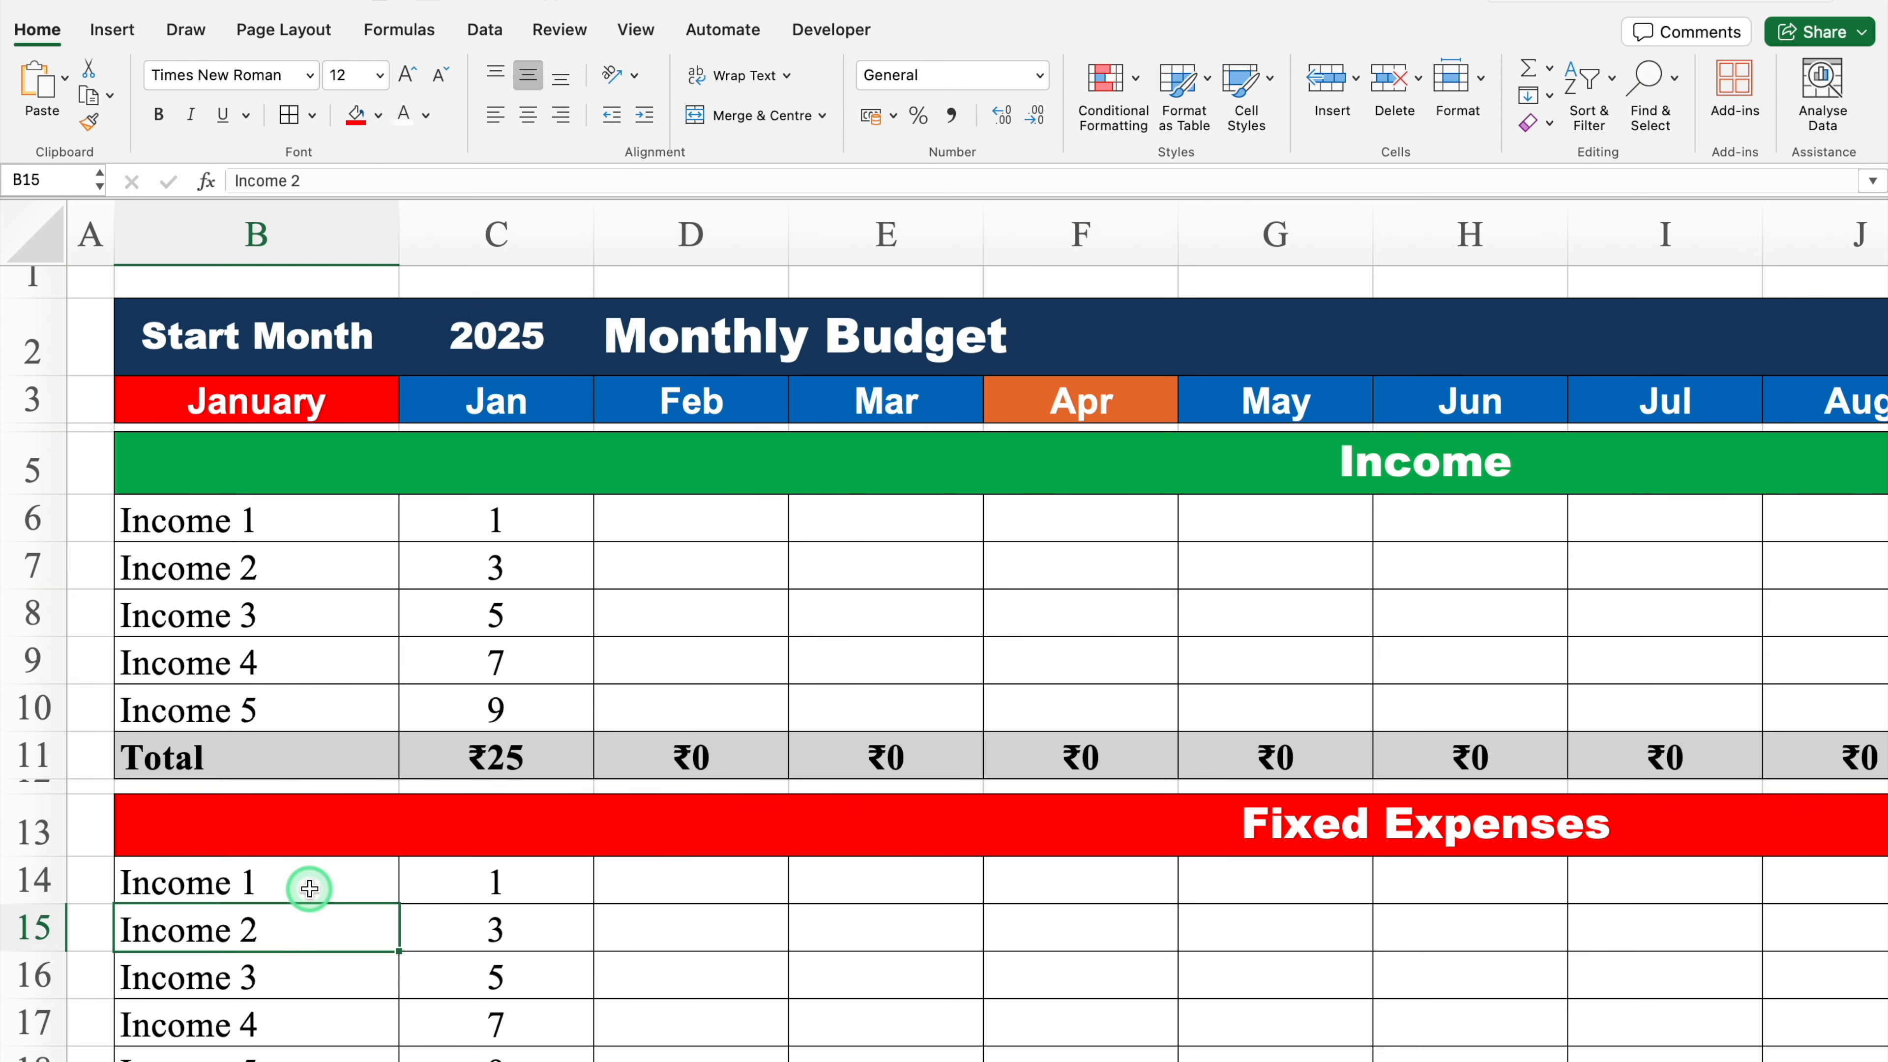
key("Down")
key("Down")
key("Down")
key("Down")
key("Down")
key("Down")
key("Down")
key("Down")
key("Down")
key("Down")
key("Down")
key("Down")
key("Down")
key("Down")
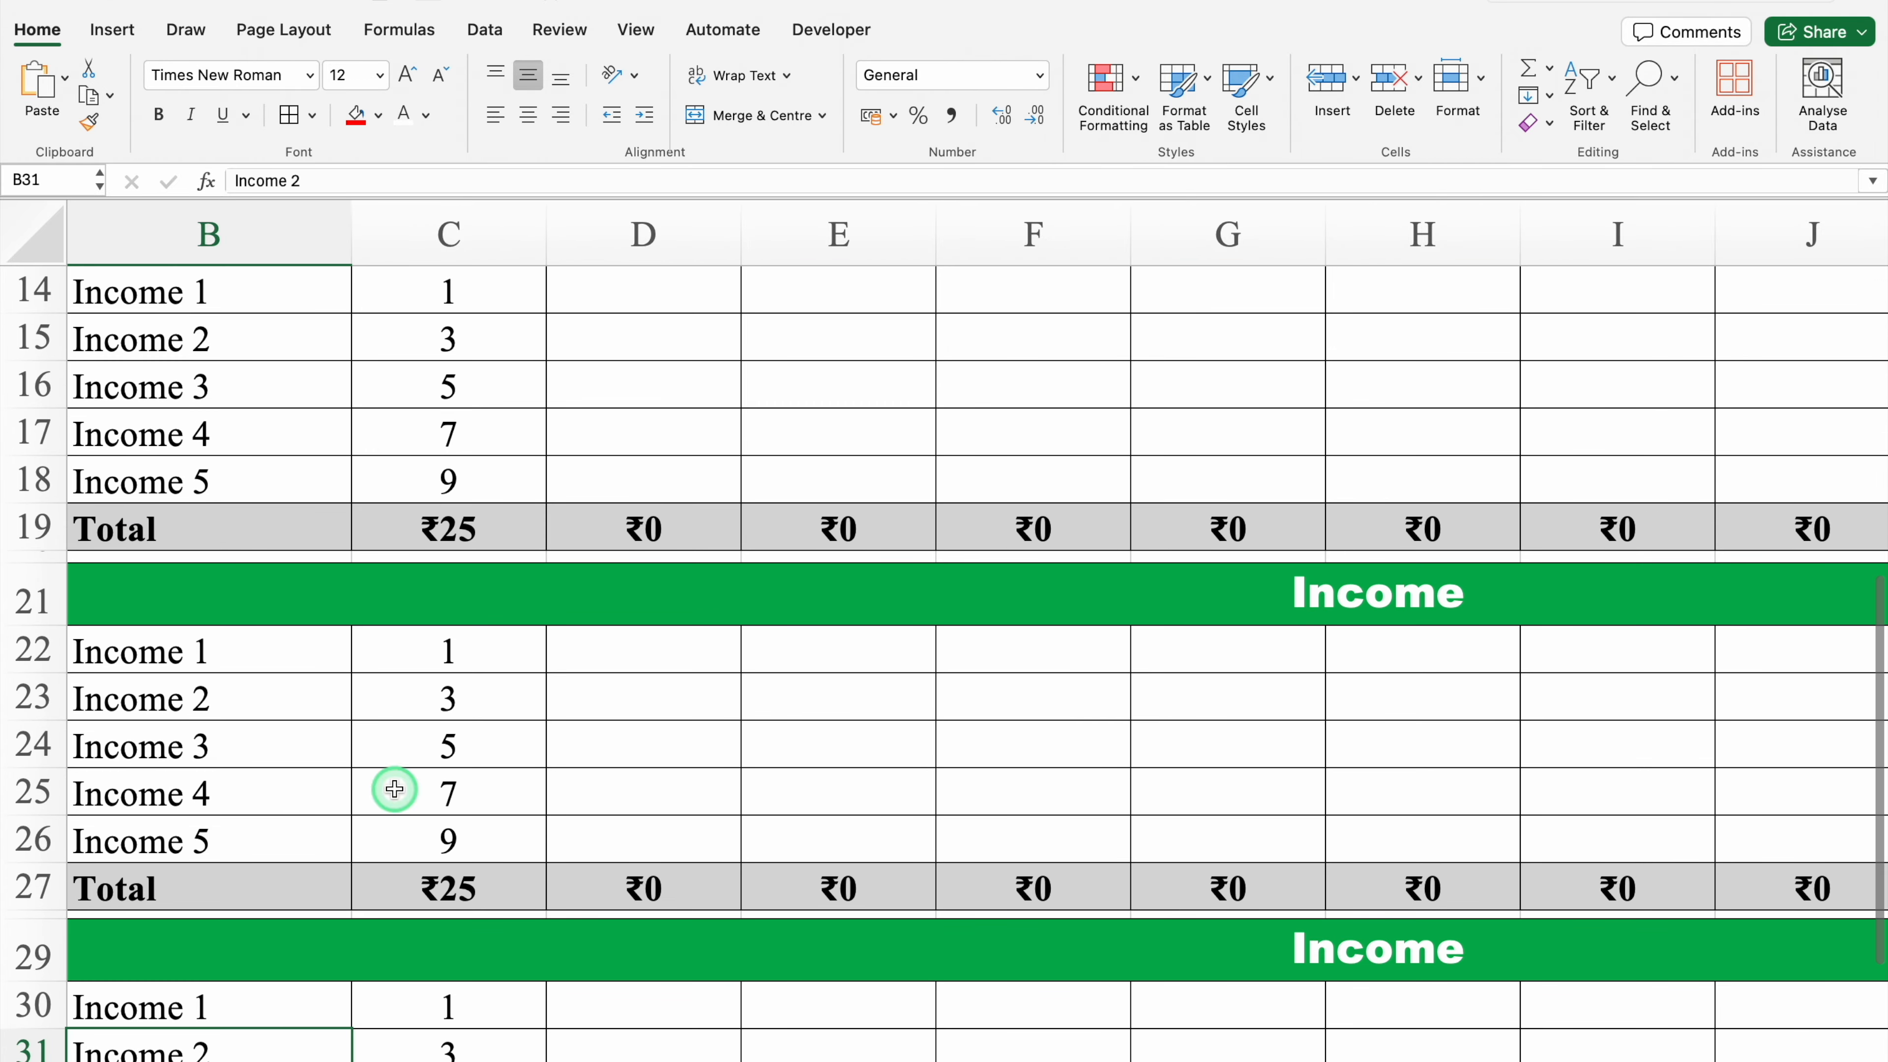
left_click(1008, 595)
type("Inve")
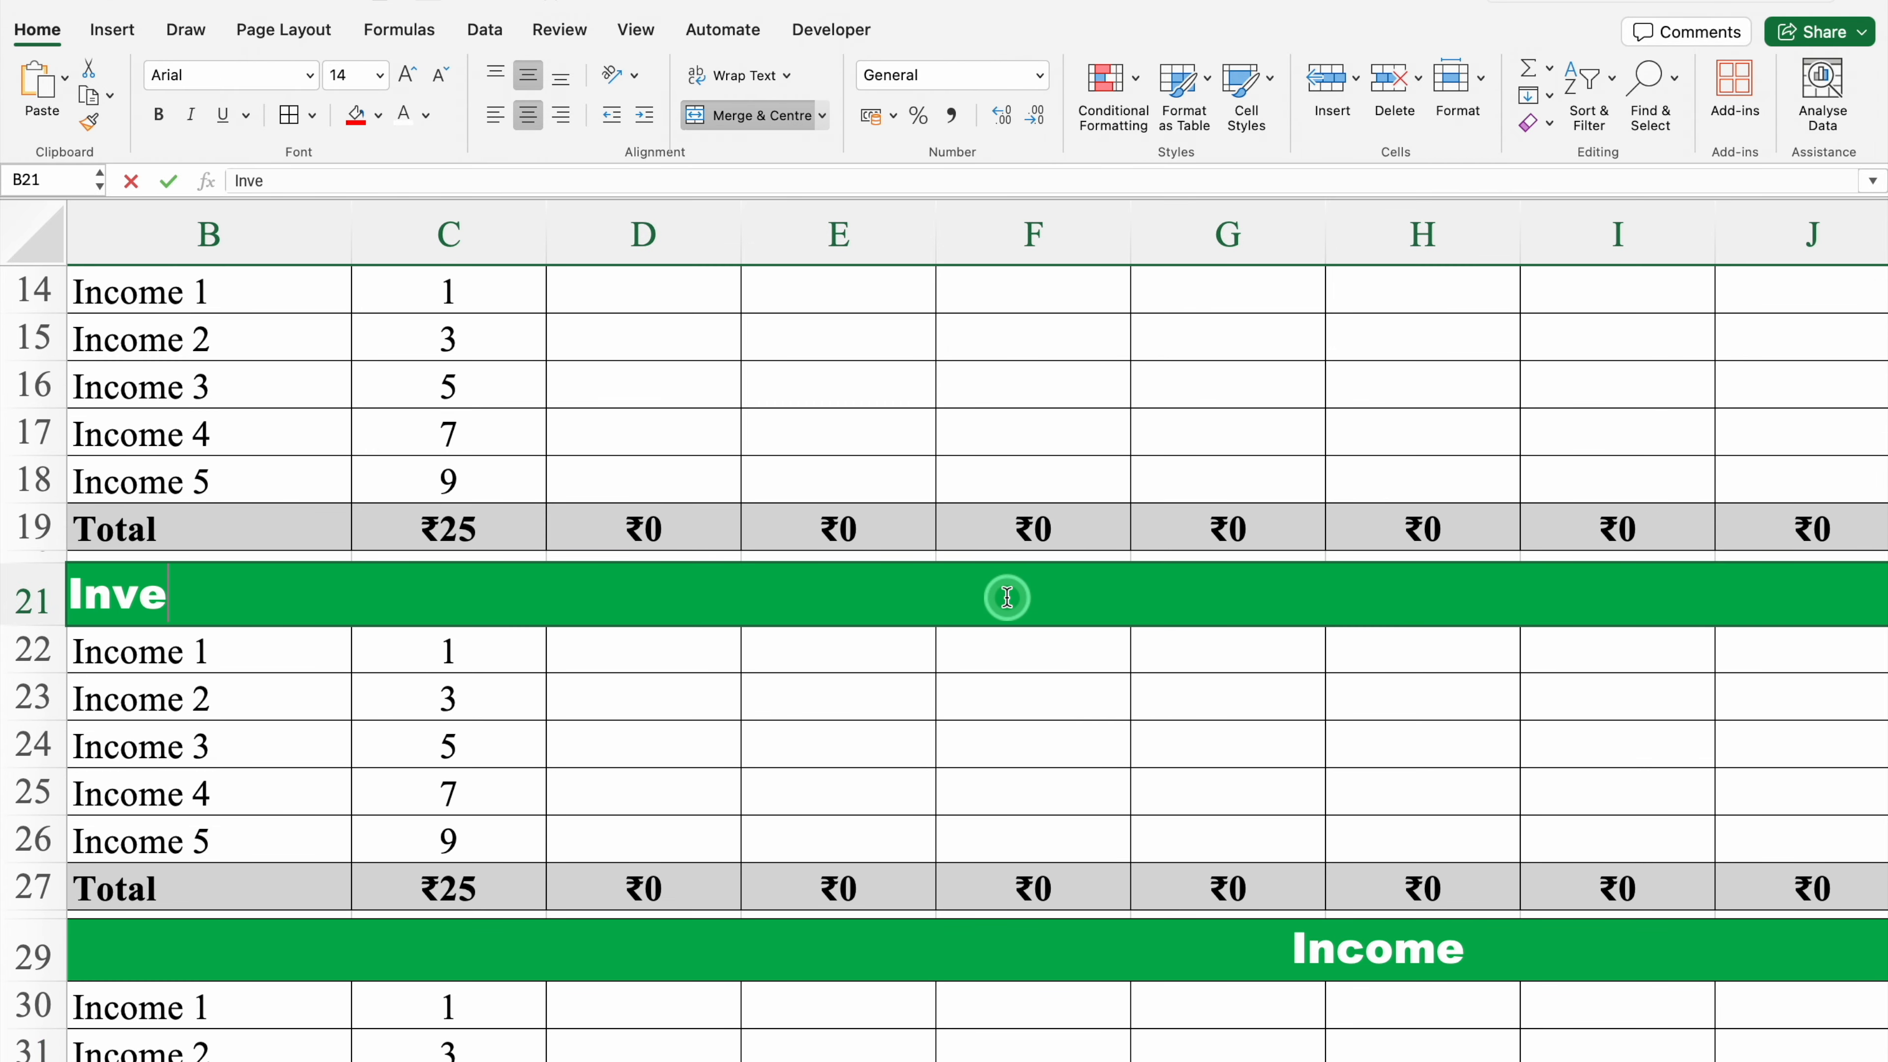
type("stments")
key("Return")
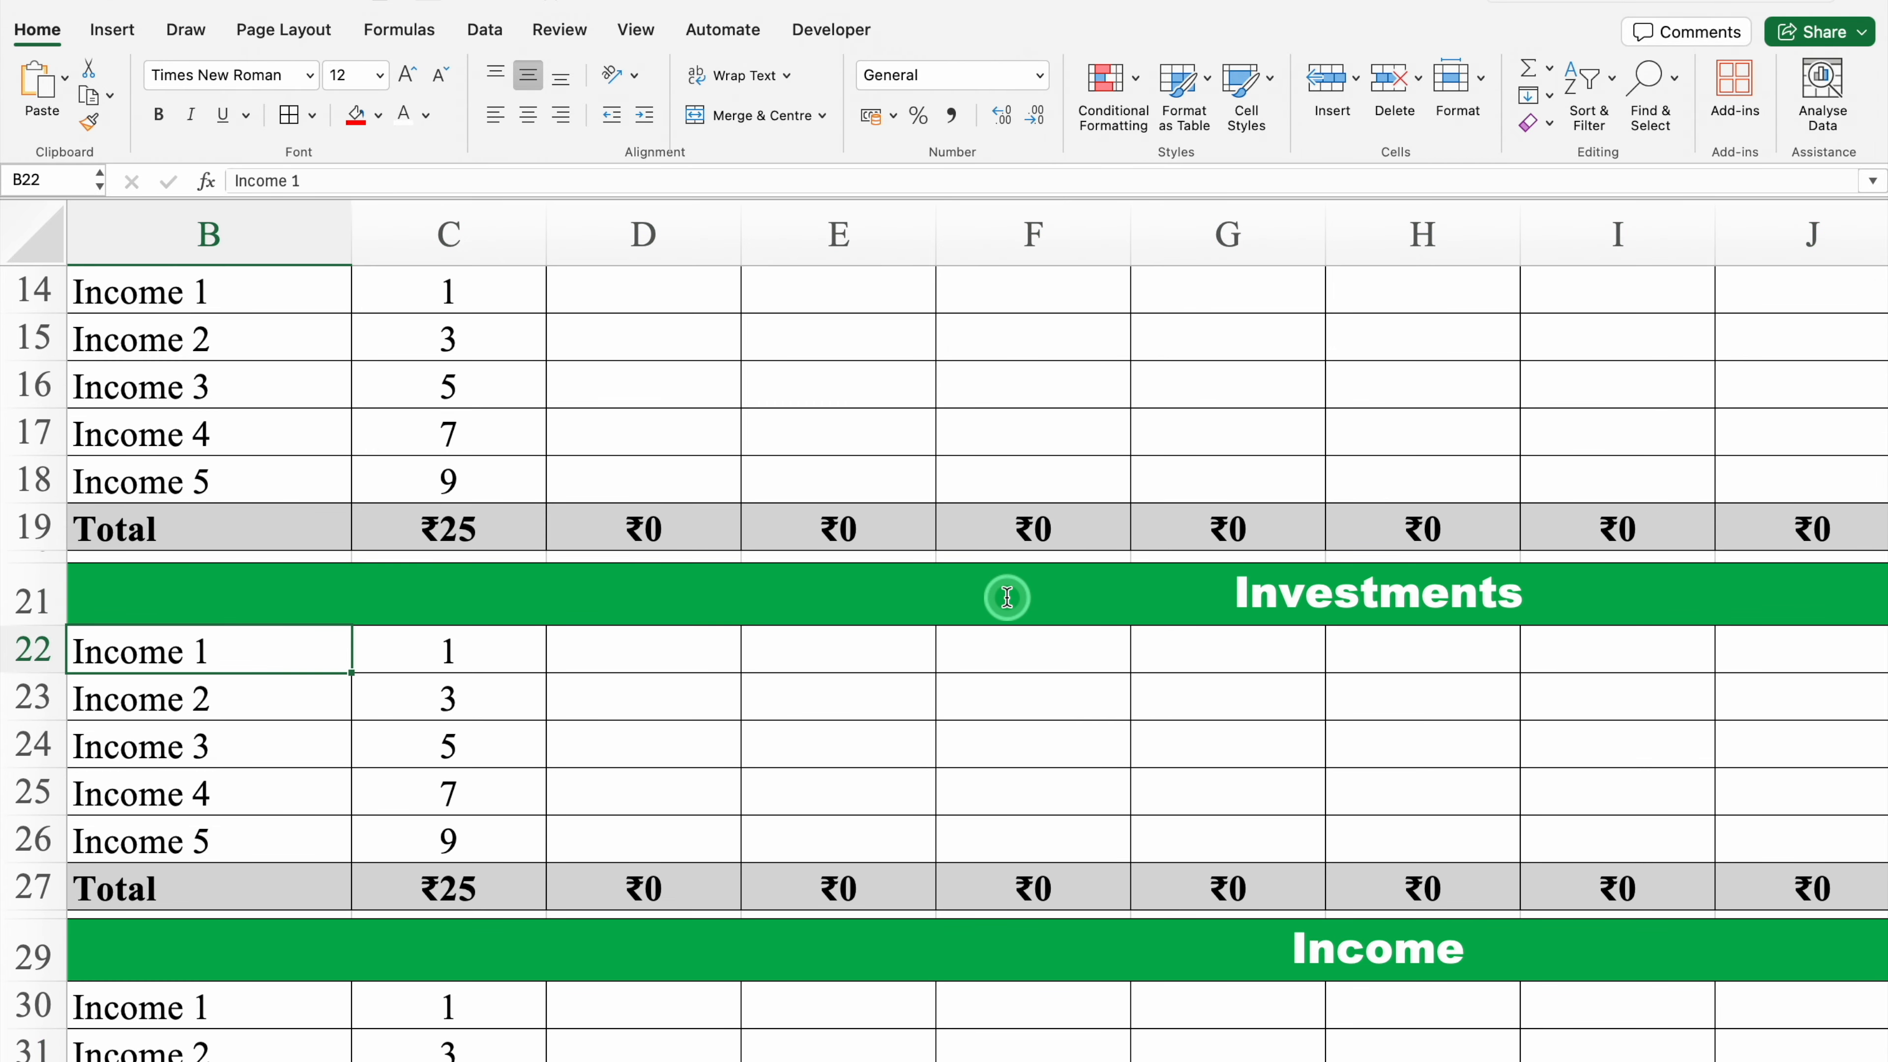
Step: Give the Investments header an orange fill and a black font colour
left_click(1007, 595)
left_click(379, 115)
left_click(451, 418)
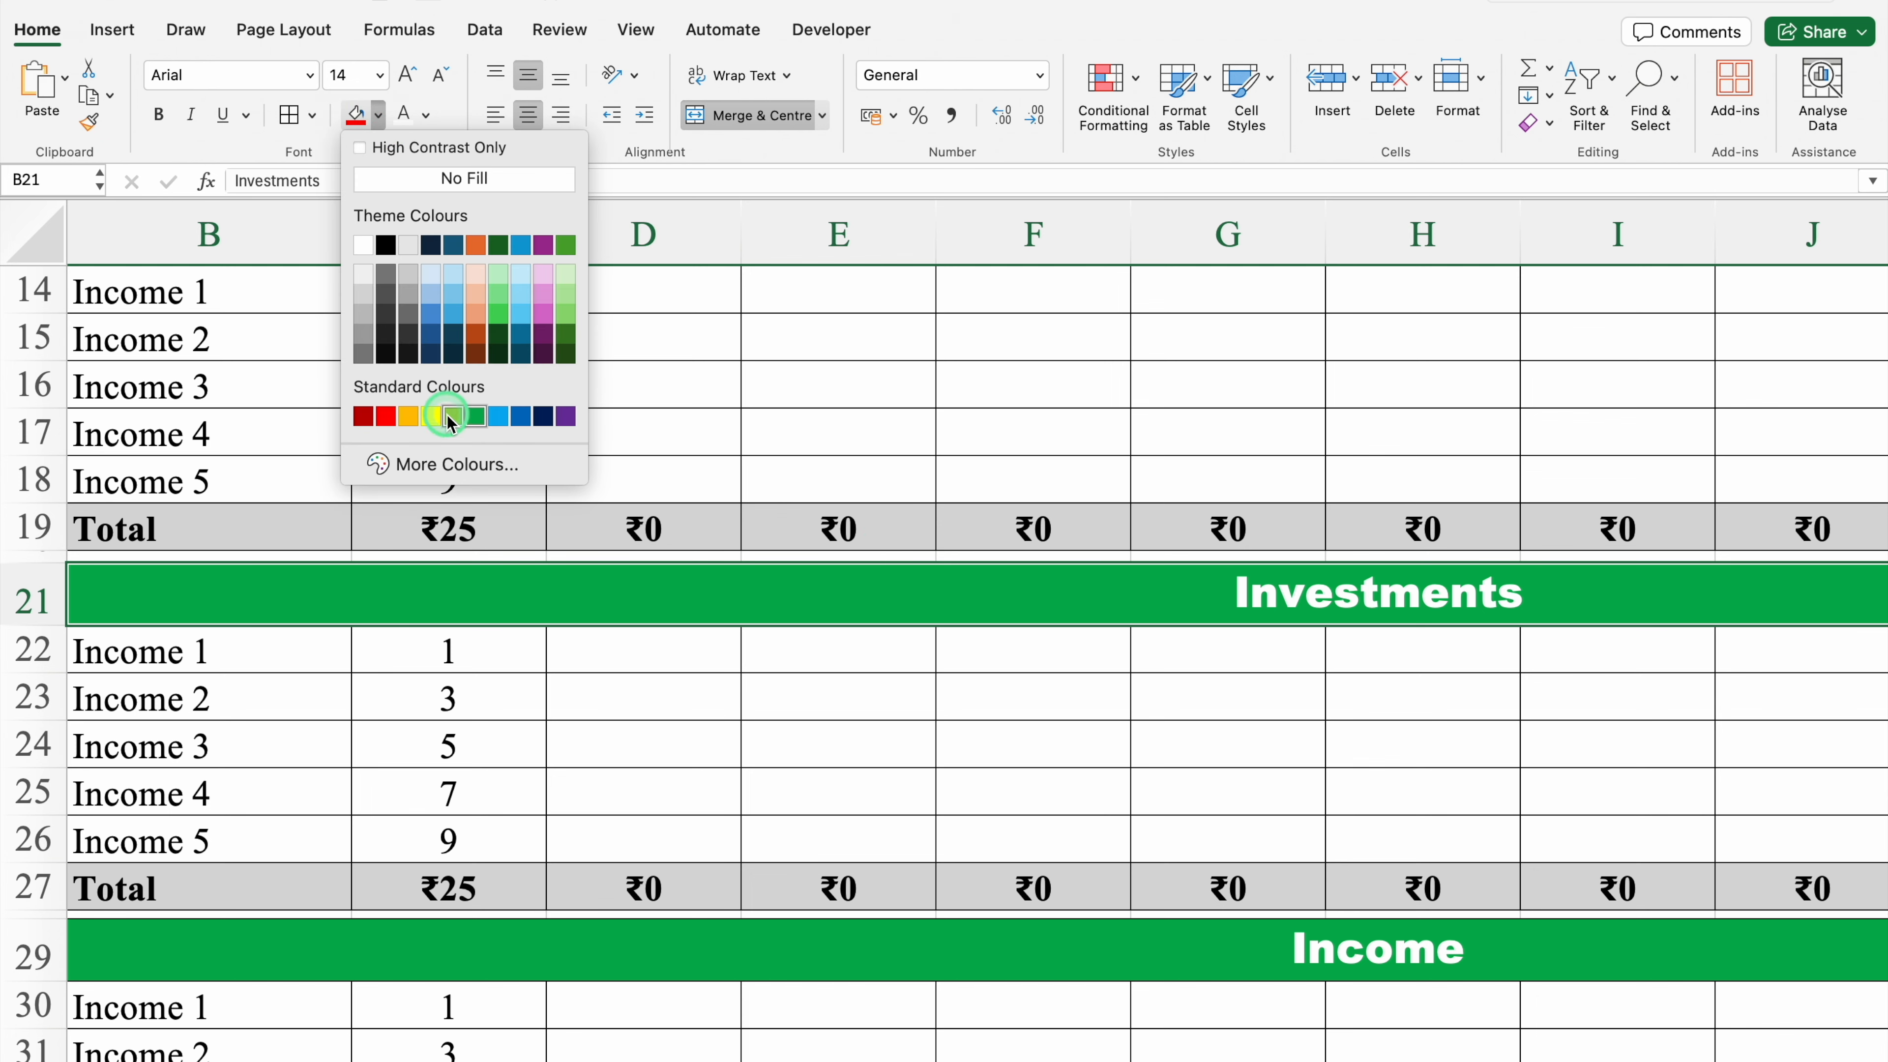
left_click(408, 416)
left_click(426, 115)
left_click(431, 248)
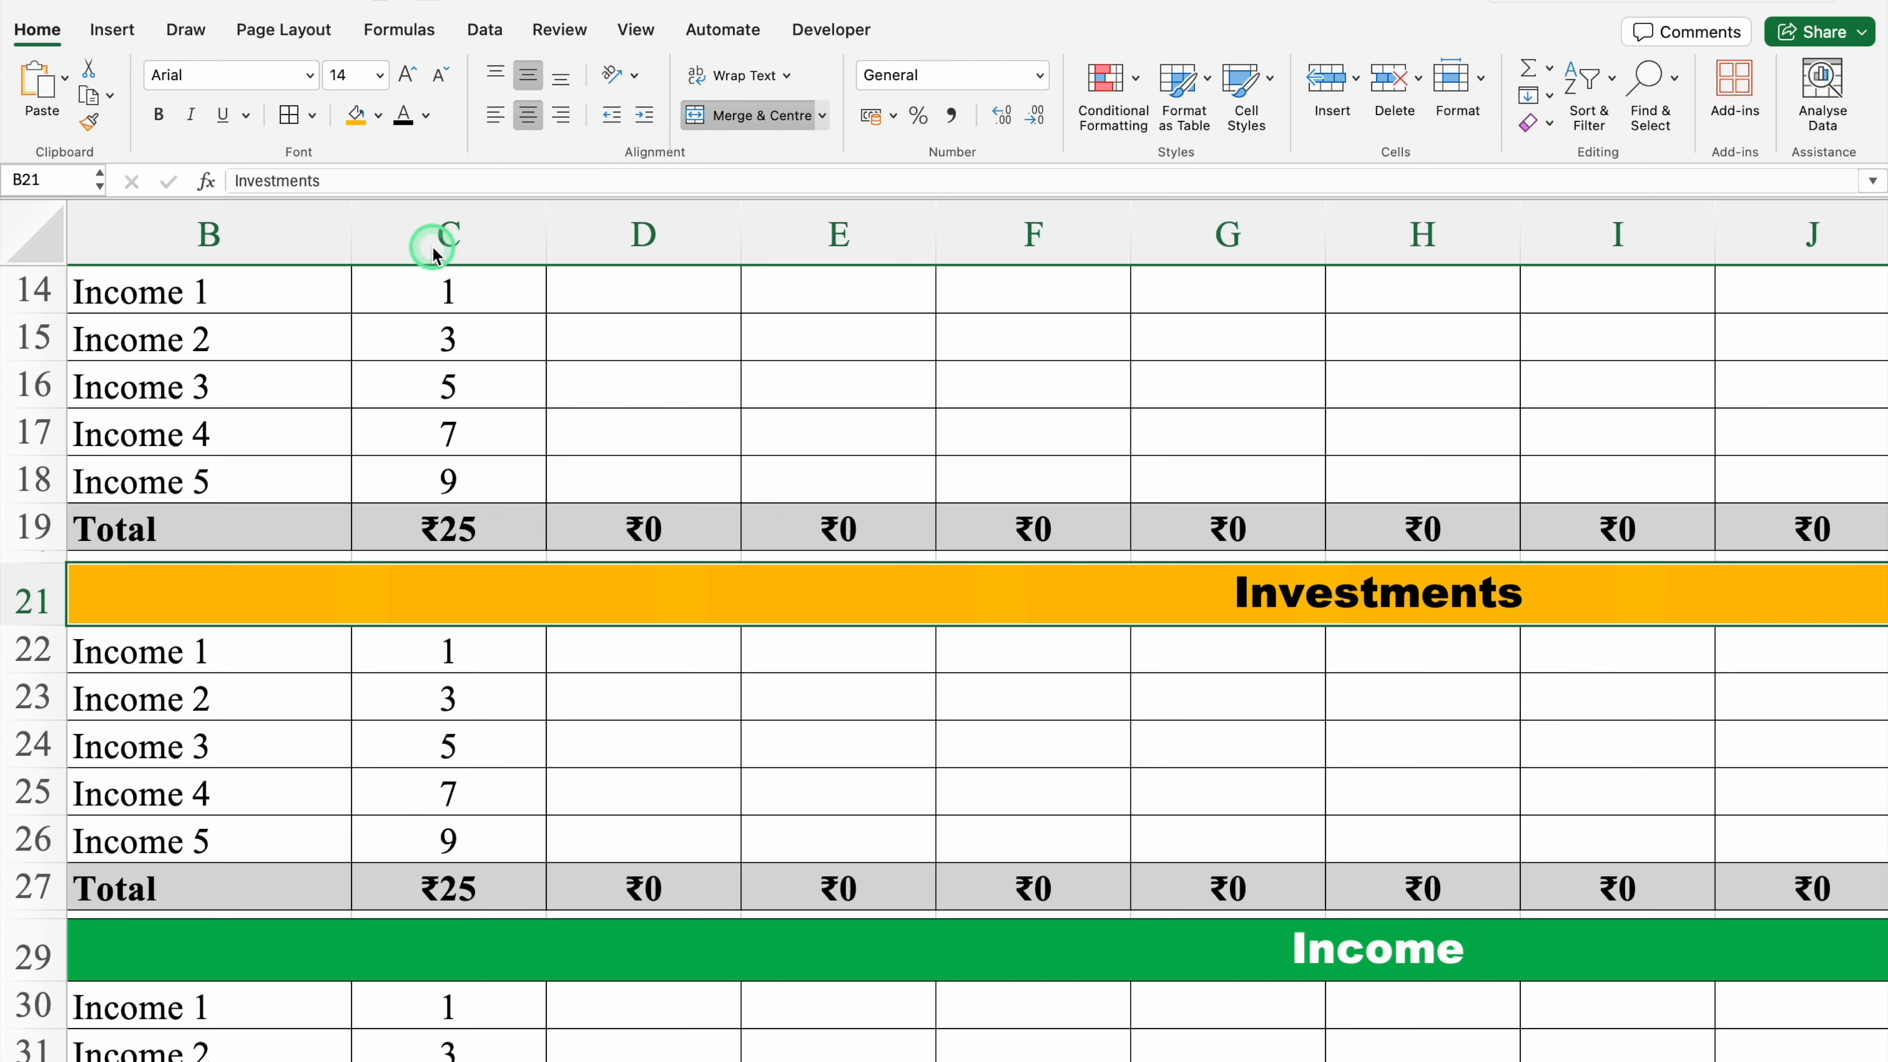
Step: Rename the fourth block's header in B29 to Variable Expenses
left_click(788, 945)
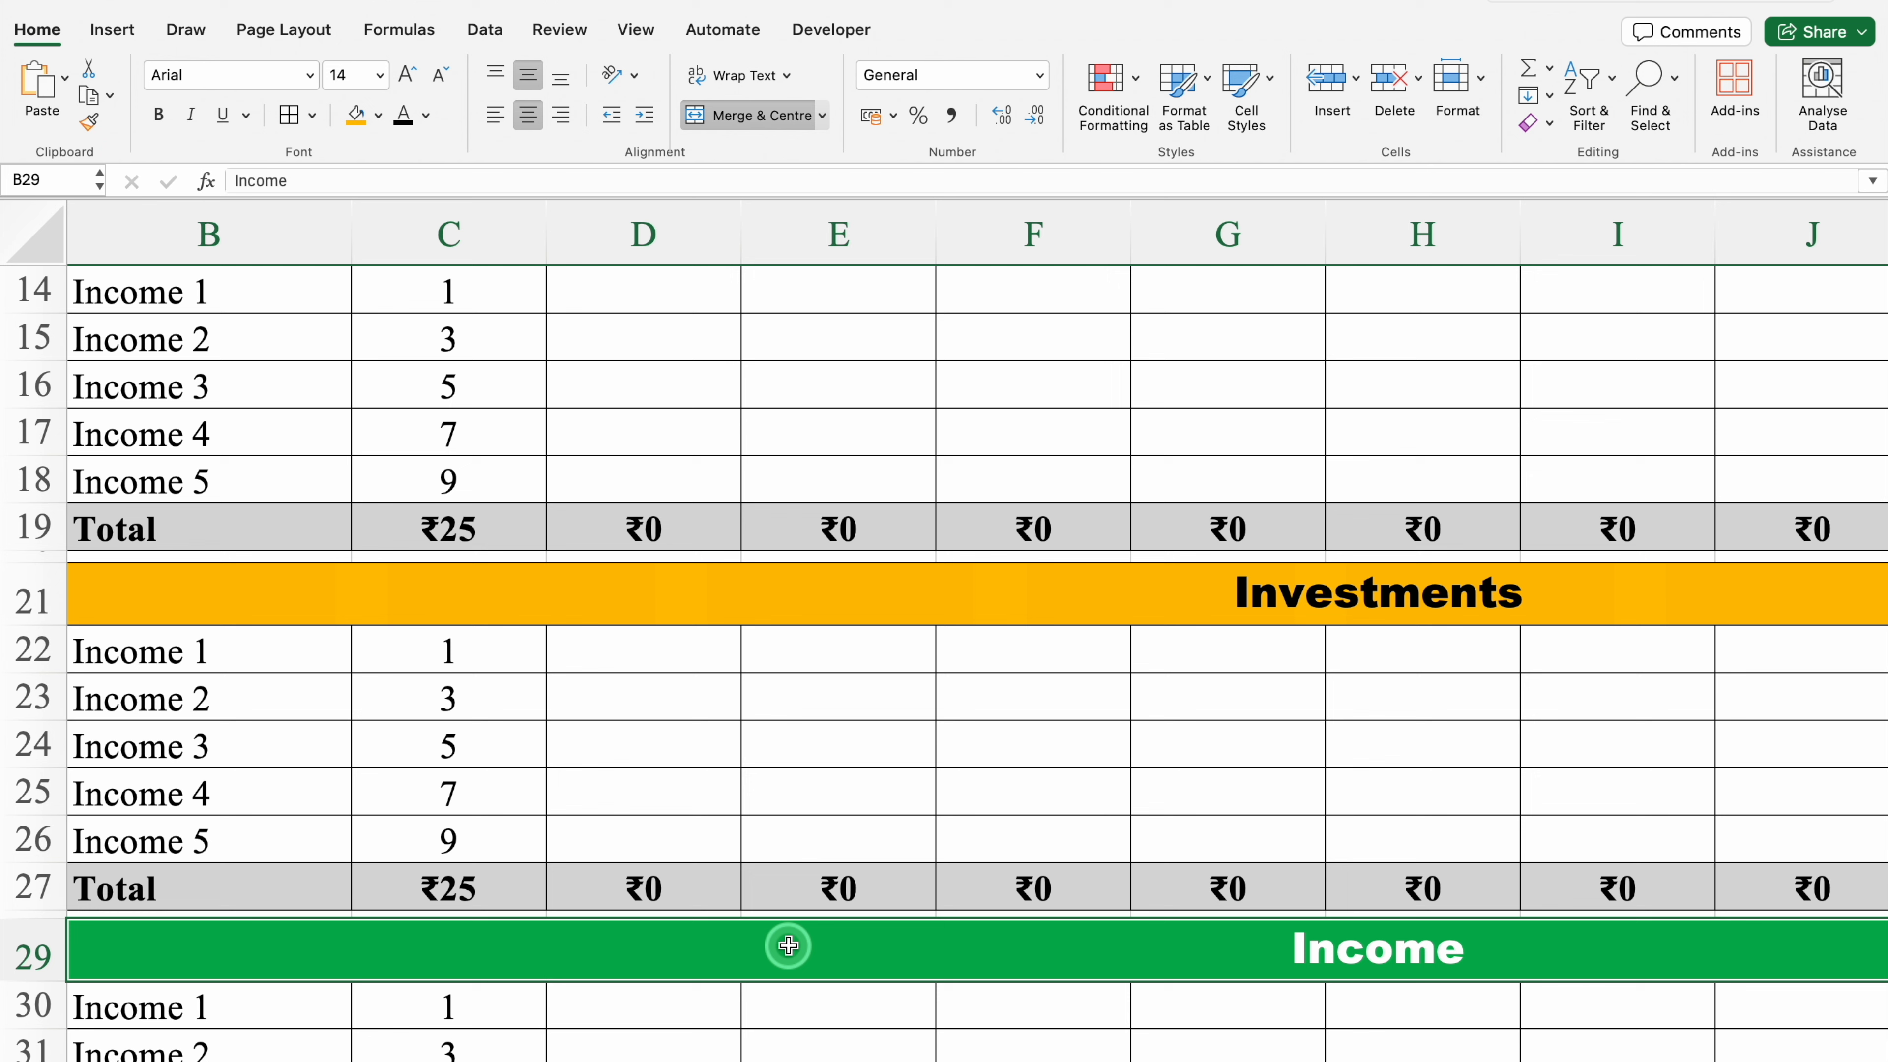
key("Delete")
type("Variable Expenses")
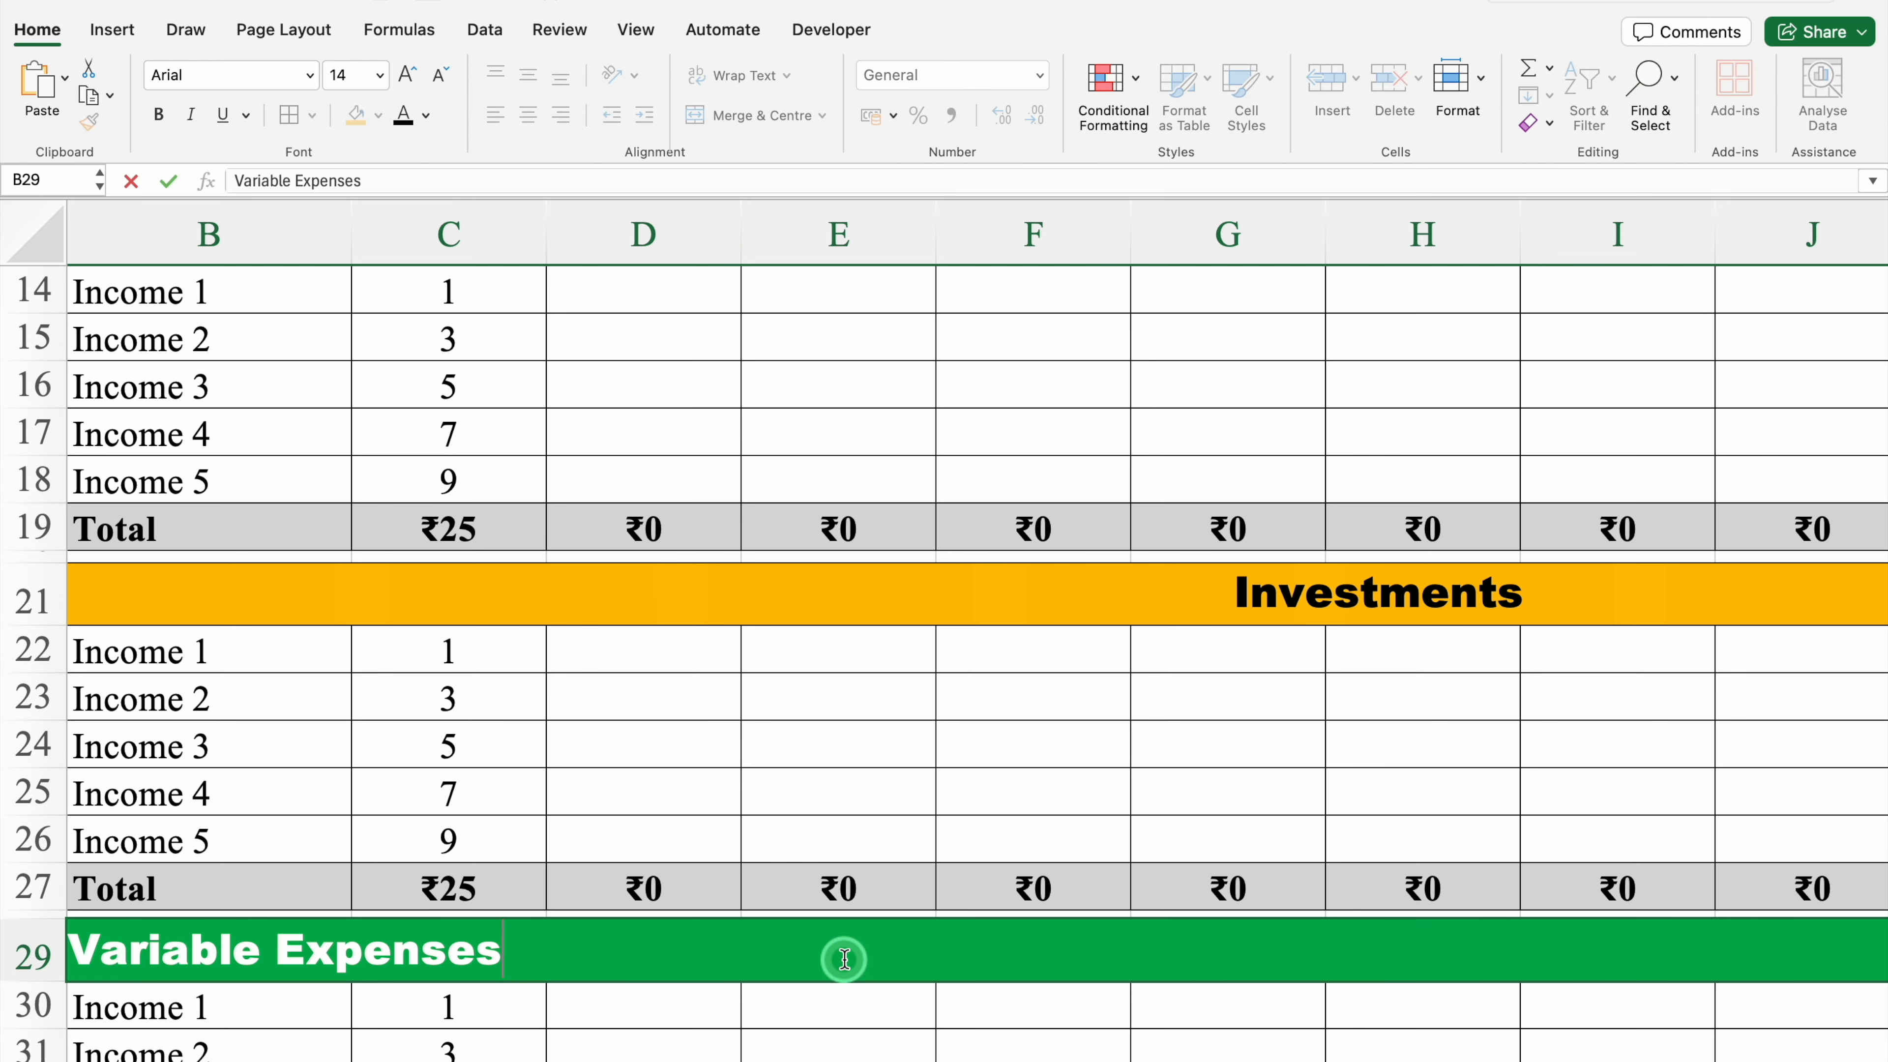
key("Return")
Step: Clear the item labels in B14:B18 of the Fixed Expenses block
scroll(1880, 805, "down", 3)
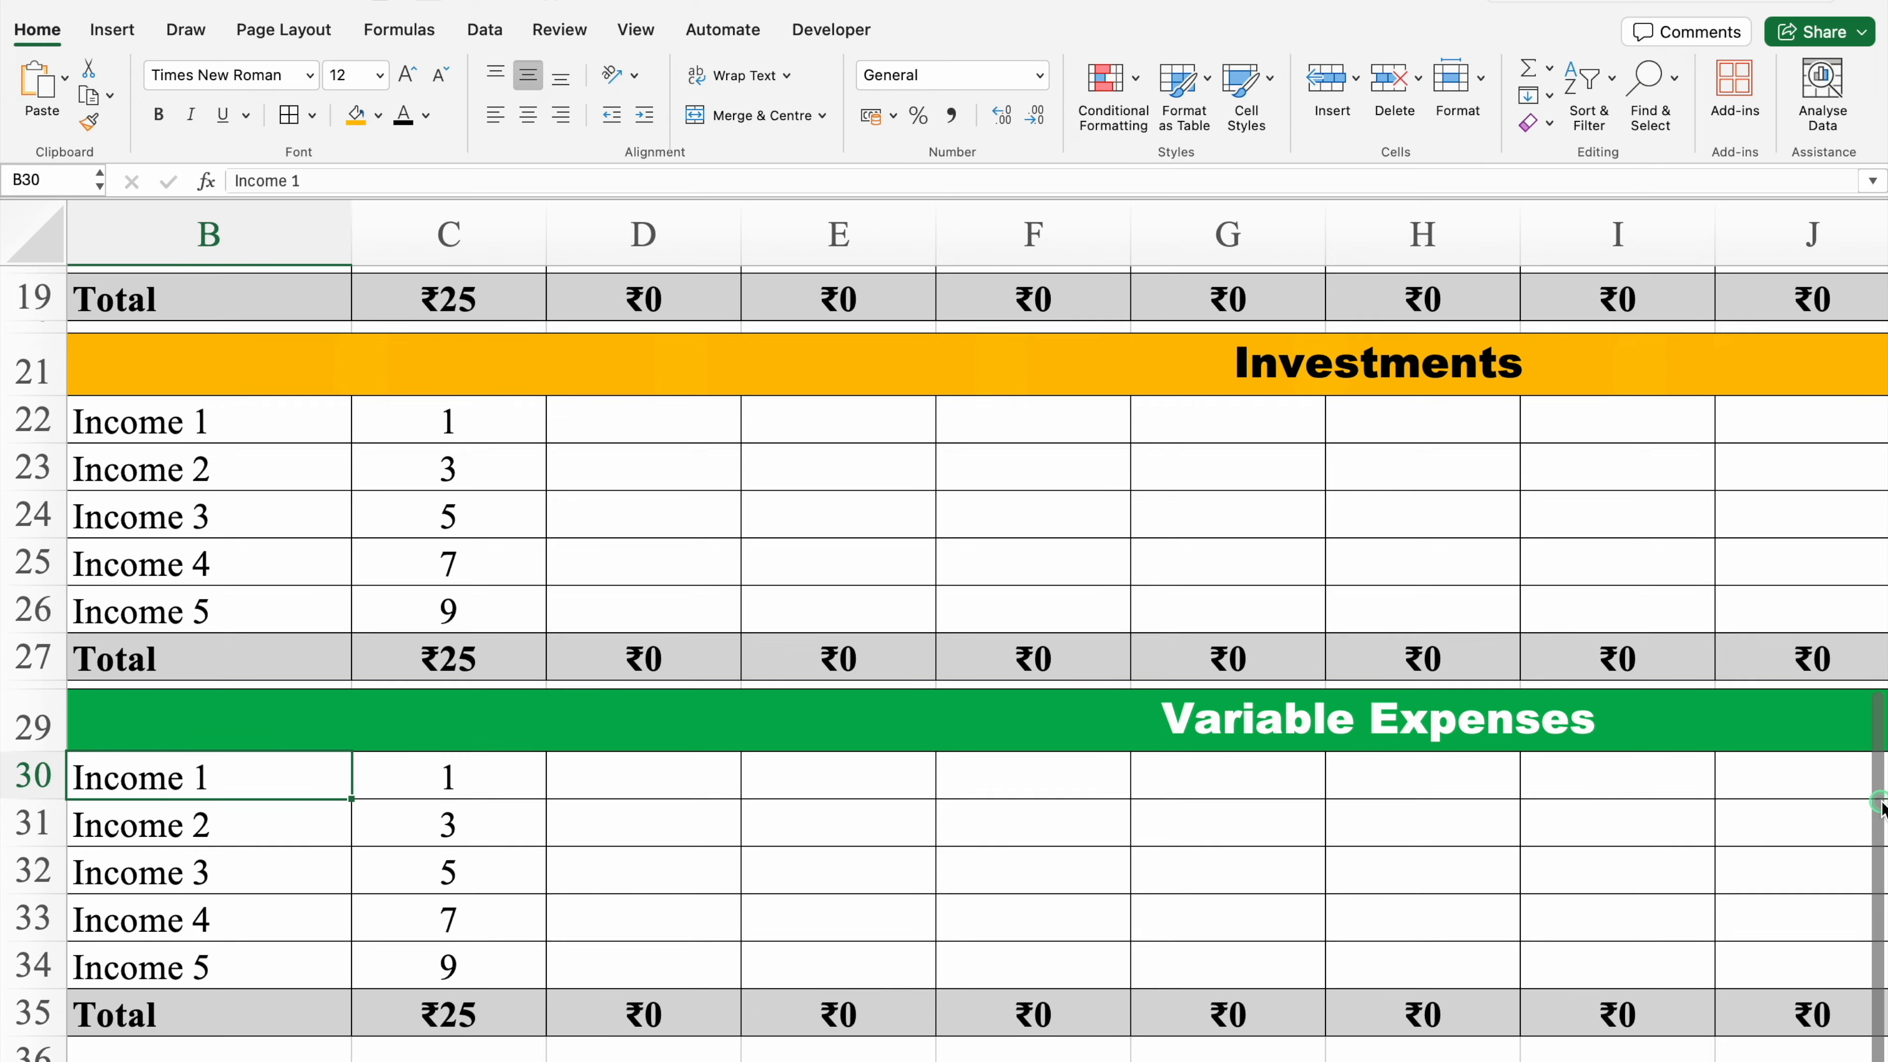
scroll(1880, 806, "up", 8)
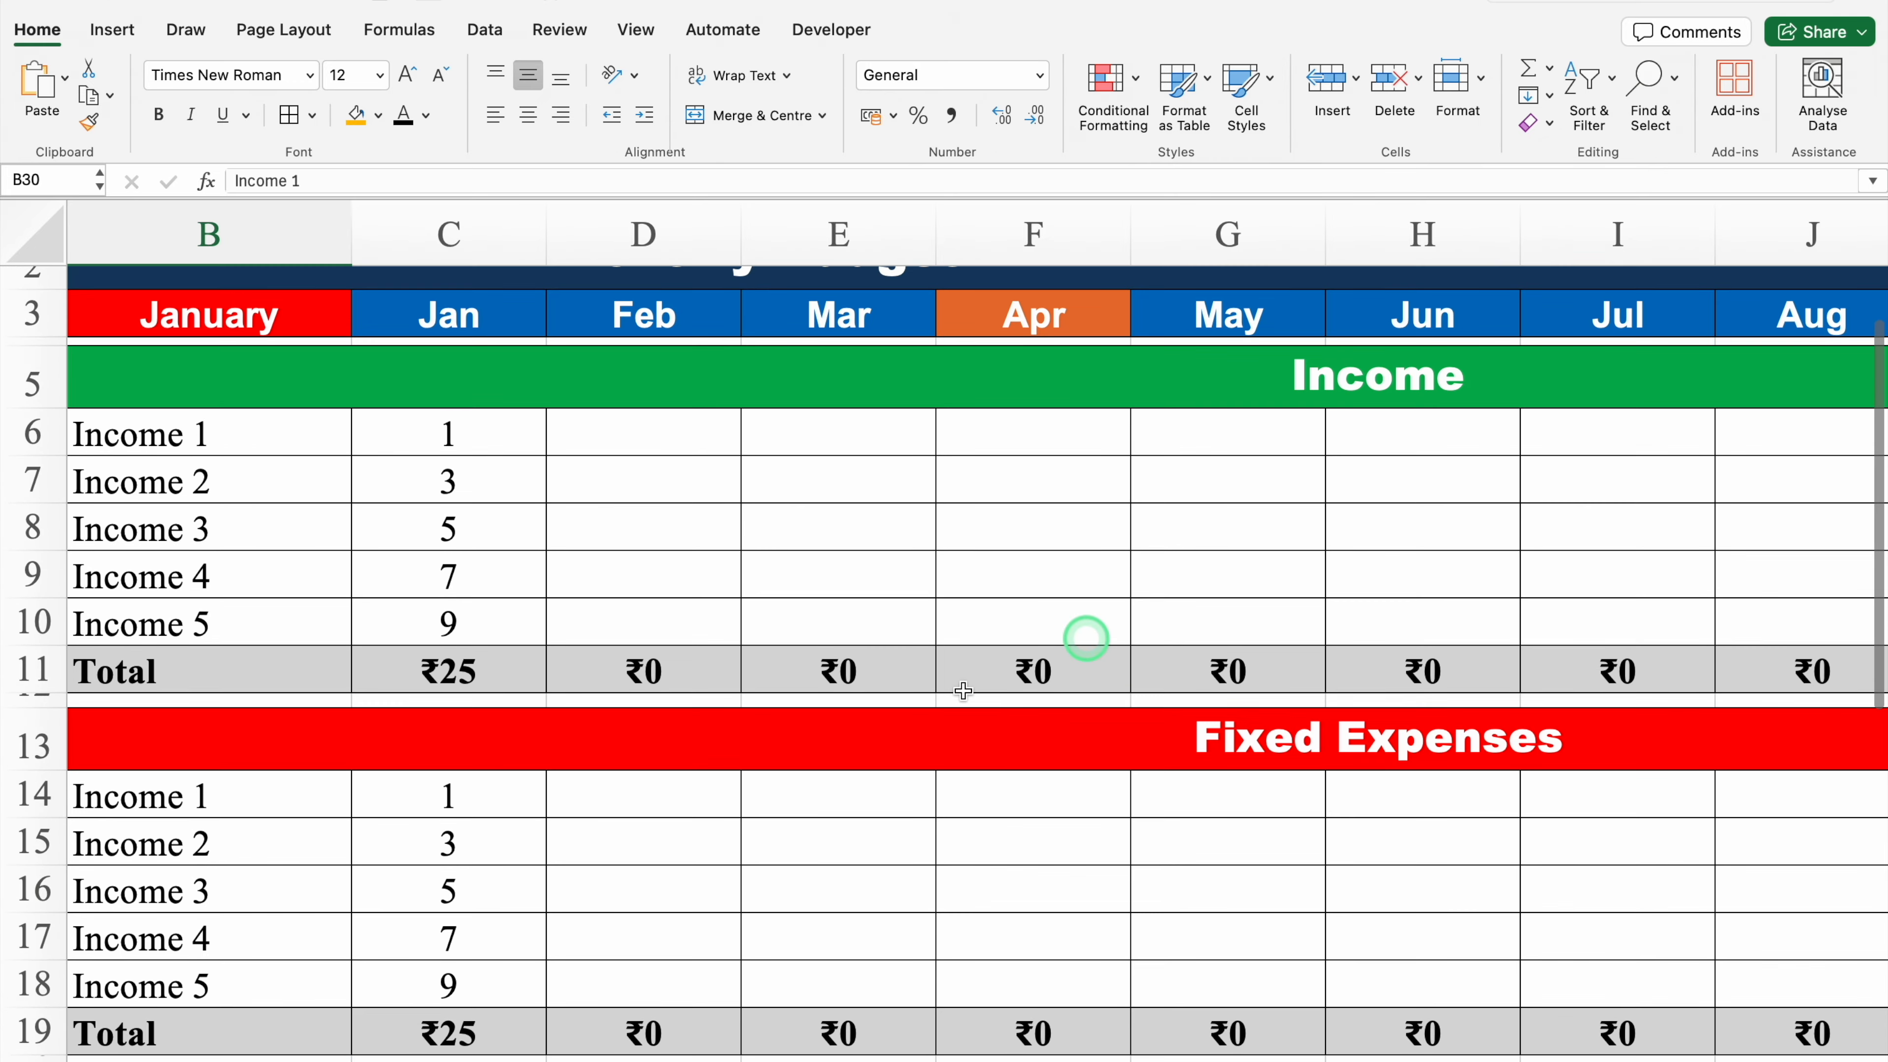
left_click(160, 792)
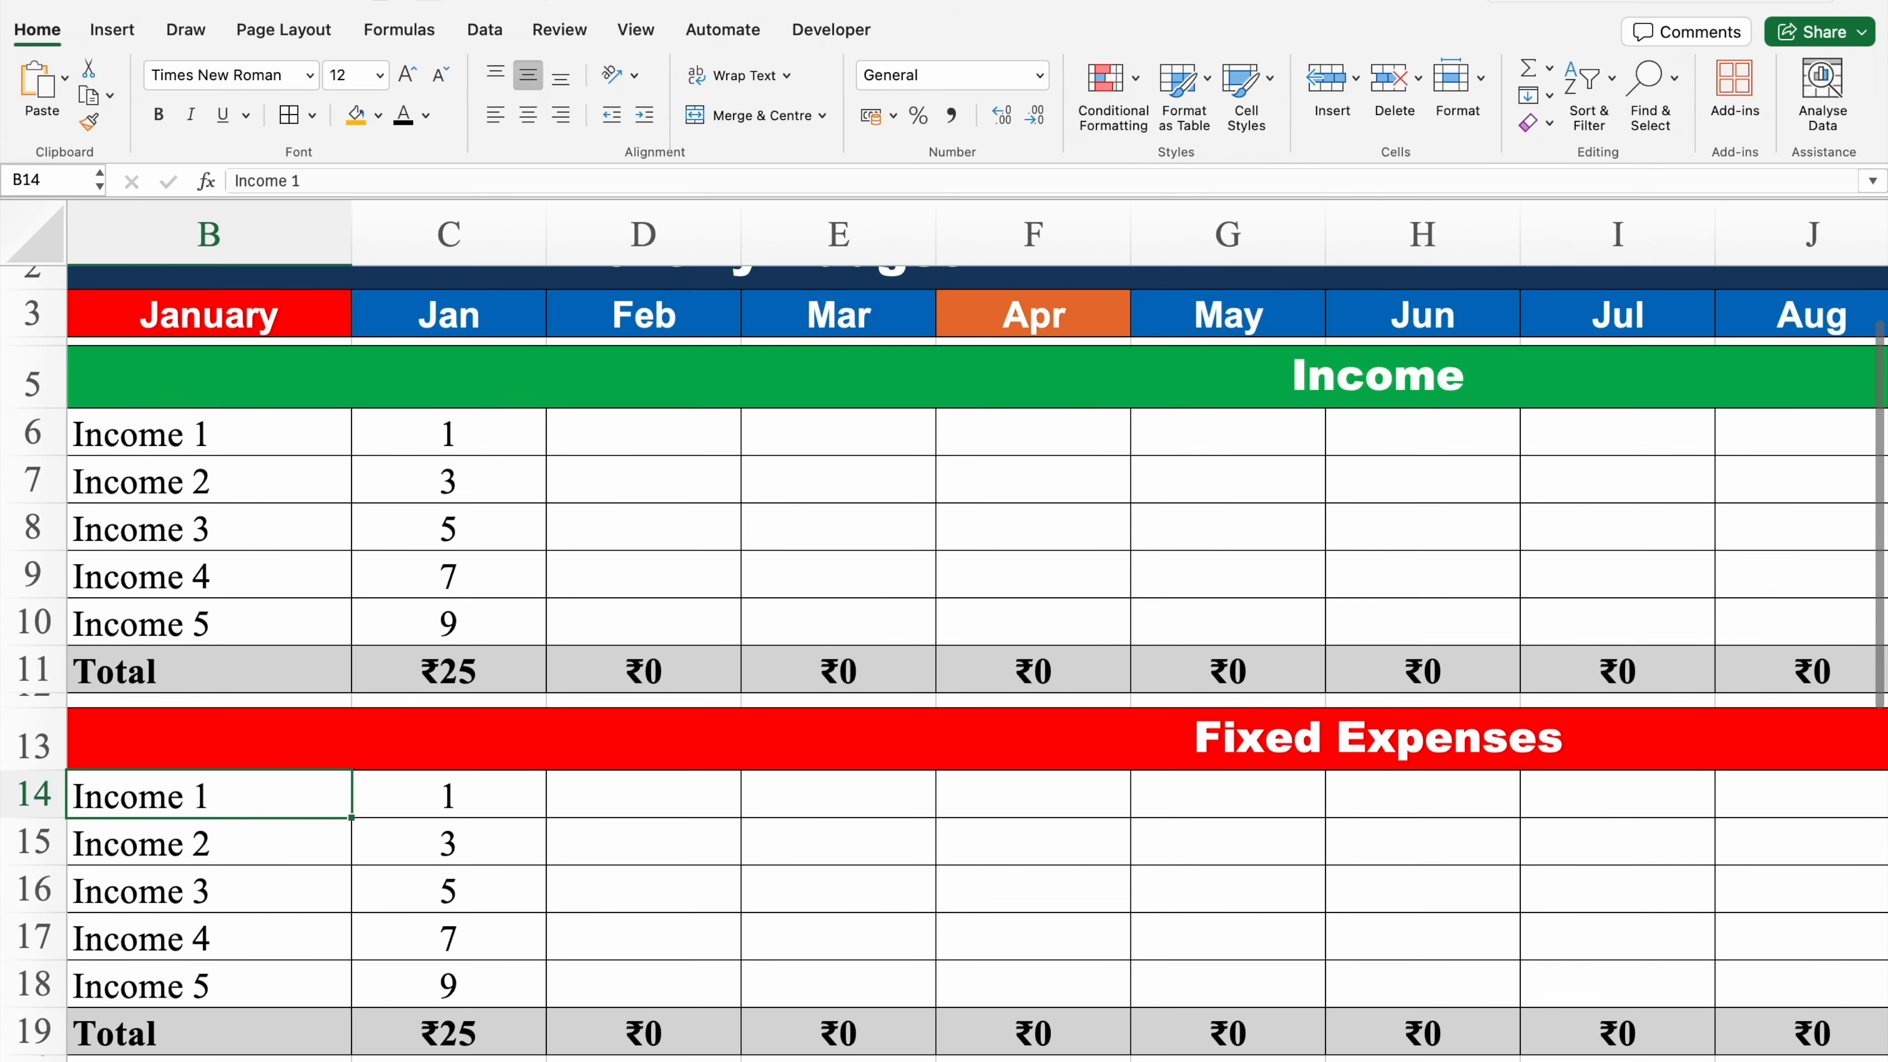
scroll(966, 632, "left", 1)
left_click_drag(334, 807, 328, 978)
key("Delete")
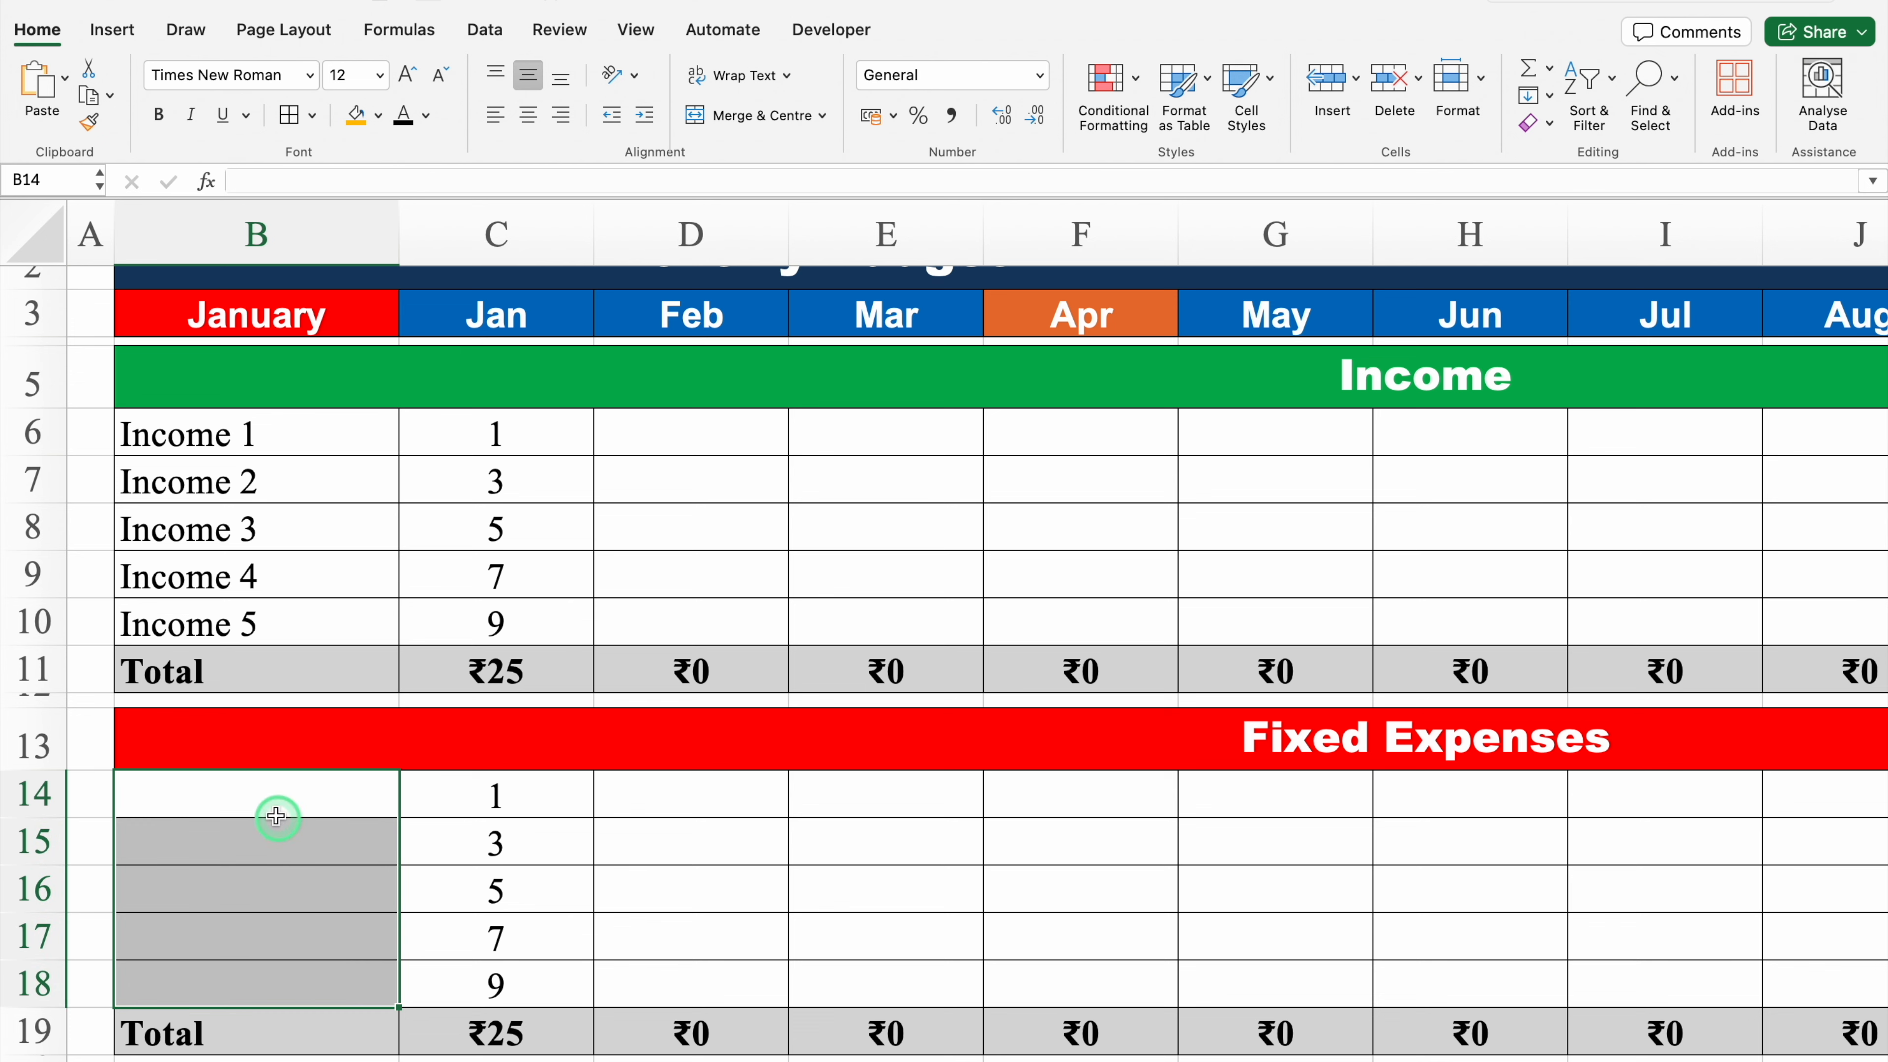
Step: Enter the fixed expense items Rent, Gym, Loan EMI, Maid Salary and Cable TV in B14:B18
left_click(259, 794)
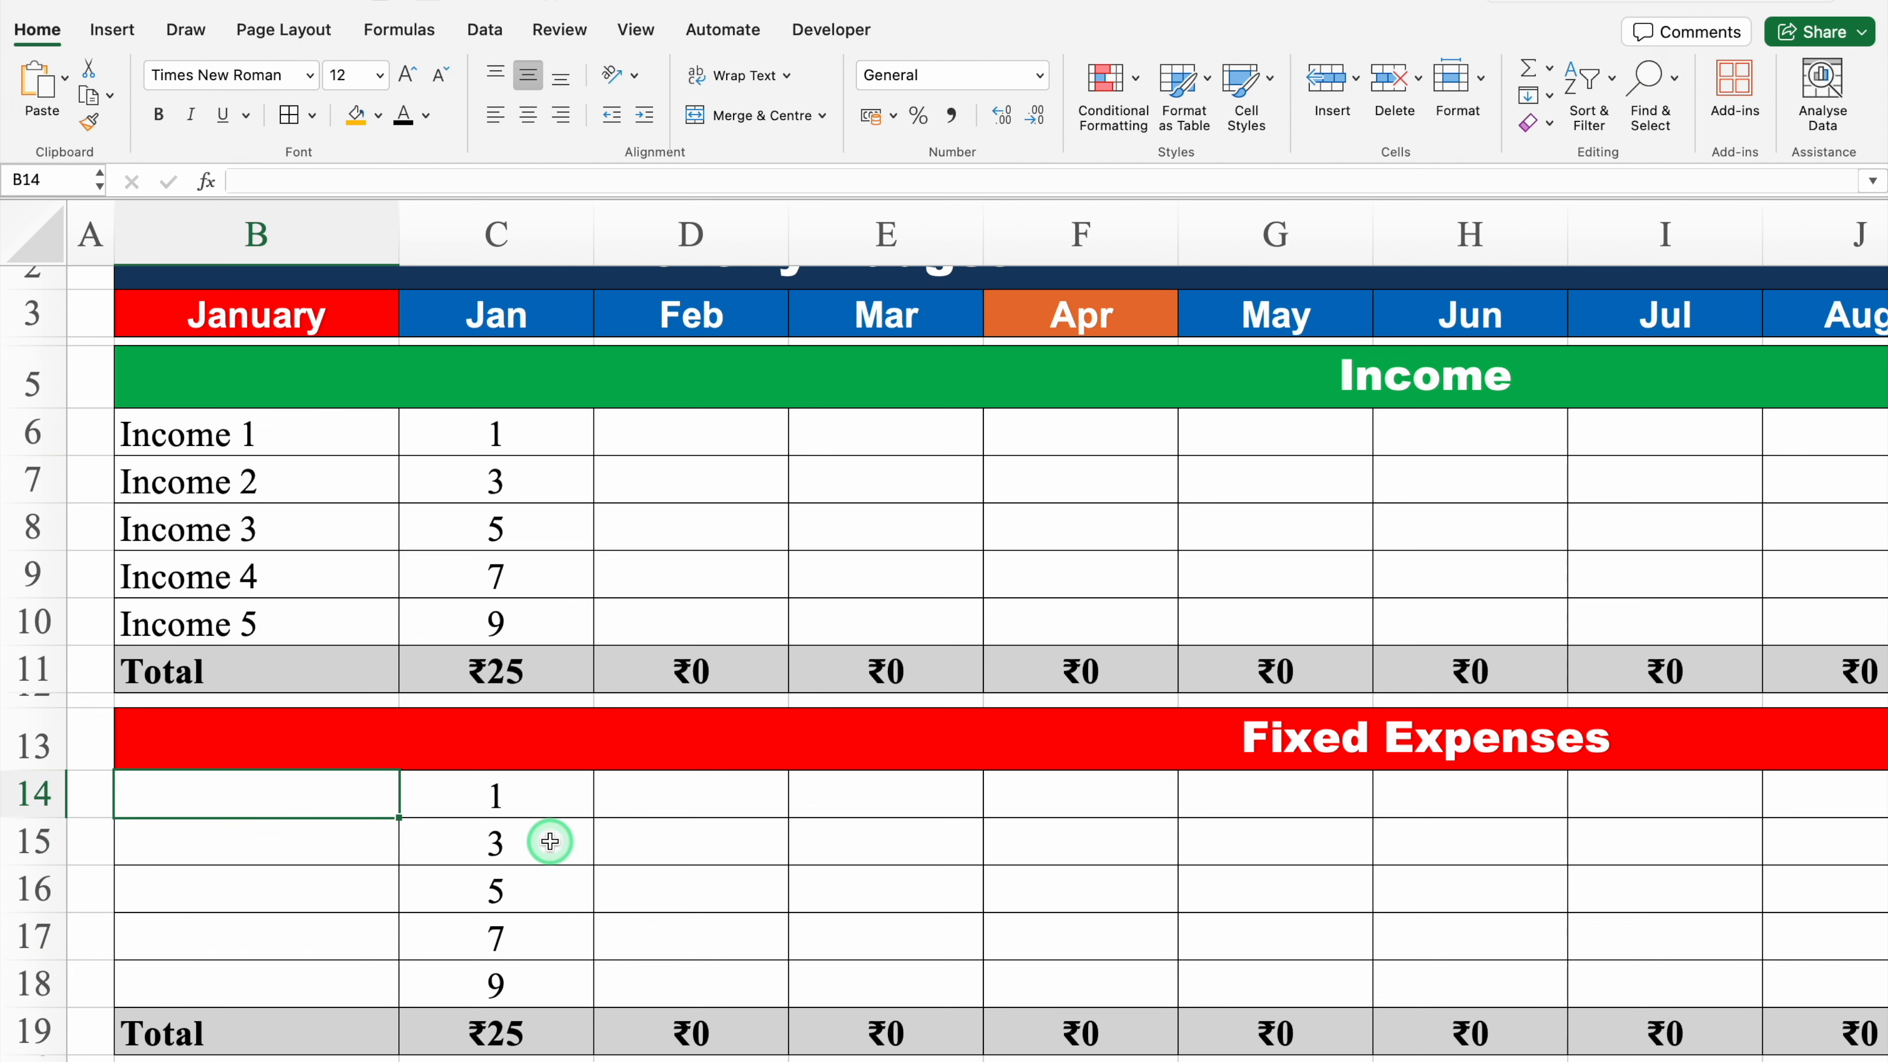
type("Rent")
key("Return")
type("G")
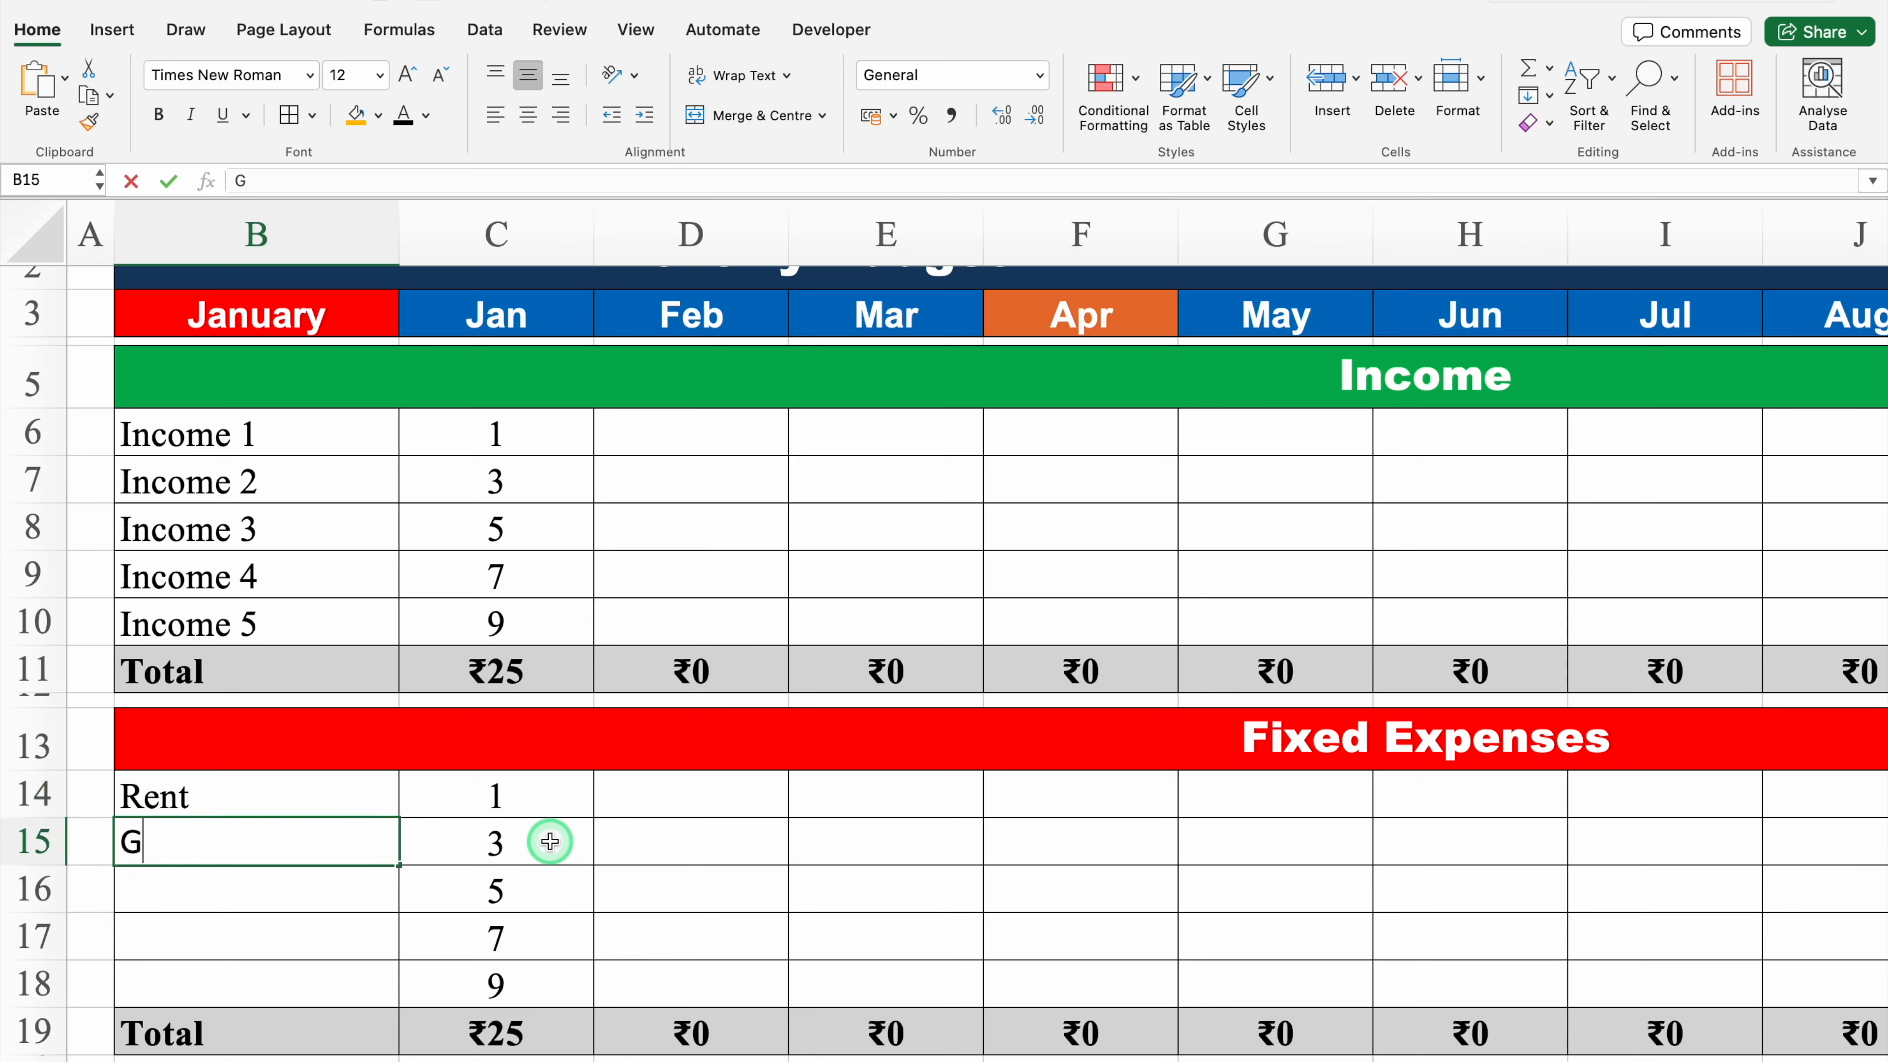
type("ym")
key("Return")
type("Loan EMI")
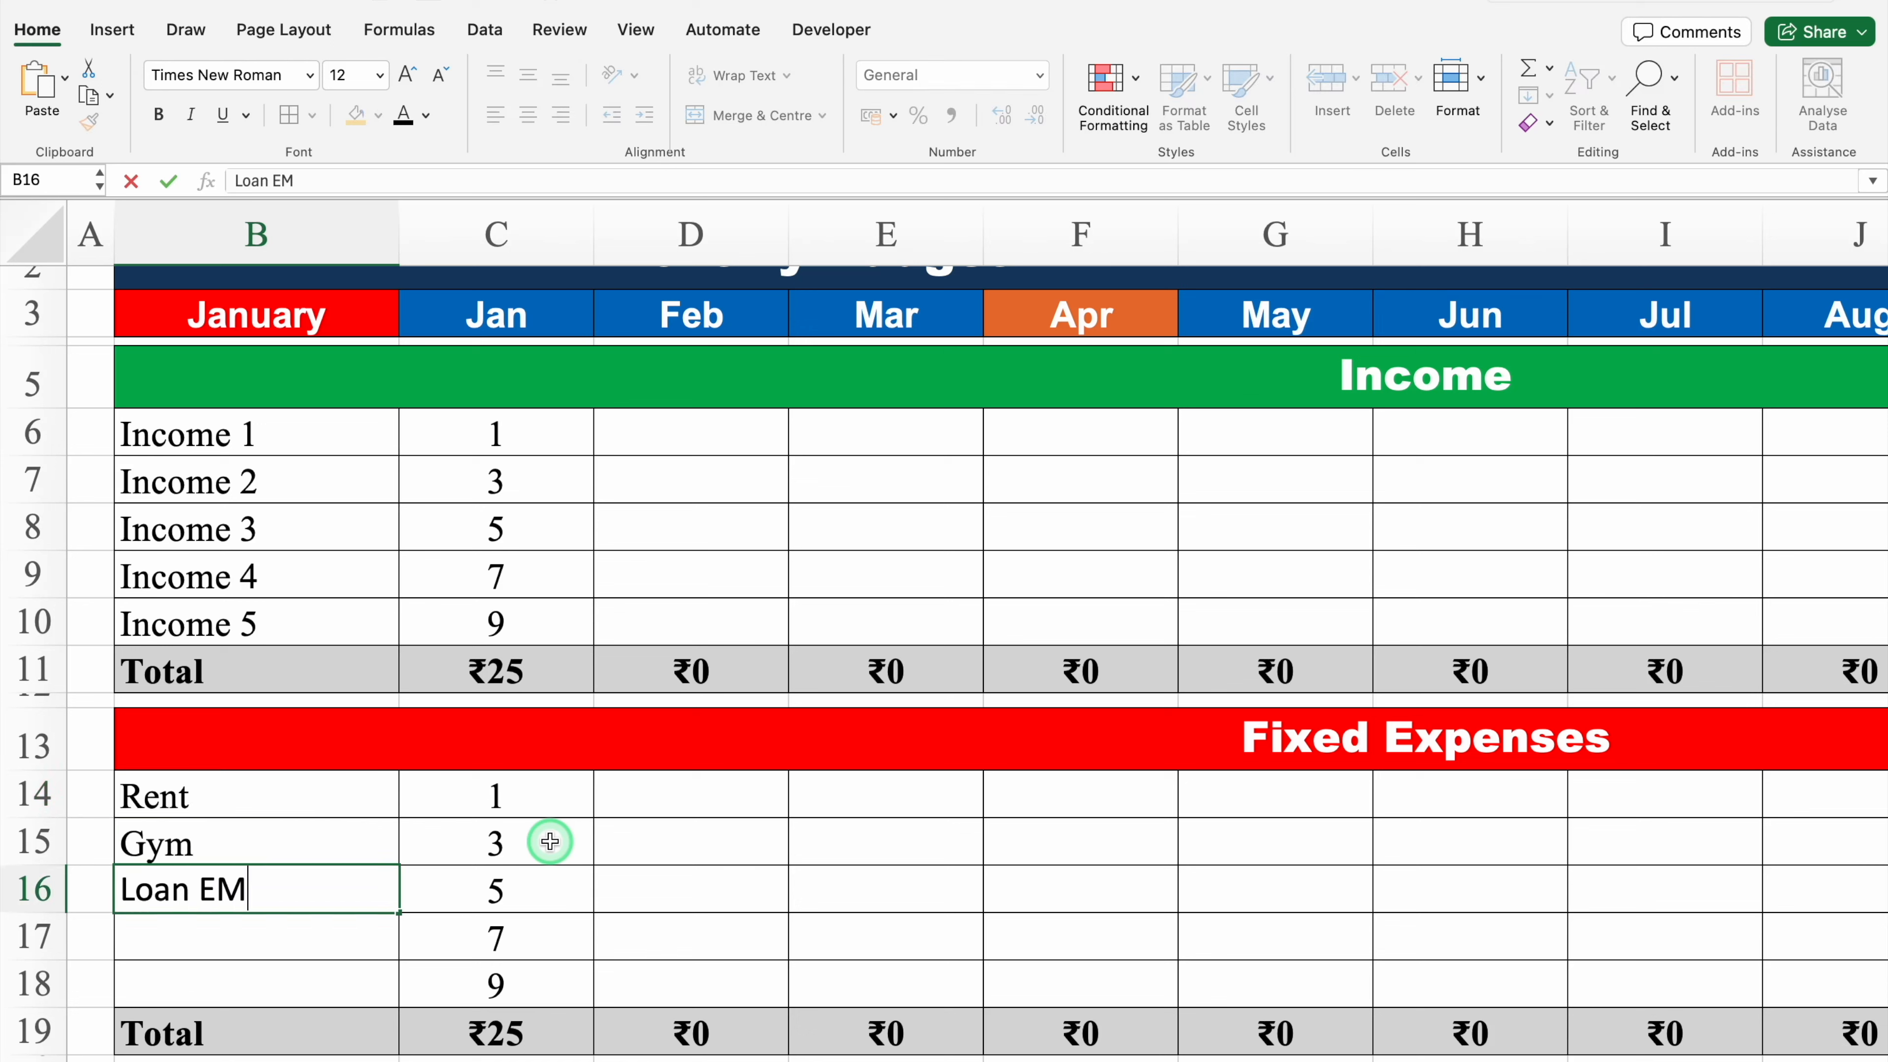
key("Return")
type("Maid Salar")
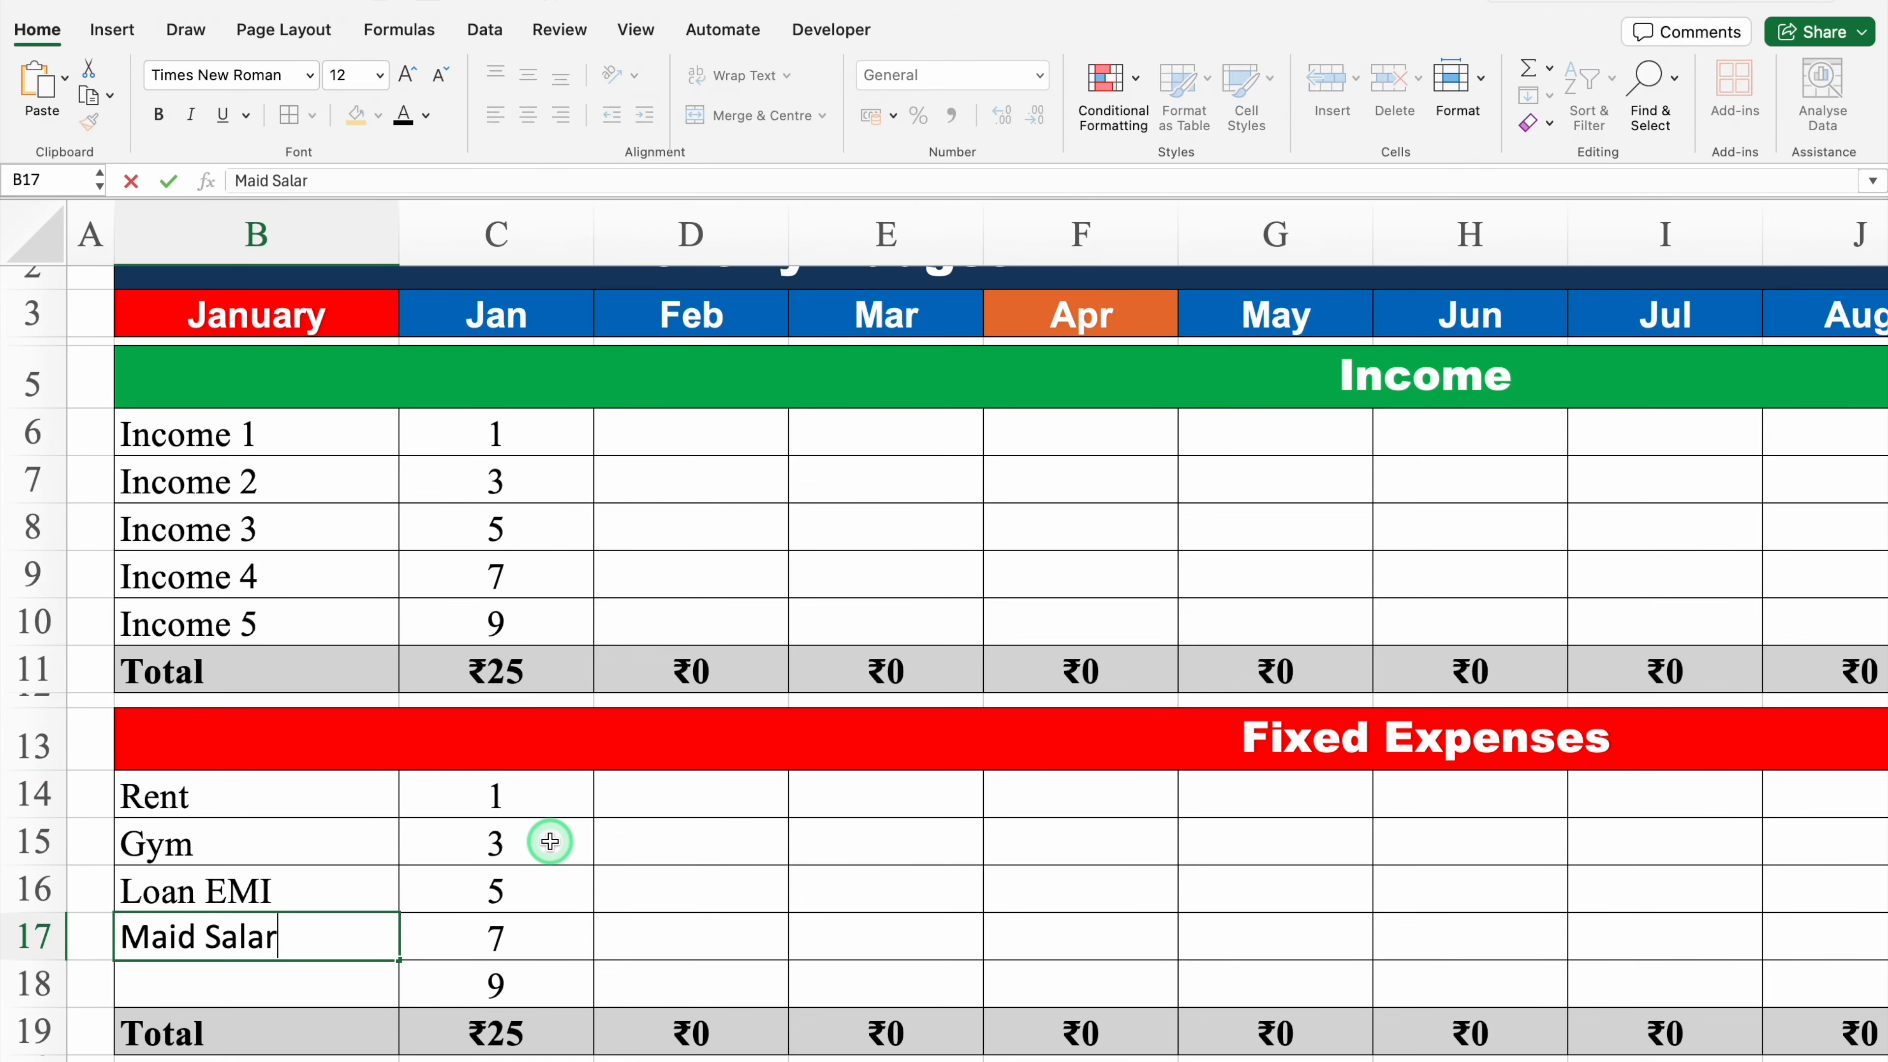
type("y")
key("Return")
type("Cable TV")
key("Return")
key("Return")
key("Return")
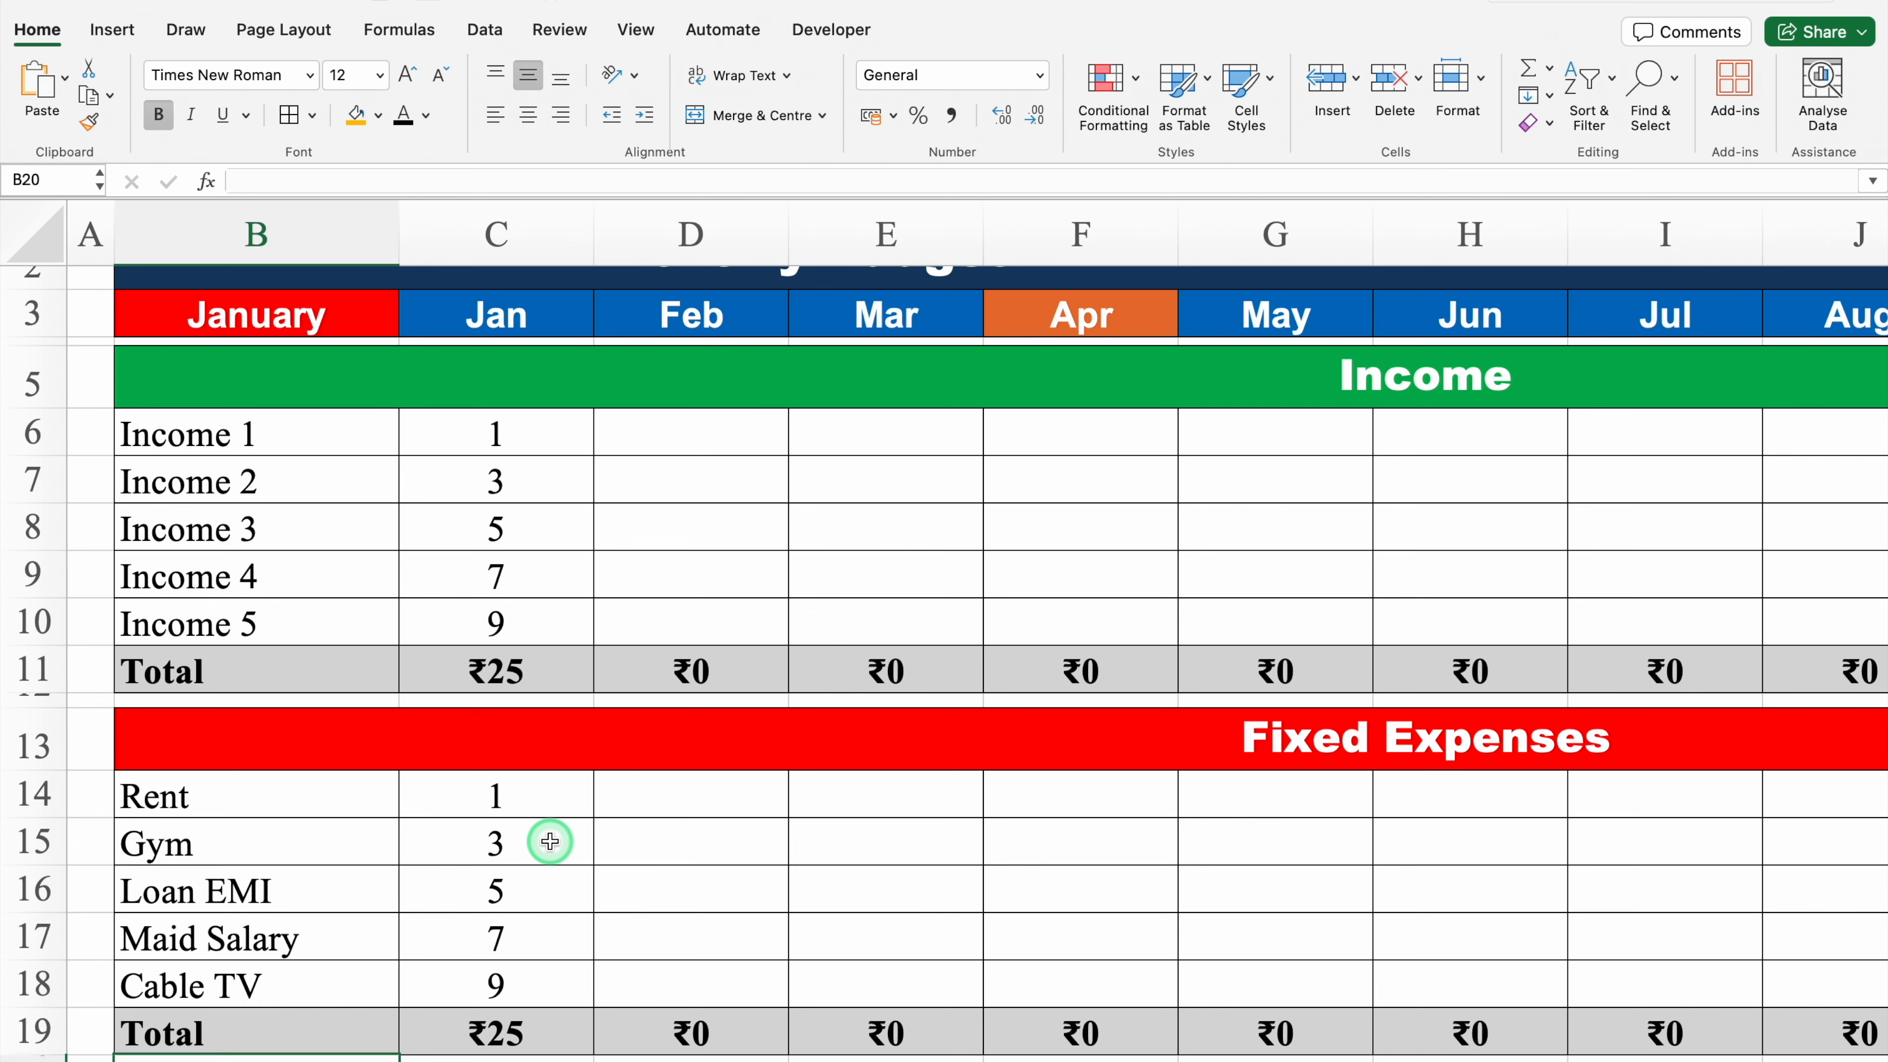
Step: Clear the sample amounts in column C of the Income and Fixed Expenses blocks
left_click(522, 731)
left_click_drag(522, 731, 533, 899)
key("Delete")
key("Down")
key("Down")
key("Down")
key("Down")
key("Down")
key("Down")
key("Down")
key("Down")
key("Down")
key("Down")
key("Down")
key("Down")
key("Down")
key("Down")
key("Down")
key("Down")
key("Down")
key("Down")
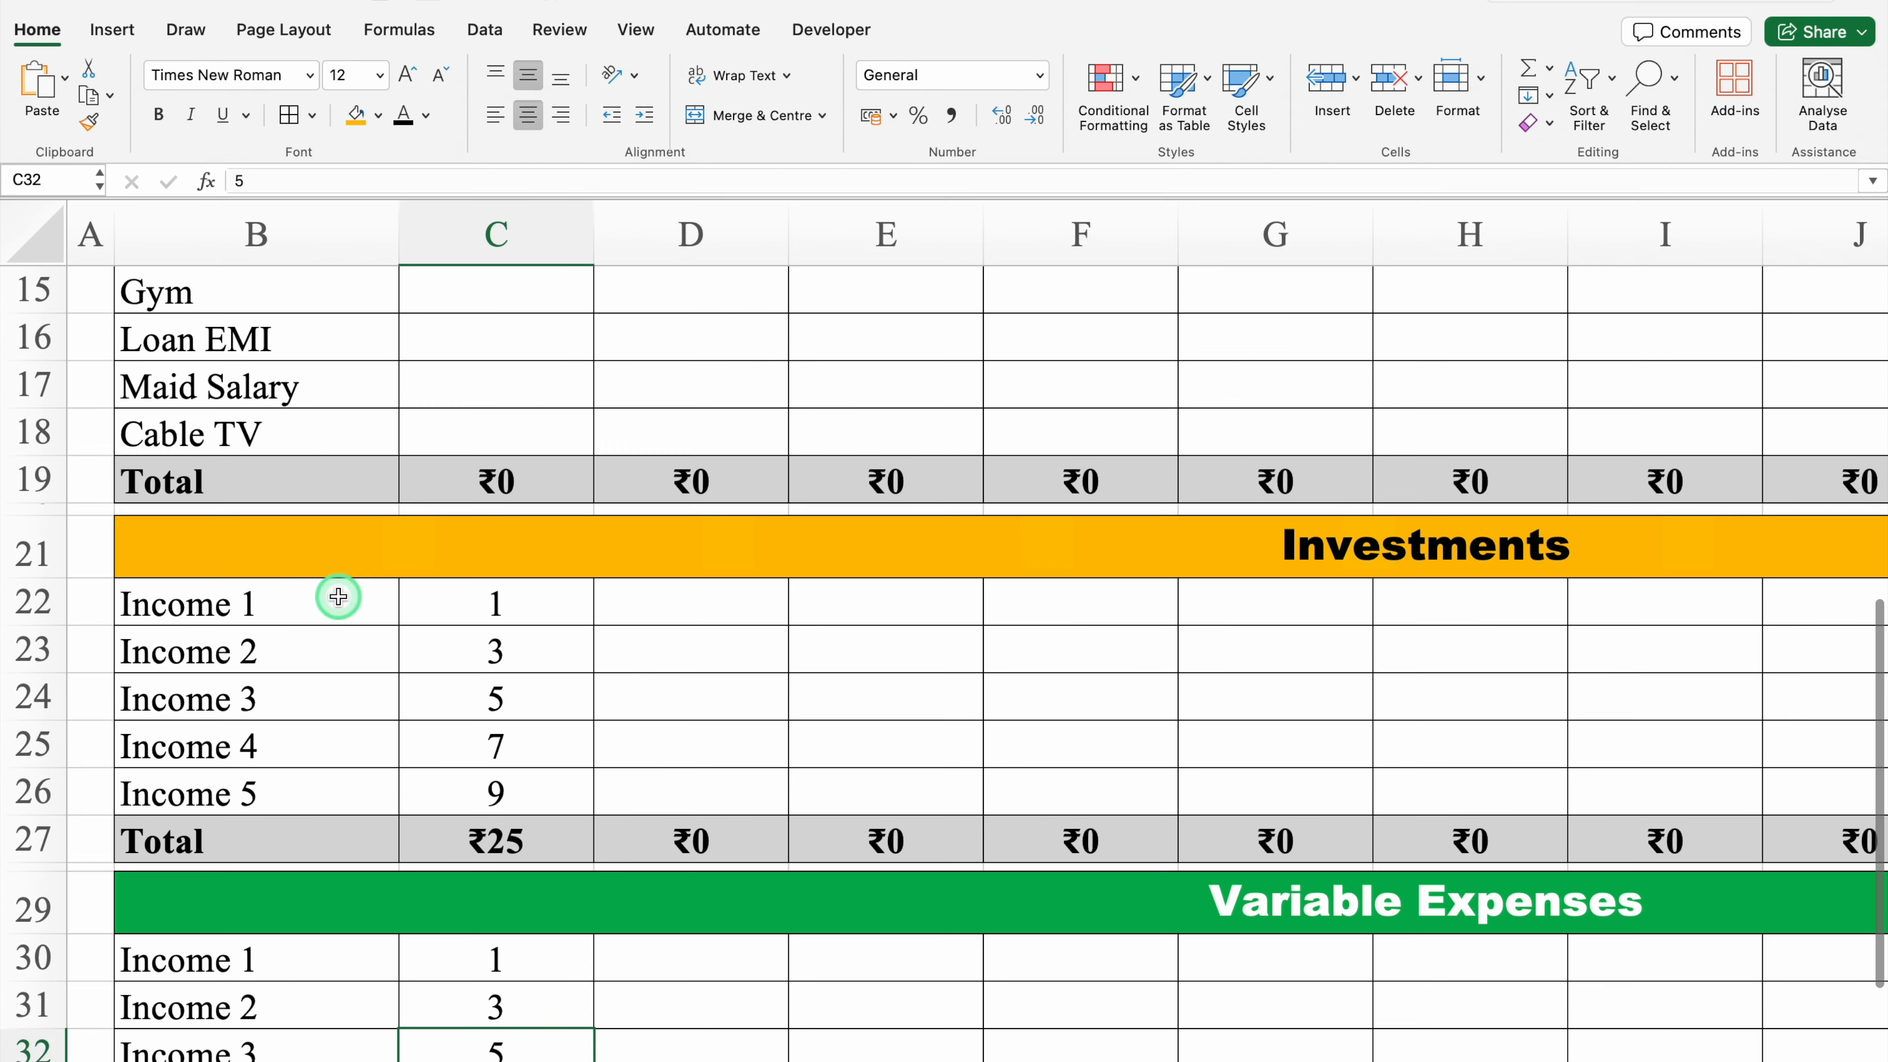
Step: Rename the Investments block's item labels in B22:B26 to Investment 1 through Investment 5
left_click(312, 583)
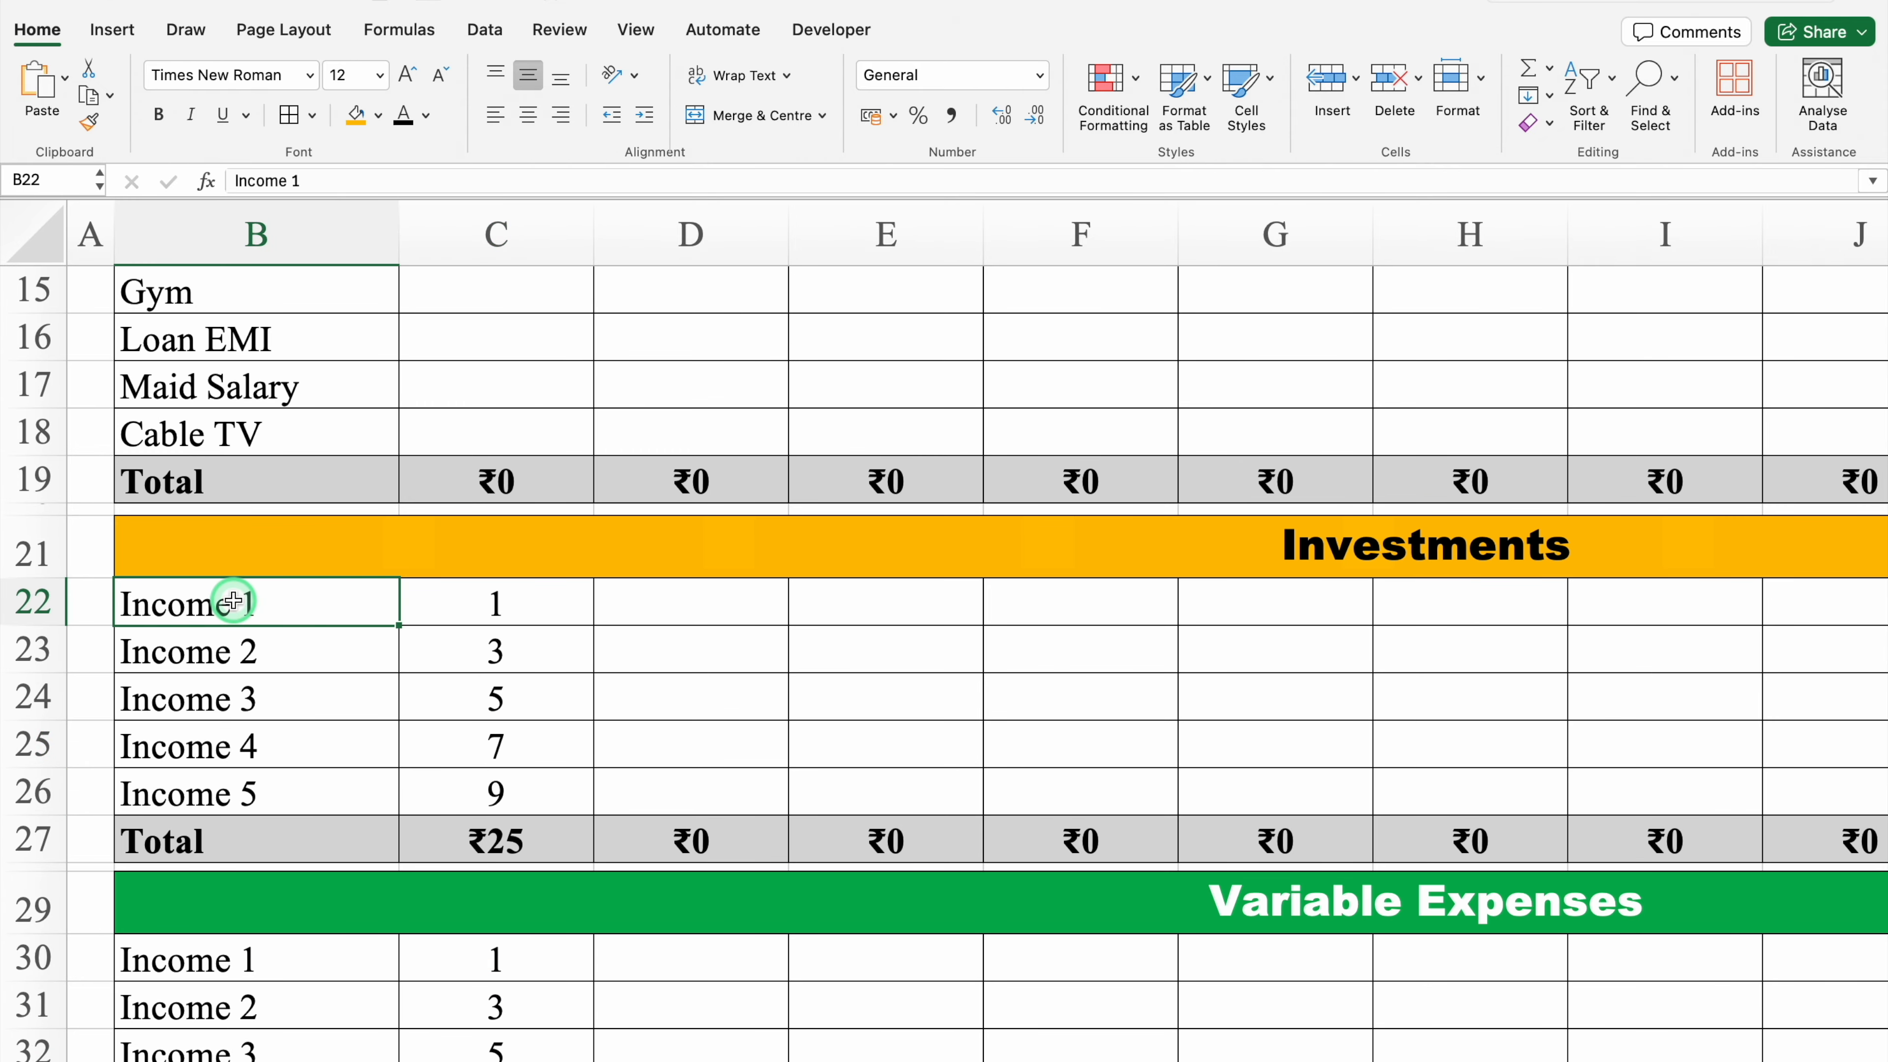
double_click(249, 601)
left_click_drag(249, 601, 123, 601)
type("Investm")
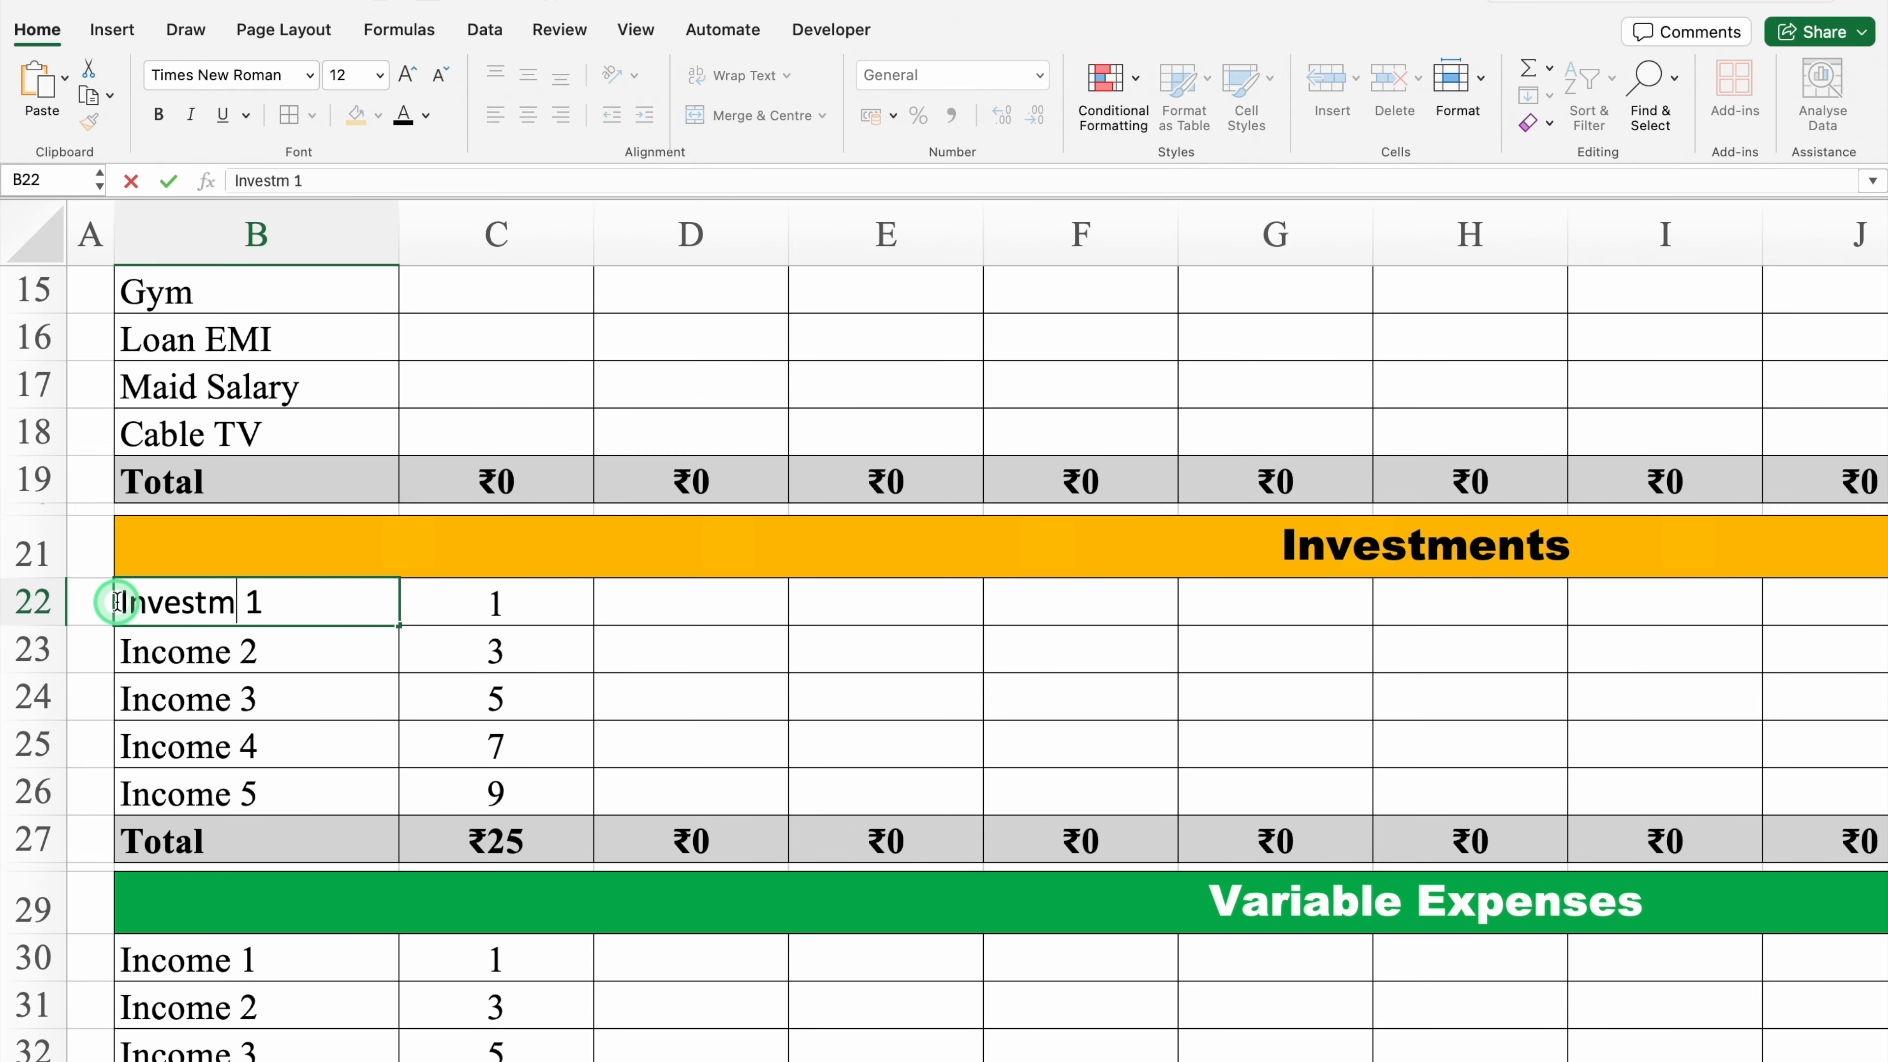
type("ent")
key("Return")
left_click(363, 603)
left_click_drag(392, 627, 400, 800)
Step: Enter the variable expense items Electricity, Shopping, Food, Mobile Bill and Others in B30:B34
left_click(329, 953)
key("Down")
key("Down")
key("Down")
key("Down")
key("Down")
key("Down")
key("Down")
key("Down")
left_click(249, 644)
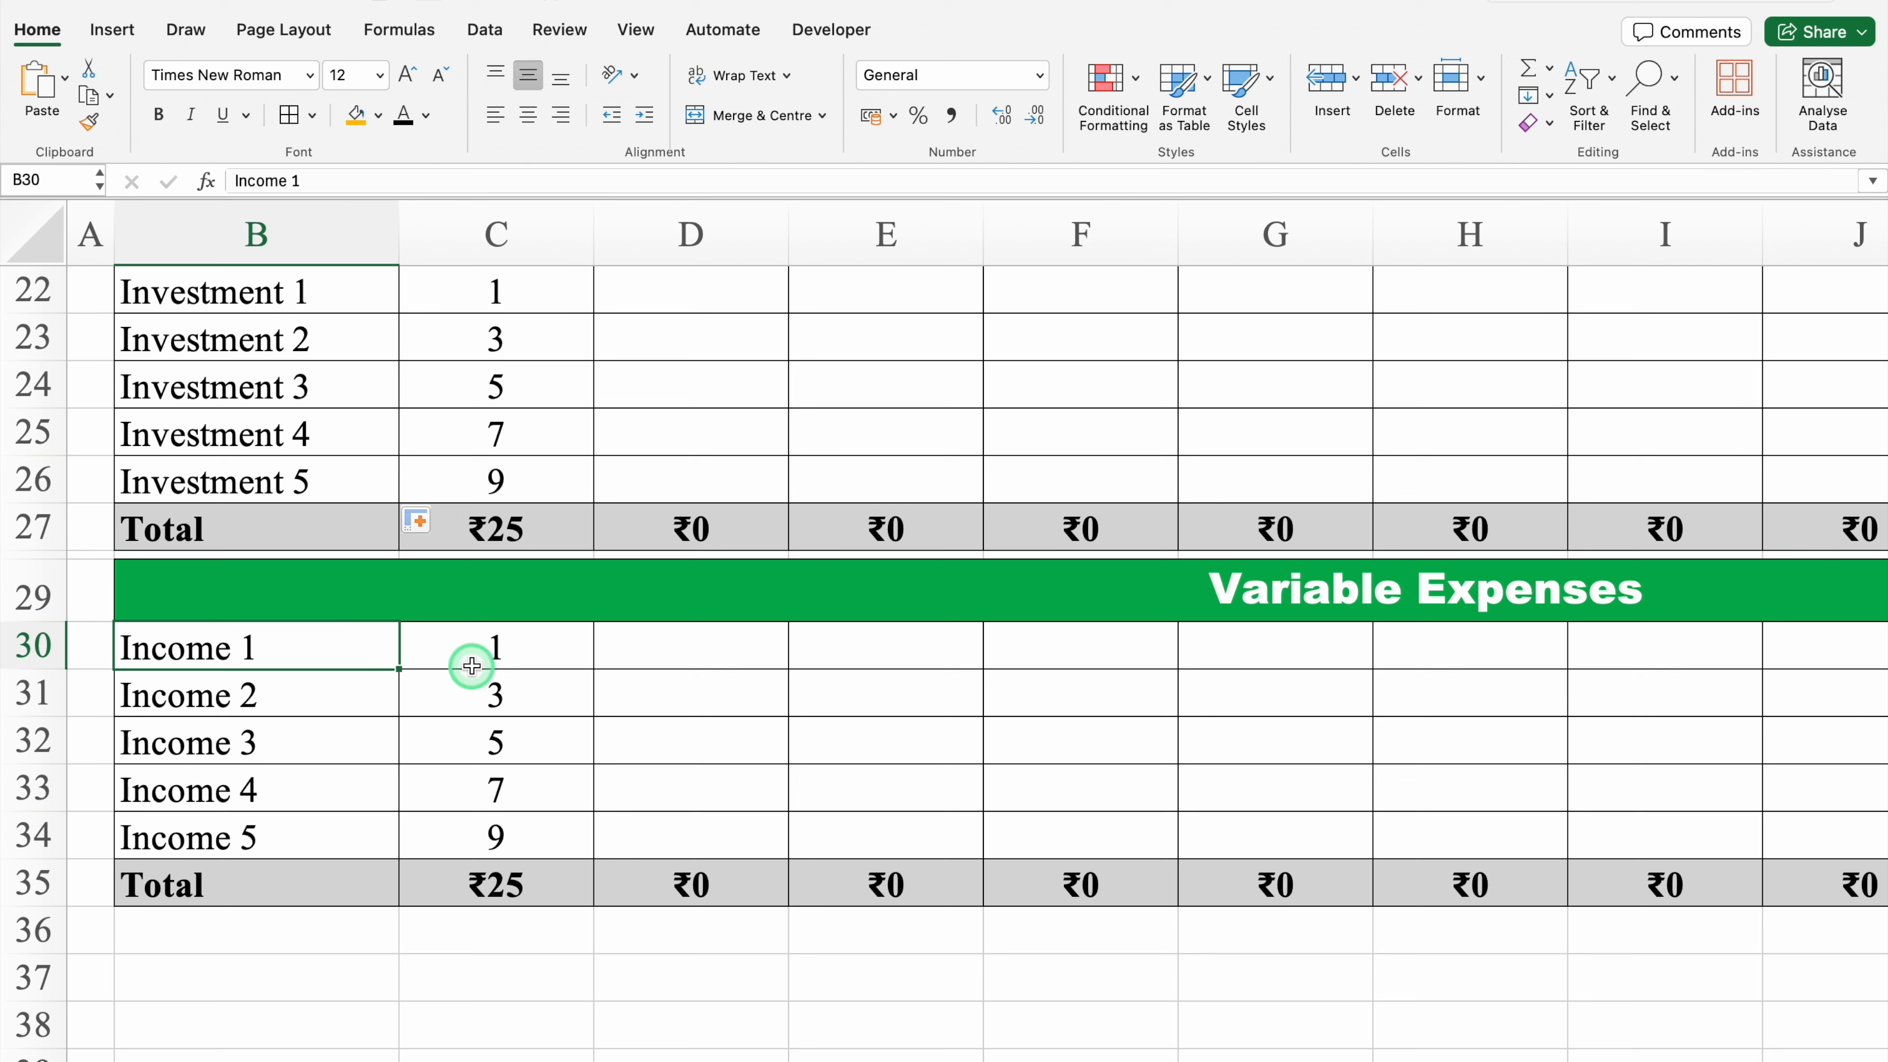
type("Electricity")
key("Return")
type("Shopping")
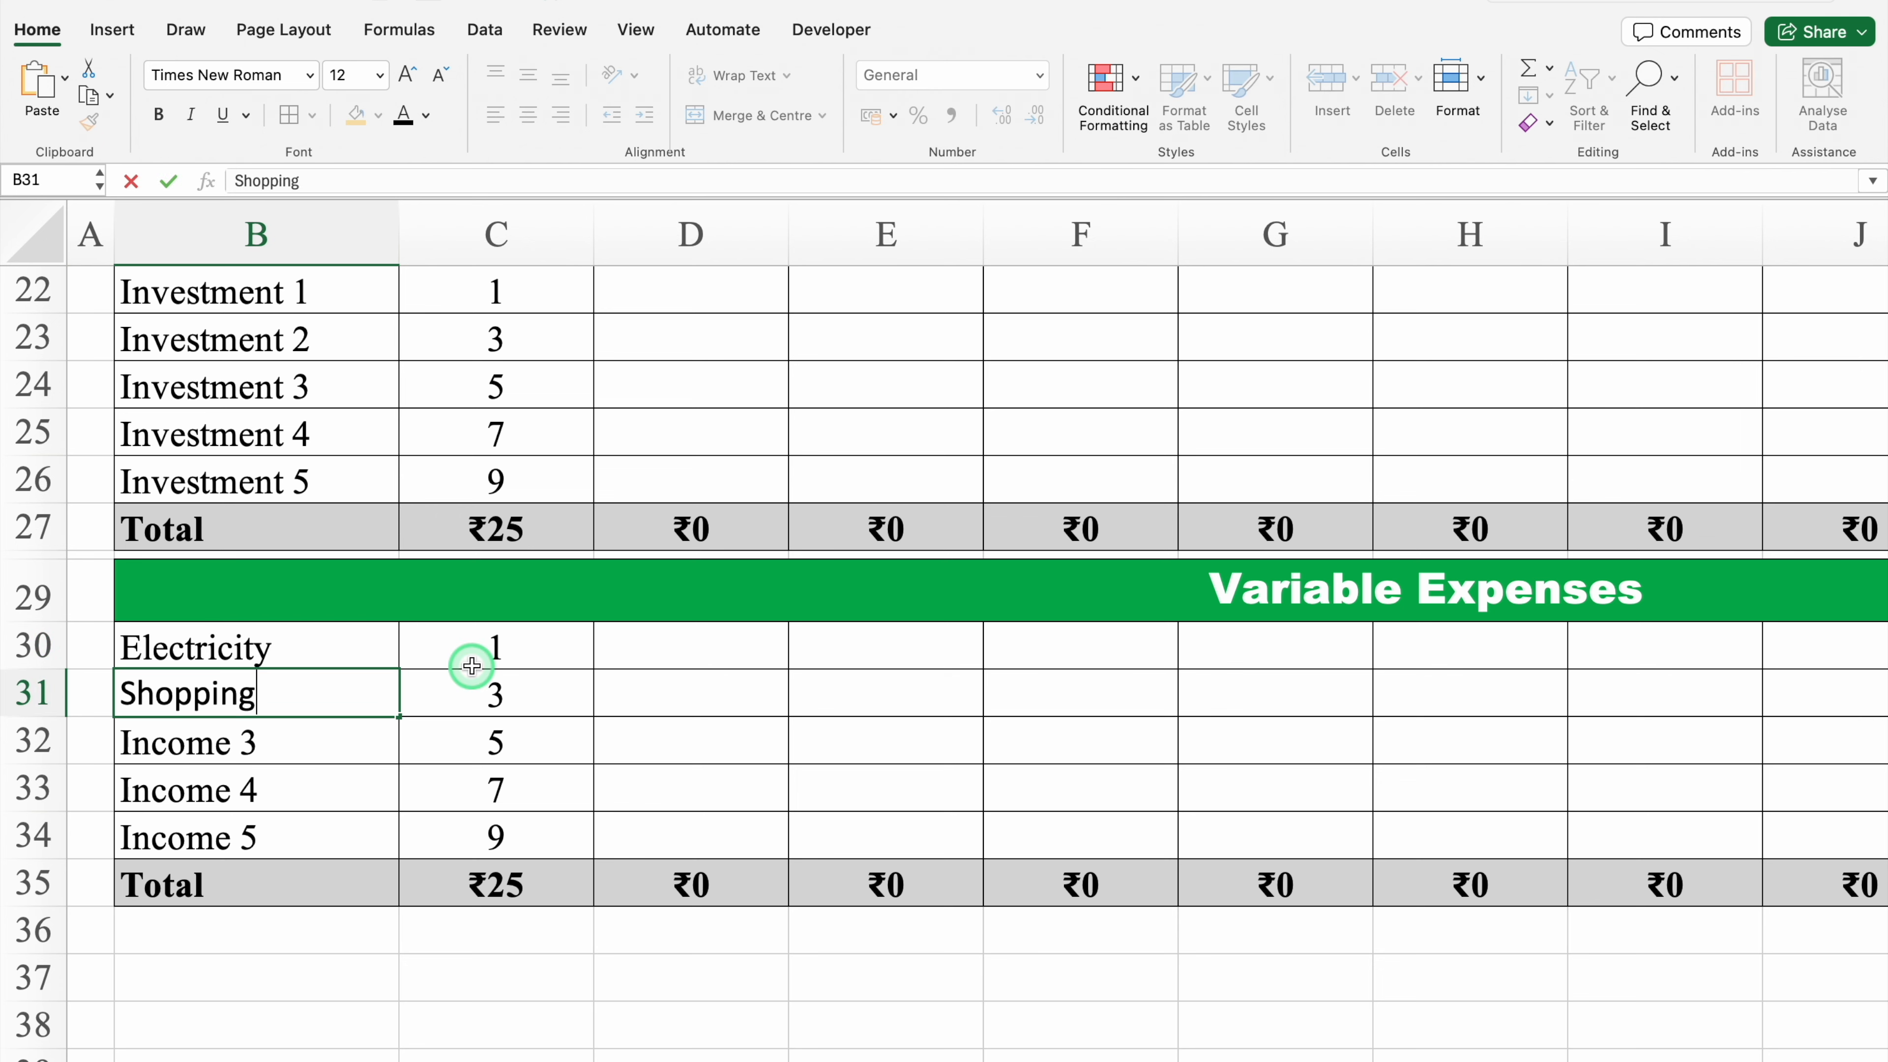
key("Return")
type("Food")
key("Return")
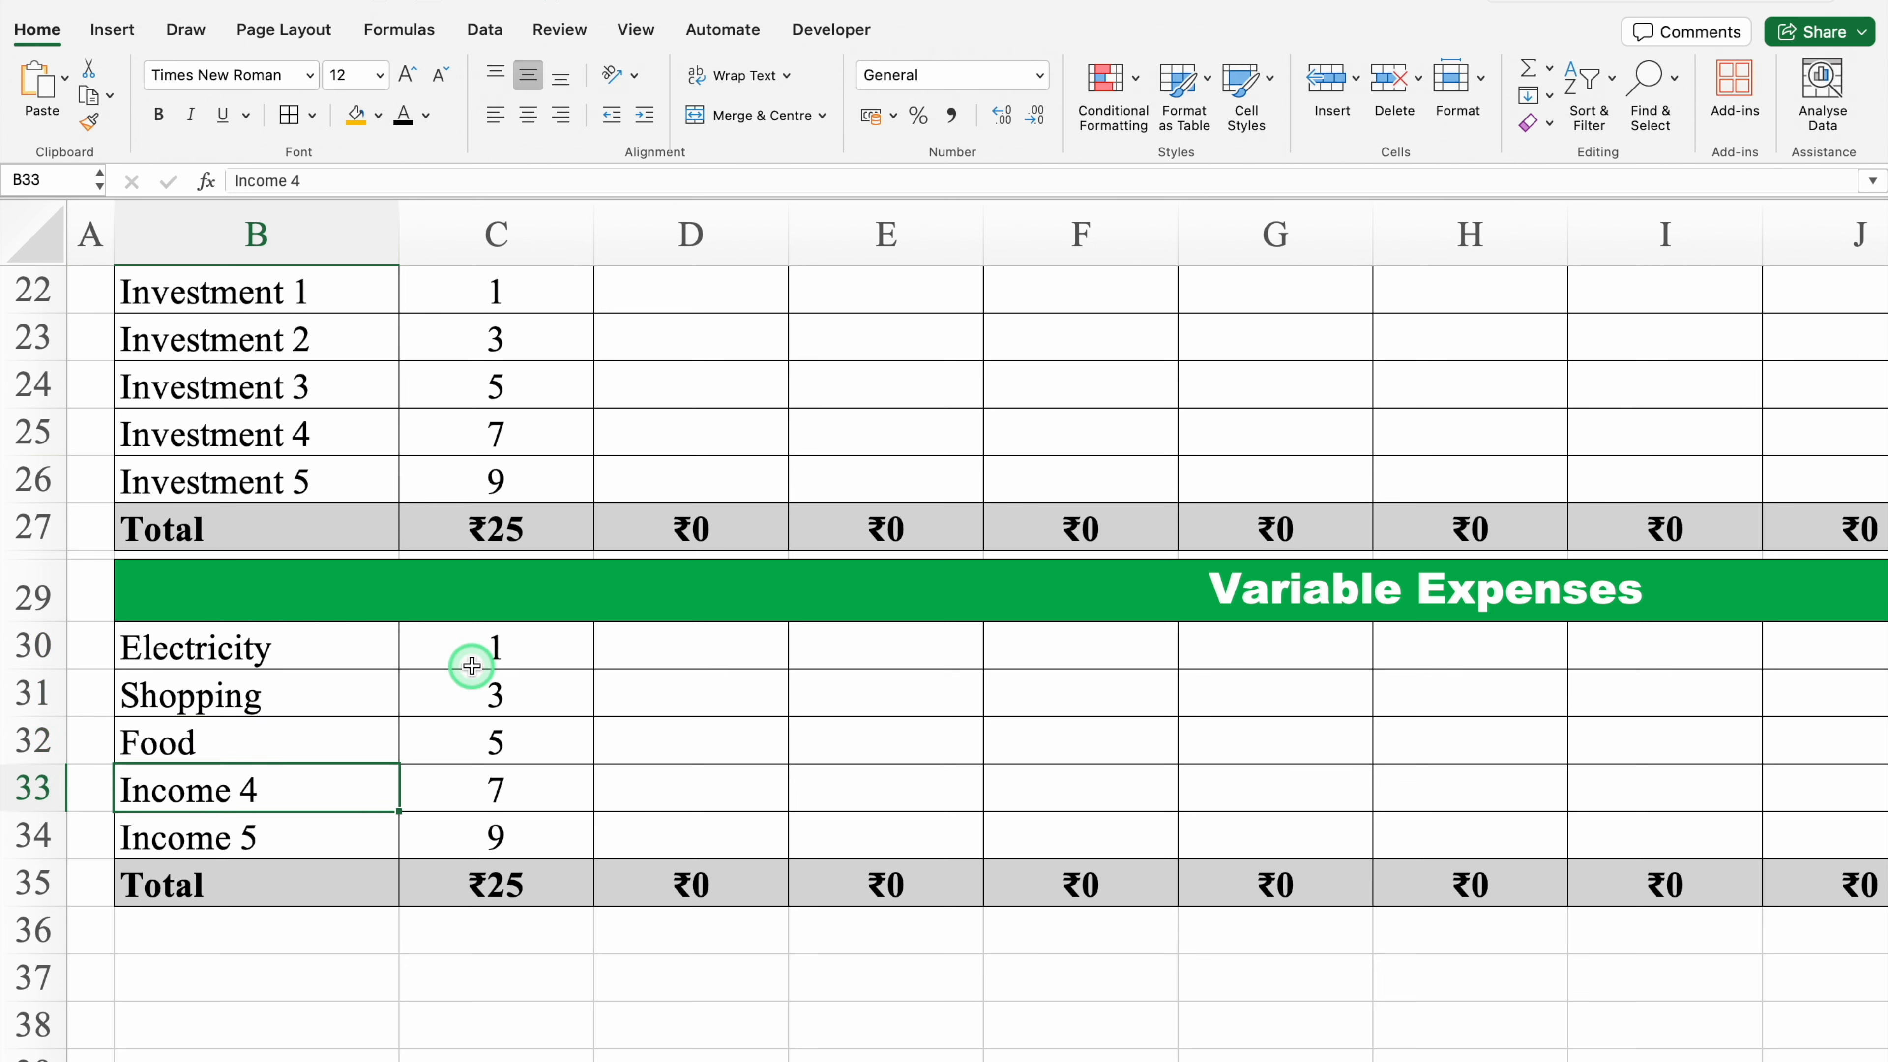
type("Mobile Bill")
key("Return")
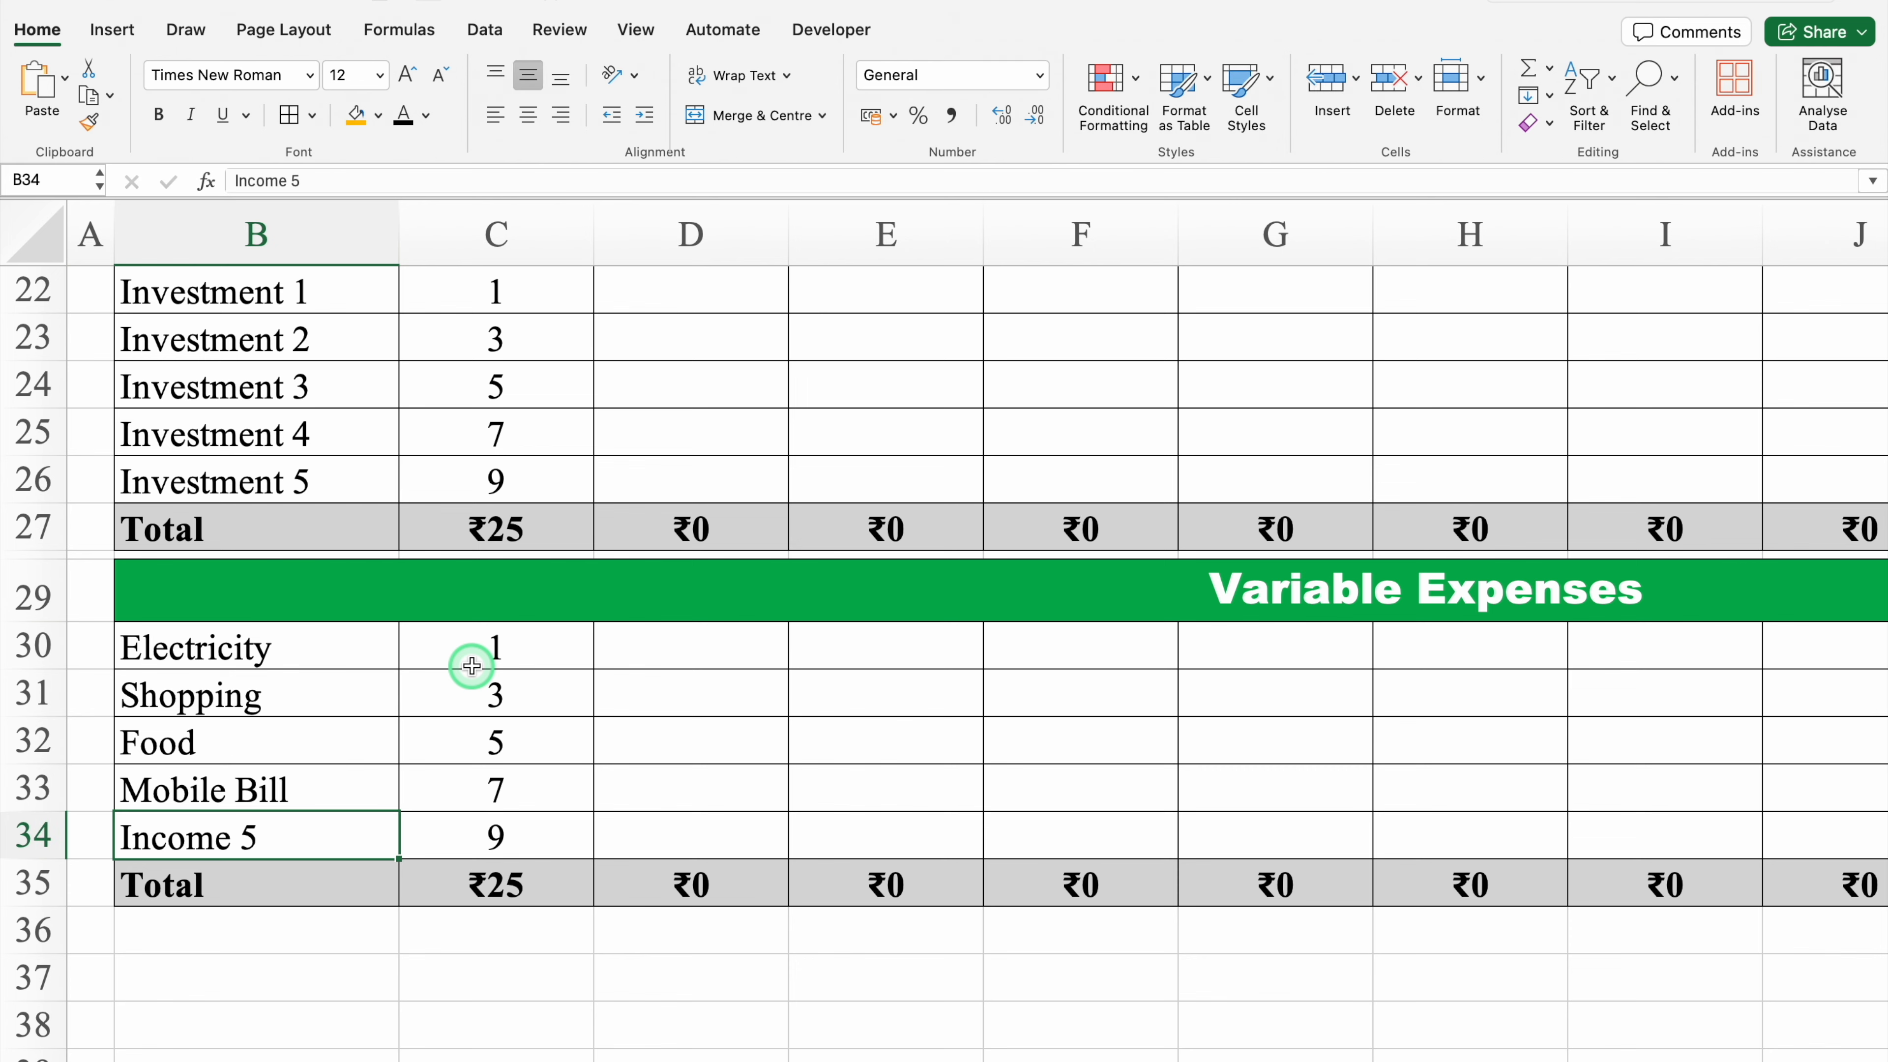
type("Others")
Step: Clear the sample amounts in C30:C34 of the Variable Expenses block
left_click_drag(472, 666, 546, 839)
key("Delete")
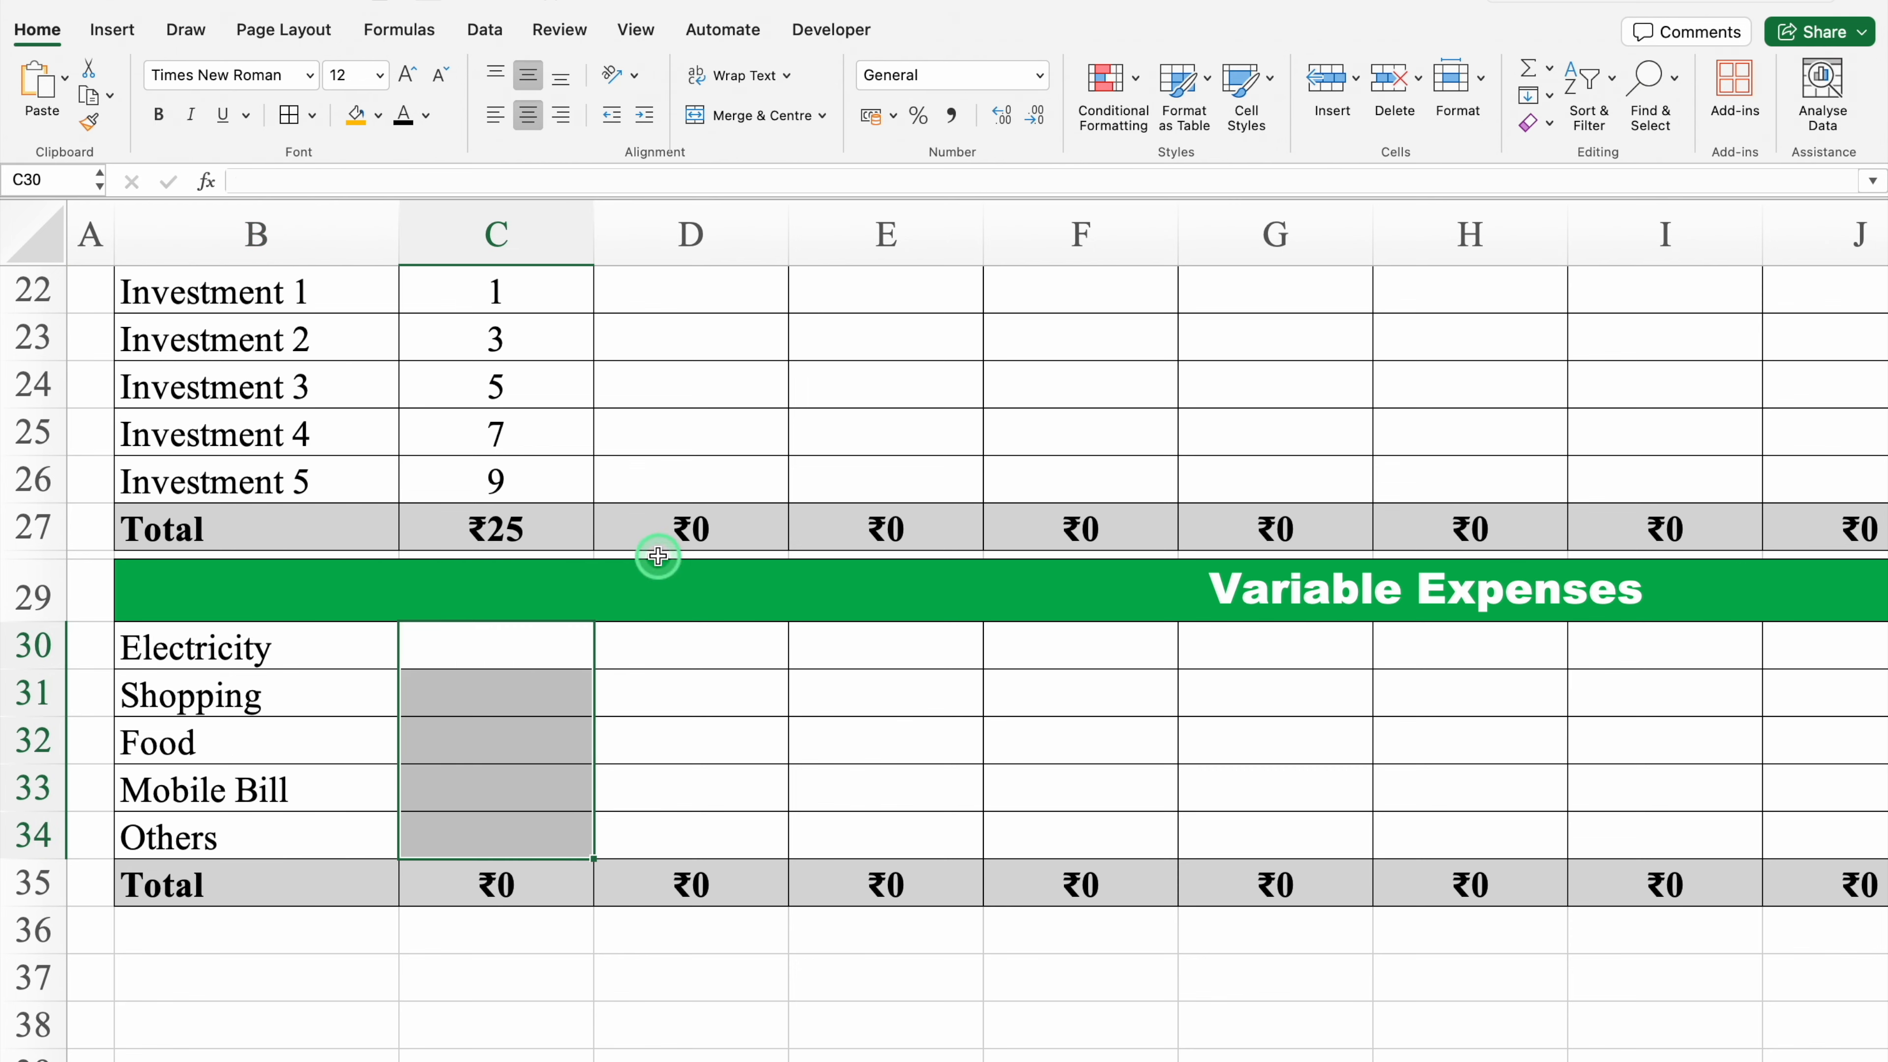
scroll(1828, 617, "up", 5)
left_click_drag(496, 653, 561, 831)
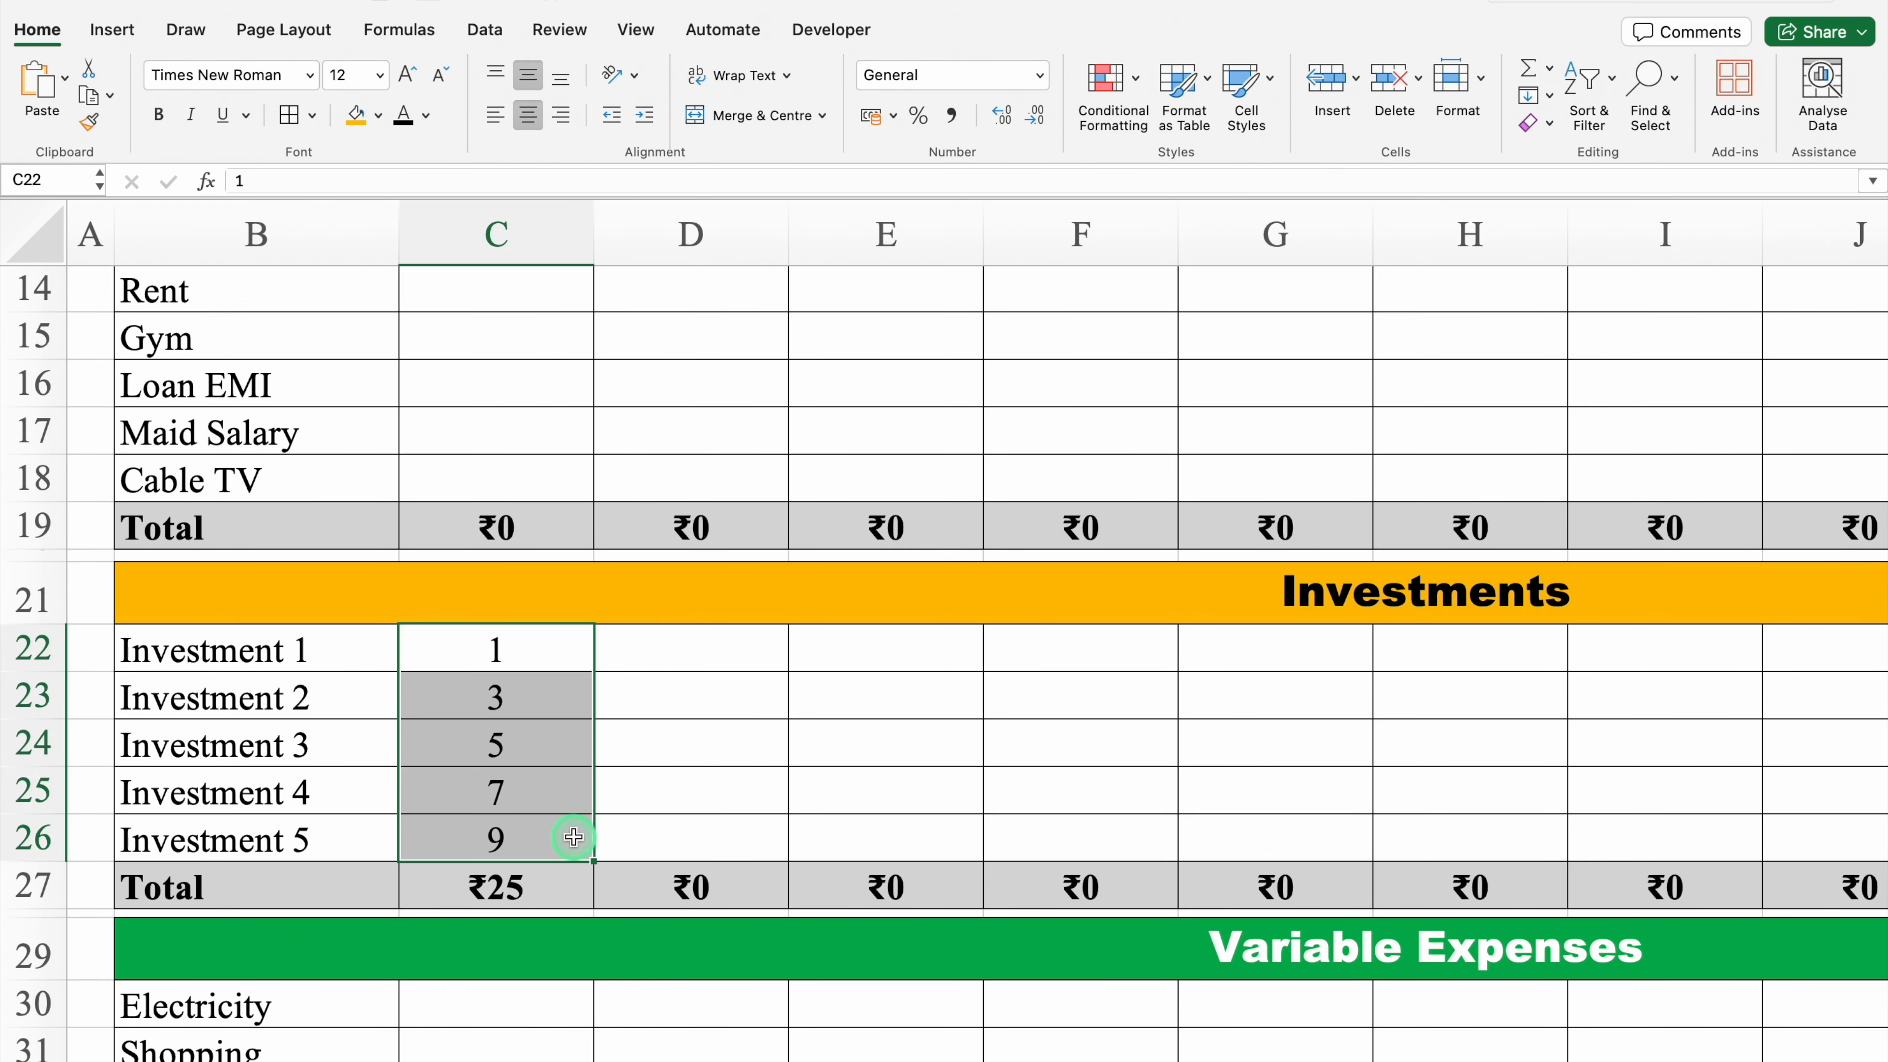
scroll(913, 543, "up", 8)
left_click(528, 539)
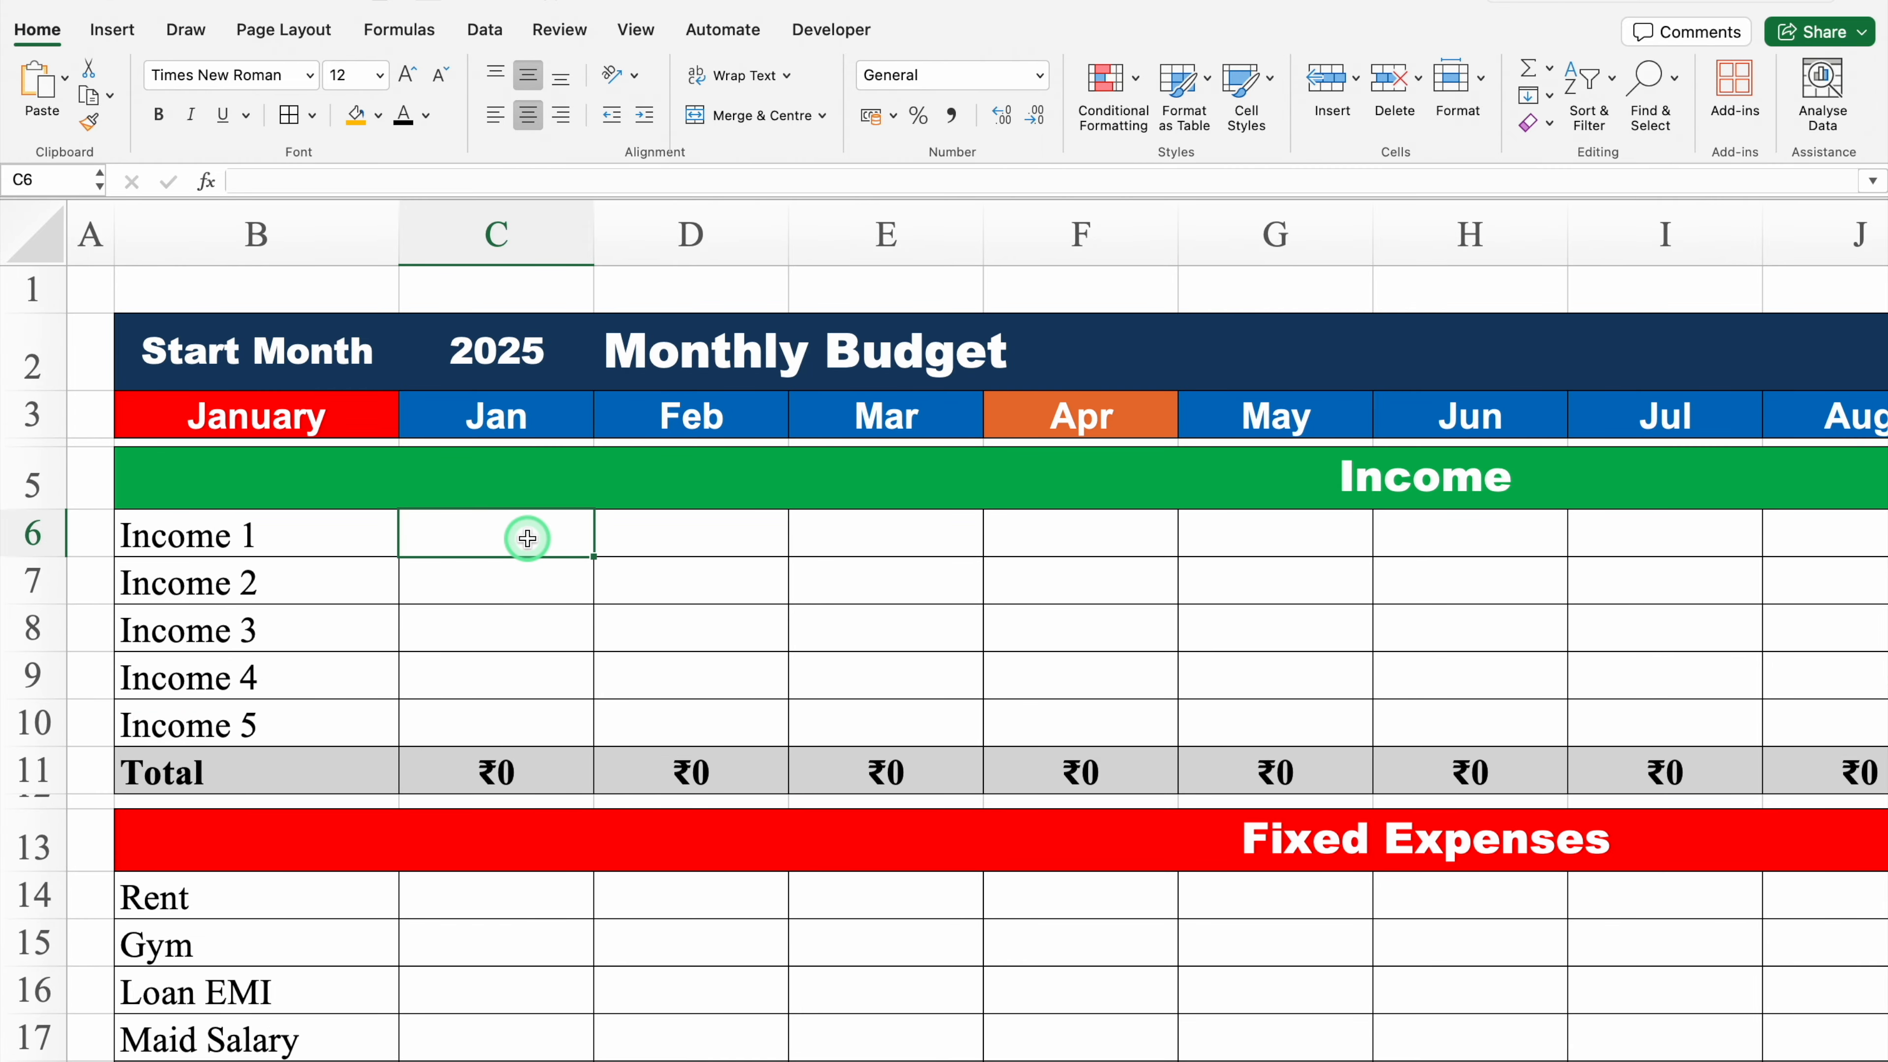
left_click(668, 536)
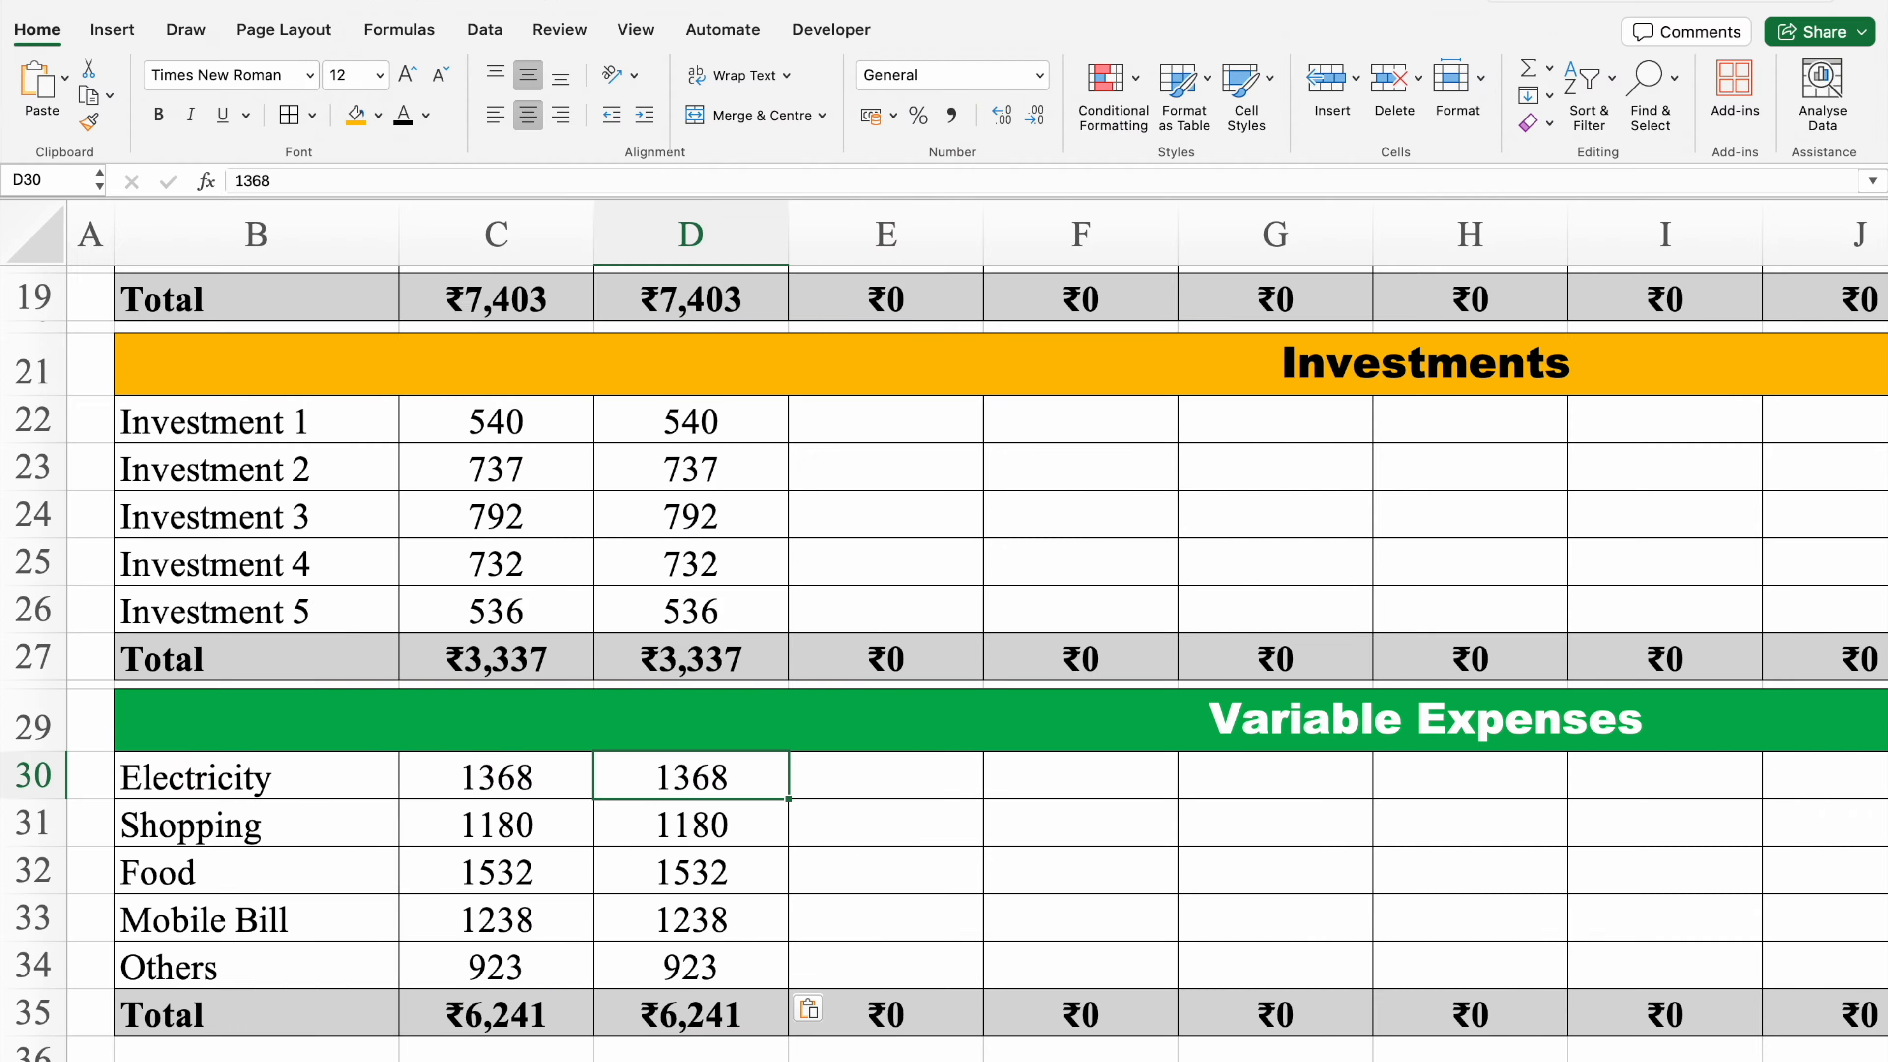
scroll(1877, 409, "up", 6)
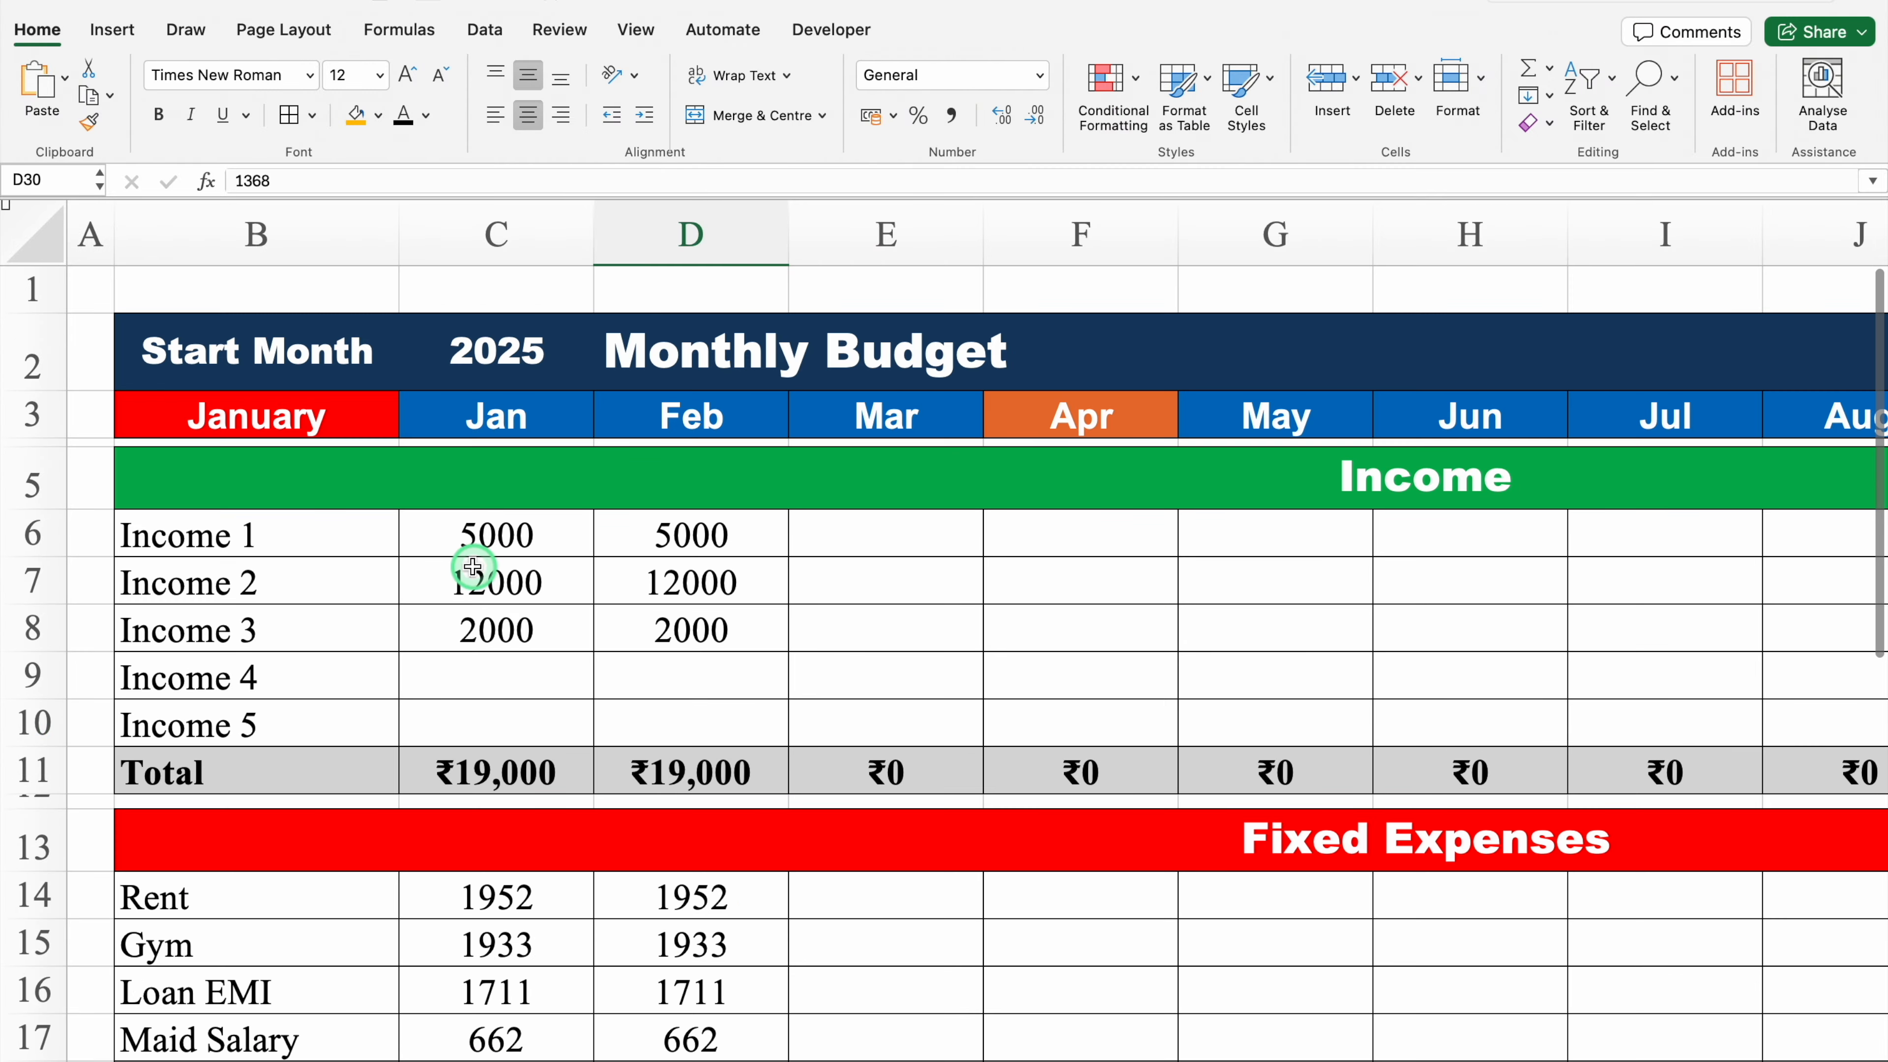
Step: Shrink row 36 into a narrow spacer row below the Variable Expenses total
left_click(529, 569)
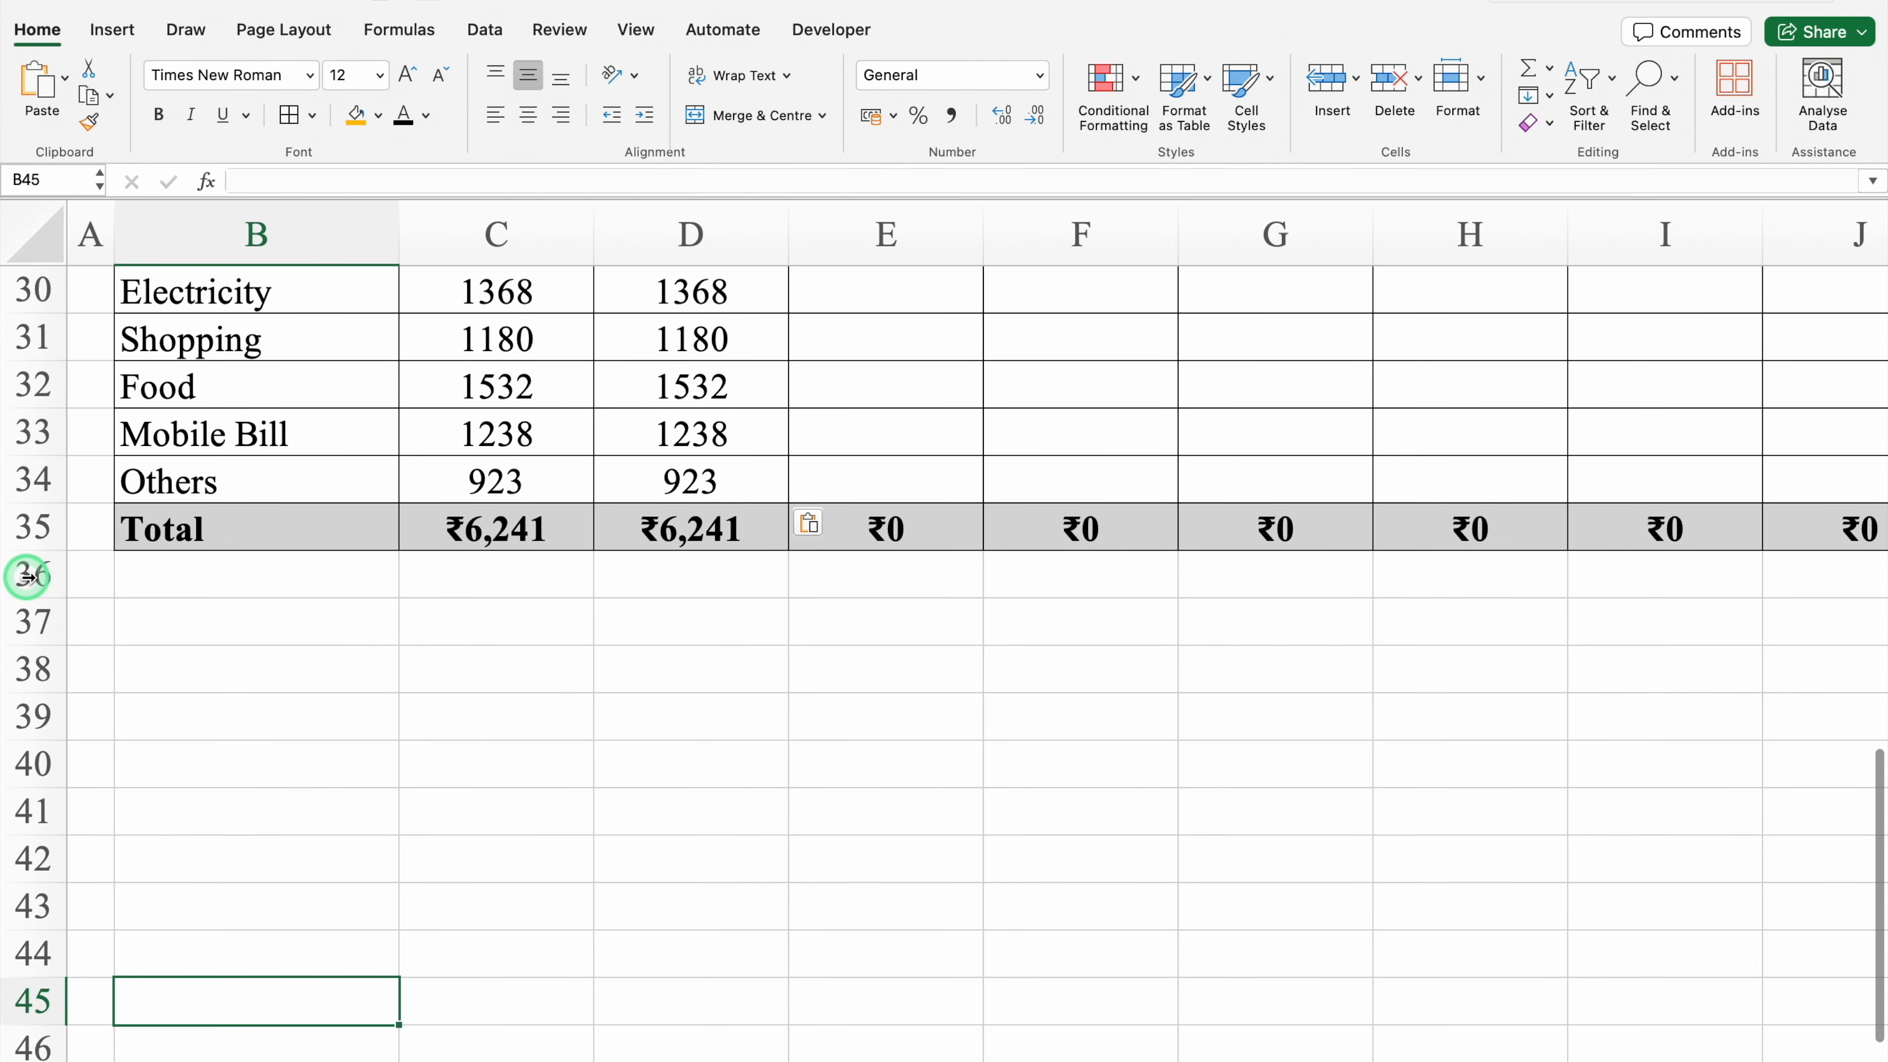
left_click(27, 576)
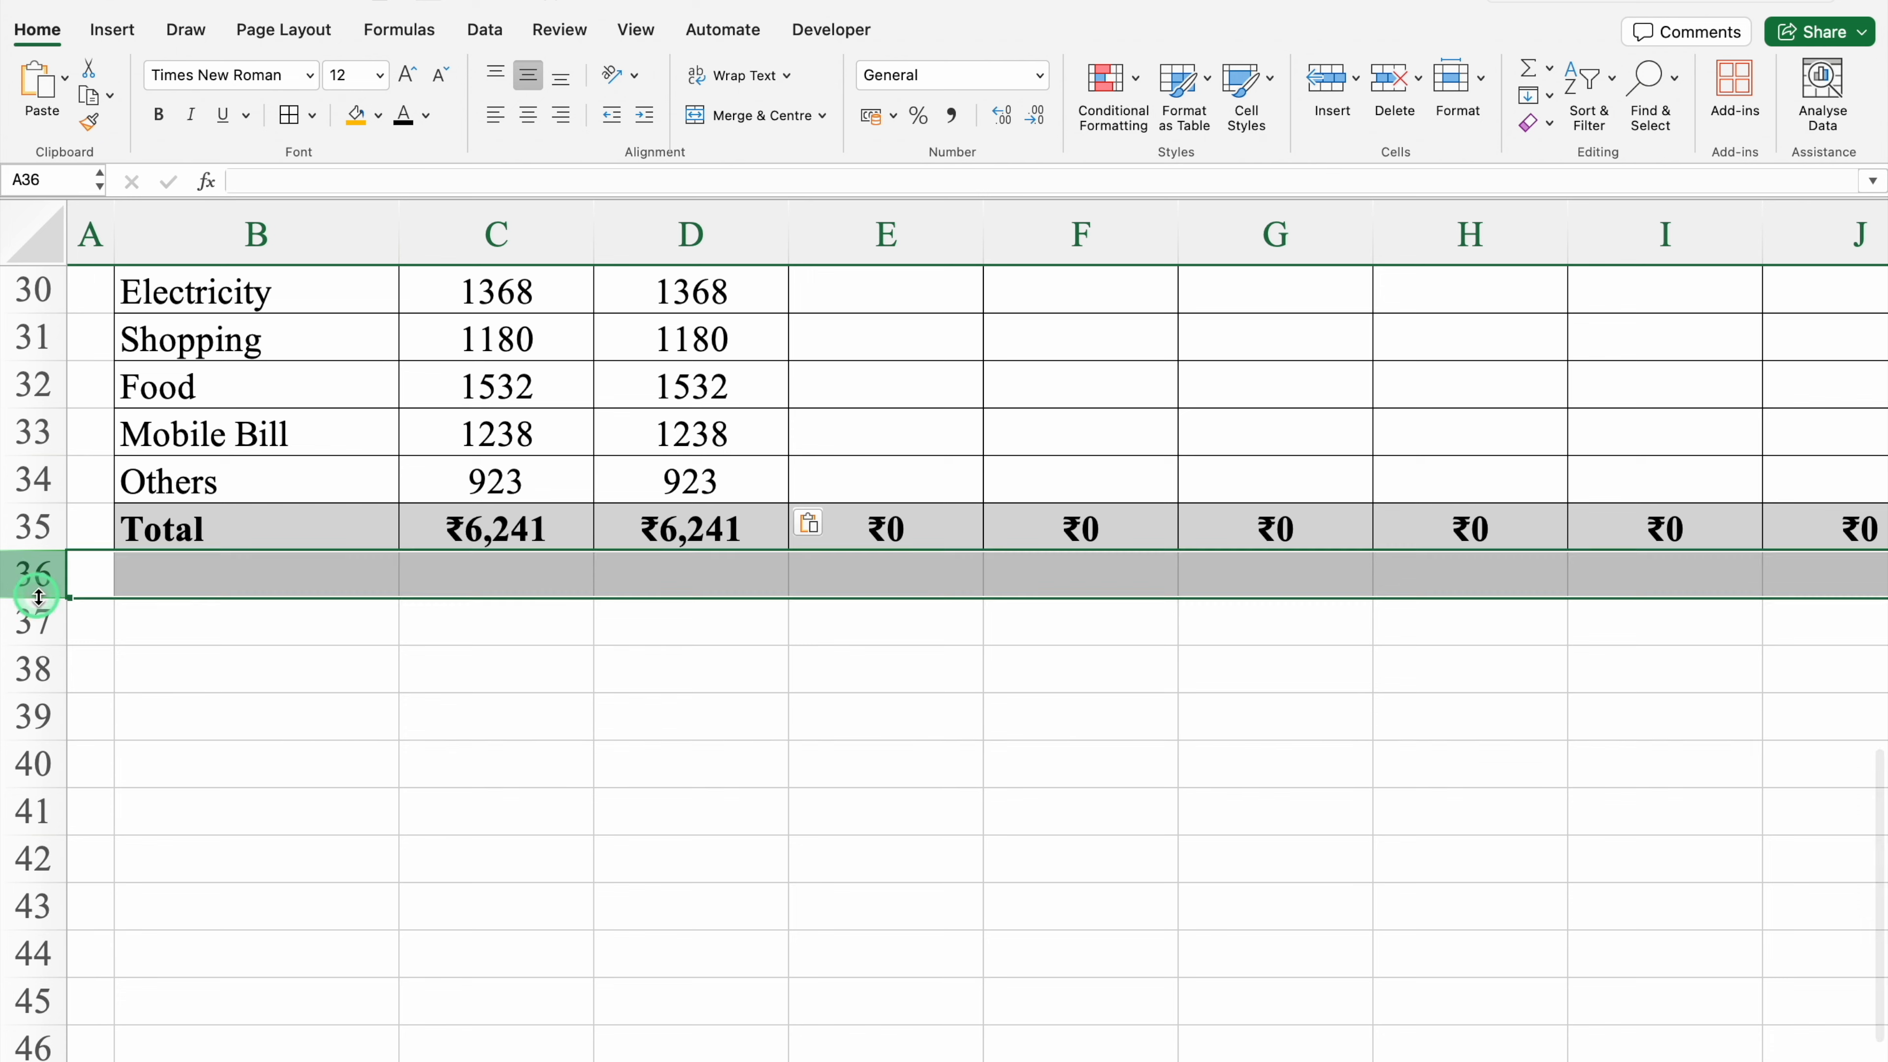
left_click_drag(34, 595, 35, 560)
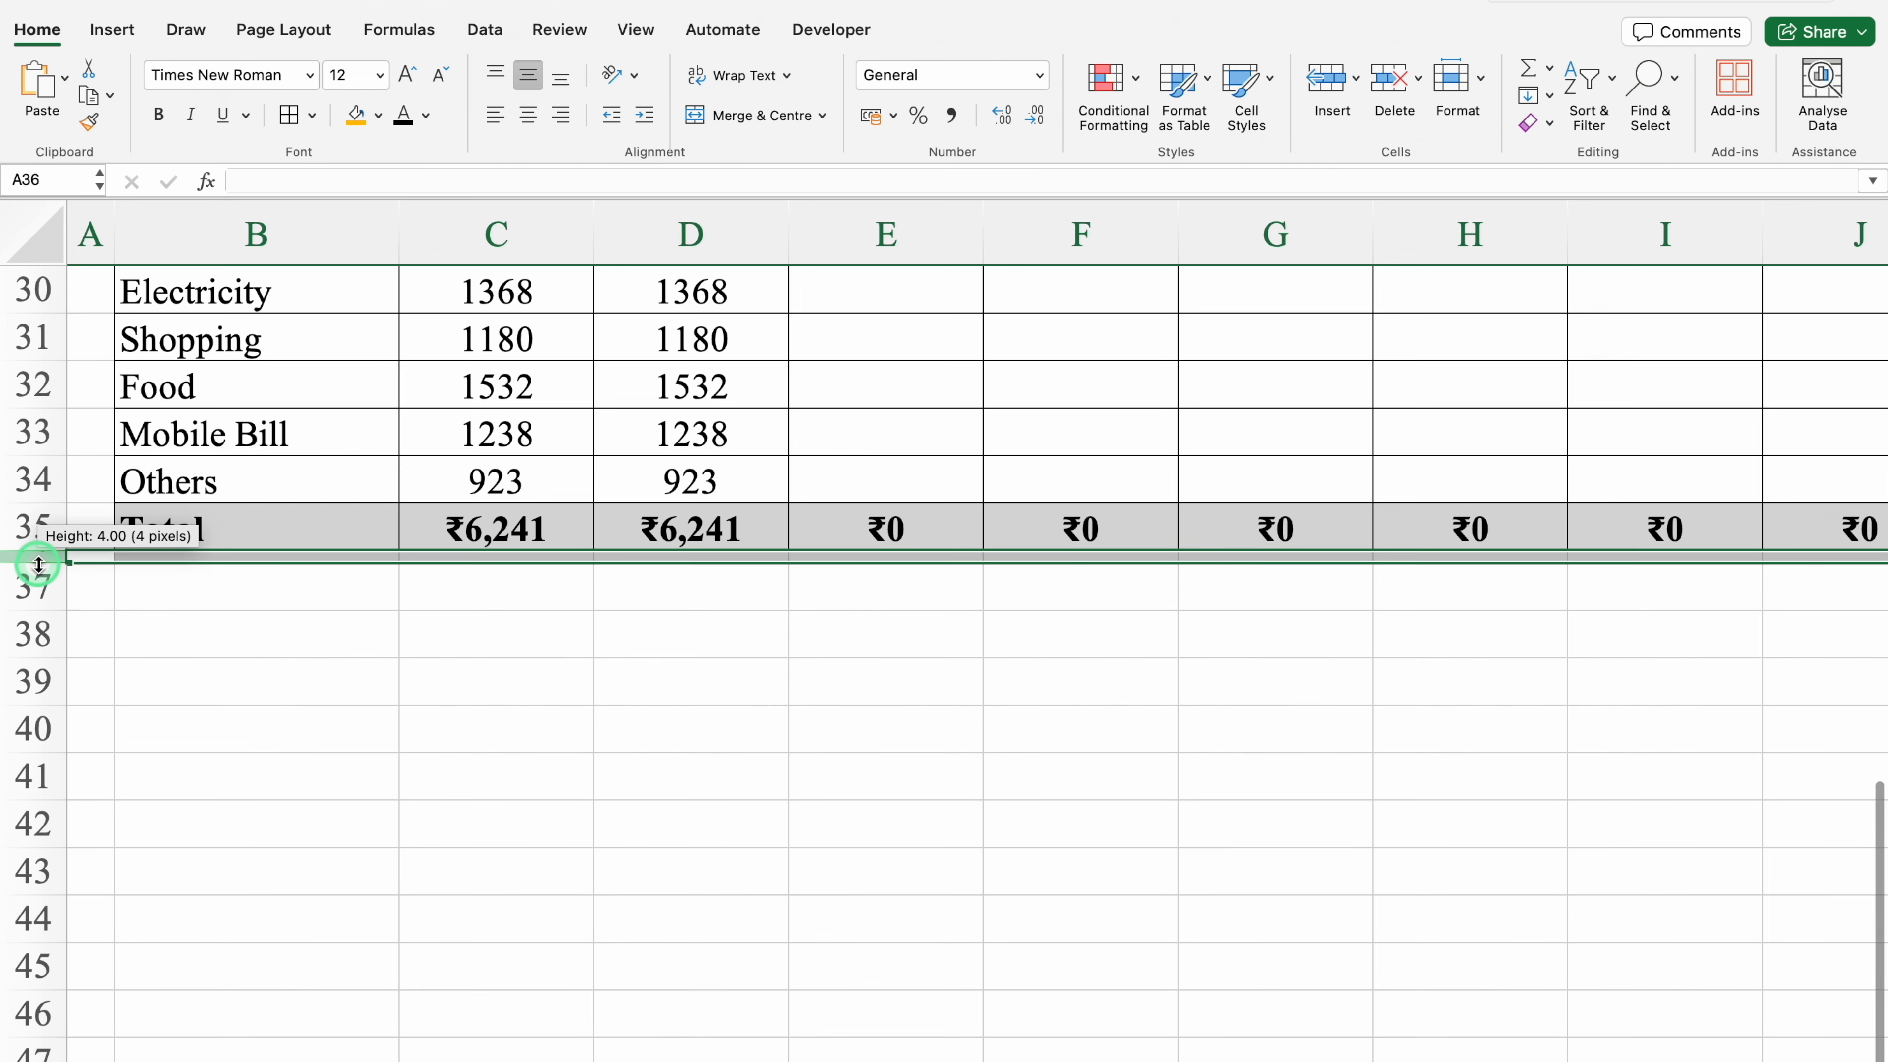
Step: Enter the labels Savings Per Month in B37 and Balance Till Date in B38, widening column B
left_click(182, 587)
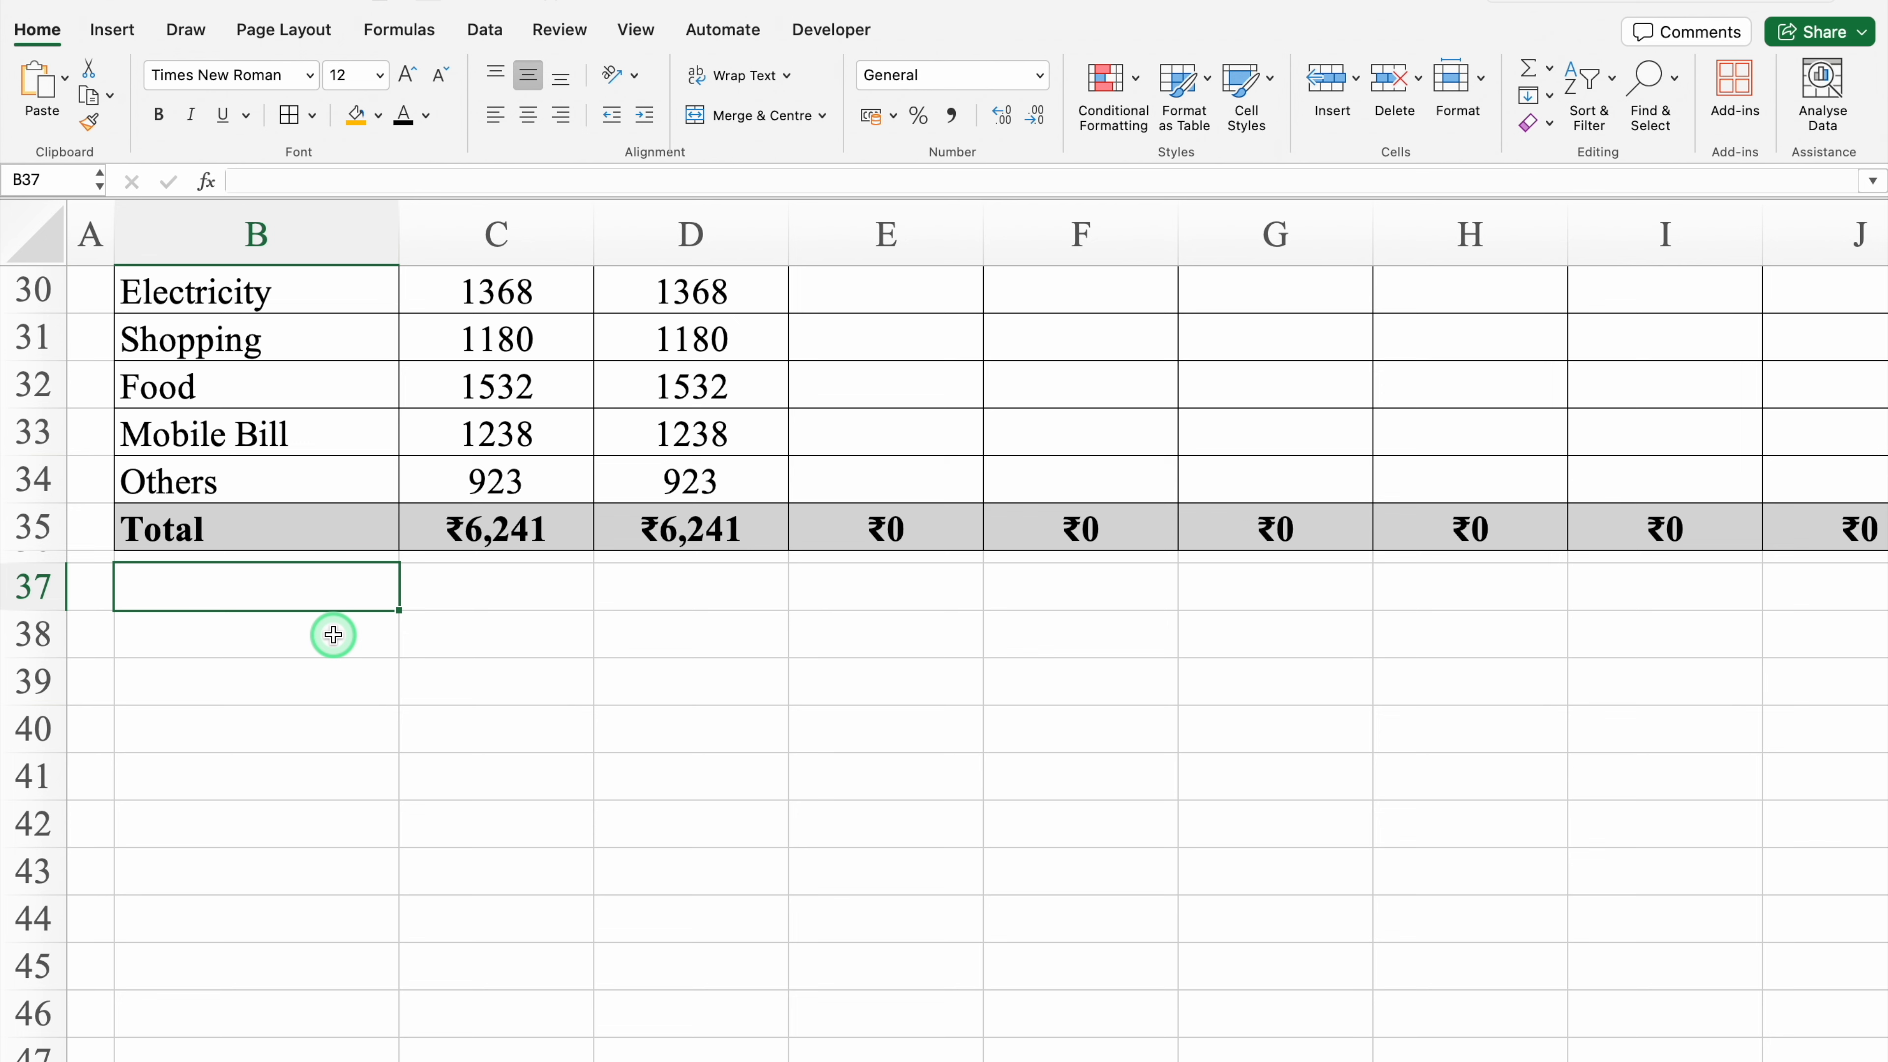
type("Savings Per Month")
key("Return")
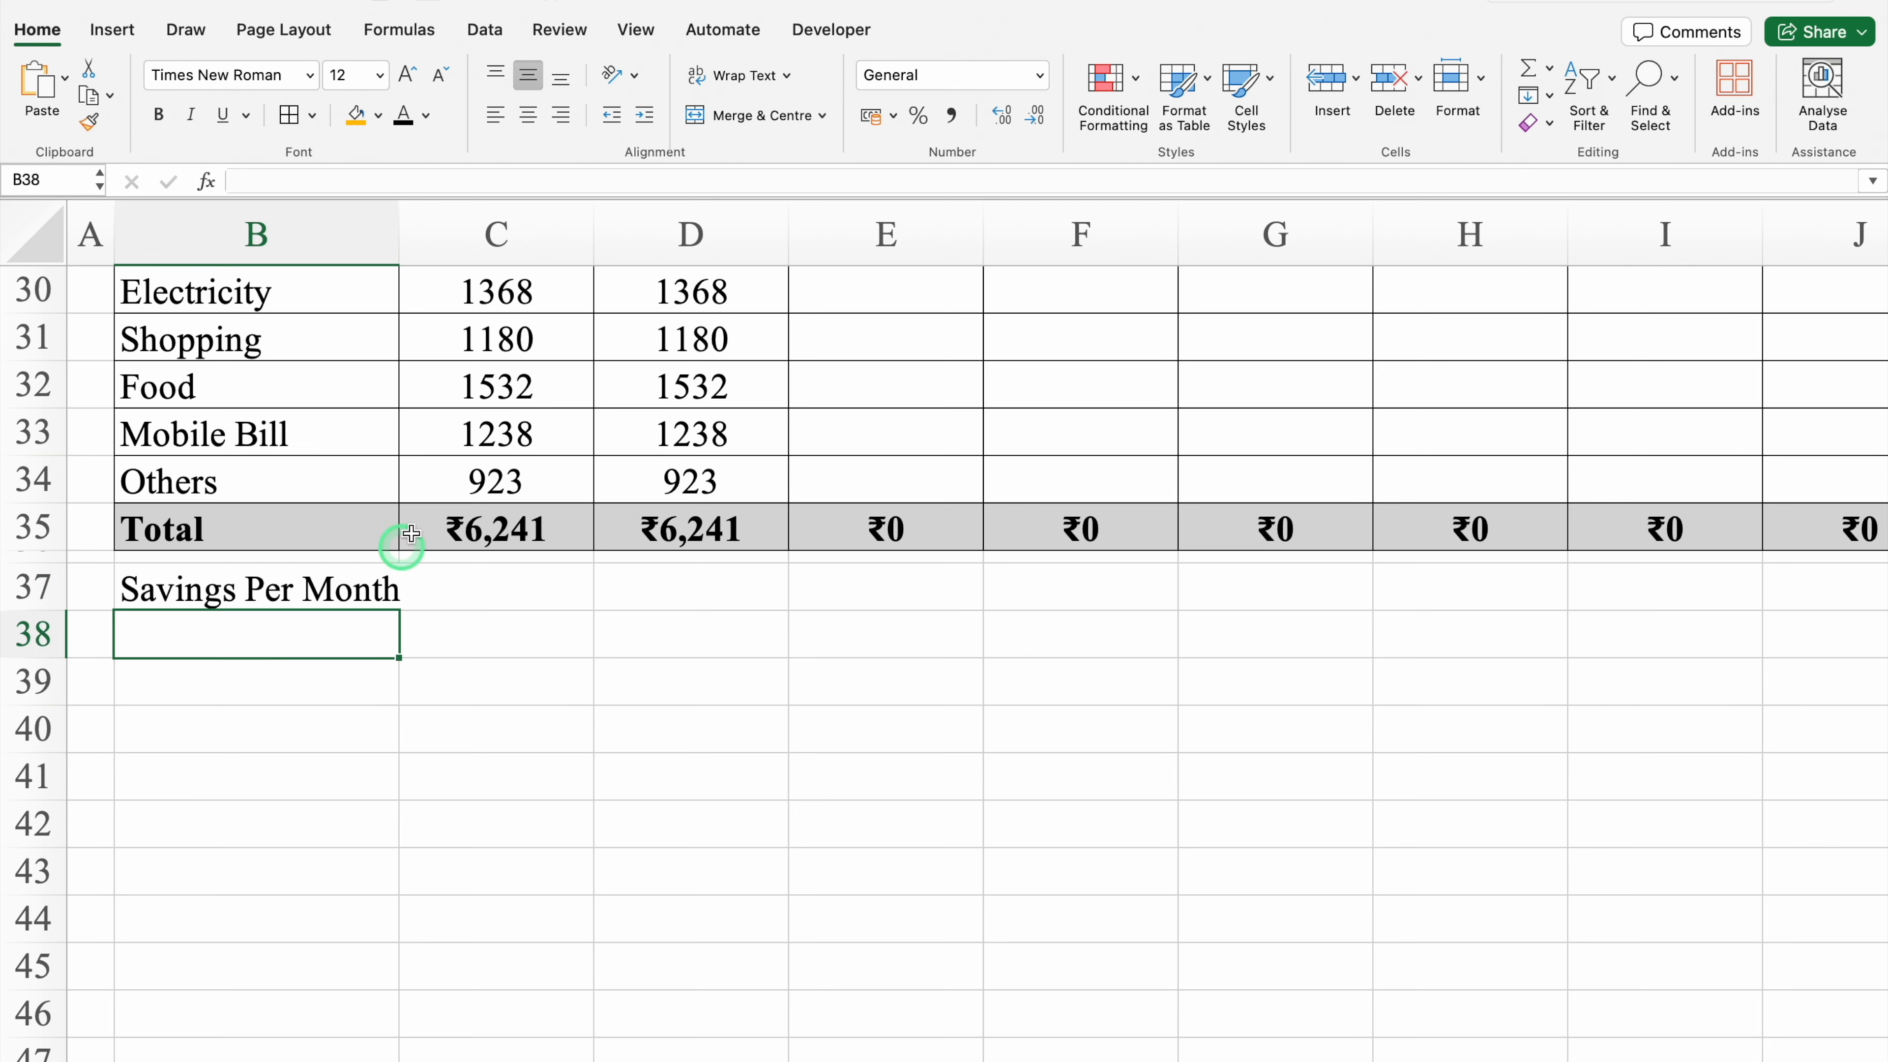
left_click_drag(394, 236, 446, 236)
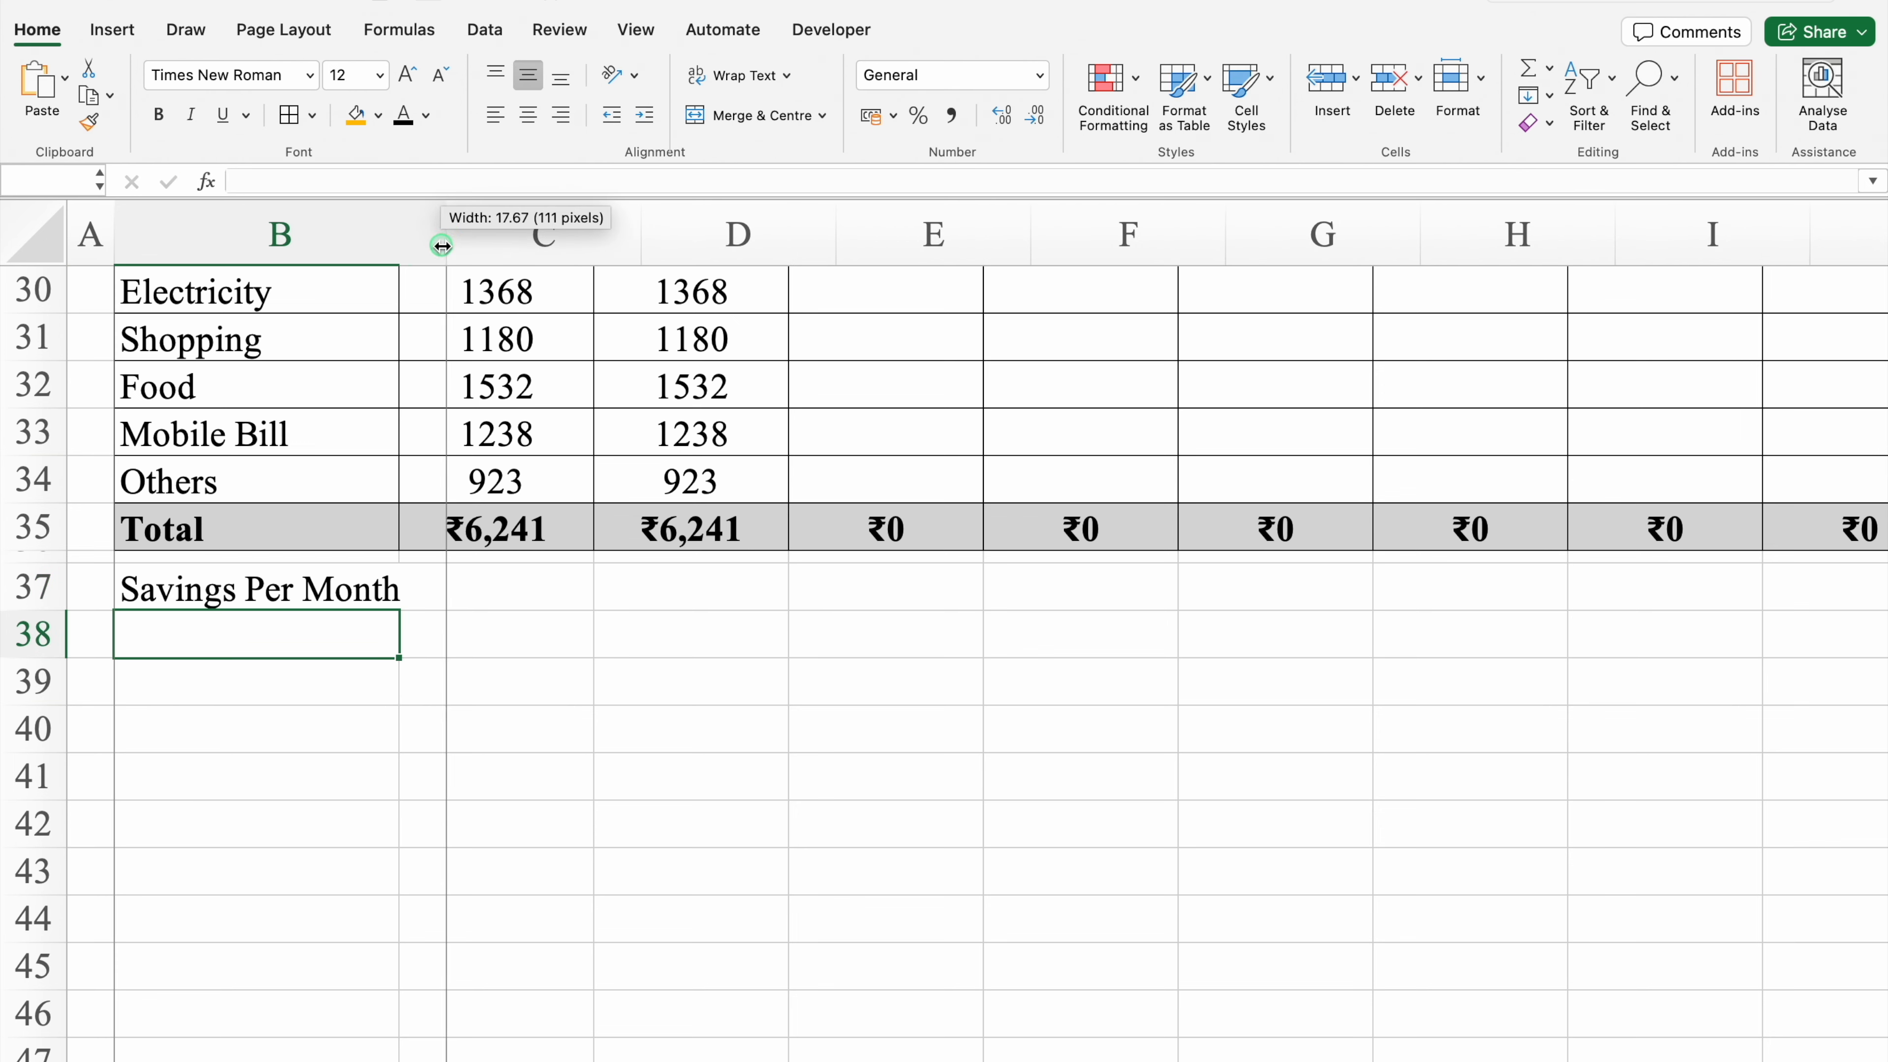
type("Balance T")
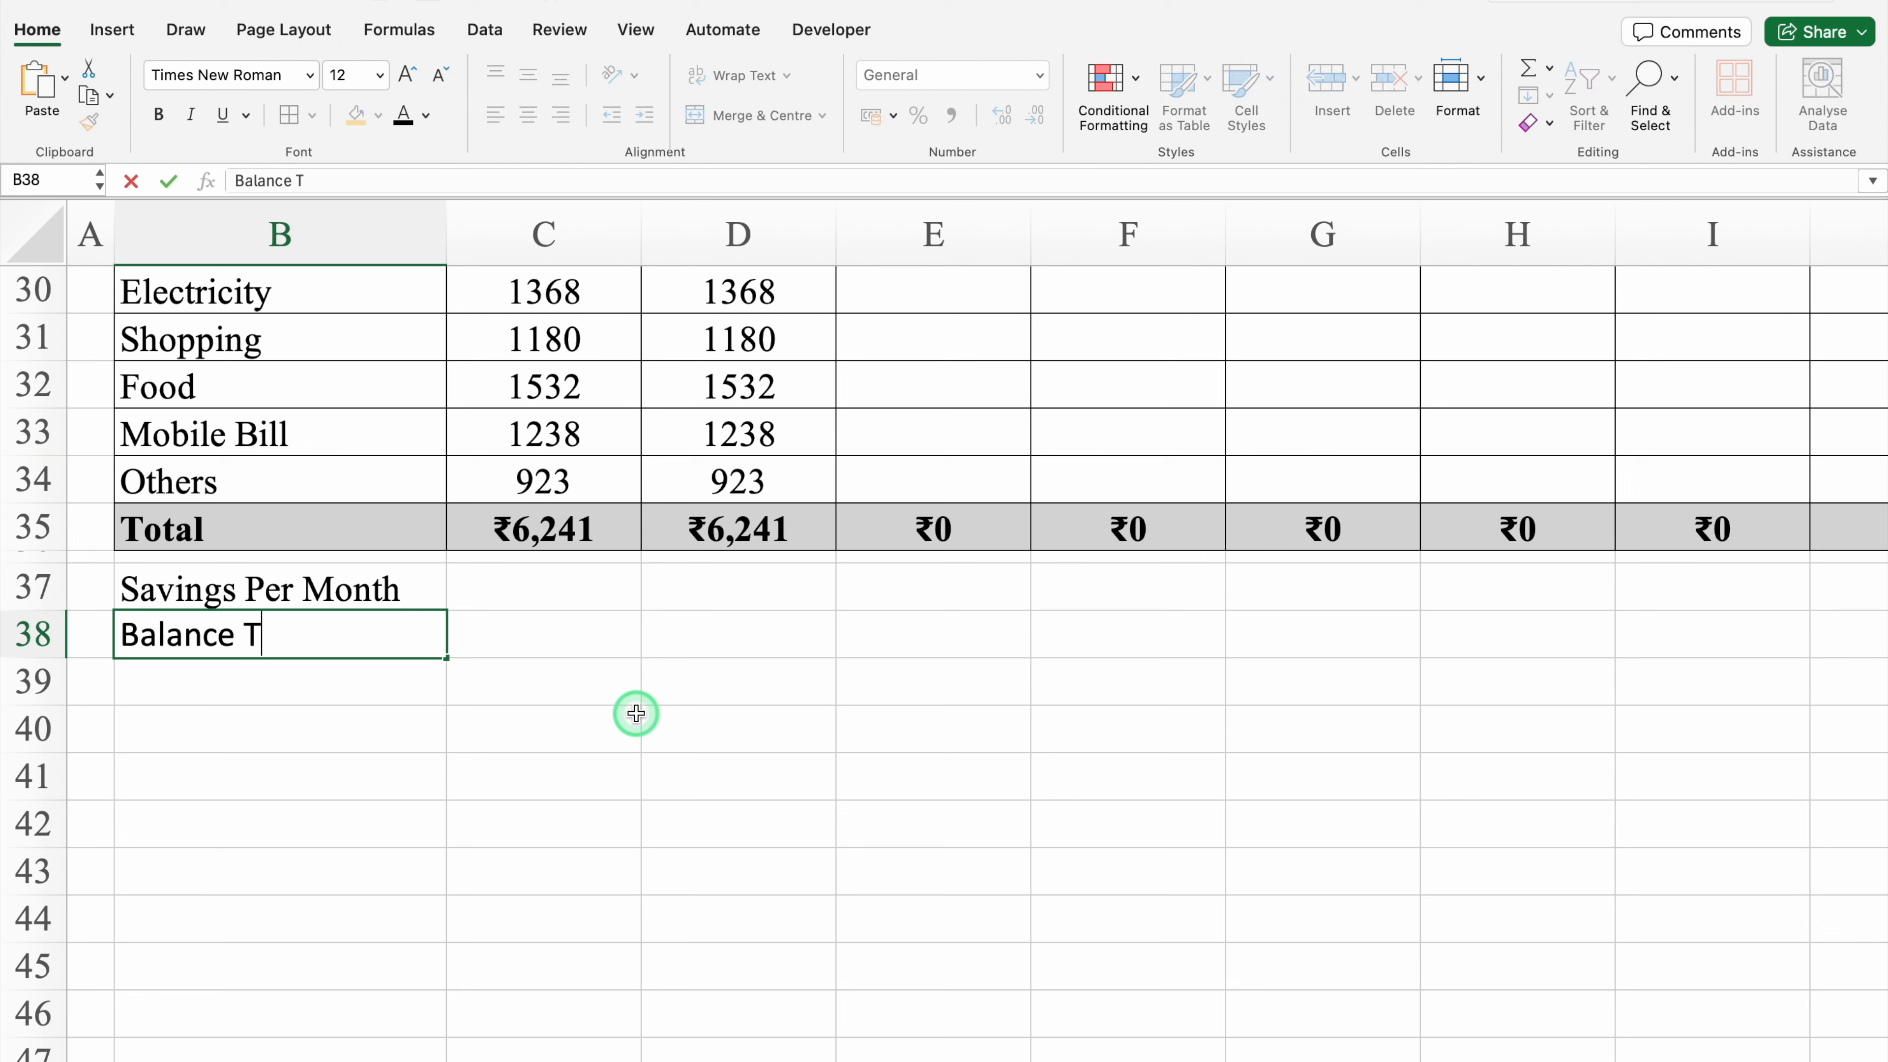
type("ill Date")
Step: Fill B37:B38 with red and set their font colour to white
left_click_drag(388, 586, 344, 629)
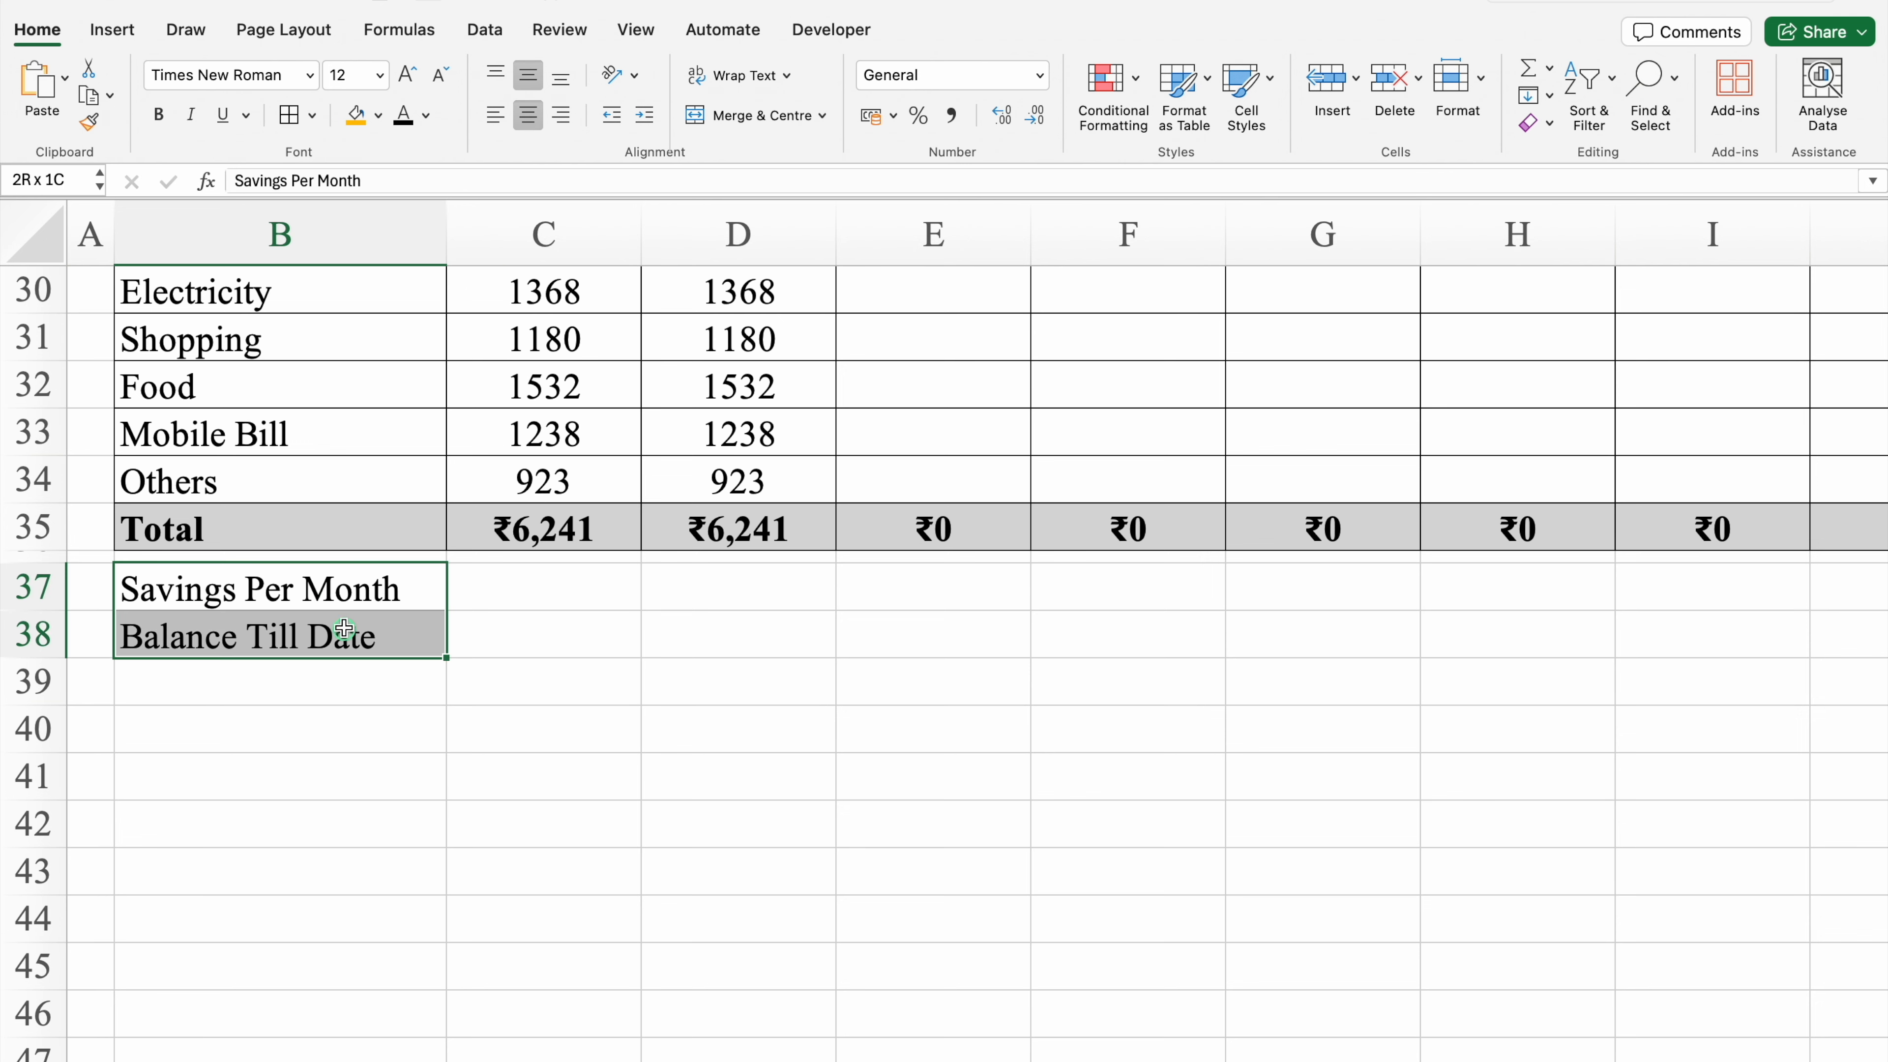
left_click(377, 115)
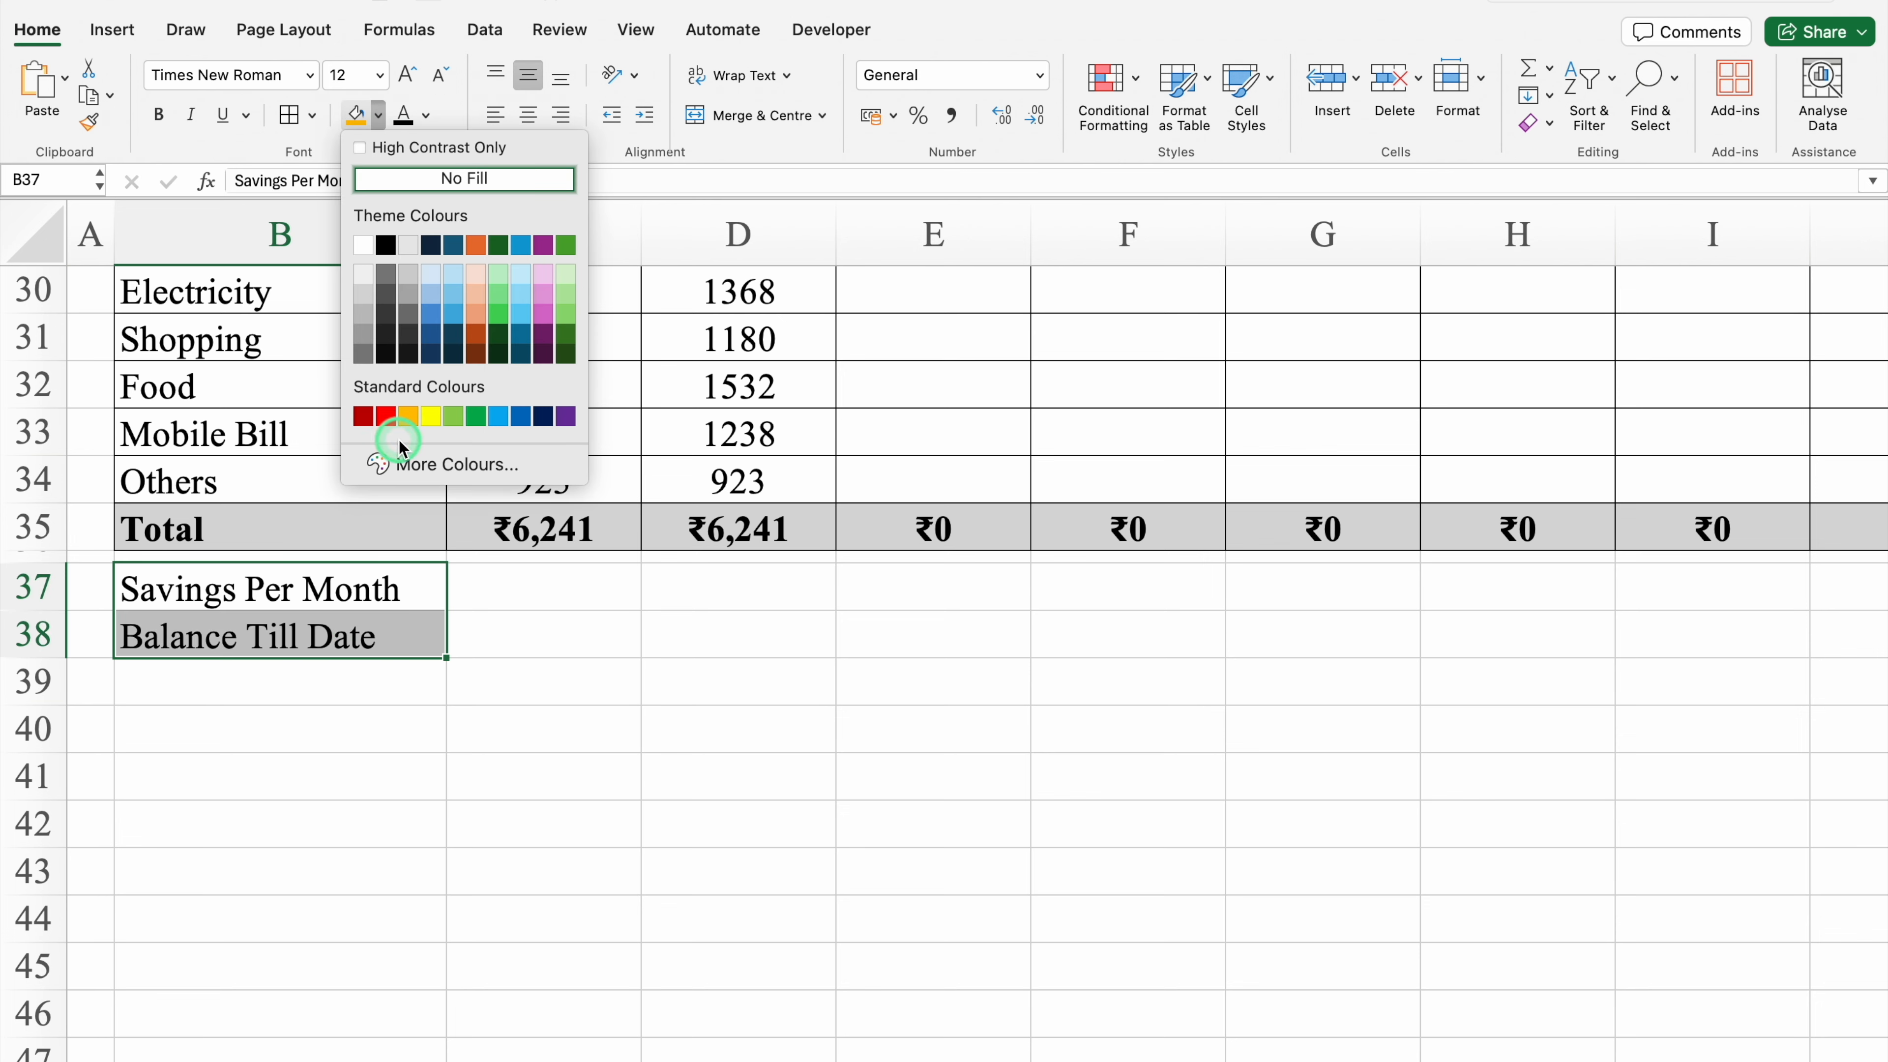
left_click(391, 424)
left_click(416, 116)
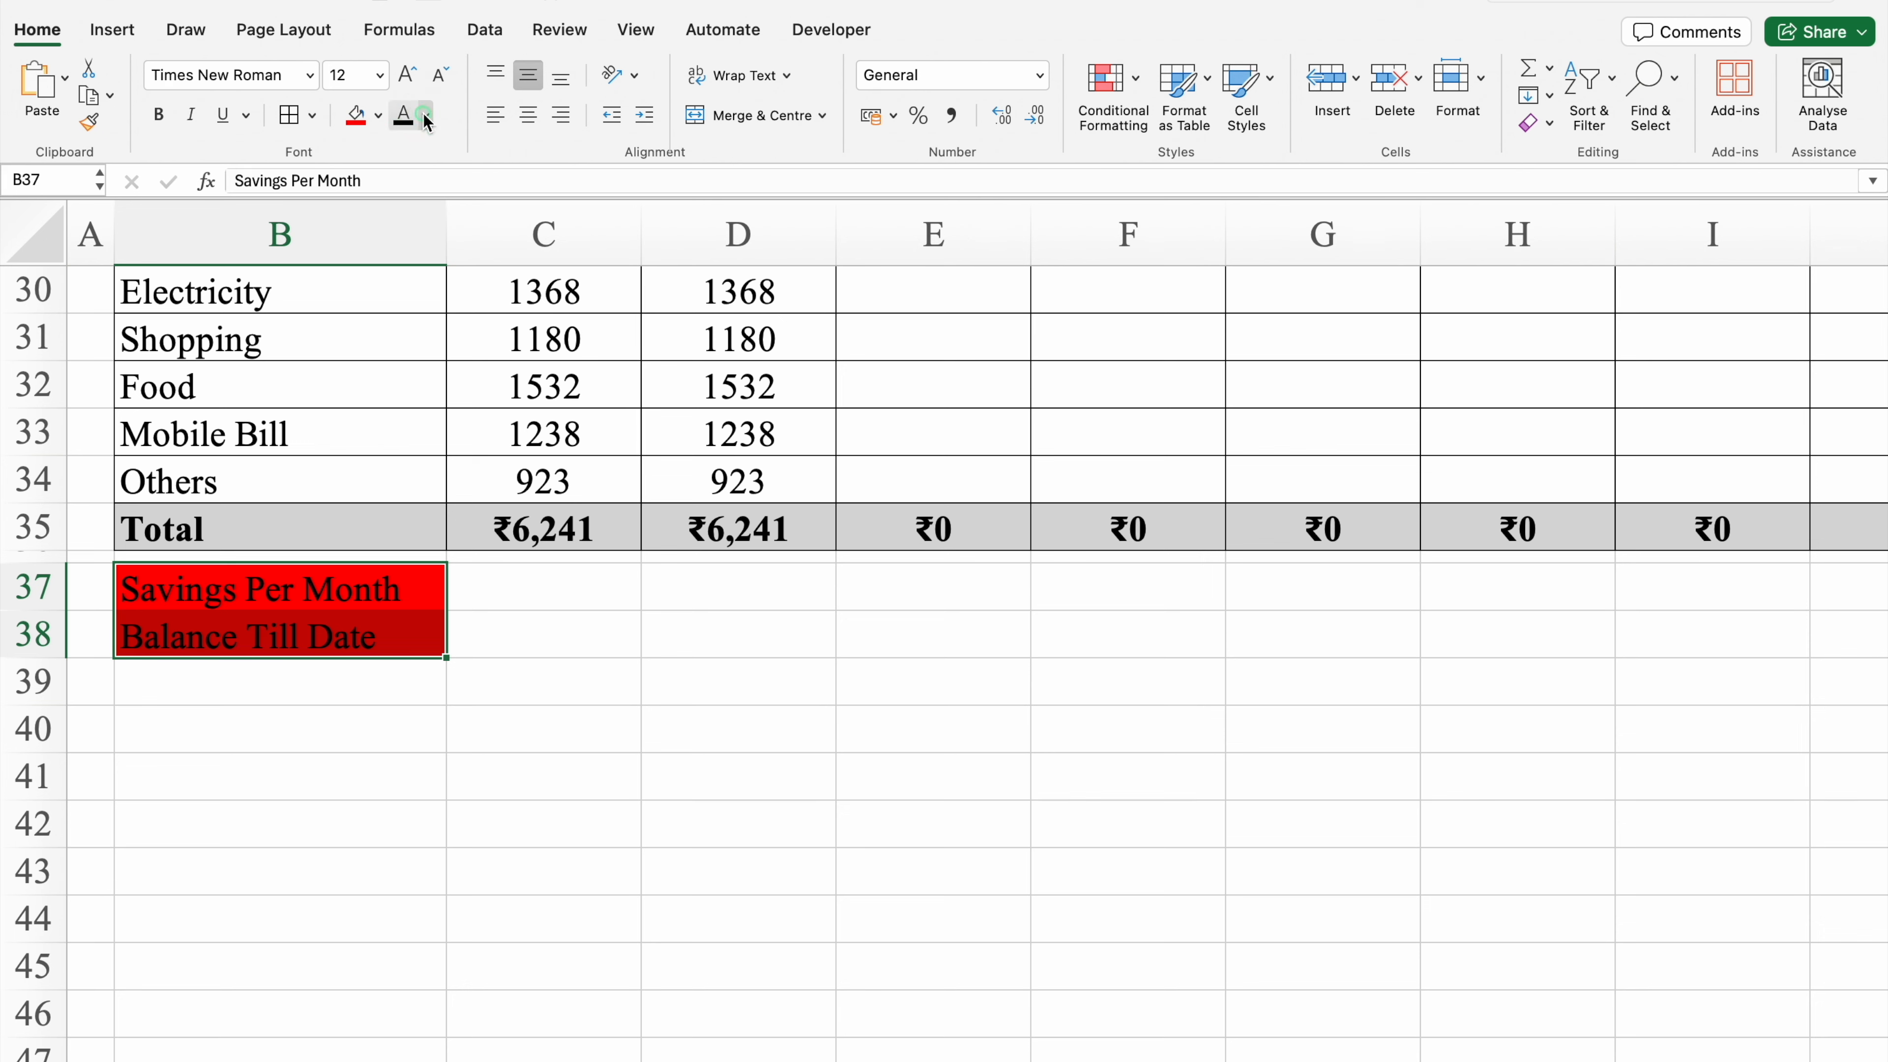
left_click(413, 245)
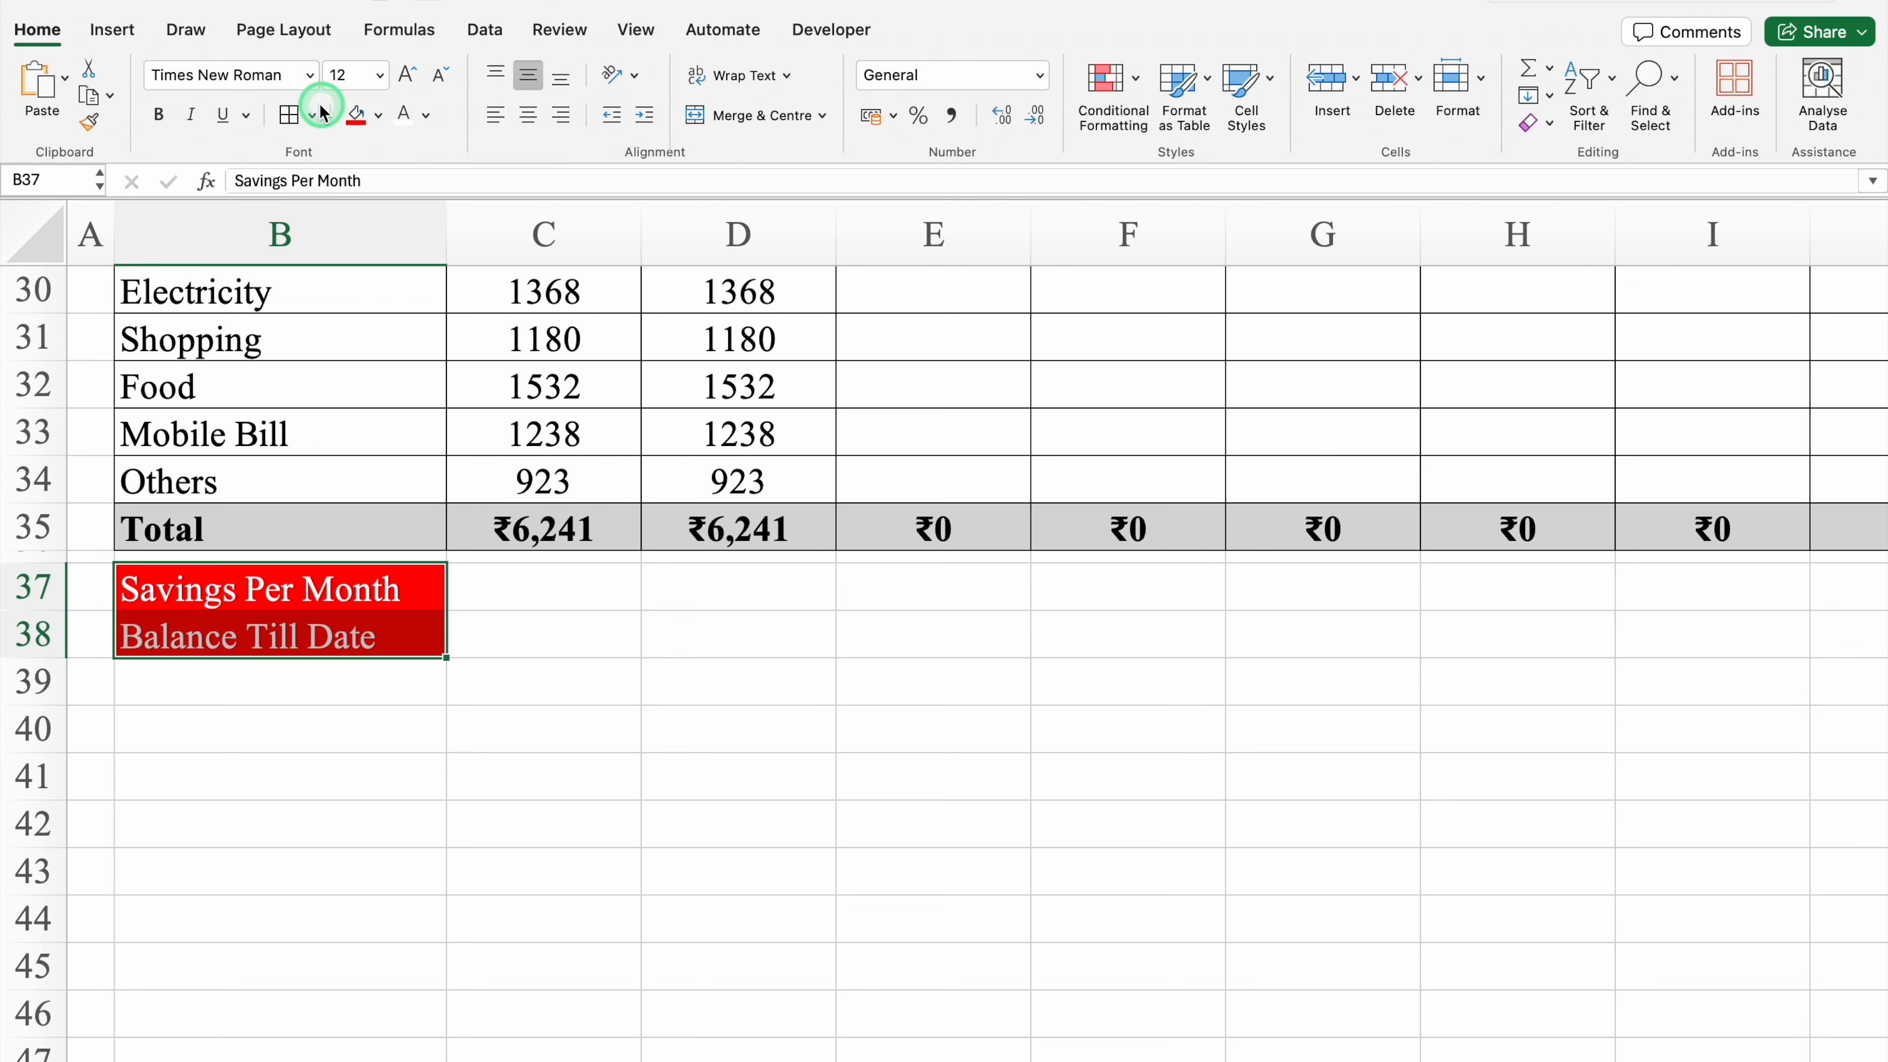
Step: Change the font of rows 37 and 38 to Arial and widen column B to fit the labels
left_click(45, 585)
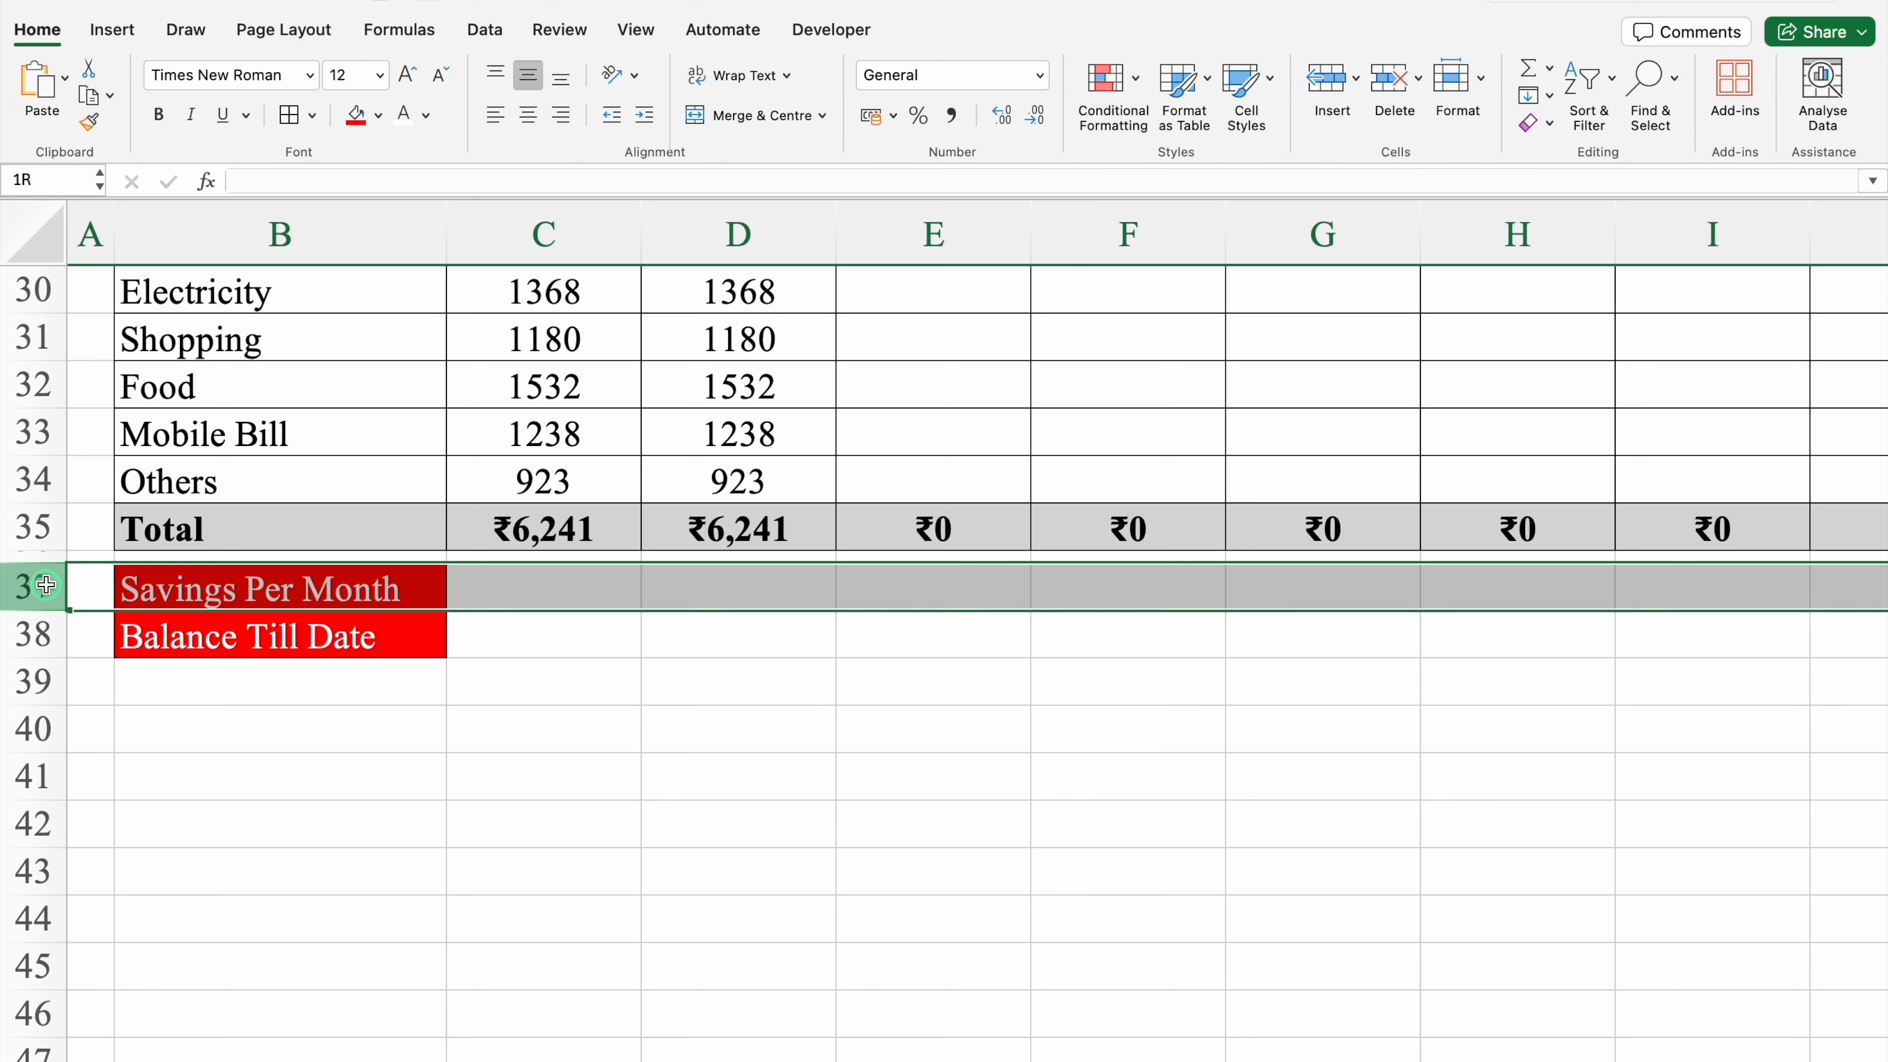
left_click_drag(47, 588, 42, 633)
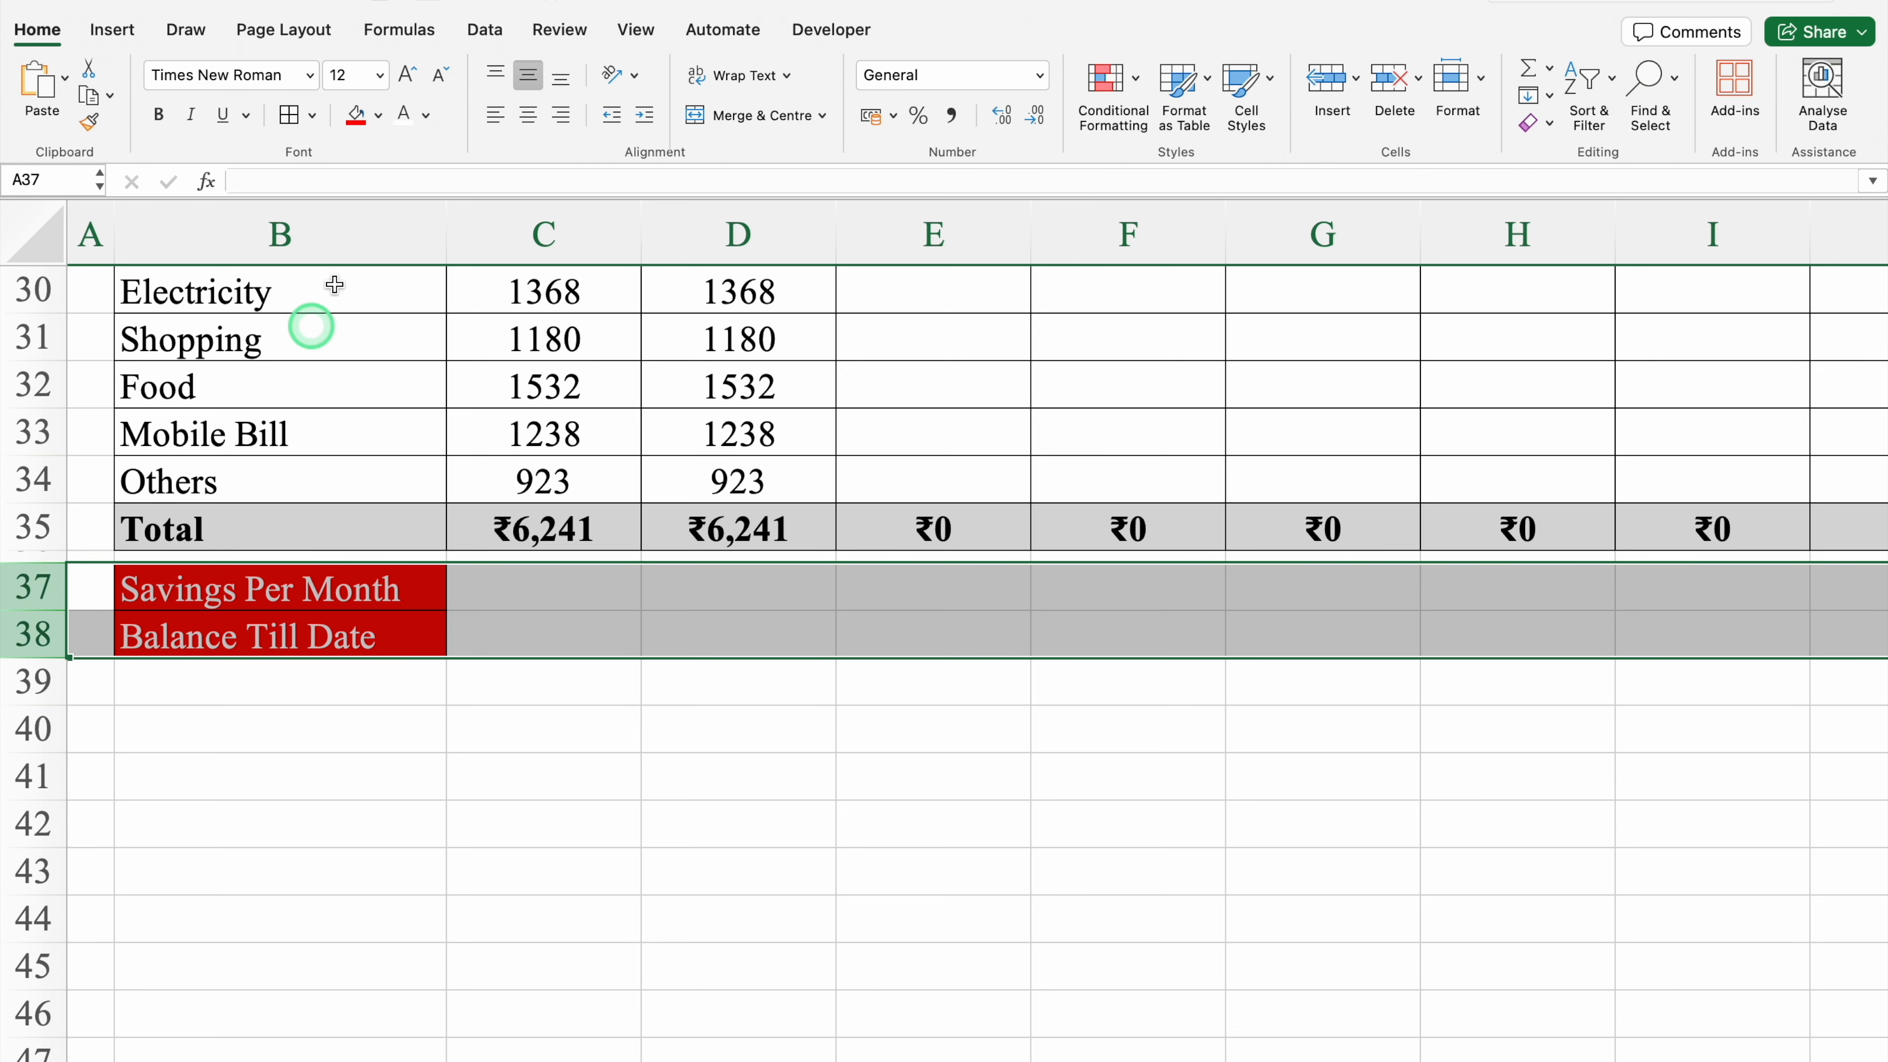
left_click(306, 75)
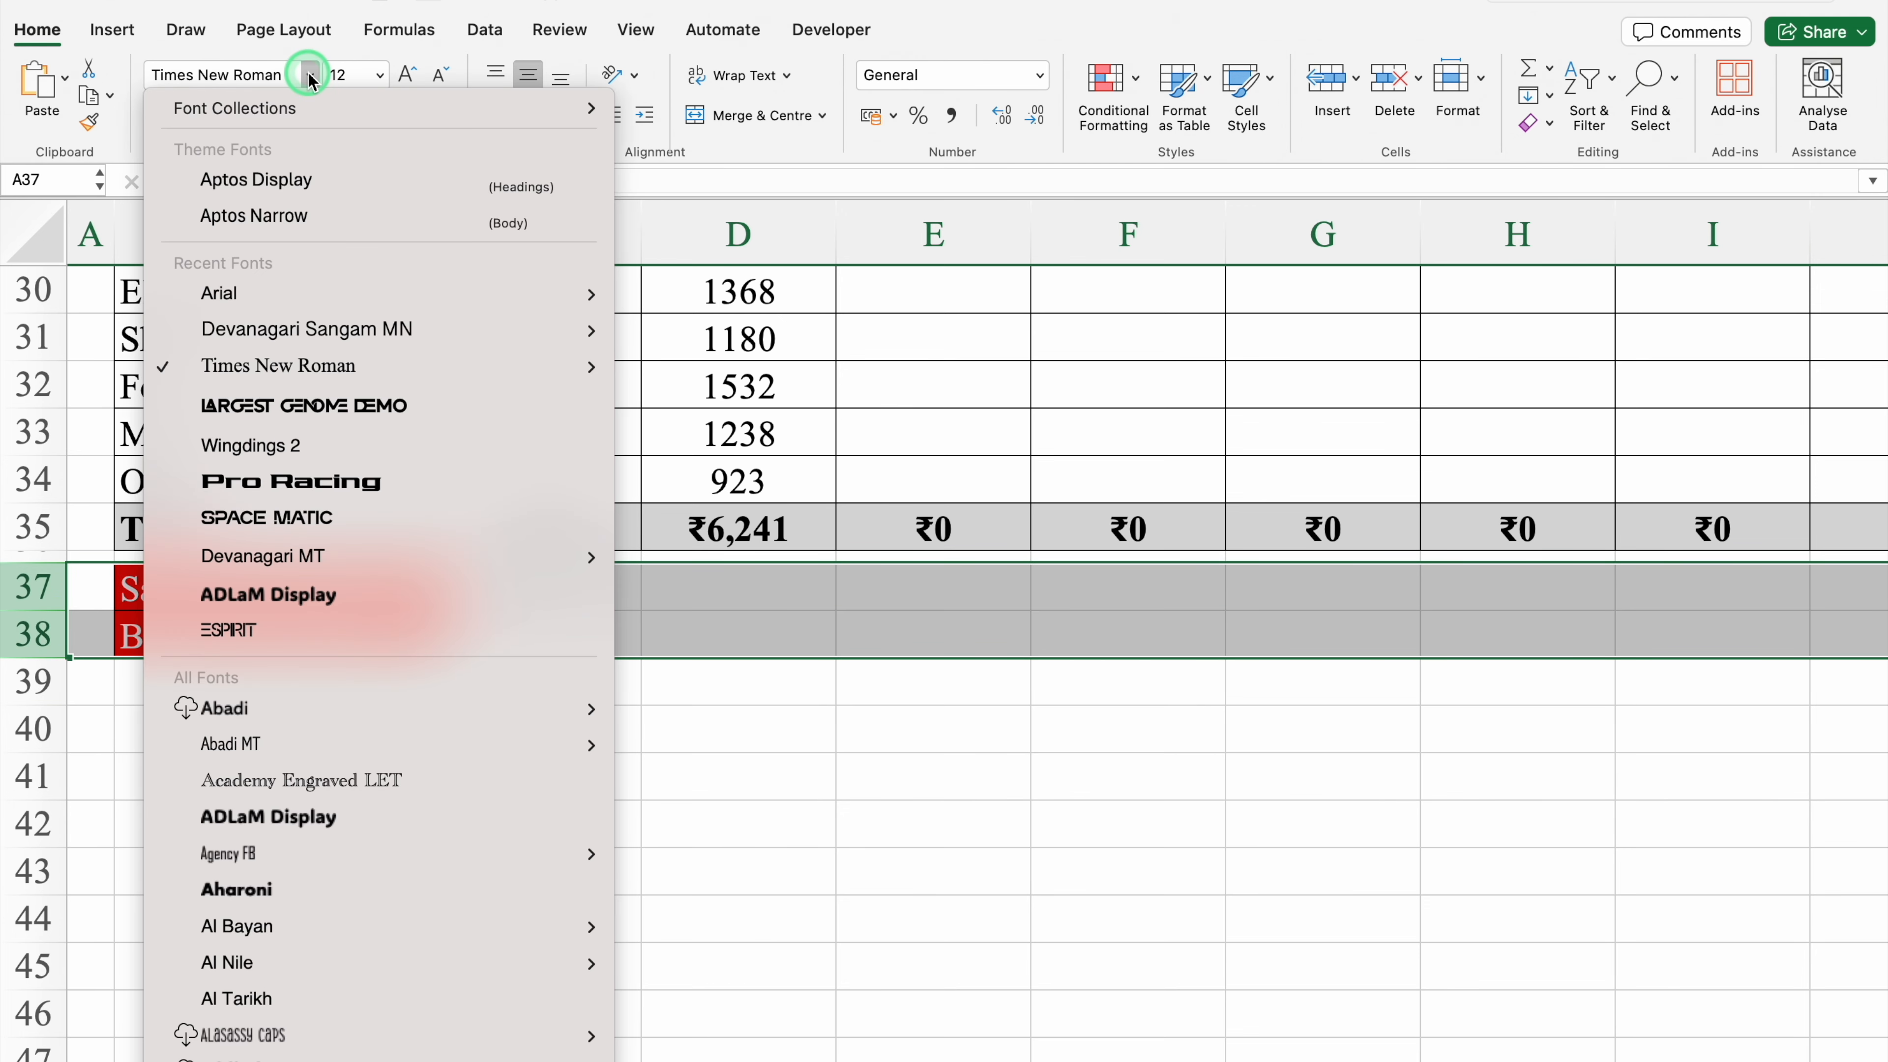
mouse_move(434, 291)
left_click(758, 559)
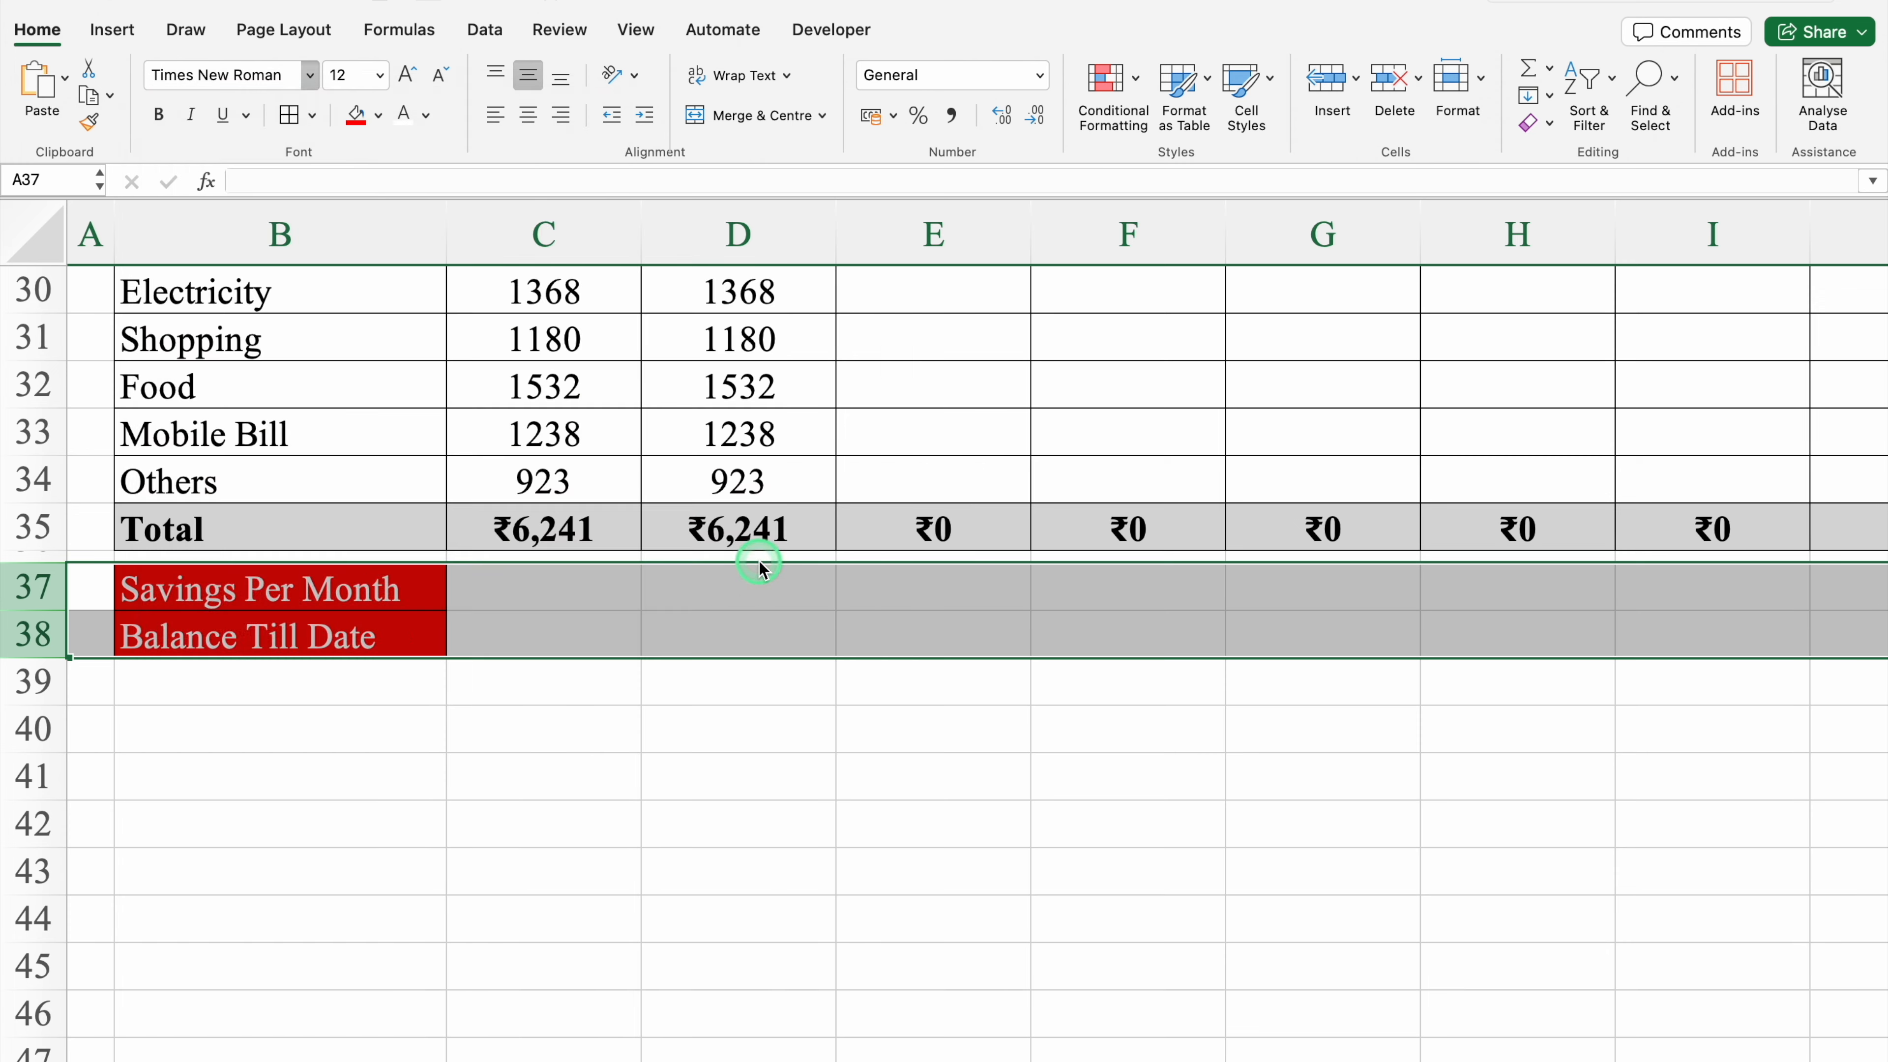
left_click(662, 826)
left_click_drag(448, 223, 476, 225)
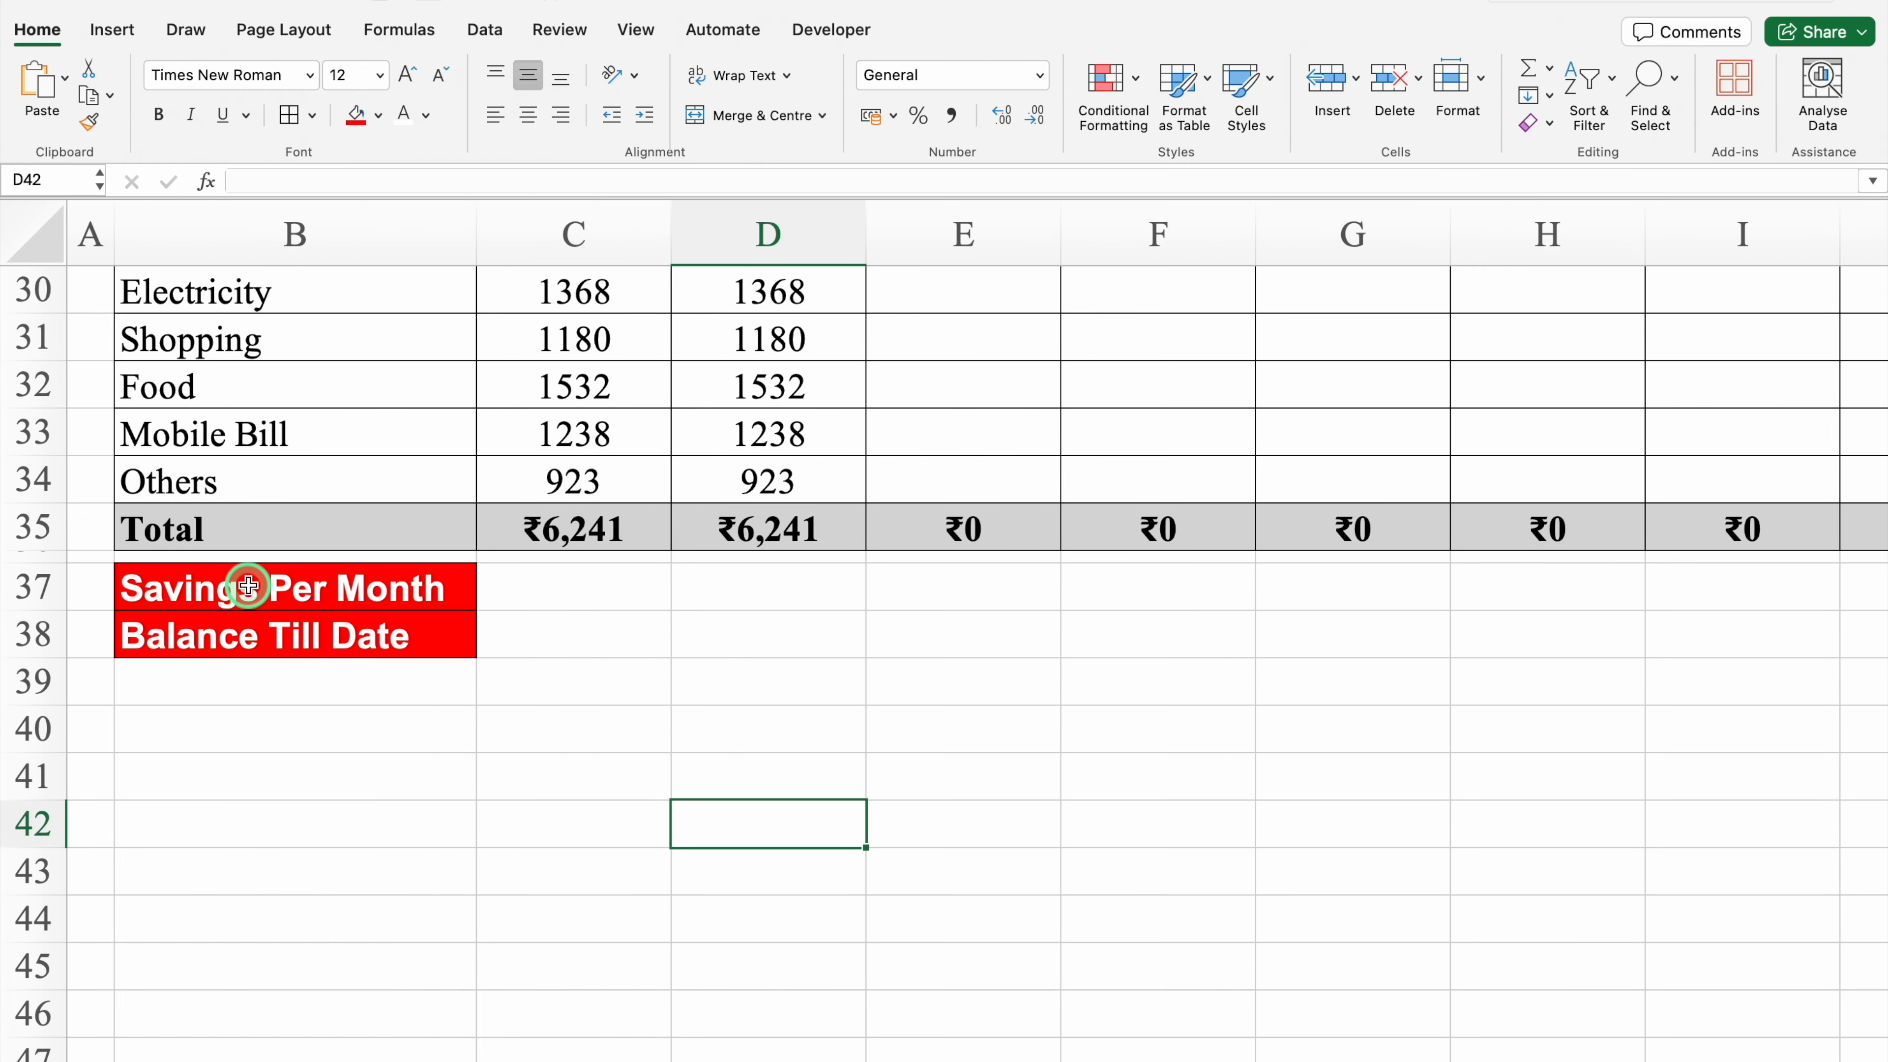
Step: Add cell borders to the range C37:E38
left_click(532, 593)
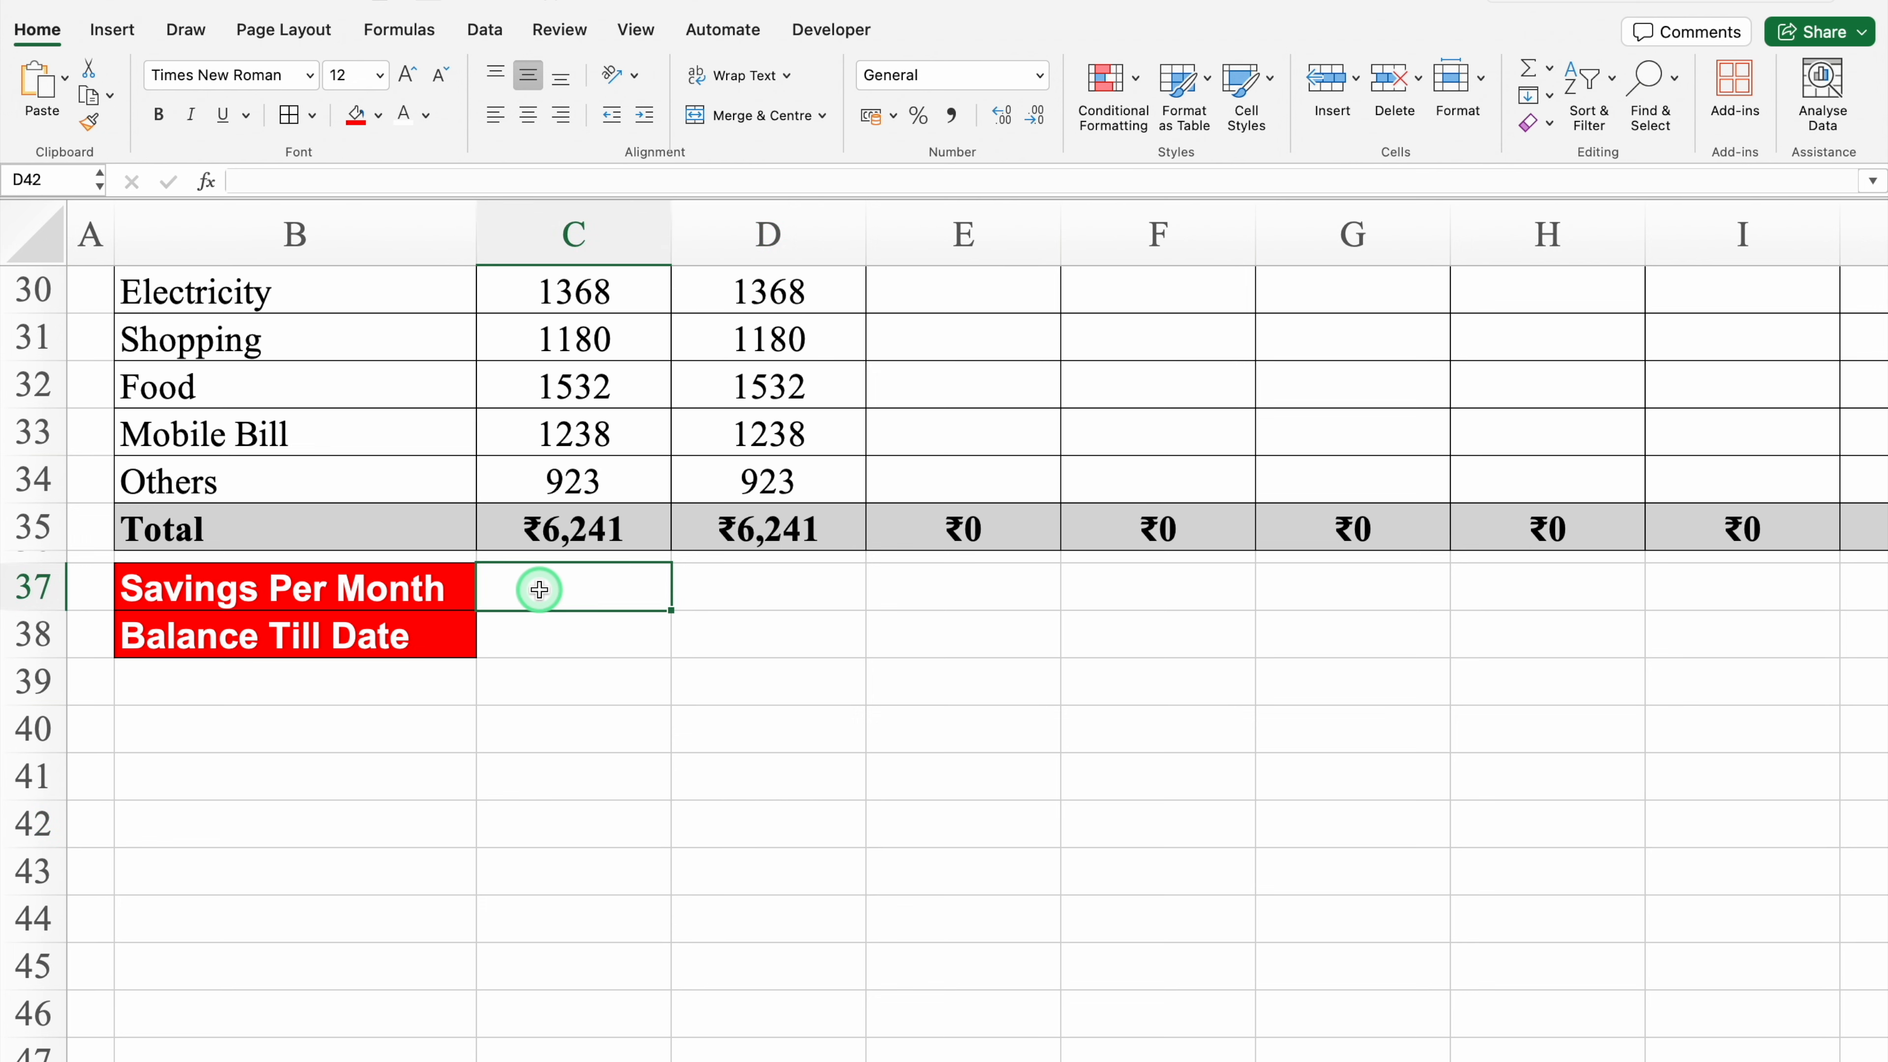
left_click_drag(539, 588, 1041, 641)
left_click(289, 115)
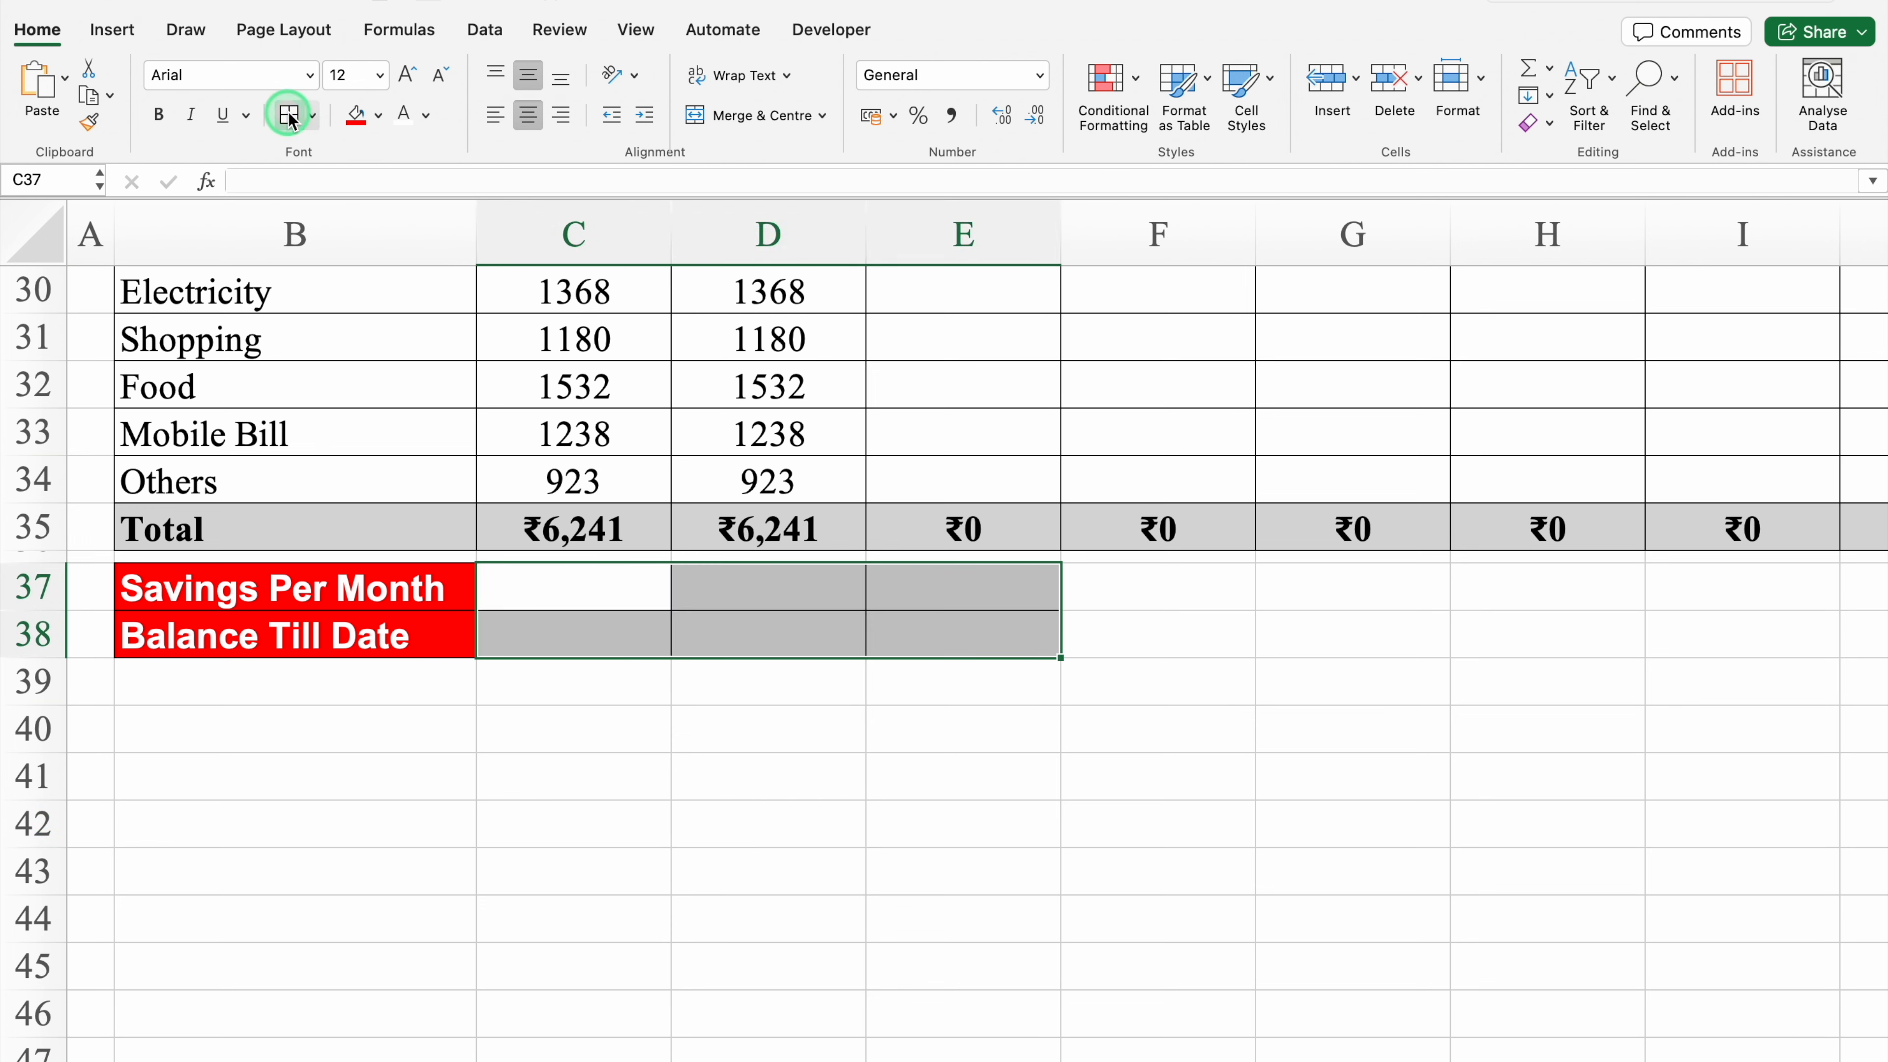
left_click(572, 595)
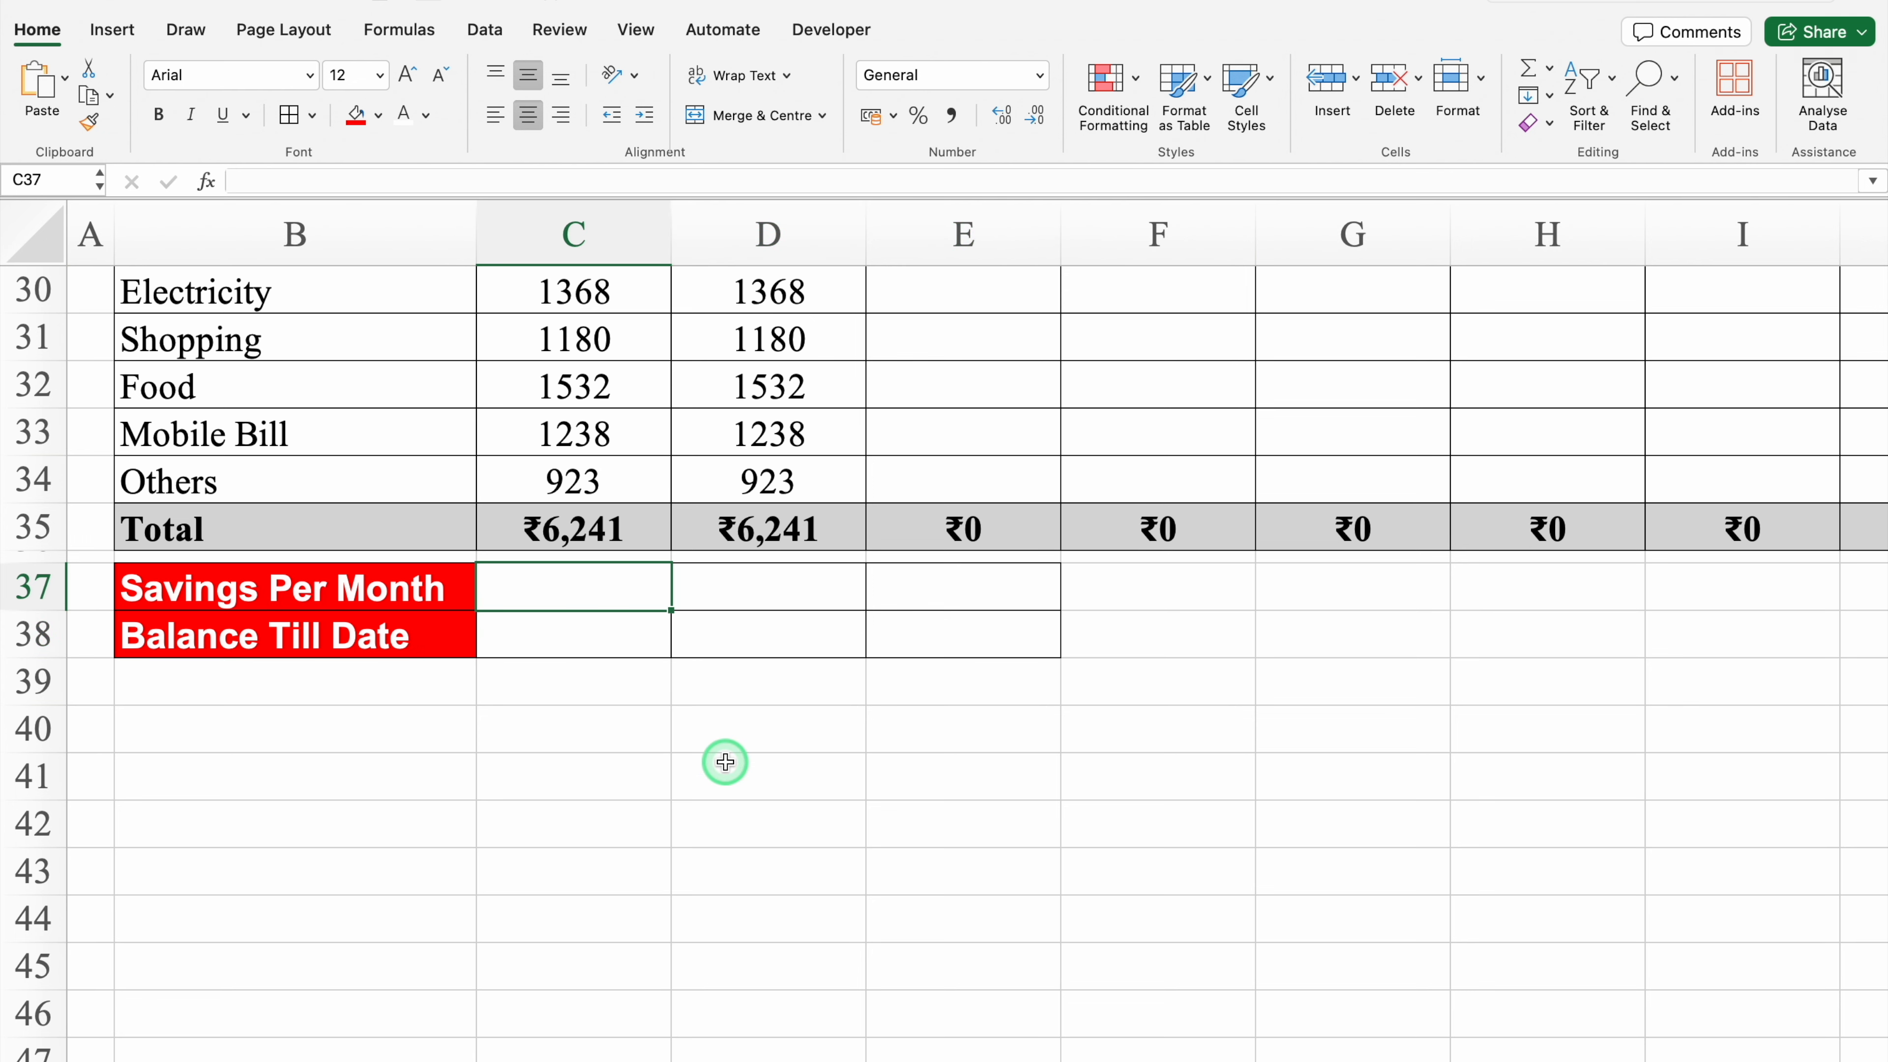
Step: Enter the formula =C11-C19-C27-C35 in C37 to compute January's savings
left_click_drag(1875, 962, 1870, 424)
left_click(564, 768)
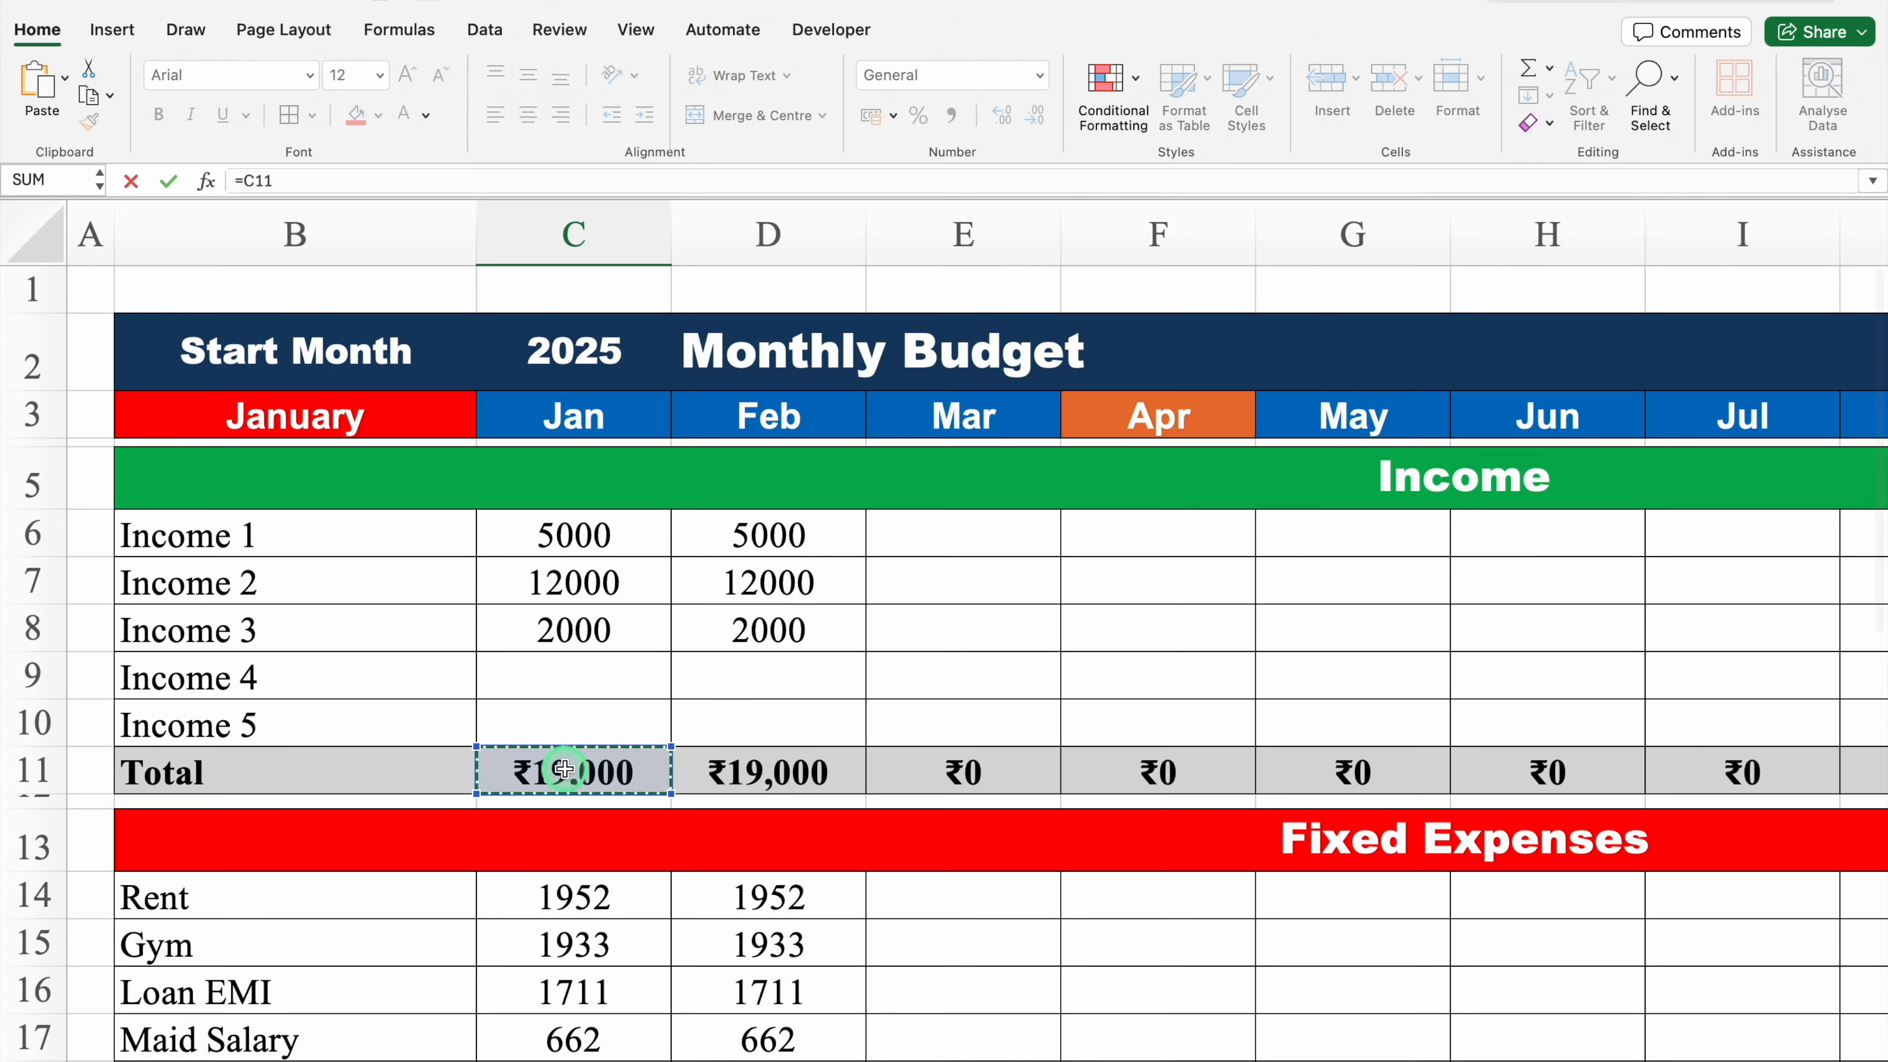
left_click_drag(1879, 548, 1878, 751)
left_click(546, 736)
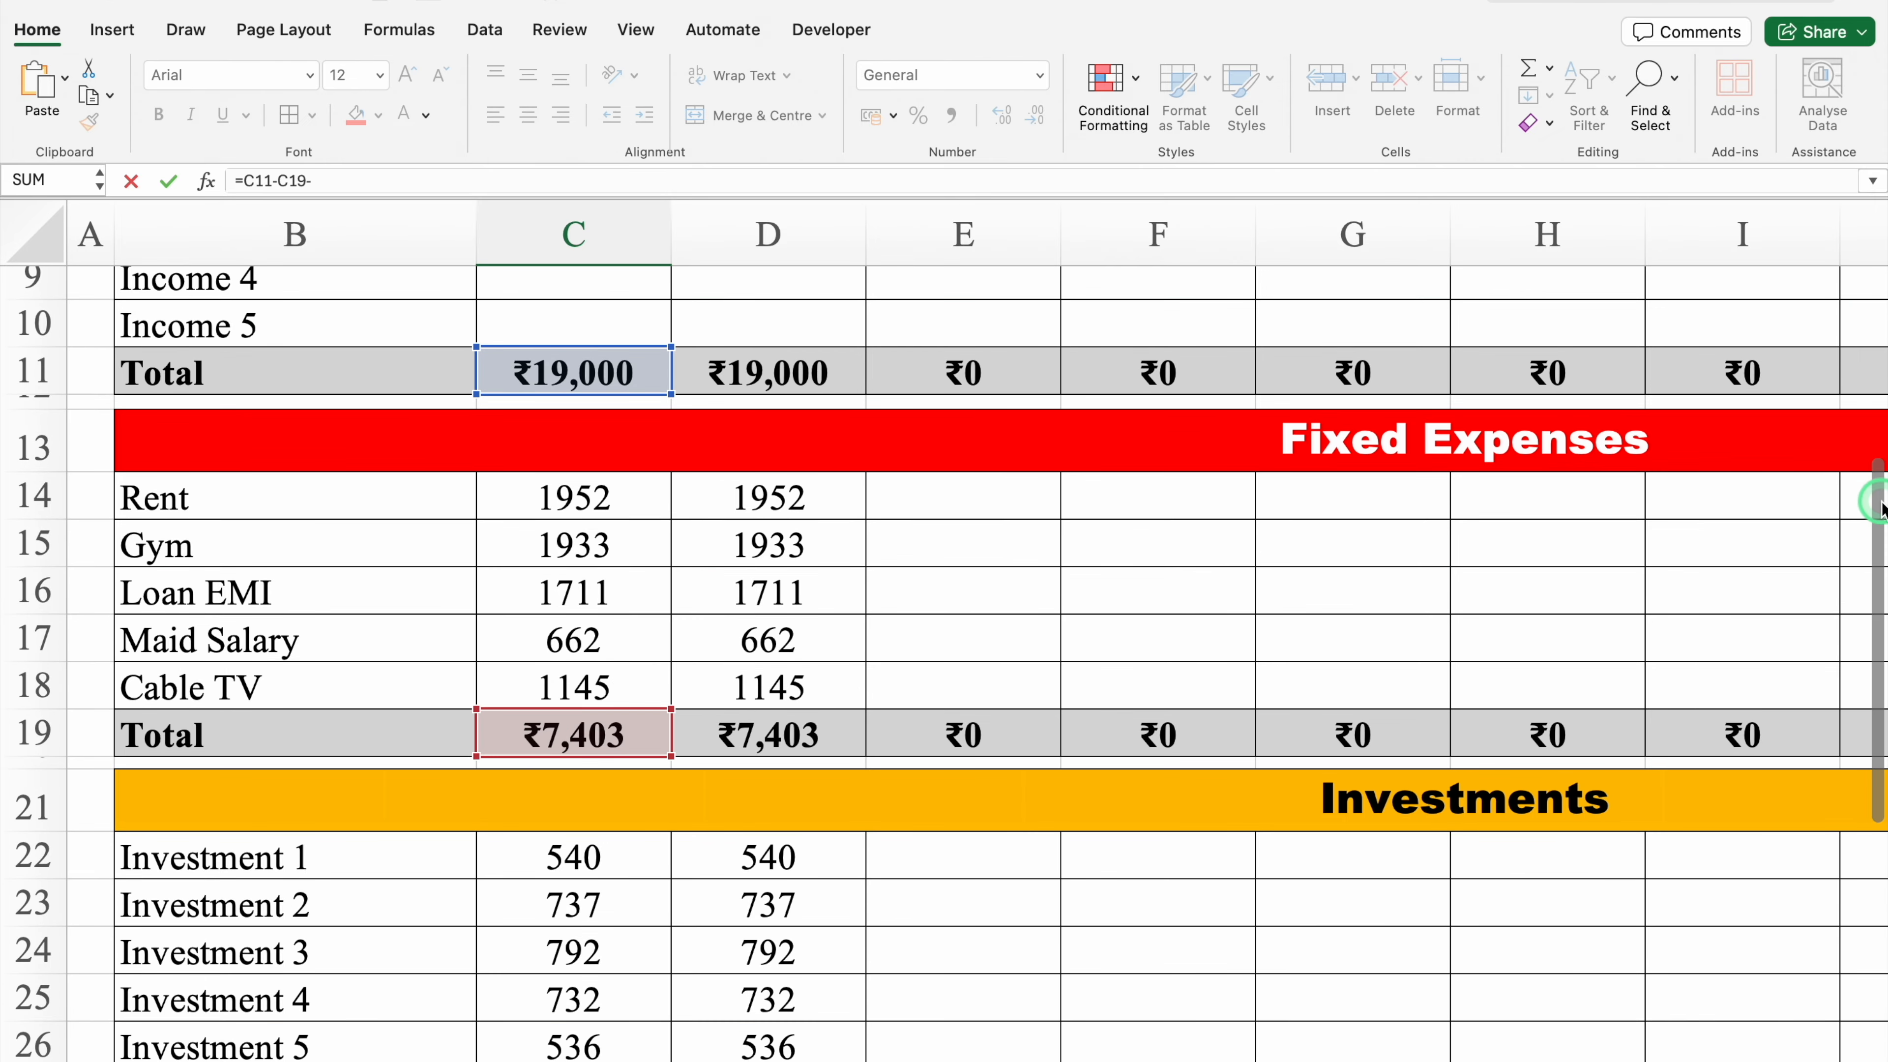
left_click_drag(1875, 498, 1877, 691)
left_click(540, 660)
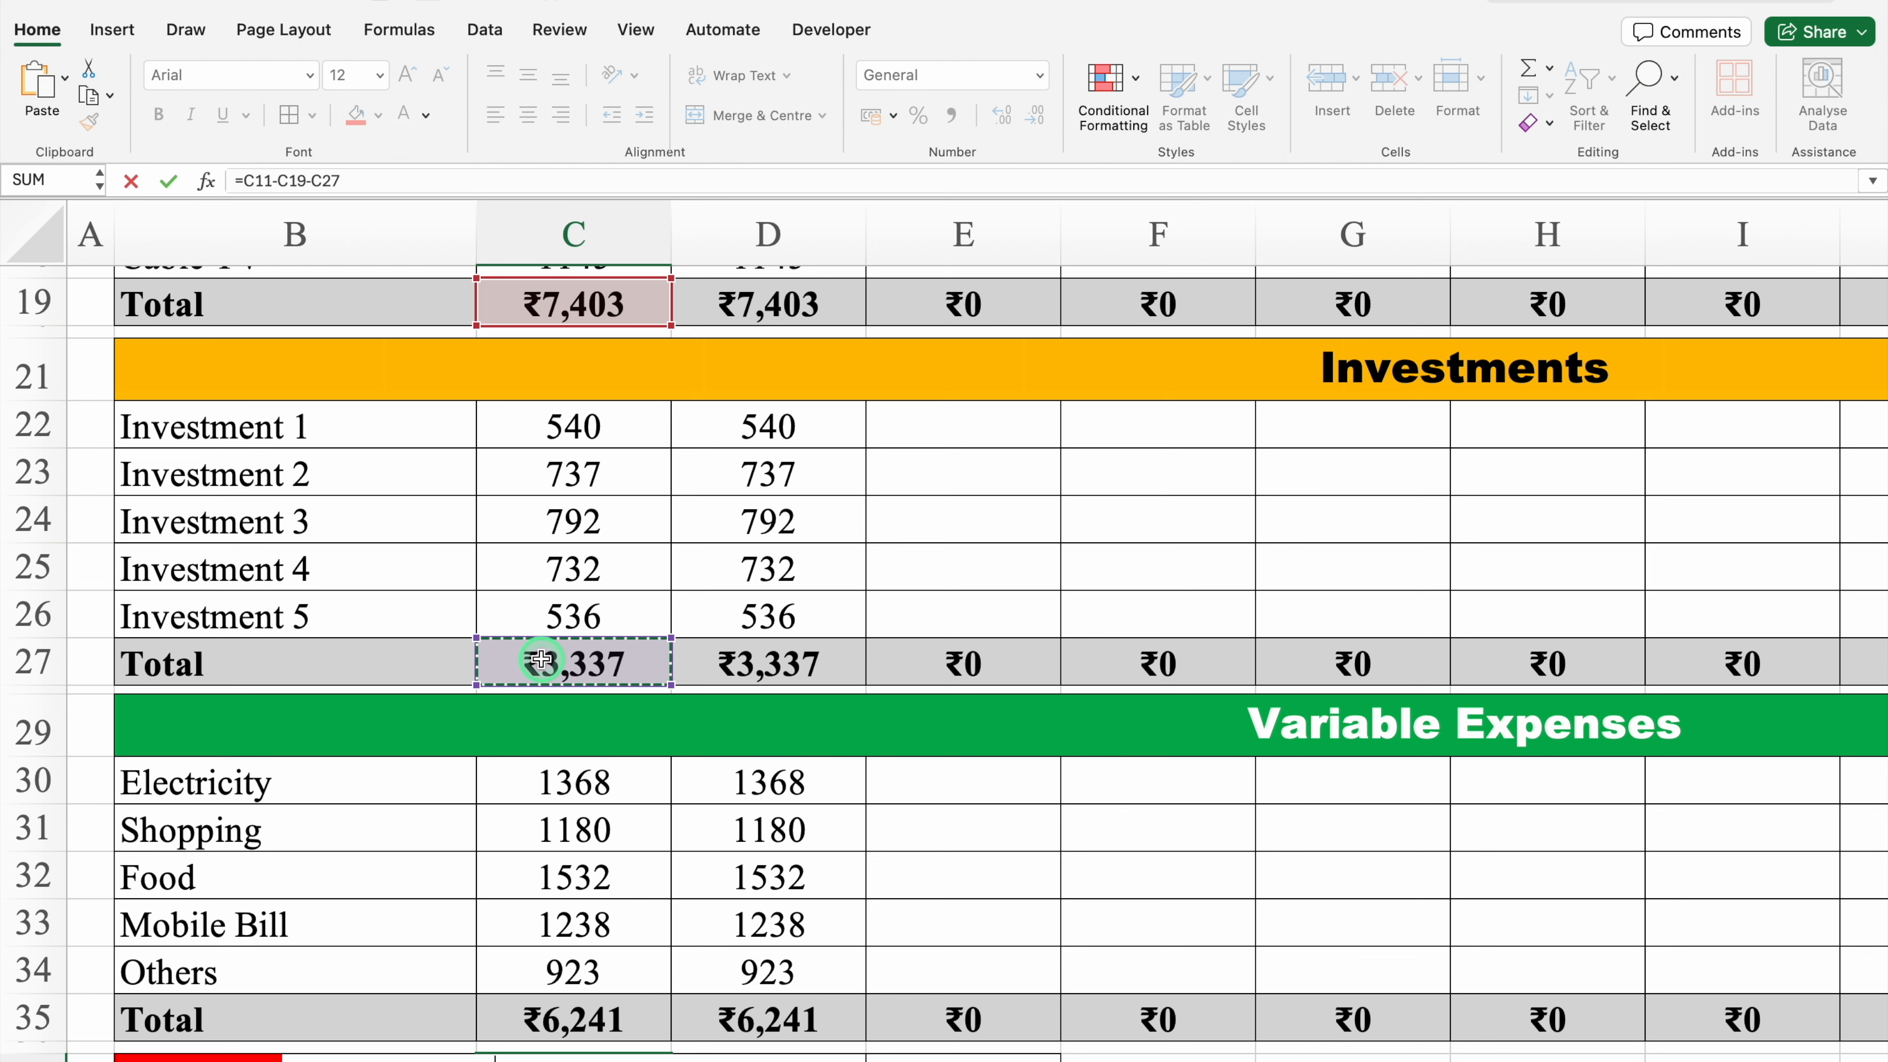
left_click_drag(1878, 669, 1878, 713)
left_click(617, 896)
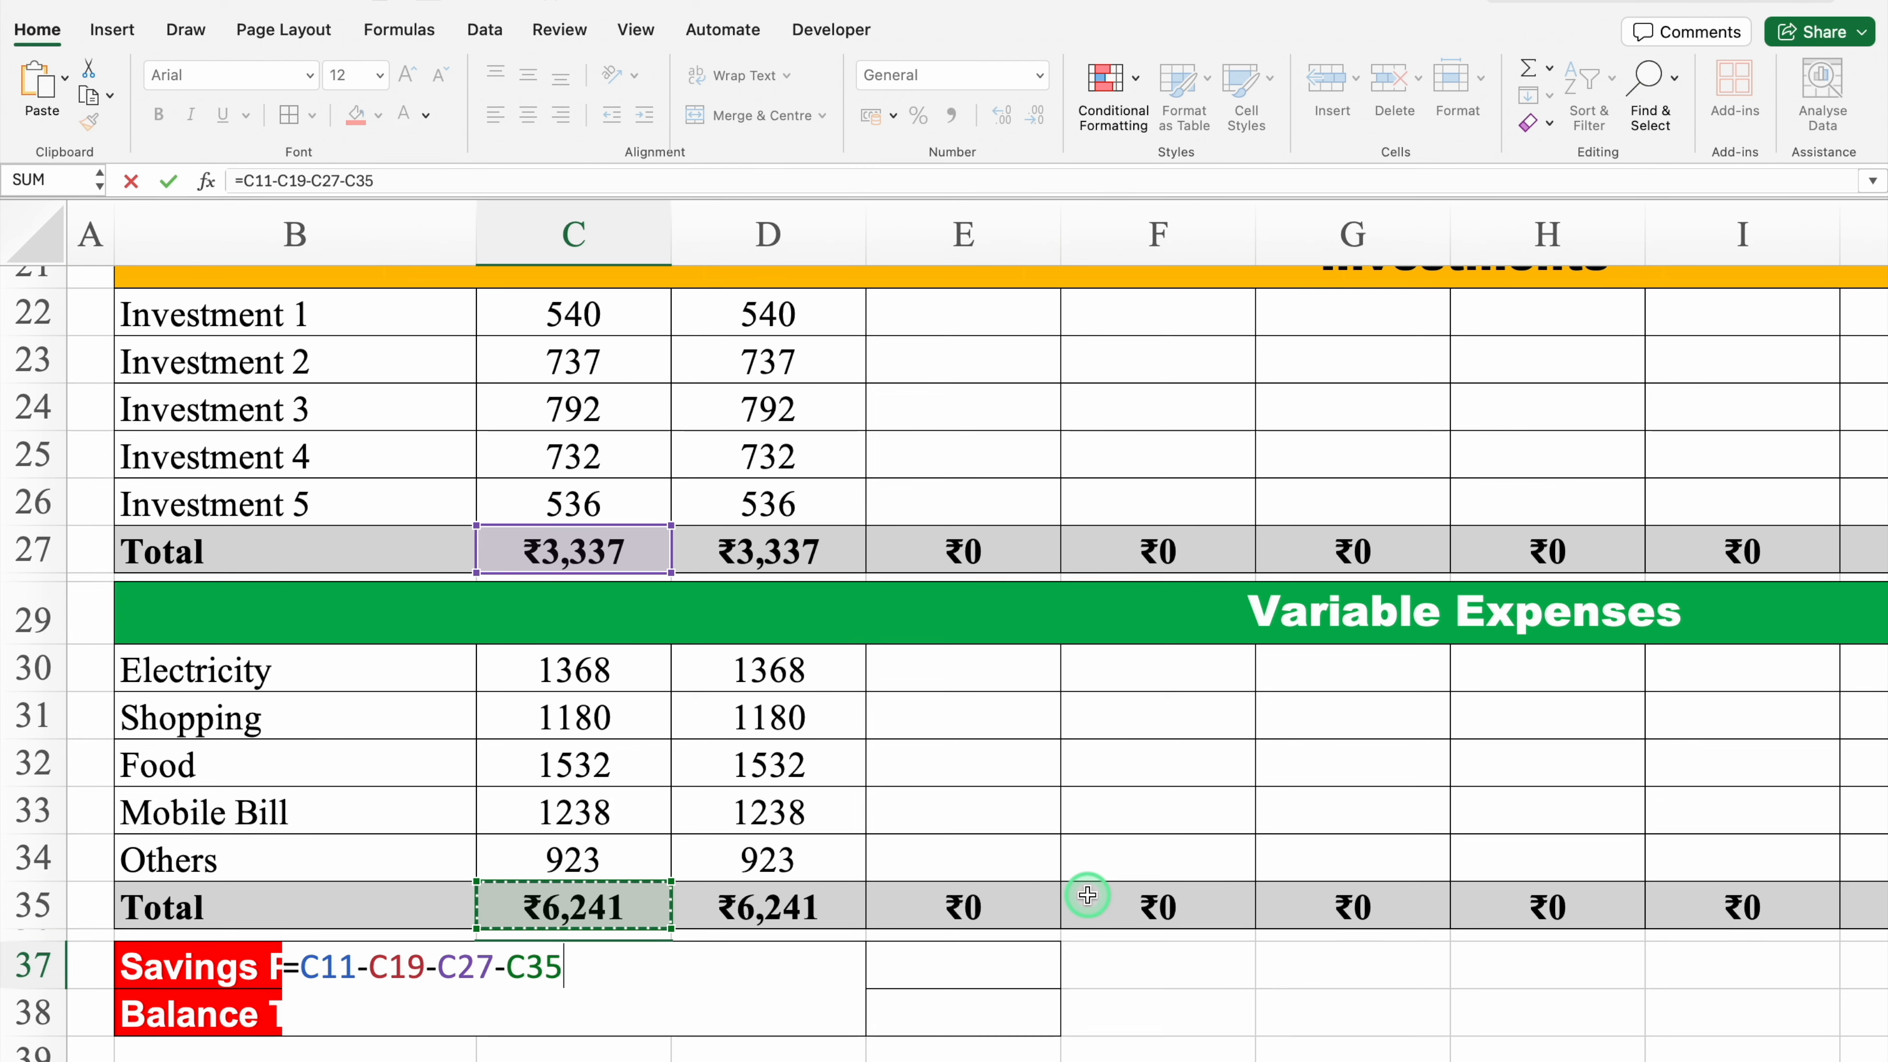
key("Return")
left_click(610, 965)
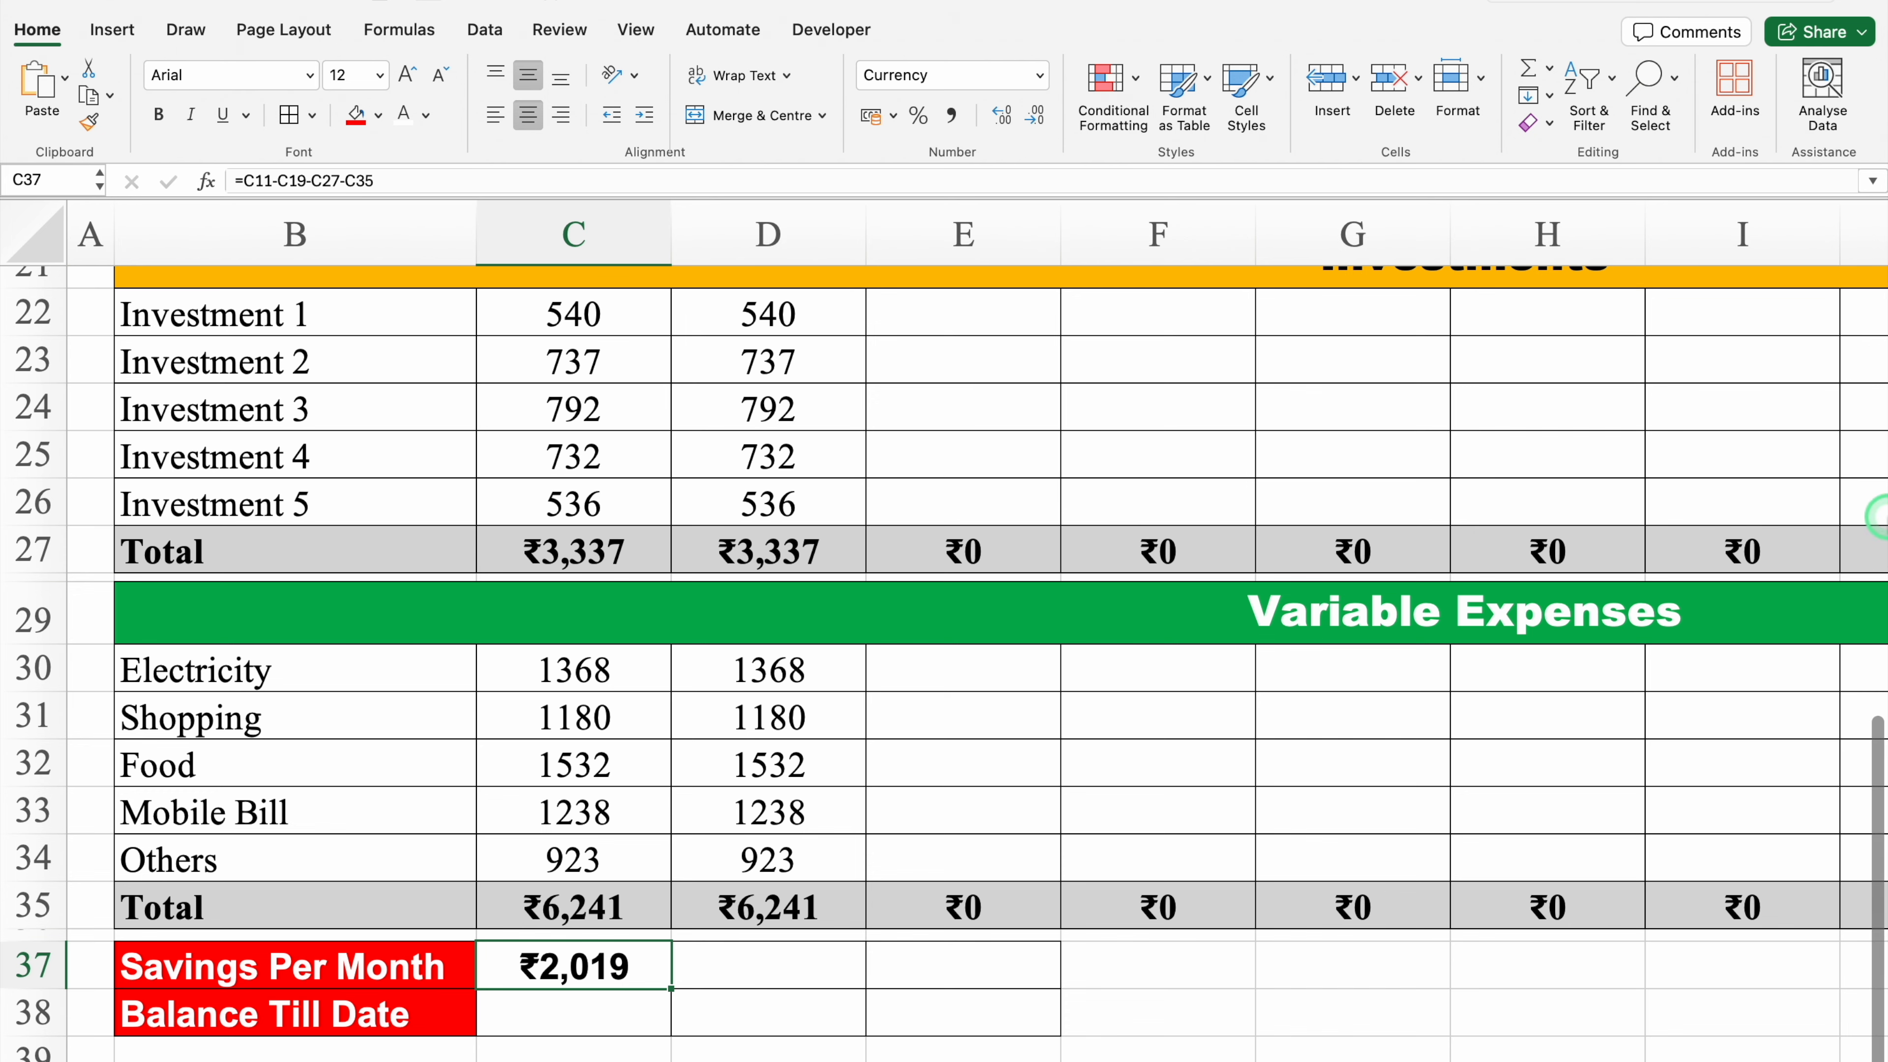
Step: Freeze panes at cell C4 so the month headers and row labels stay visible
left_click_drag(1881, 956, 1863, 484)
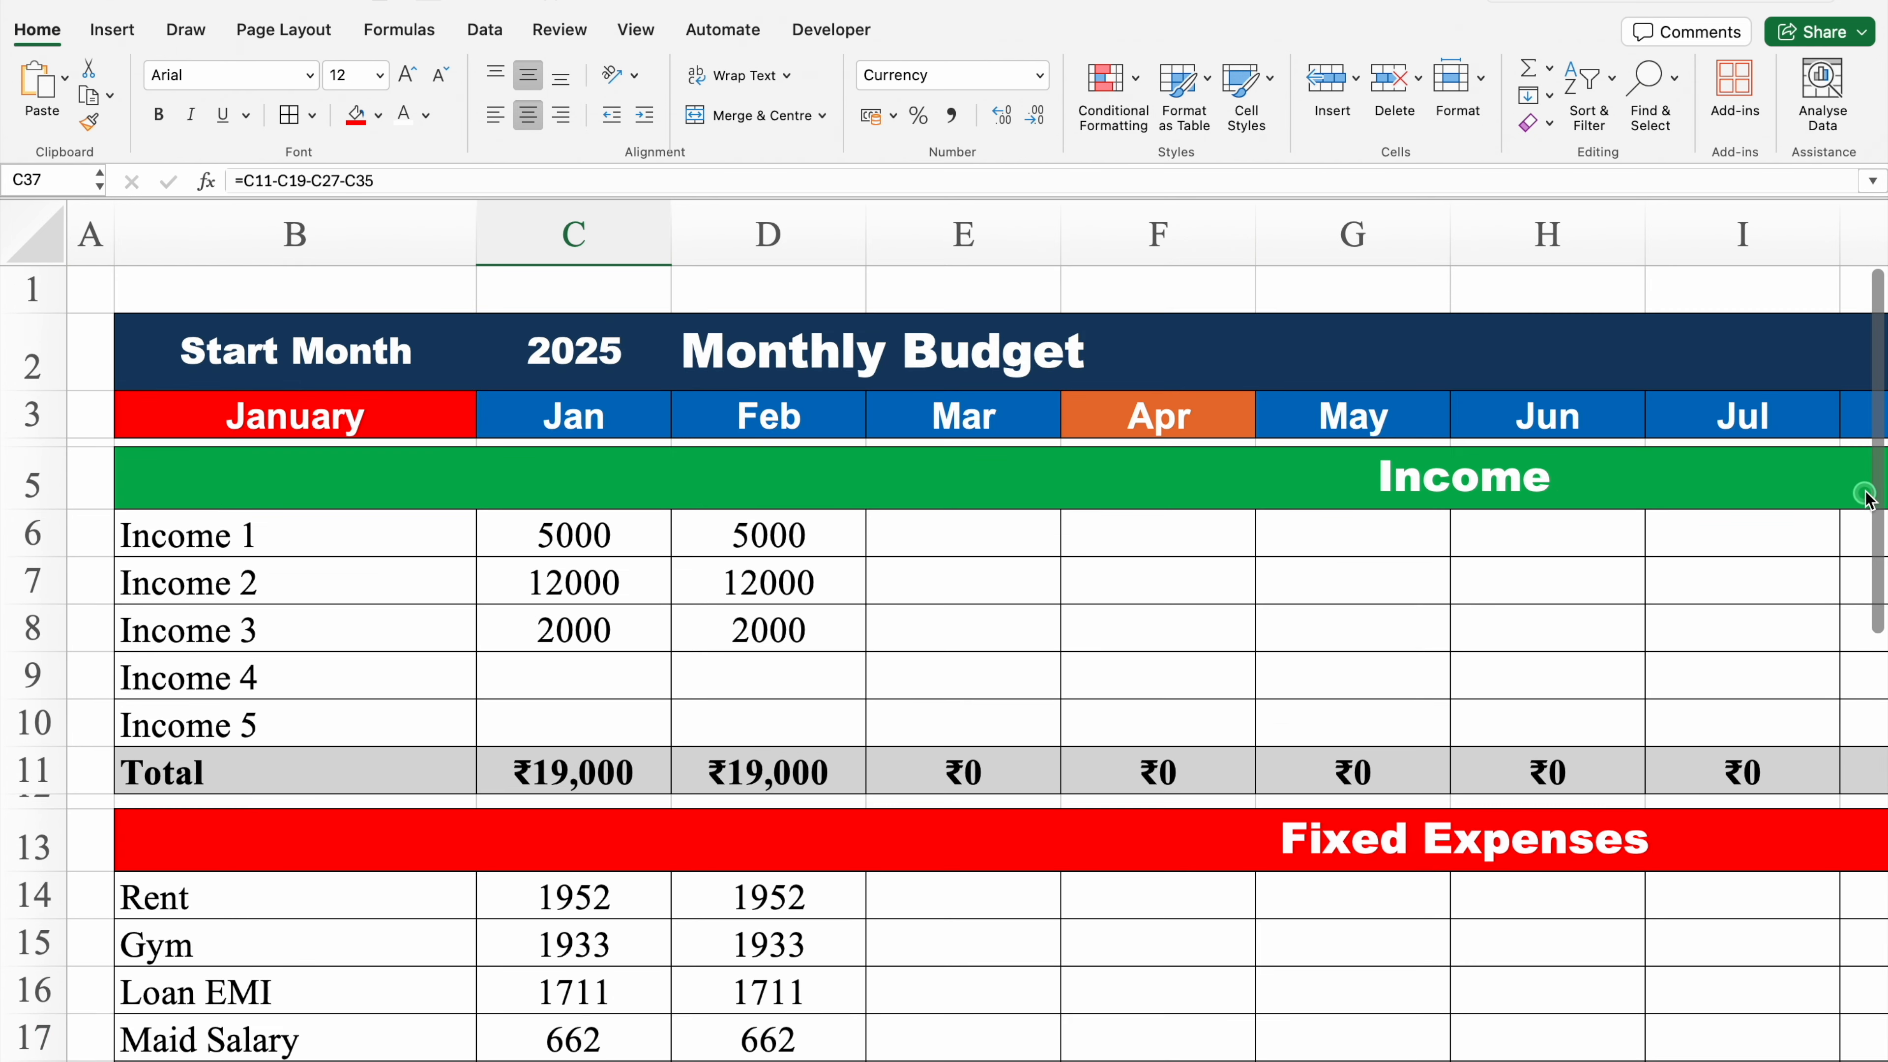
left_click(583, 442)
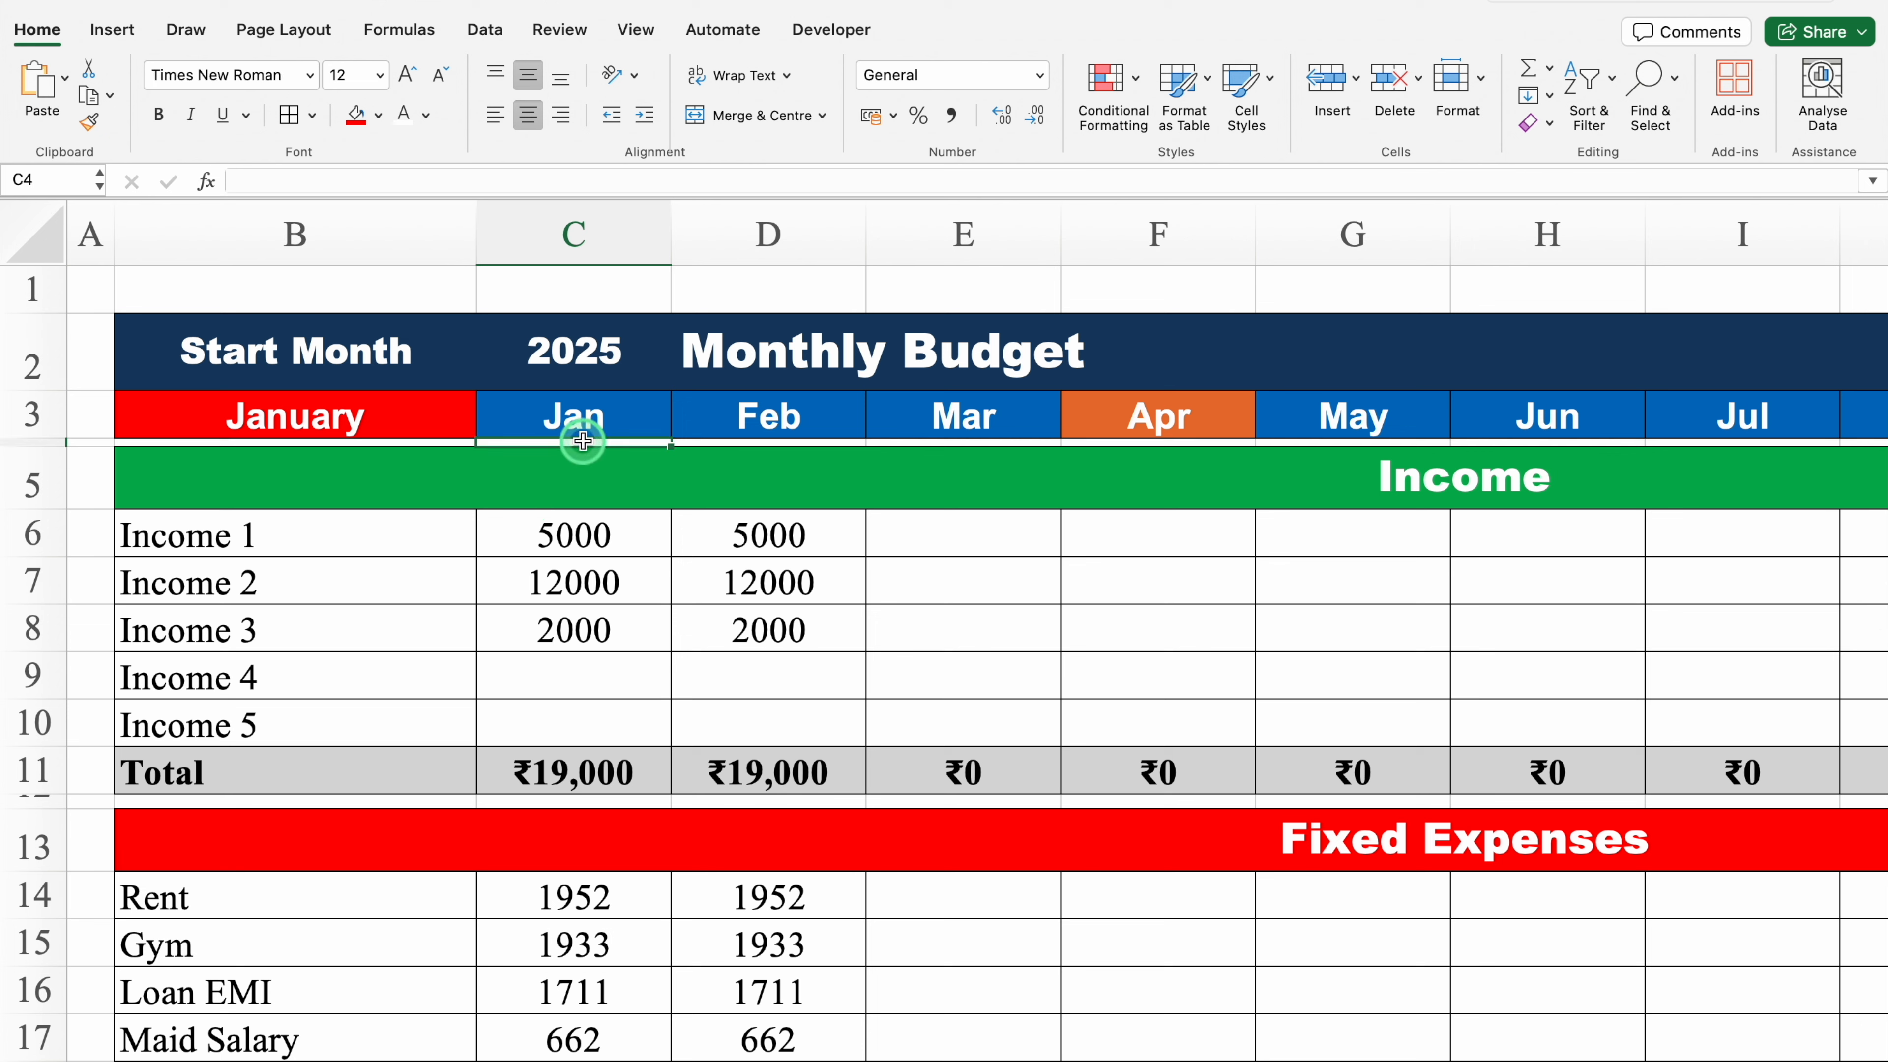
left_click(632, 32)
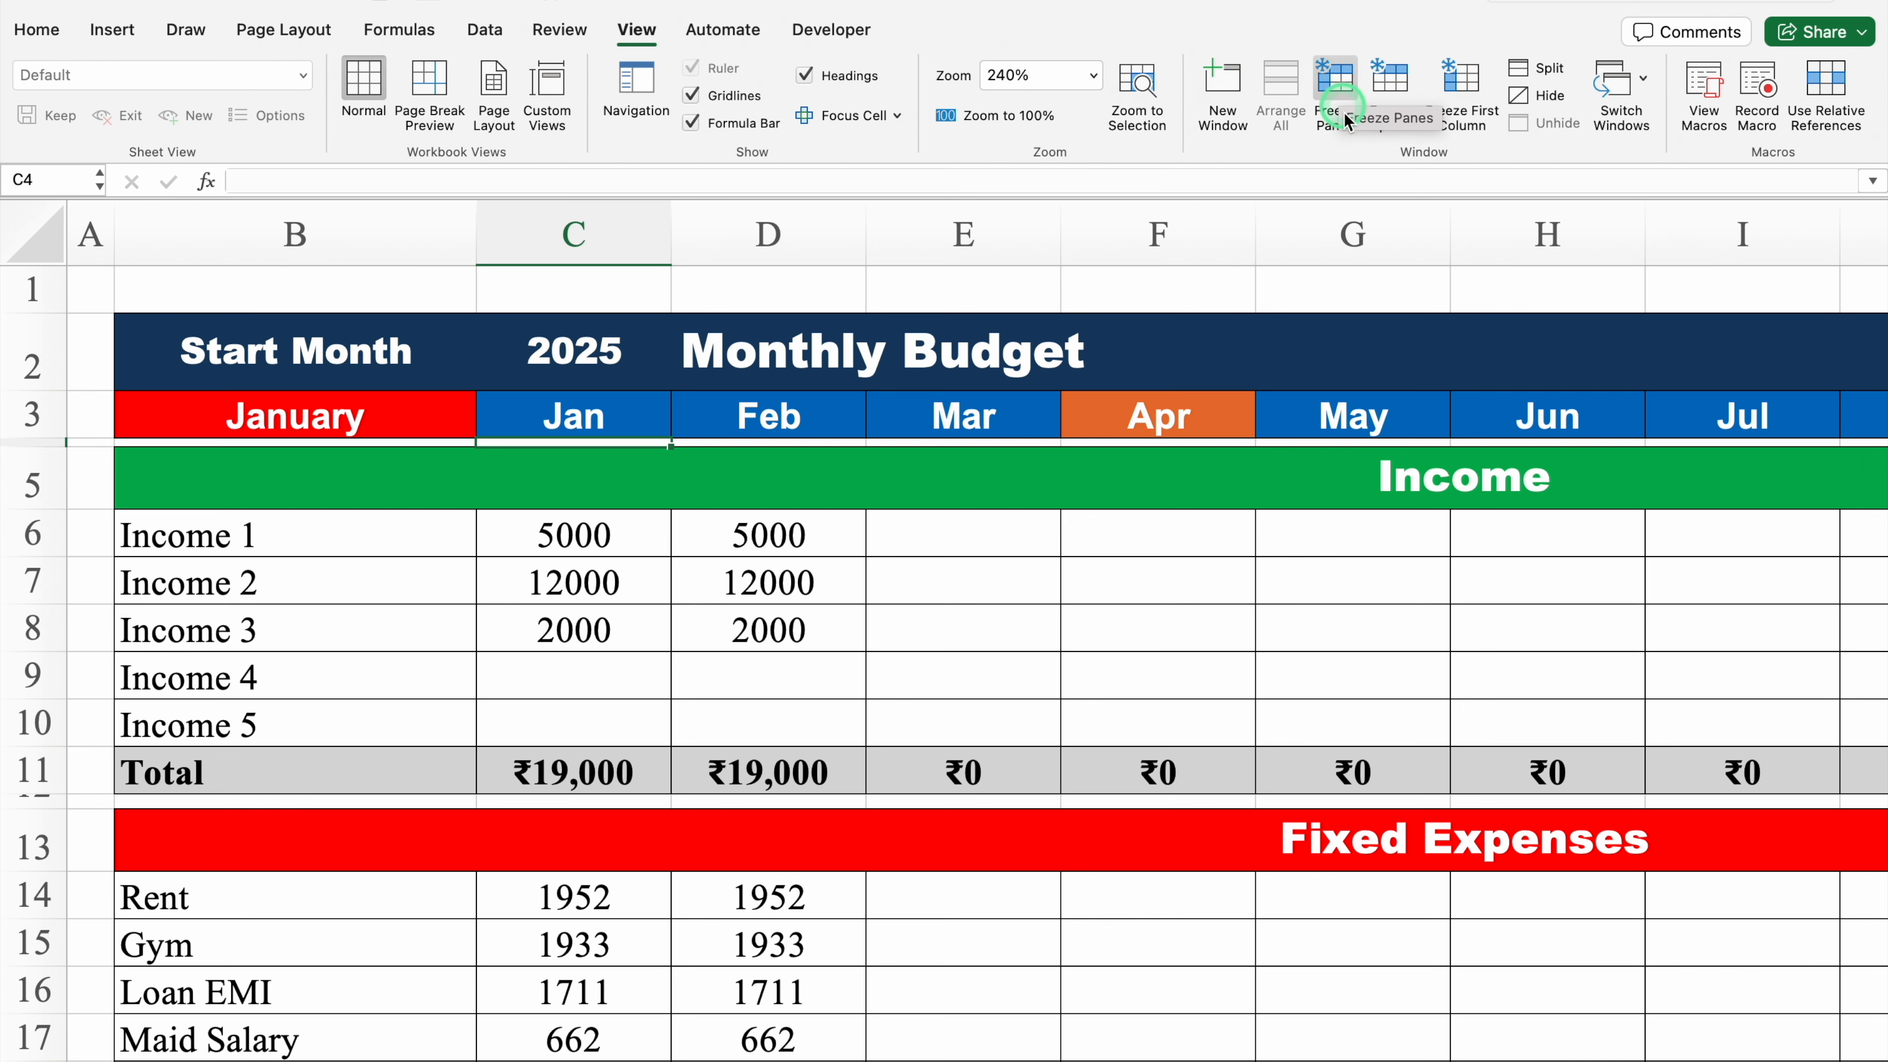
left_click(1335, 100)
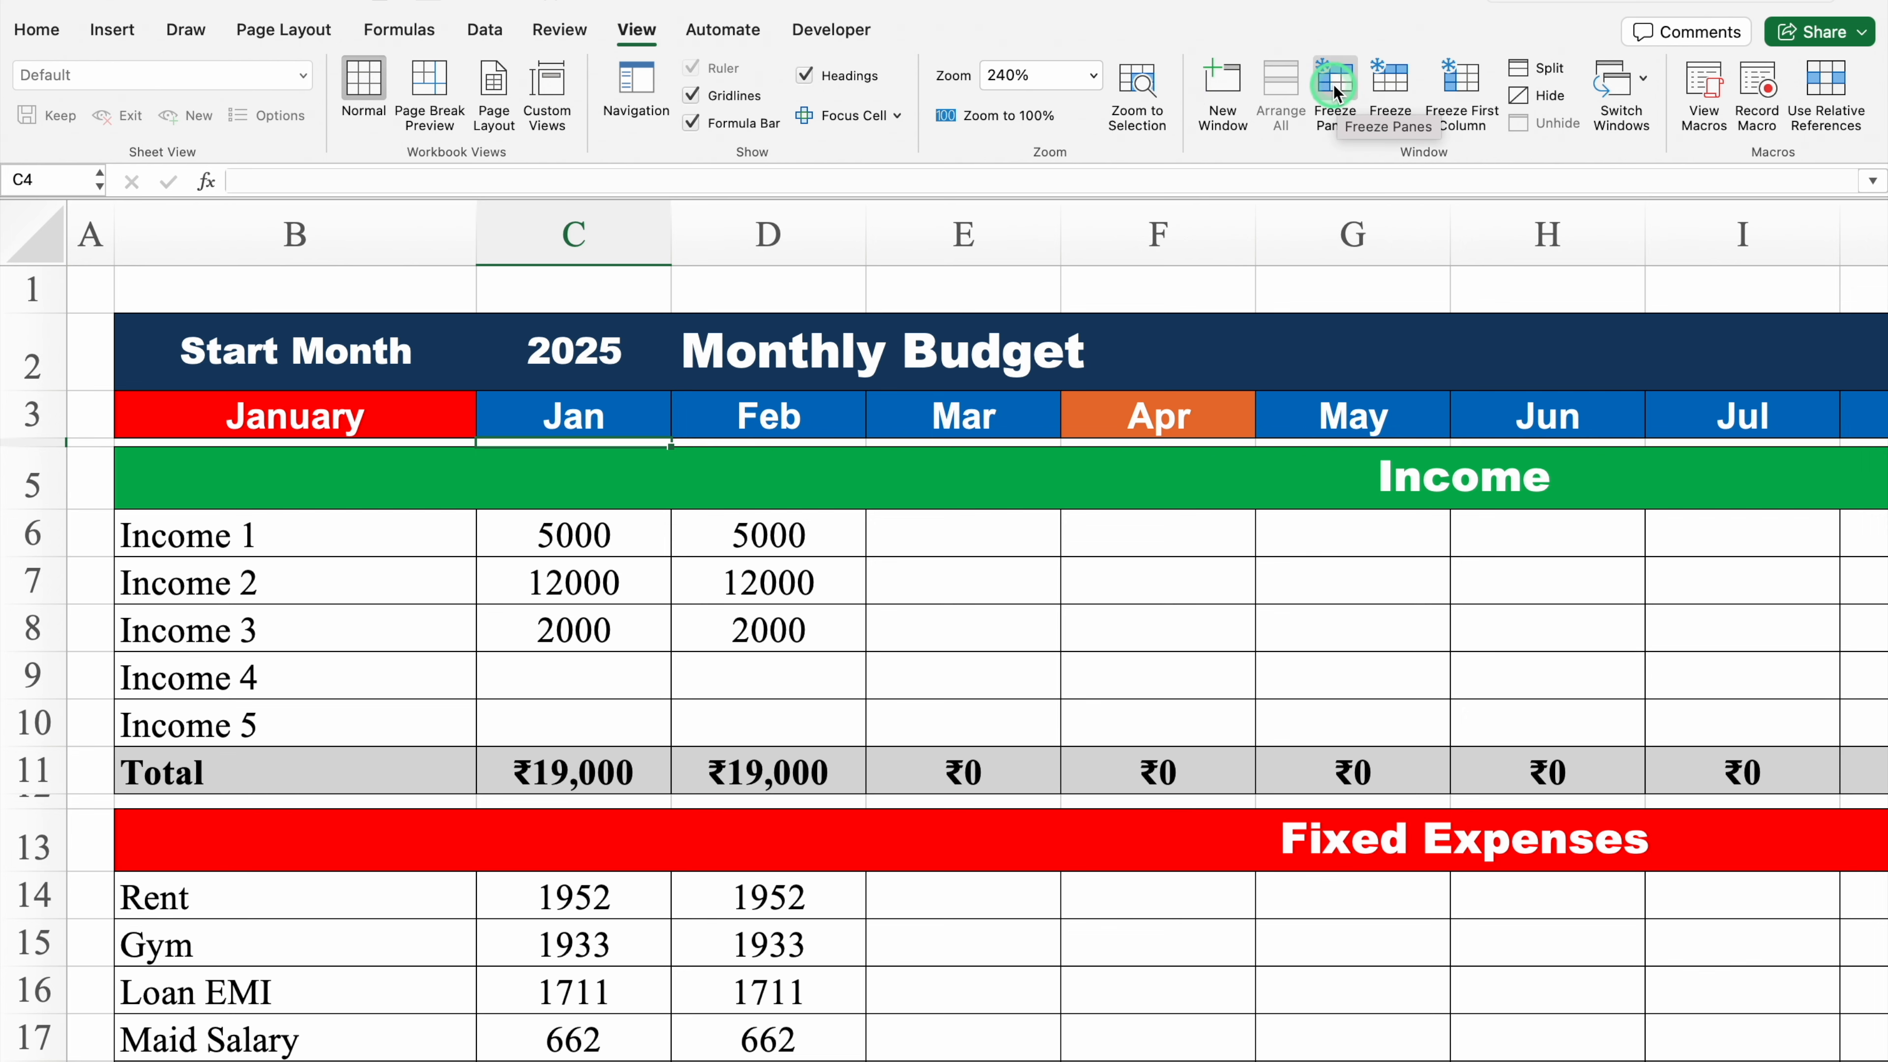
Step: Enter =C37 in C38 and =C38+D37 in D38 to compute the running balance till date
left_click_drag(1878, 361, 1878, 889)
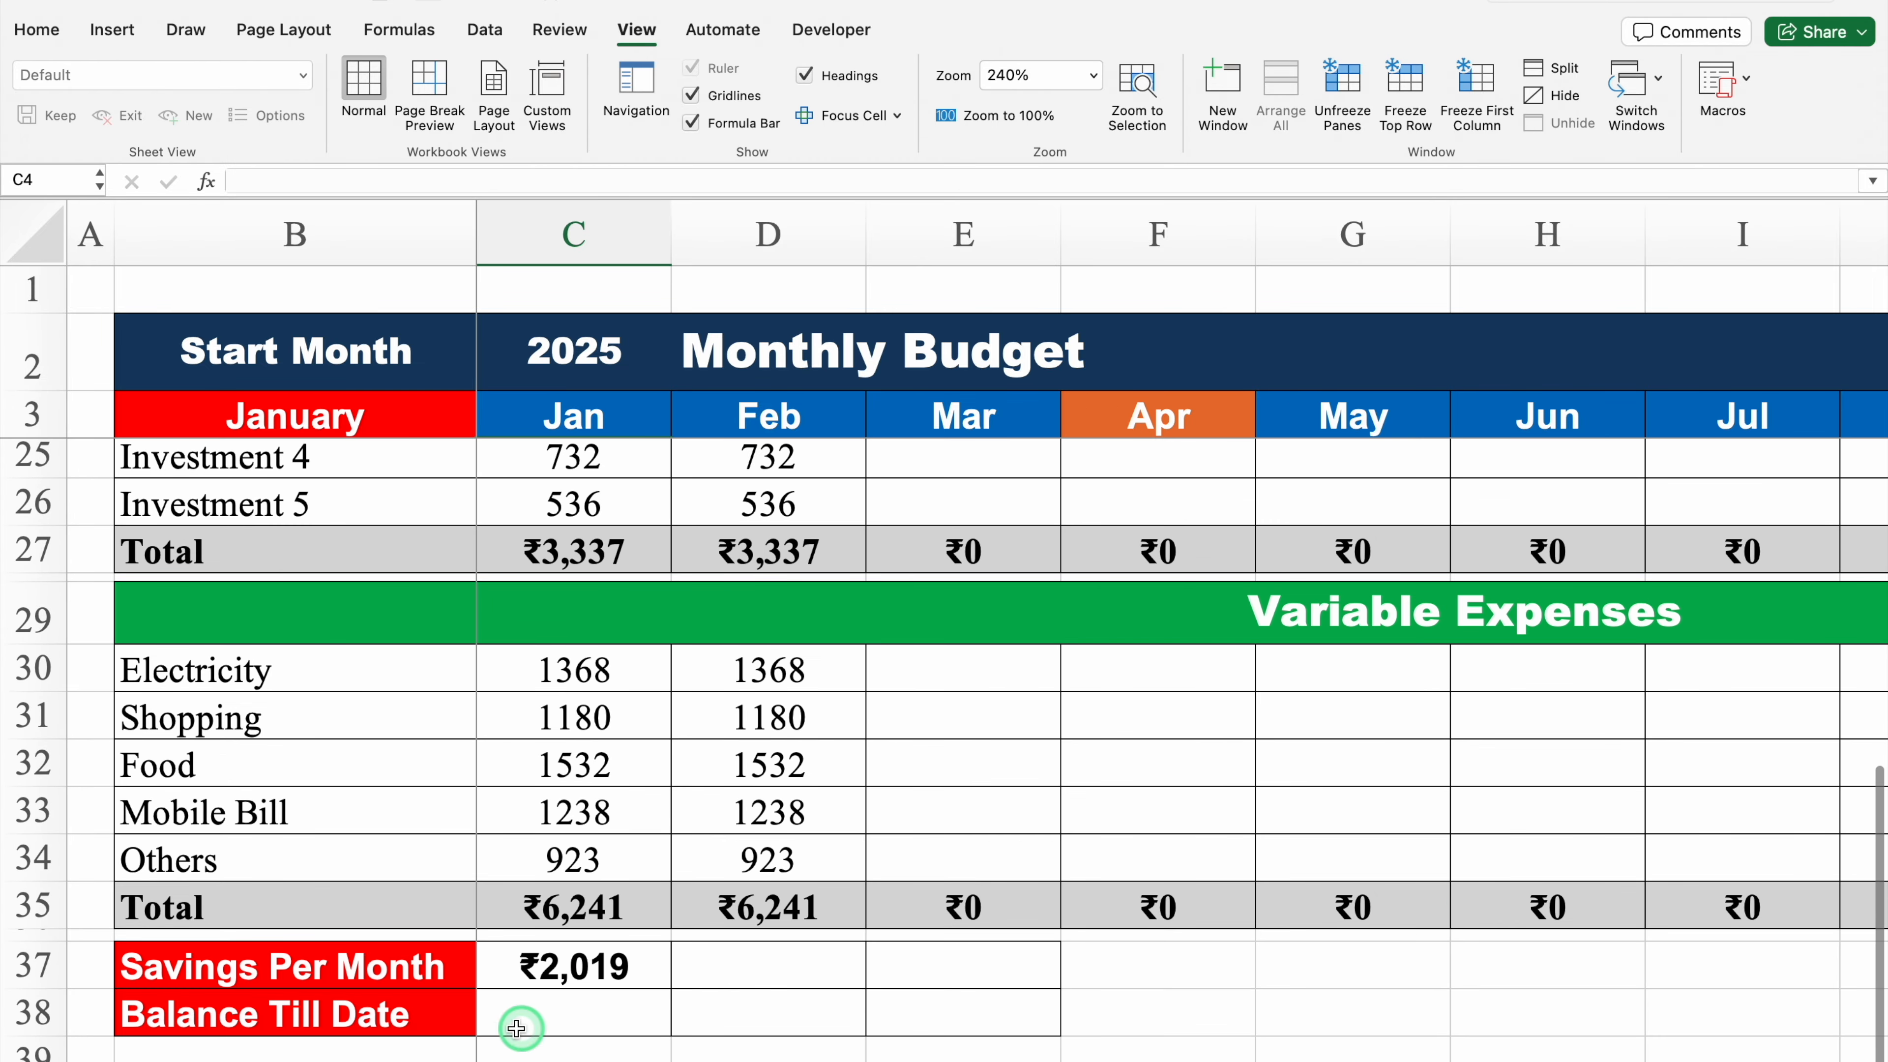
left_click(570, 1008)
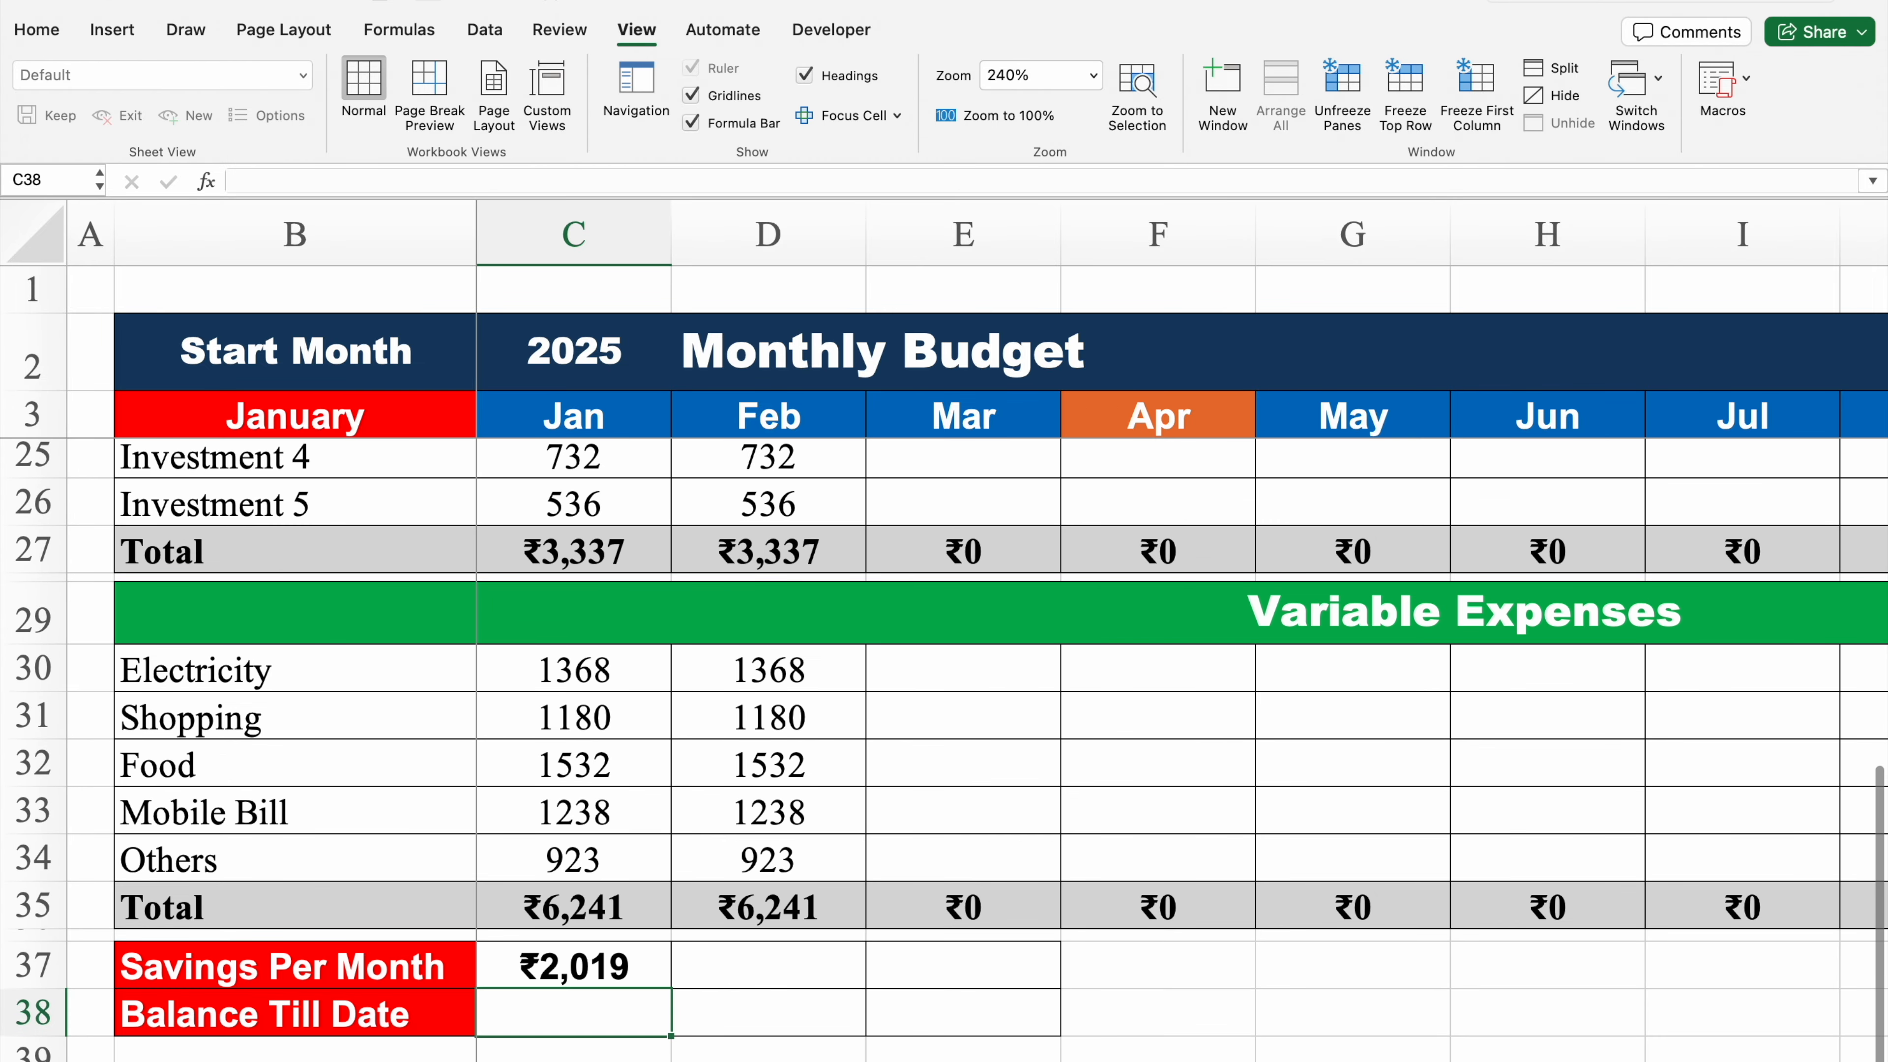
type("=")
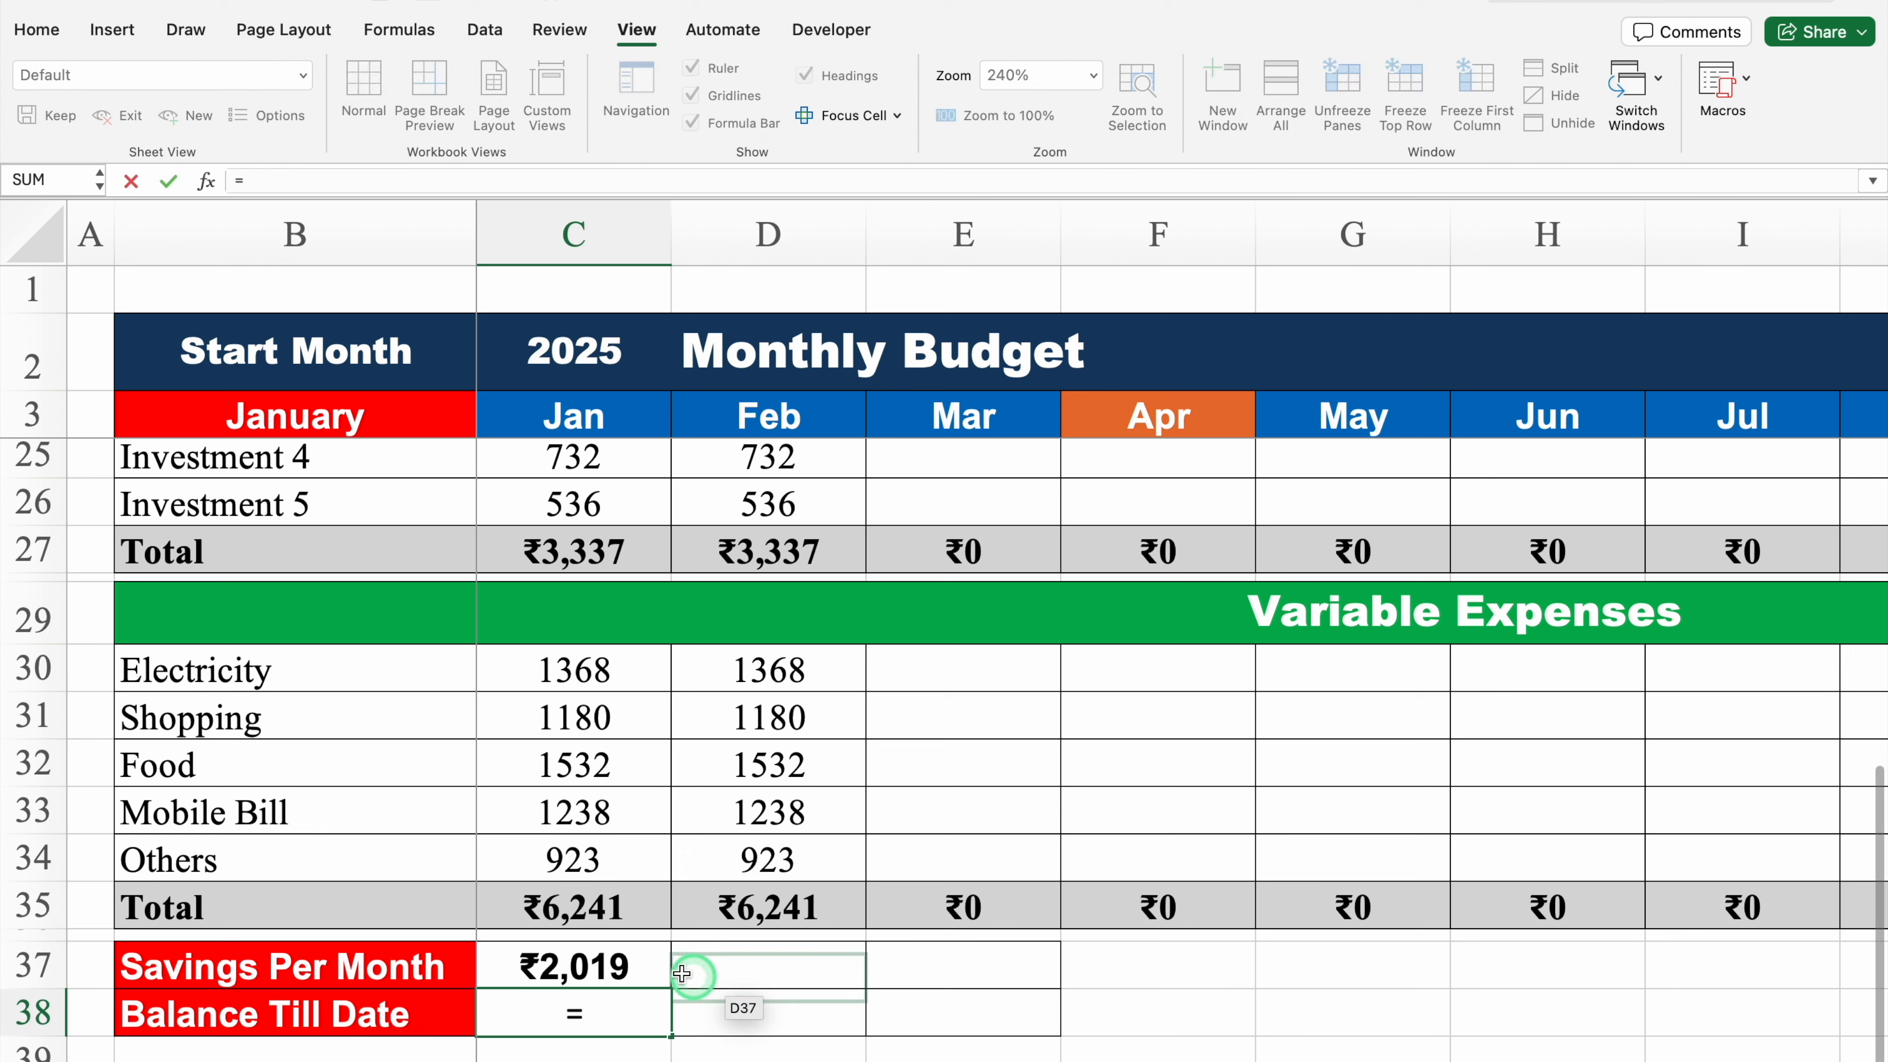
left_click(583, 970)
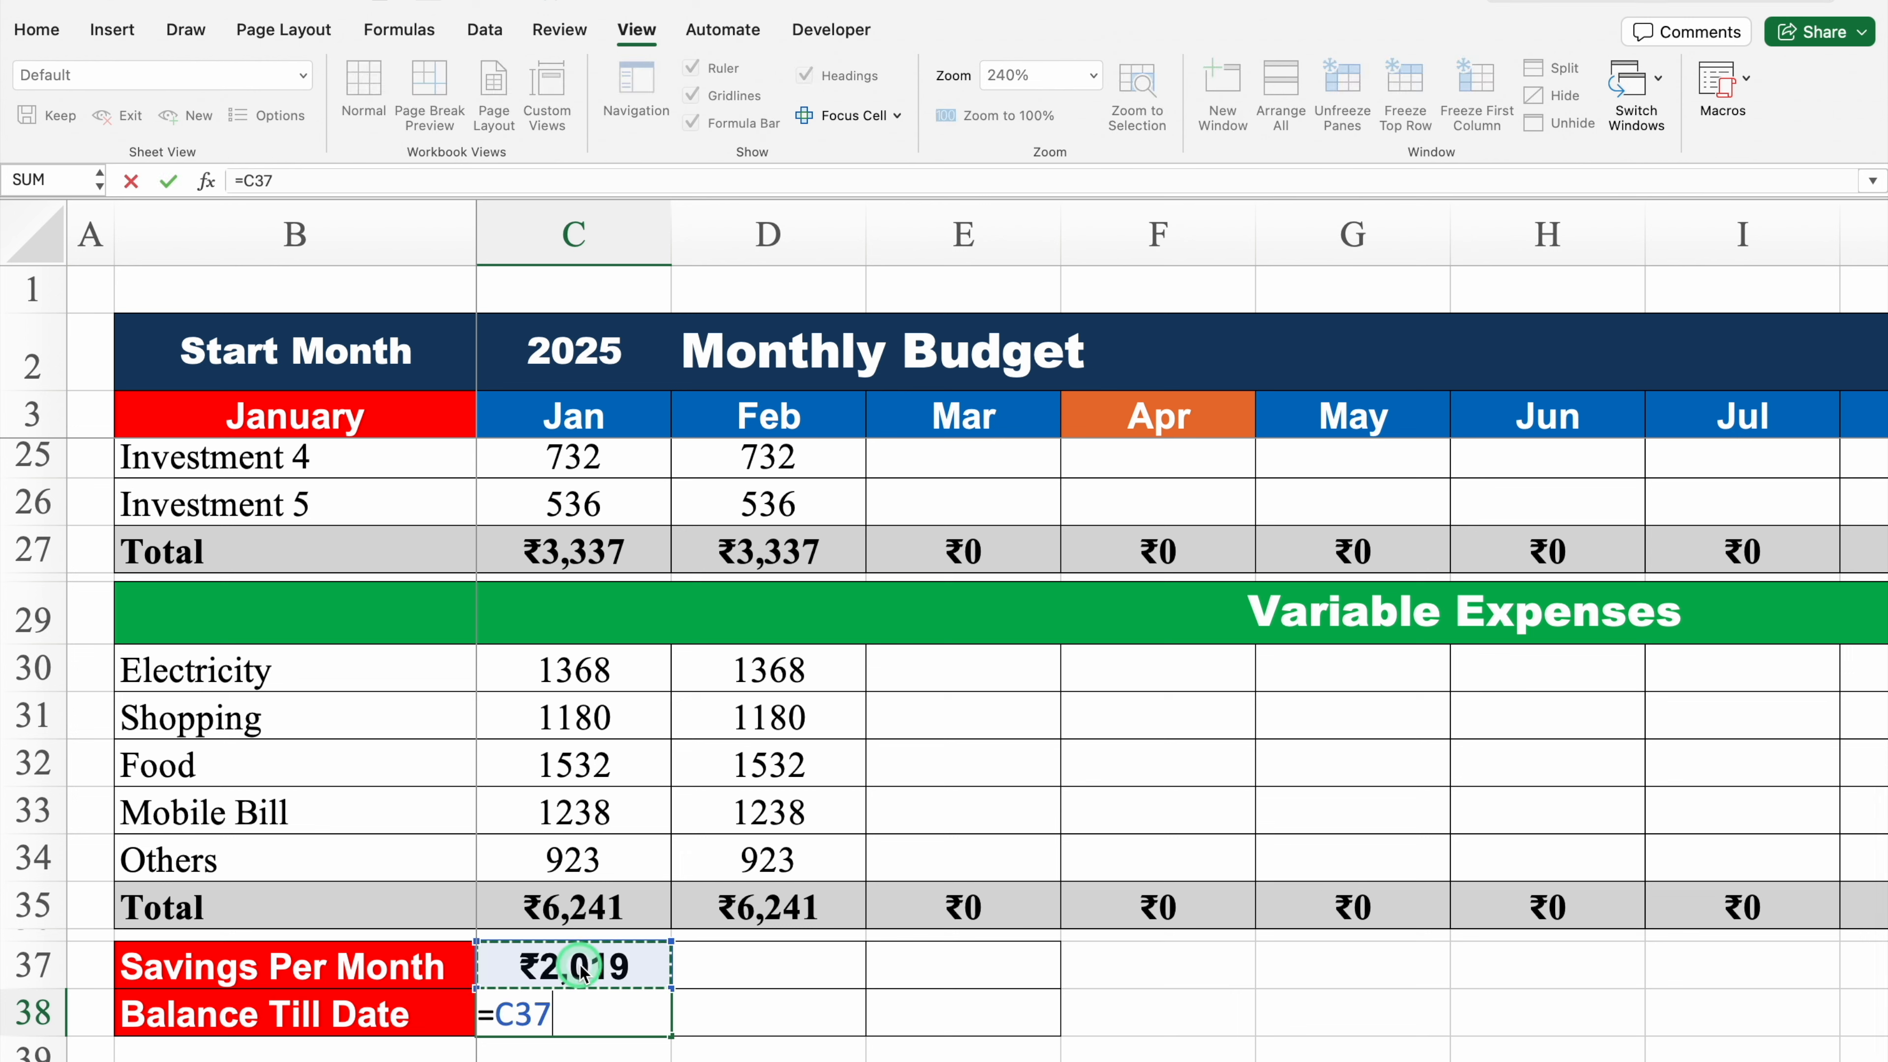
key("Return")
left_click(580, 1012)
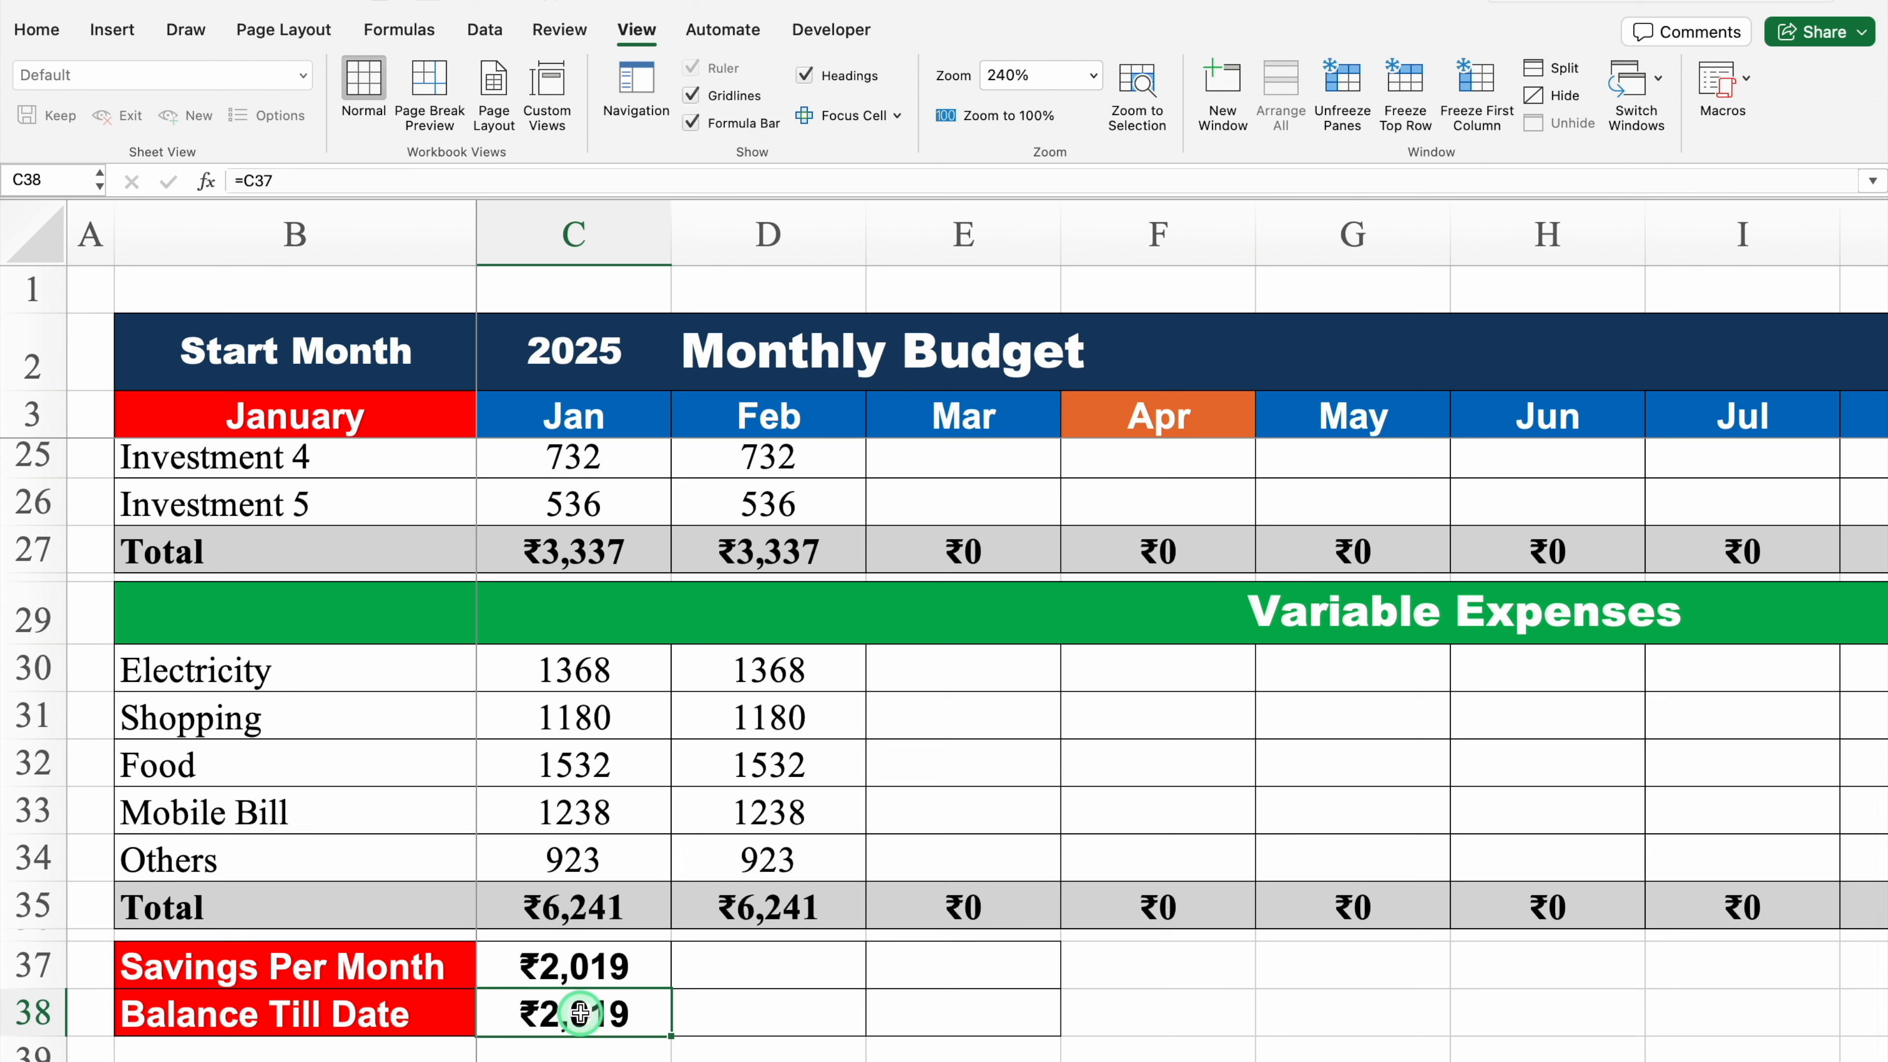
left_click(717, 1008)
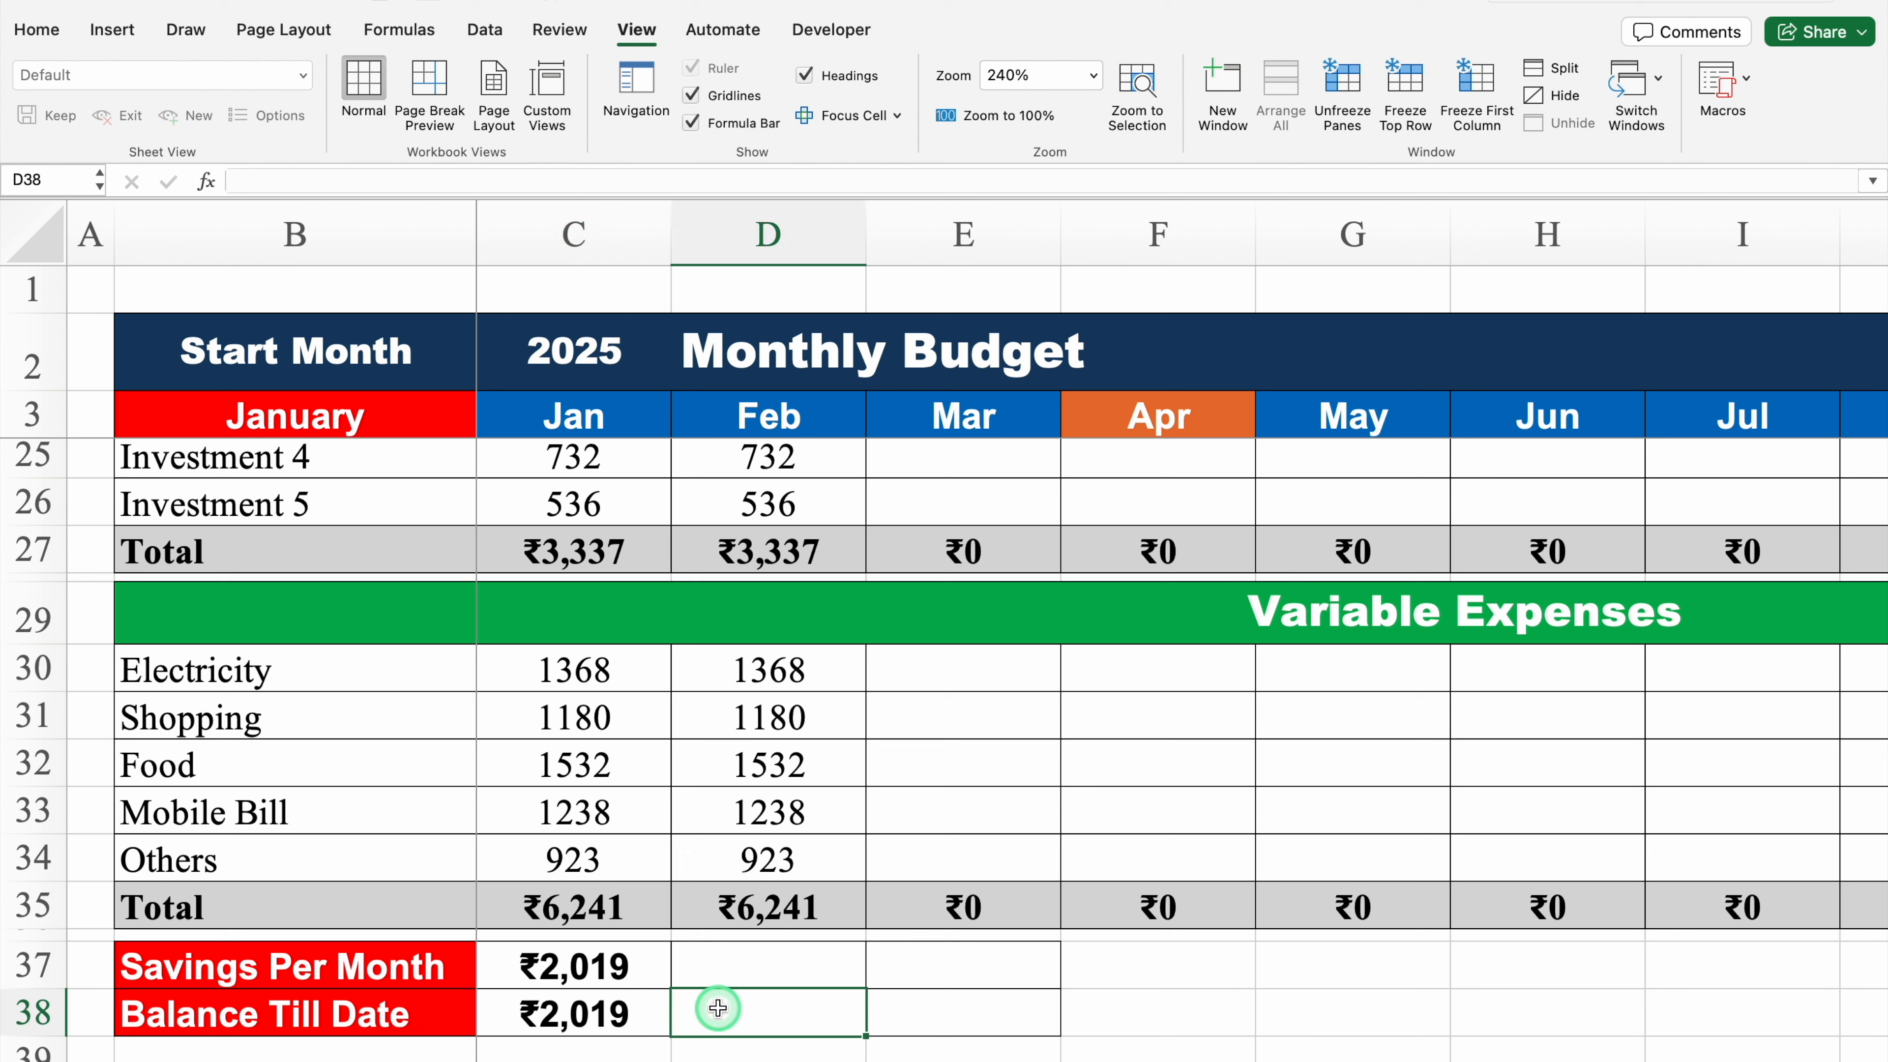
left_click(599, 1011)
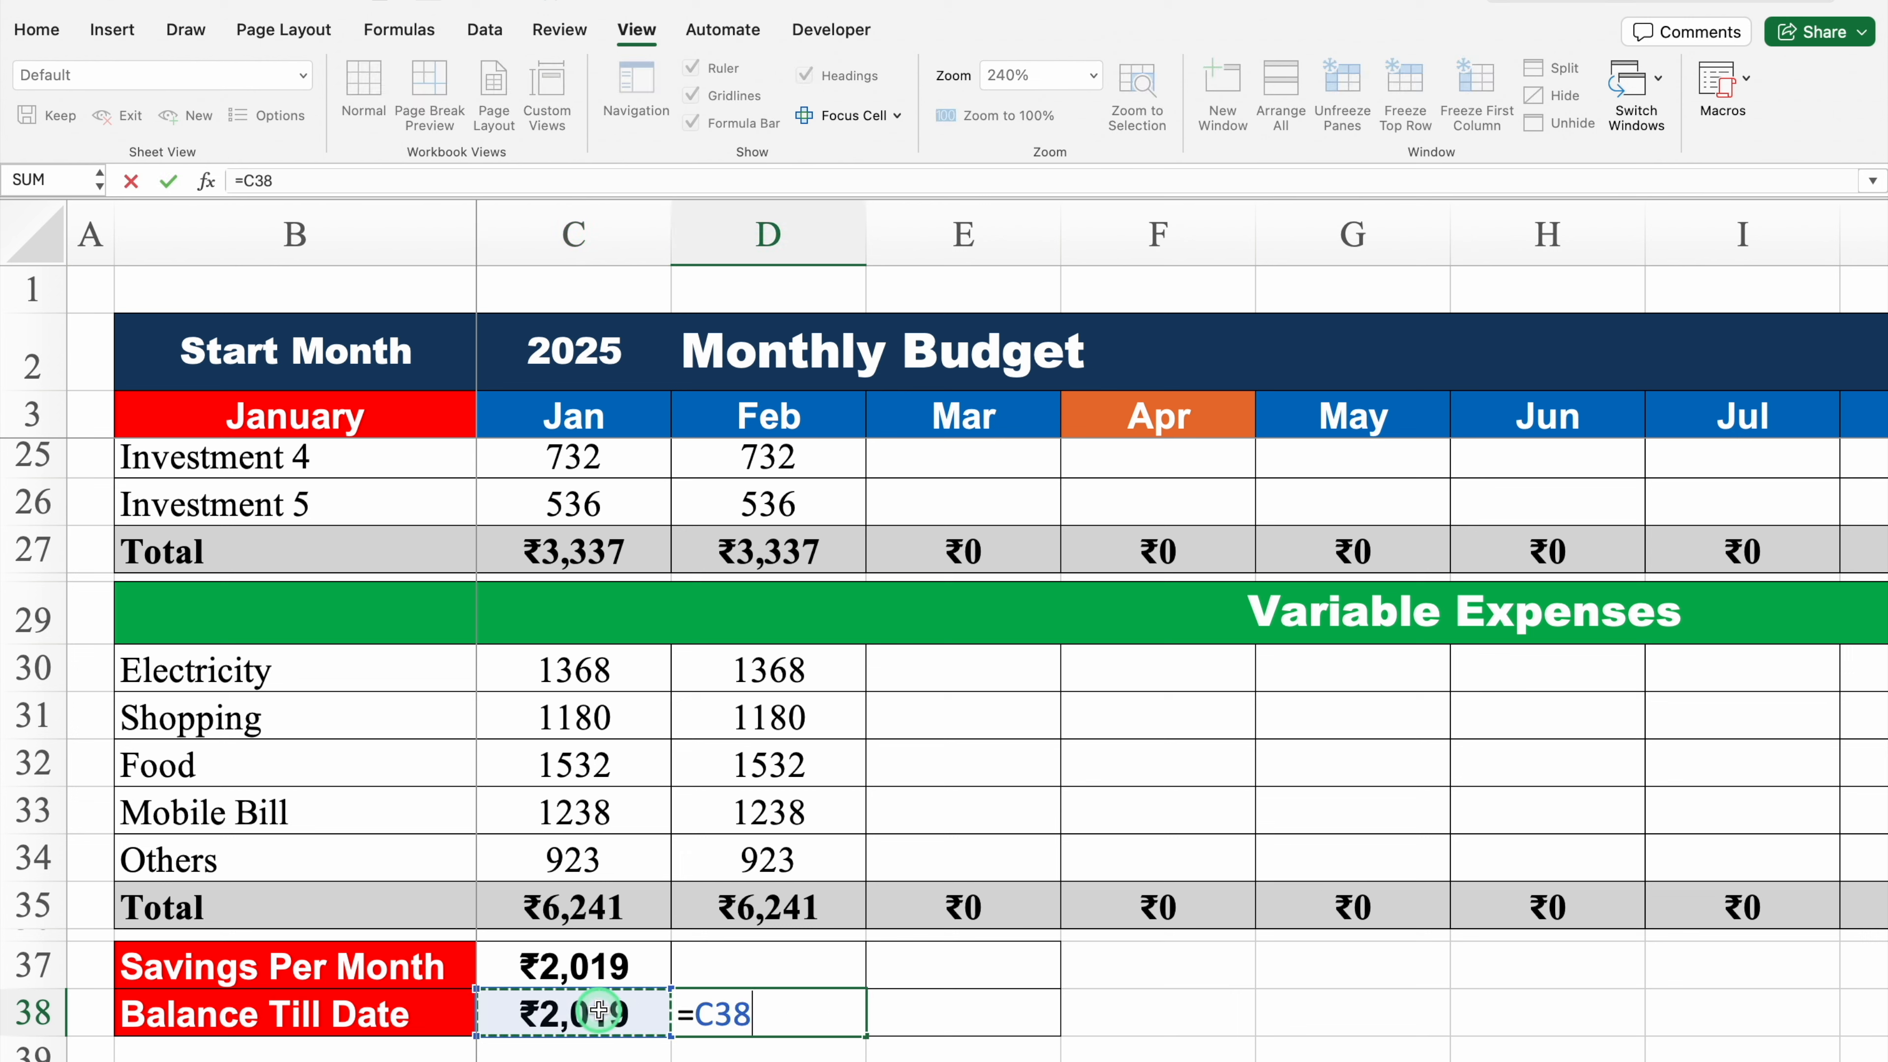
type("+")
left_click(750, 972)
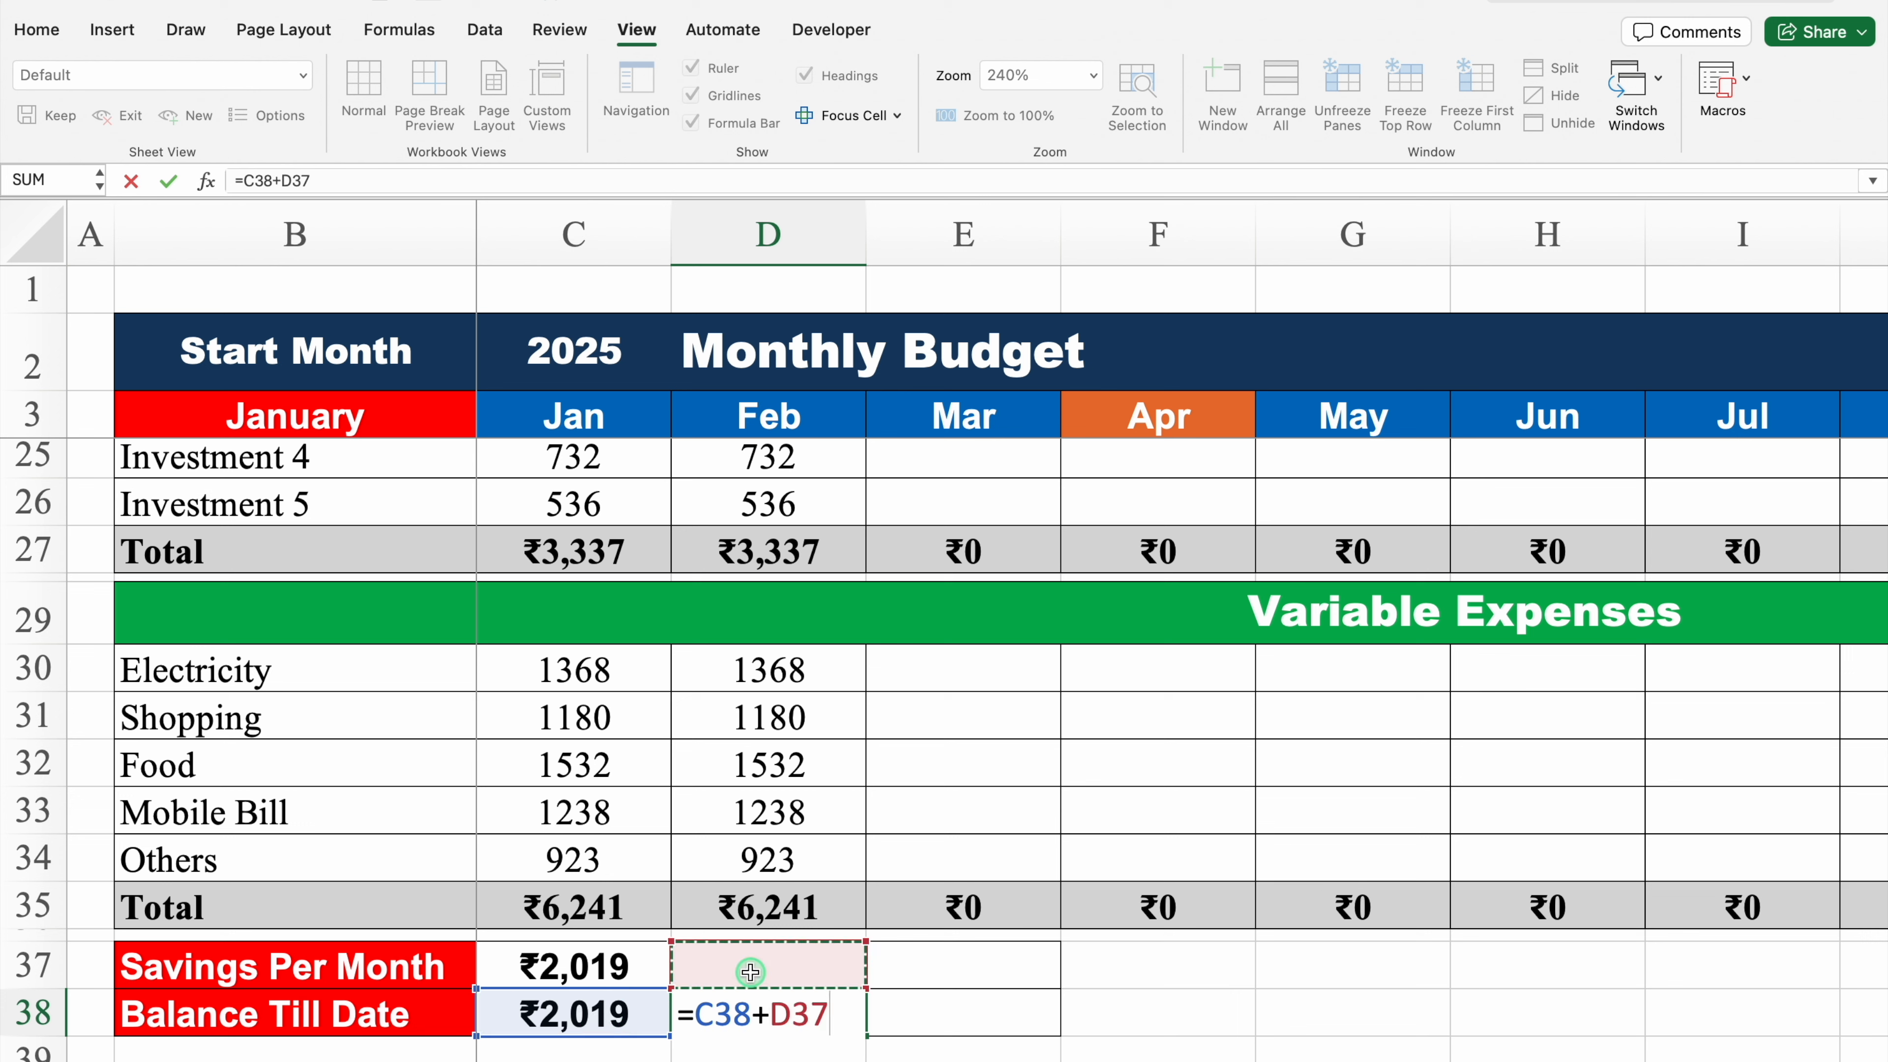
key("Return")
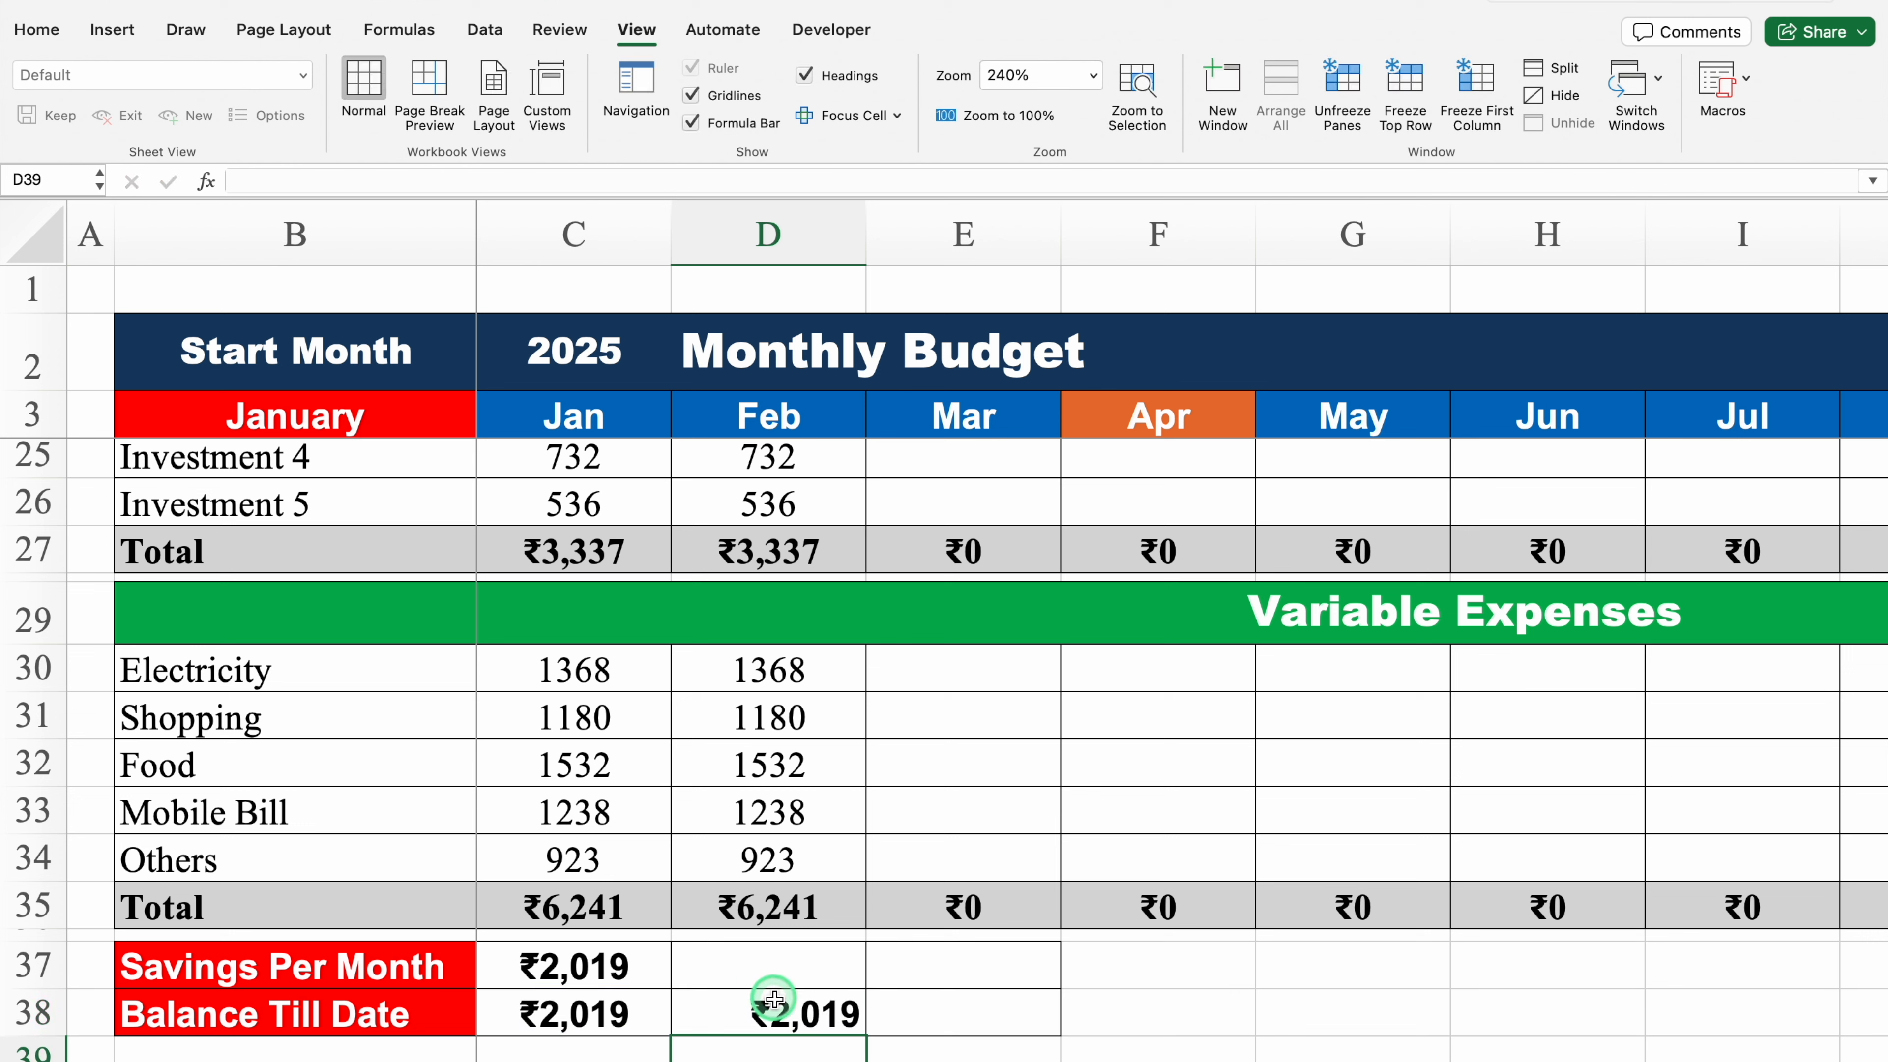
Step: Copy the savings formula into D37, then fill the savings and balance formulas across to column E
left_click(766, 1003)
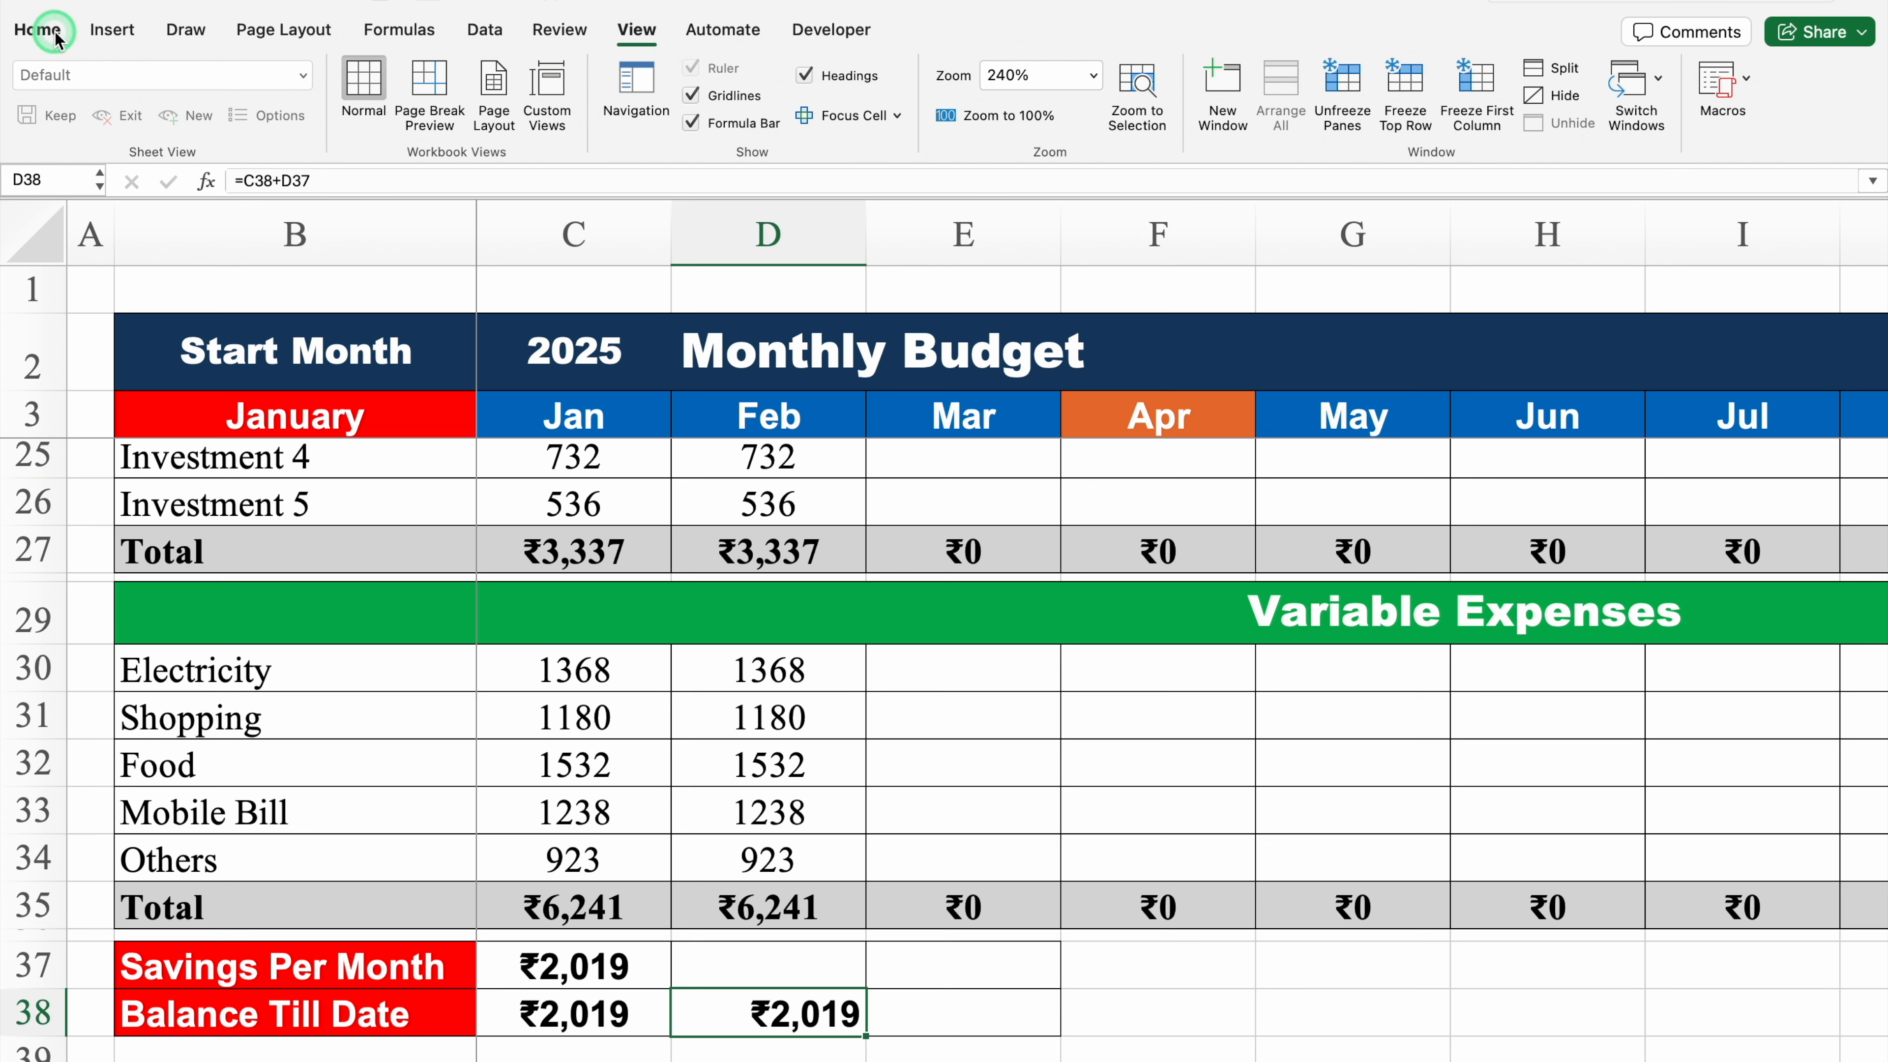
left_click(38, 30)
left_click(669, 979)
left_click_drag(669, 979, 825, 971)
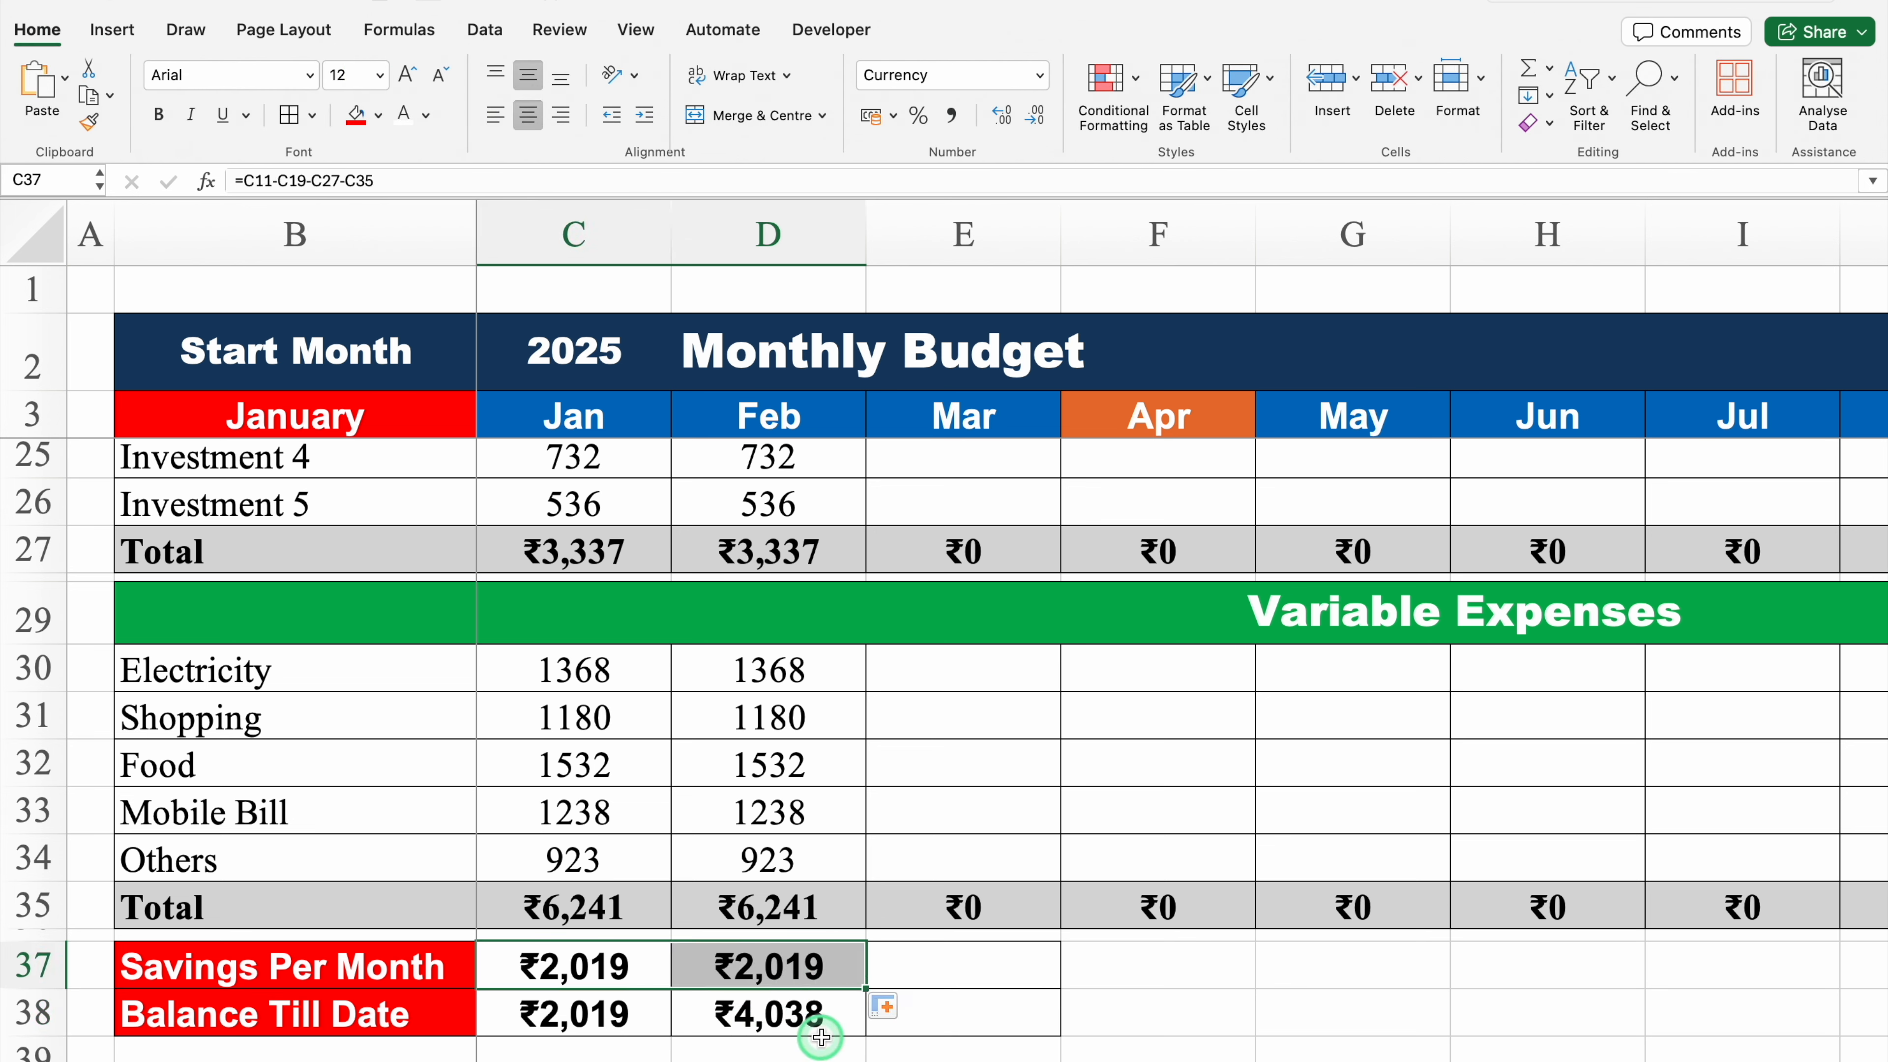
left_click(773, 1015)
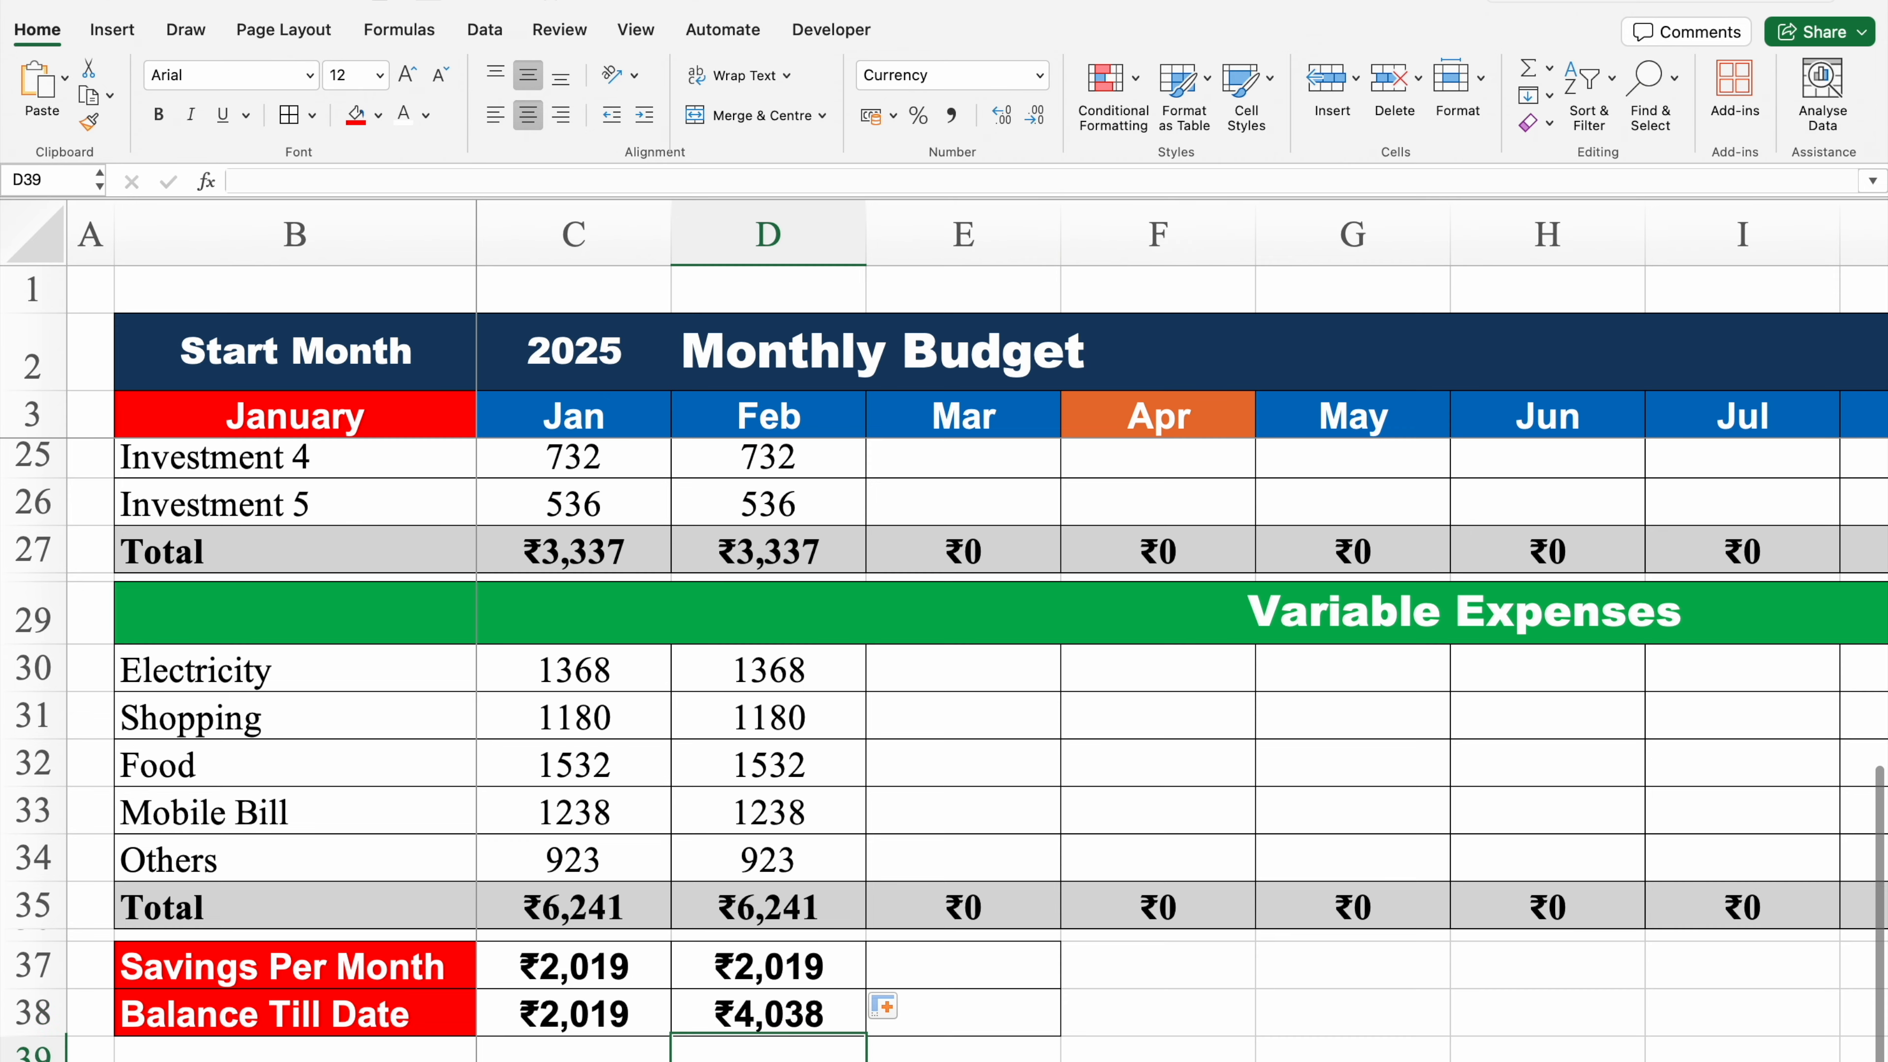
key("Down")
key("Down")
key("Down")
key("Down")
key("Down")
key("Down")
key("Down")
key("Down")
left_click_drag(796, 615, 994, 674)
left_click(921, 631)
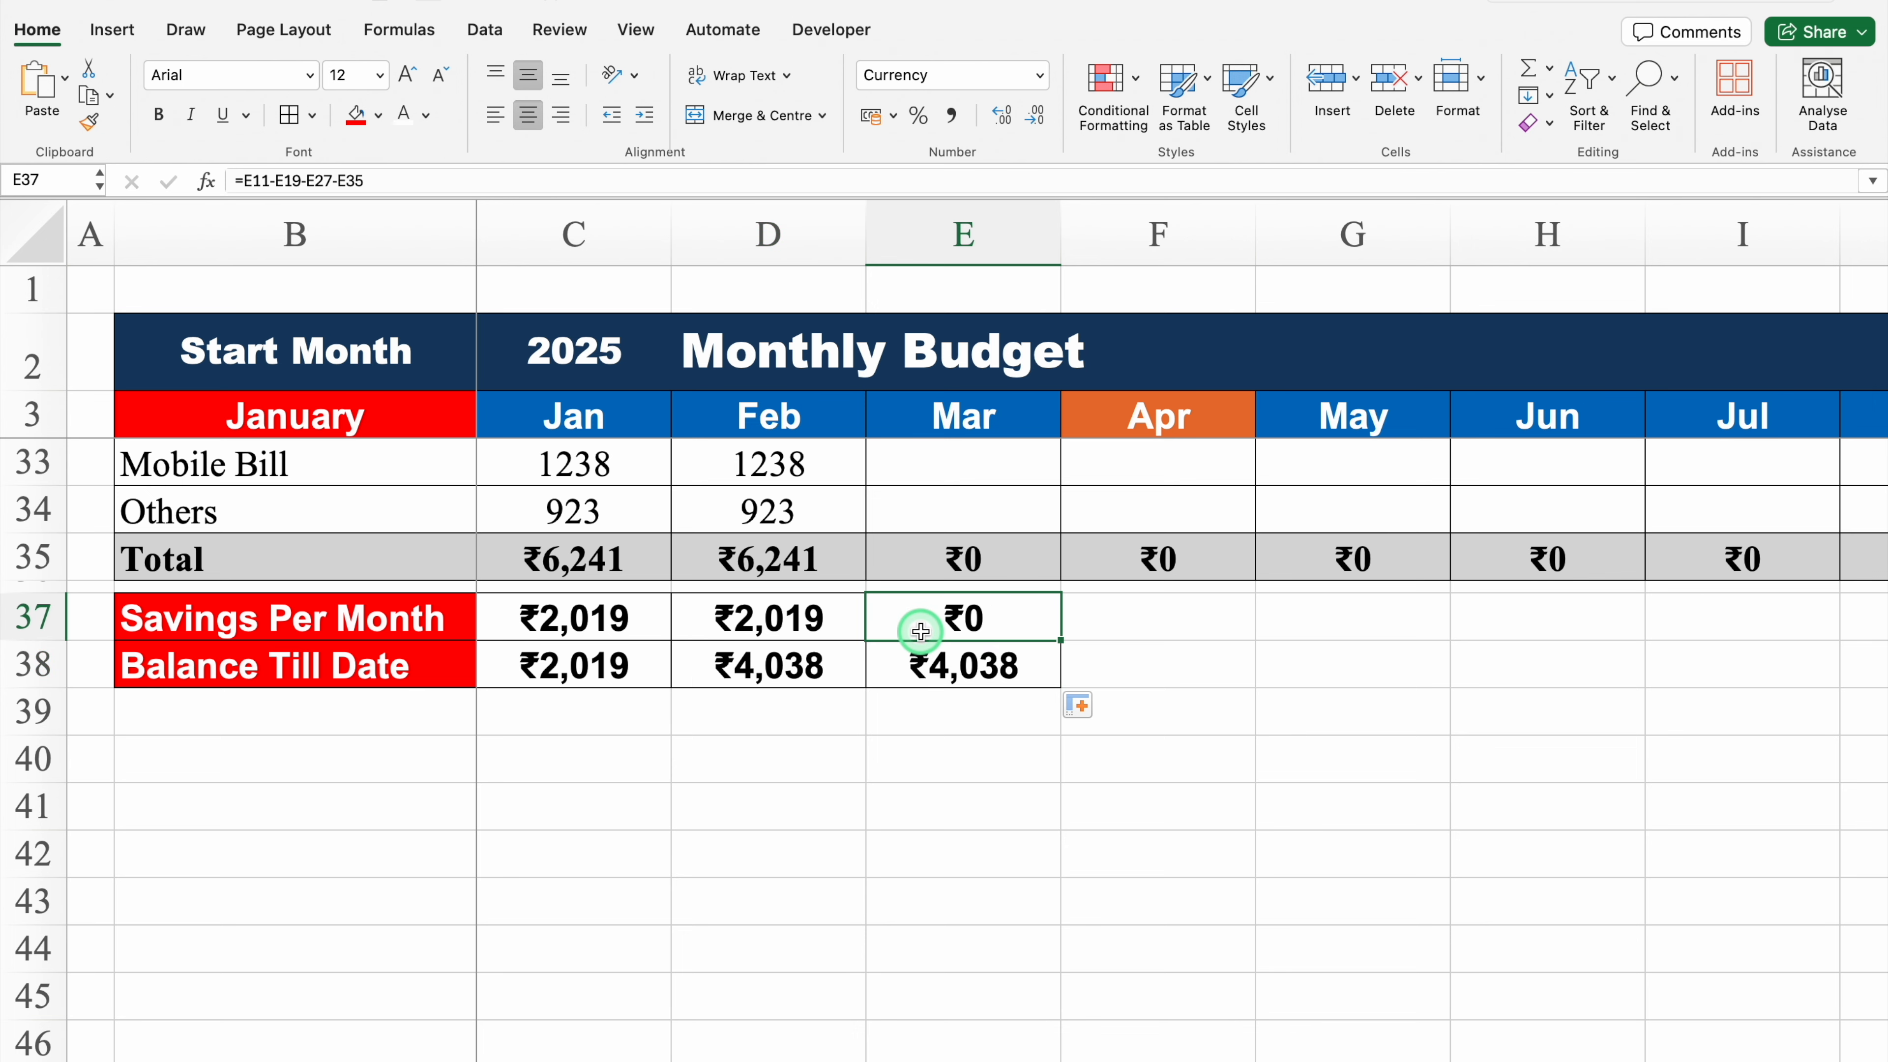
left_click(936, 663)
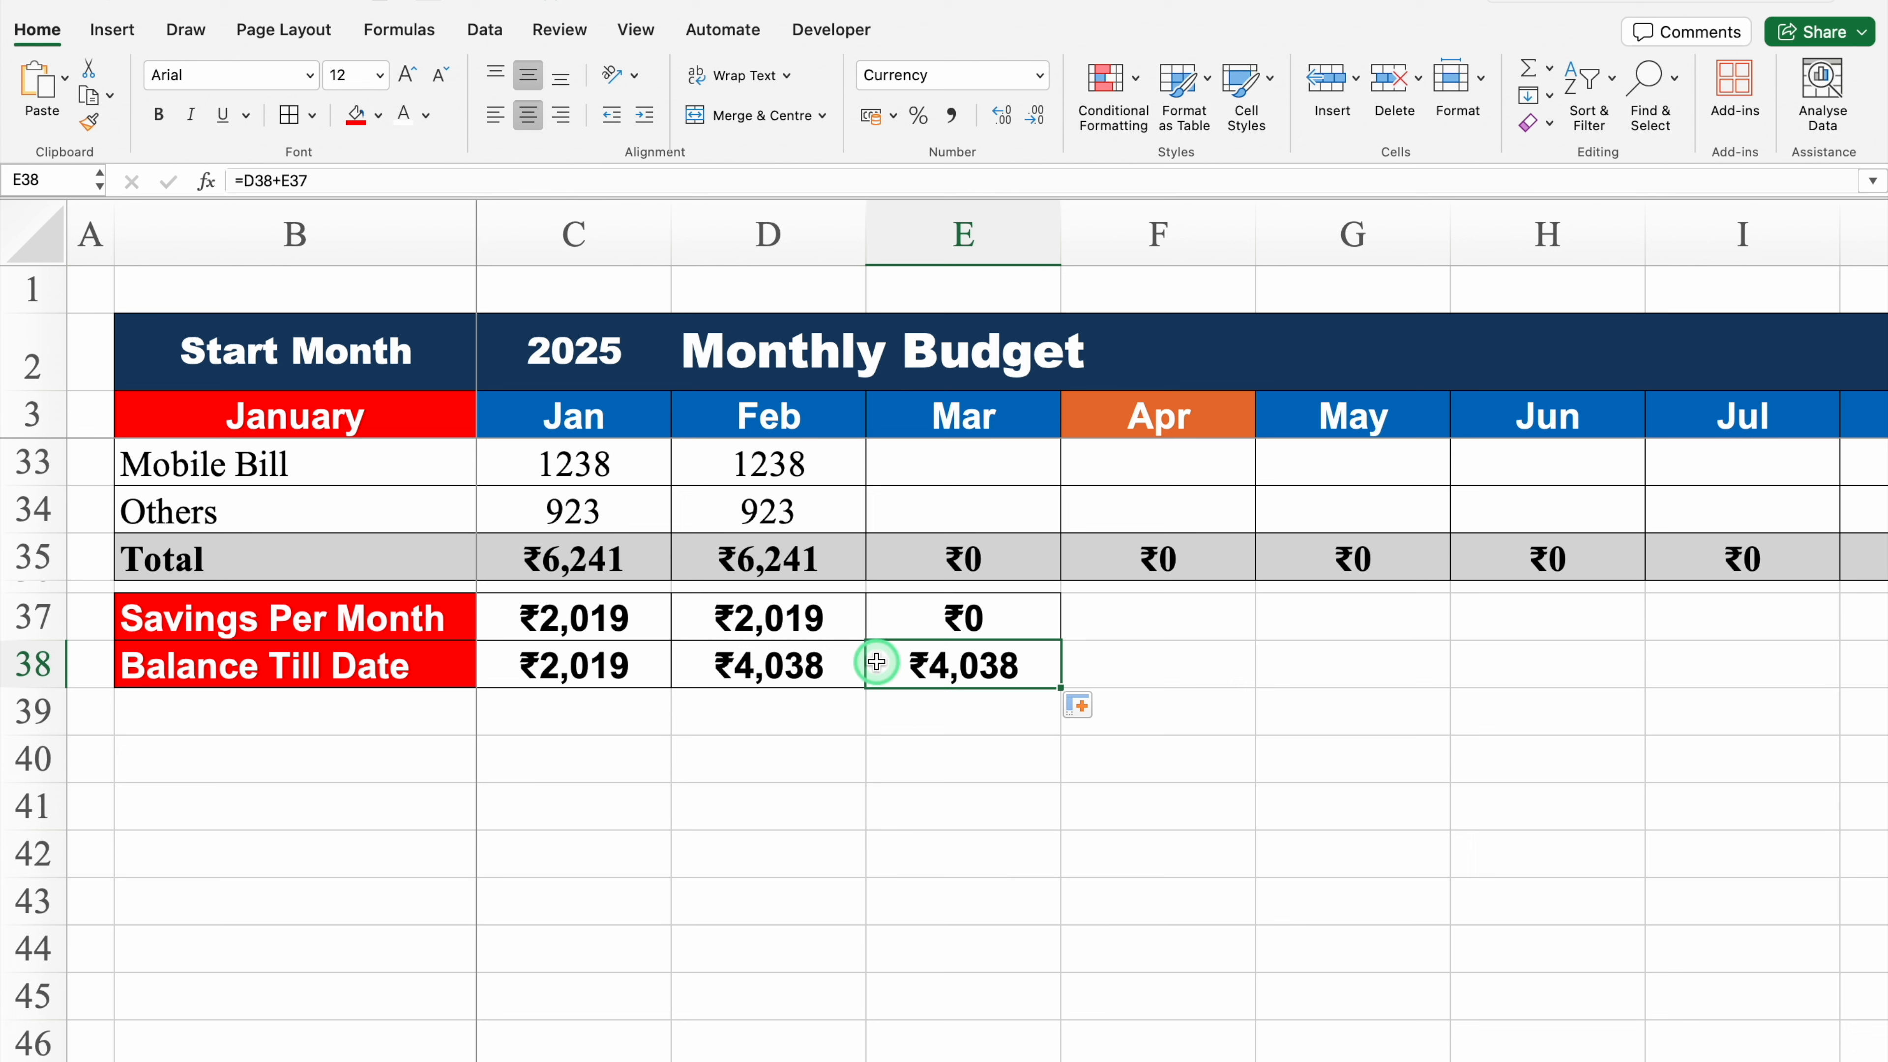
Step: Change D38's formula to =IF(D37=0,0,C38+D37) so months without savings show zero
left_click(721, 664)
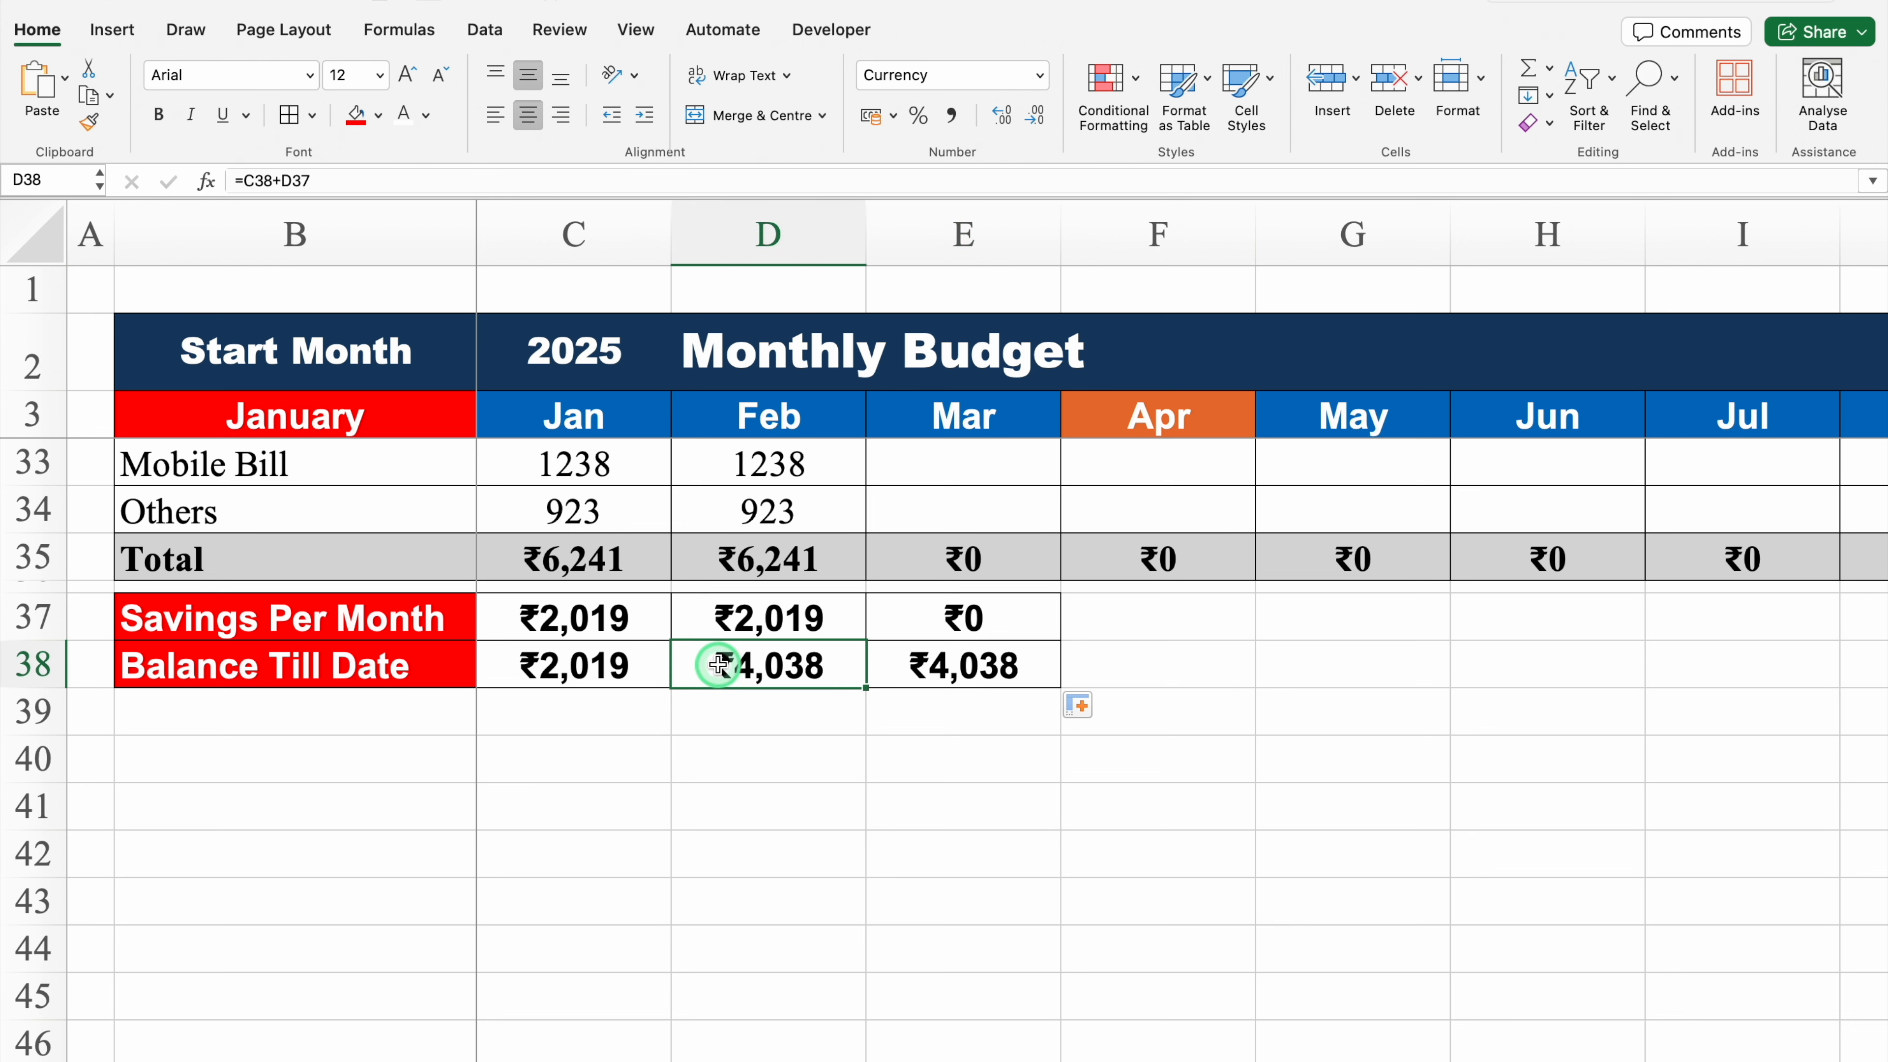
double_click(718, 665)
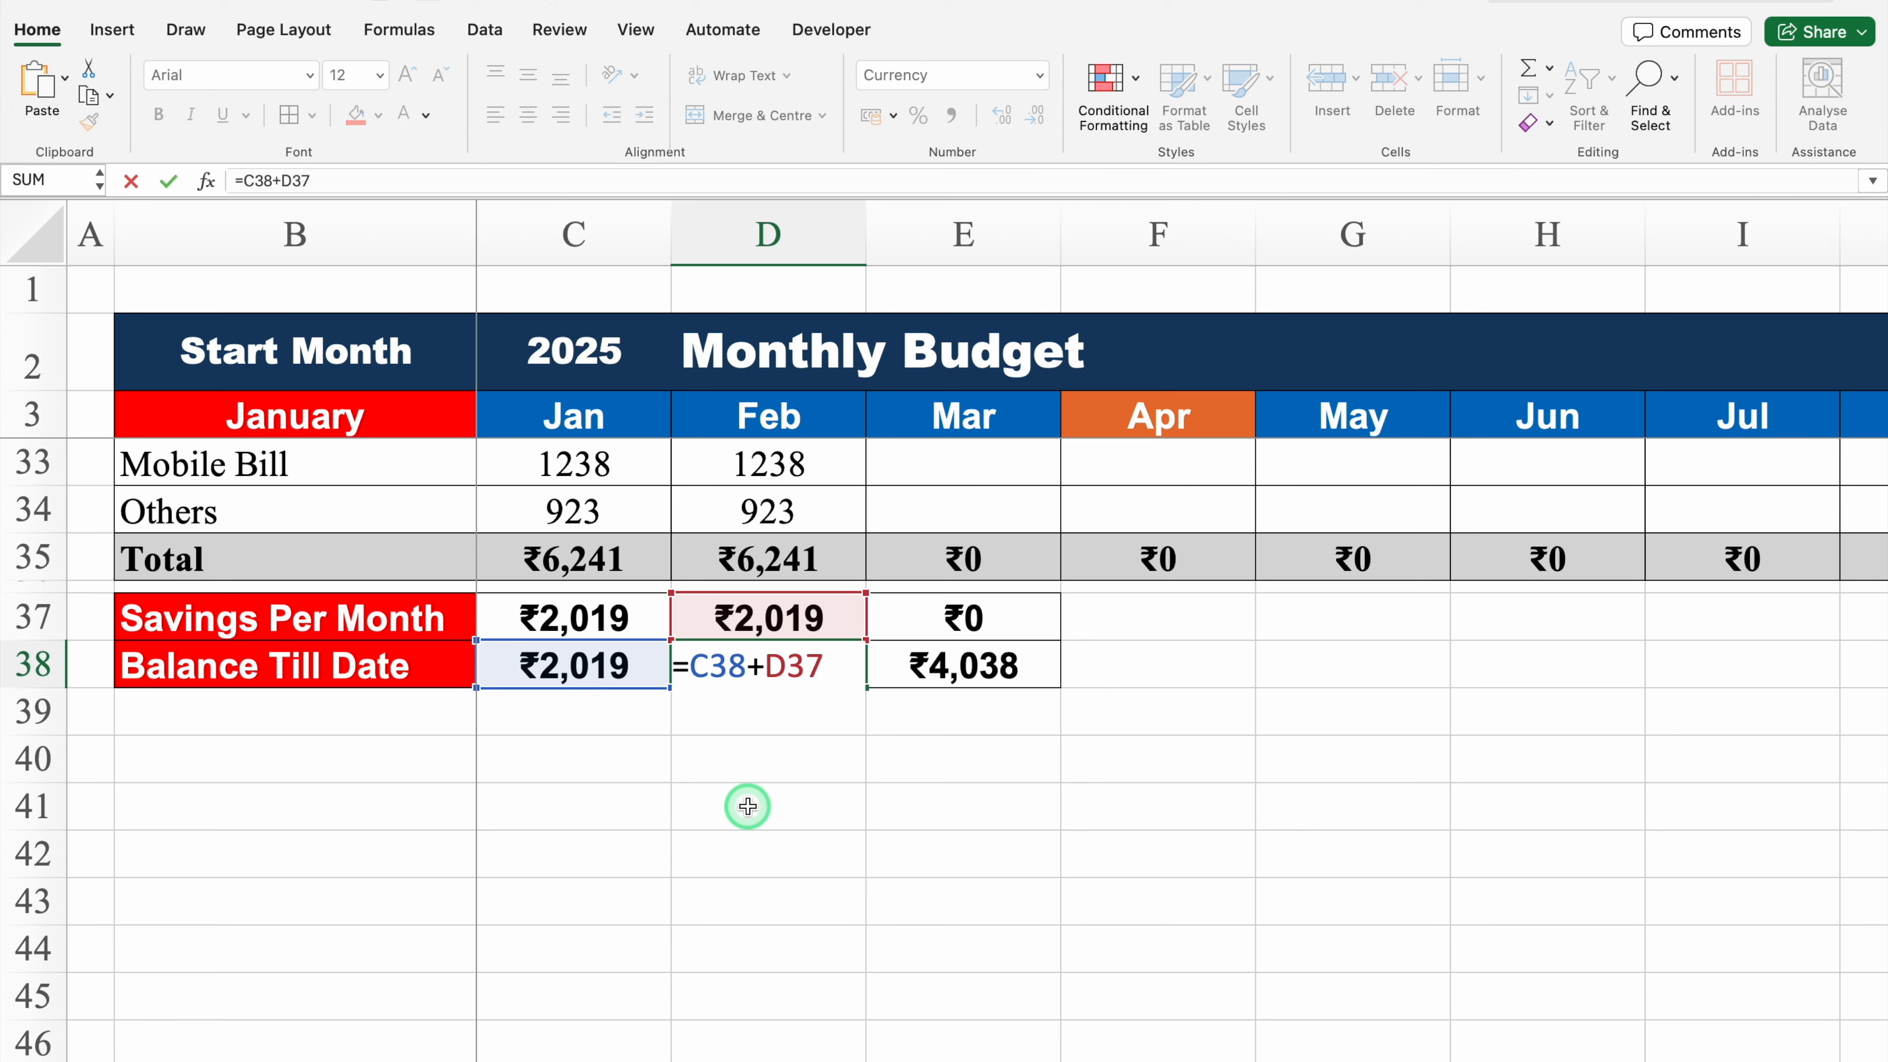
type("if")
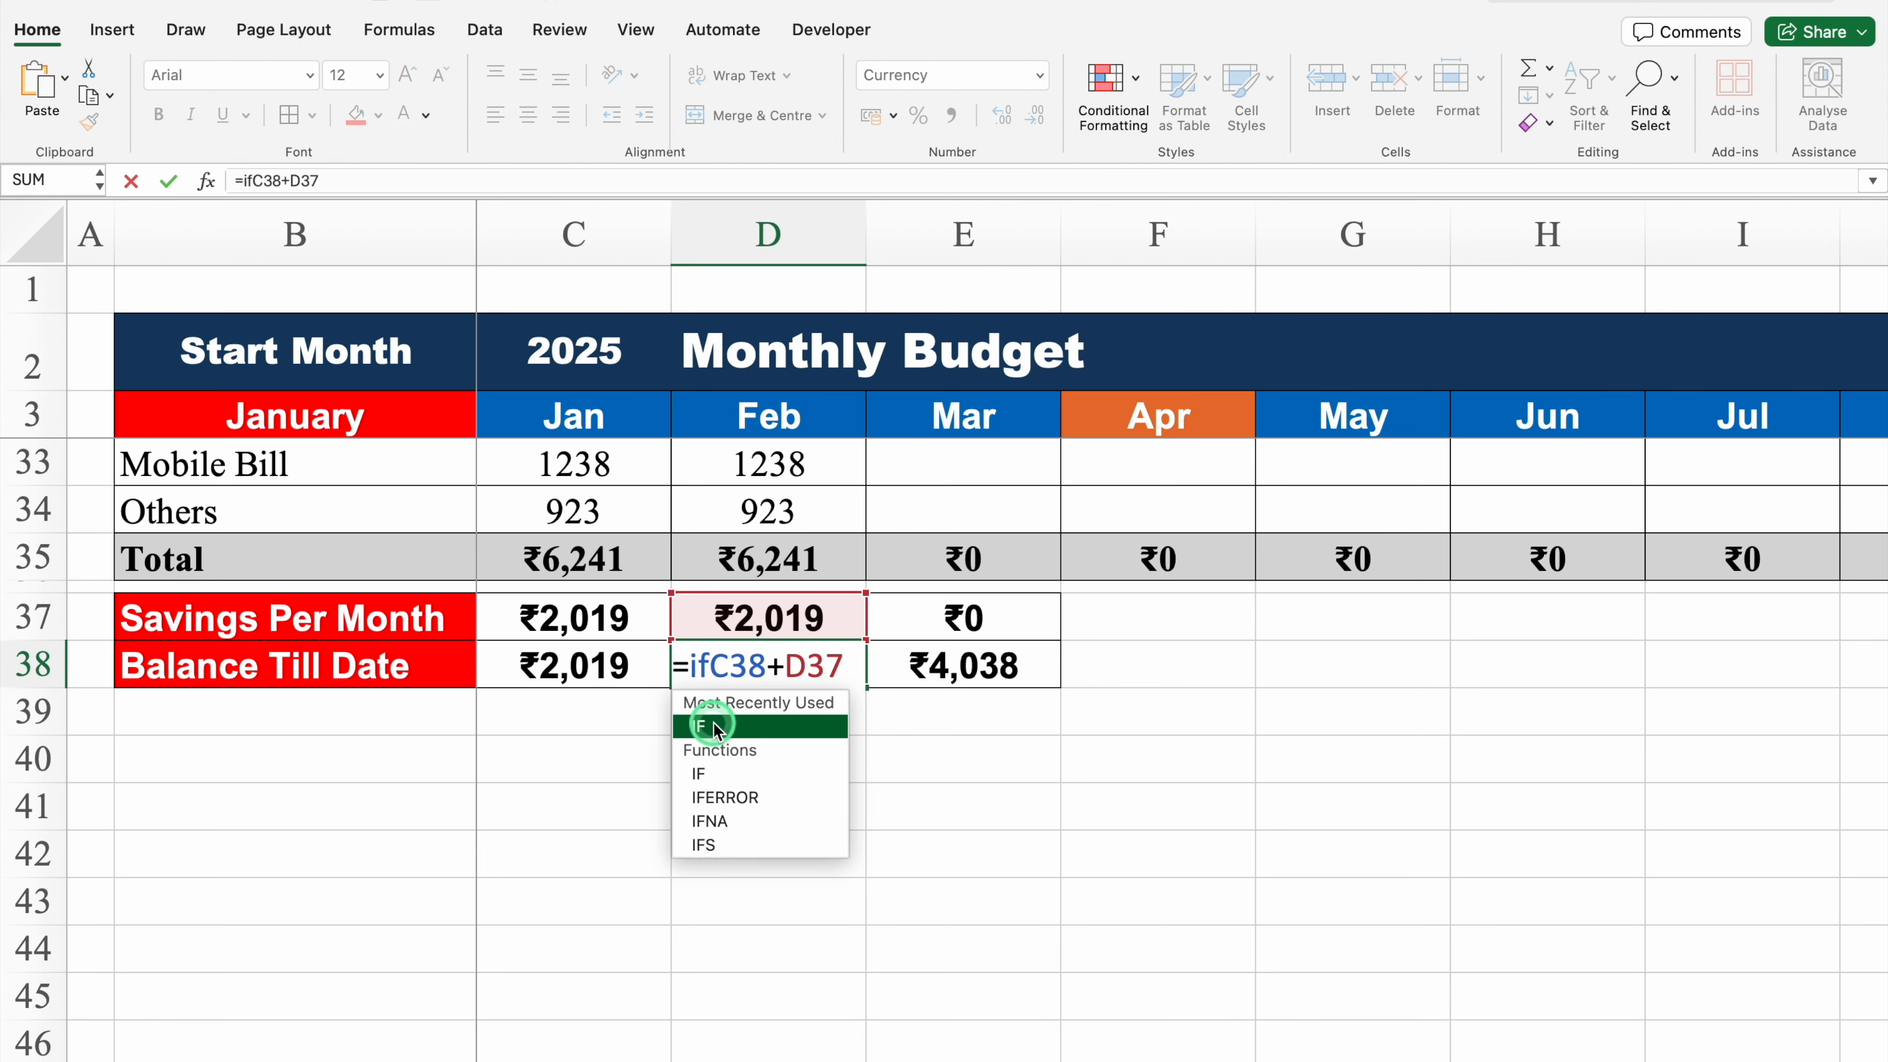
key("Tab")
left_click(811, 613)
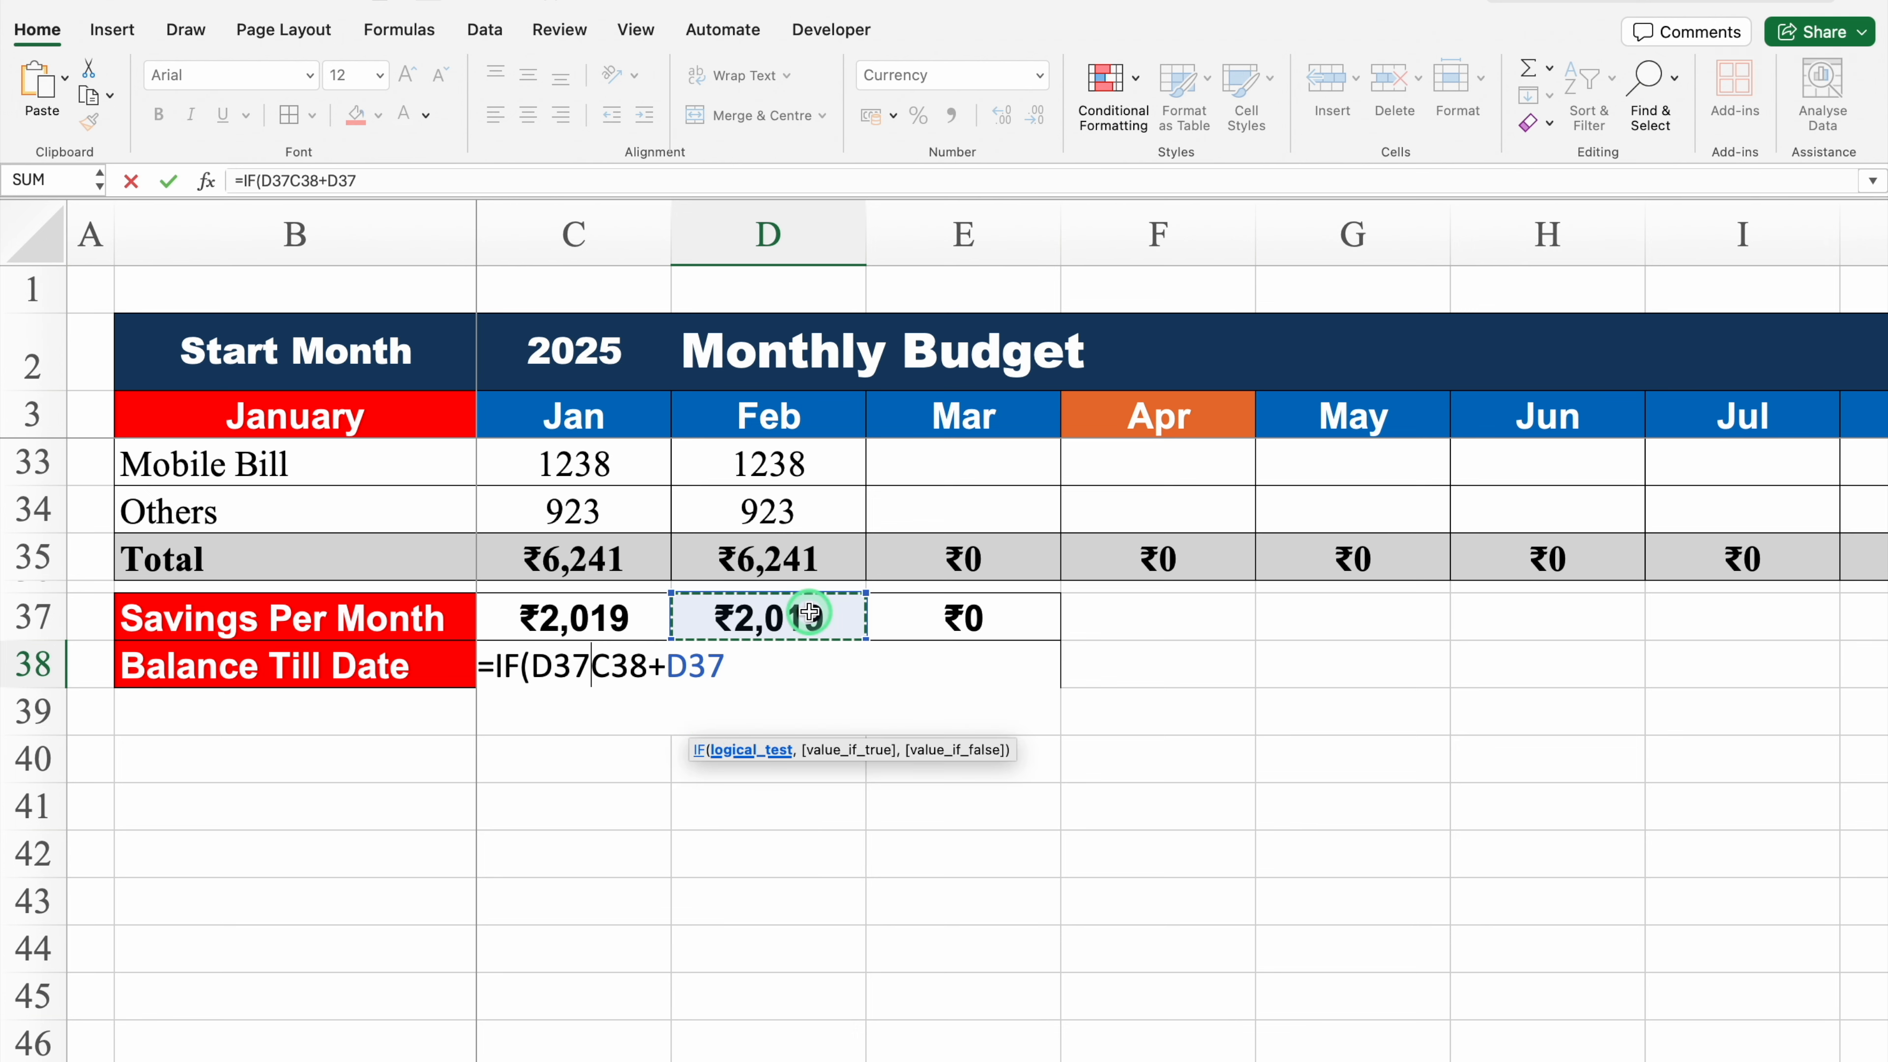
type("=")
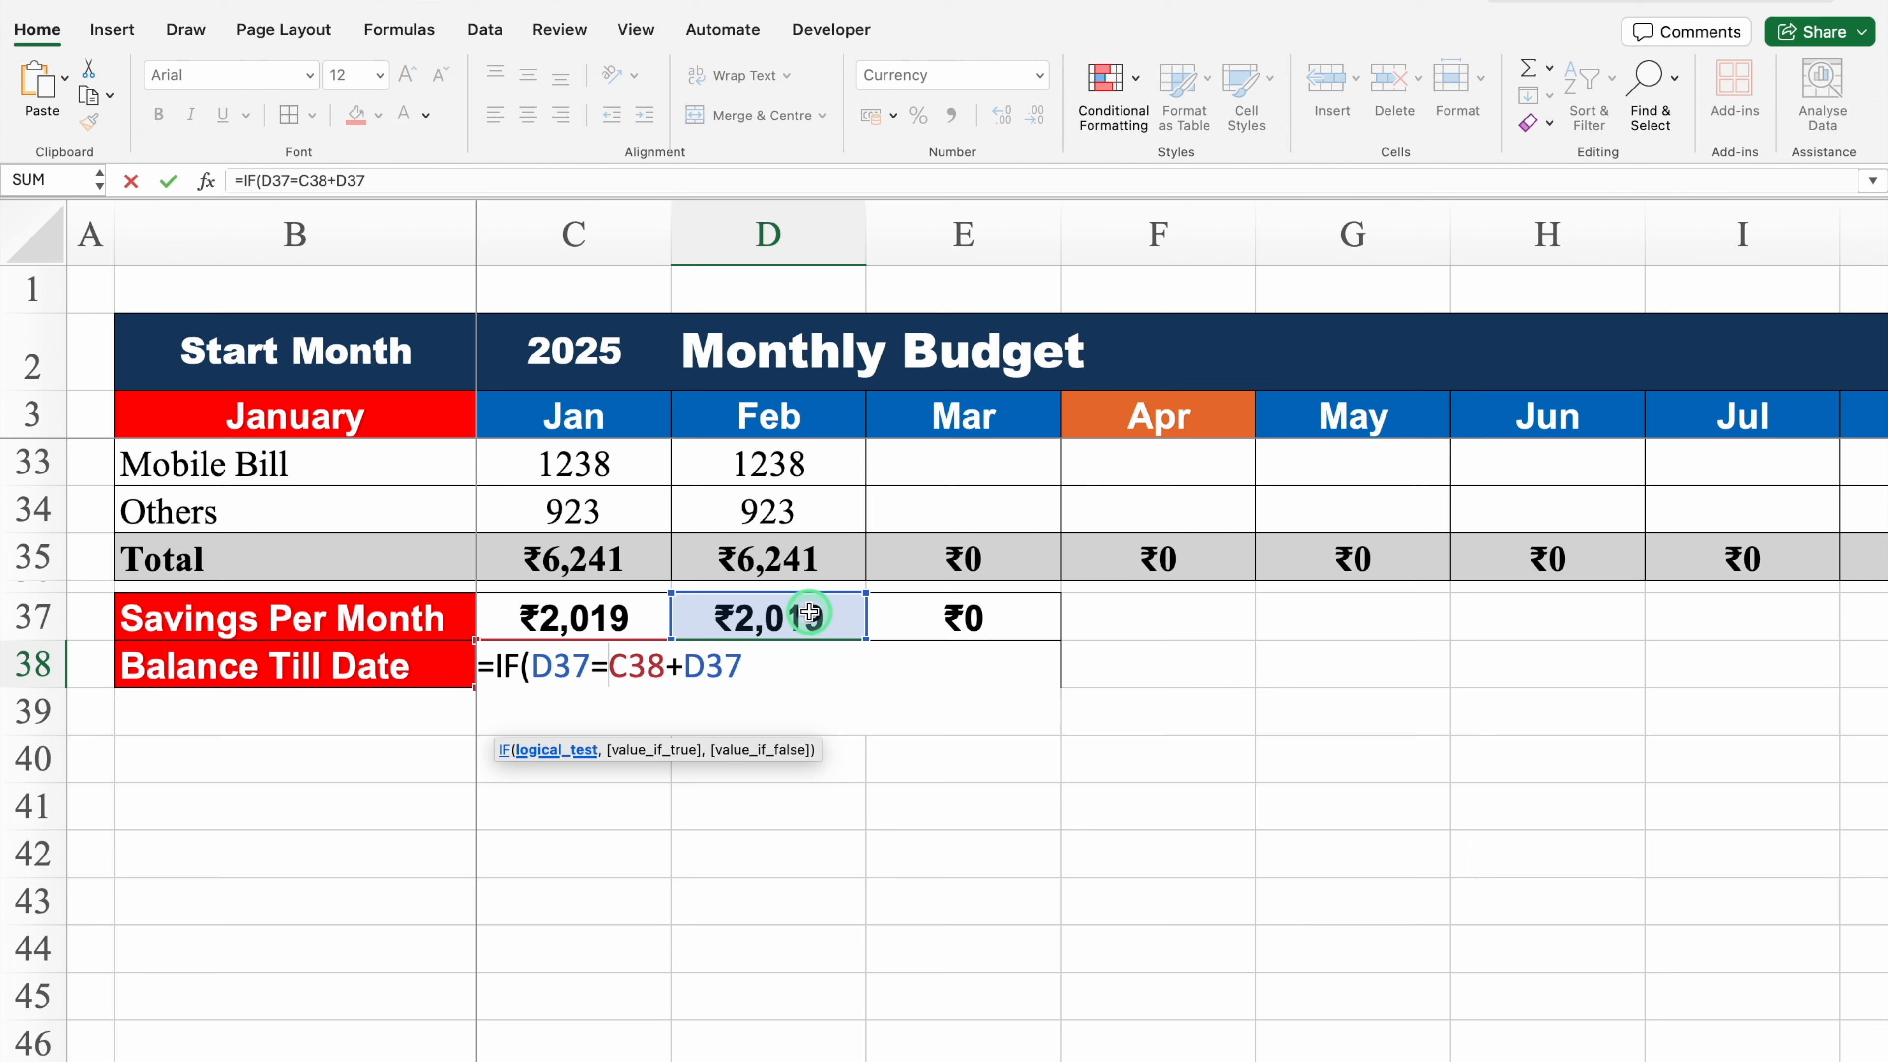
type("0")
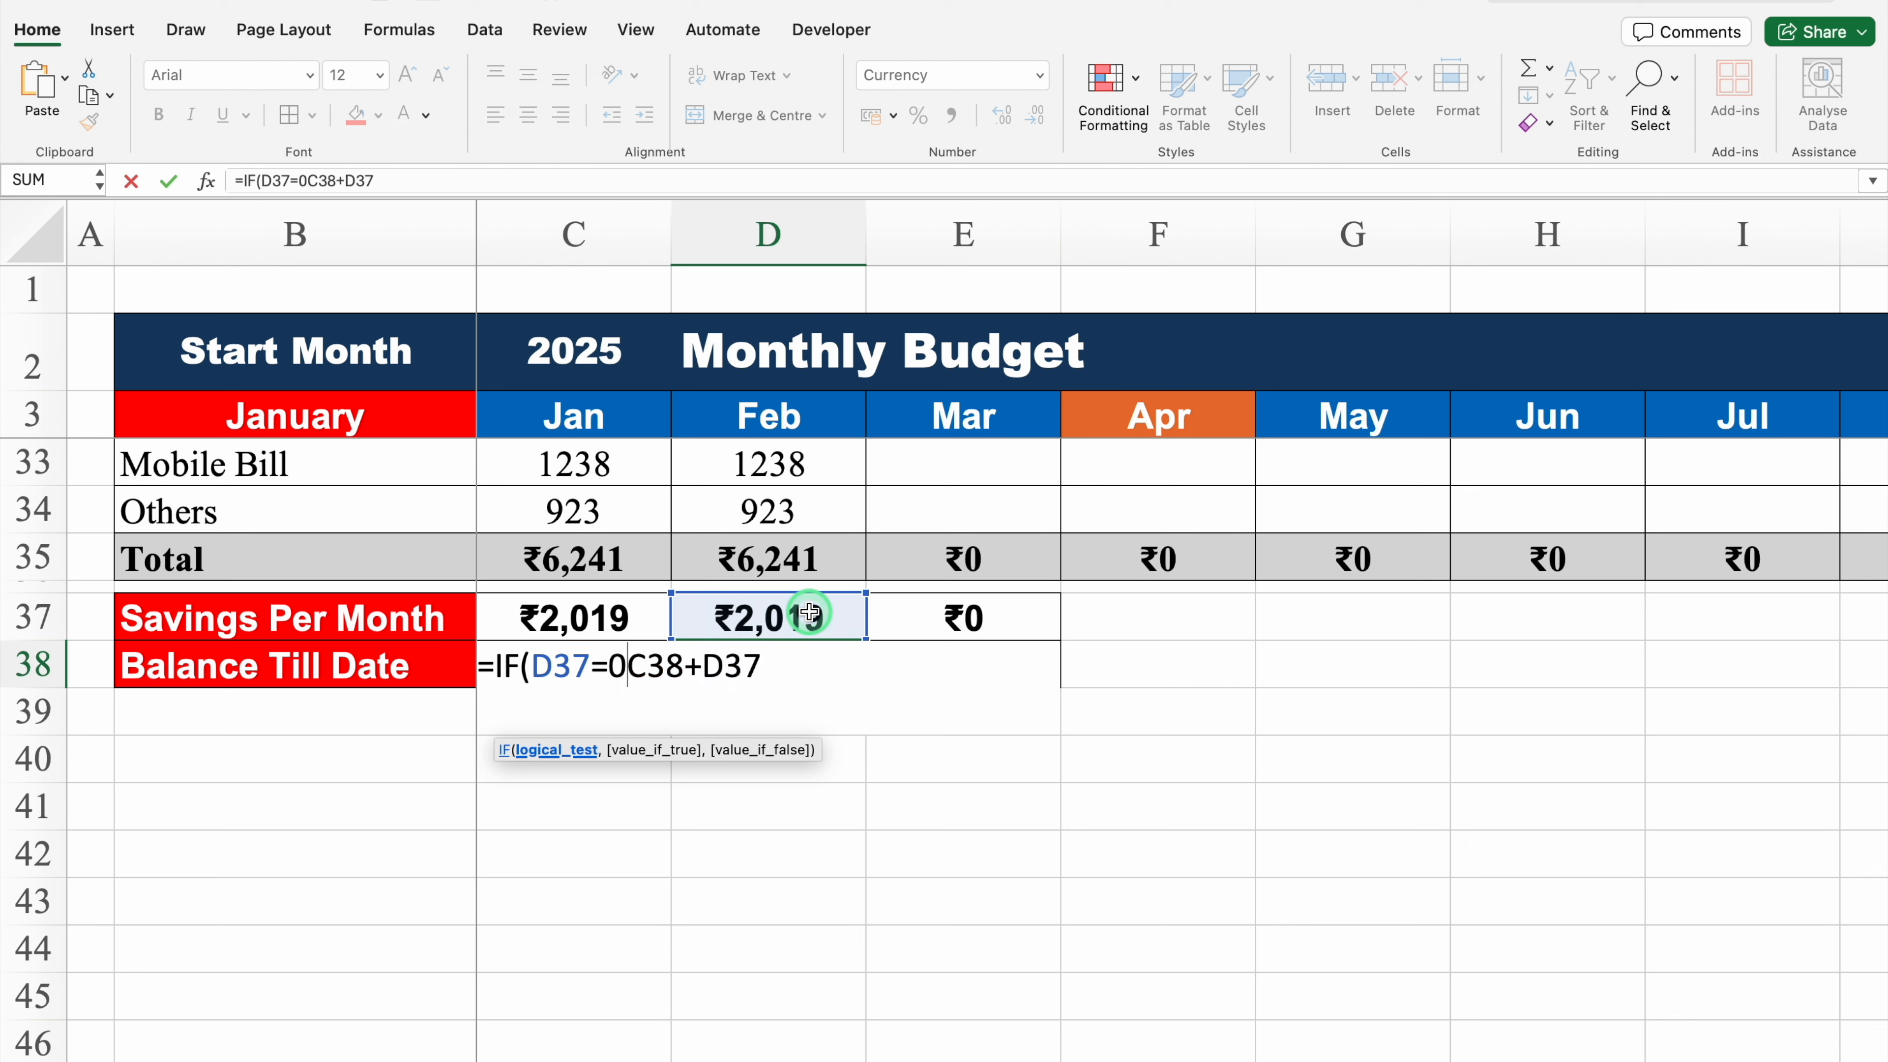
type(",")
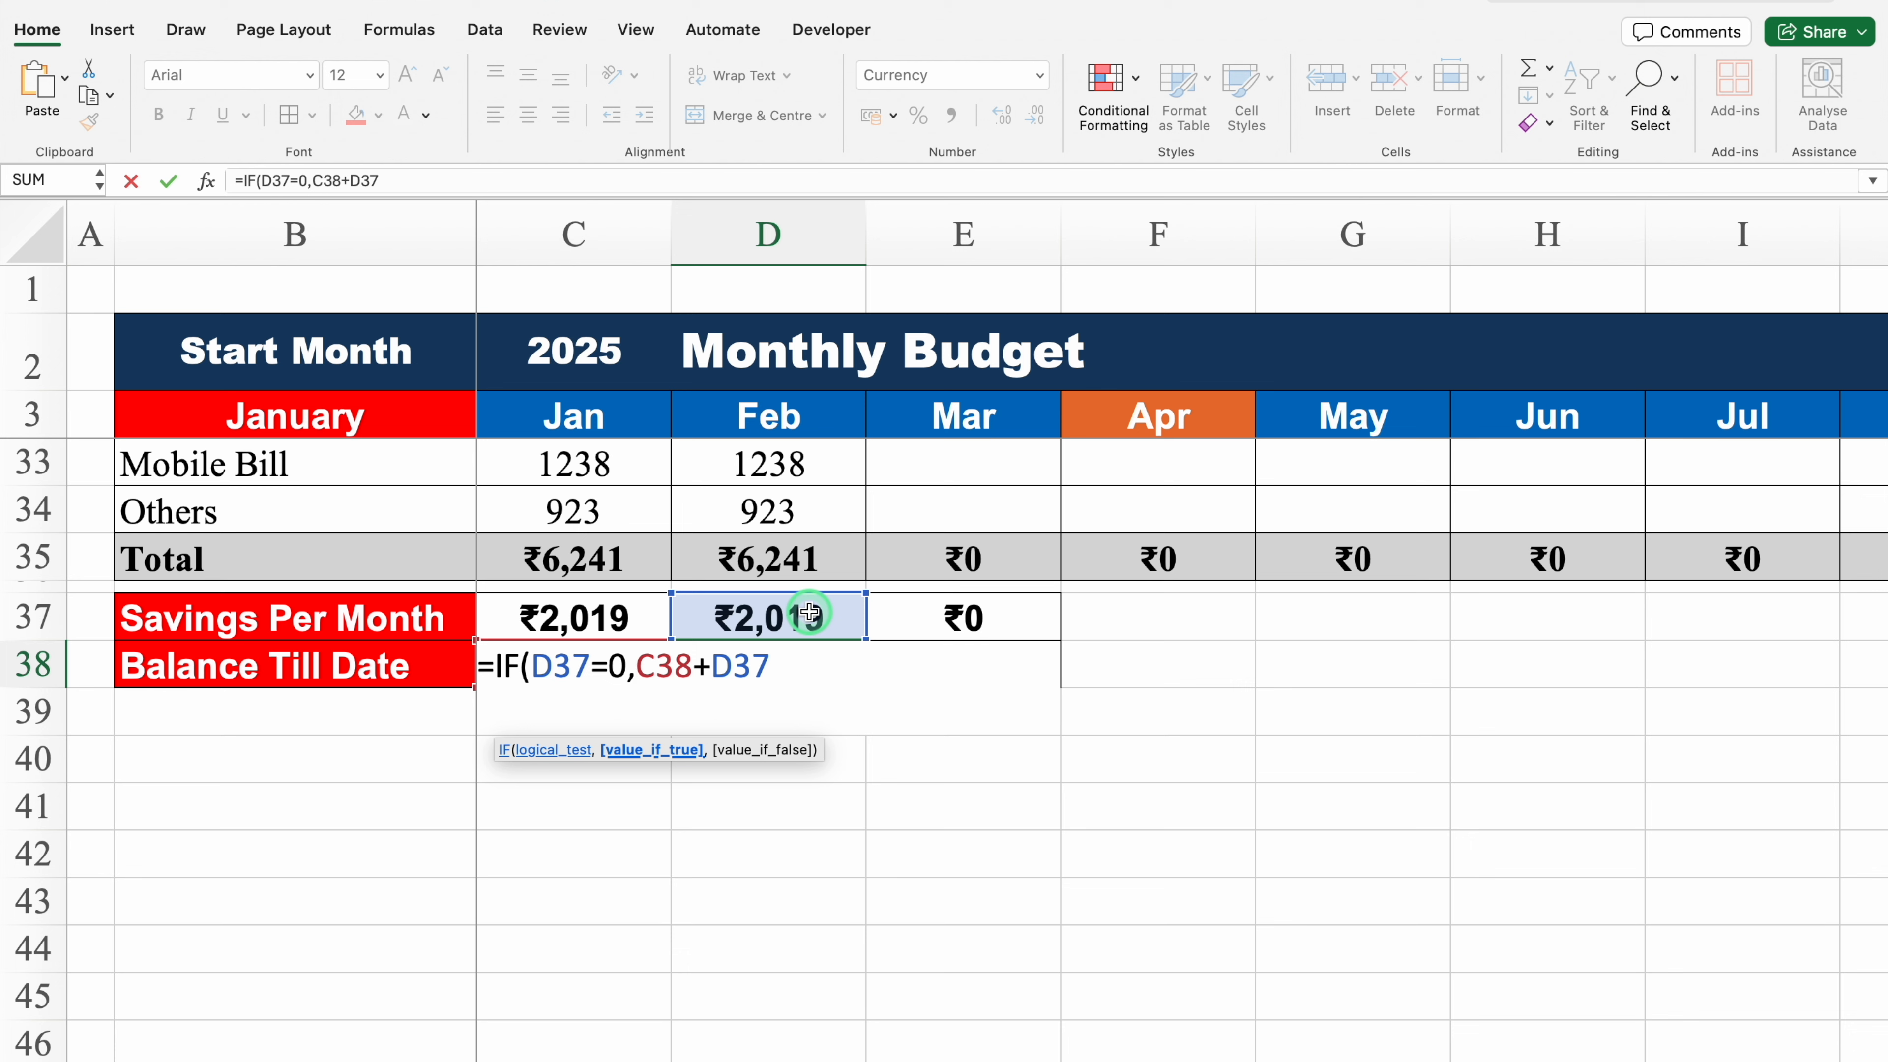
type("0,")
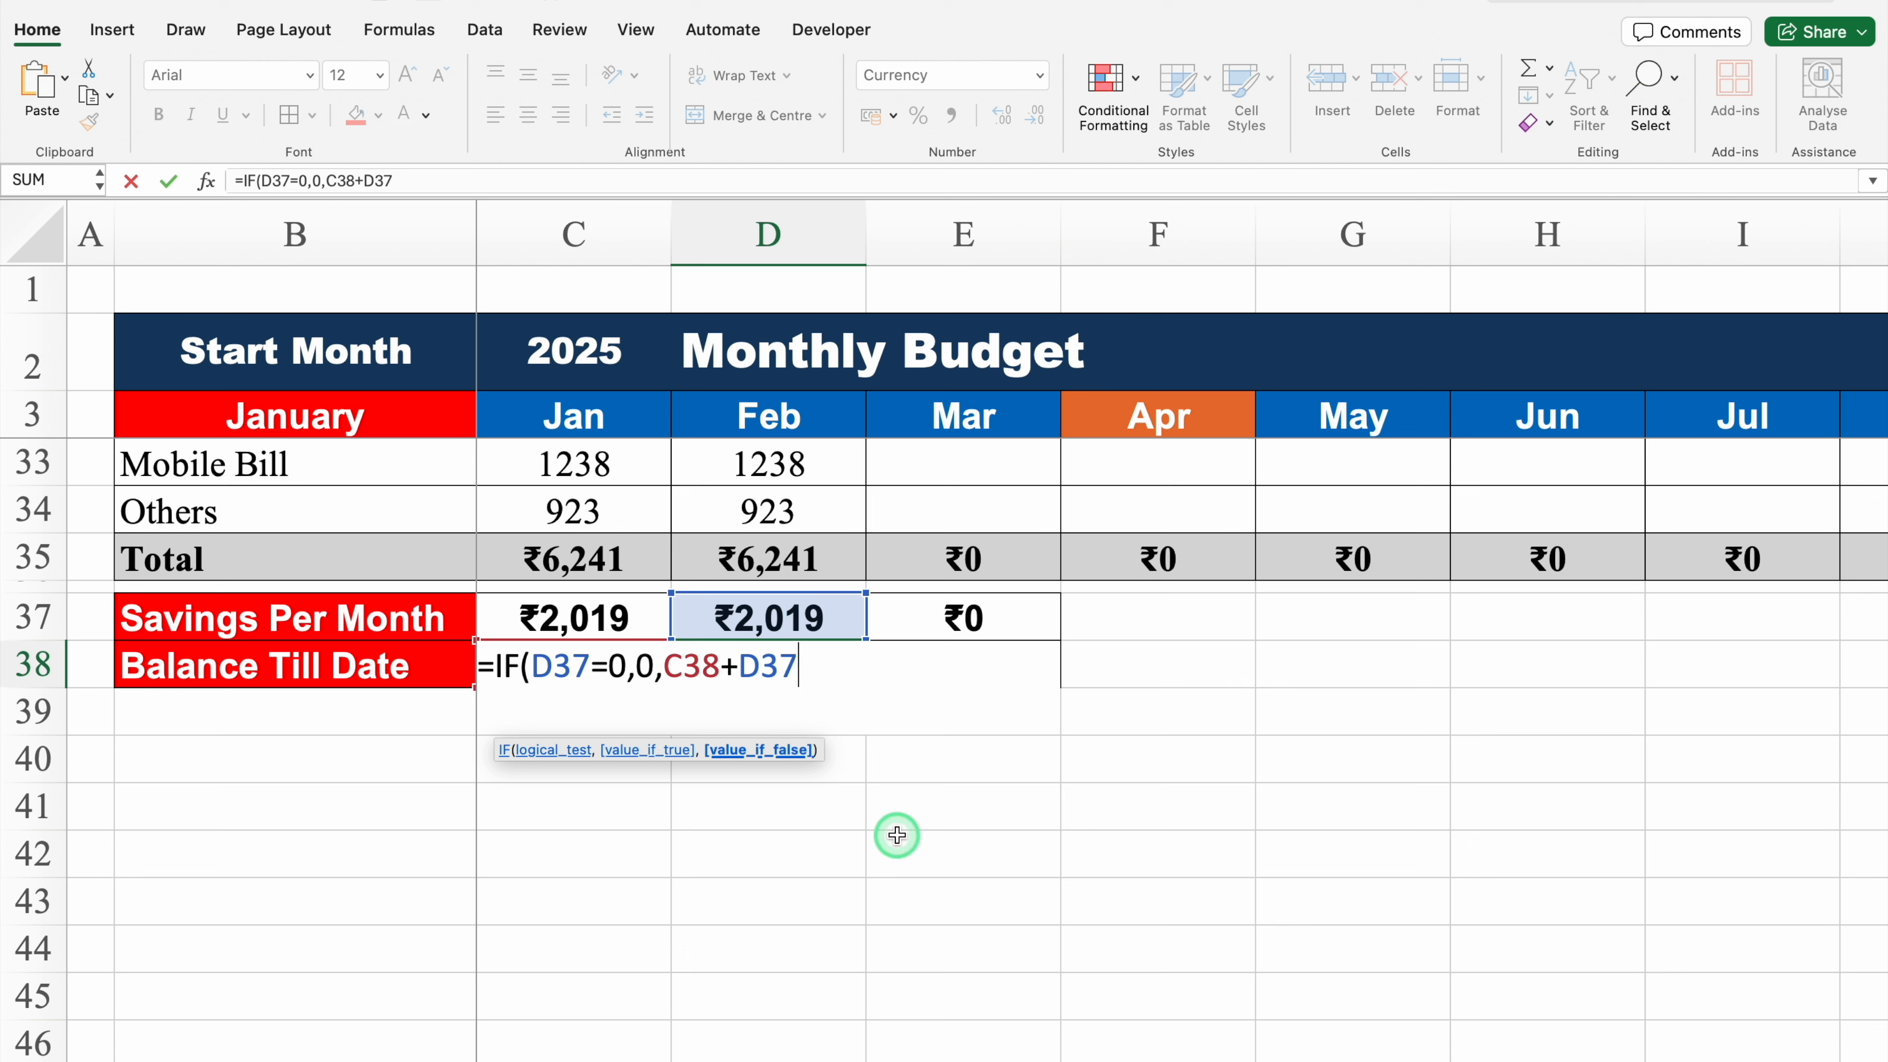
type(")")
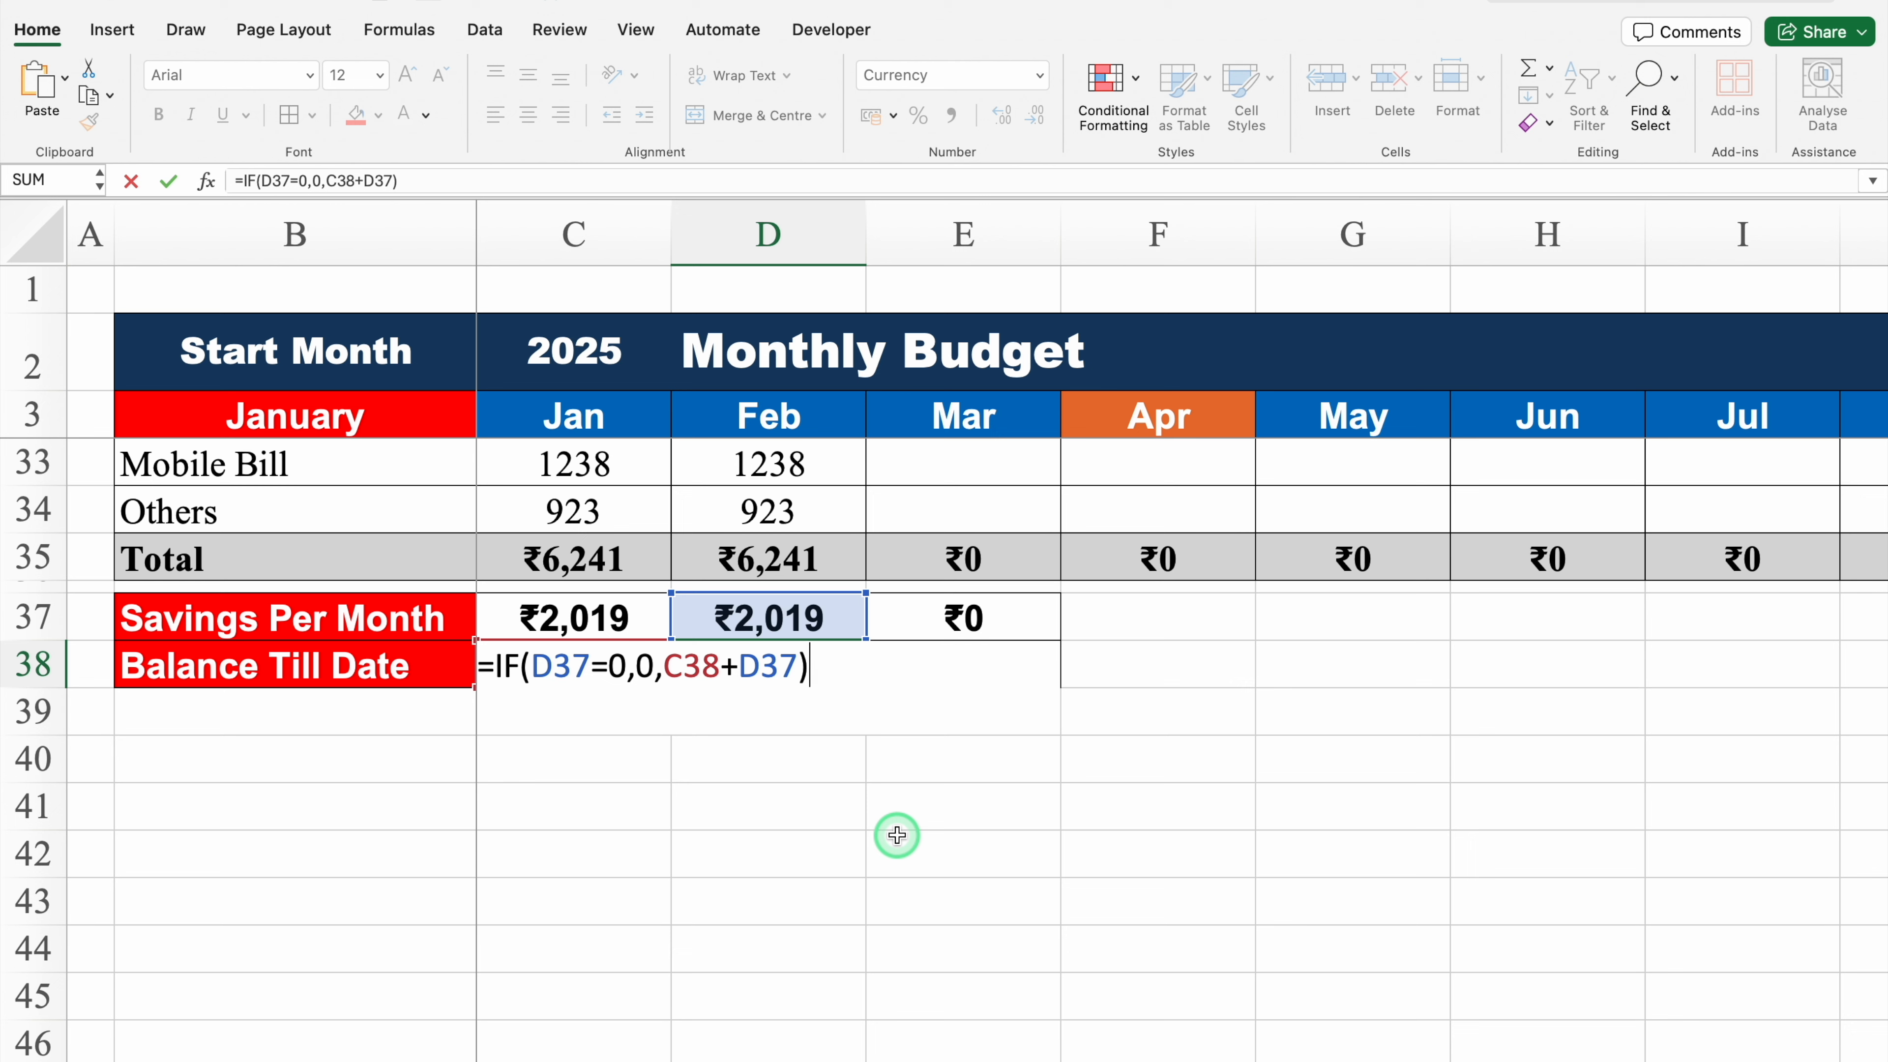
key("Return")
Step: Fill the IF balance formula from D38 across into E38
left_click(858, 678)
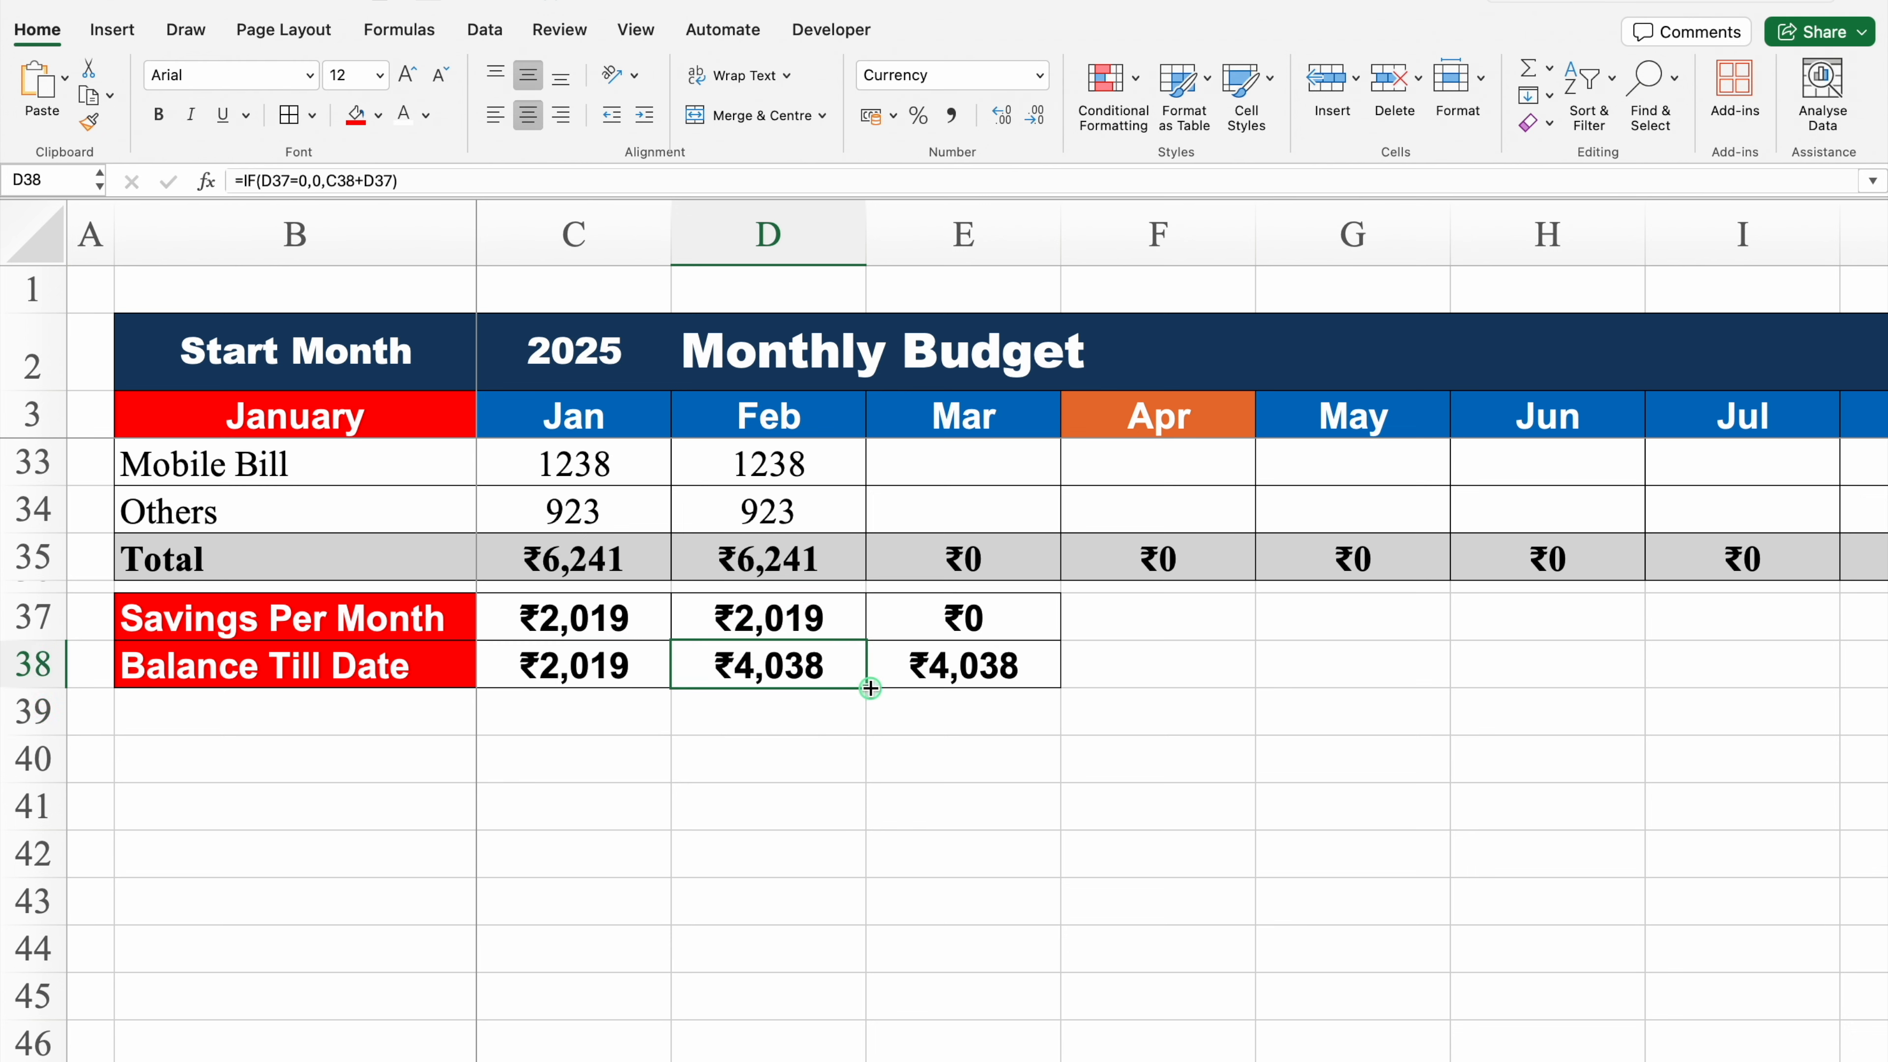
left_click_drag(866, 686, 1024, 684)
left_click(1025, 672)
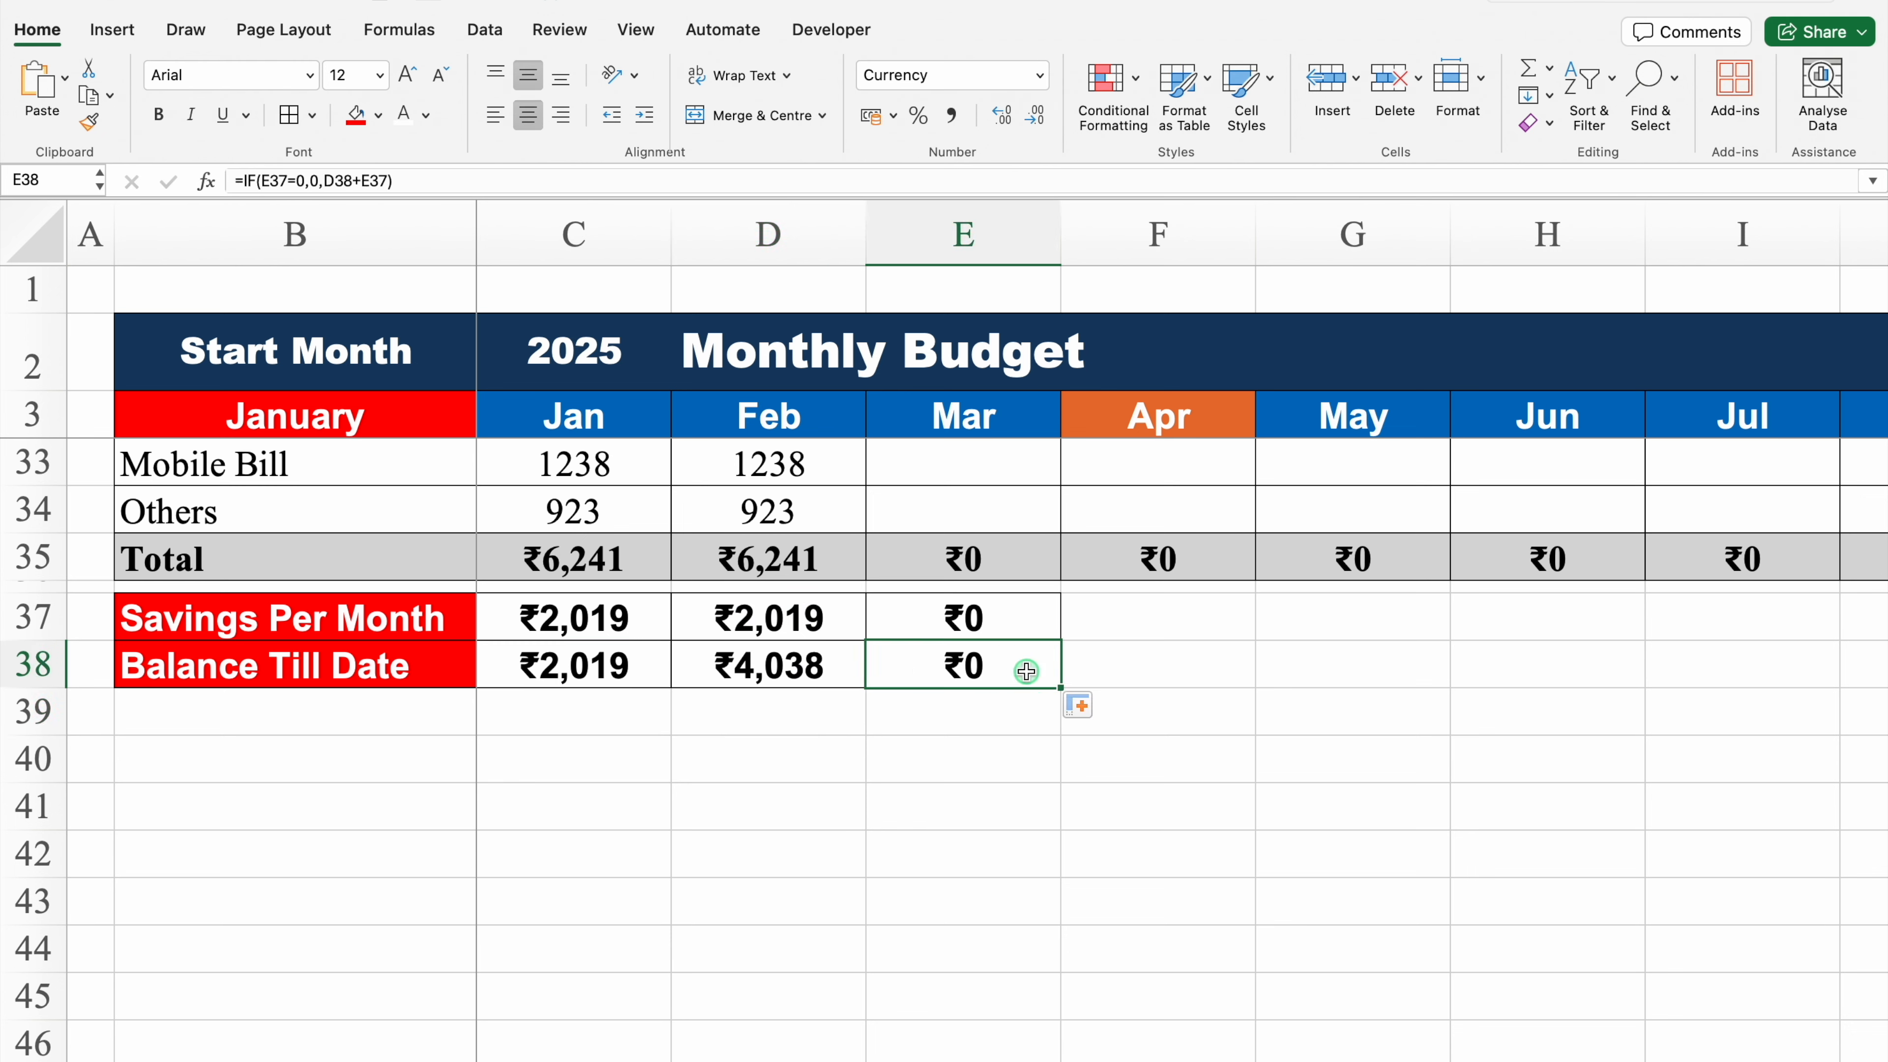
Step: Fill C37:E38 with dark blue and set their font colour to white
left_click_drag(624, 632, 953, 679)
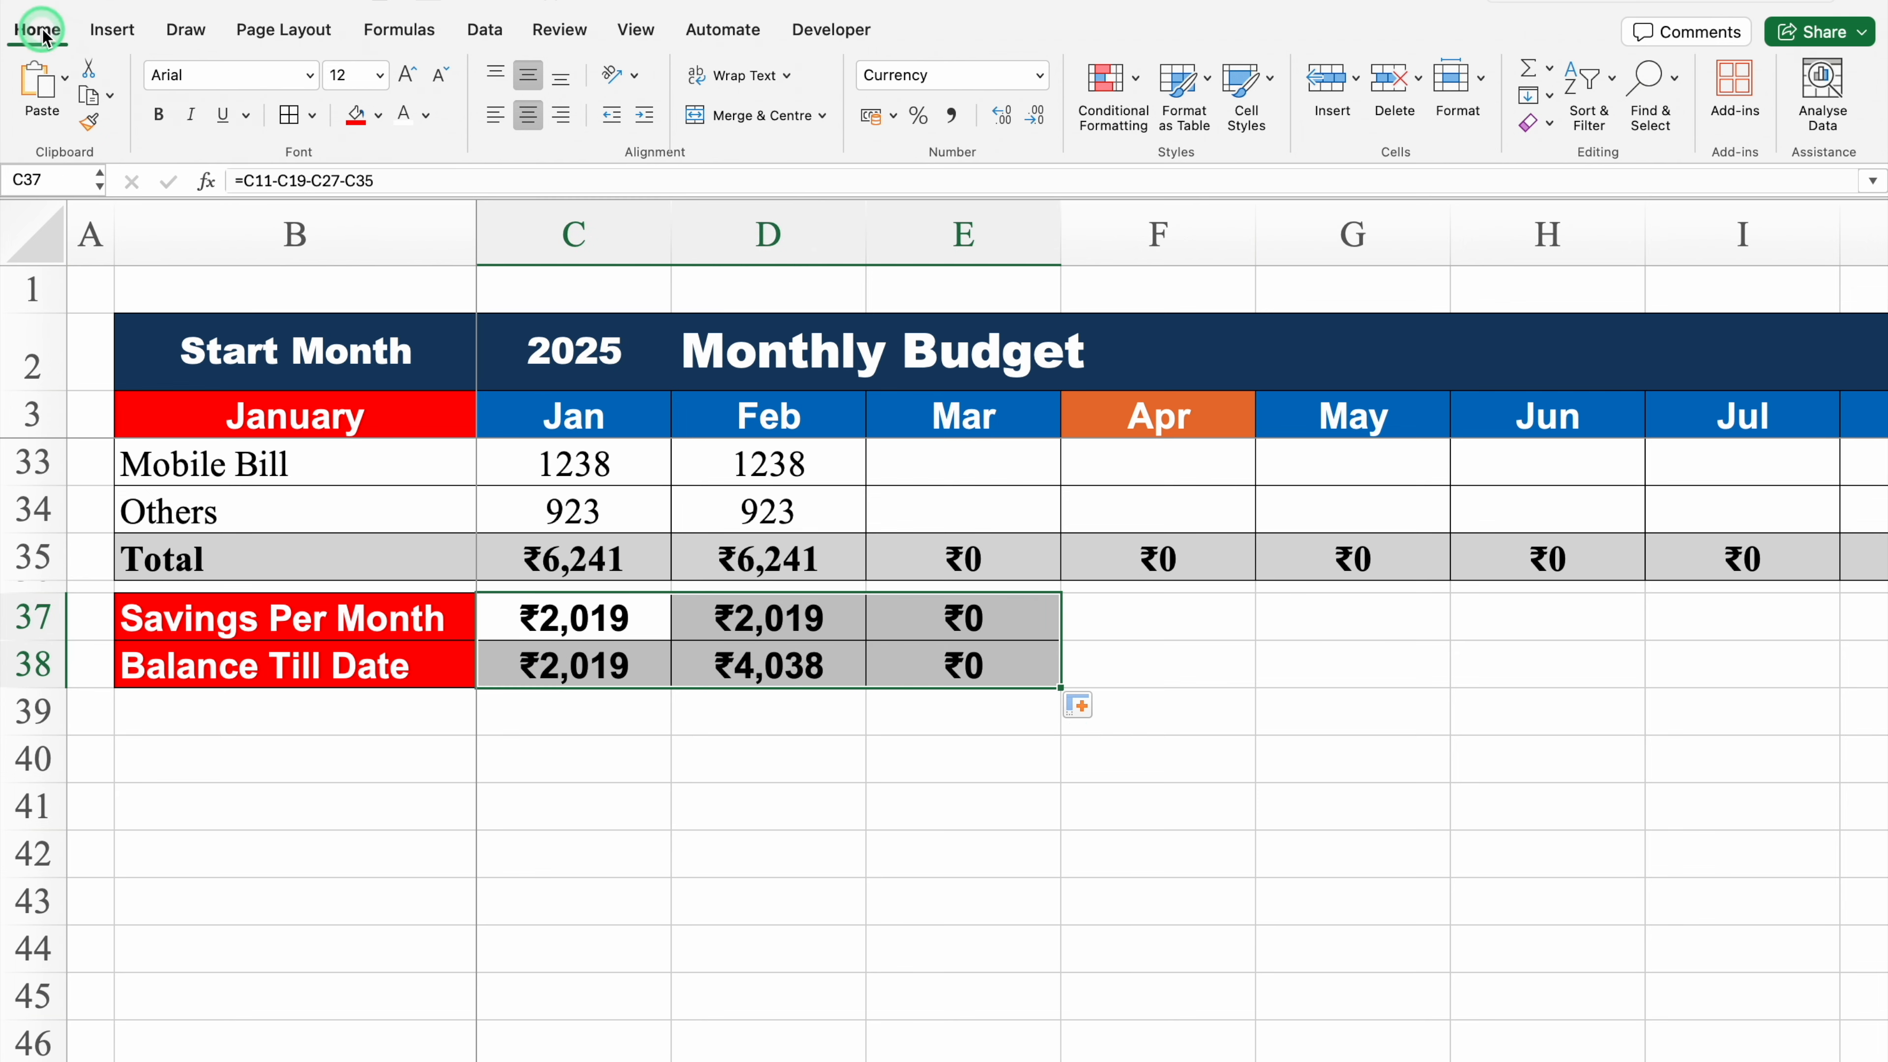
left_click(379, 115)
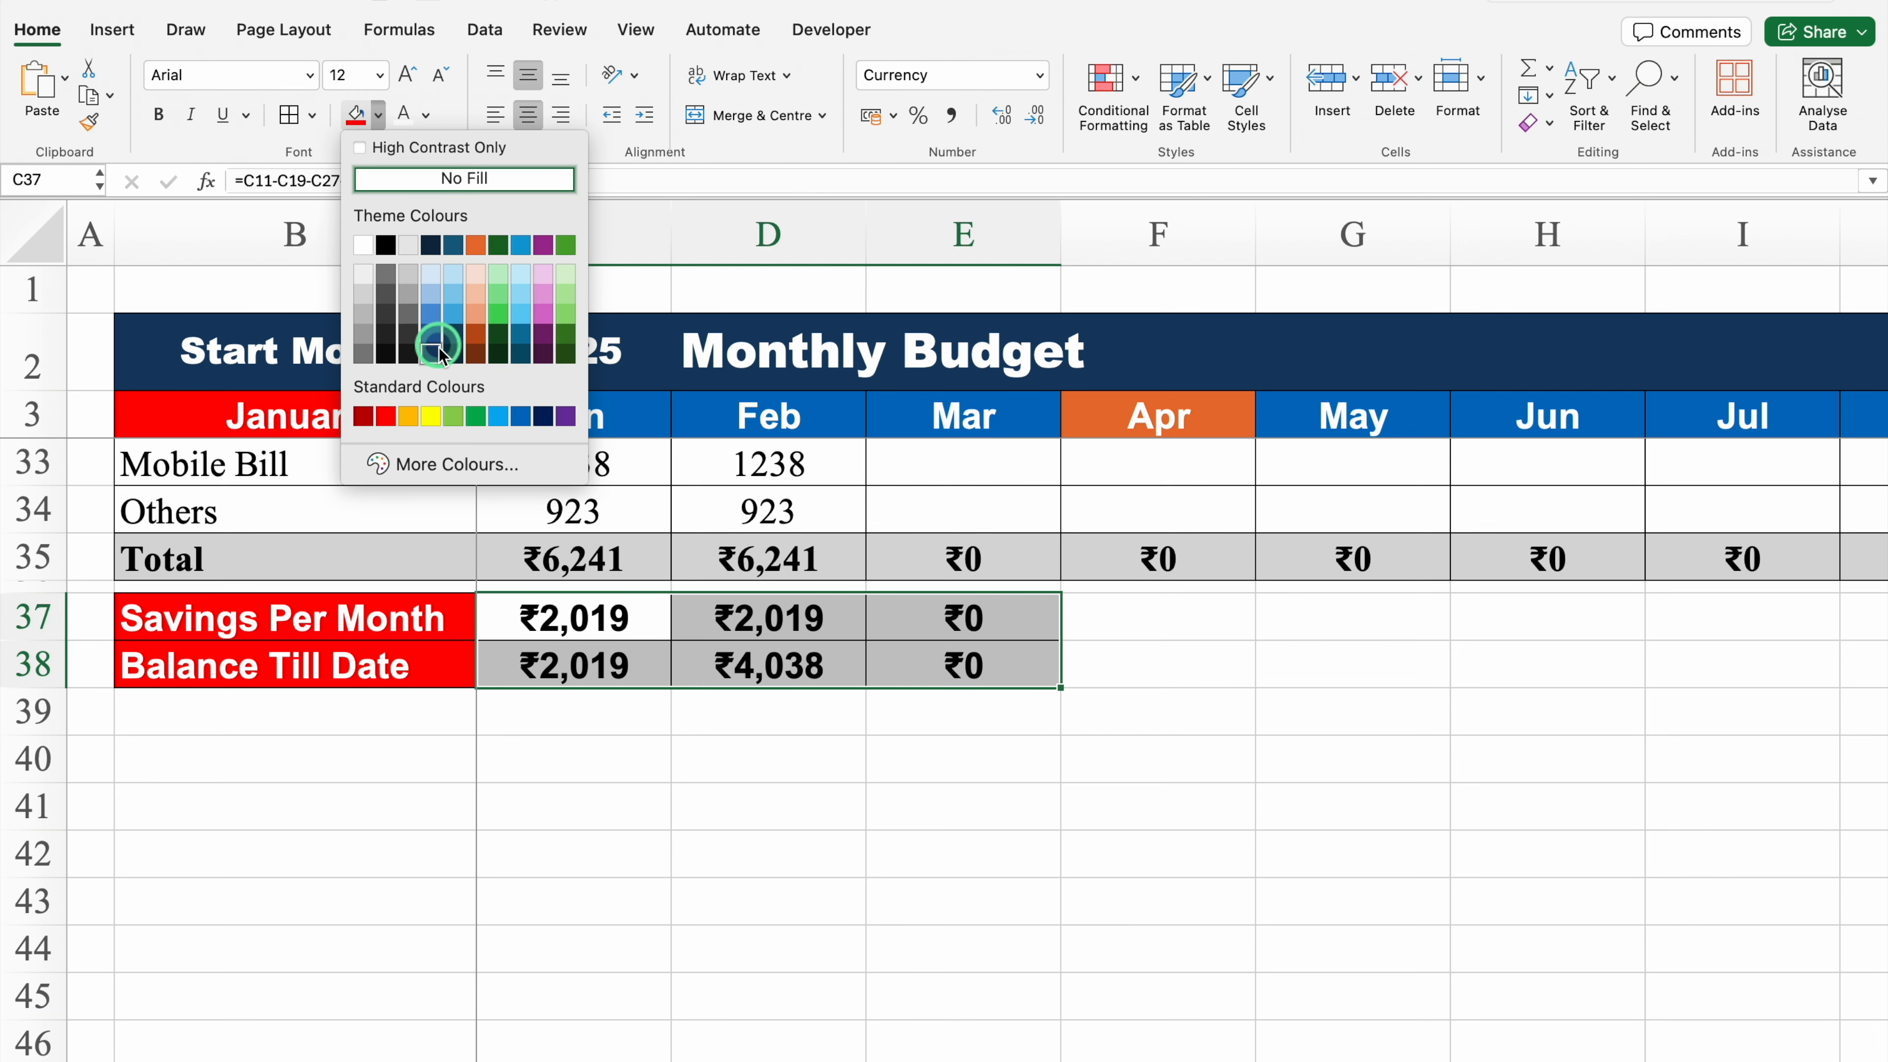
left_click(432, 352)
left_click(446, 216)
left_click(404, 117)
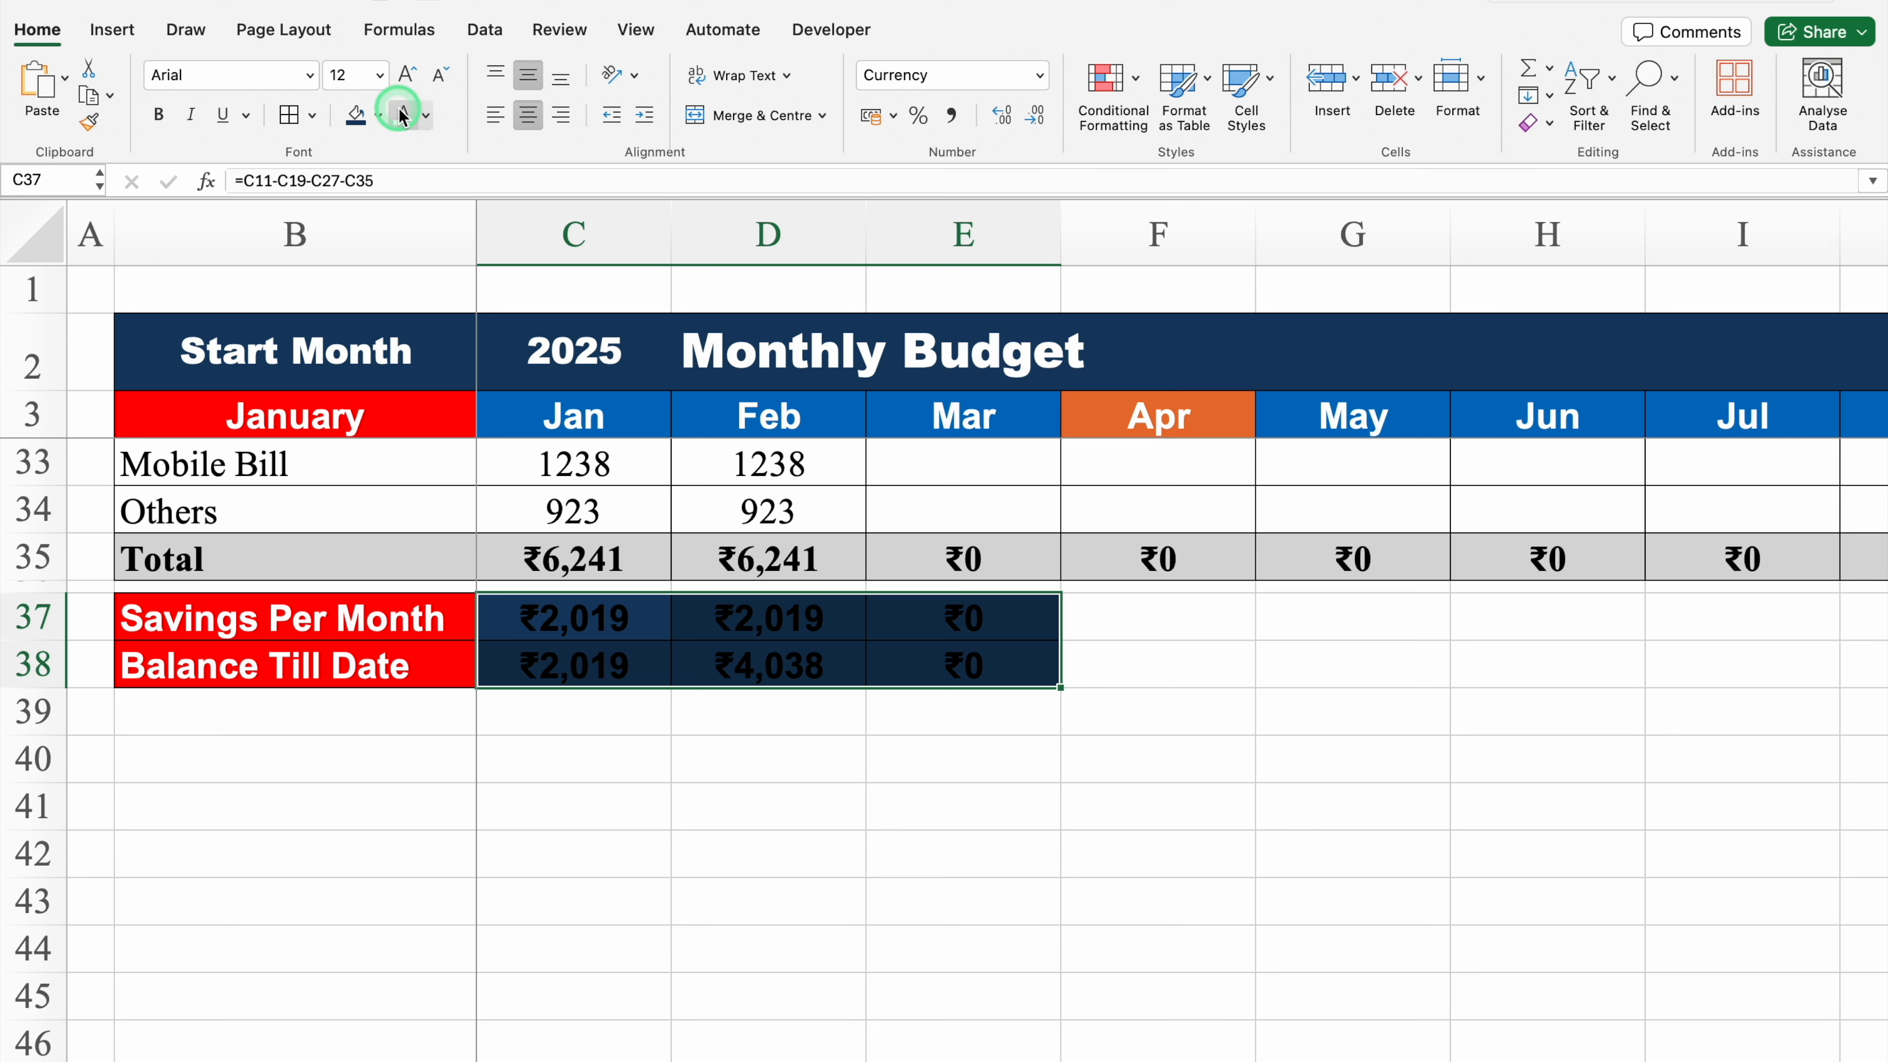
Step: Hide the worksheet gridlines
left_click(637, 30)
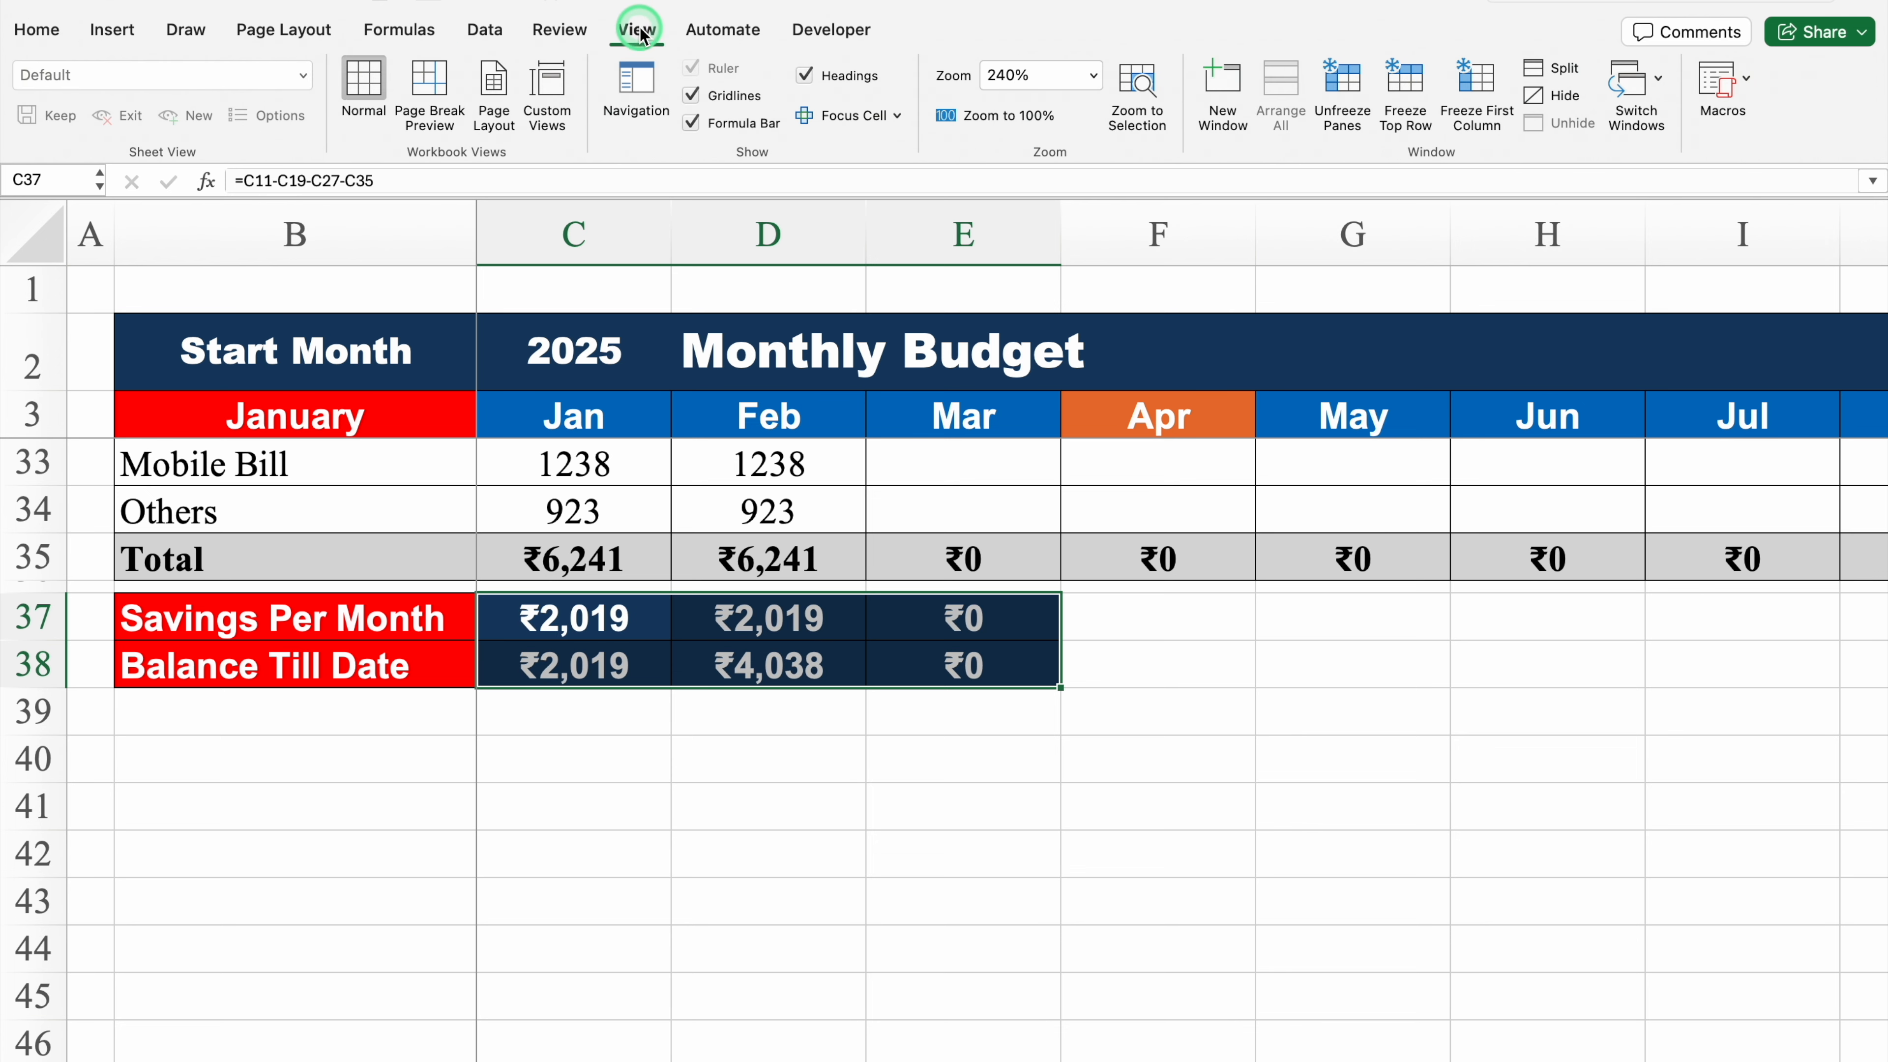
left_click(691, 95)
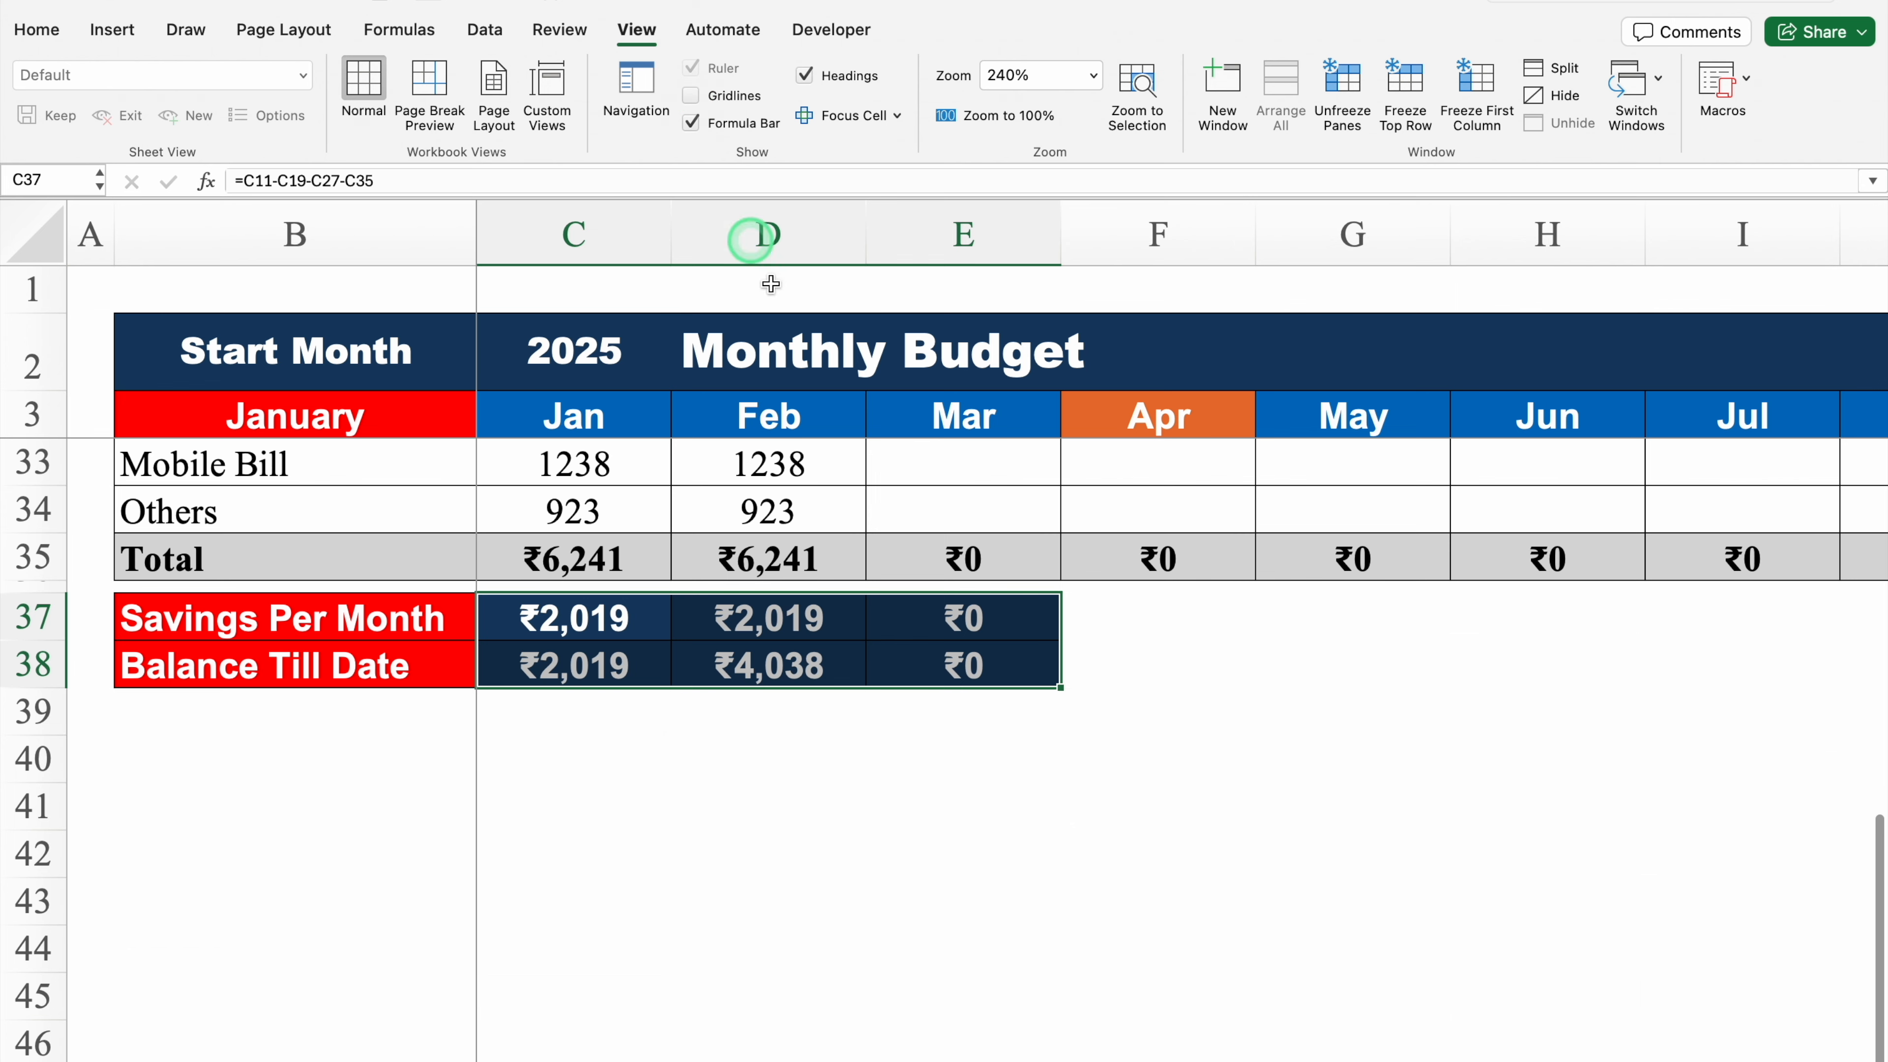
left_click(952, 744)
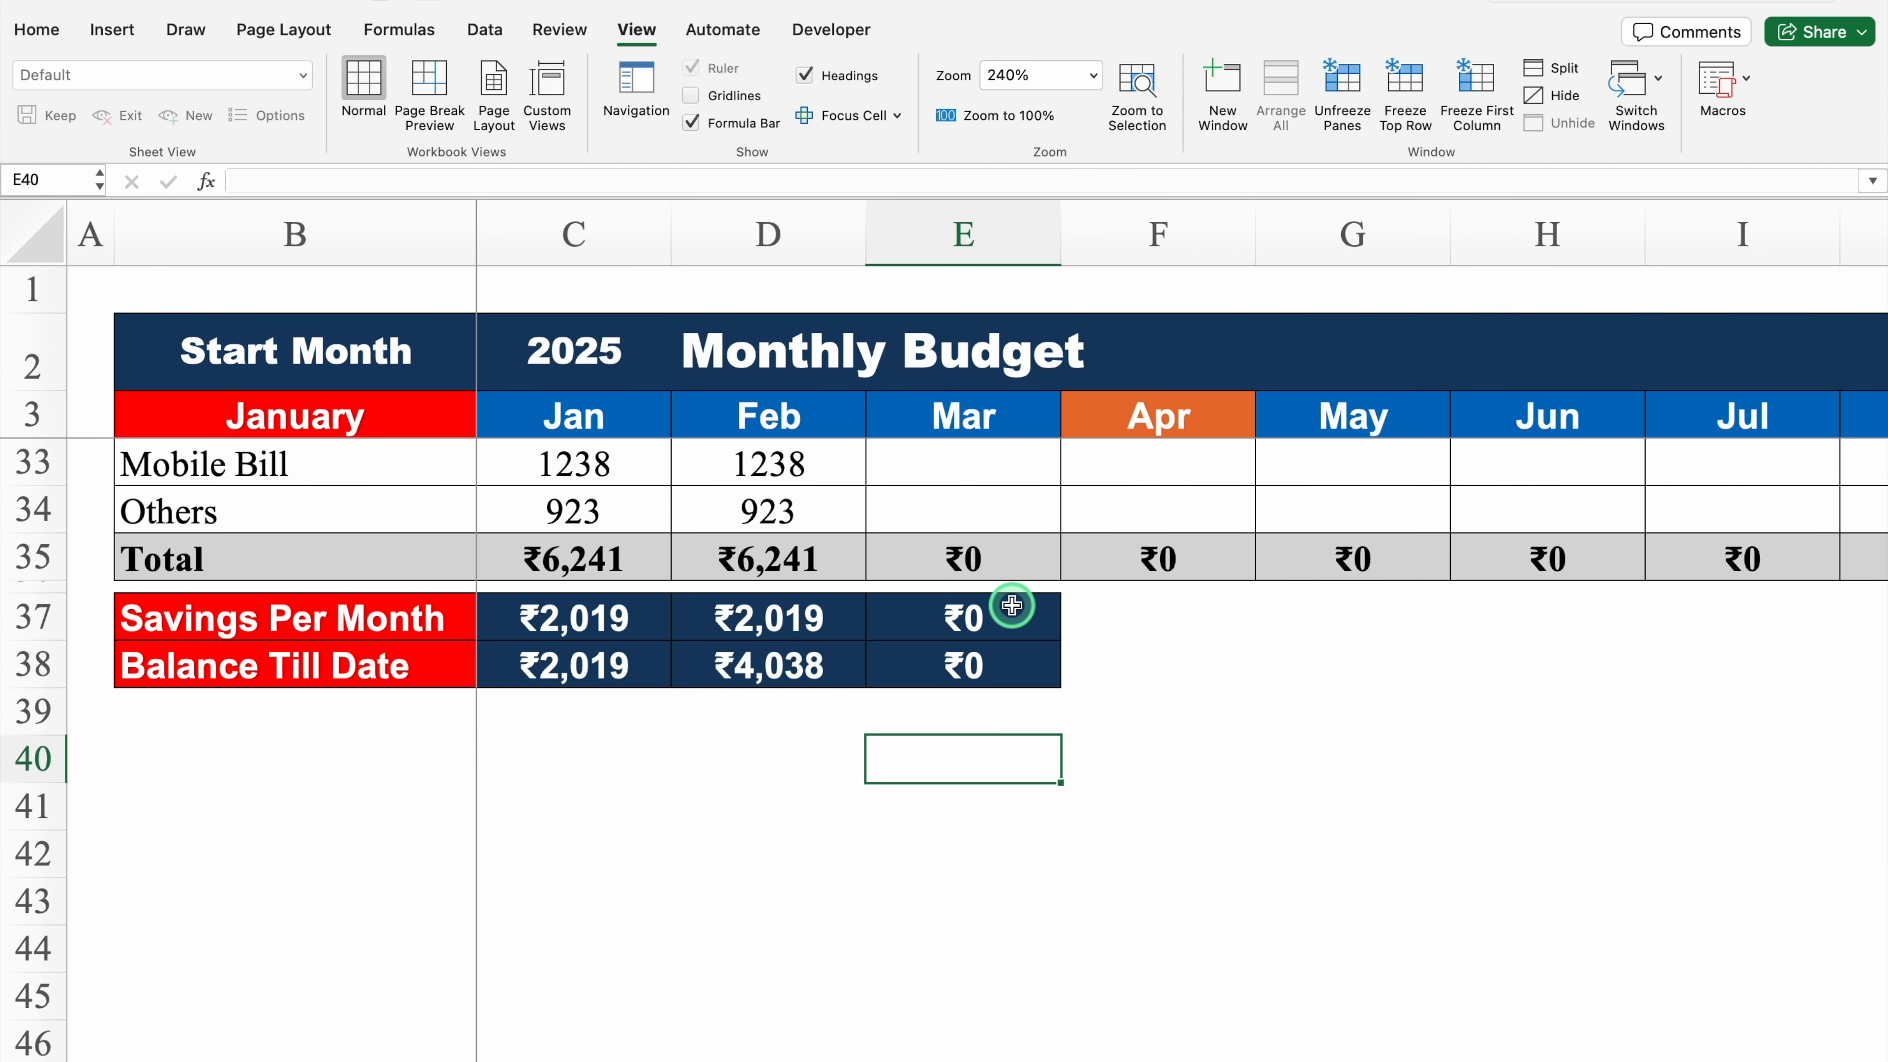
Step: Fill the savings and balance formulas from column E across to column N for all months
left_click(1012, 606)
left_click_drag(1012, 618, 865, 688)
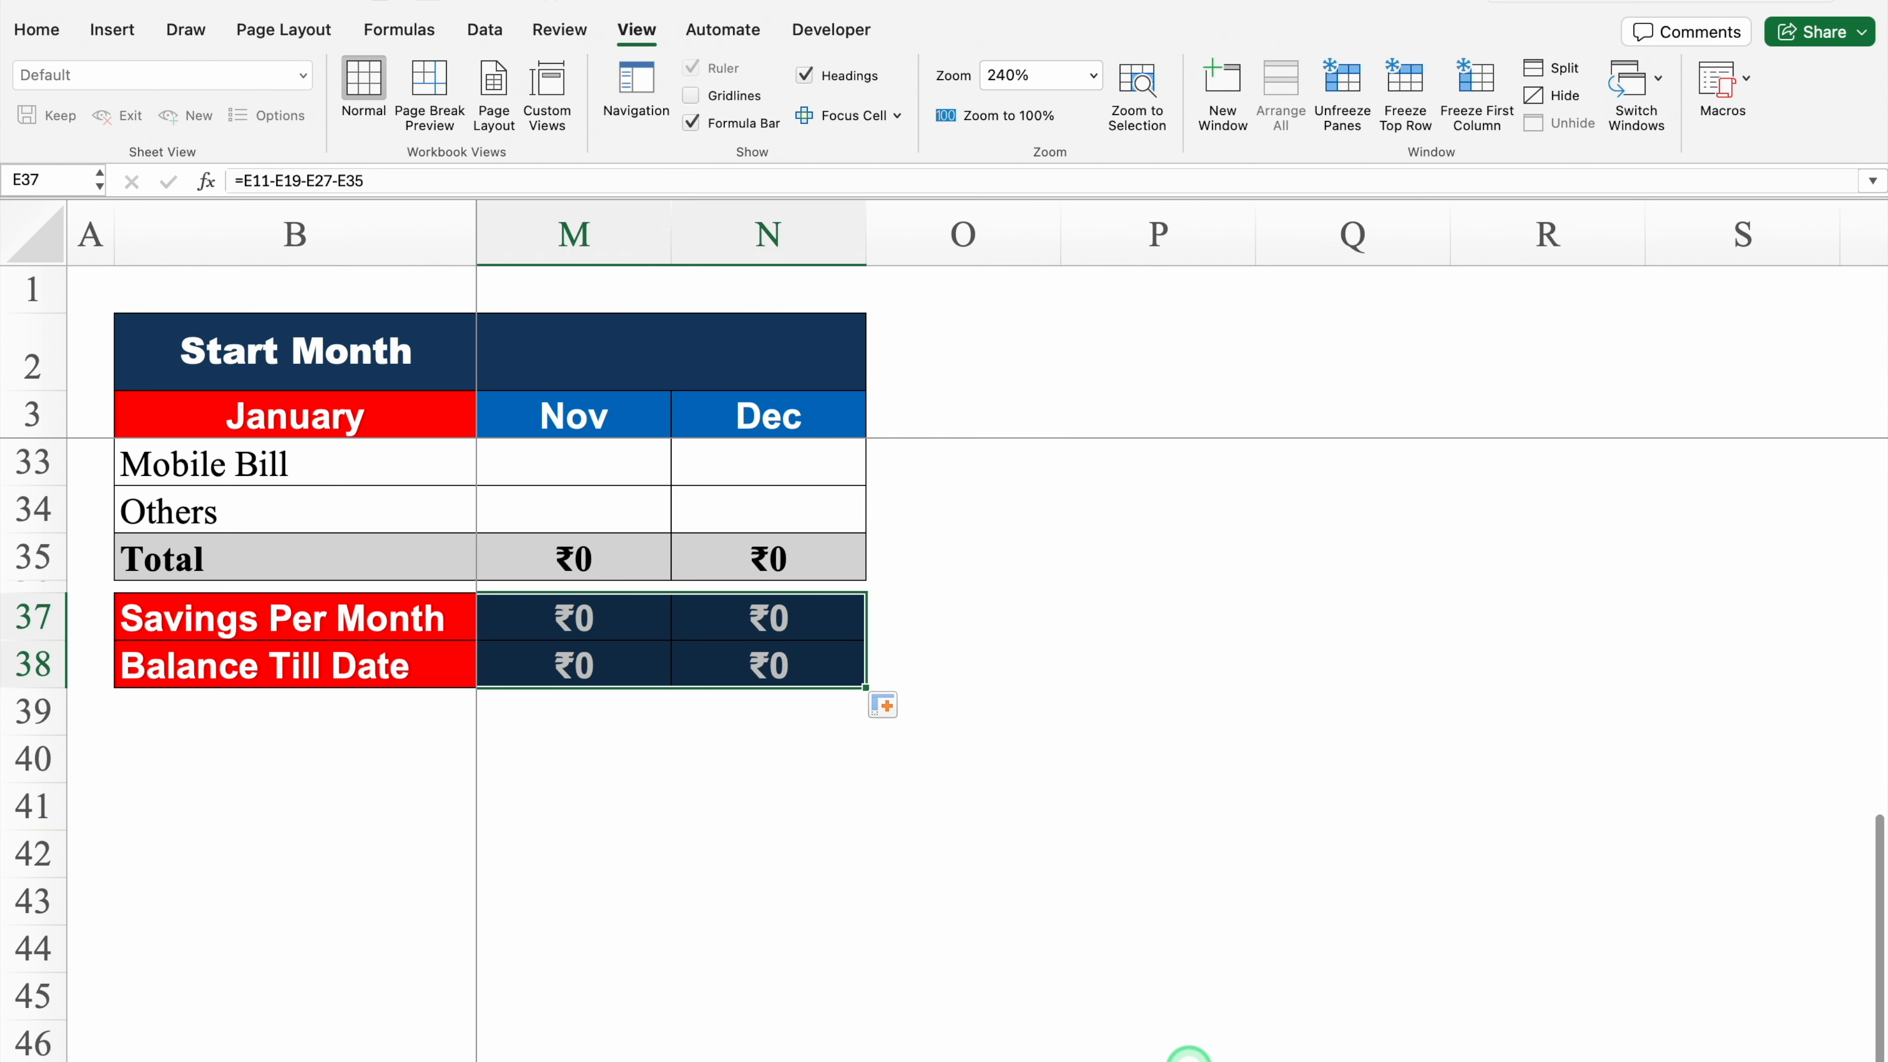
scroll(1188, 1052, "left", 10)
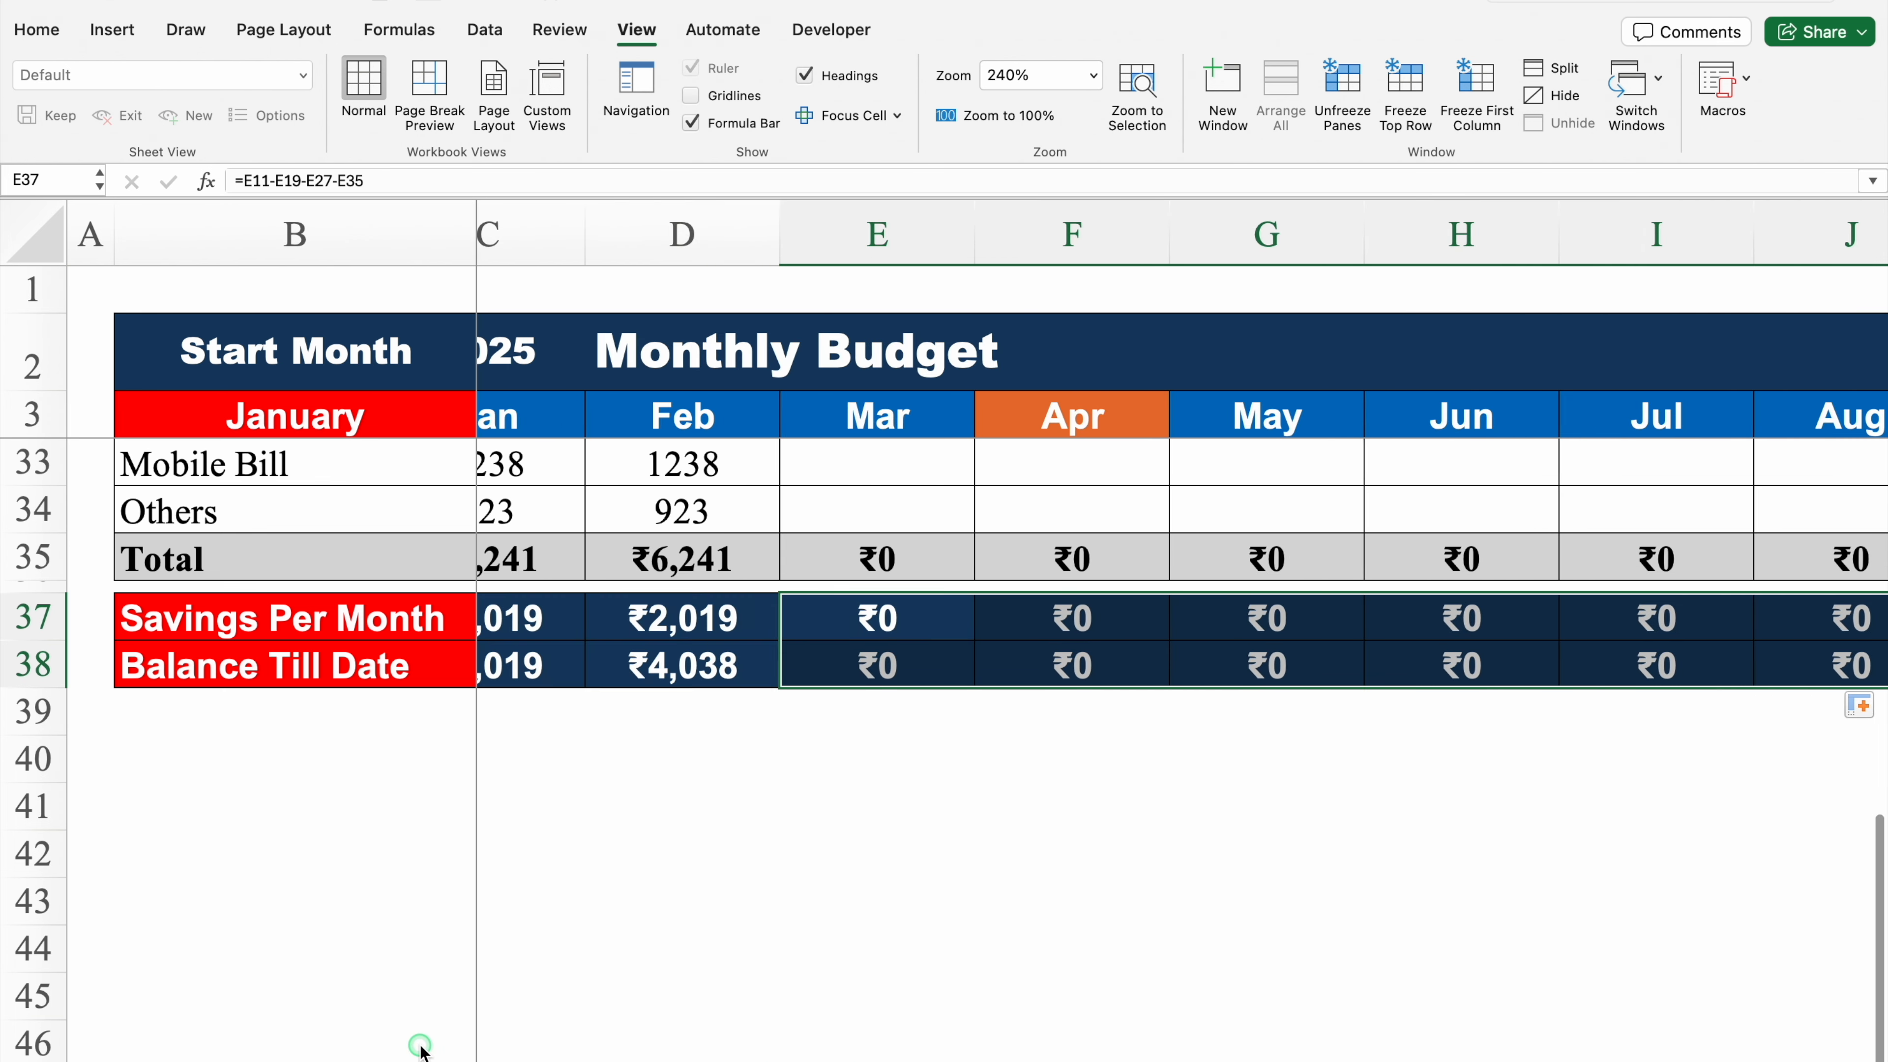
left_click_drag(1878, 901, 1876, 527)
left_click(1575, 834)
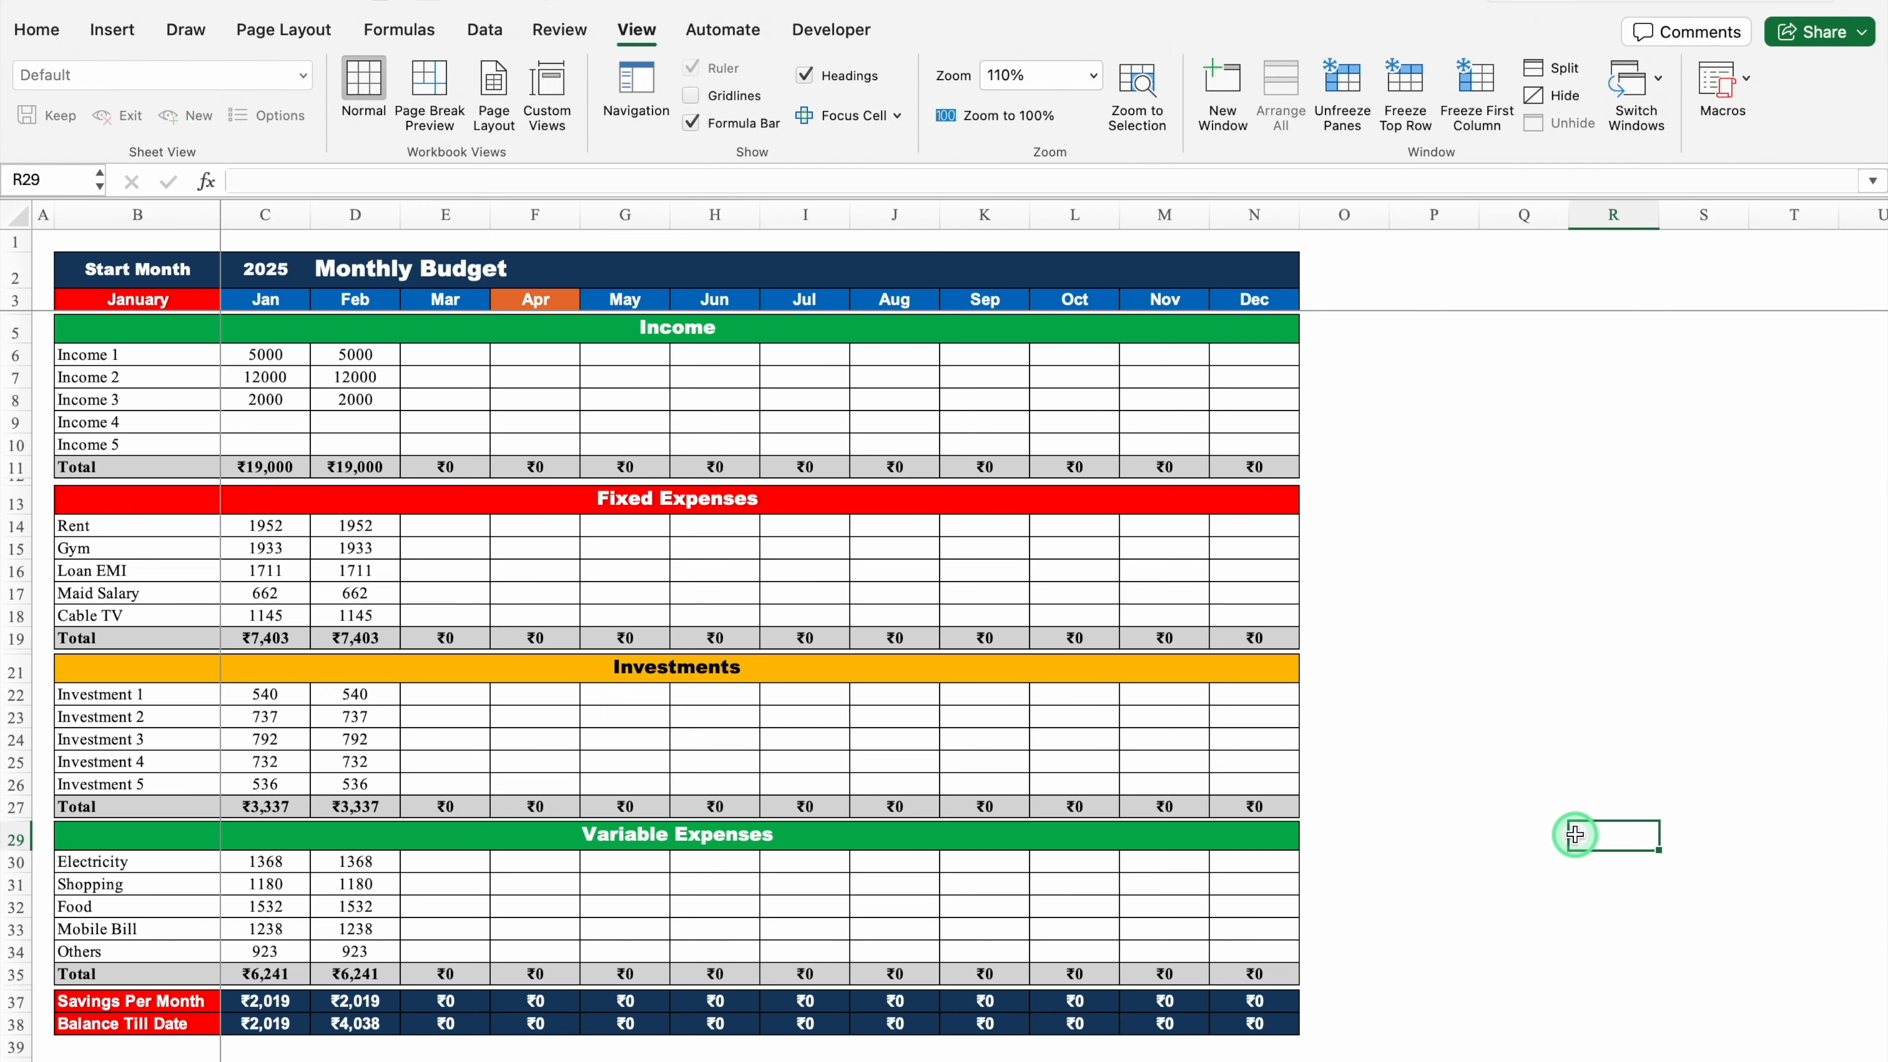